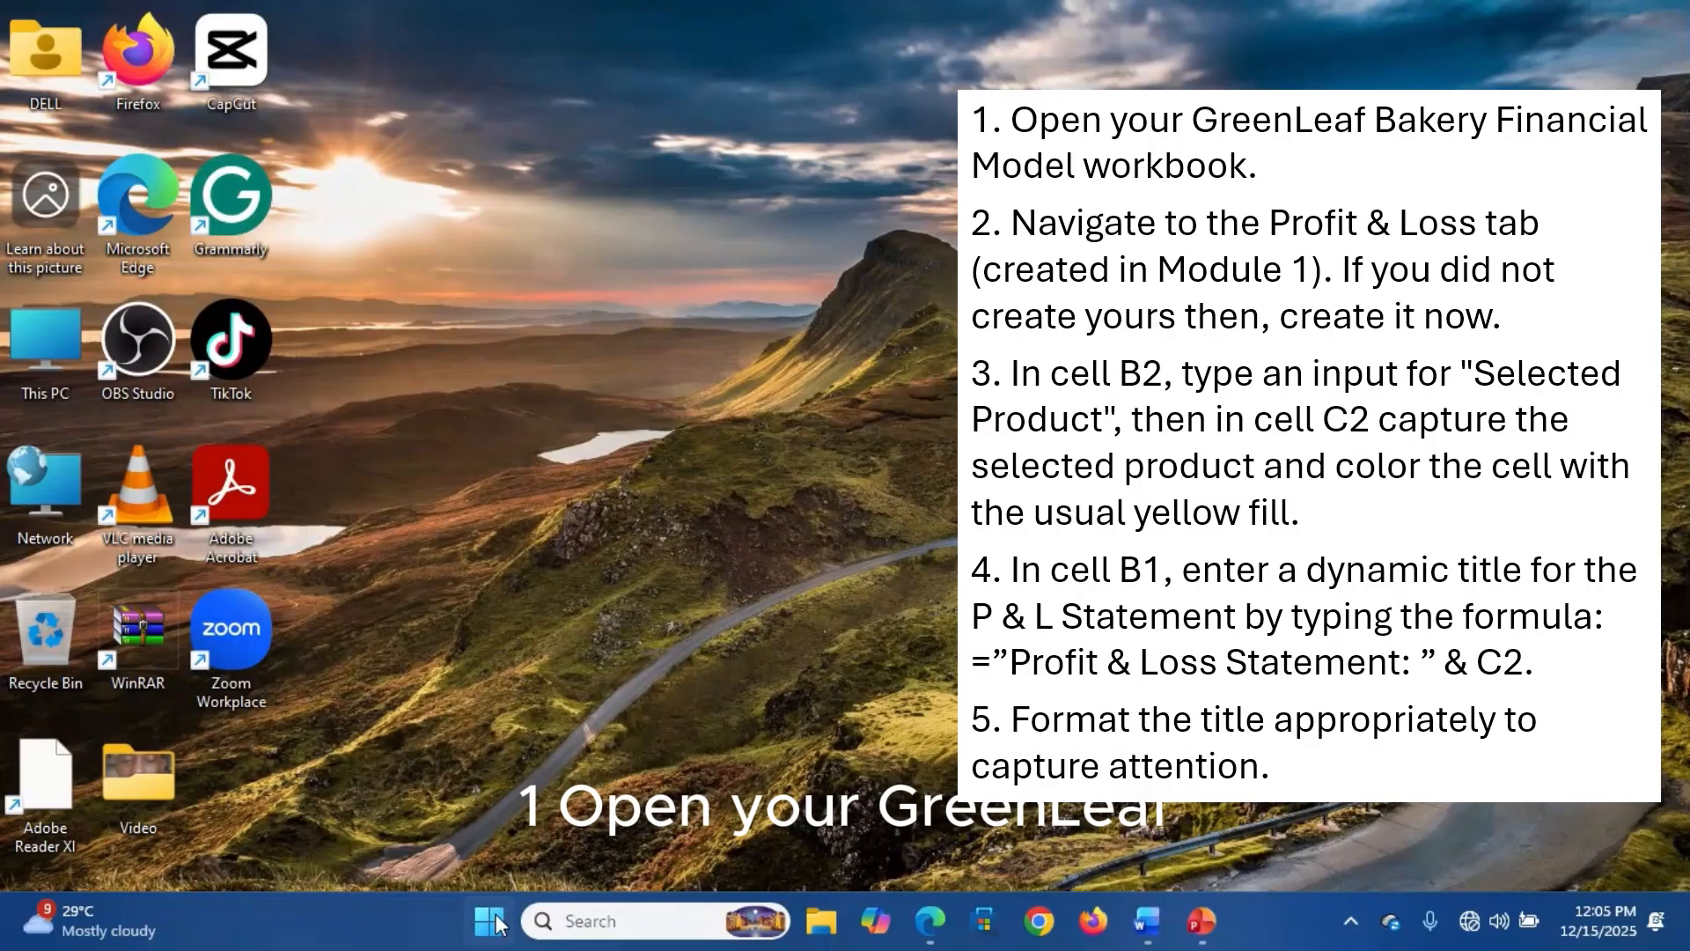
# - Open the GreenLeaf_Bakery_Financial_Model workbook in Excel and show its Profit & Loss sheet, dismissing the security warning
pyautogui.click(490, 920)
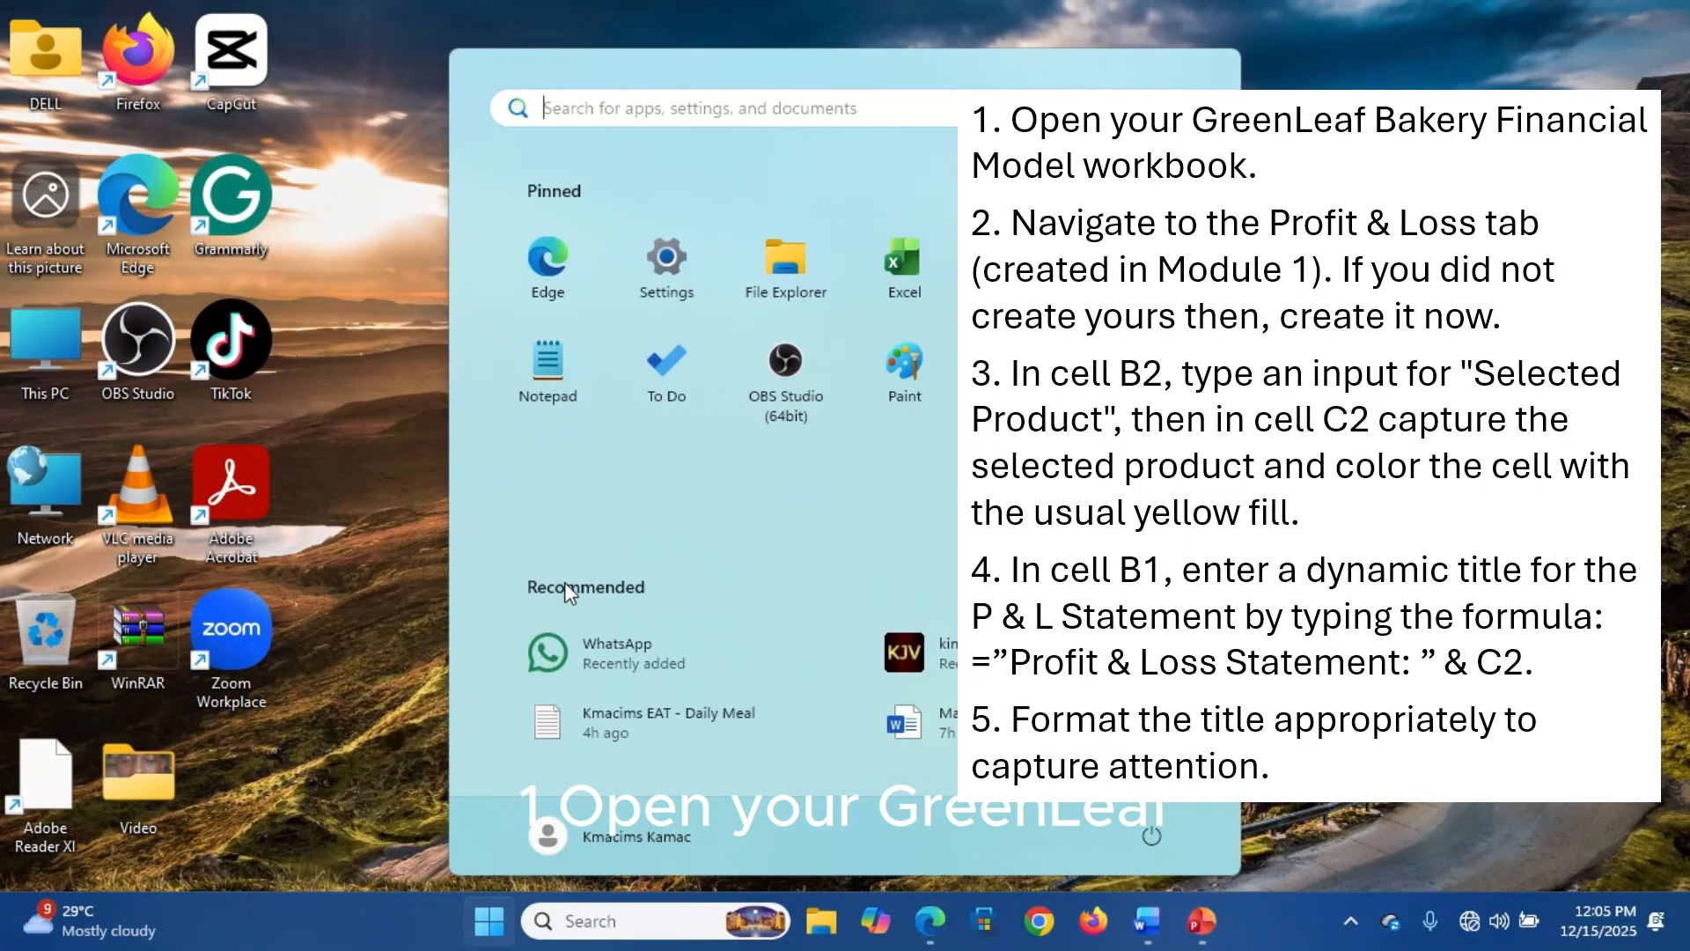
pyautogui.click(898, 280)
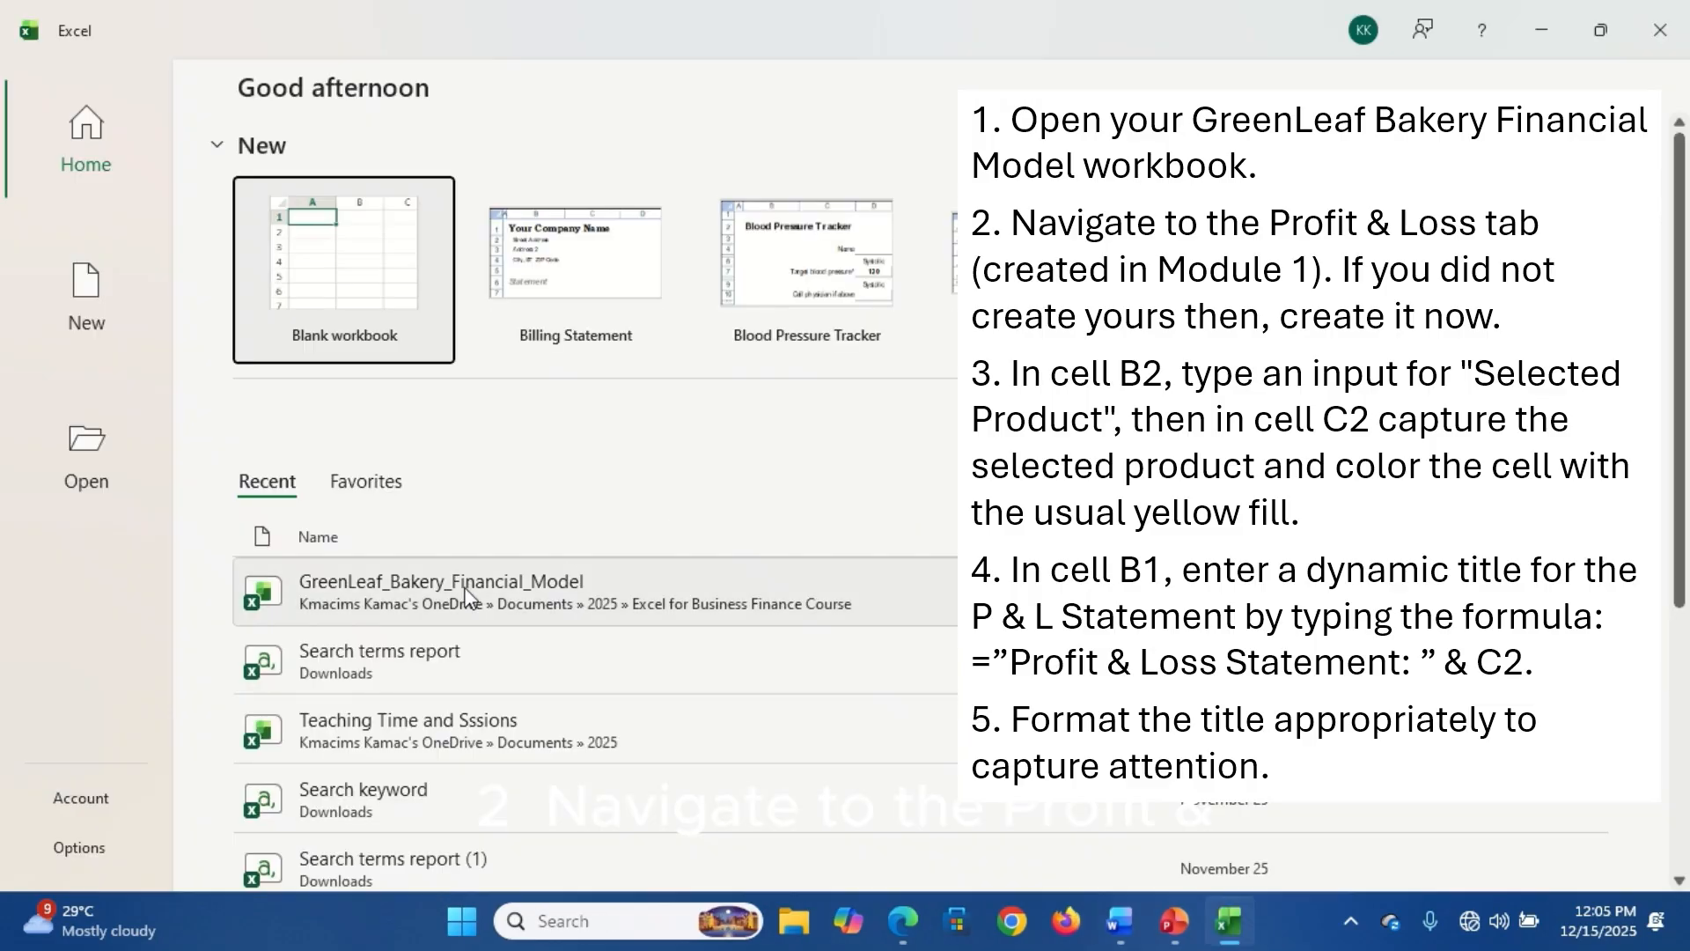
pyautogui.click(466, 596)
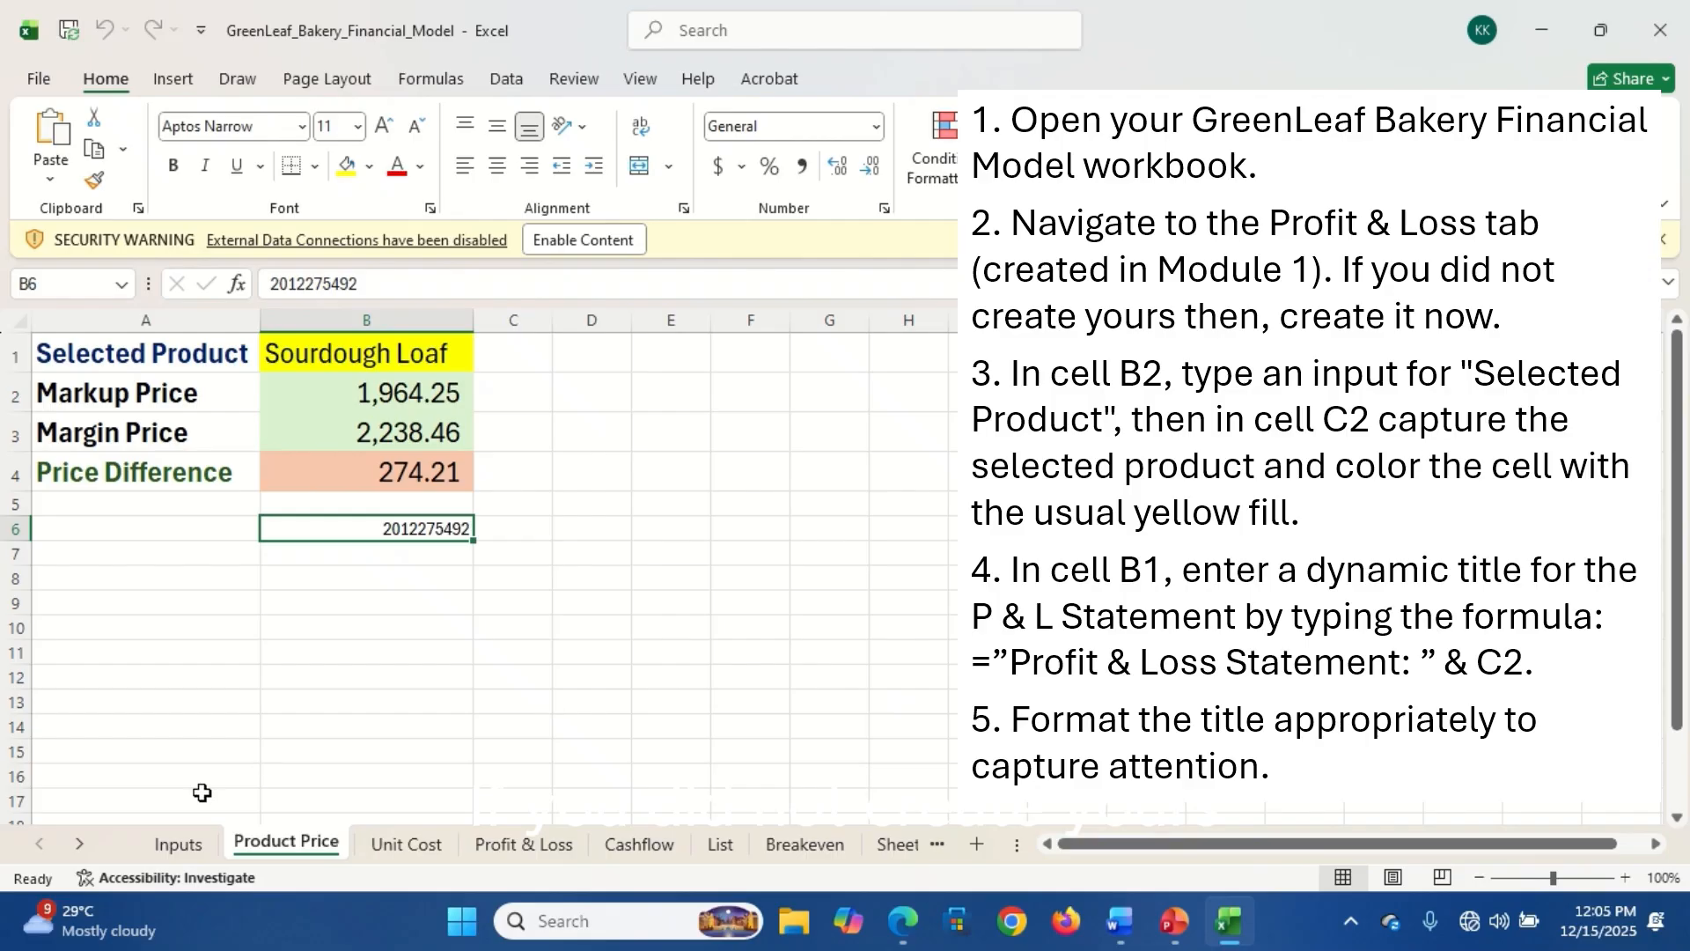
pyautogui.click(519, 845)
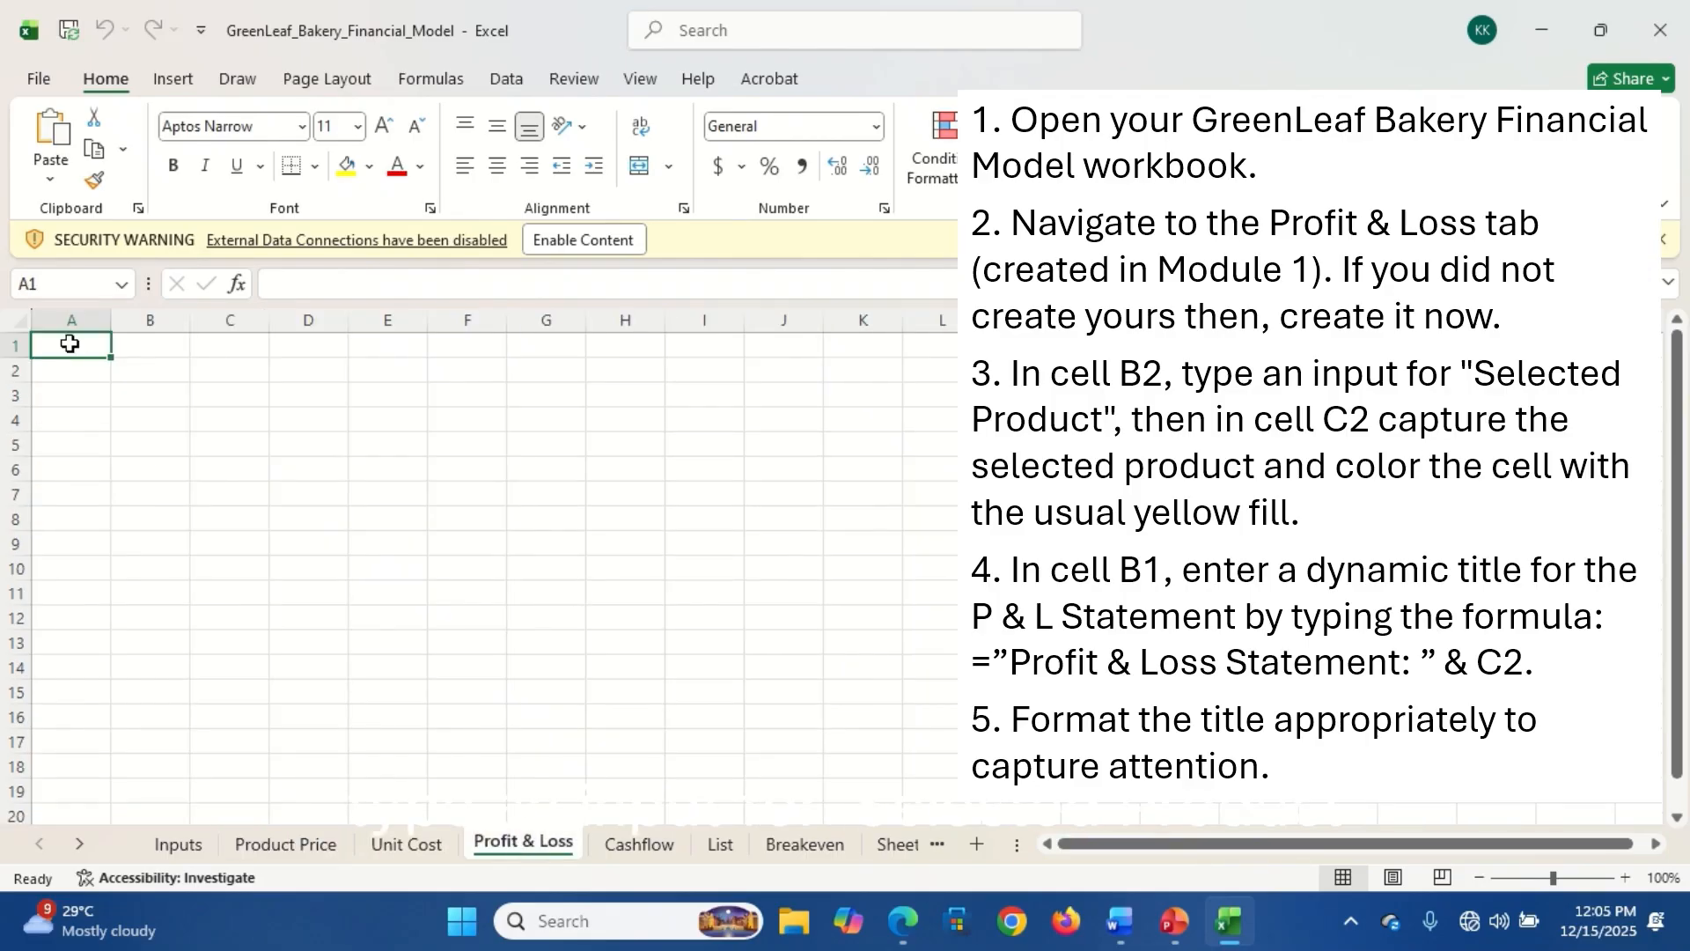
pyautogui.click(1663, 245)
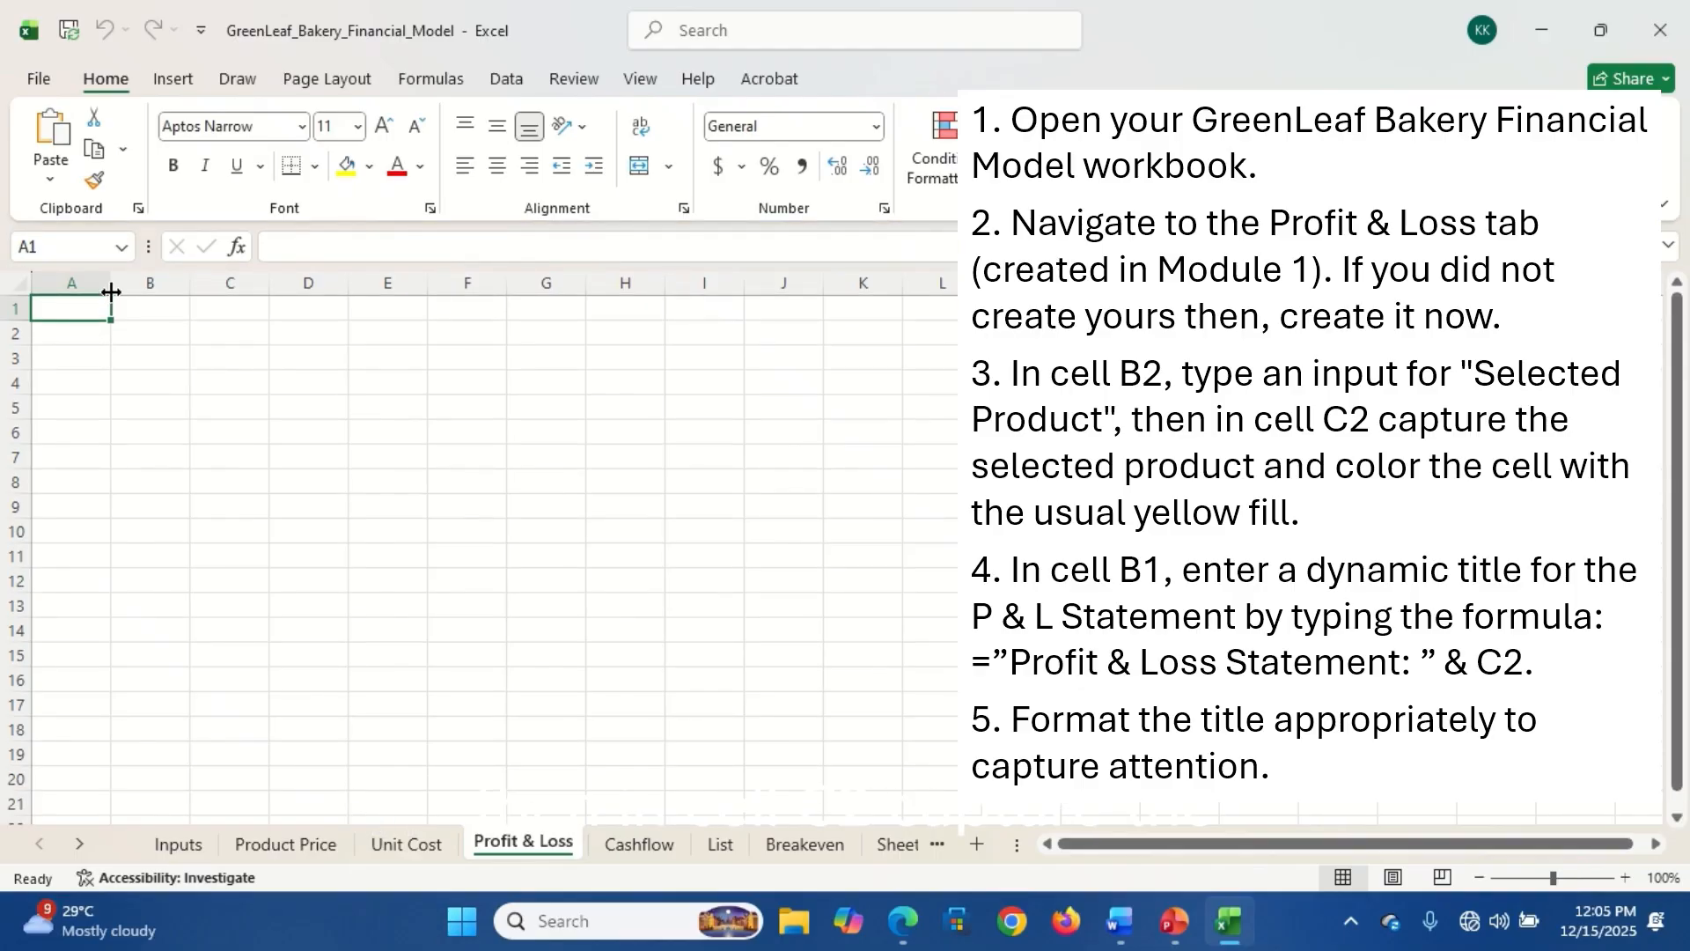
# - Make column A narrow and column B wider, and enter the label "Selected Product" in B2
pyautogui.moveTo(111, 292); pyautogui.dragTo(233, 283)
pyautogui.click(167, 314)
pyautogui.click(164, 325)
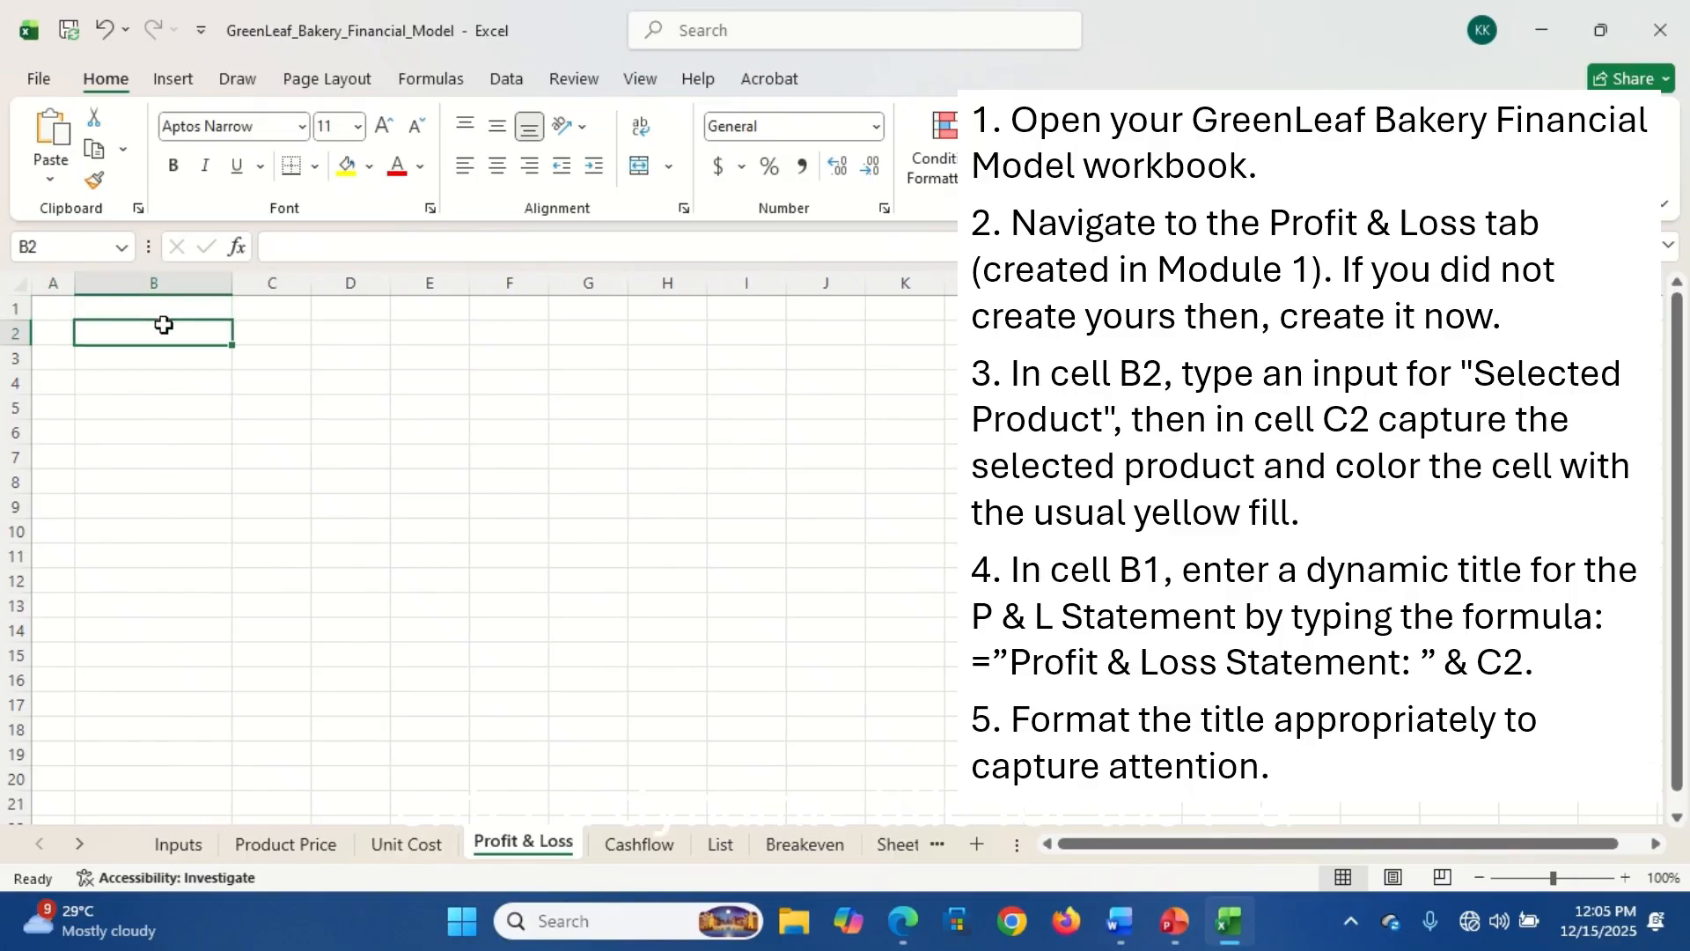
pyautogui.write('Sele')
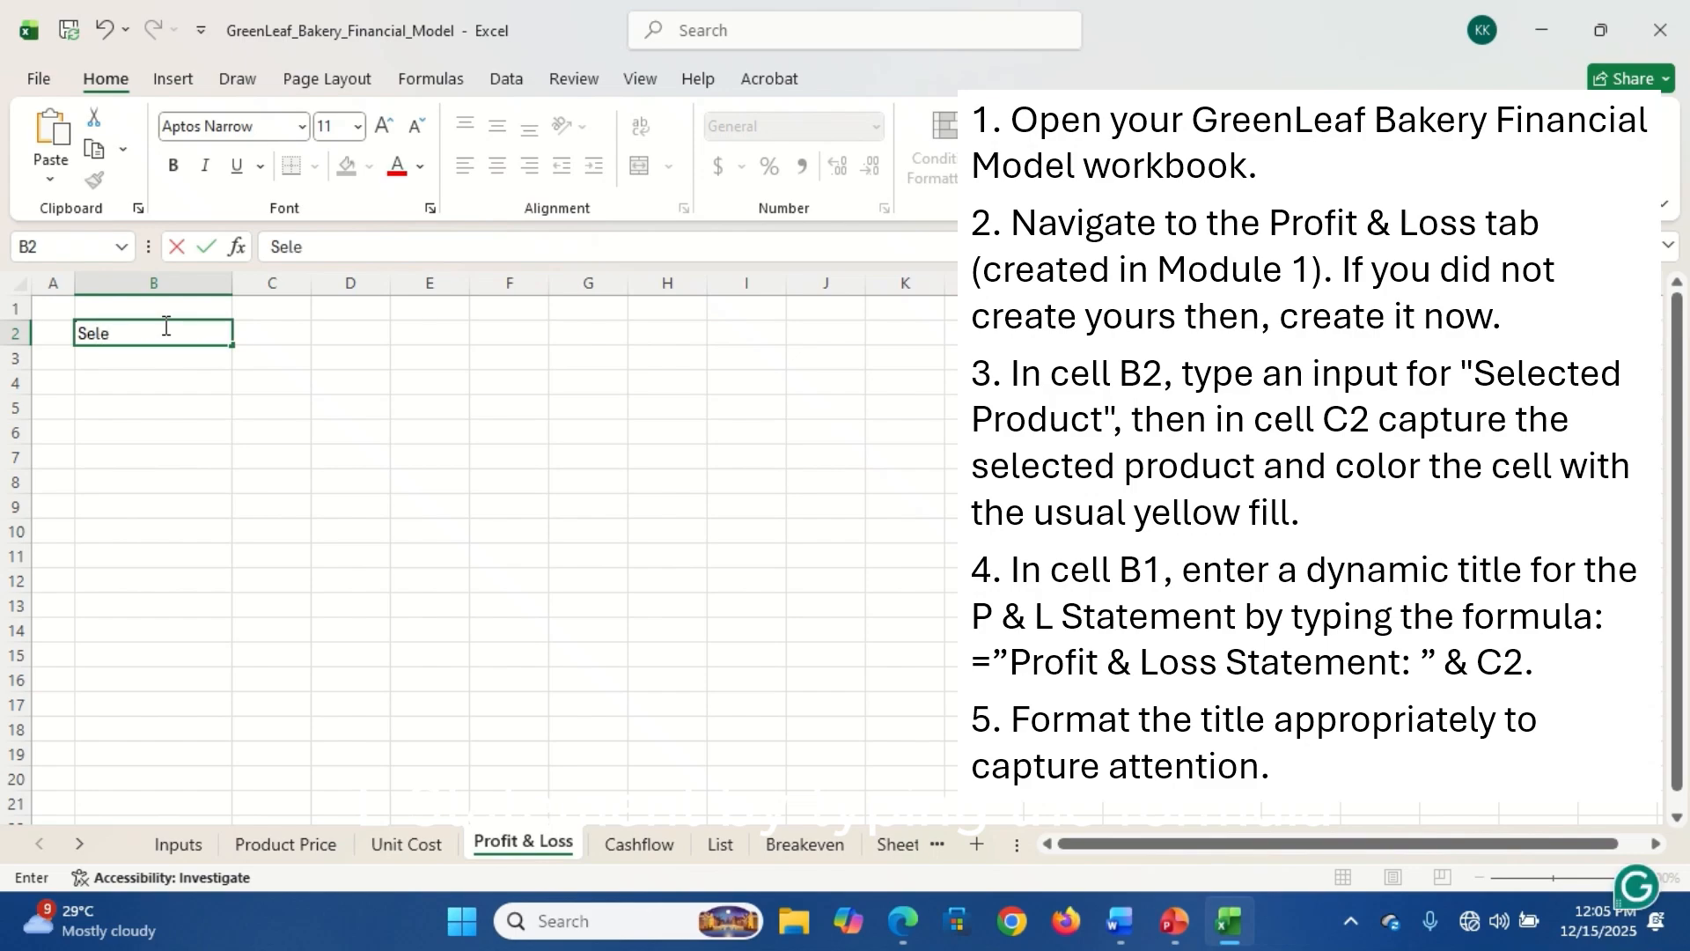
pyautogui.write('cted Prod')
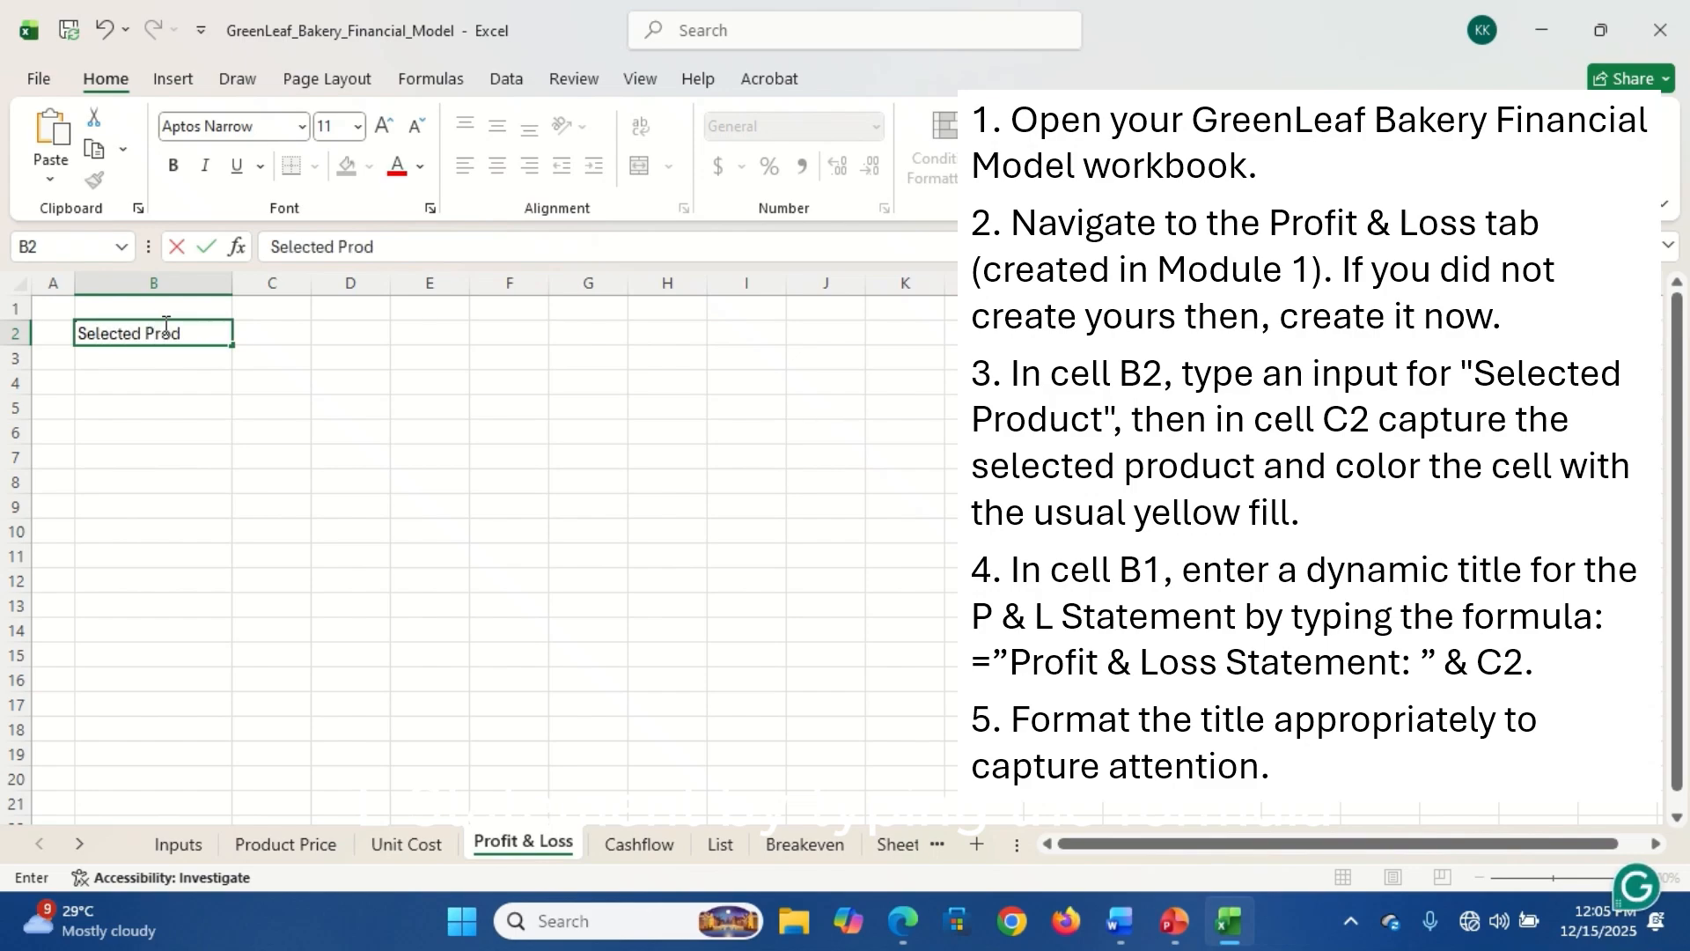
pyautogui.write('uct')
pyautogui.press('Return')
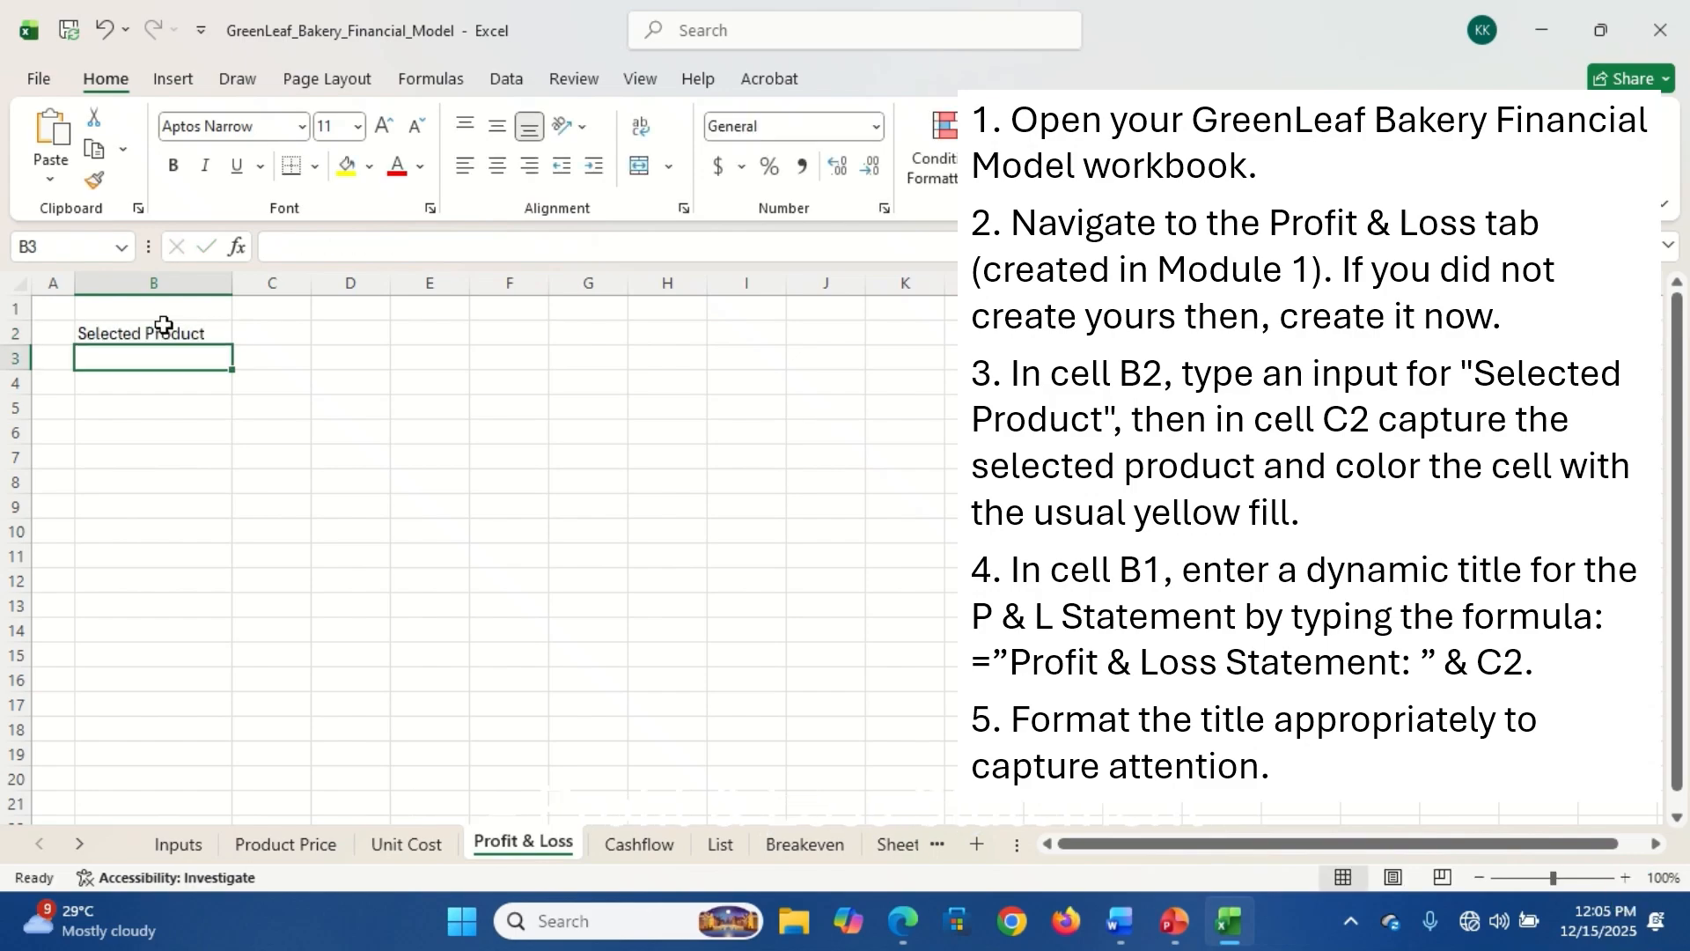
# - Widen column C to about double and give cell C2 a yellow fill as the product input
pyautogui.click(258, 332)
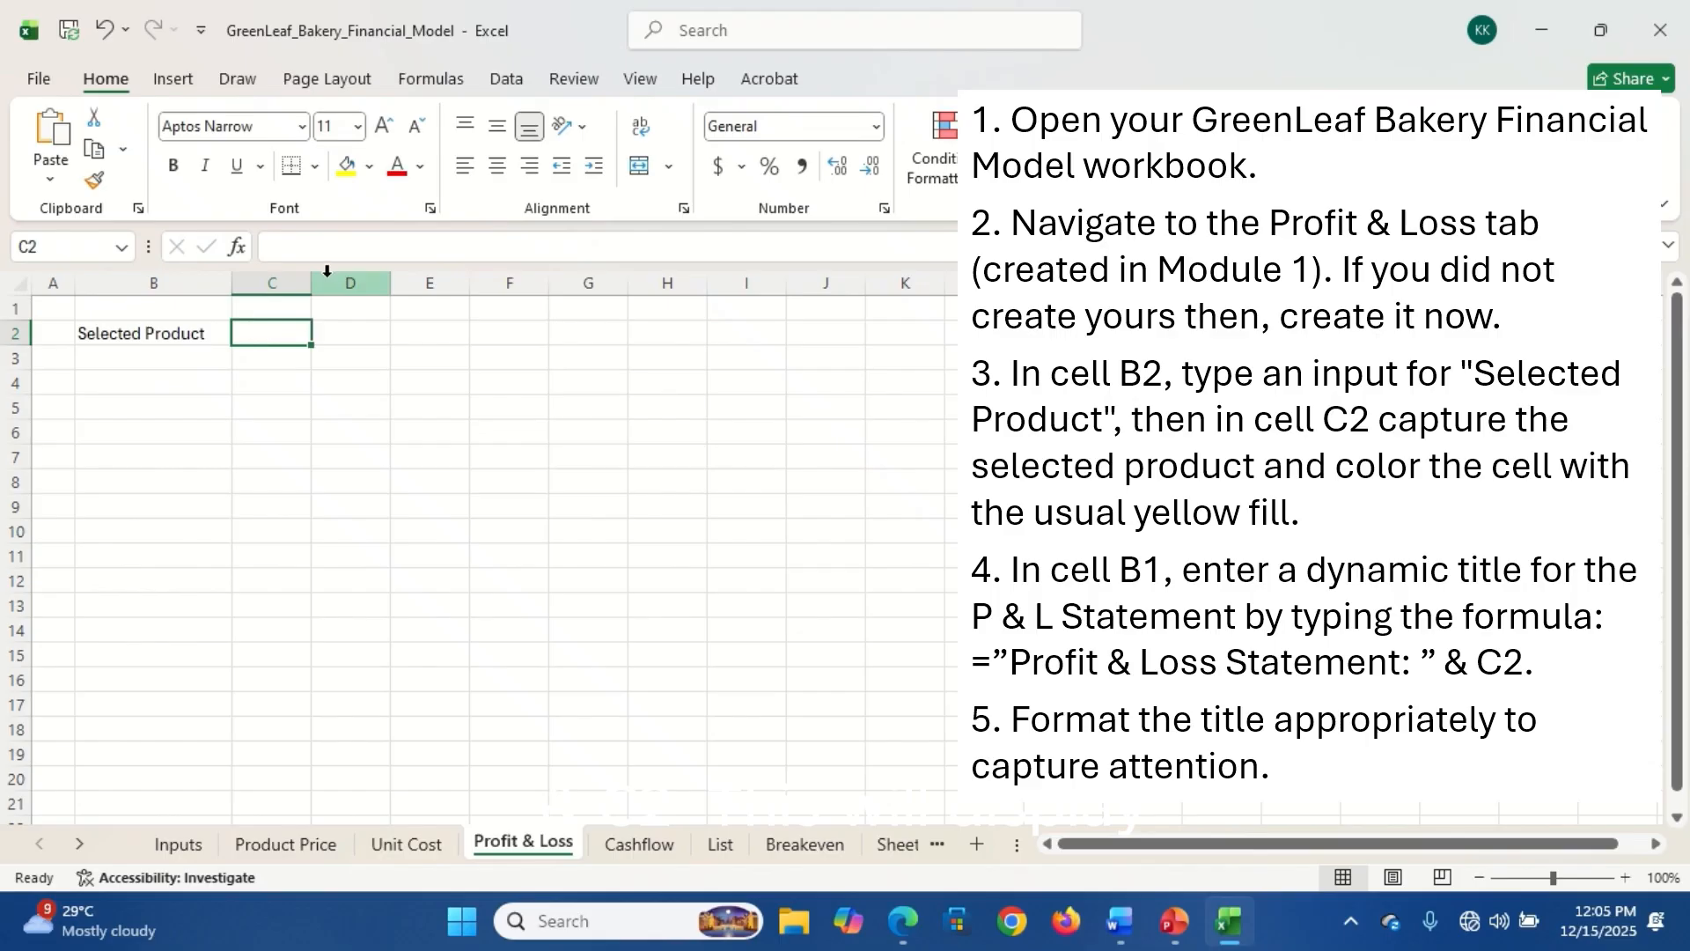
pyautogui.moveTo(310, 288); pyautogui.dragTo(392, 287)
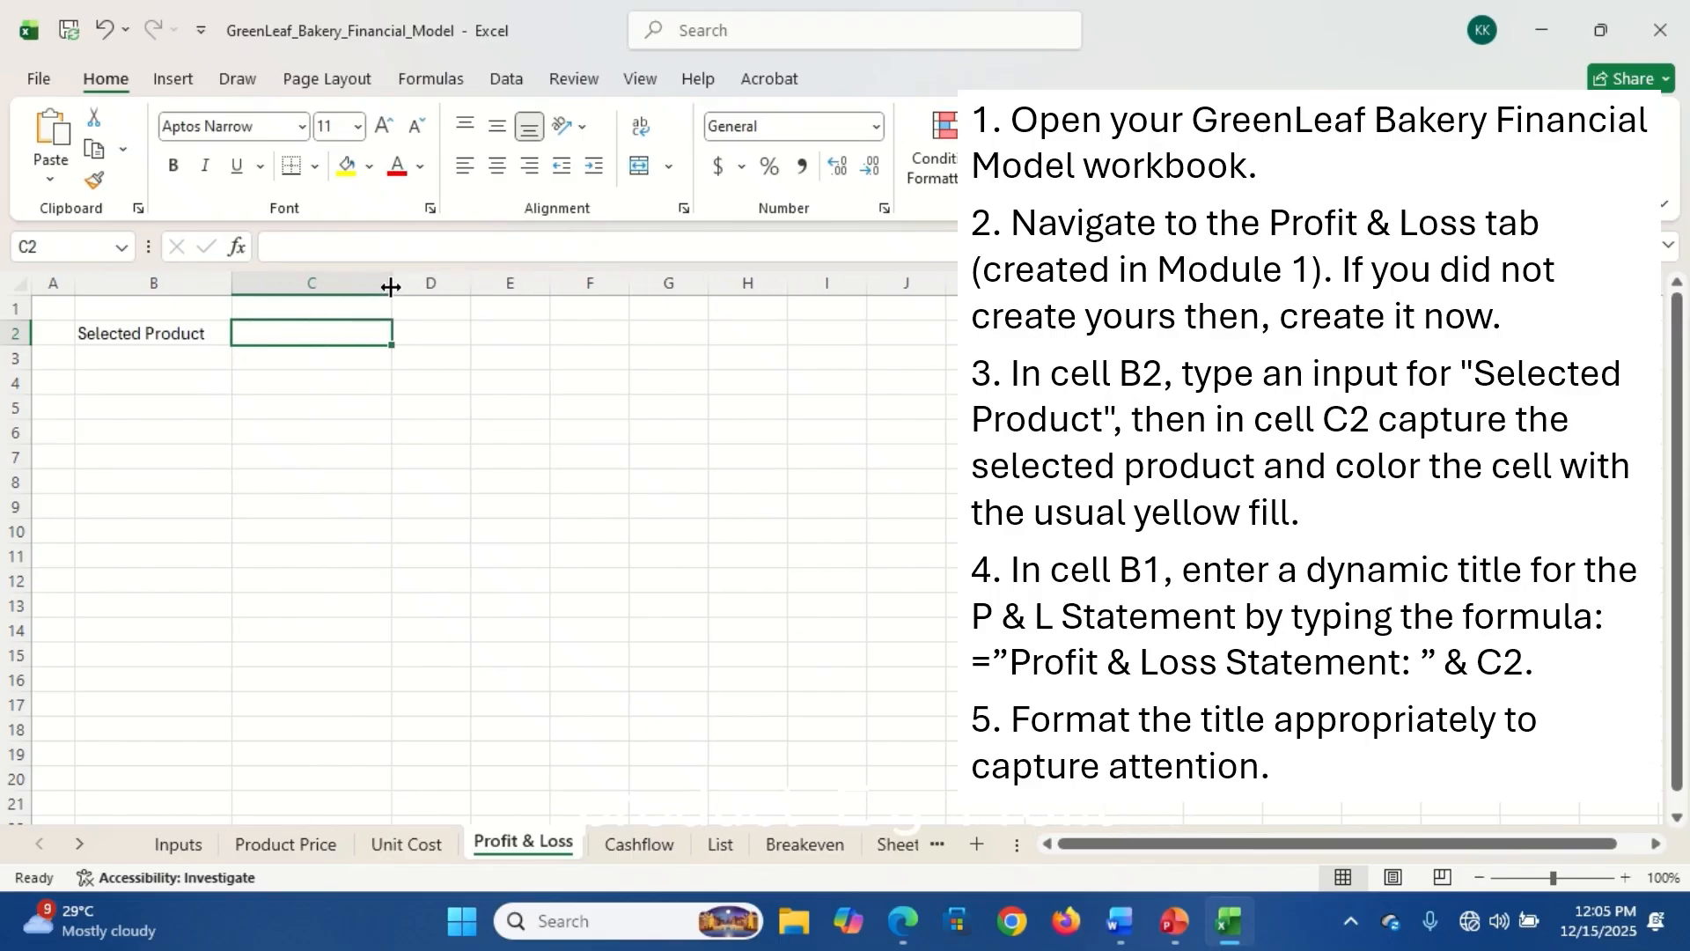
pyautogui.click(346, 165)
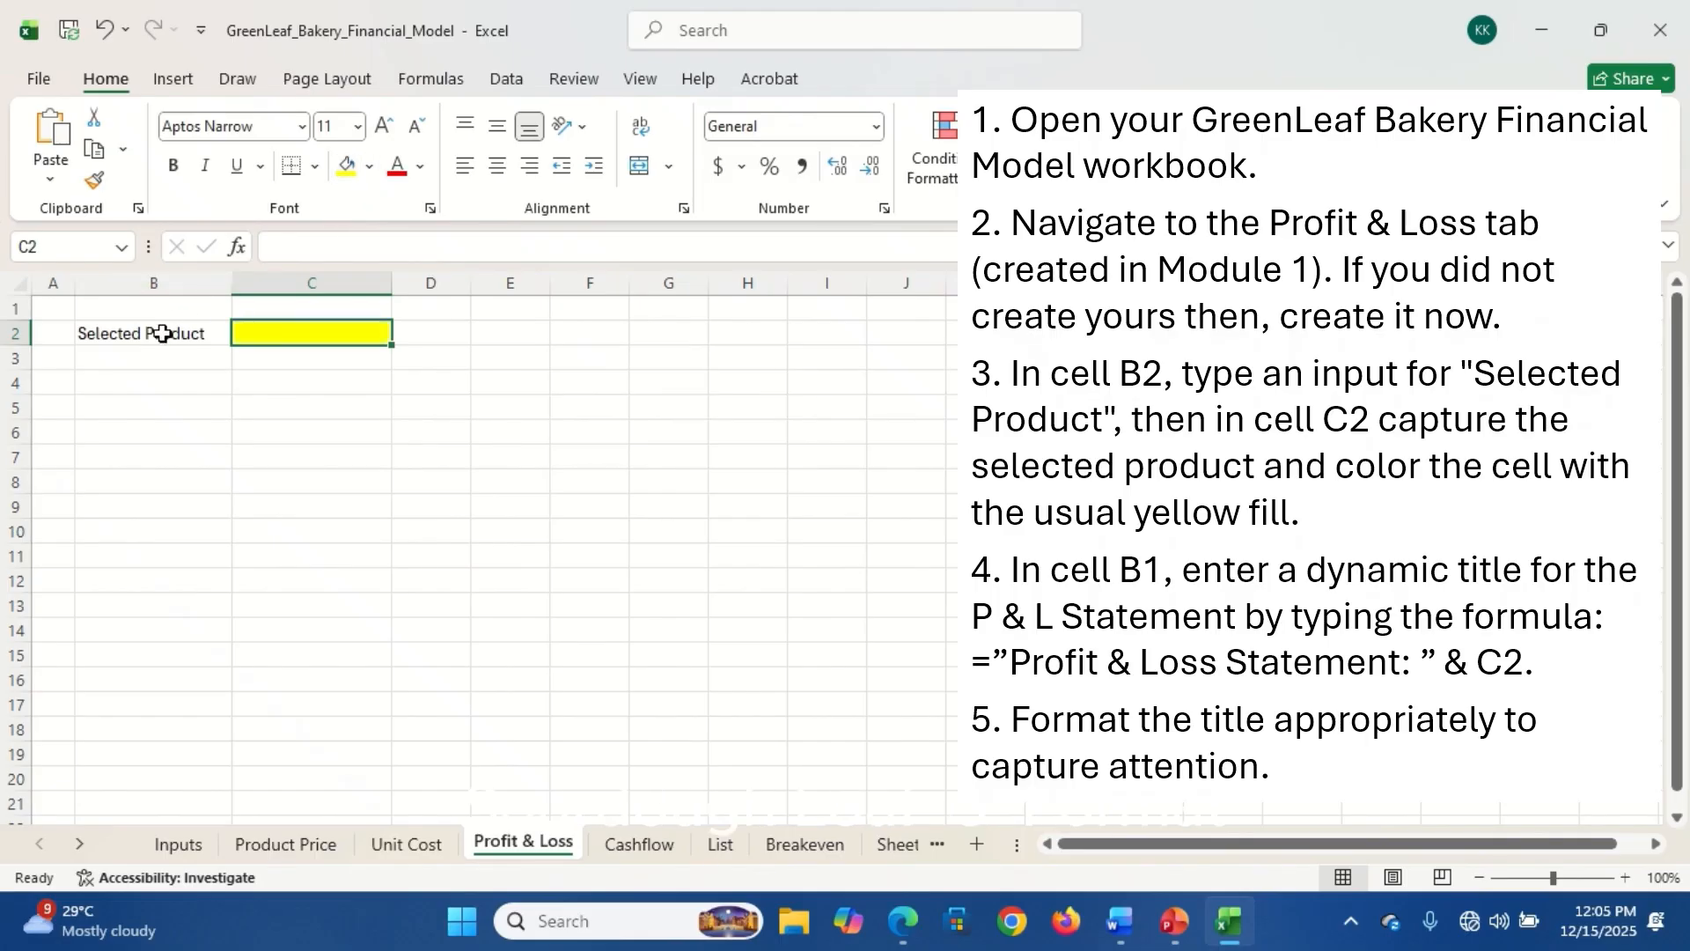
# - Set the font size of the Selected Product label and its input cell, B2:C2, to 14
pyautogui.click(162, 333)
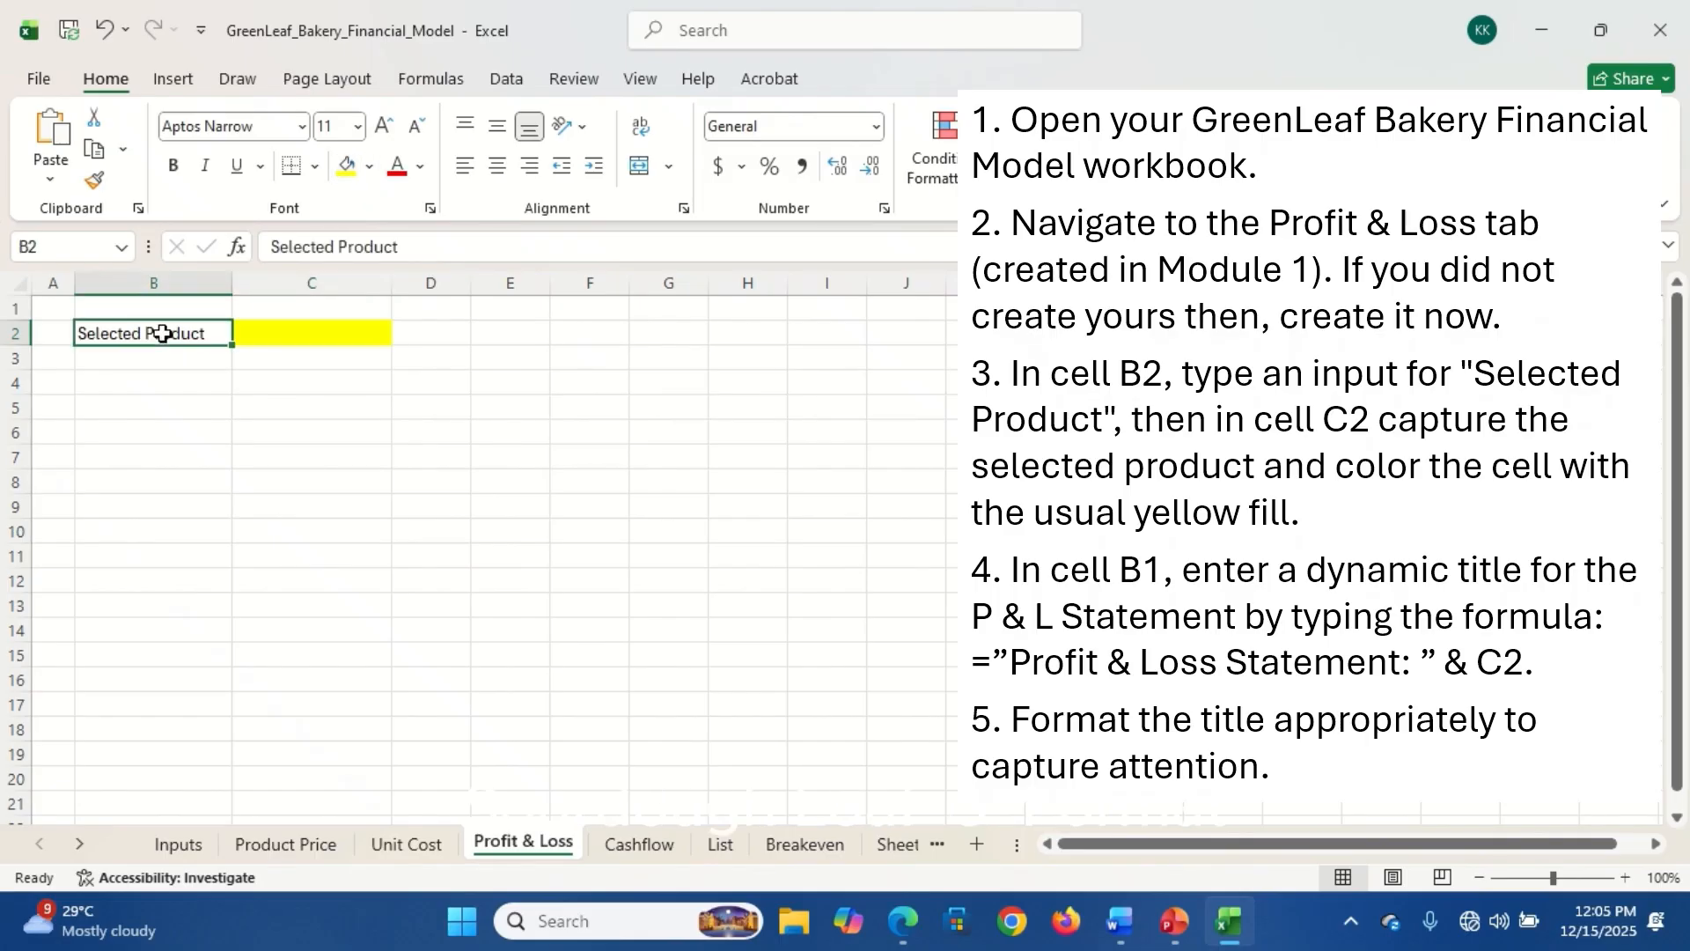
pyautogui.moveTo(163, 333); pyautogui.dragTo(250, 333)
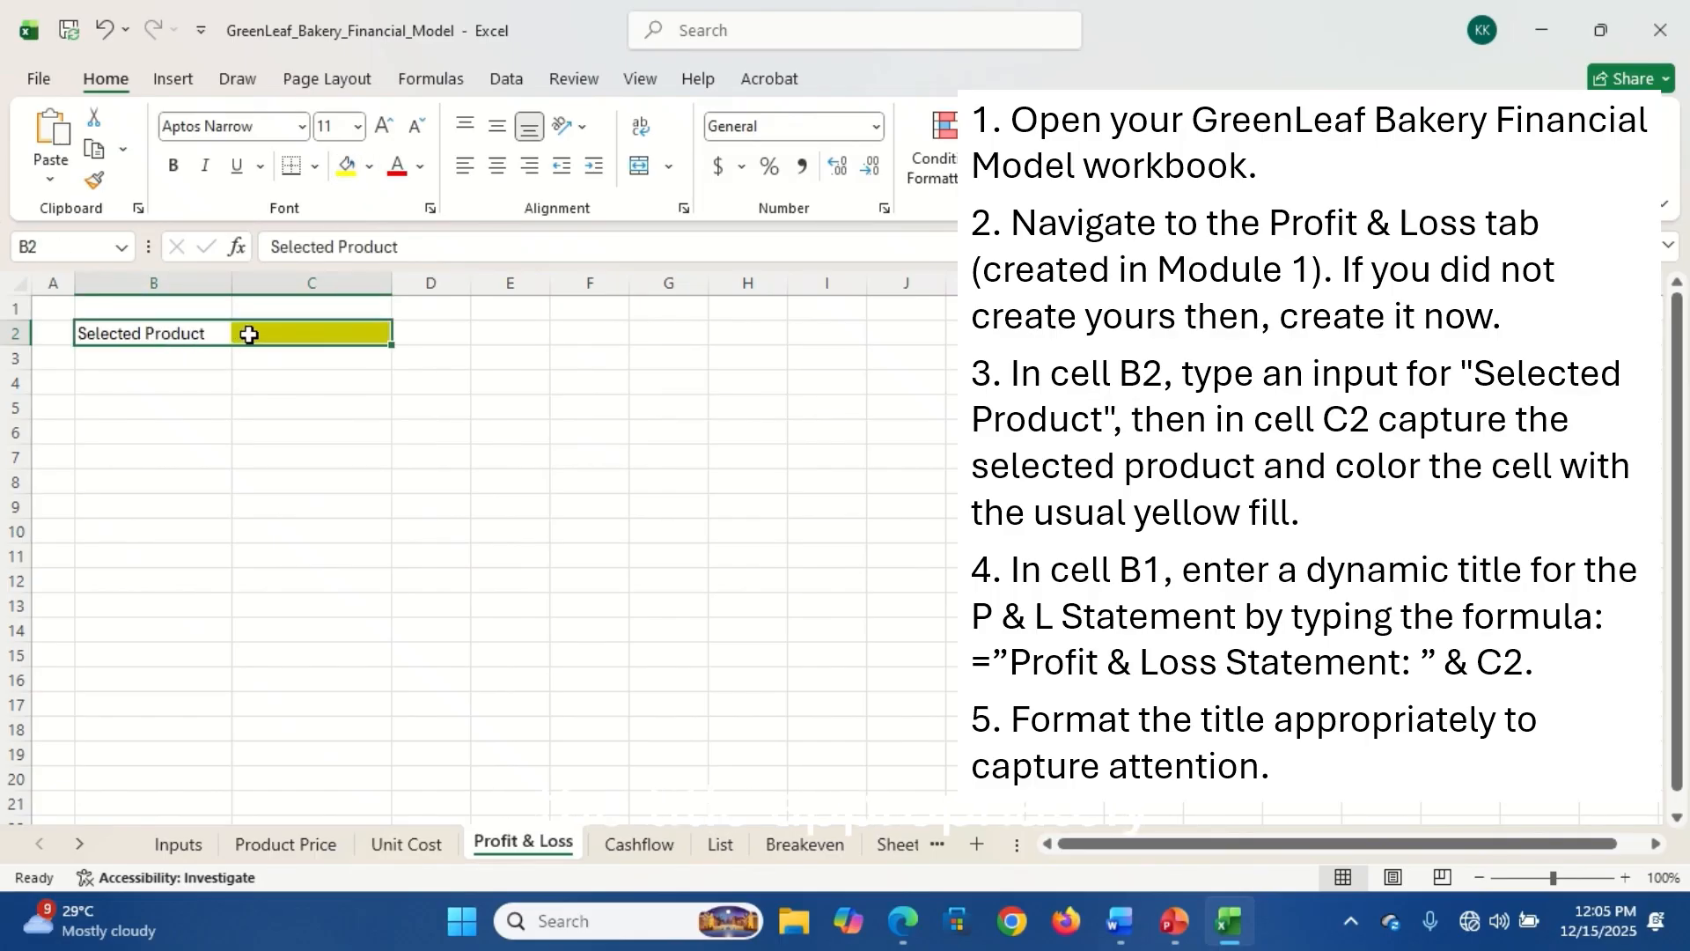
pyautogui.click(359, 132)
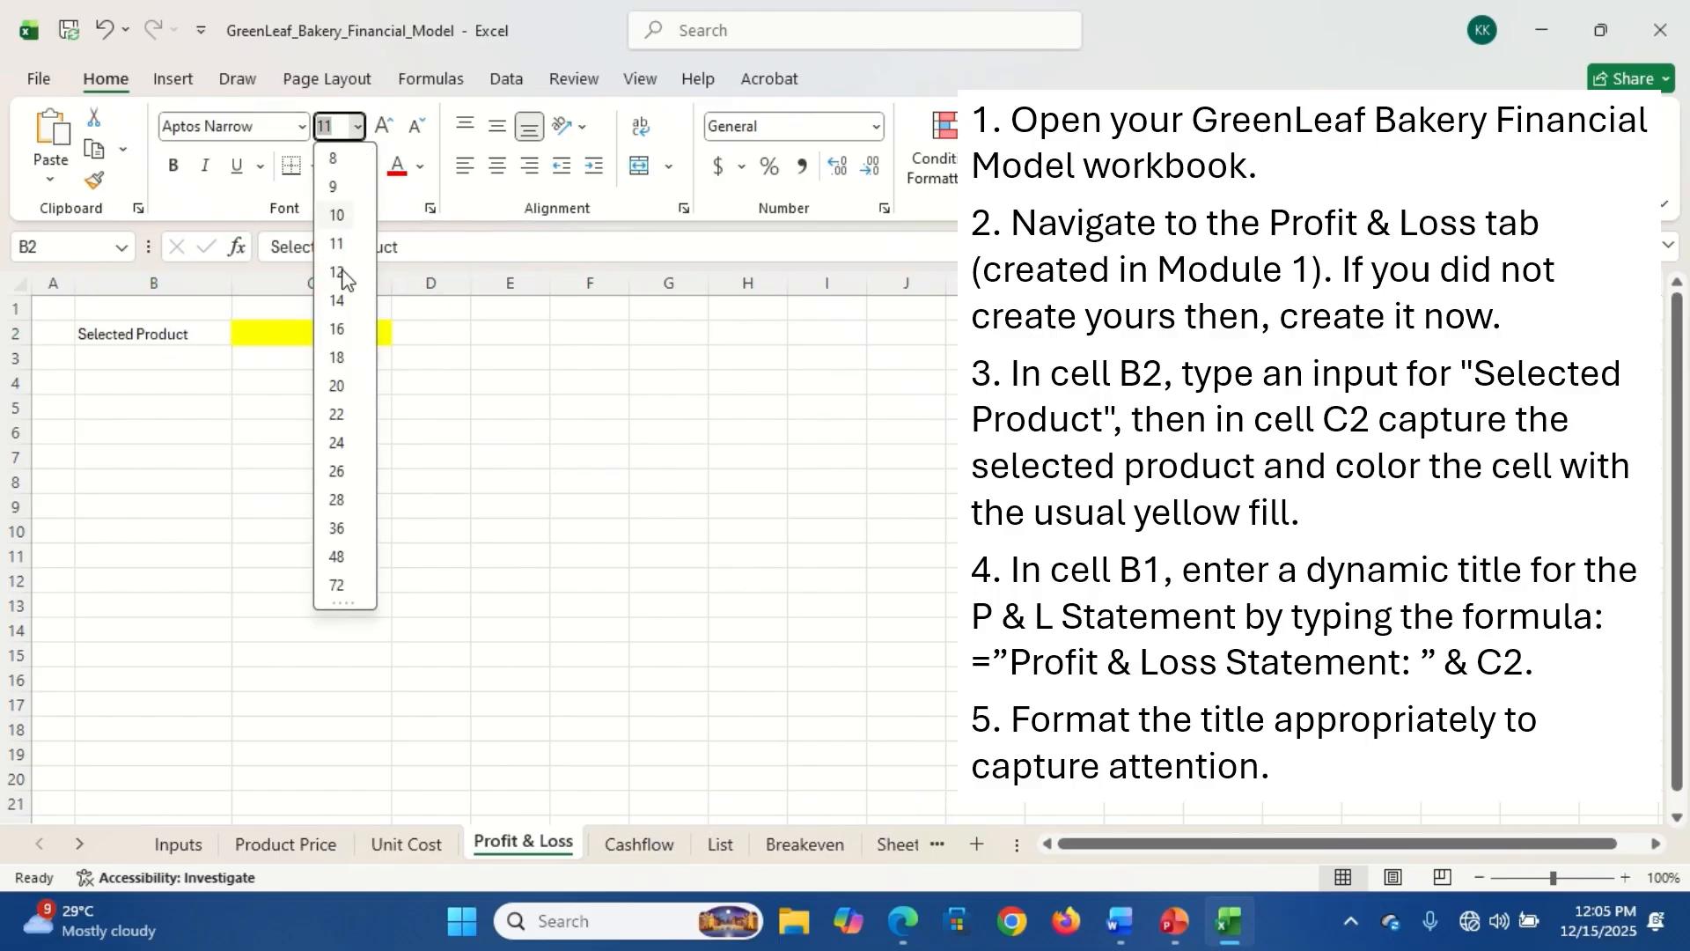
pyautogui.click(341, 308)
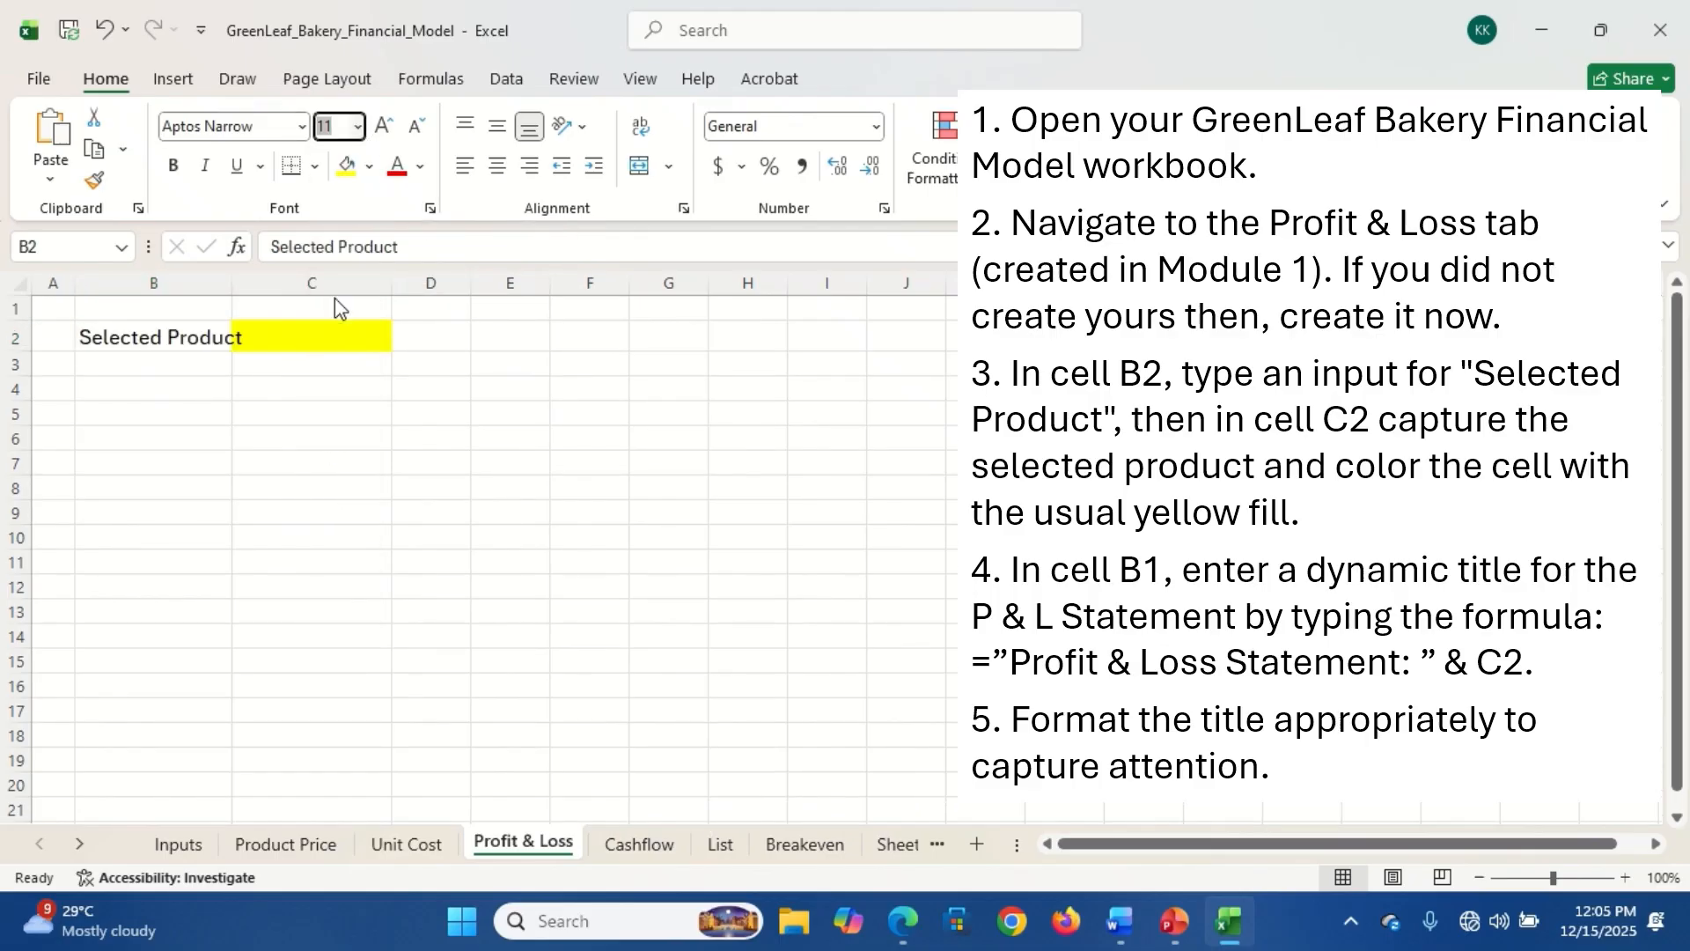
# - Bold the Selected Product label in B2 and widen column B so that the label fits
pyautogui.click(177, 338)
pyautogui.hotkey('ctrl', 'b')
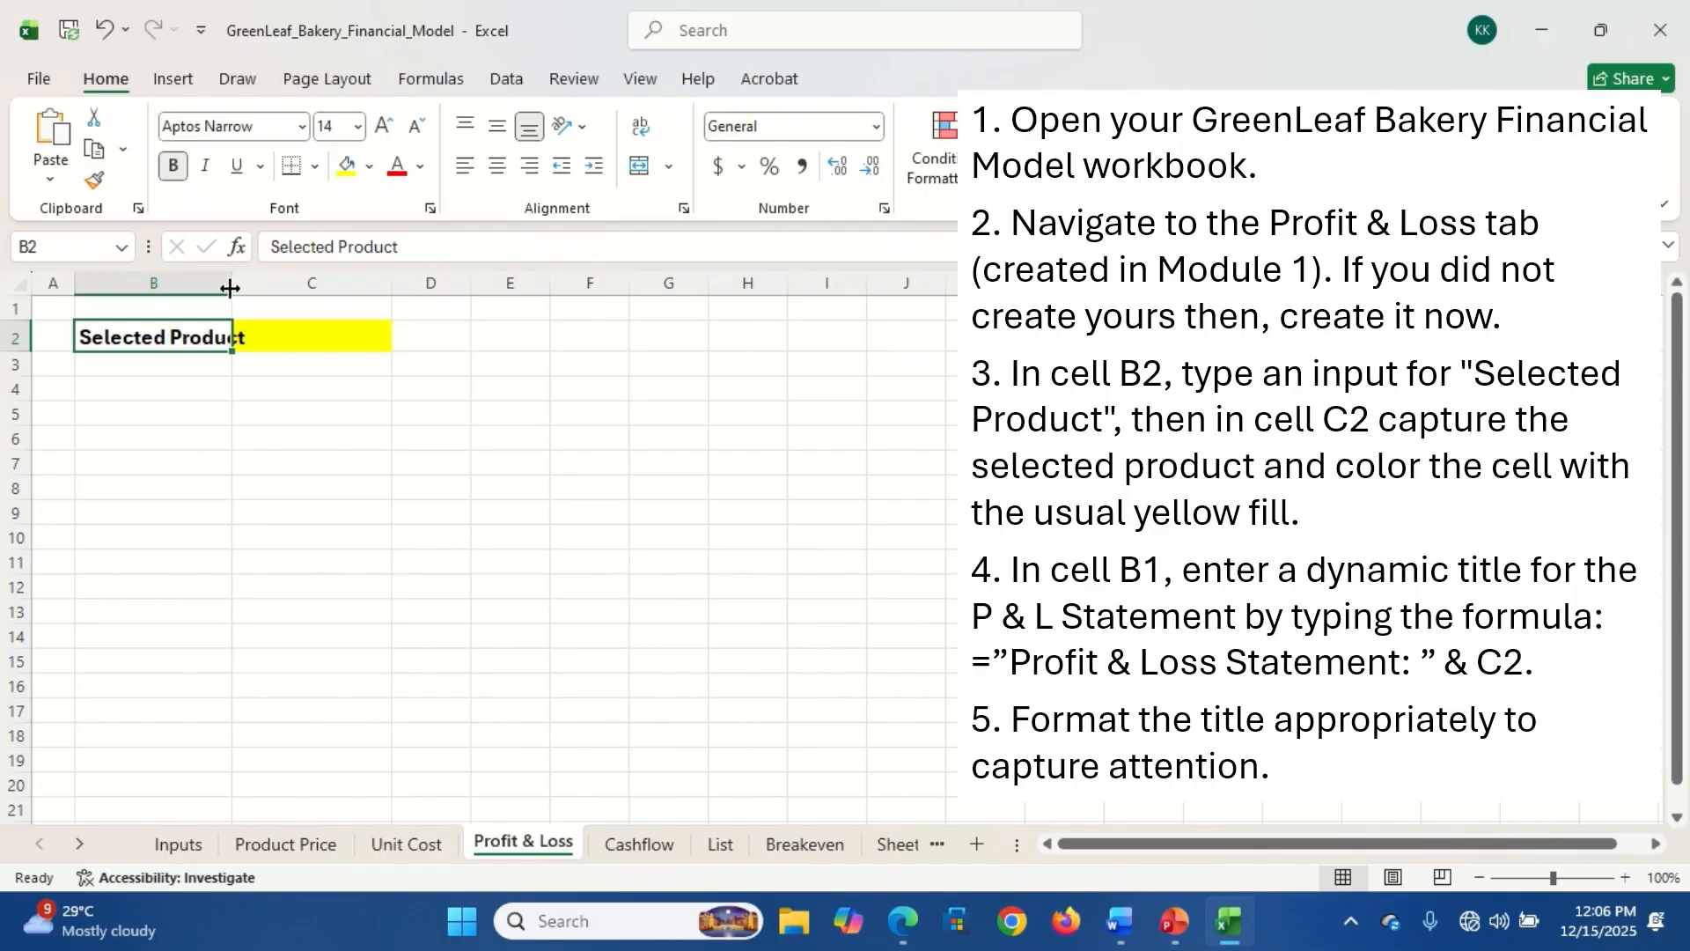
pyautogui.moveTo(230, 288); pyautogui.dragTo(248, 287)
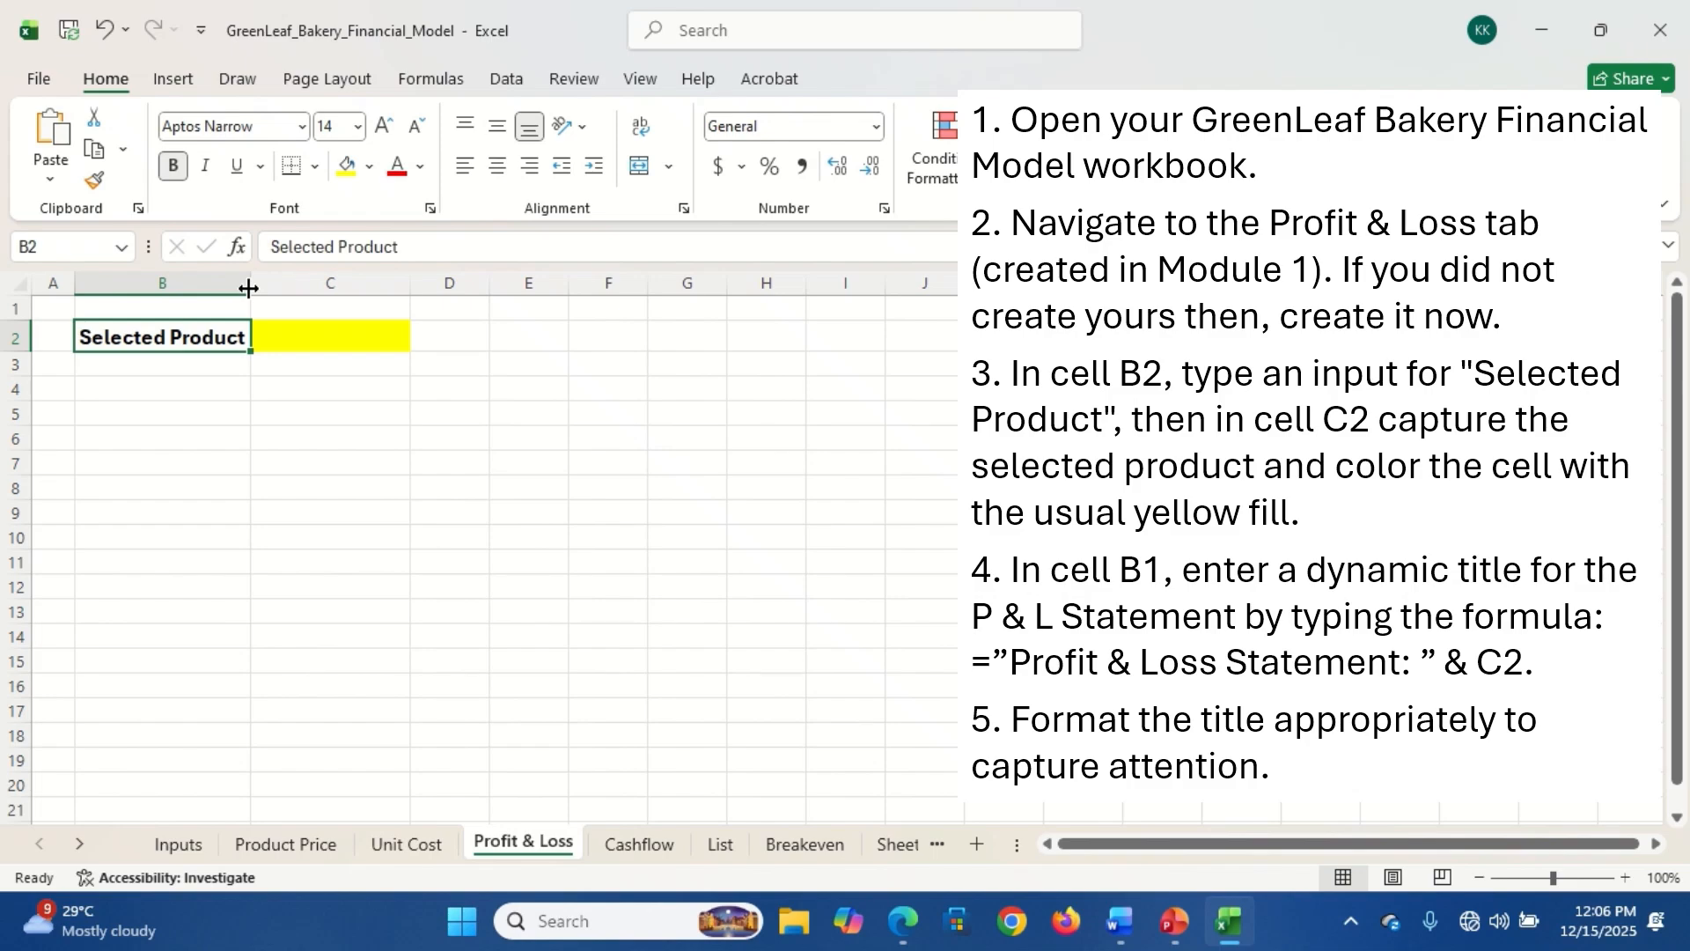
# - Enter the dynamic title formula ="Profit & Loss Statement: " & C2 in cell B1
pyautogui.click(152, 312)
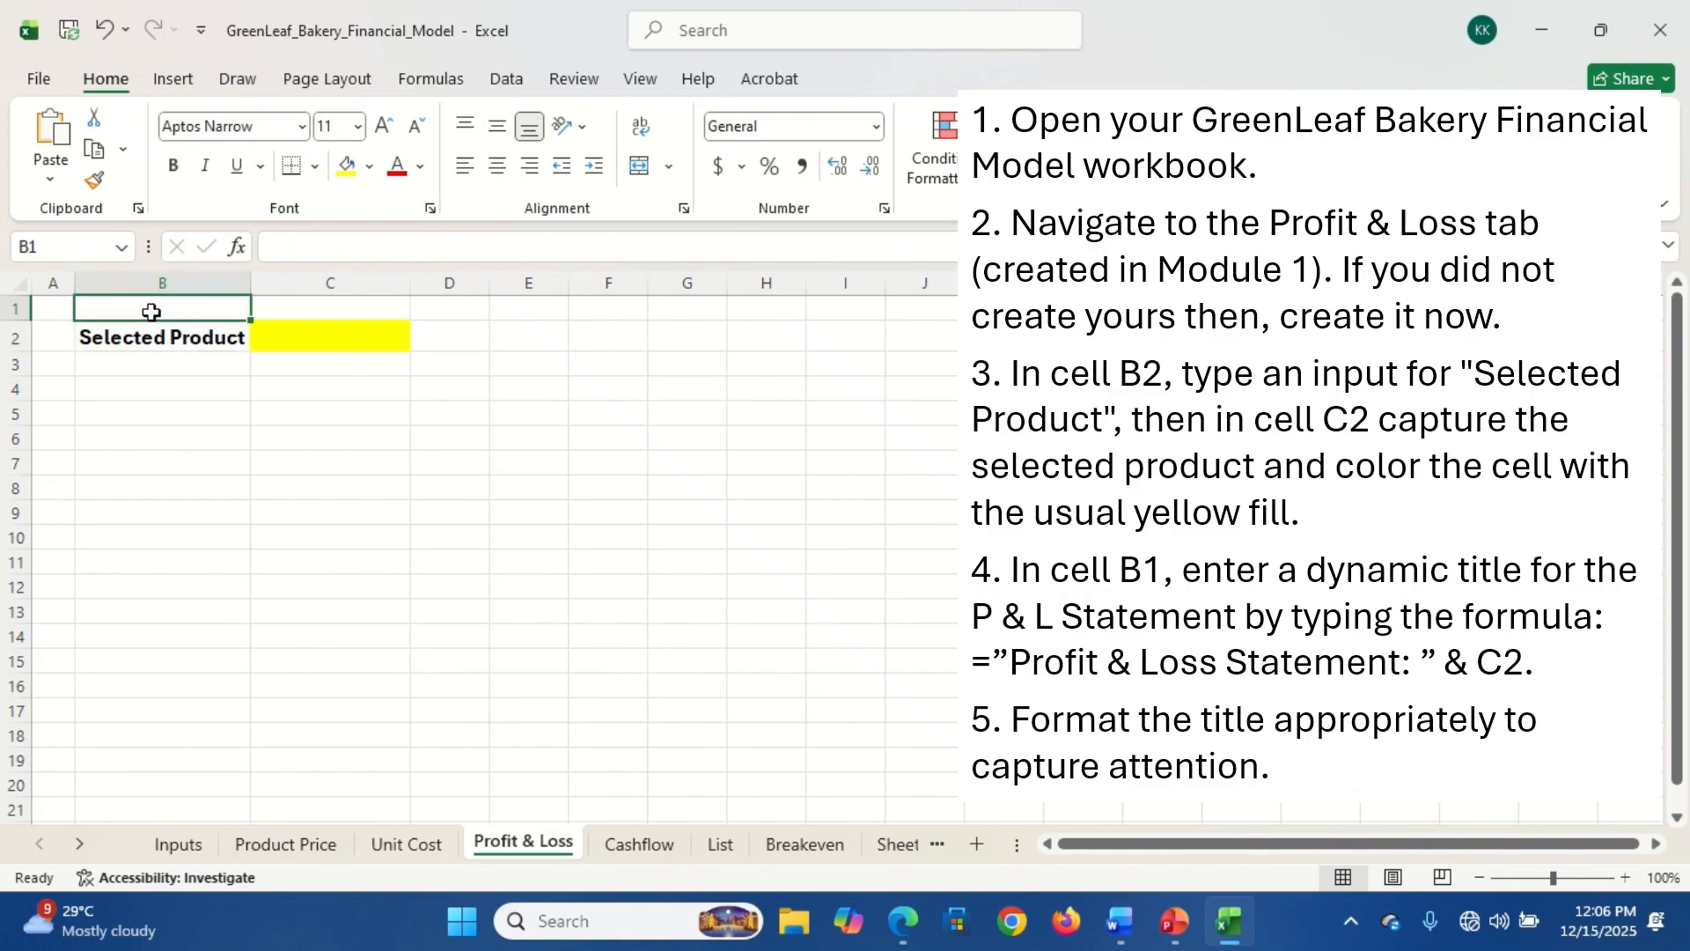
pyautogui.write('="Profit')
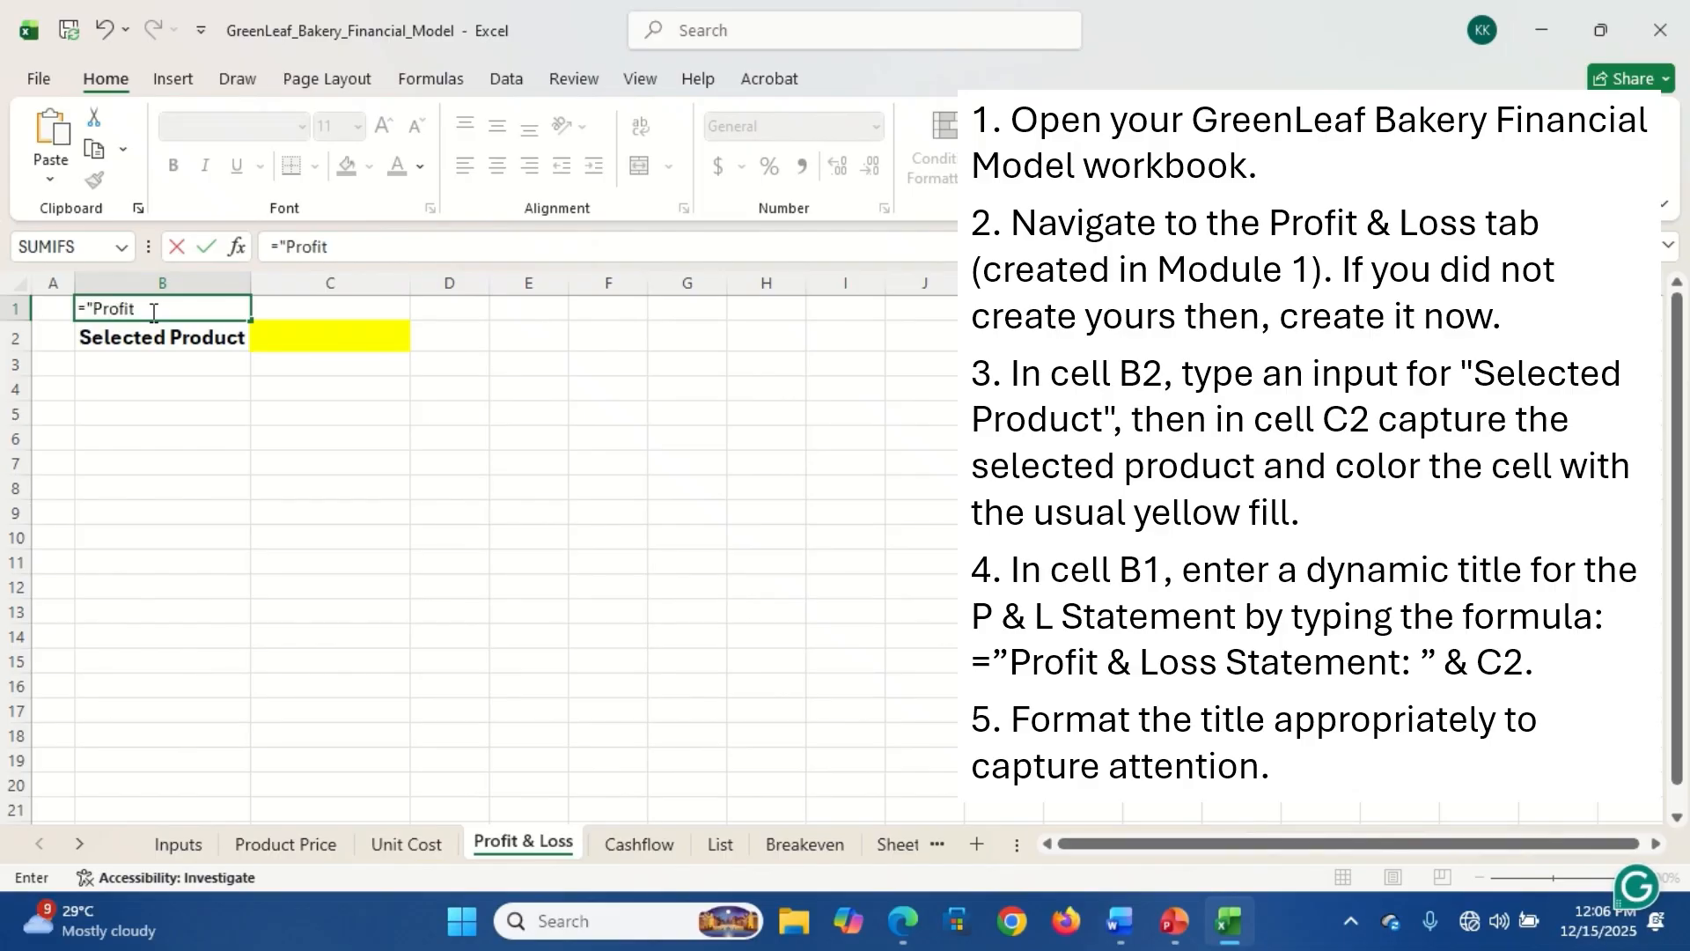
pyautogui.write(' & Loss Statement: "')
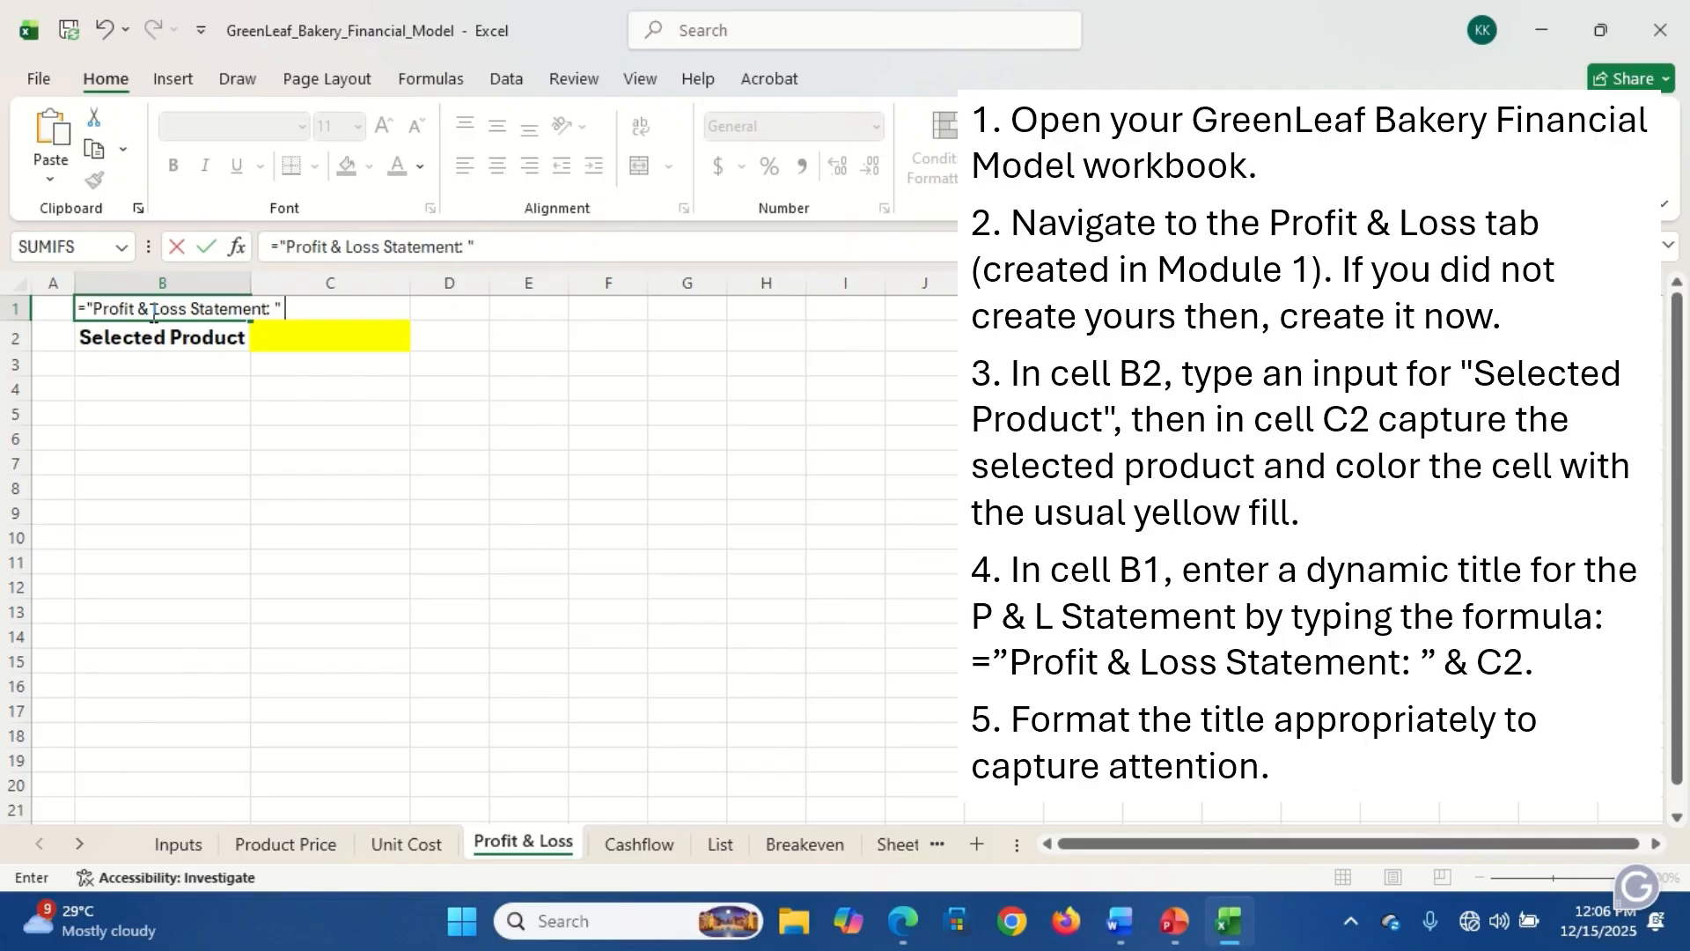
pyautogui.write('& C2')
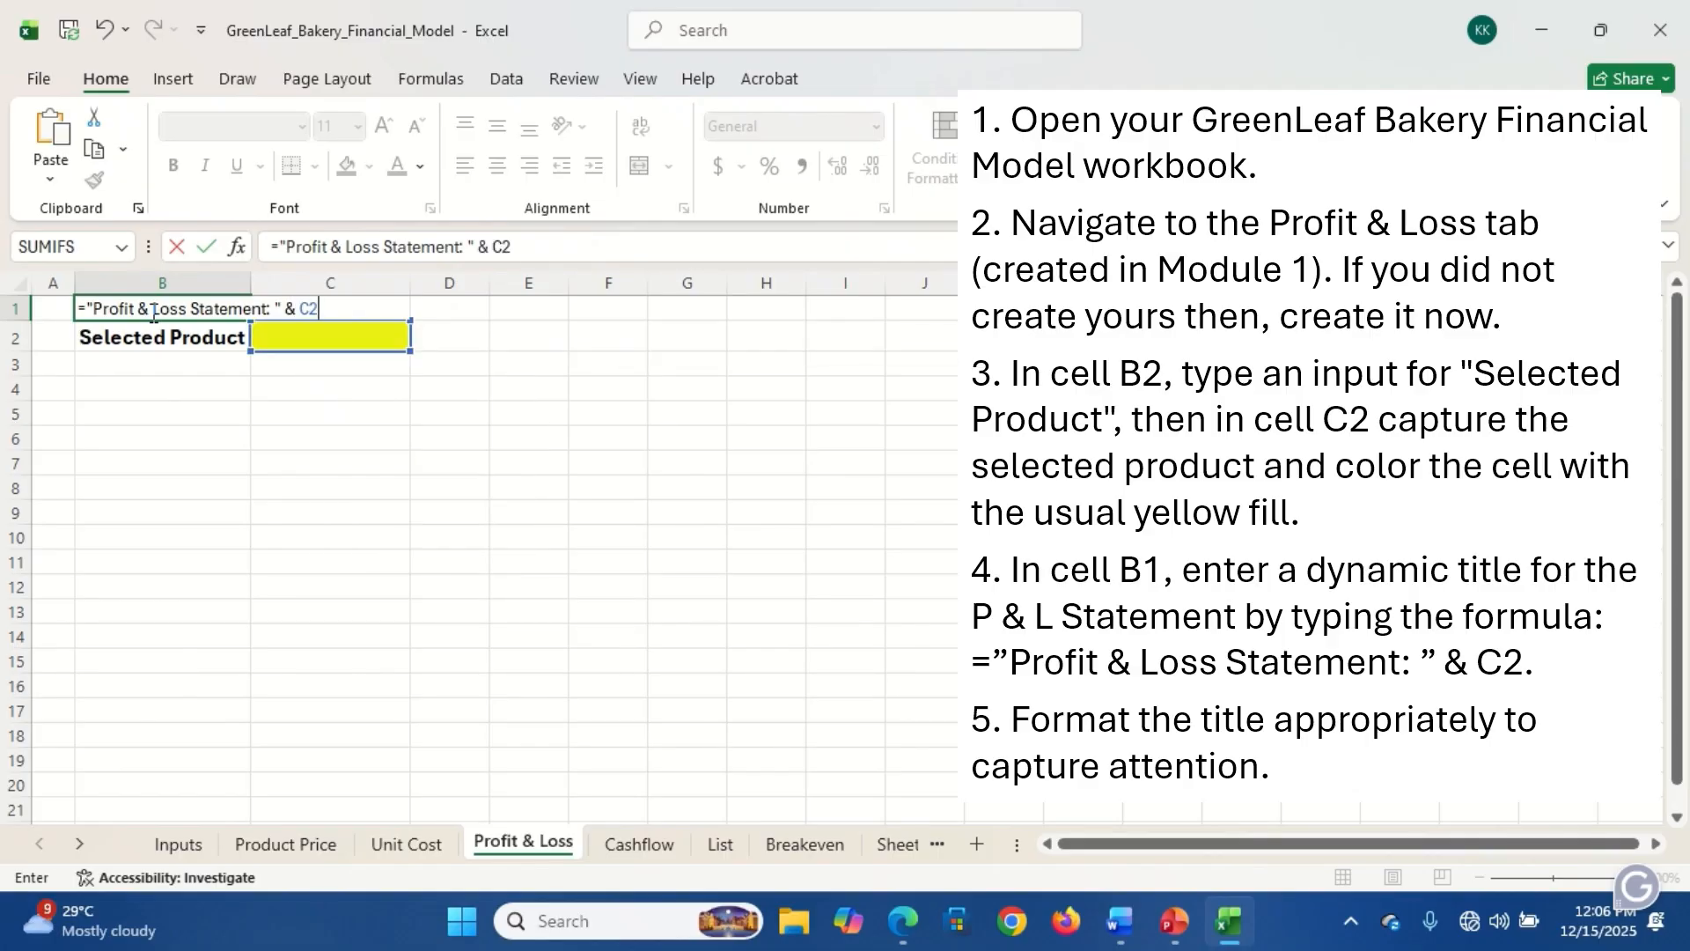
pyautogui.press('Return')
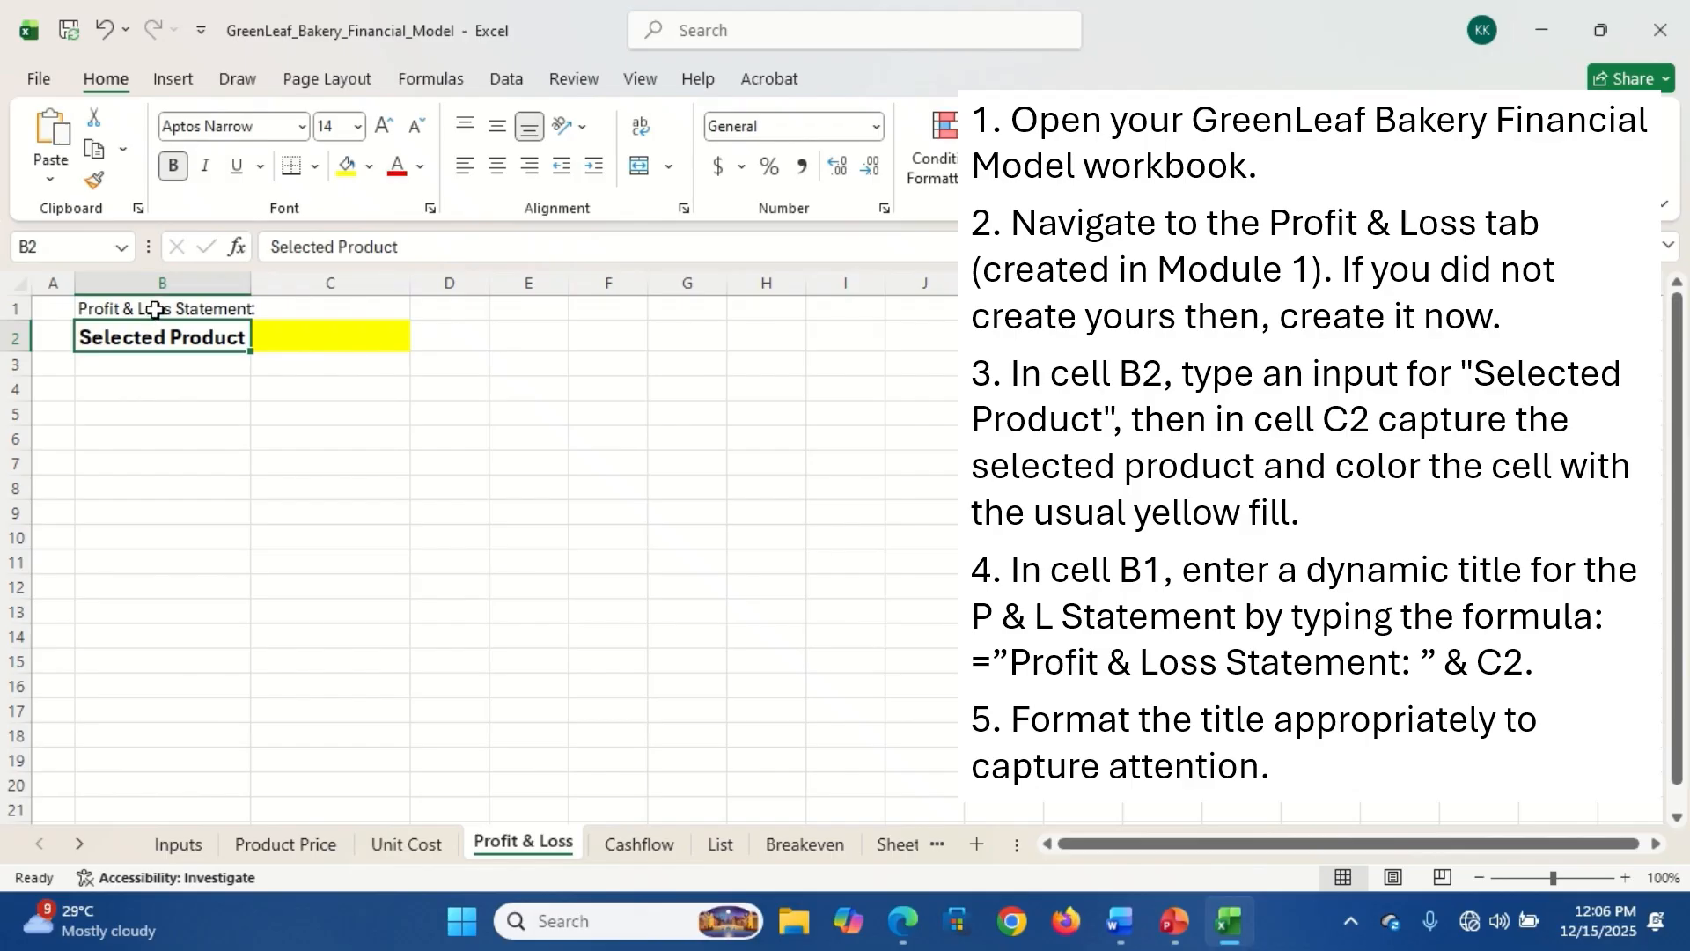
# - Make the B1 title bold and increase the height of row 1 to about double
pyautogui.click(155, 308)
pyautogui.hotkey('ctrl', 'b')
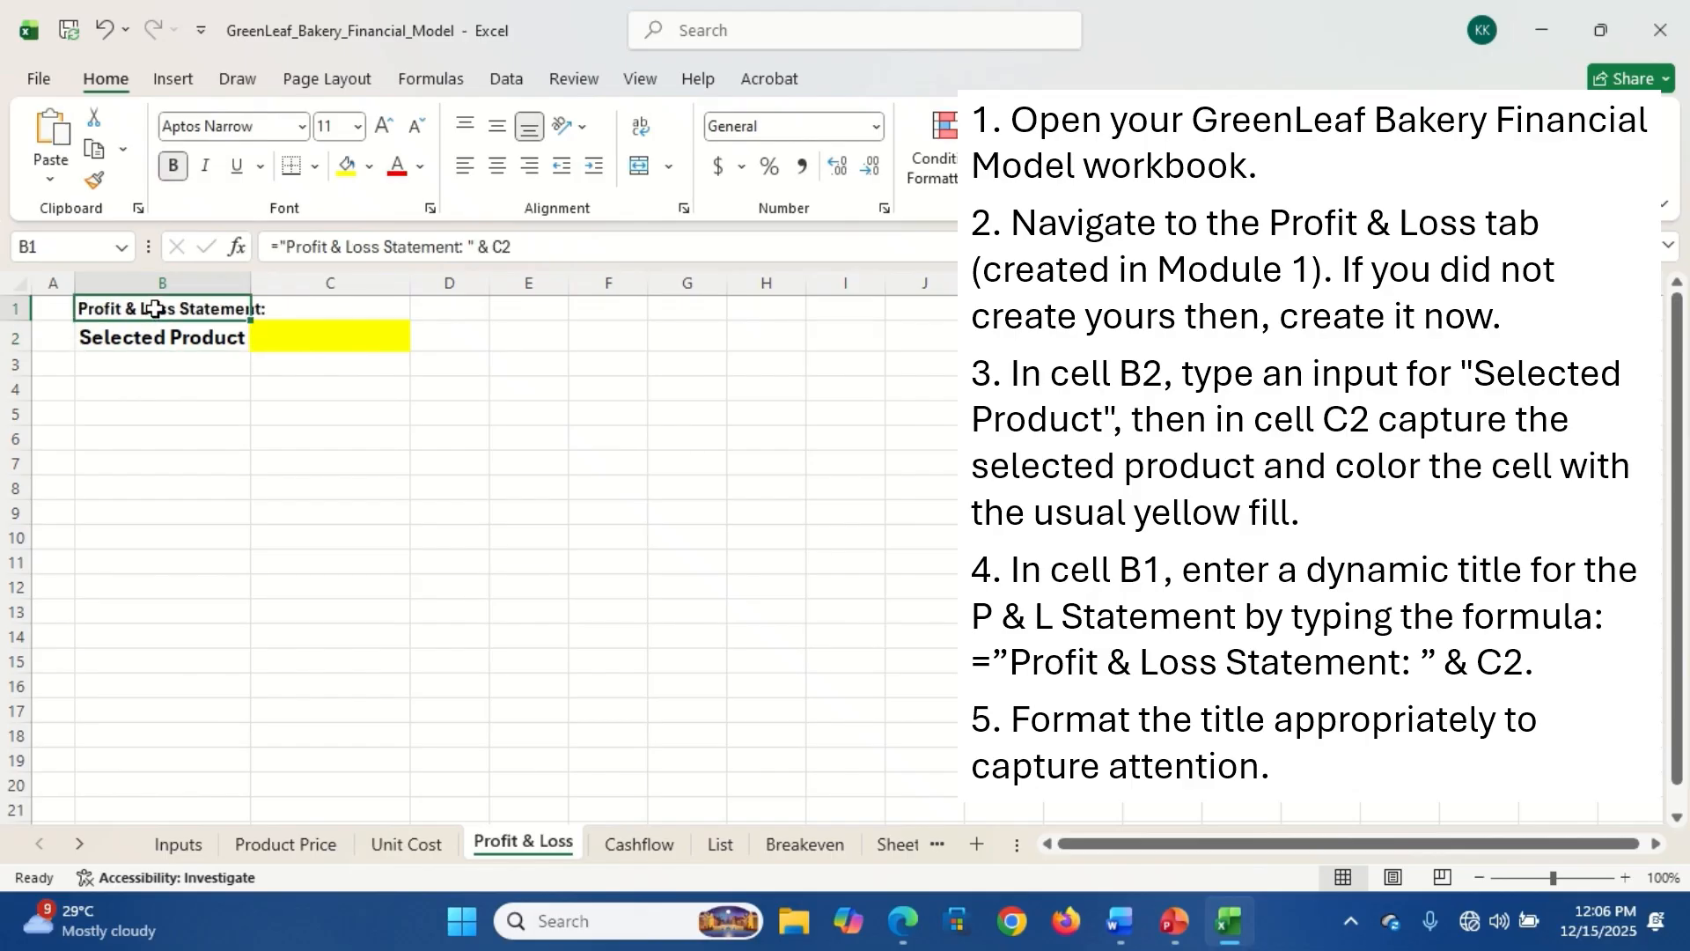
pyautogui.moveTo(28, 320); pyautogui.dragTo(29, 349)
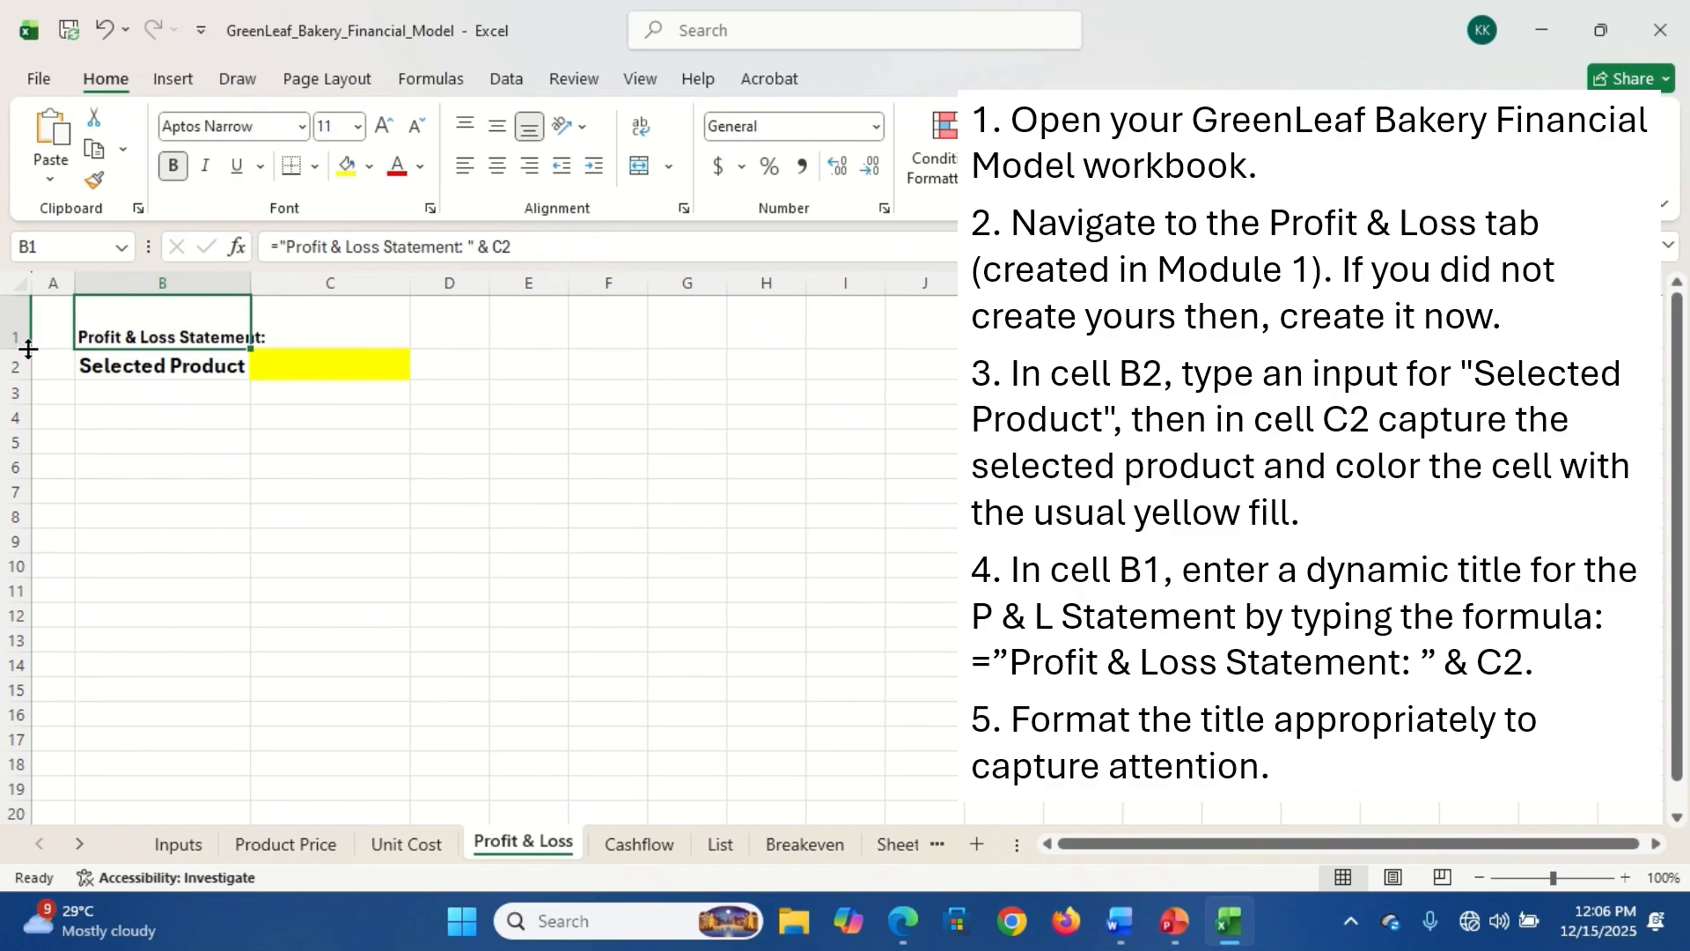
# - Set the B1 title to Arial Black at size 16 and middle-align it vertically in its cell
pyautogui.click(303, 128)
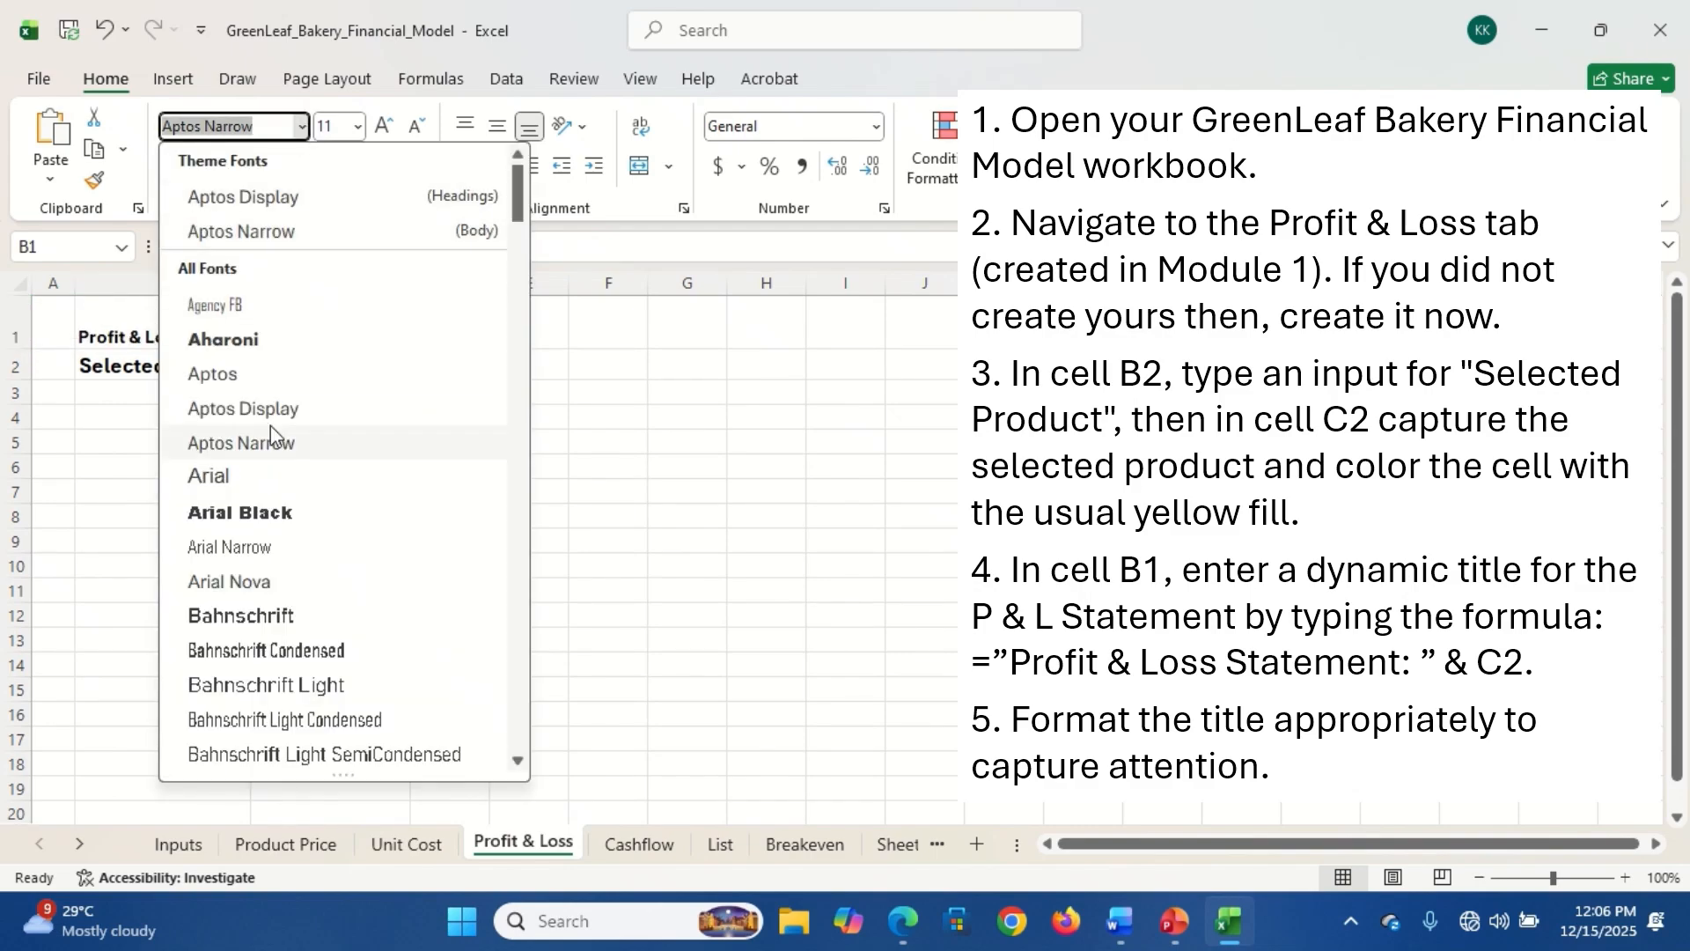
pyautogui.click(270, 513)
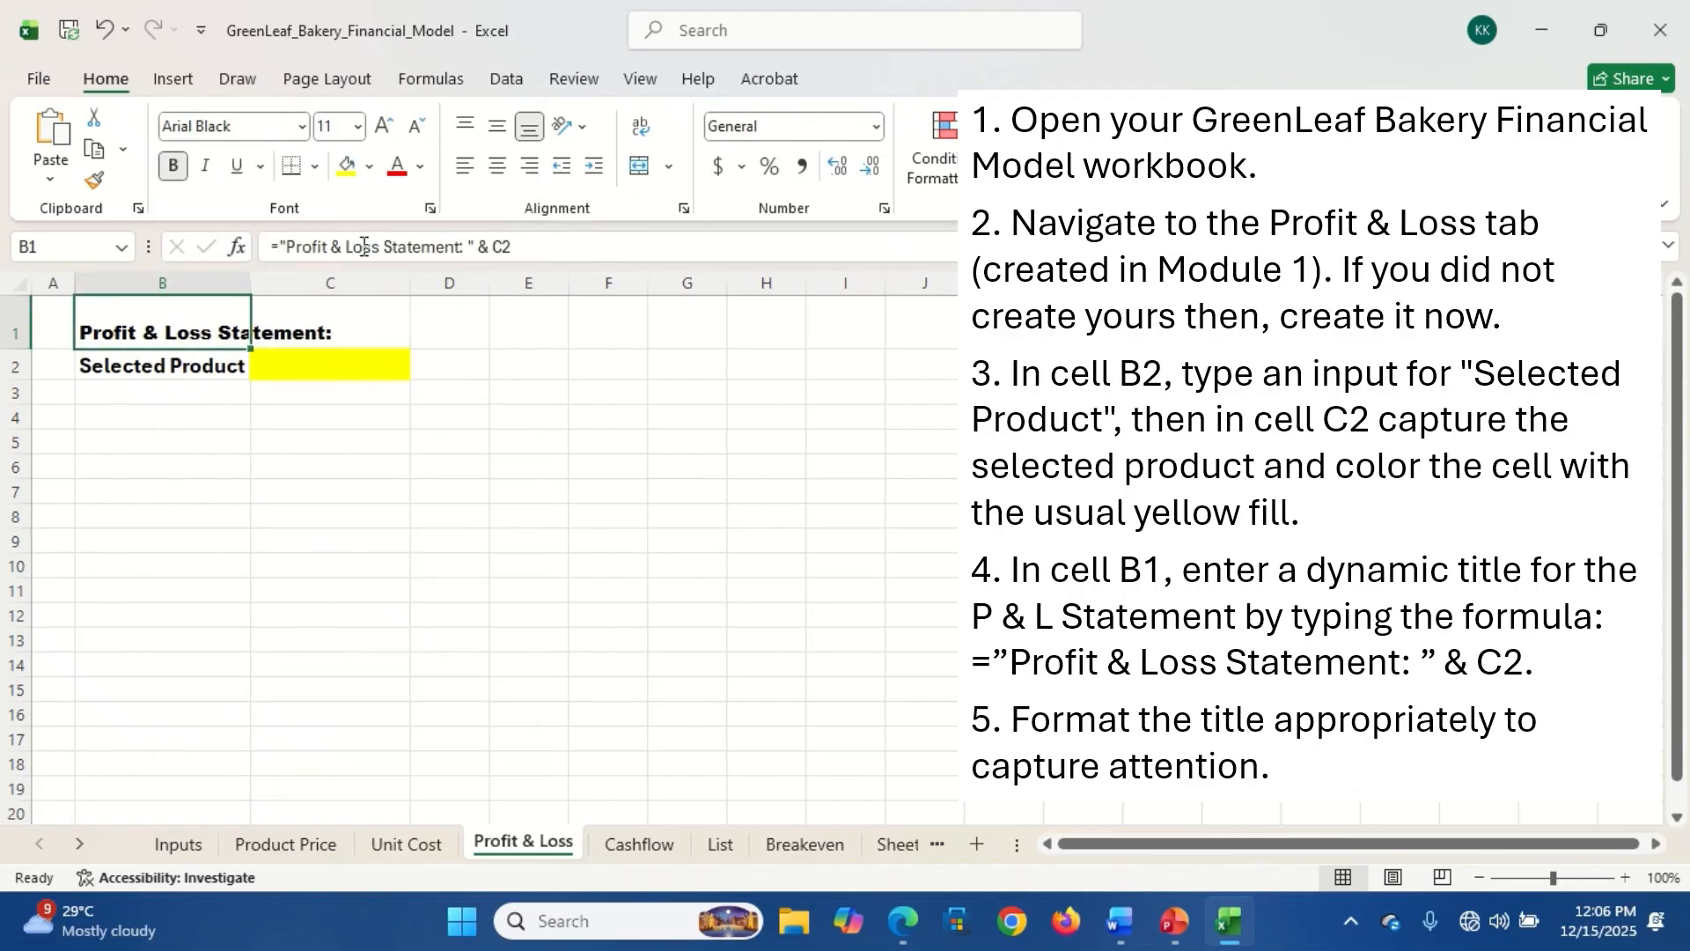
pyautogui.click(384, 128)
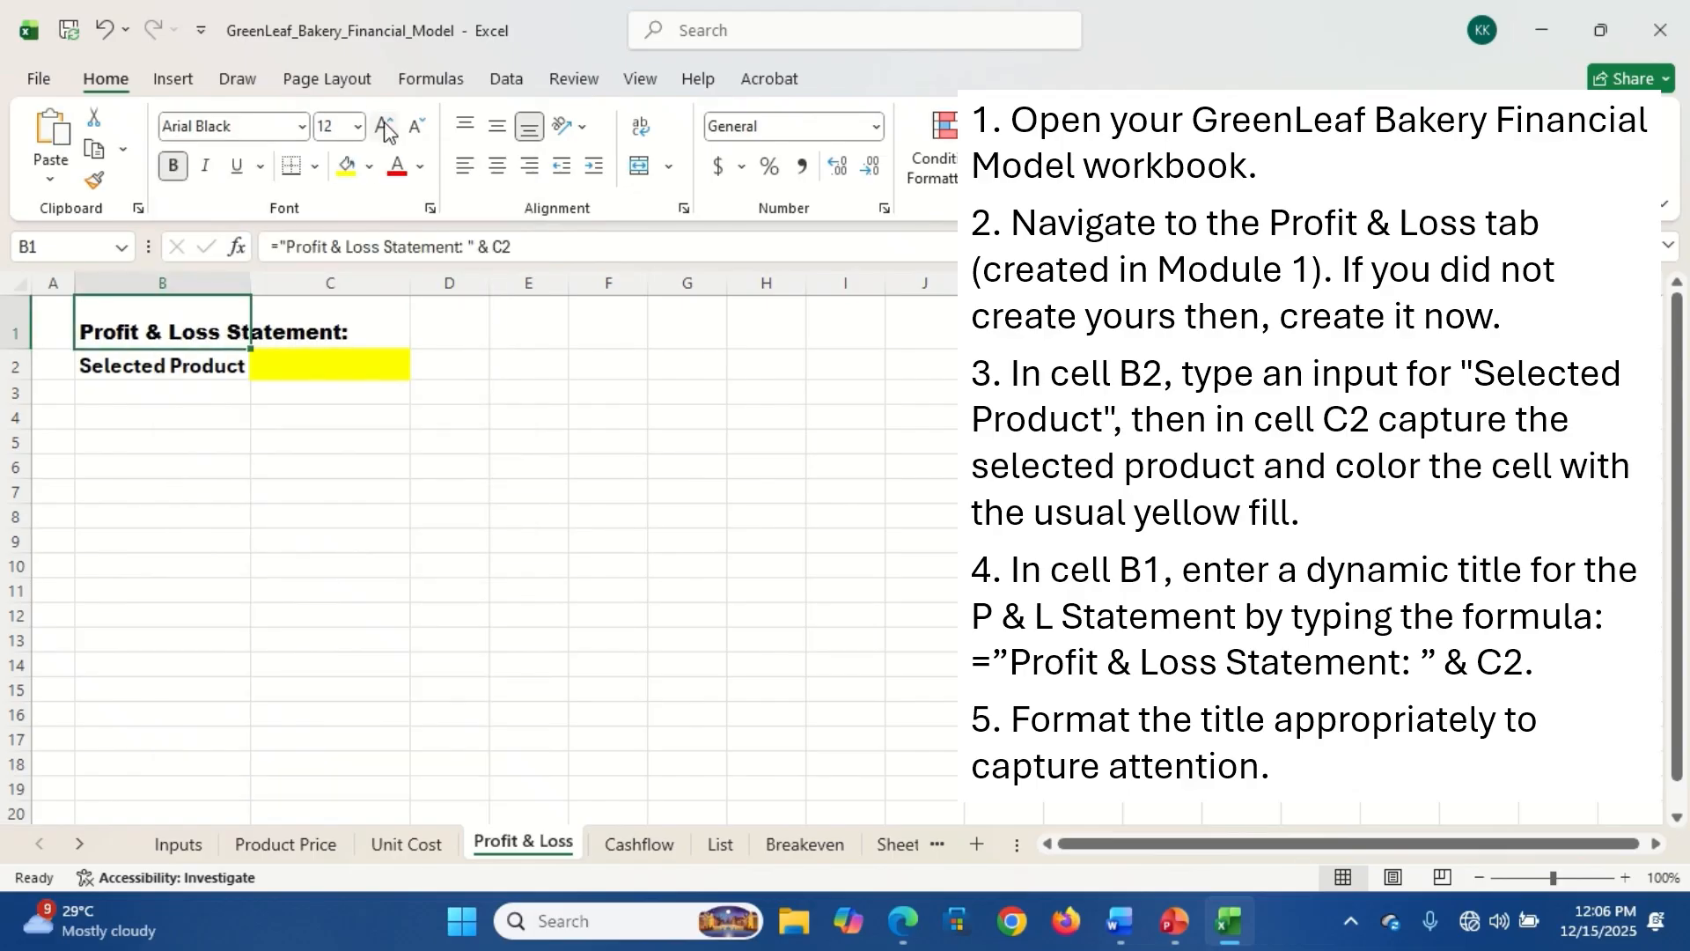
pyautogui.click(385, 129)
pyautogui.click(385, 129)
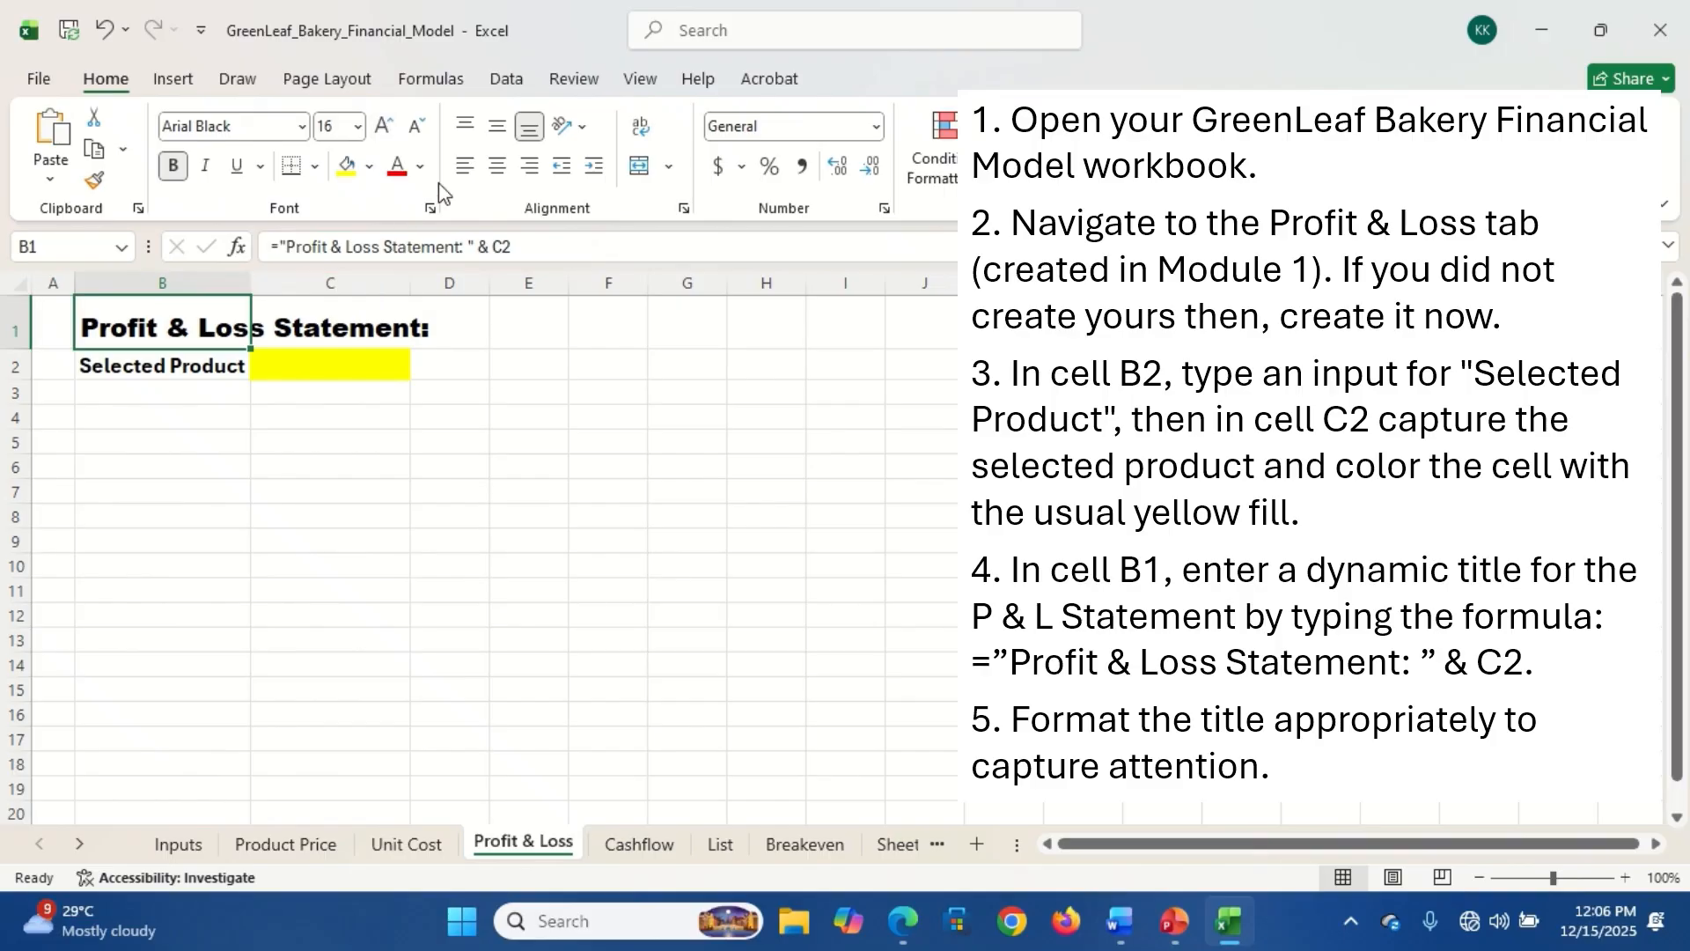
pyautogui.click(498, 129)
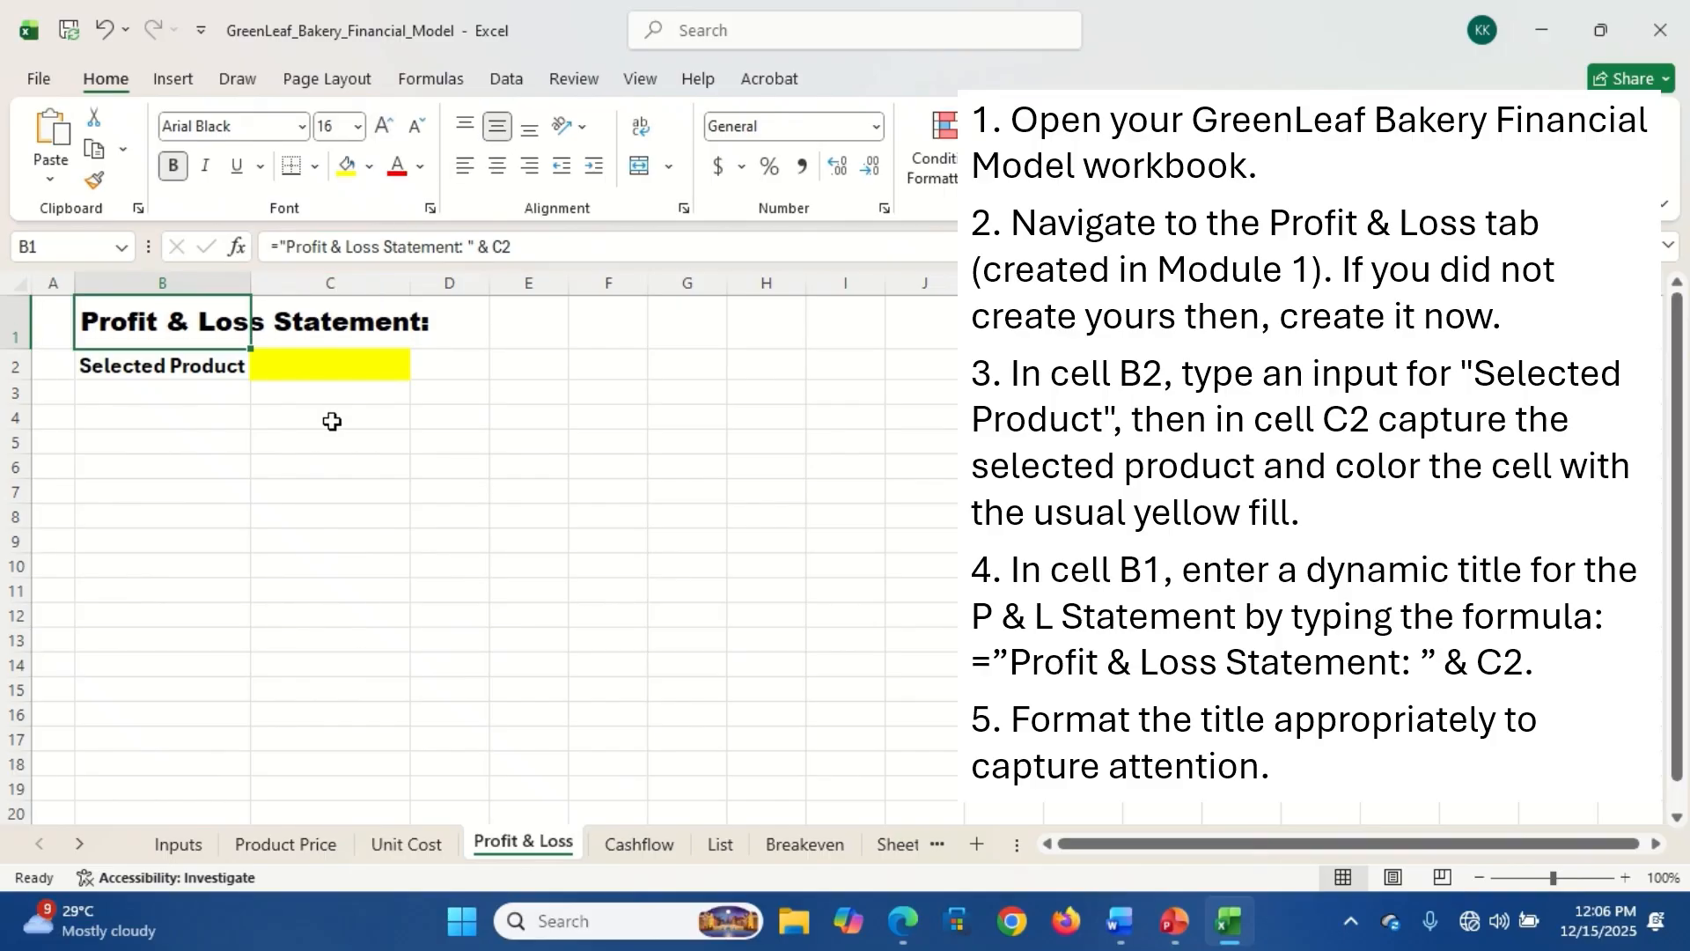
# - Enter the column headings Description in B4, Amaount in C4 and Margin % in D4
pyautogui.click(145, 390)
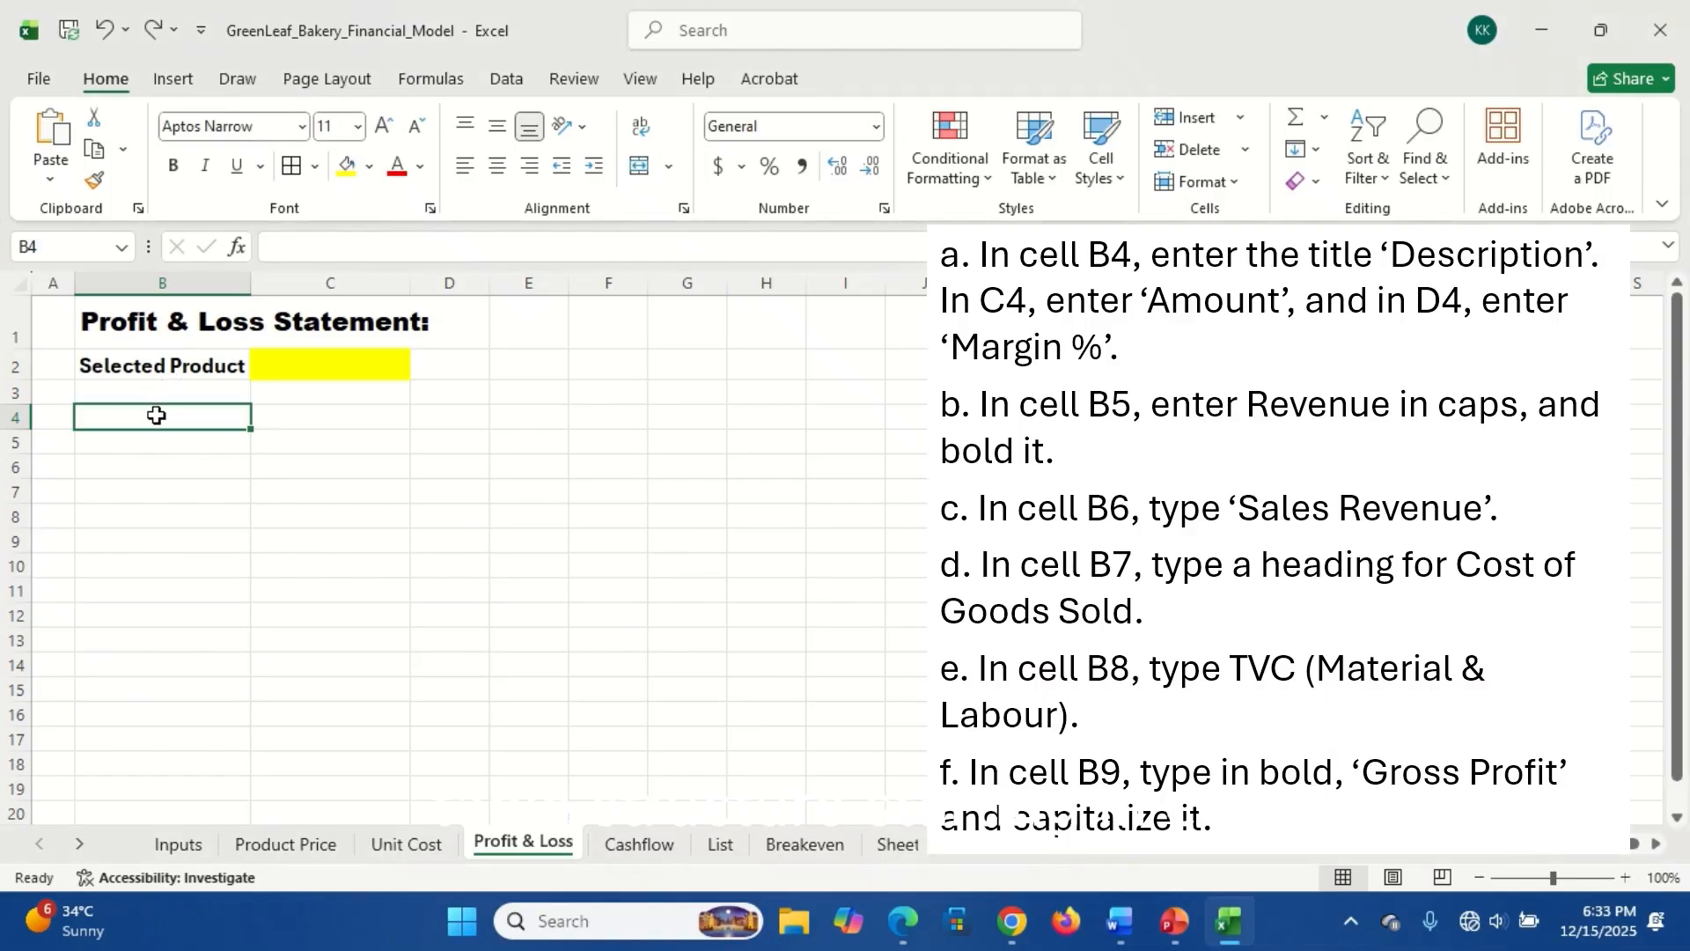
pyautogui.write('Descr')
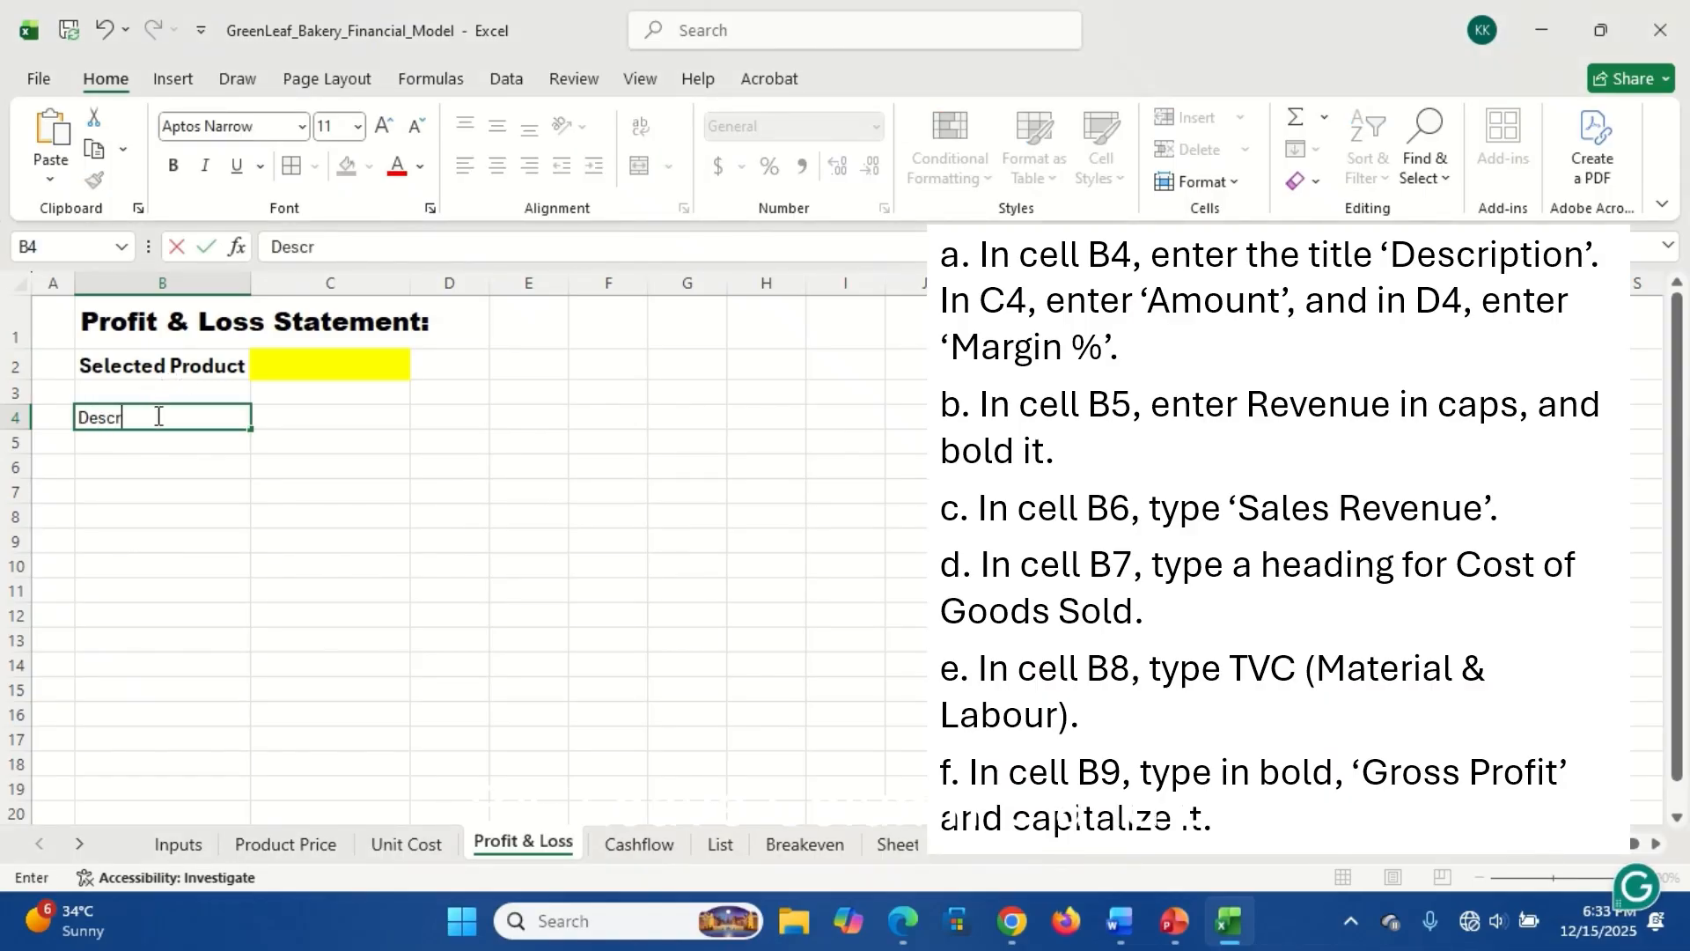
pyautogui.write('iption')
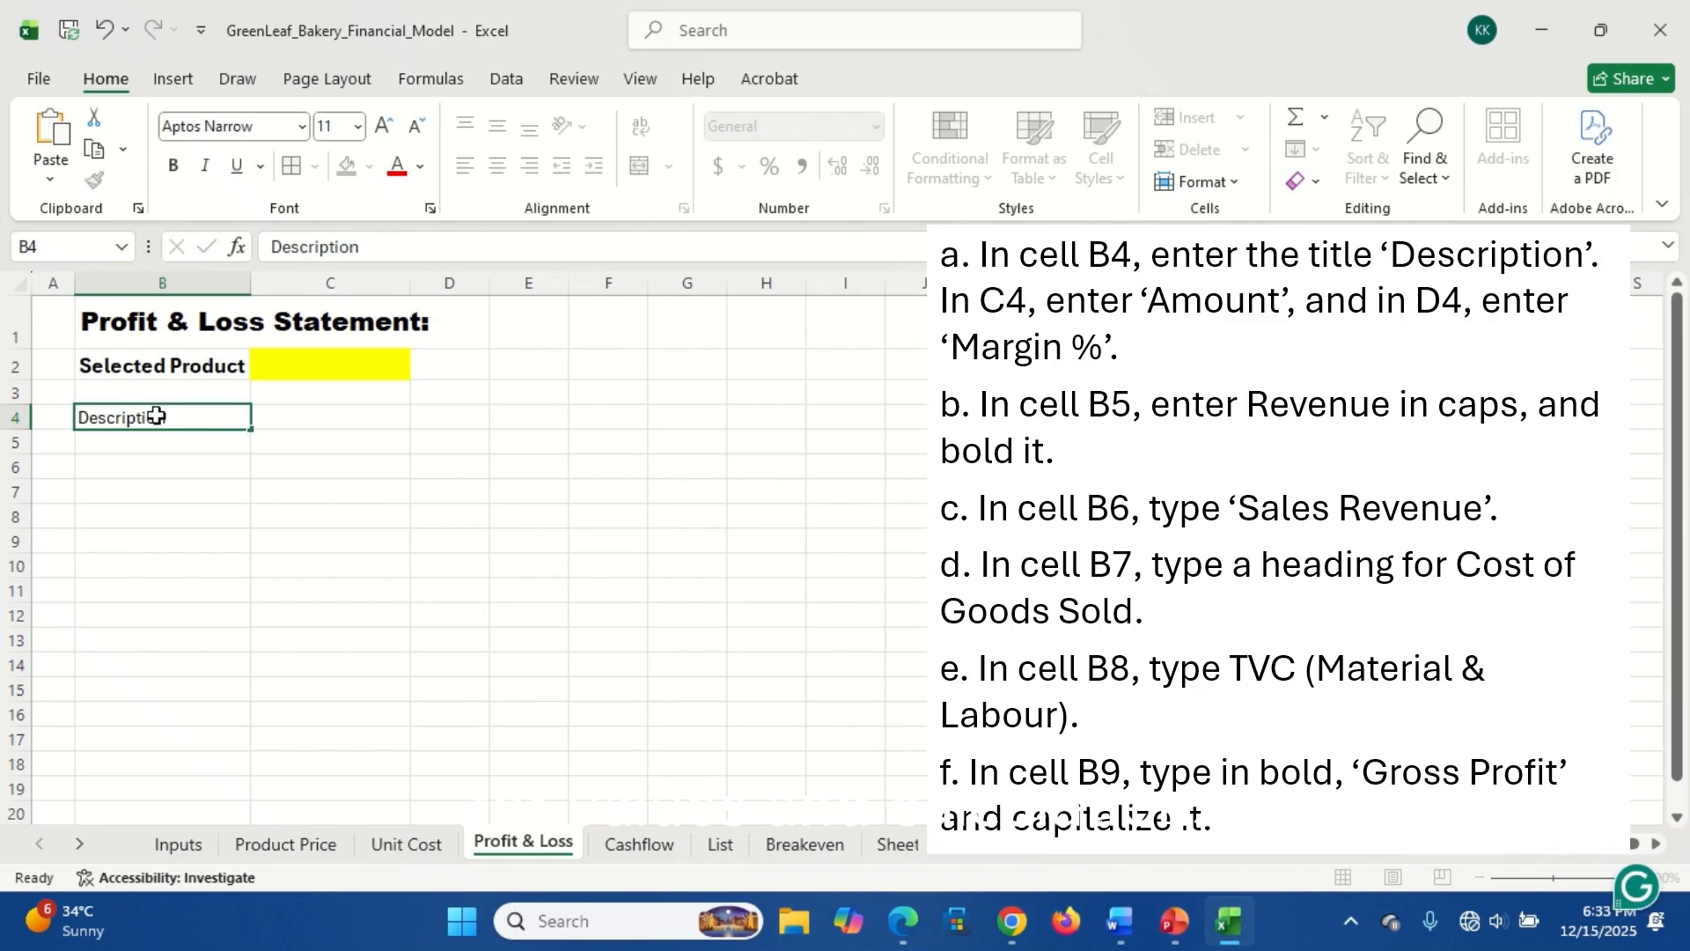
pyautogui.press('Tab')
pyautogui.write('Amaount')
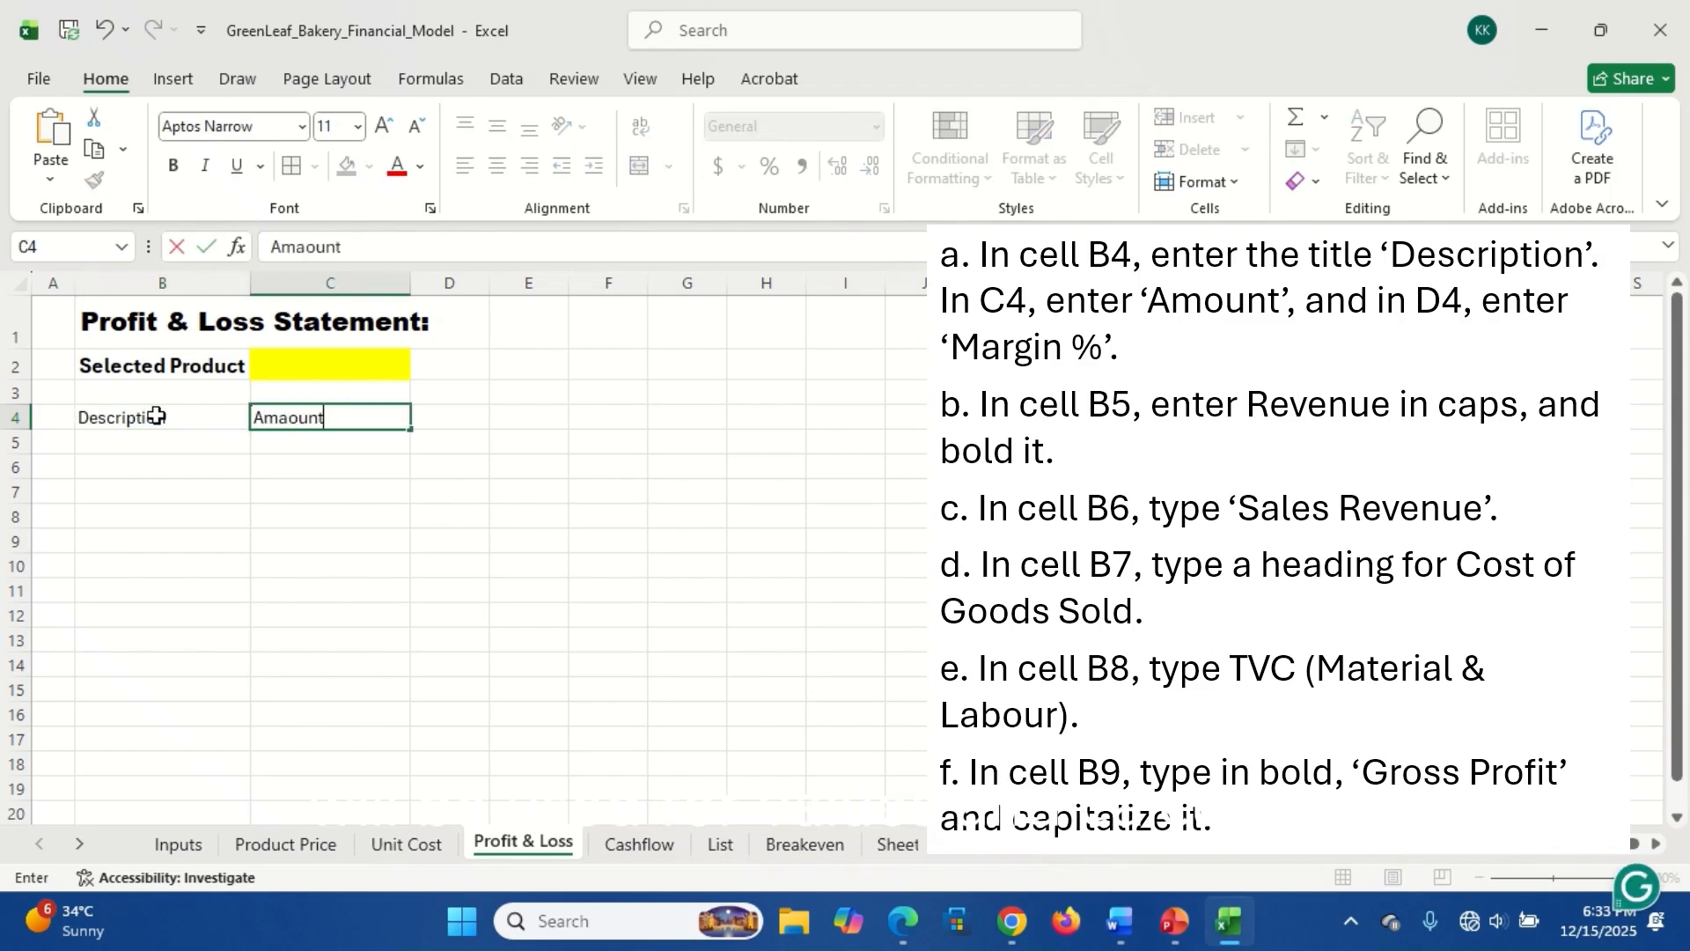
pyautogui.press('Tab')
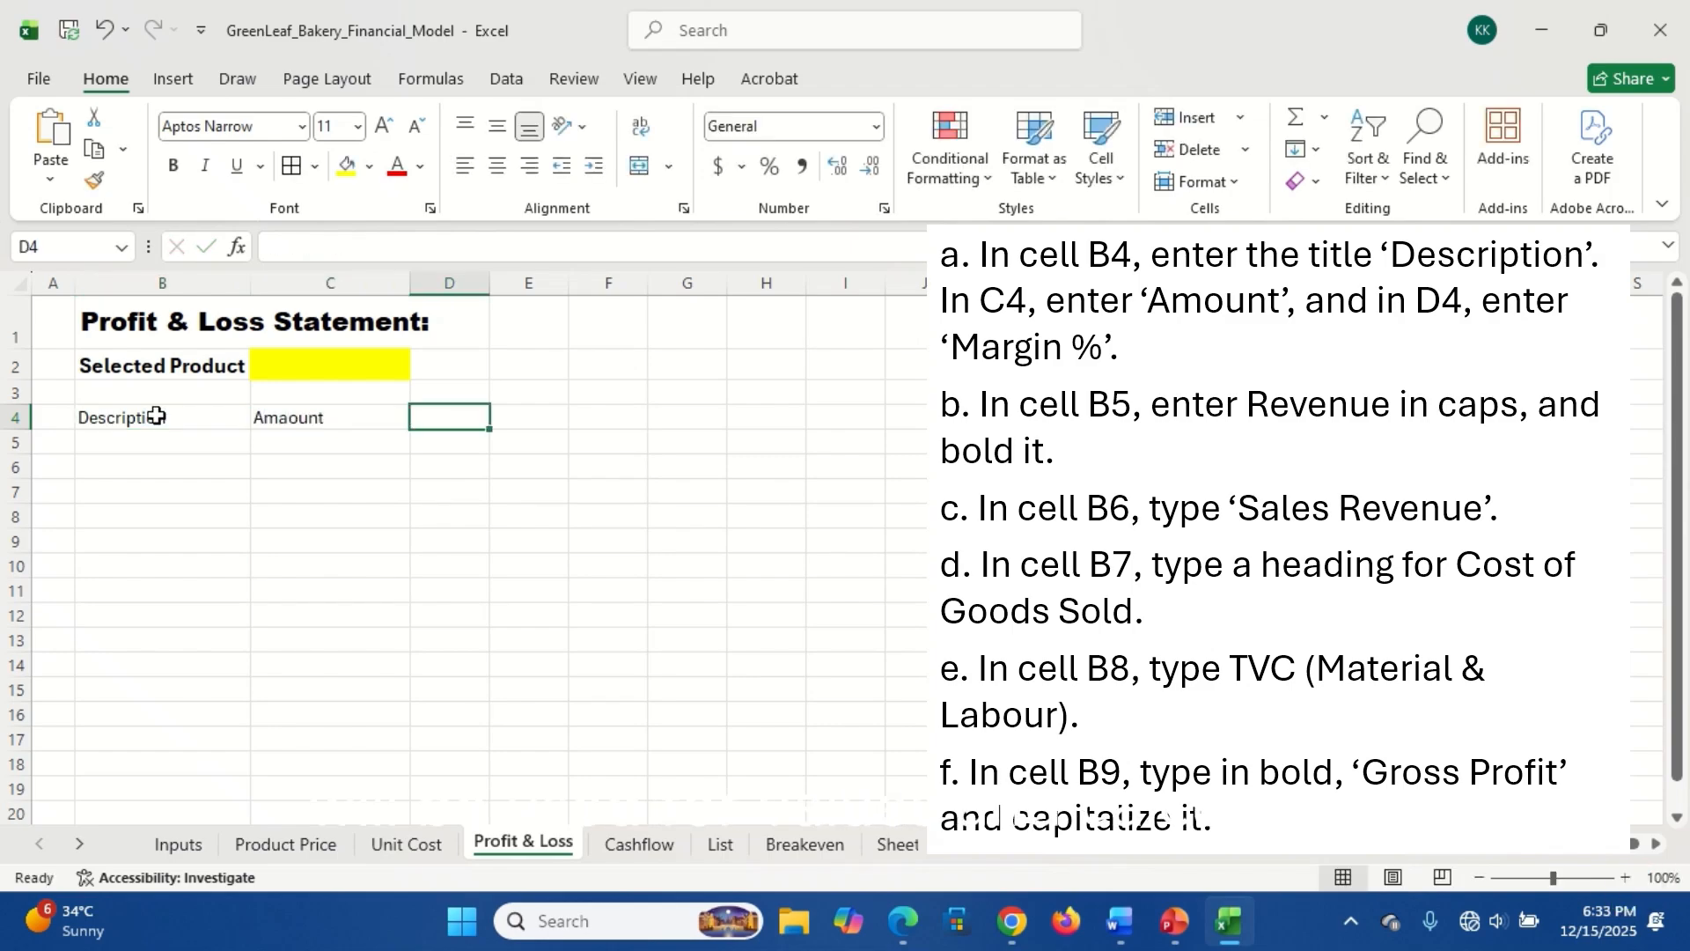
pyautogui.write('Margin')
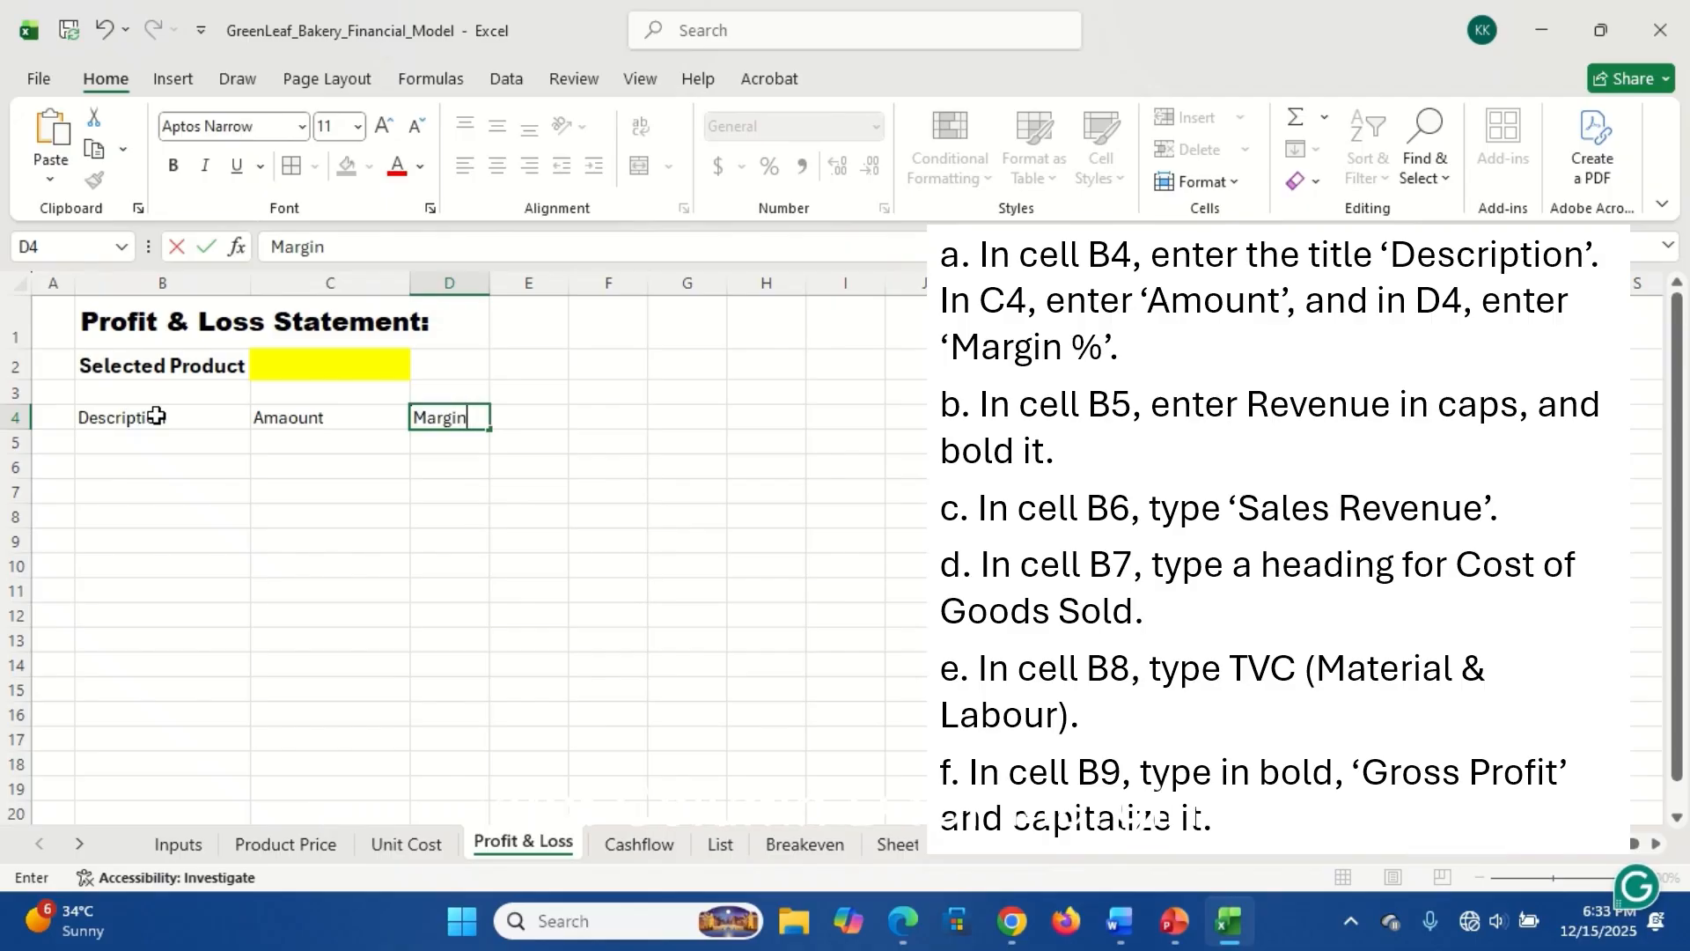
pyautogui.write(' %')
pyautogui.press('Return')
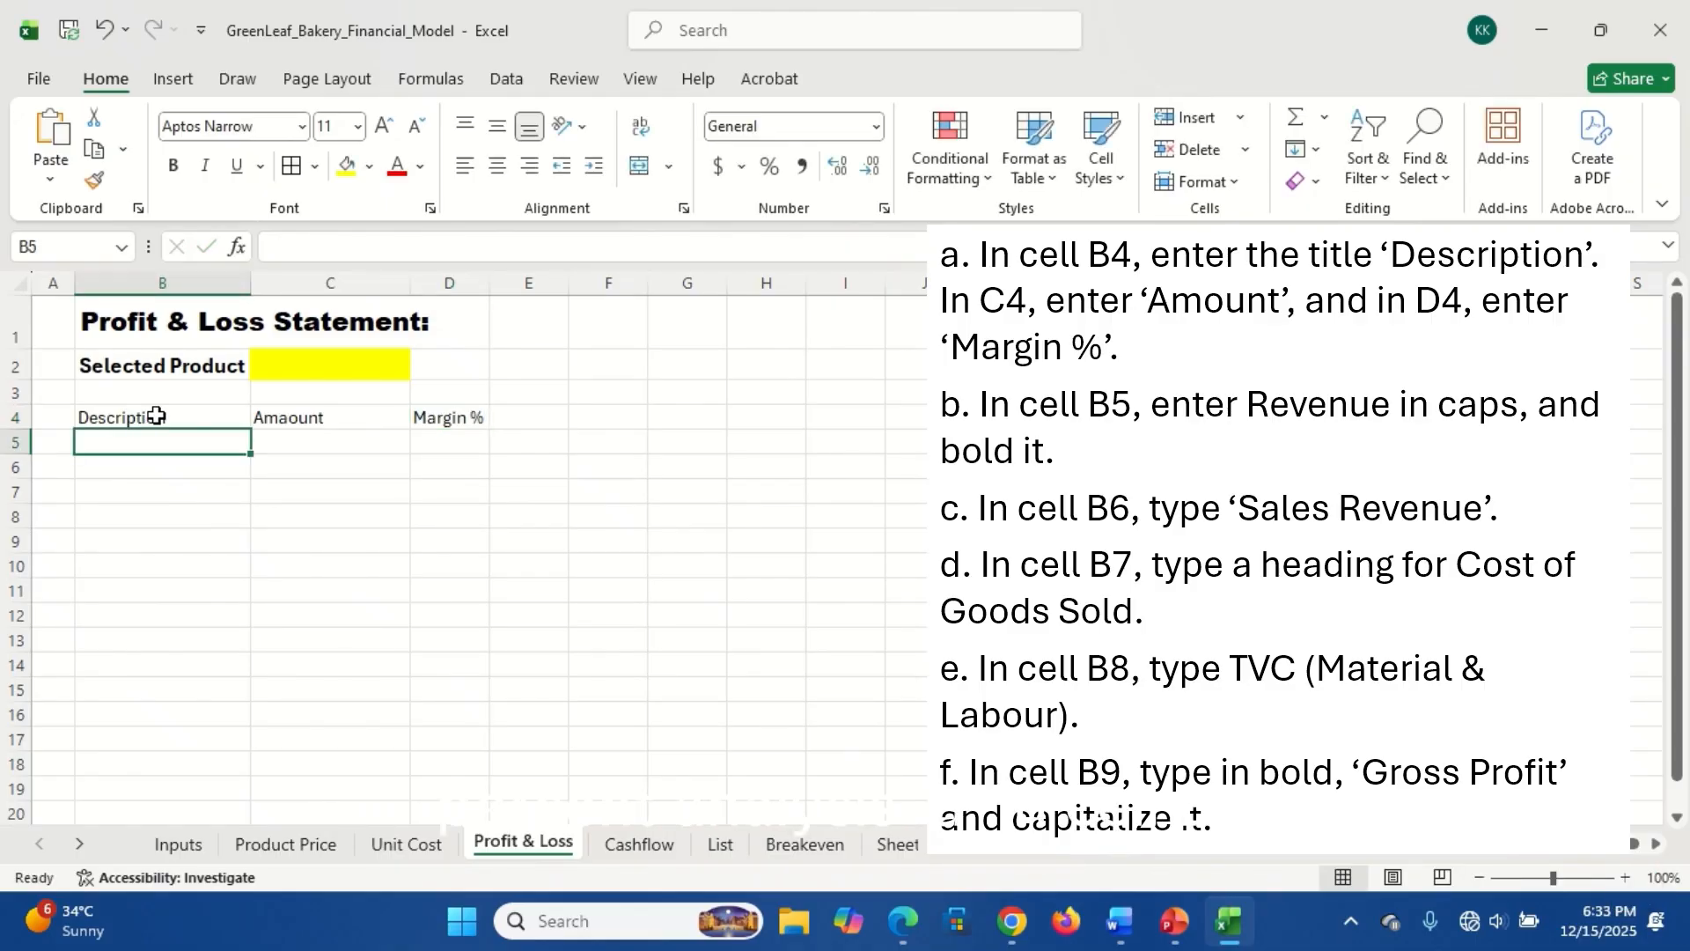
# - Enter the heading REVENUE in cell B5 and make it bold
pyautogui.write('REVE')
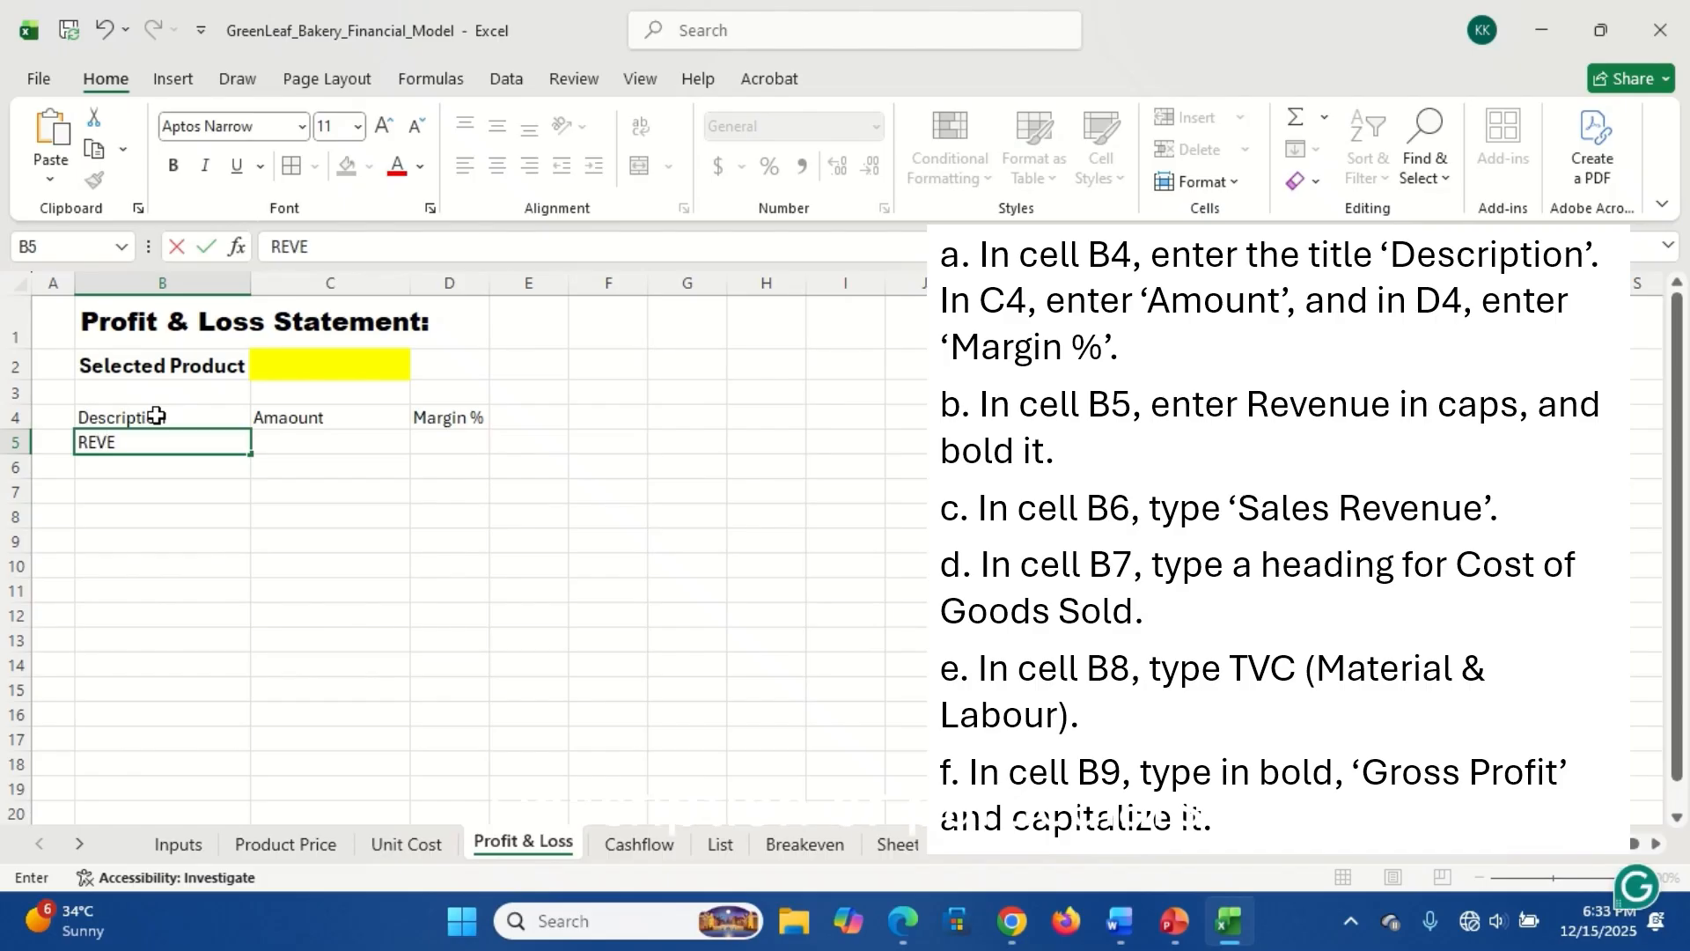
pyautogui.write('NUE')
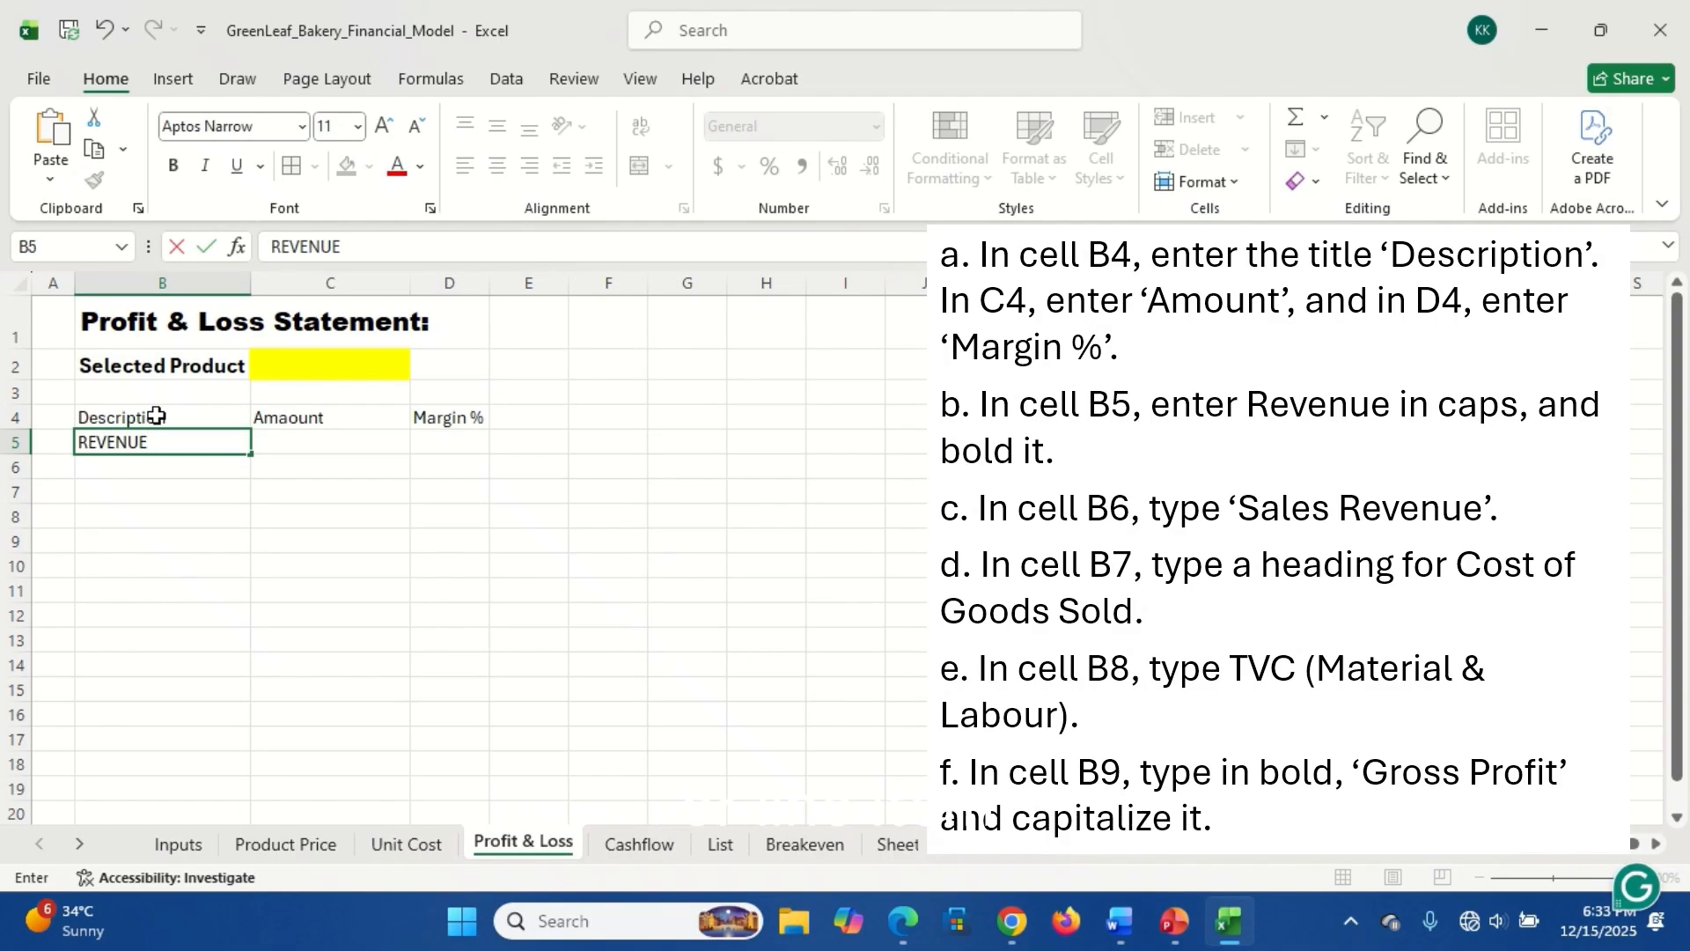
pyautogui.press('Tab')
pyautogui.press('Left')
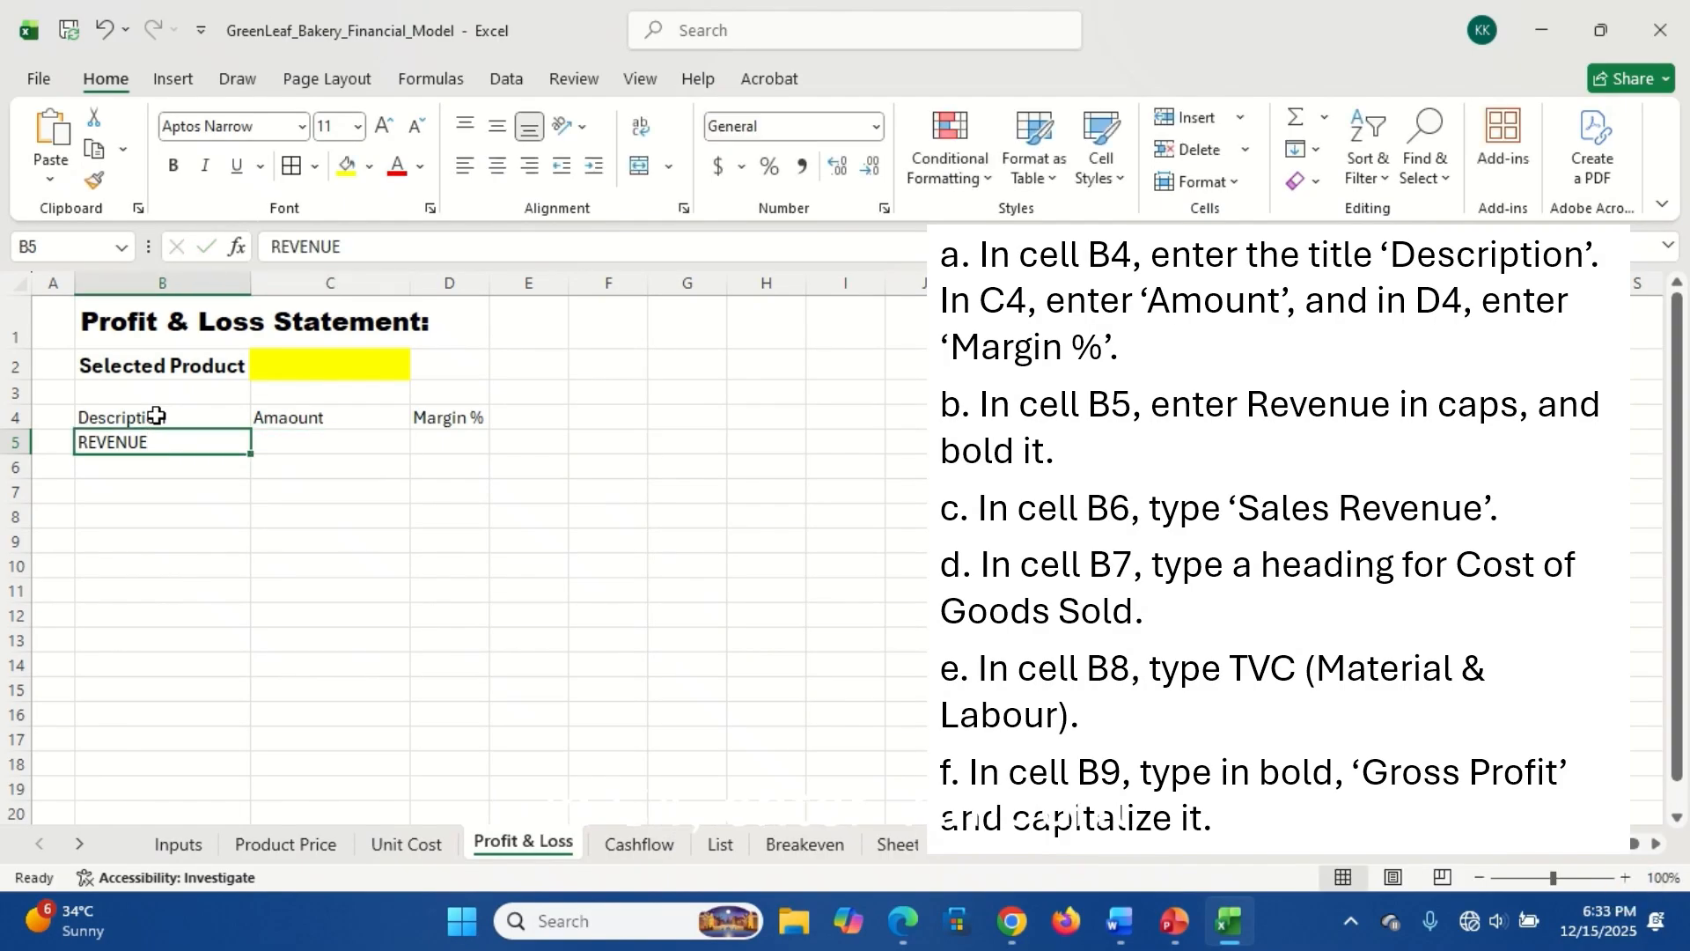
pyautogui.hotkey('ctrl', 'b')
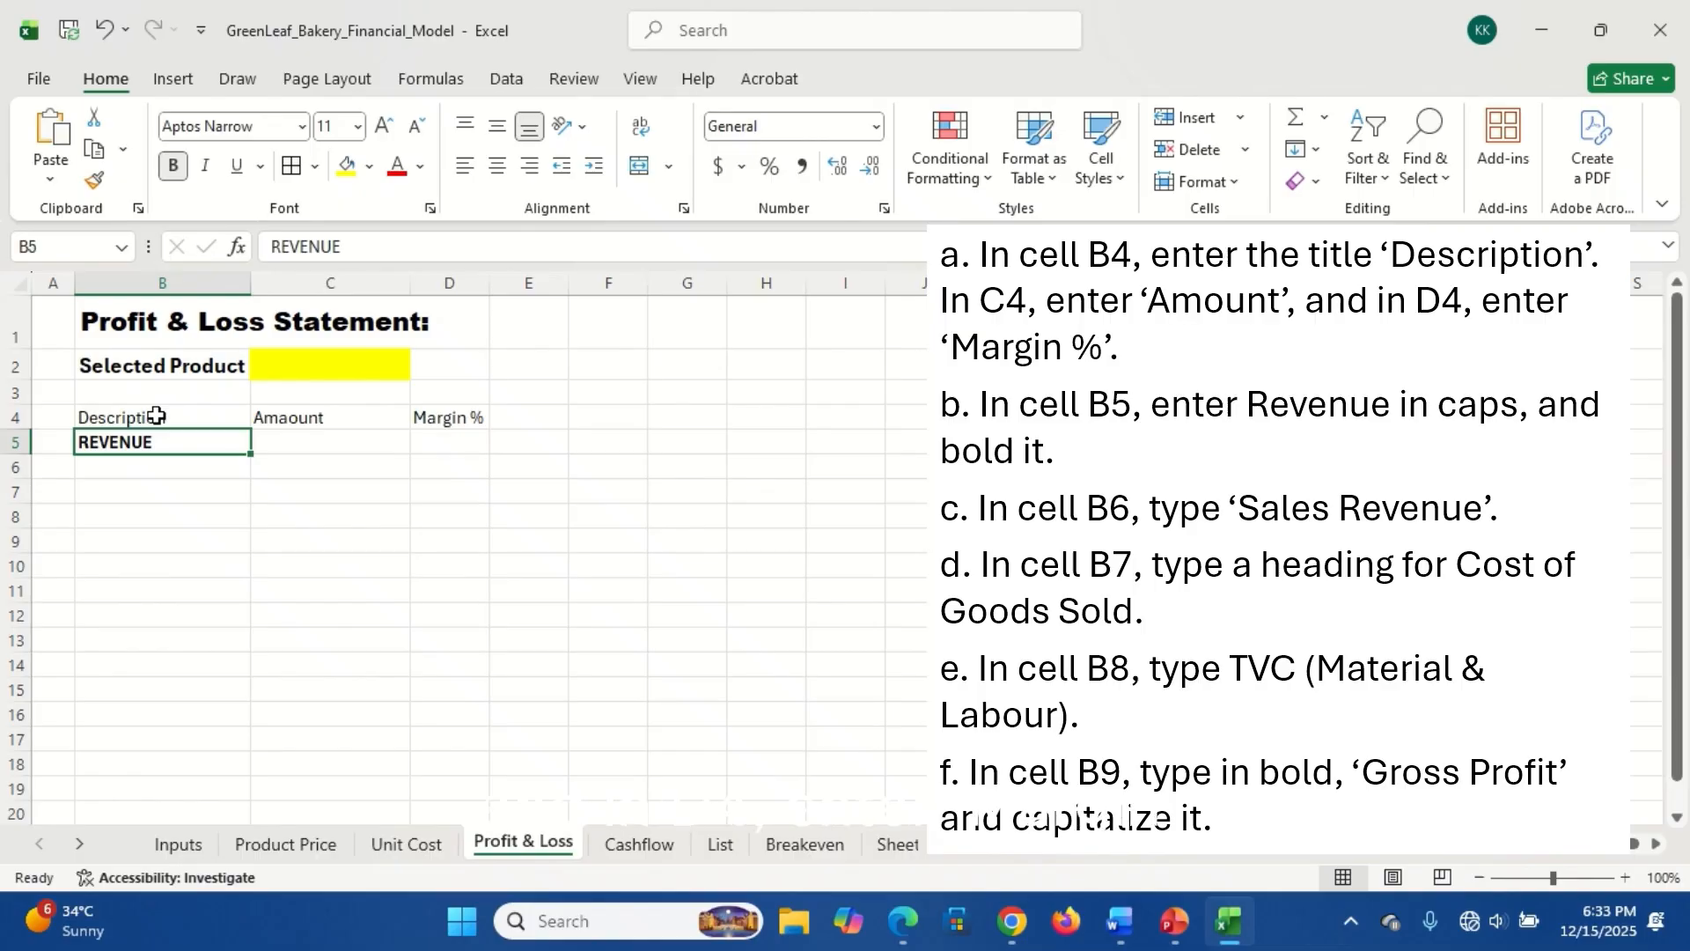
# - Enter the line item Sales Revenue in cell B6, below the REVENUE heading
pyautogui.press('Down')
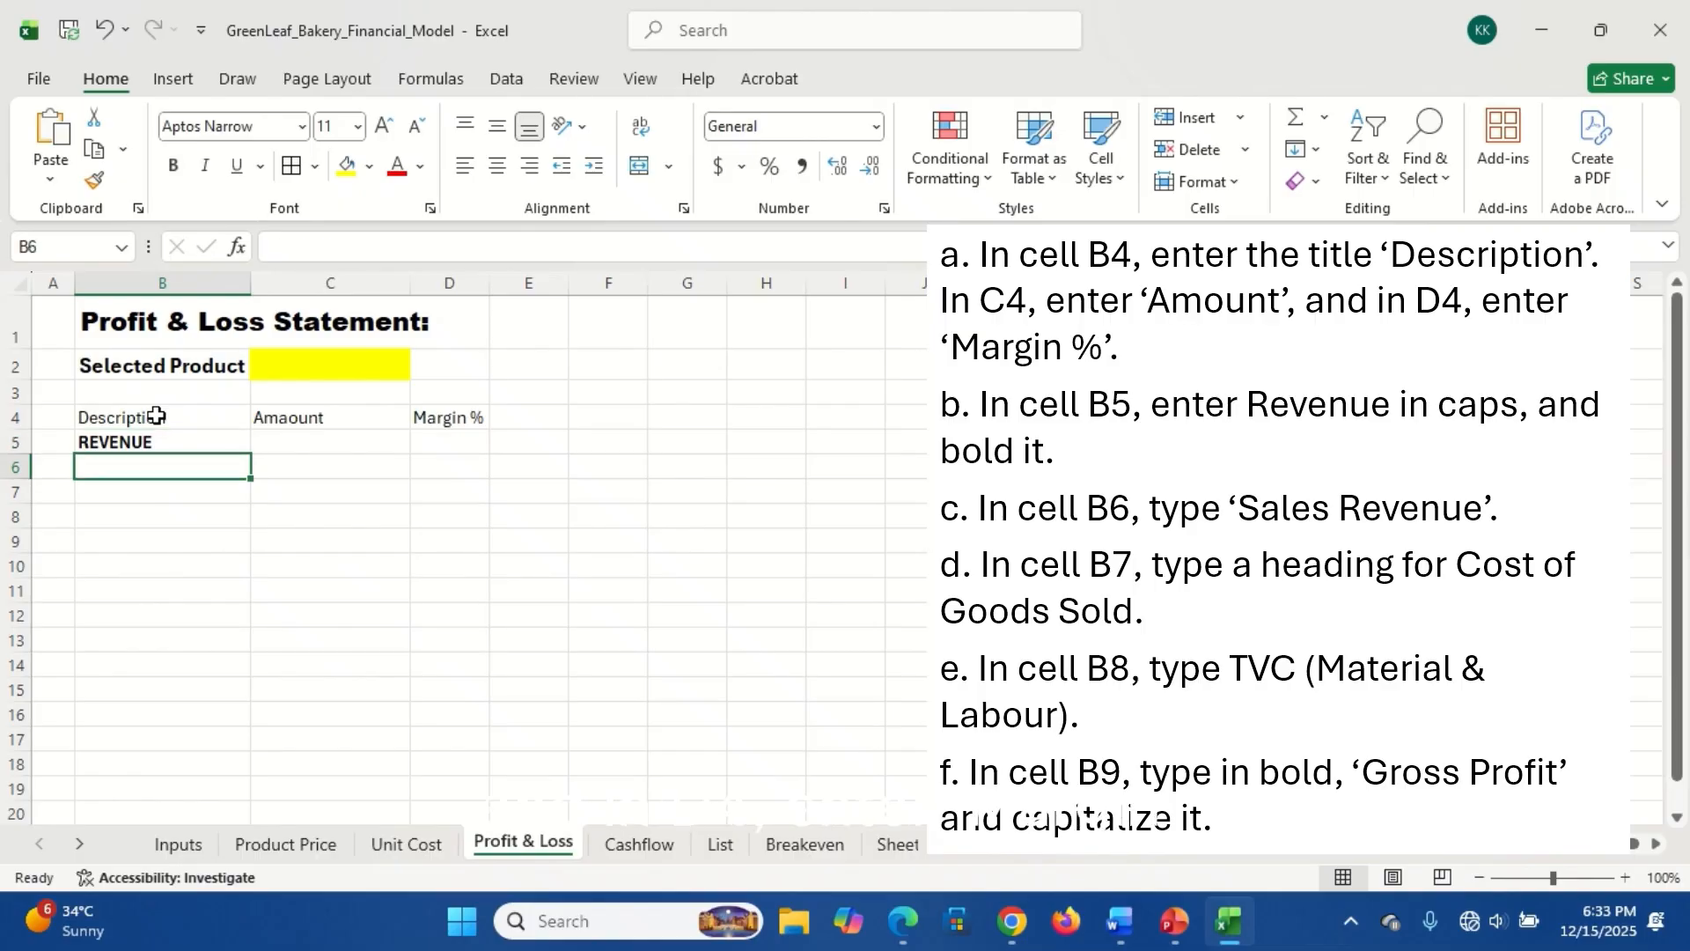
pyautogui.write('Sale')
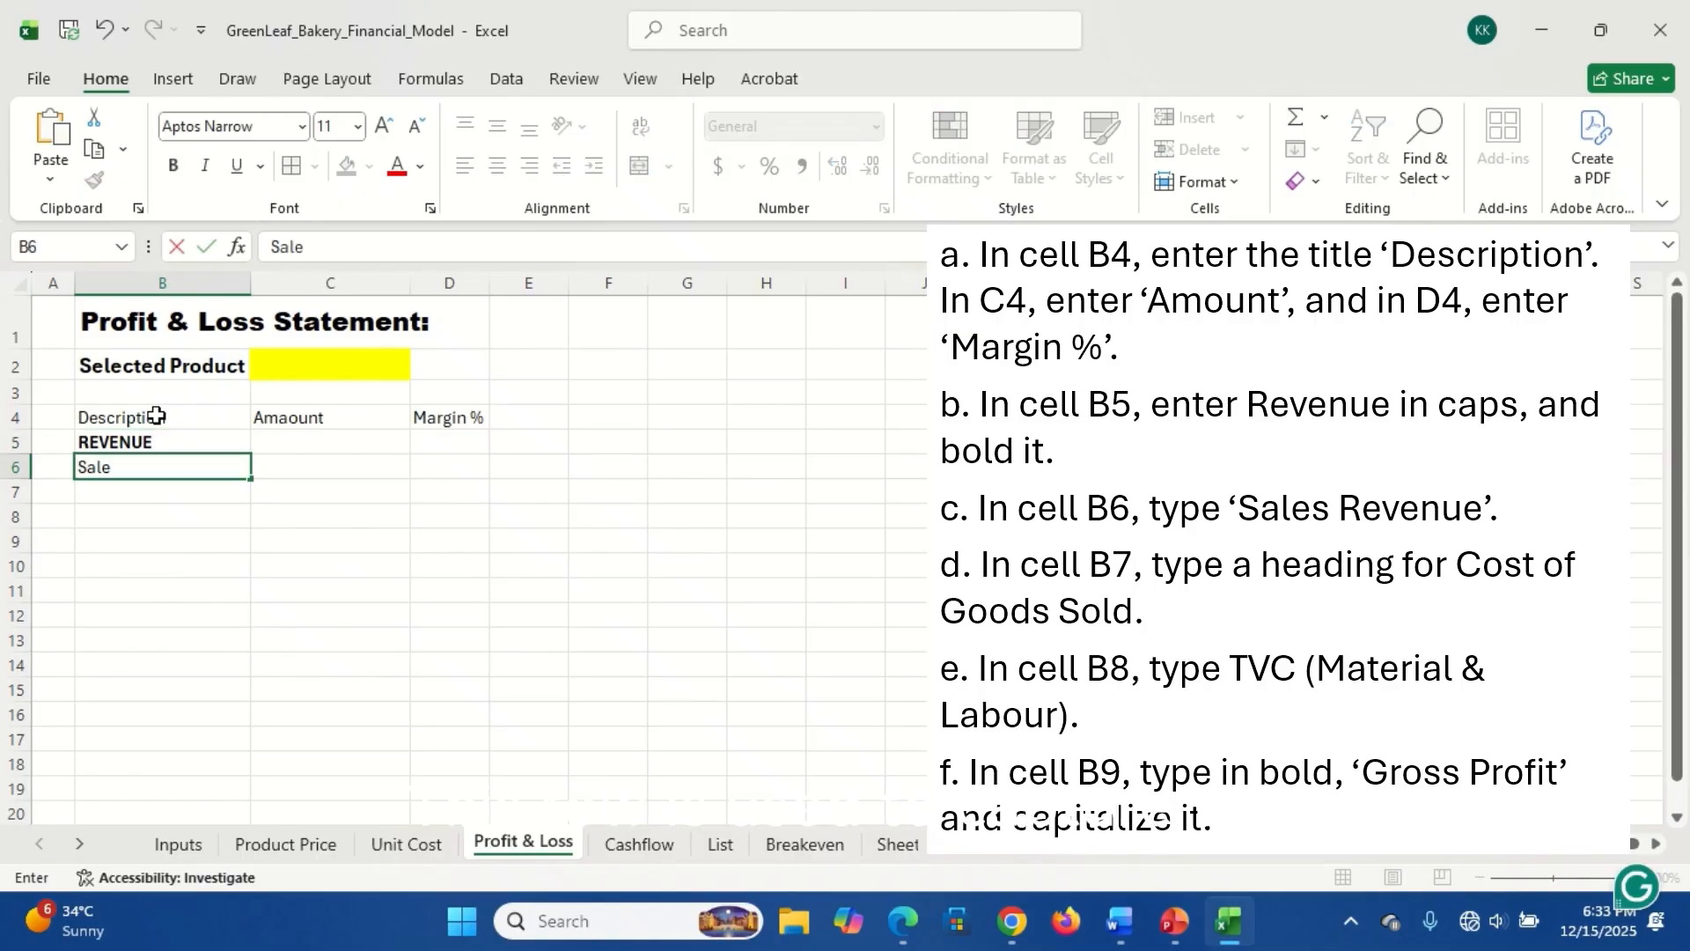
pyautogui.write('s Reve')
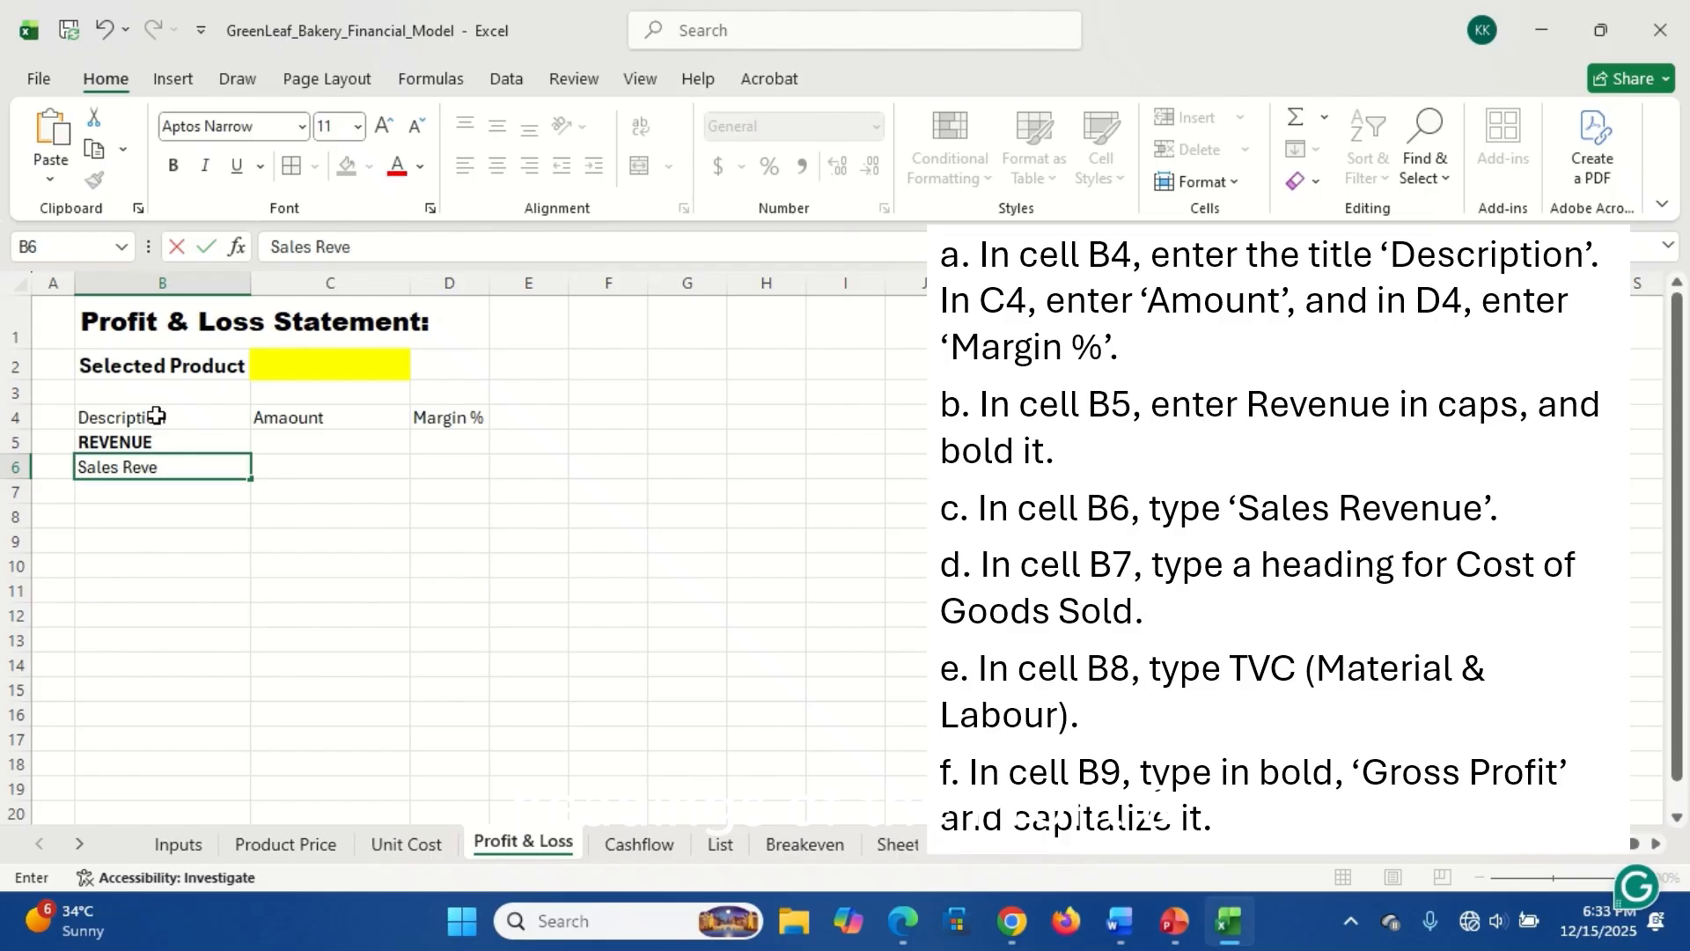
pyautogui.write('nue')
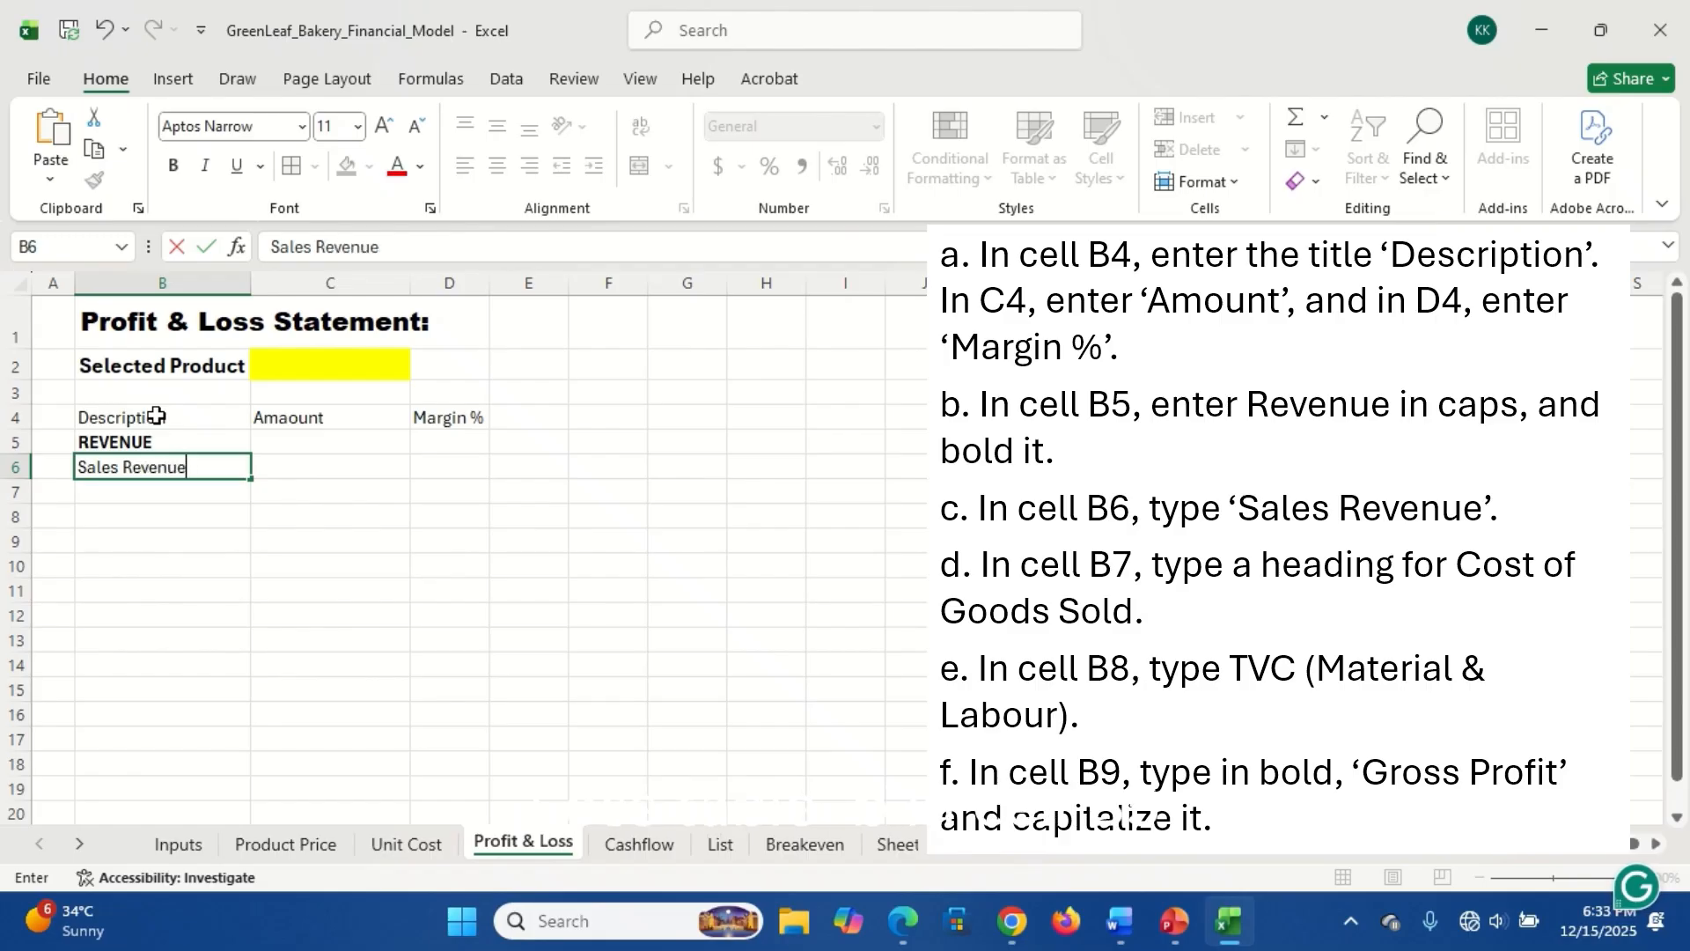
pyautogui.press('Return')
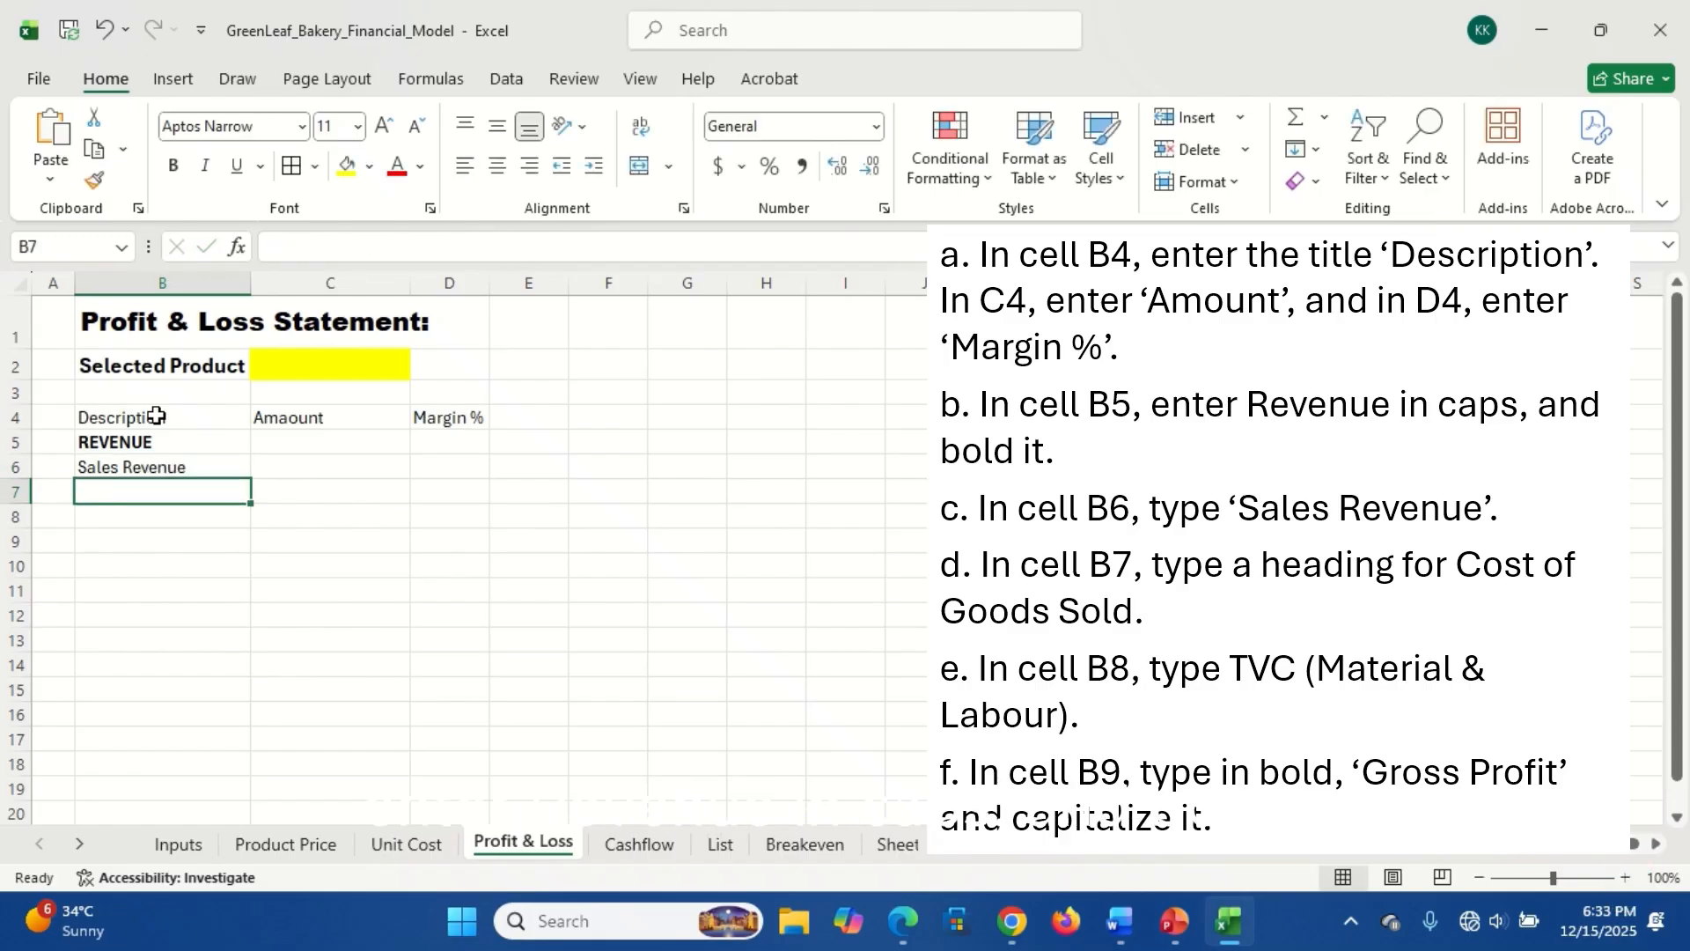
# - Enter the heading COST OF GOODS SOLD in cell B7 and make it bold
pyautogui.write('C')
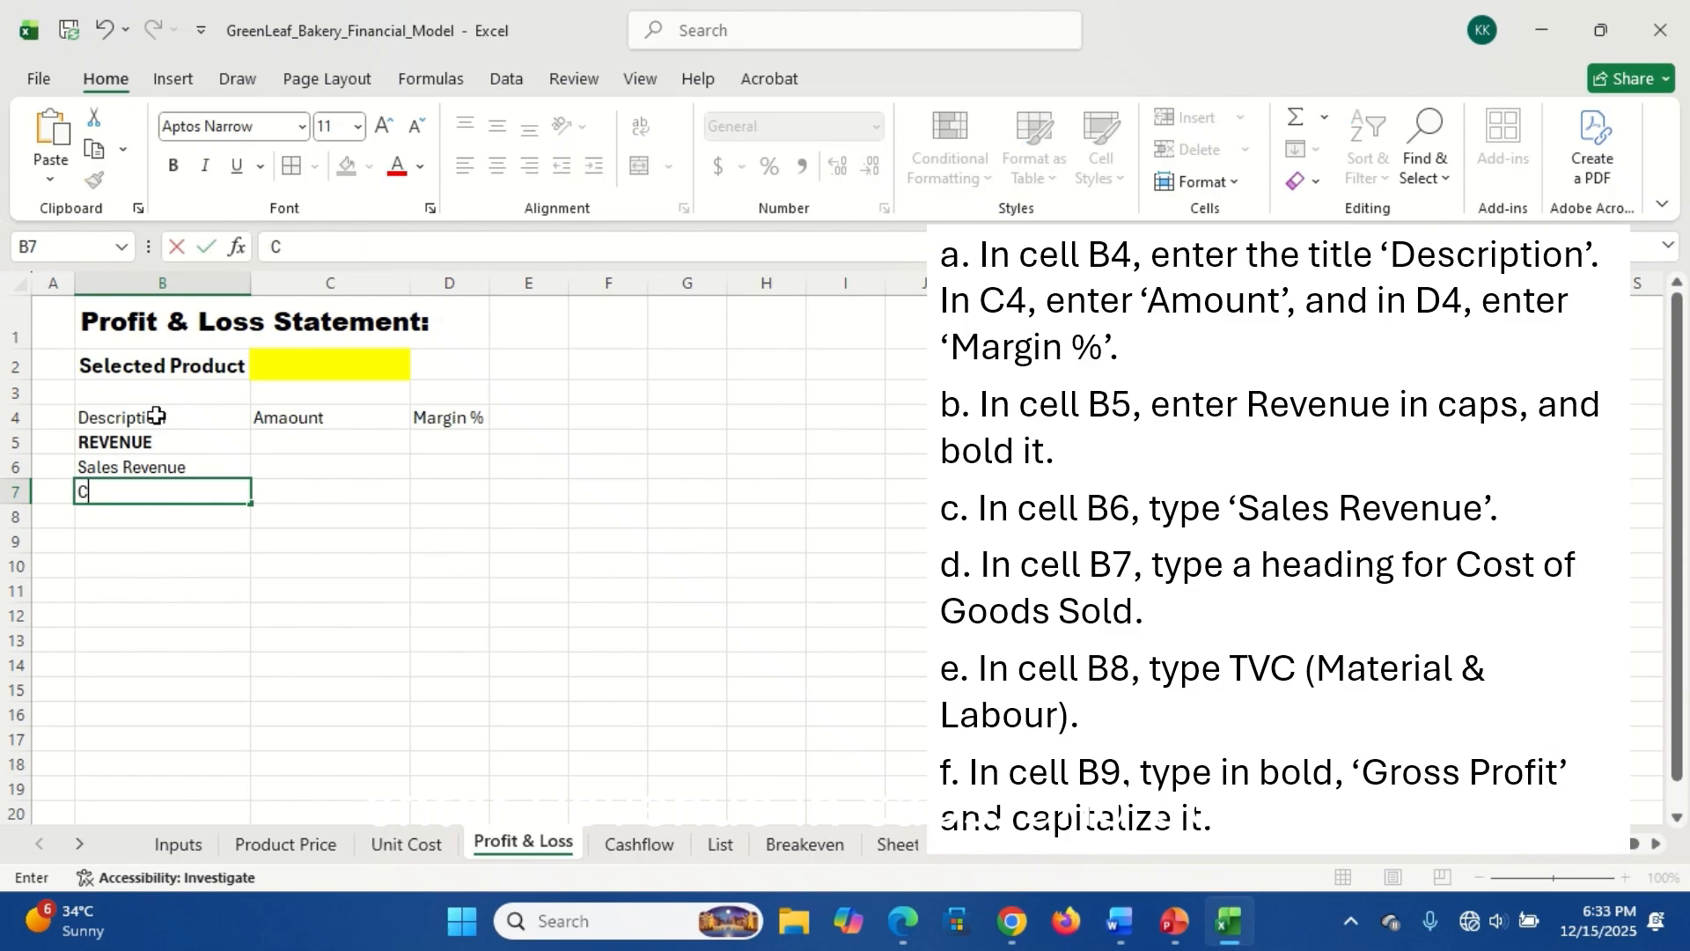
pyautogui.write('OST OF GO')
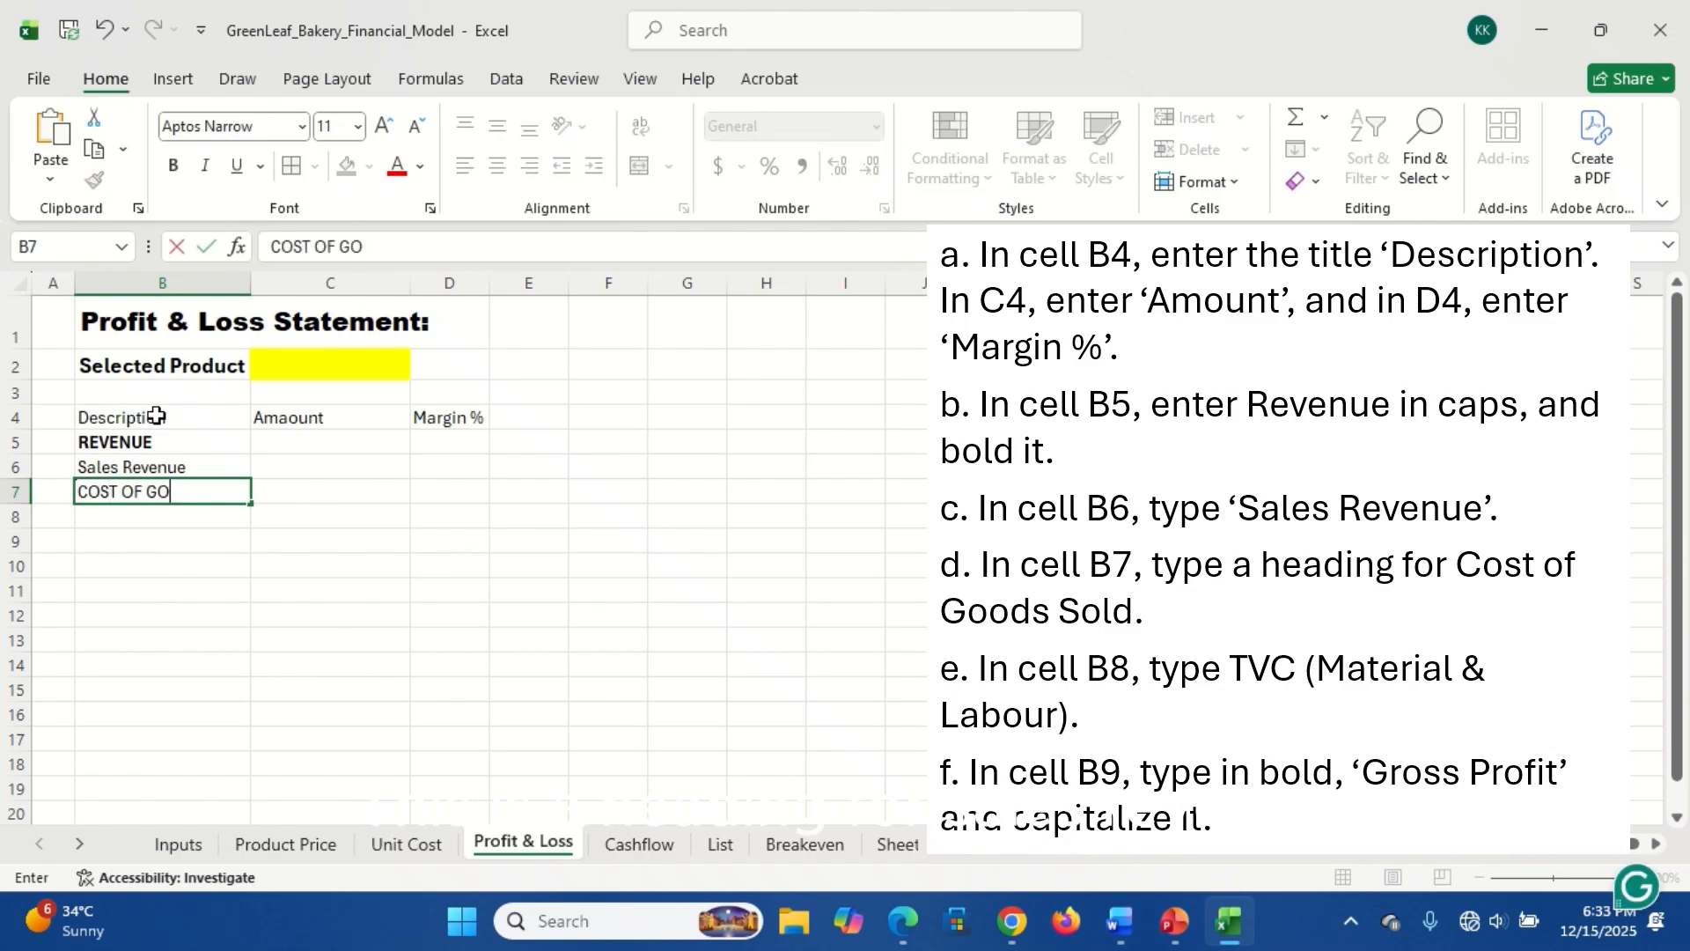
pyautogui.write('ODS SOLD')
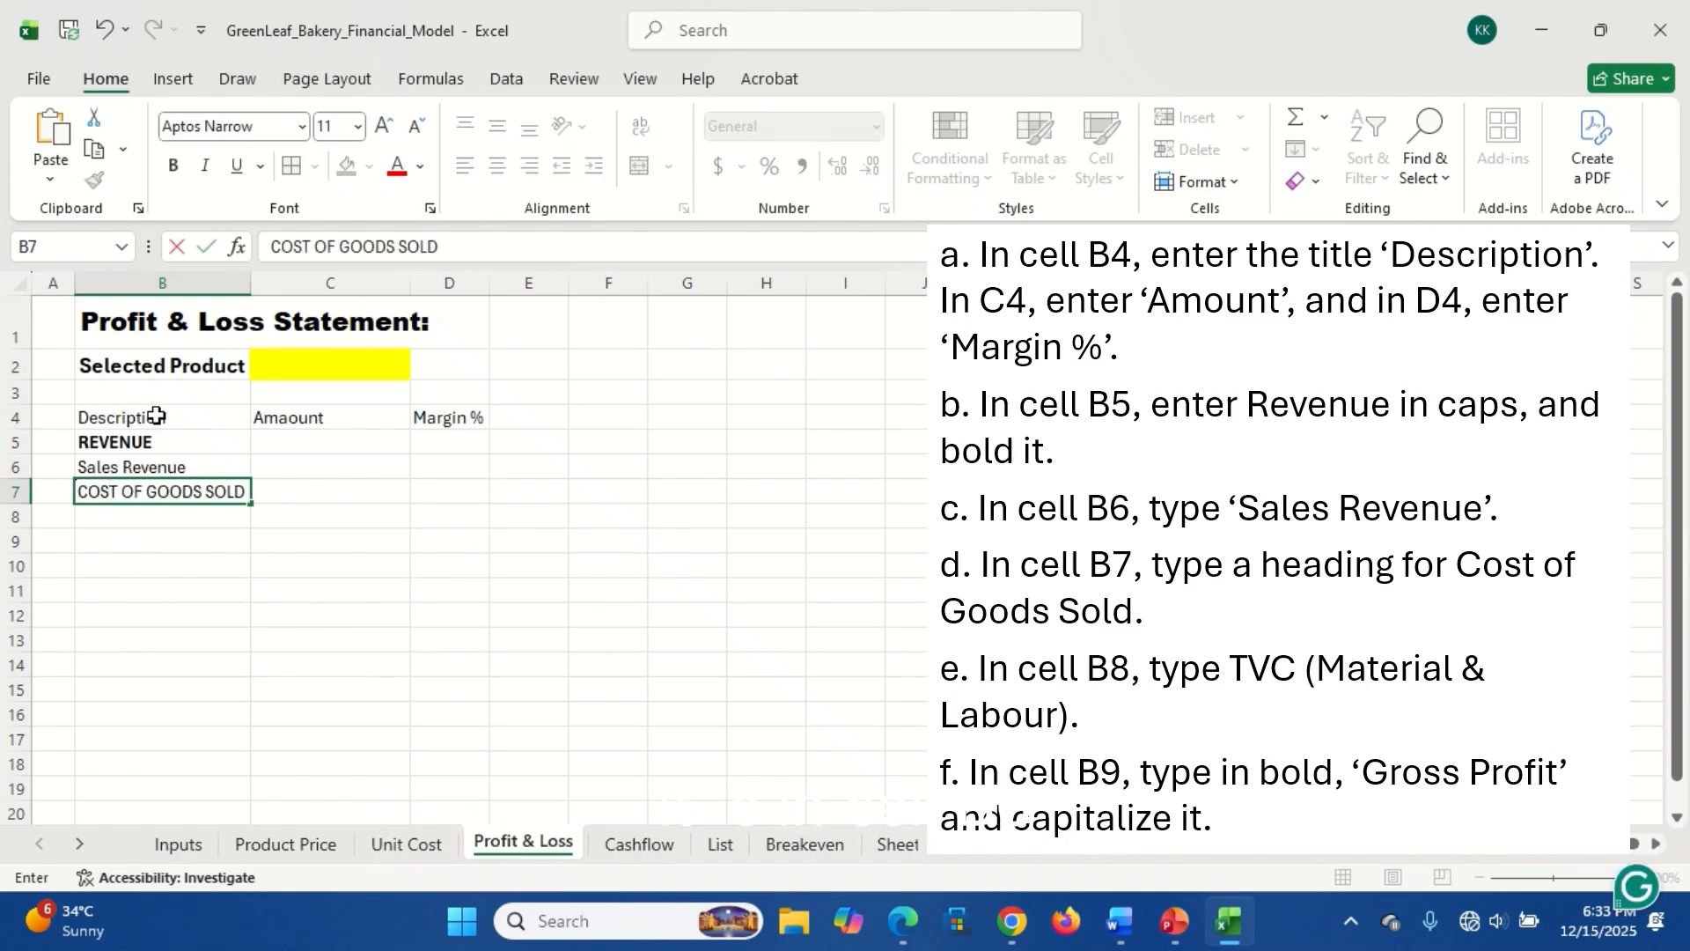
pyautogui.press('Return')
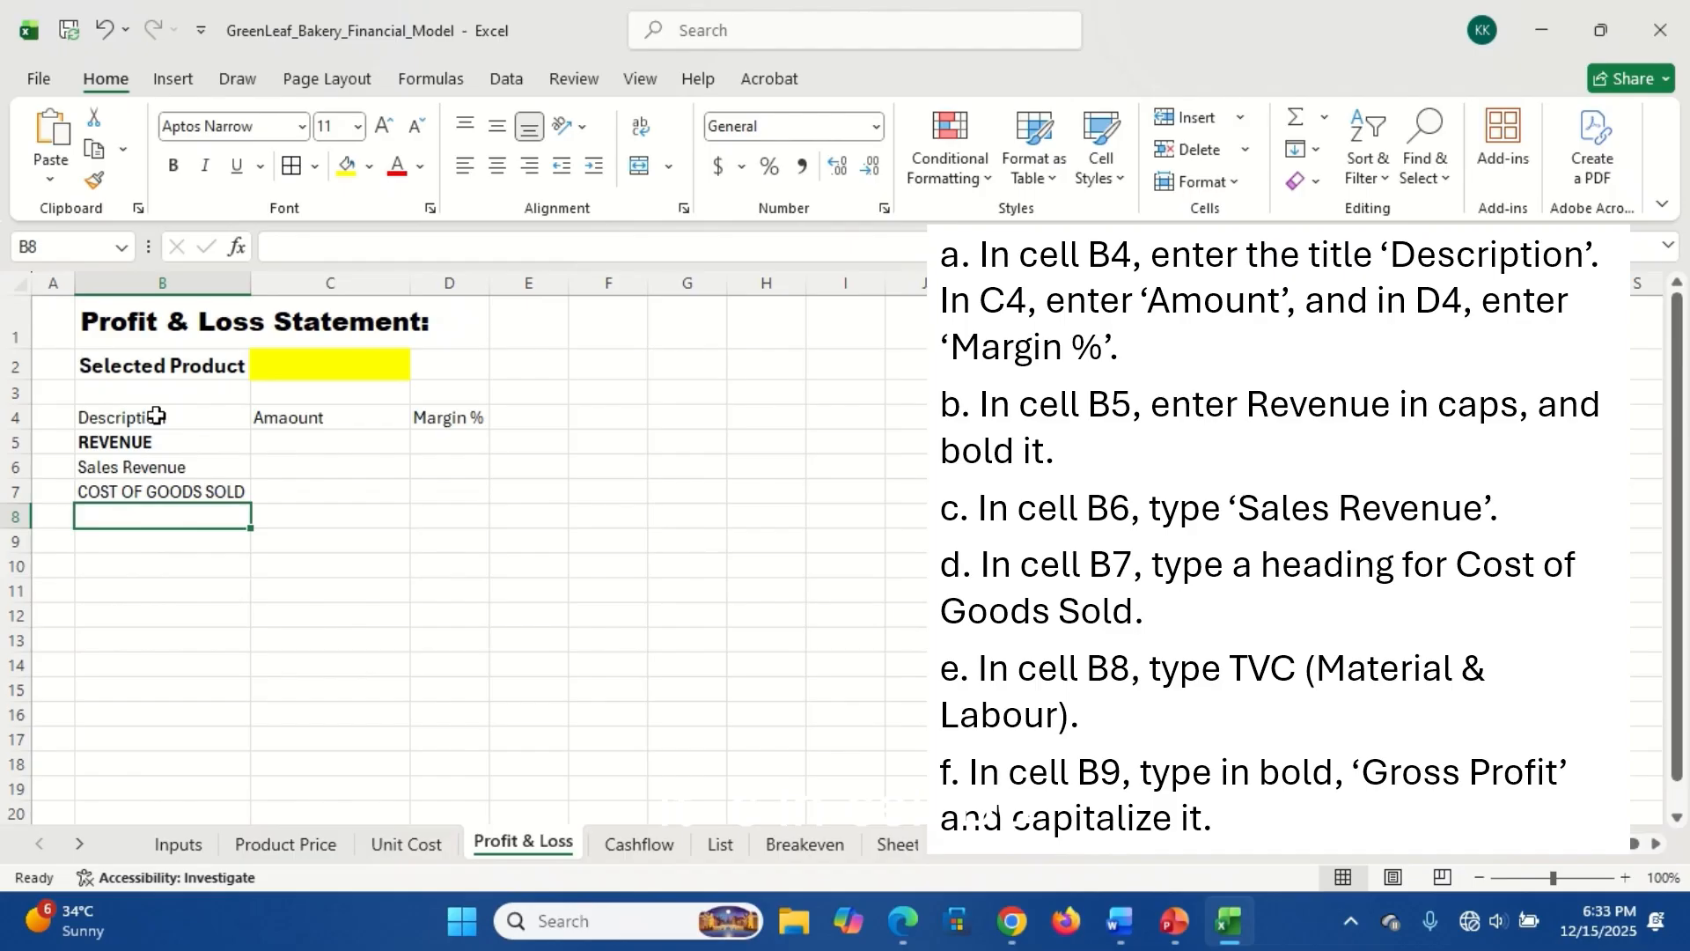
pyautogui.press('Up')
pyautogui.hotkey('ctrl', 'b')
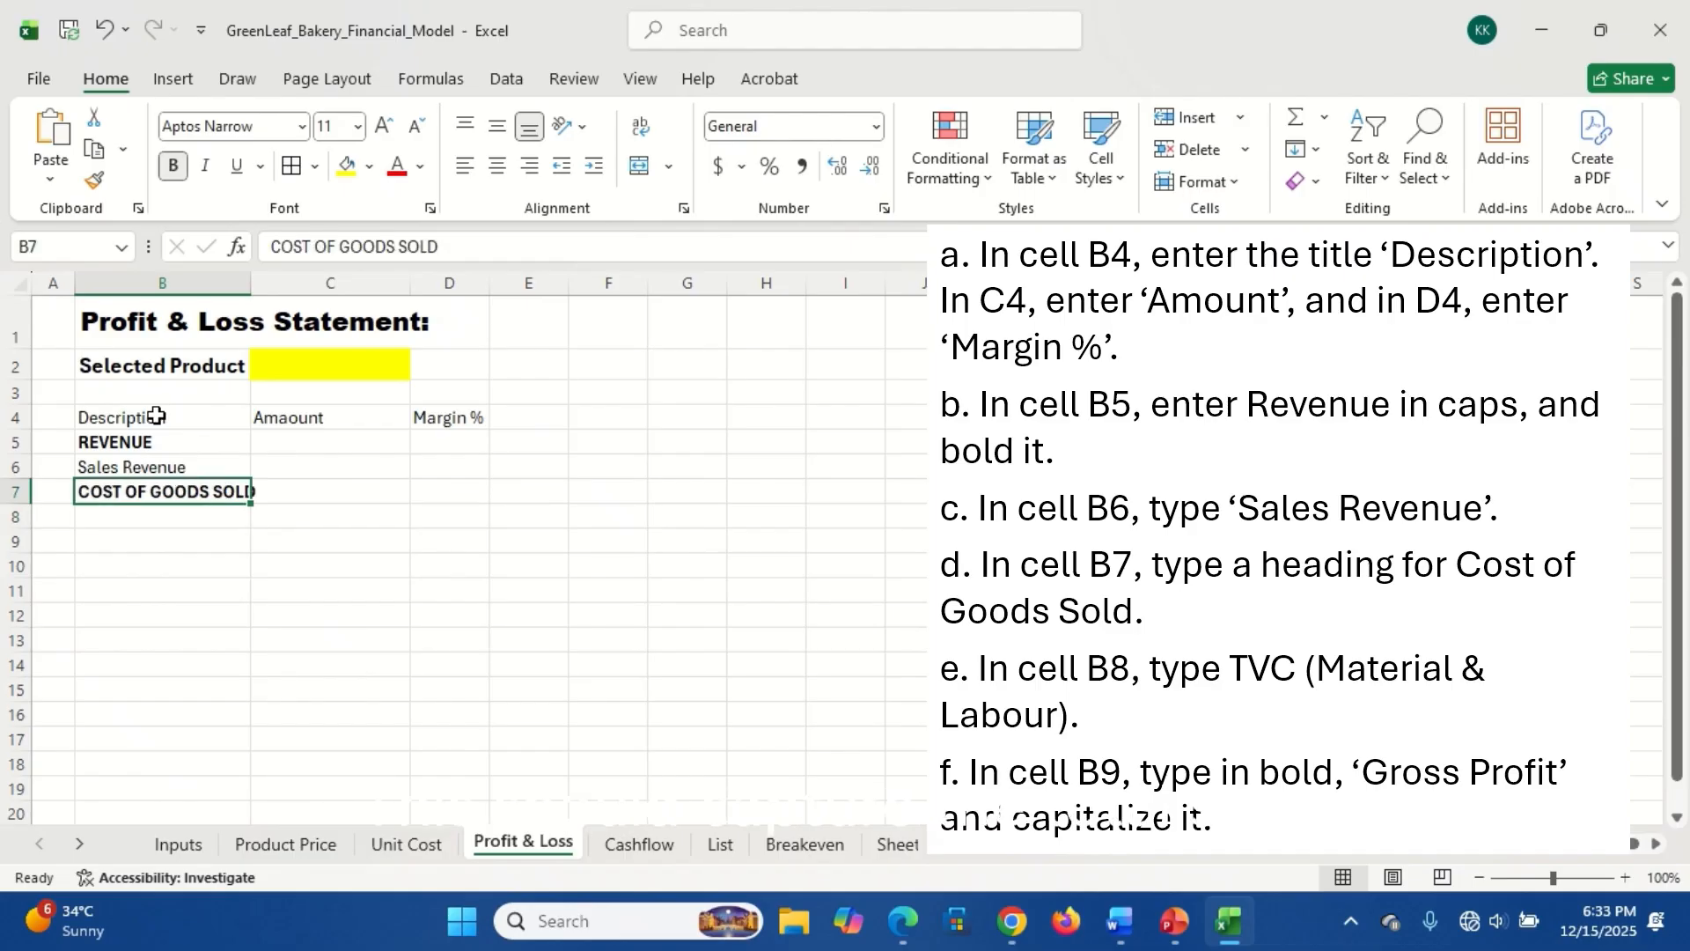
# - Enter the line item TVC (Labour & Materials) in cell B8, below the COST OF GOODS SOLD heading
pyautogui.press('Down')
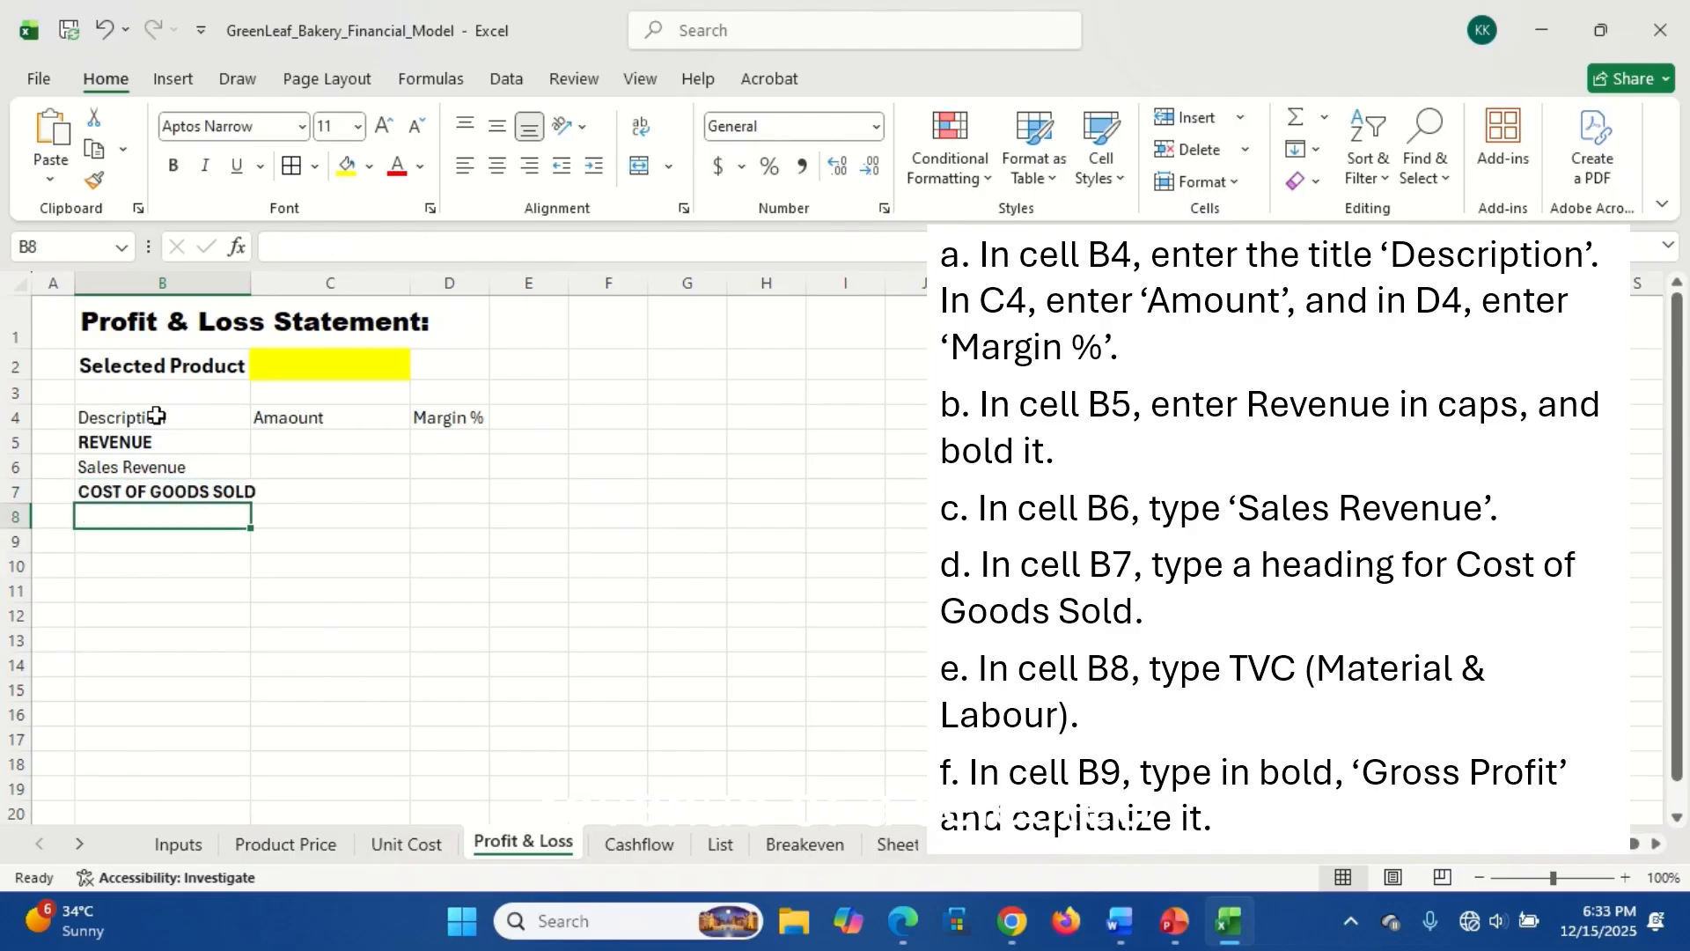
pyautogui.write('TV')
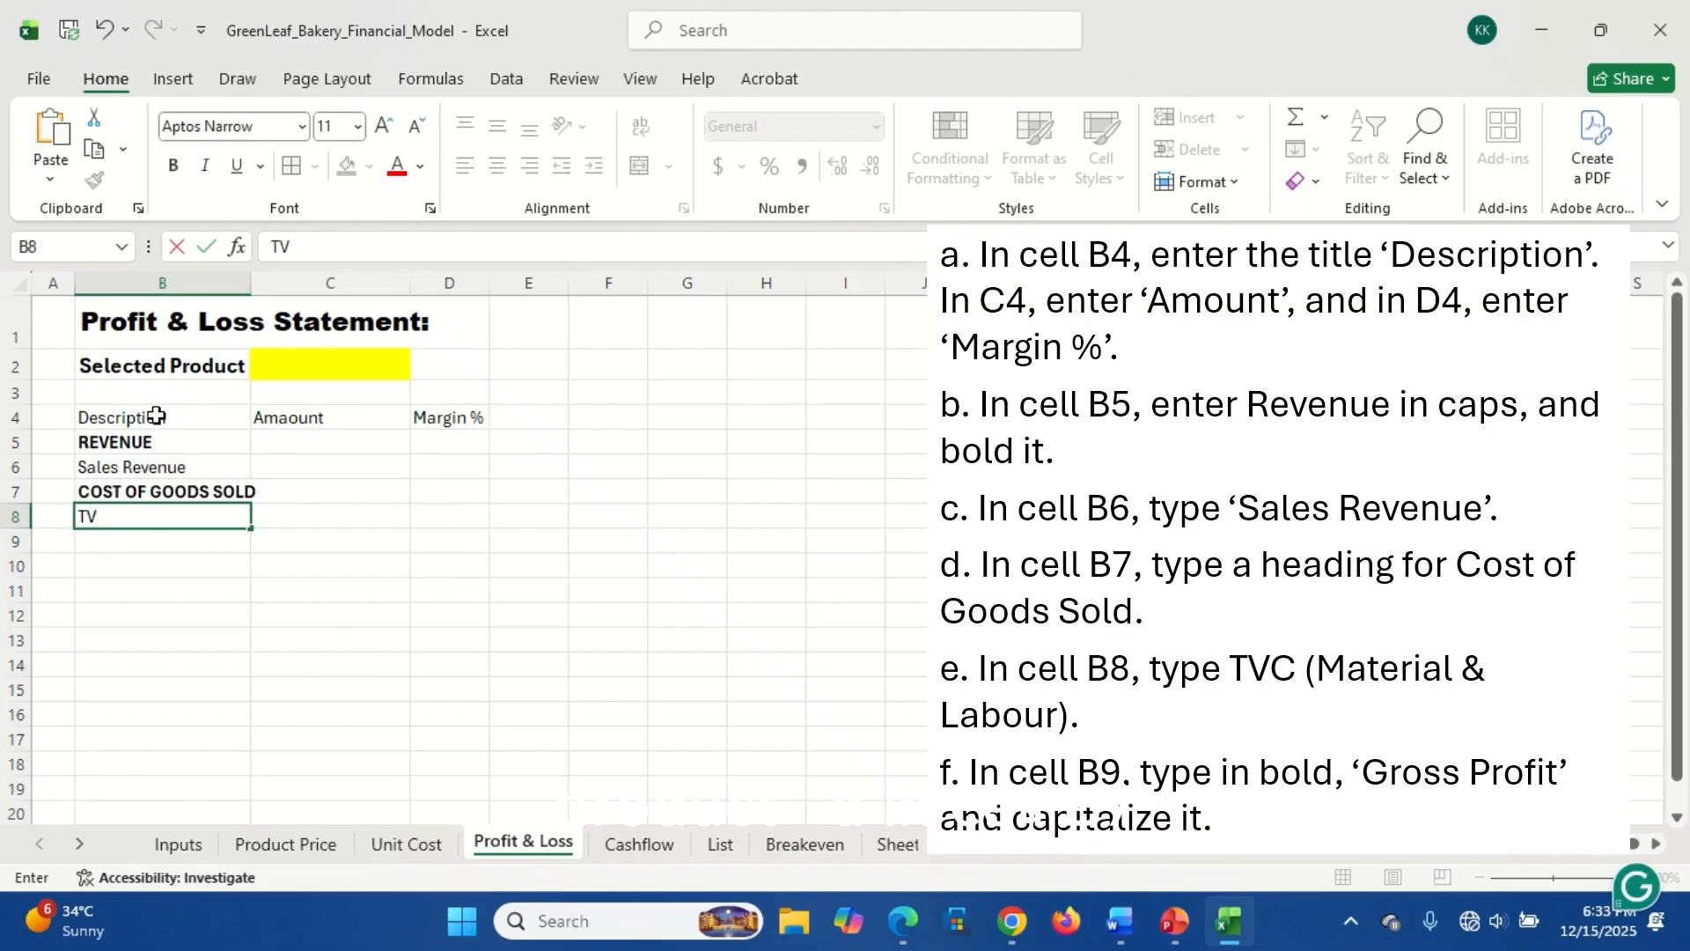
pyautogui.write('C (Lab')
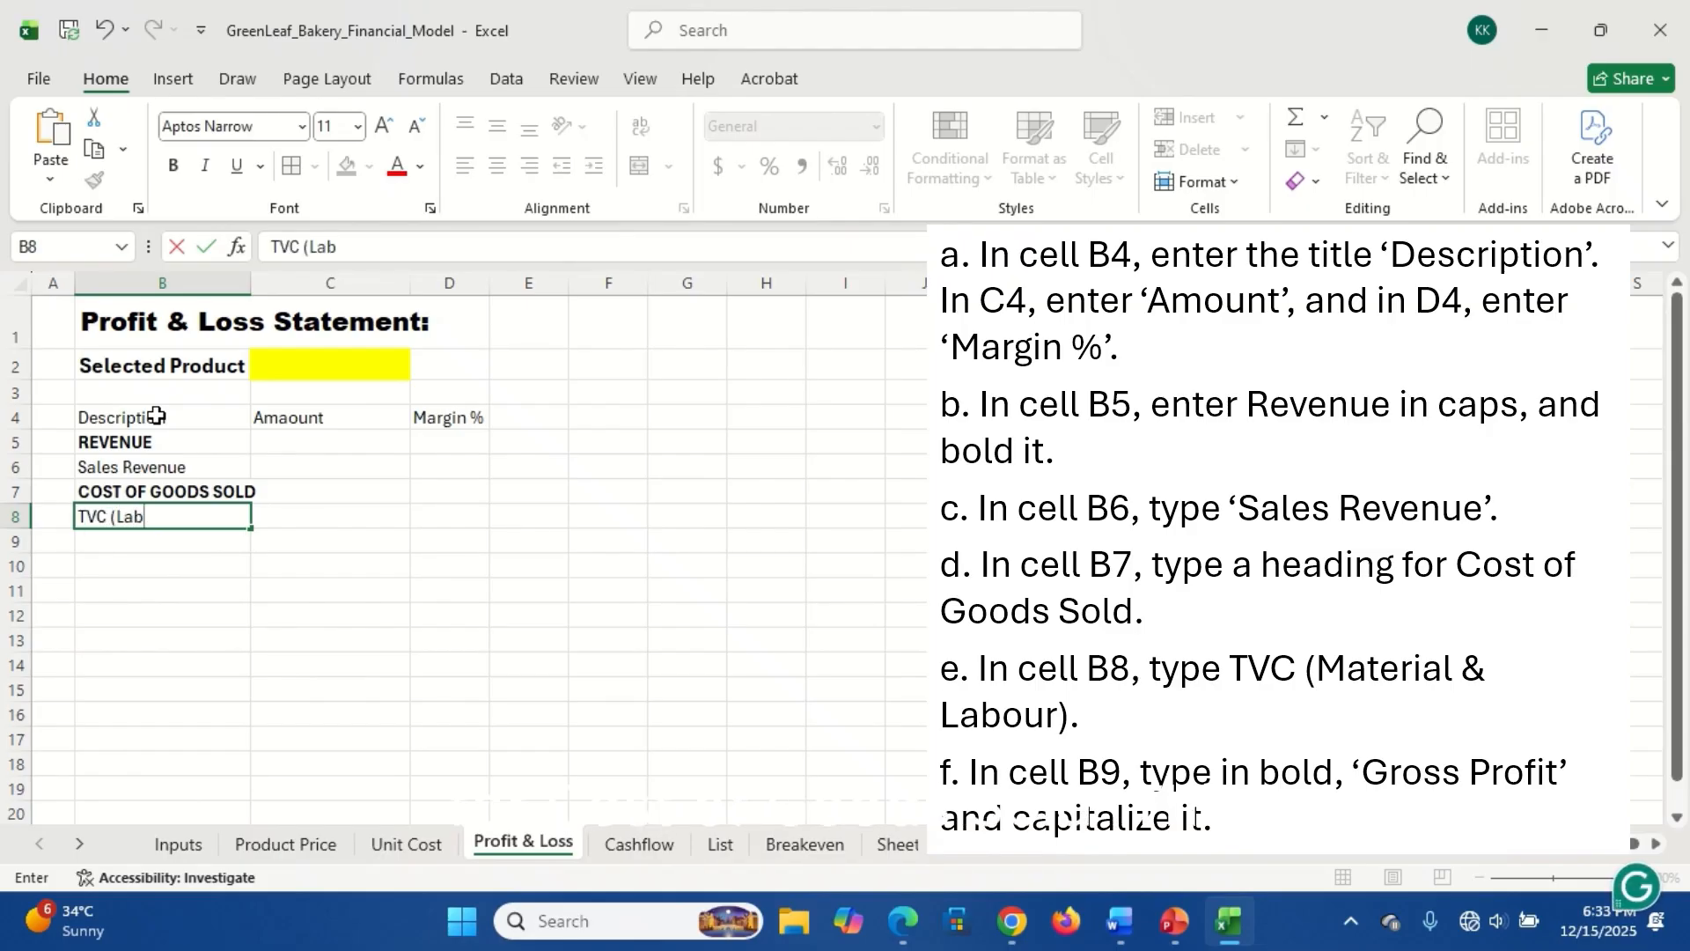
pyautogui.write('our & Materials')
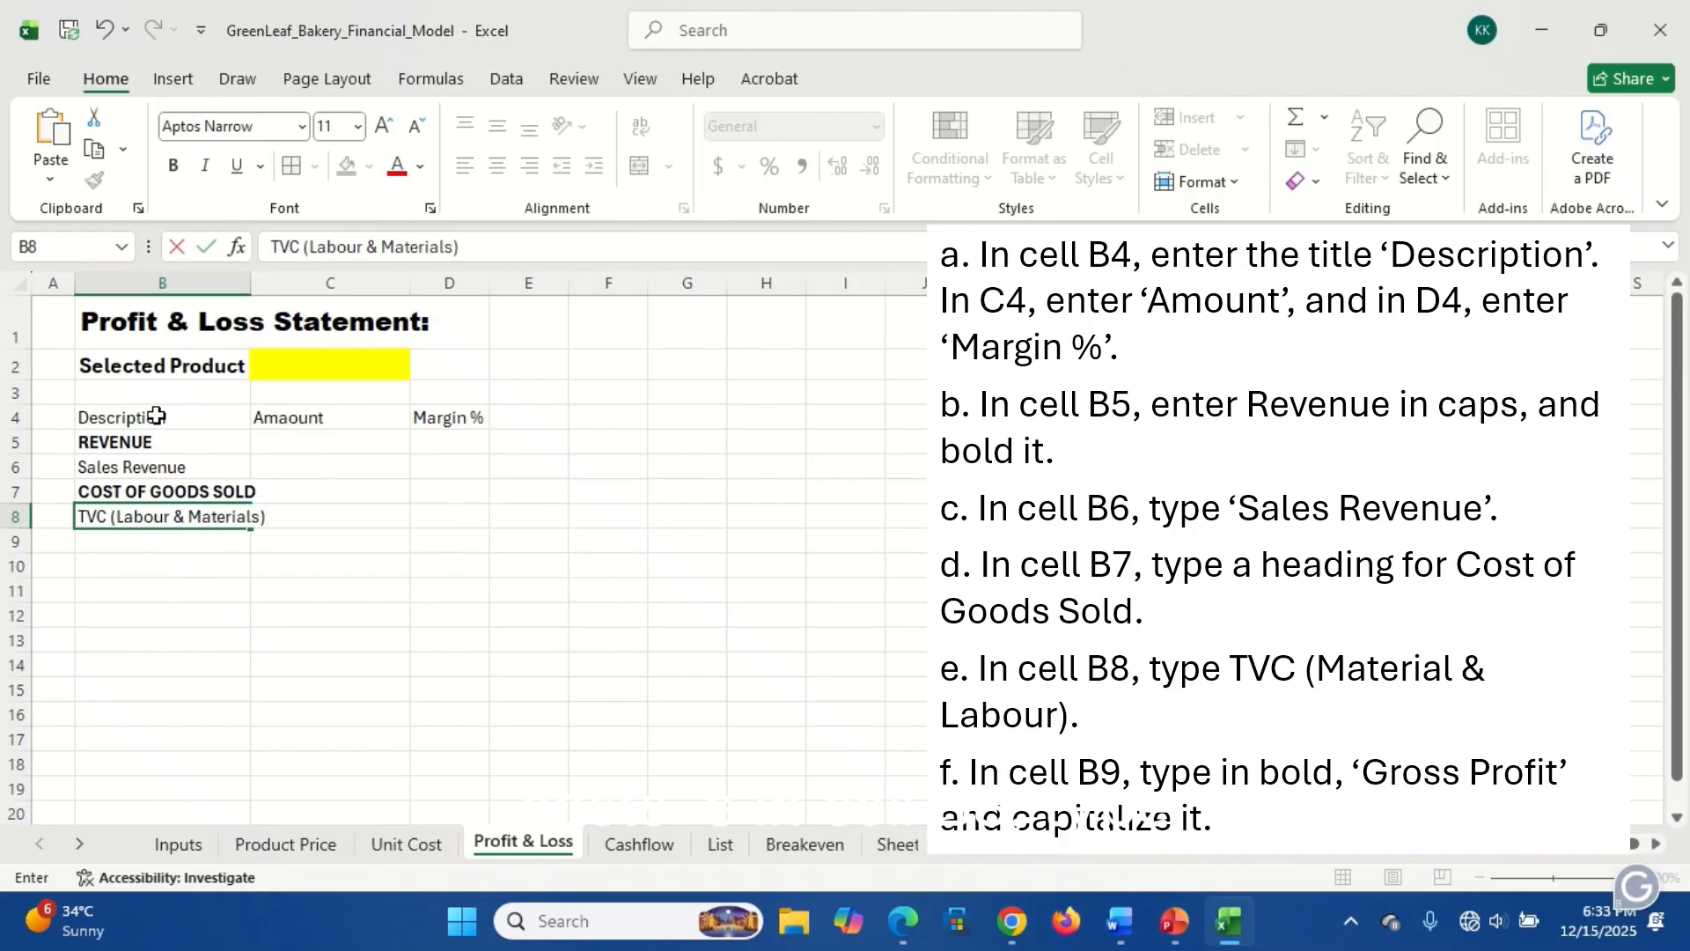
pyautogui.press('Return')
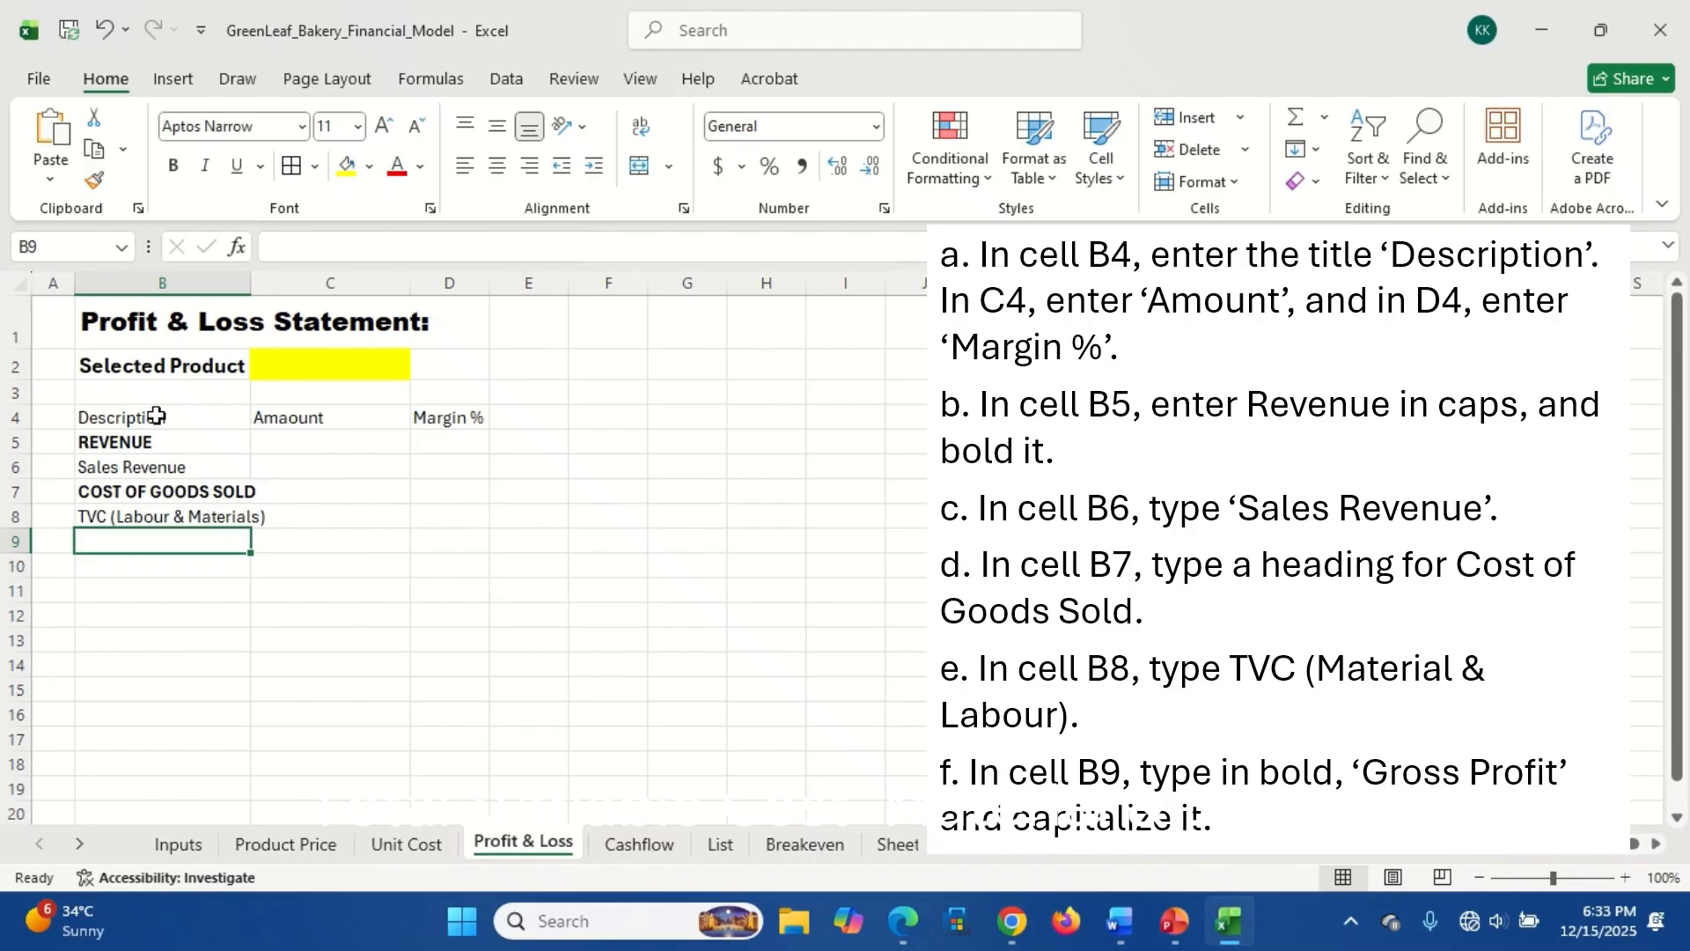
# - Enter the bold heading GROSS PROFIT in cell B9, entirely in capitals
pyautogui.write('GR')
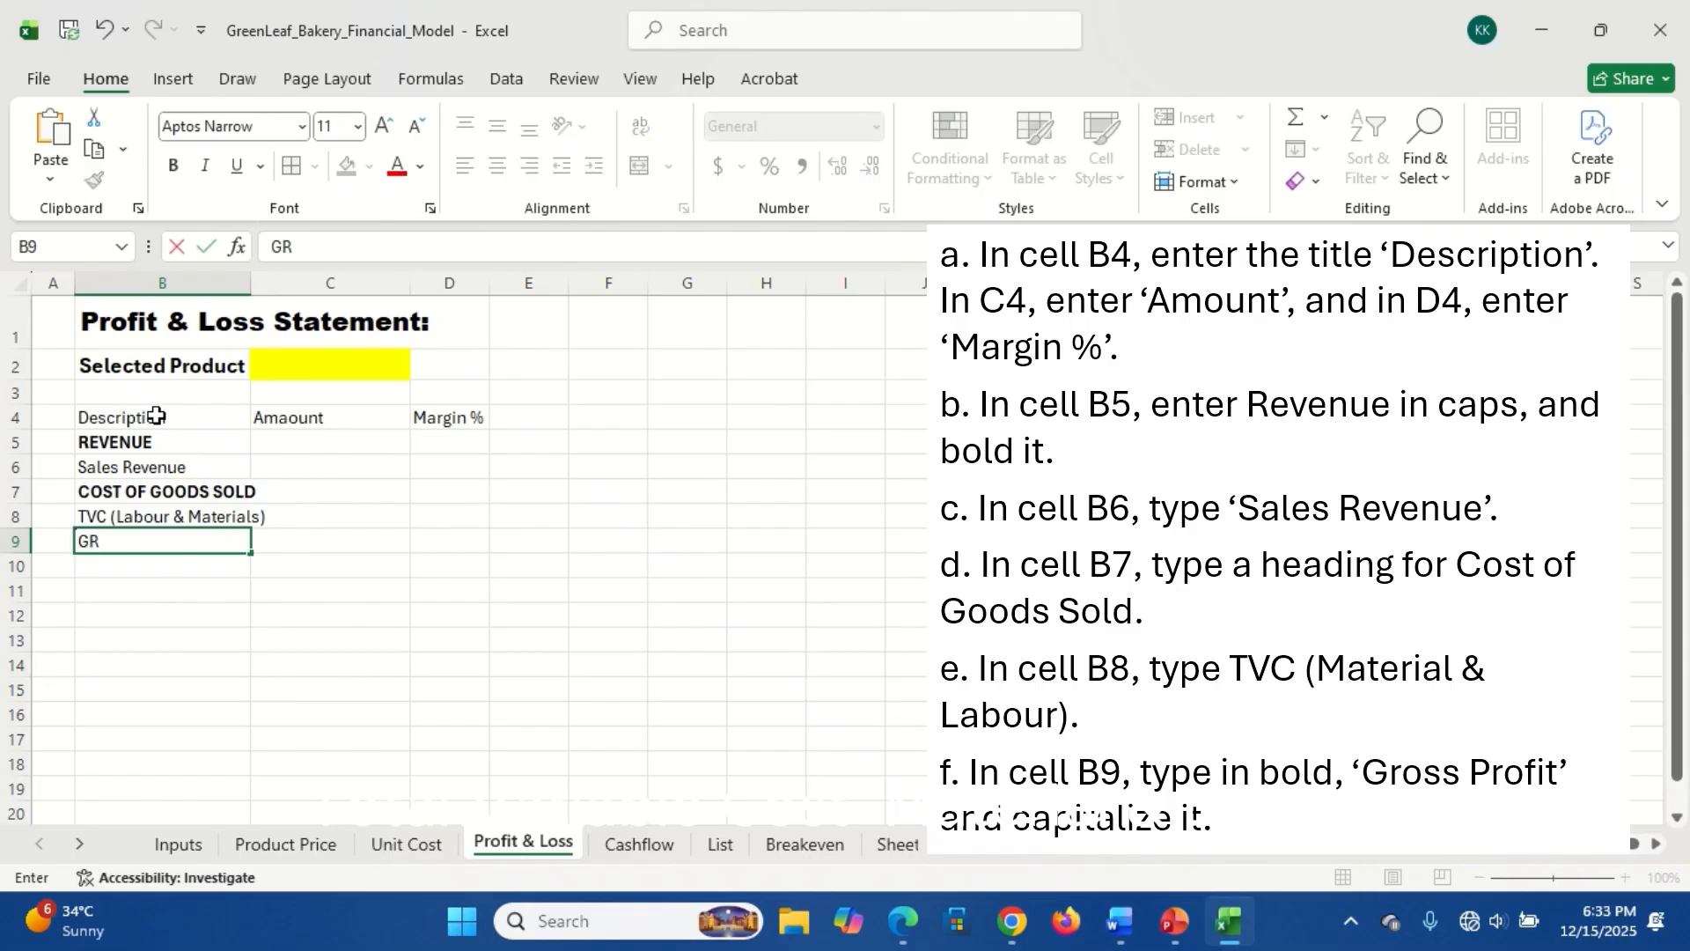
pyautogui.write('OSS pROFIT')
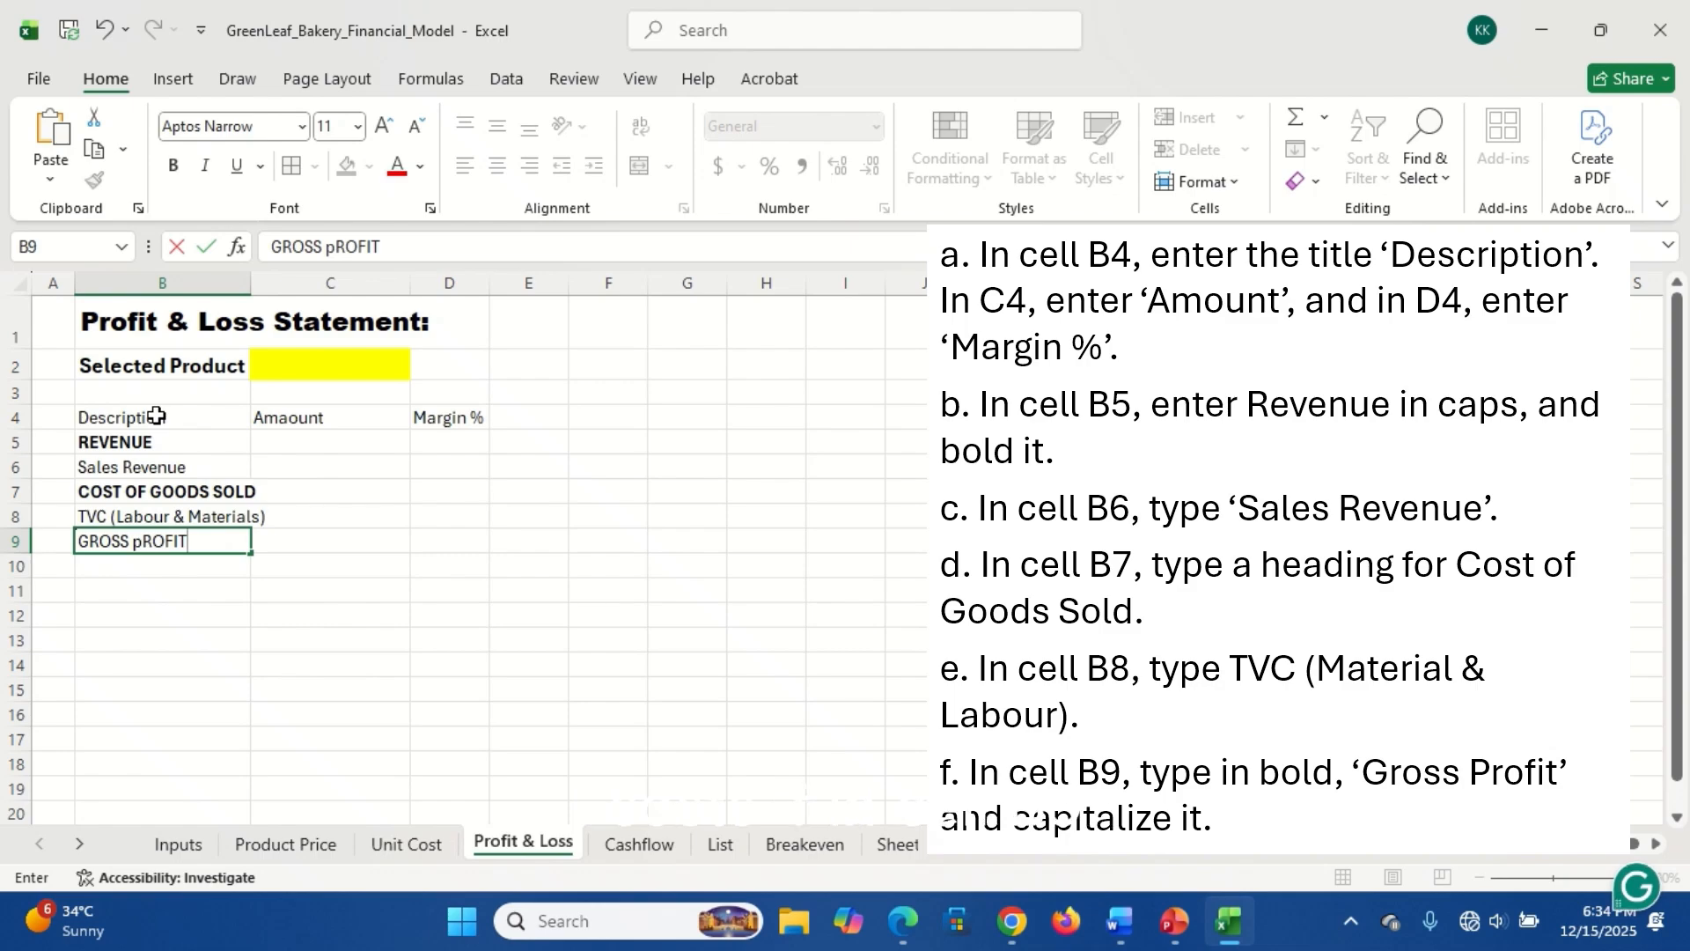
pyautogui.press('BackSpace')
pyautogui.press('BackSpace')
pyautogui.press('BackSpace')
pyautogui.press('BackSpace')
pyautogui.write('PROF')
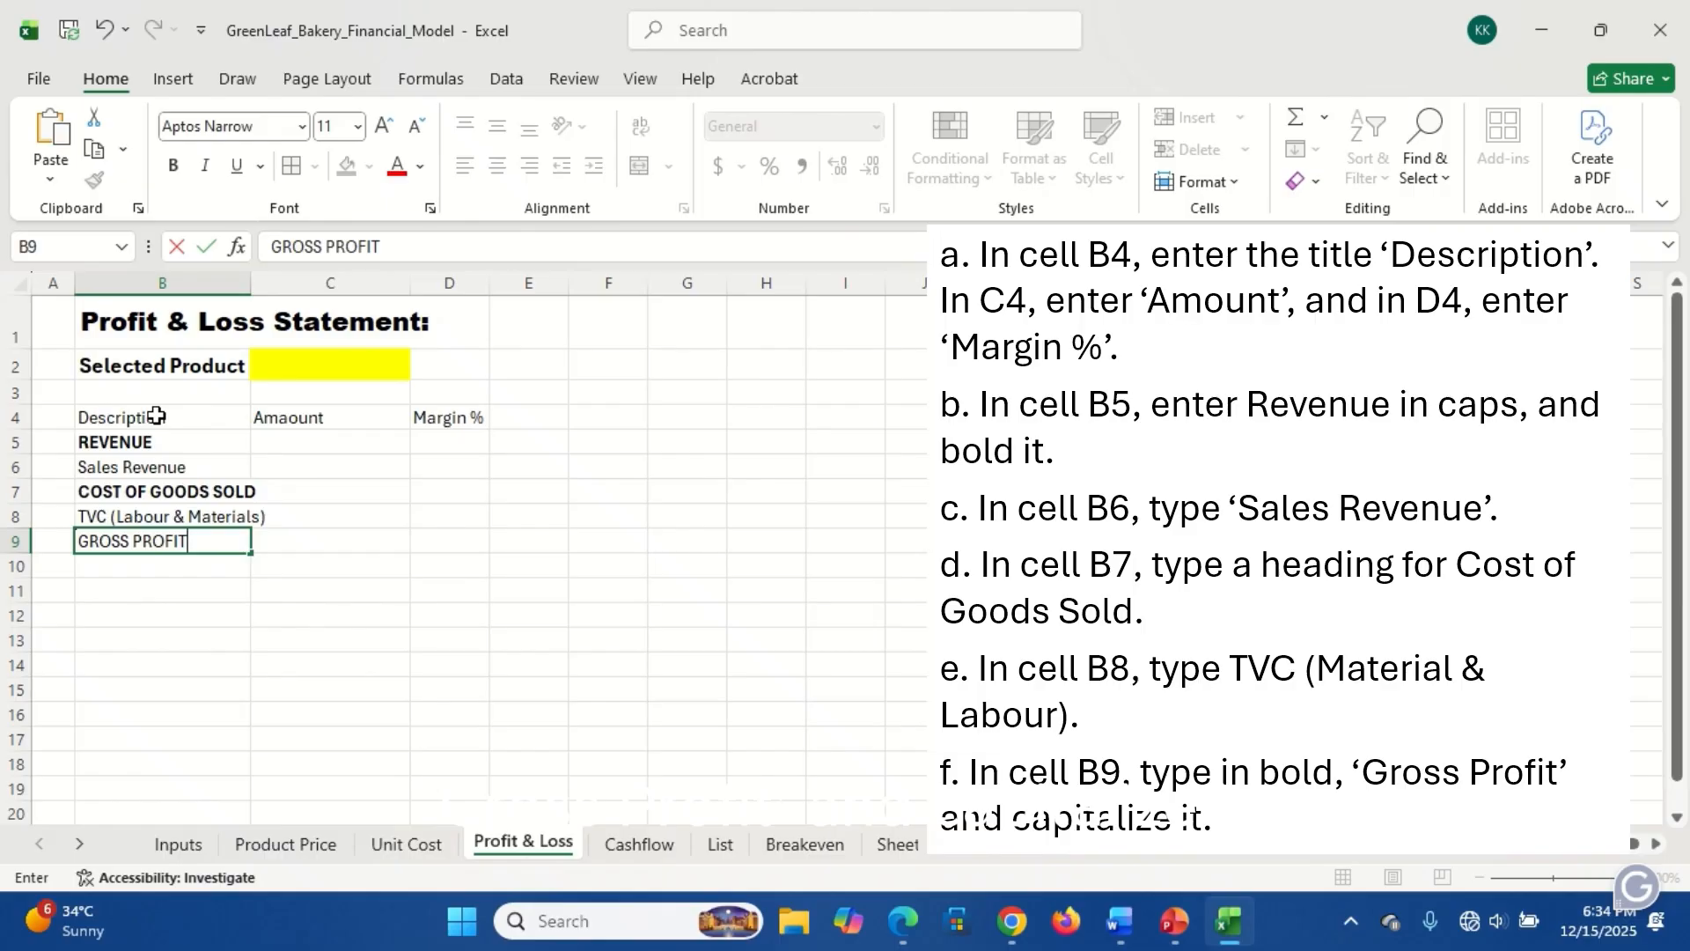
pyautogui.press('Return')
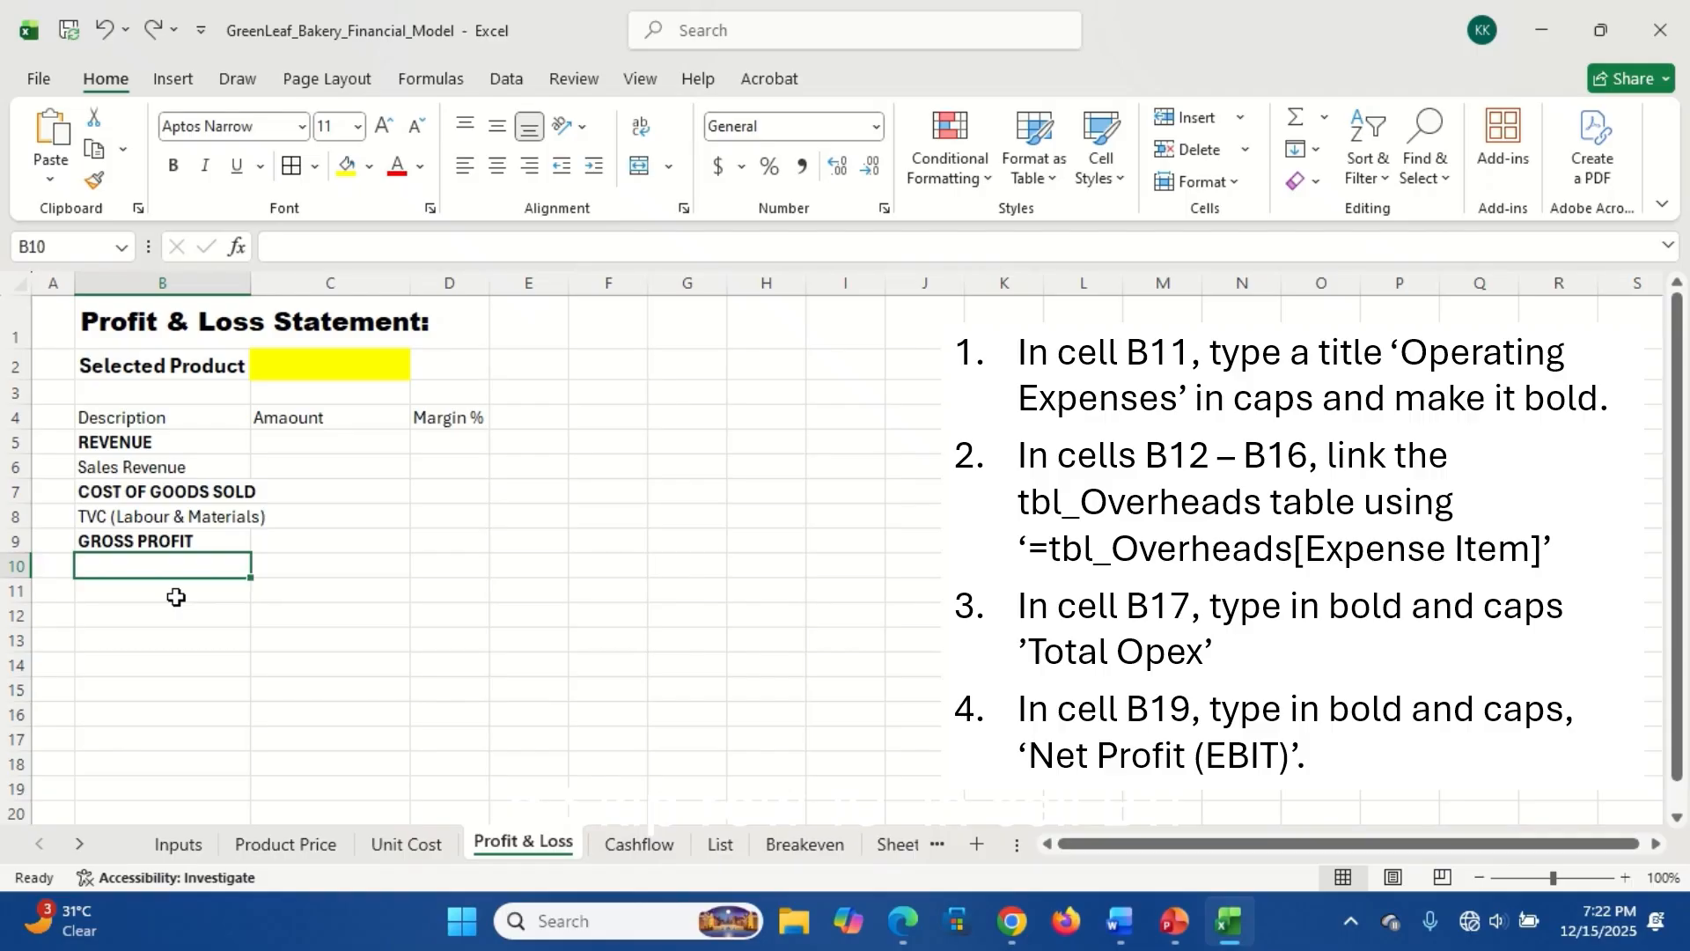
# - Enter the heading OPERATING EXPENSES in cell B11 and make it bold
pyautogui.click(176, 596)
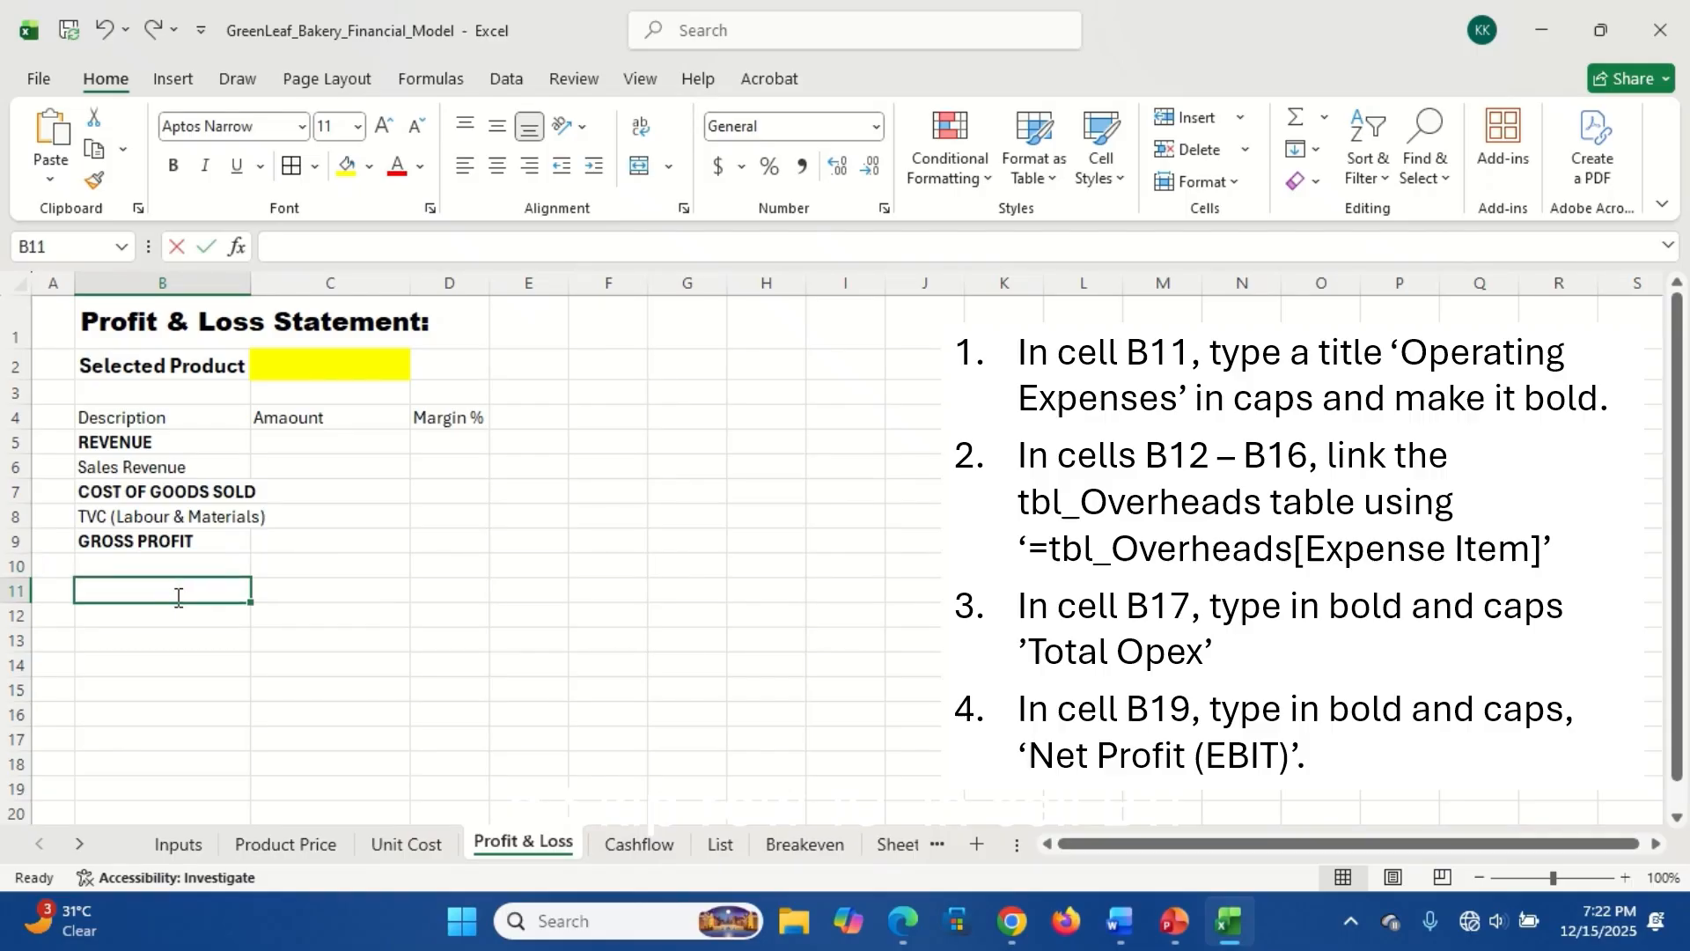
pyautogui.write('OPERATING')
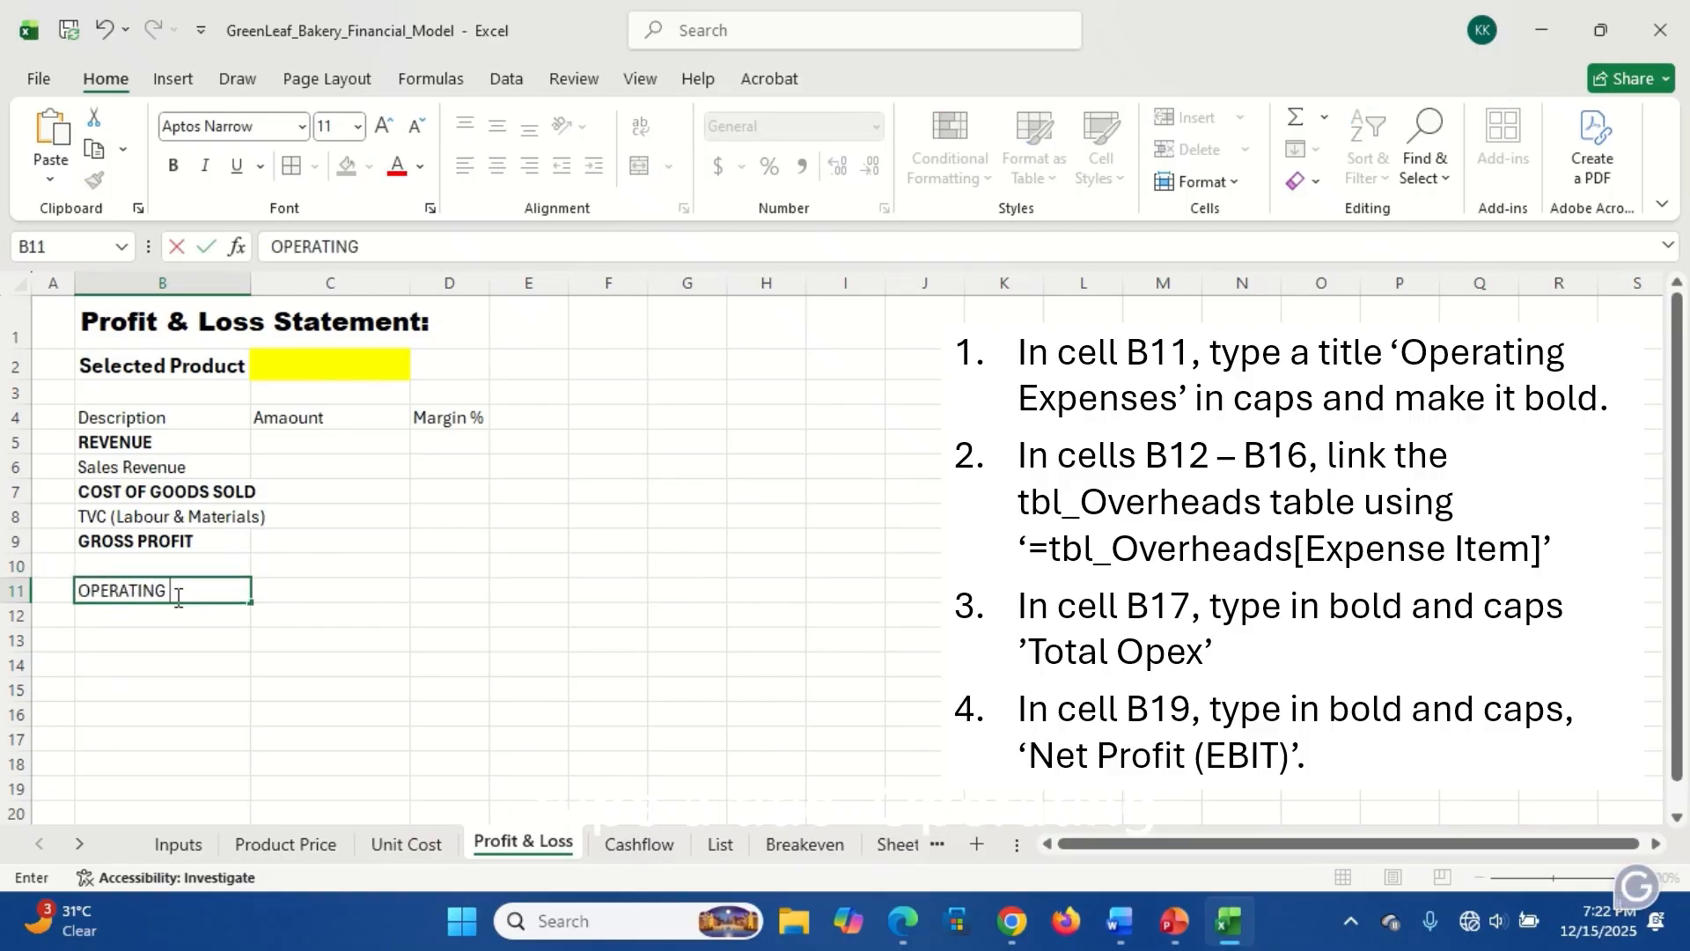
pyautogui.write(' EXPENSES')
pyautogui.hotkey('ctrl', 'Return')
pyautogui.hotkey('ctrl', 'b')
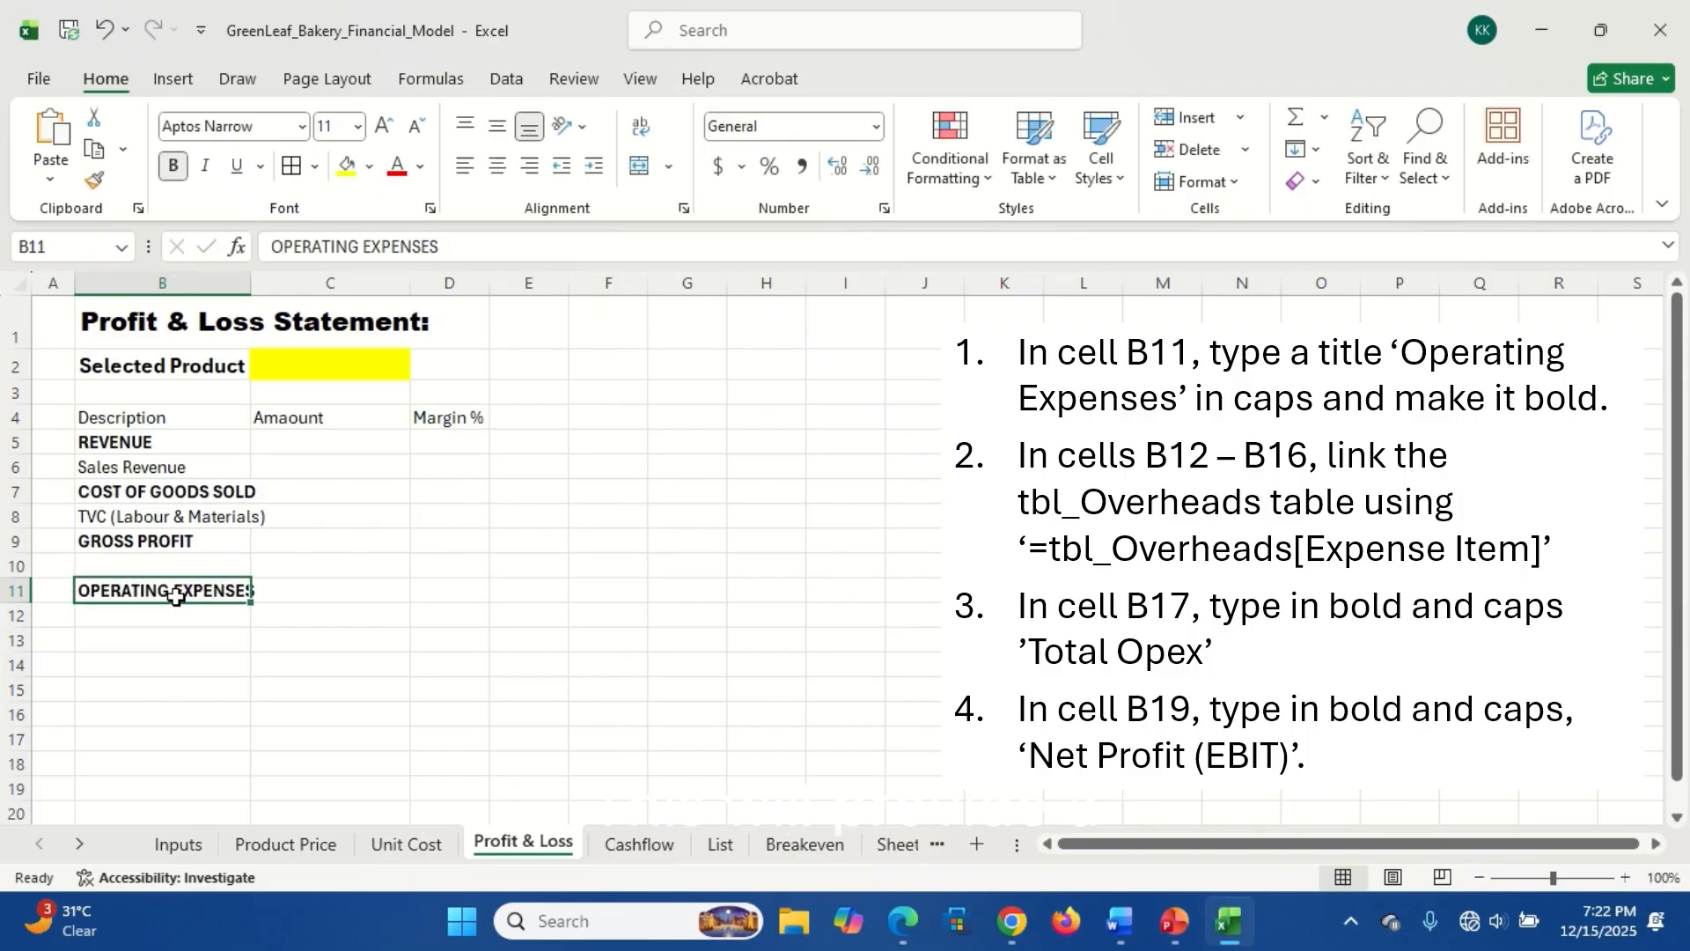
# - Link the overhead expense items into the cells below OPERATING EXPENSES by entering =tbl_Overheads[Expense Item] in cell B12
pyautogui.press('Return')
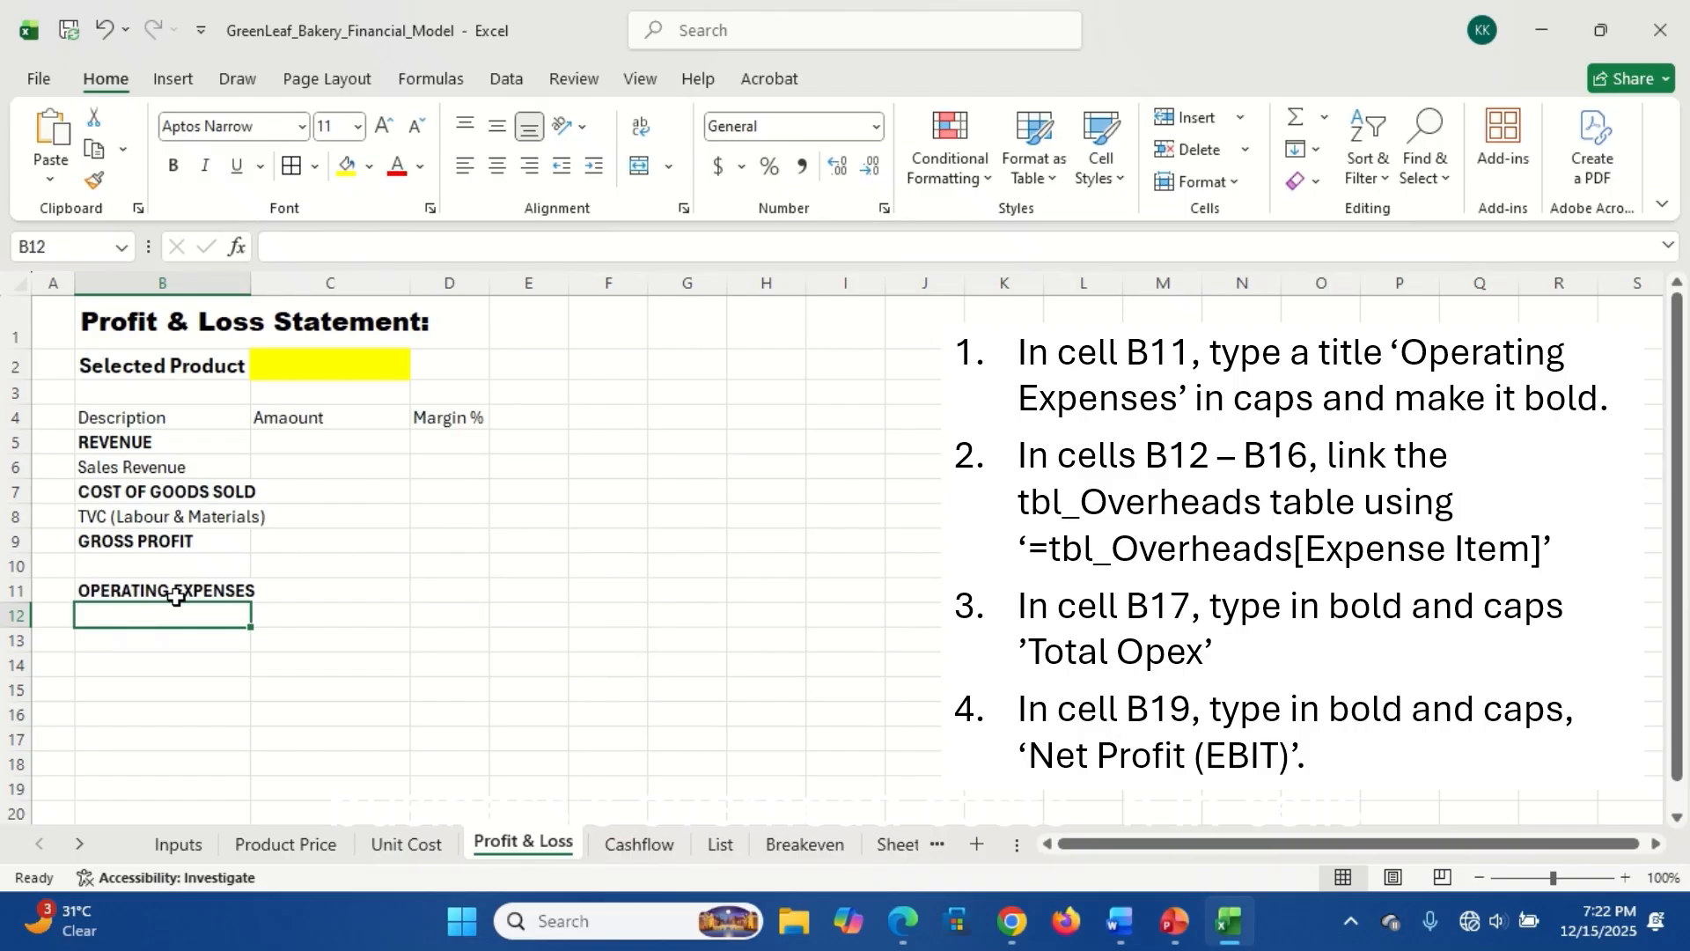
pyautogui.write('=')
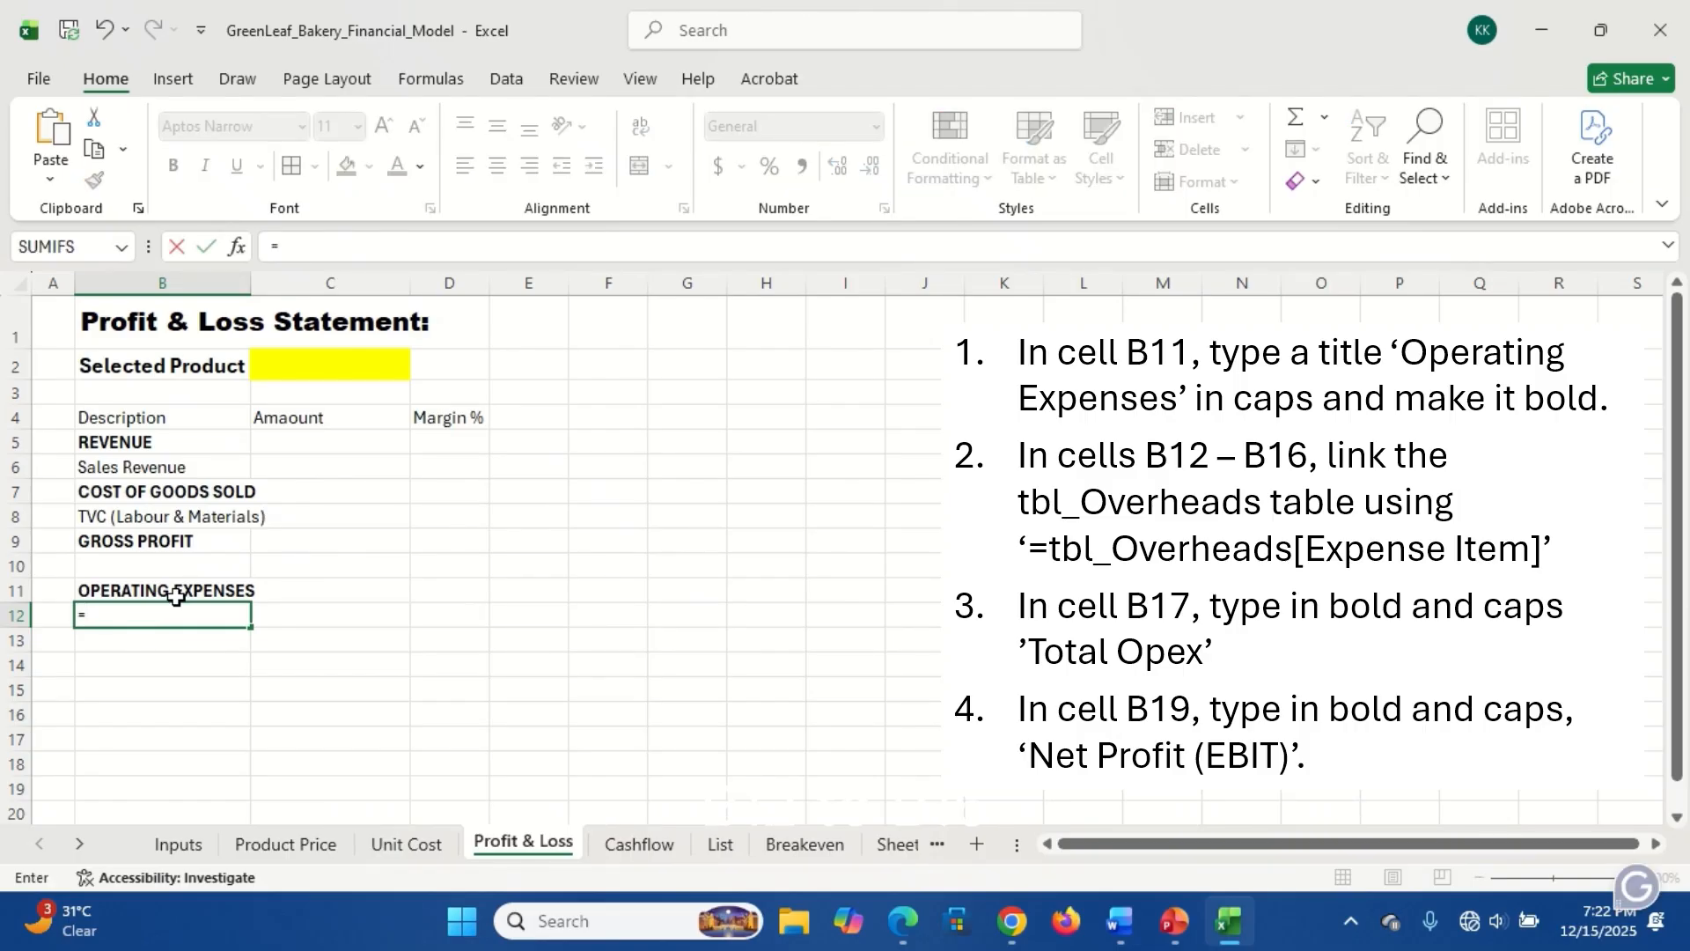
pyautogui.write('tbl')
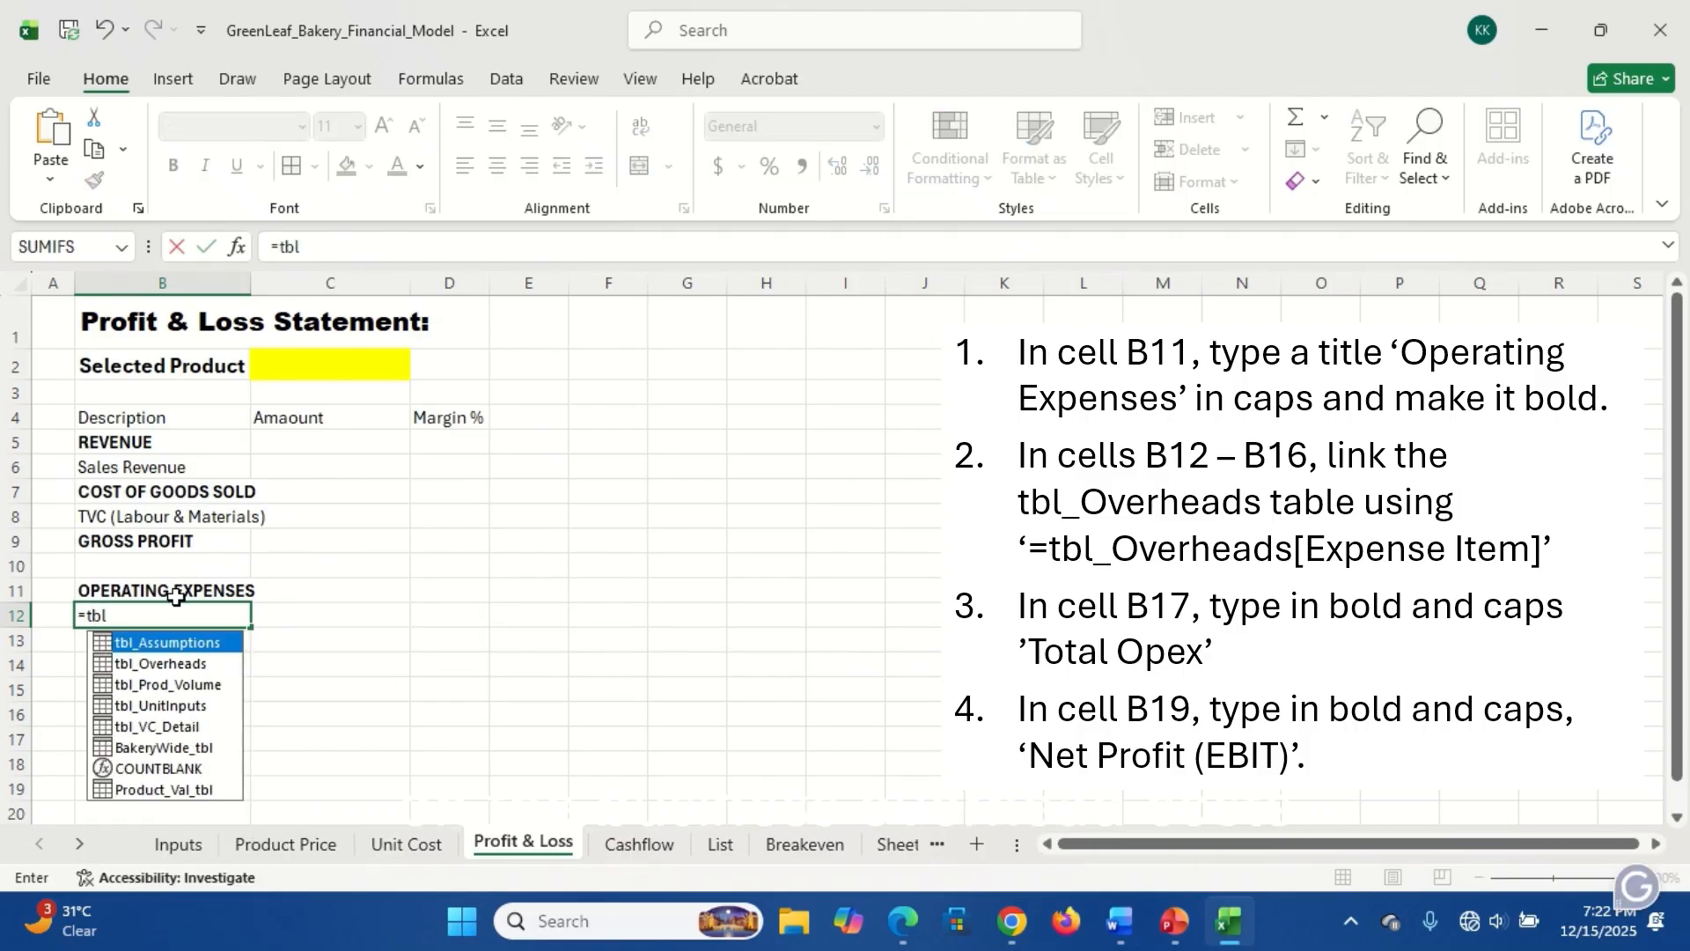
pyautogui.press('Down')
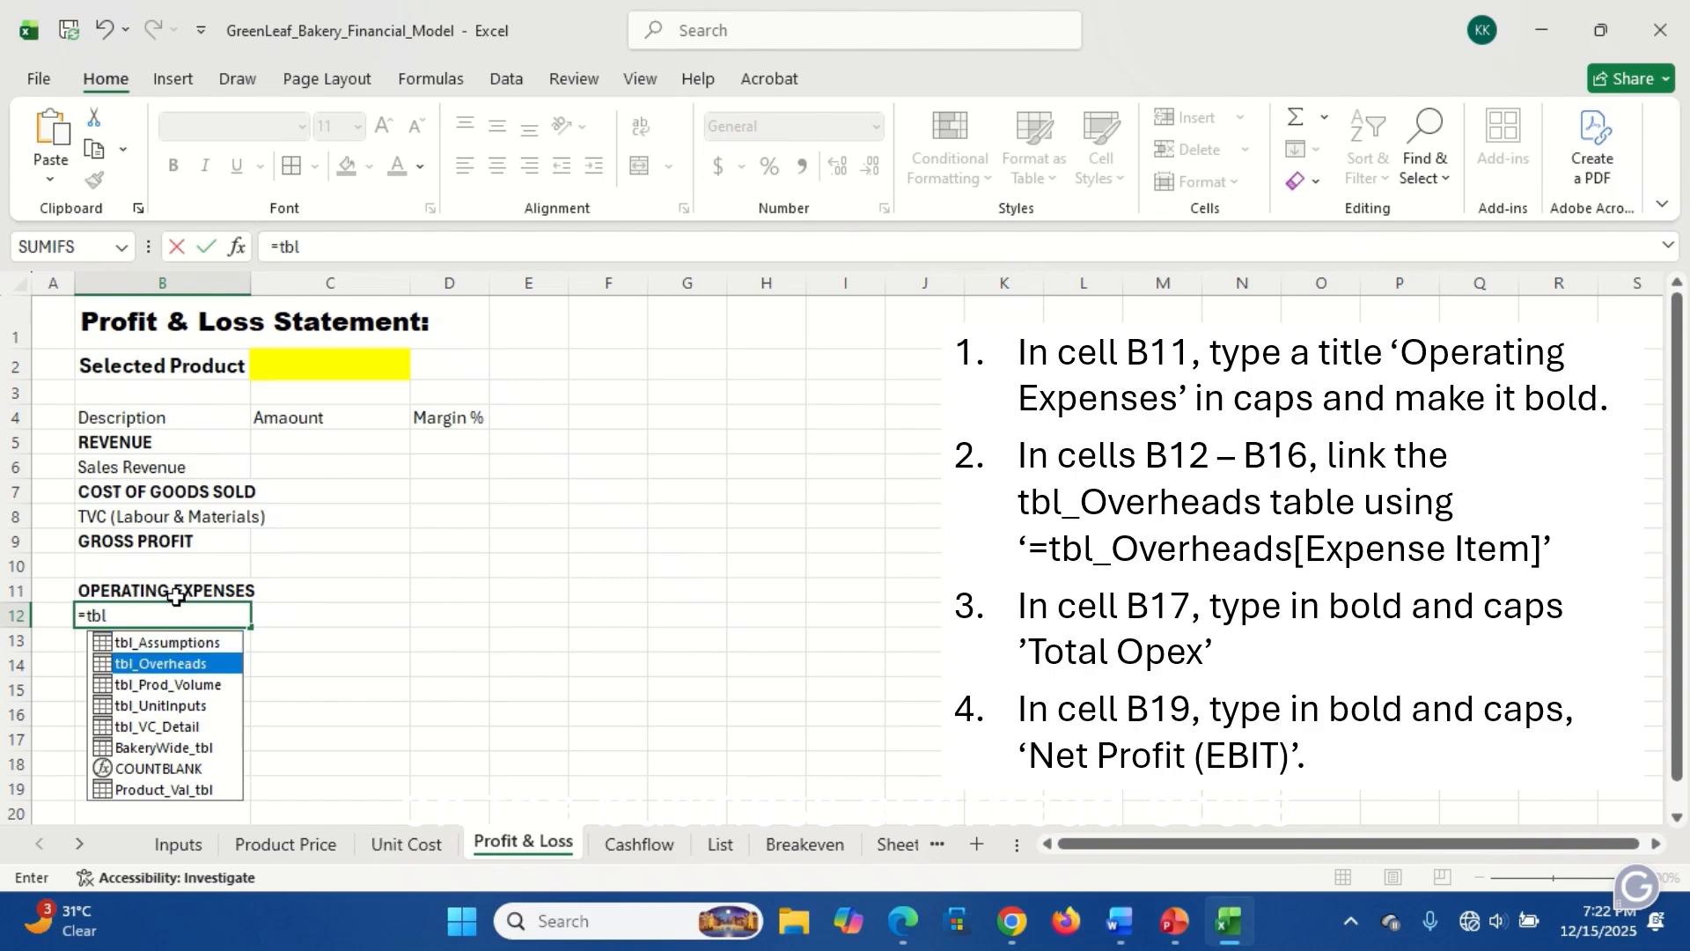
pyautogui.press('Tab')
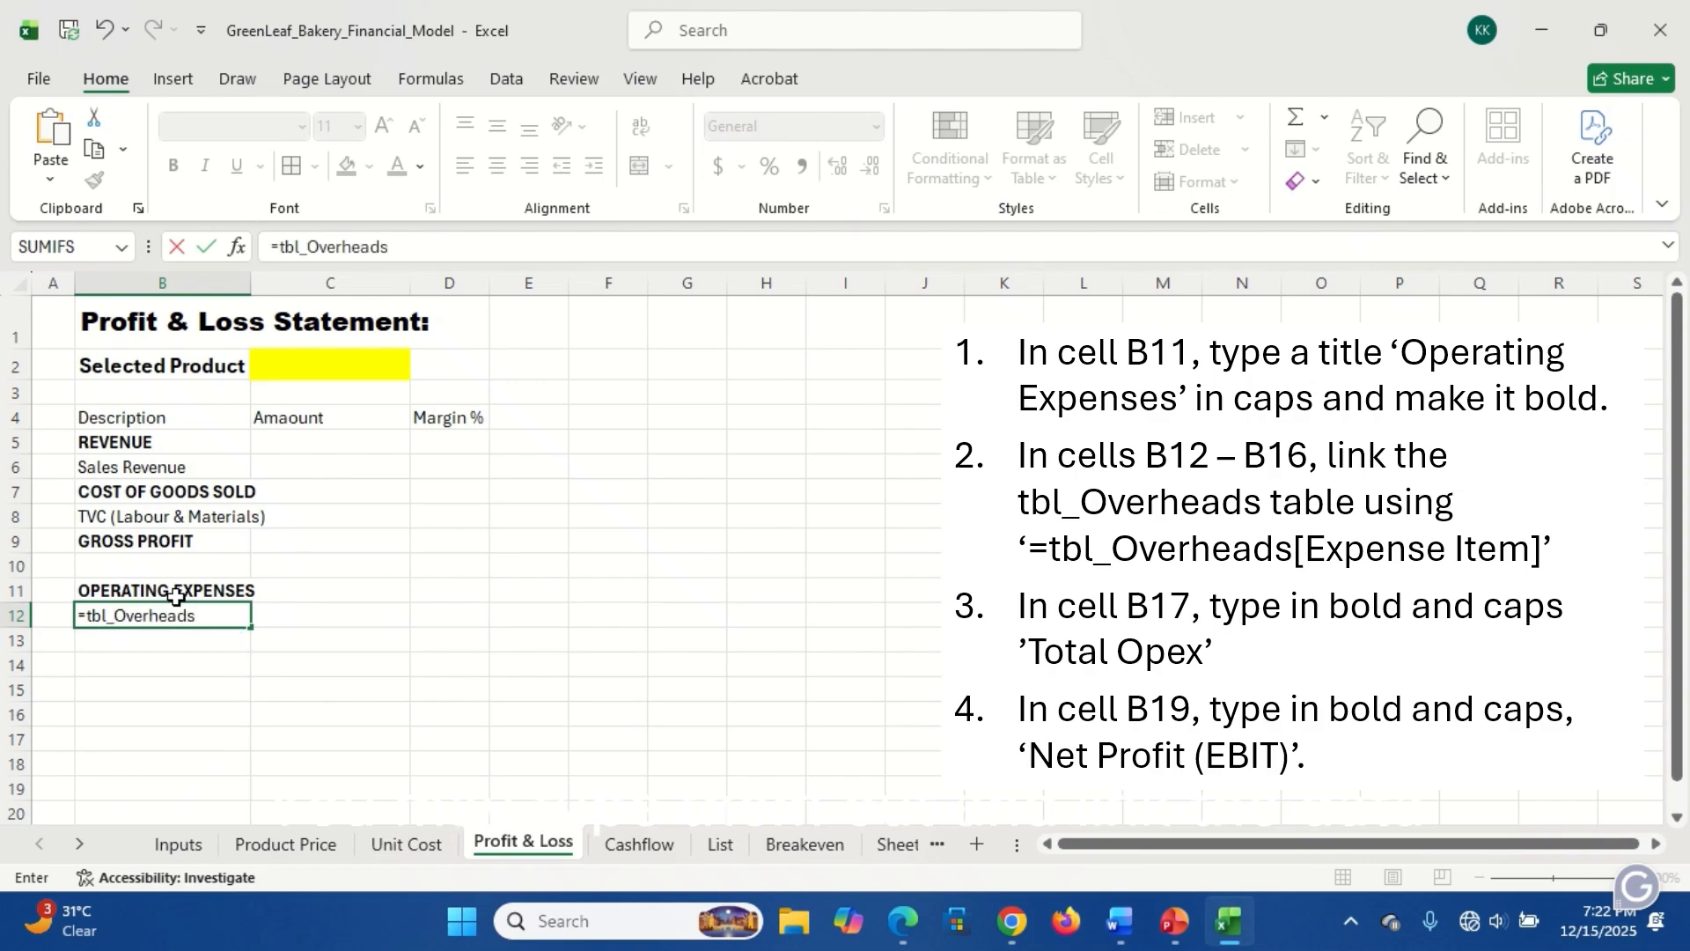
pyautogui.write('[')
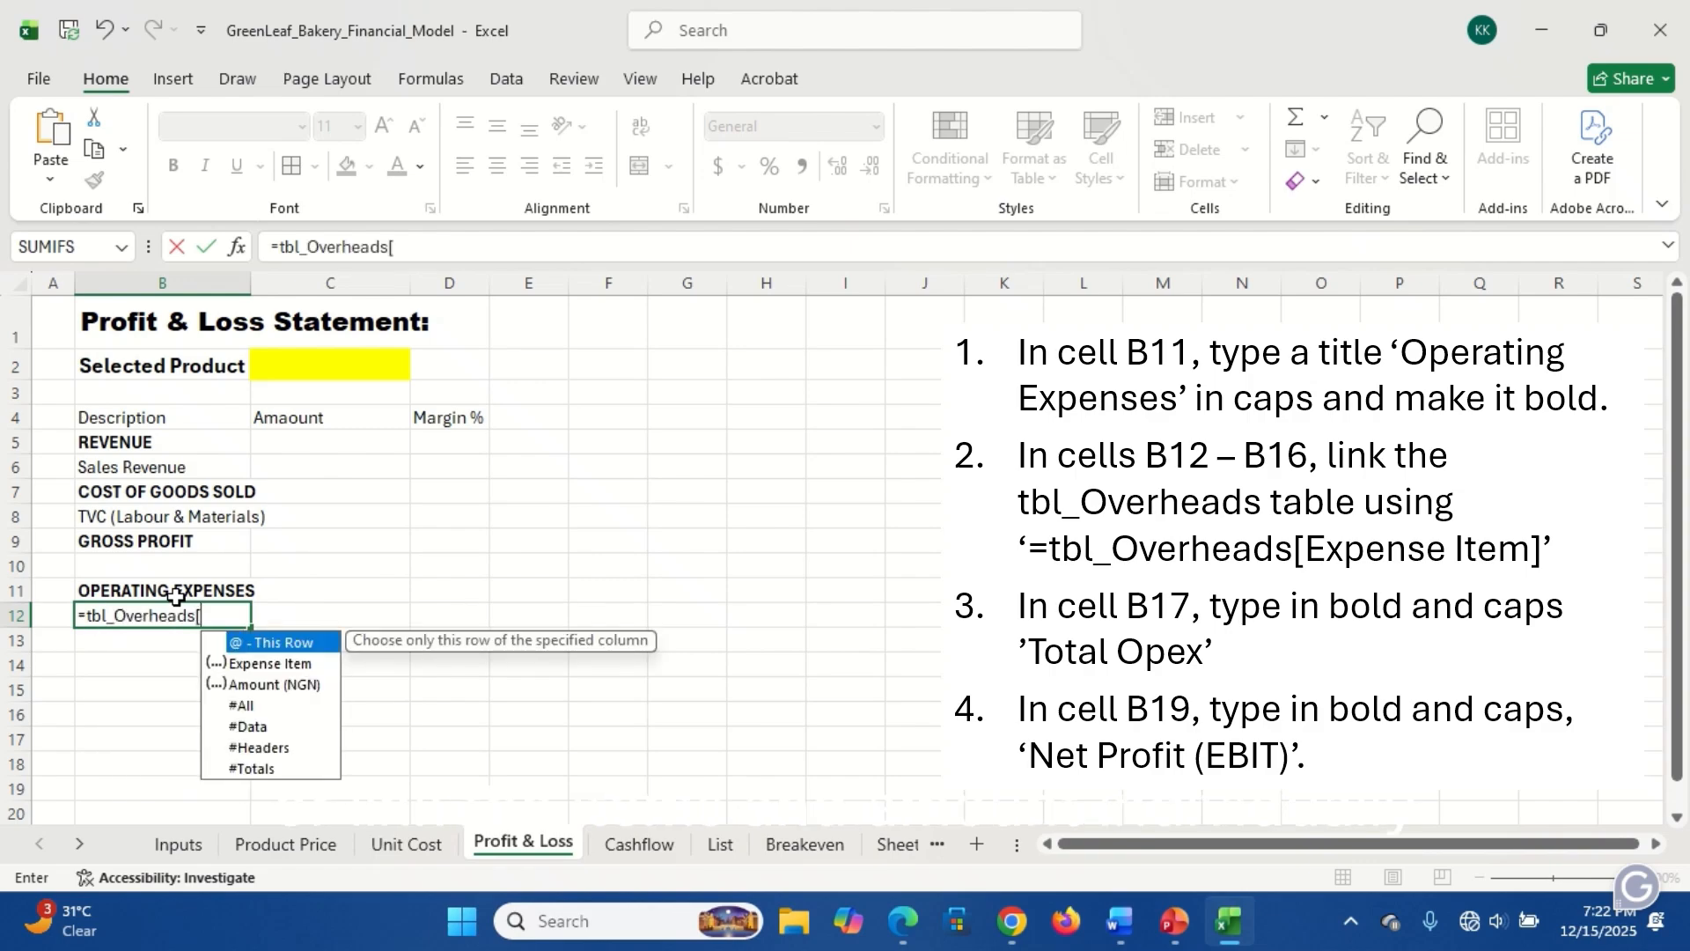
pyautogui.press('Down')
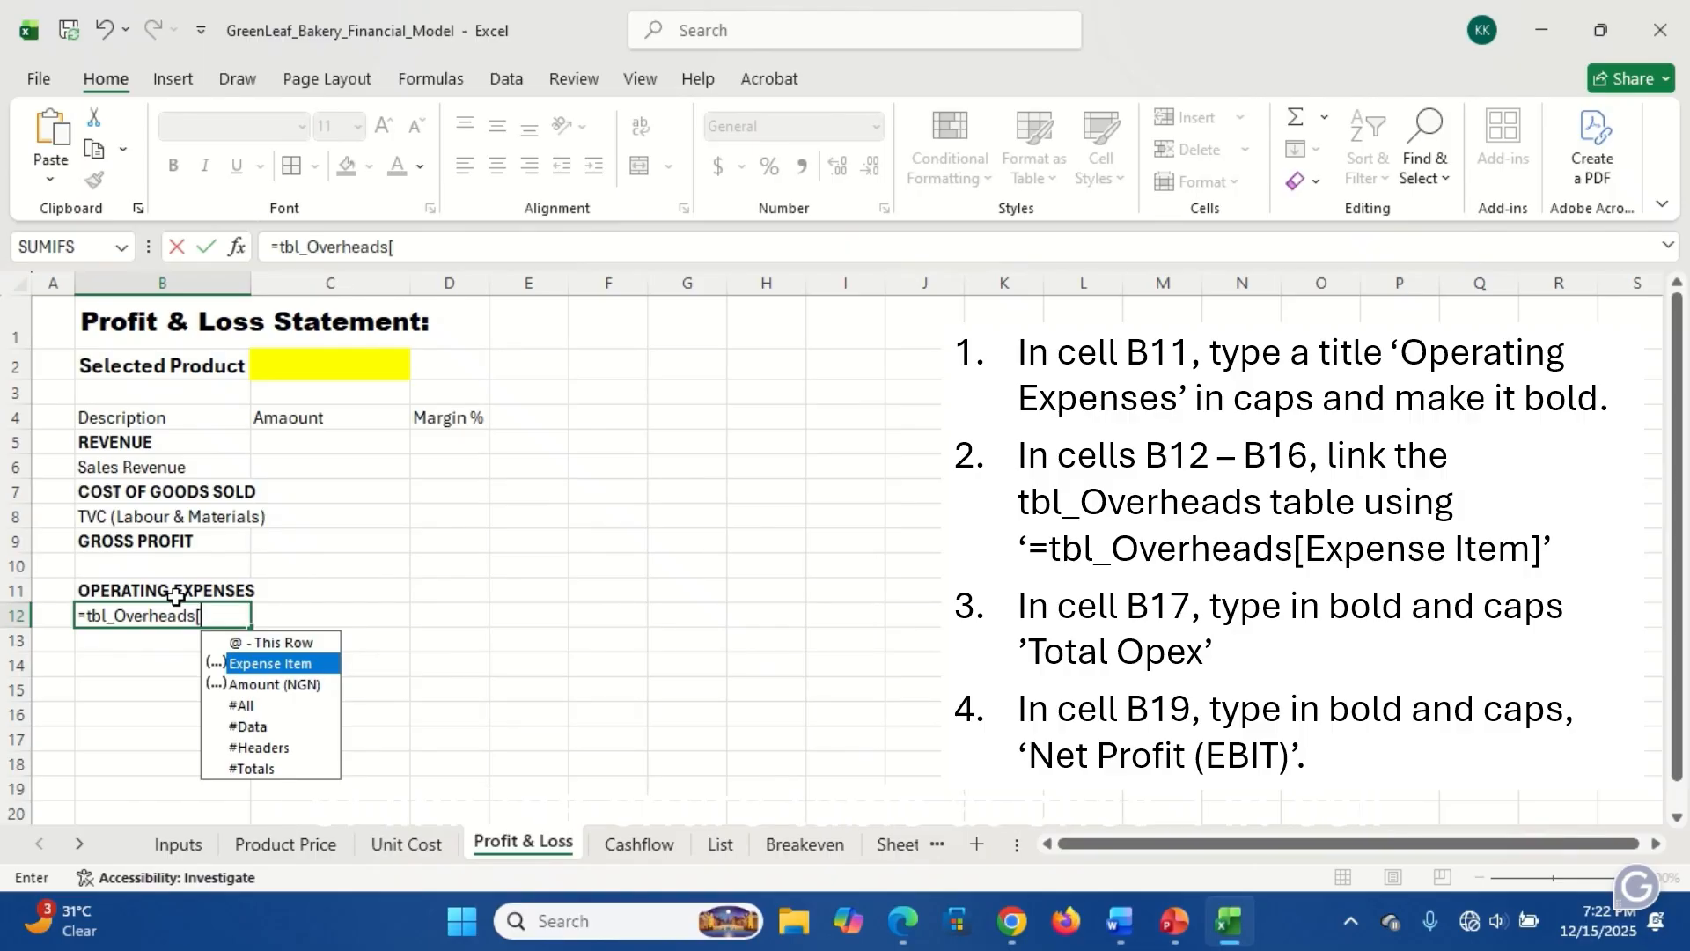
pyautogui.press('Tab')
pyautogui.write(']')
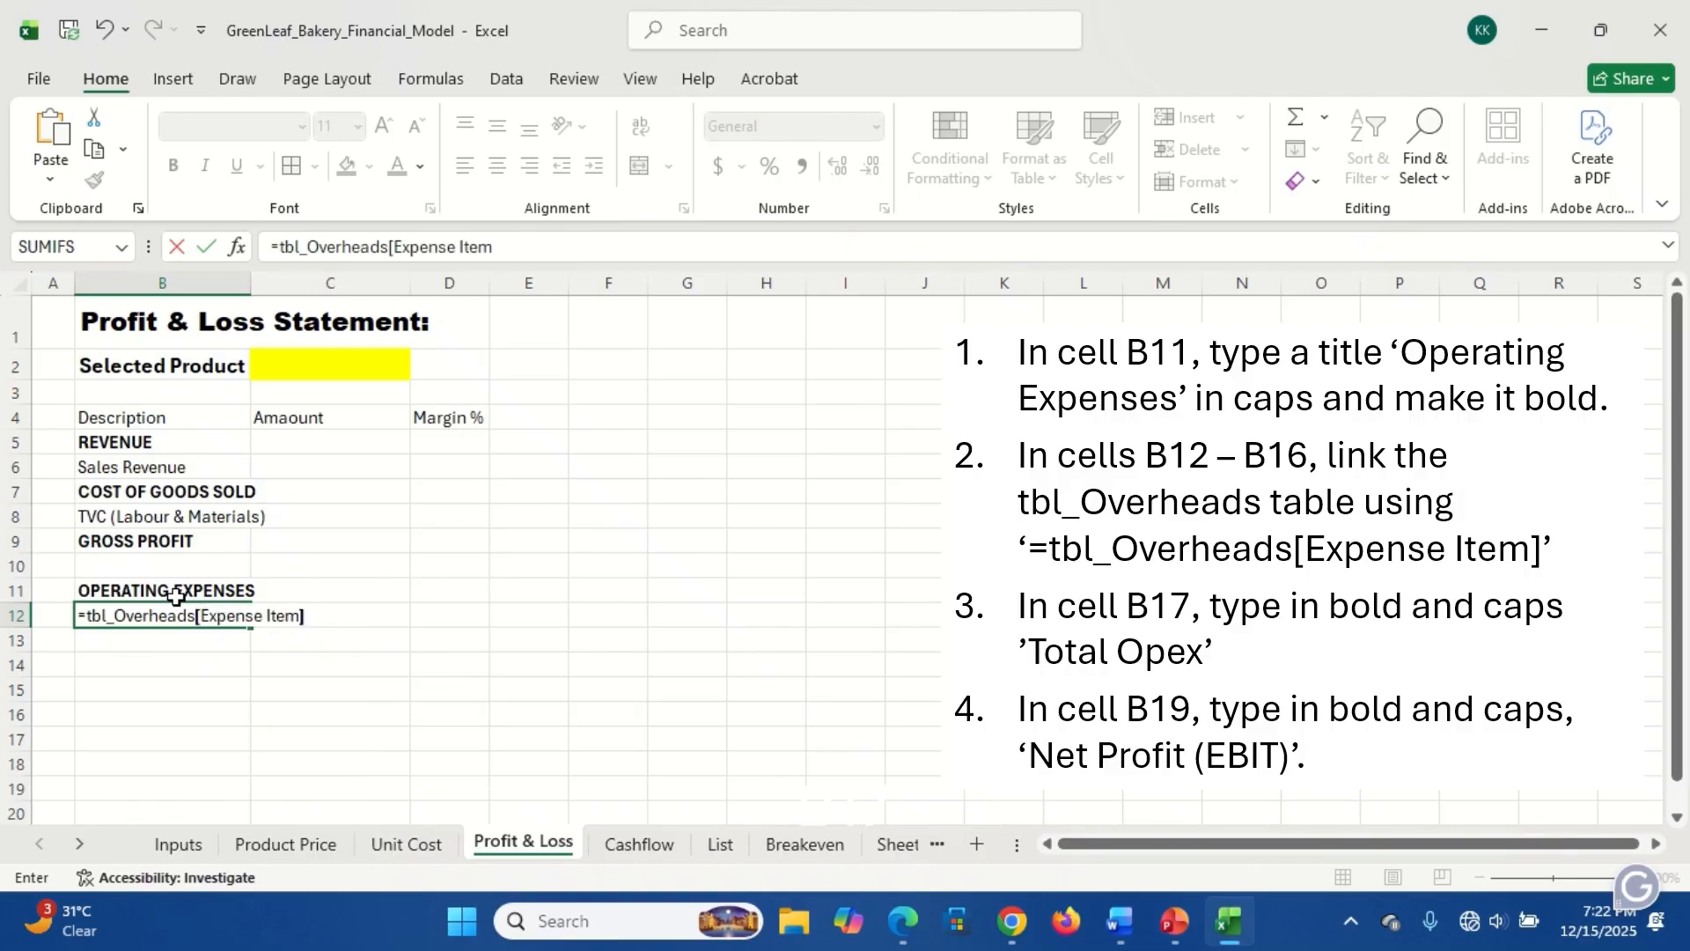
pyautogui.press('Return')
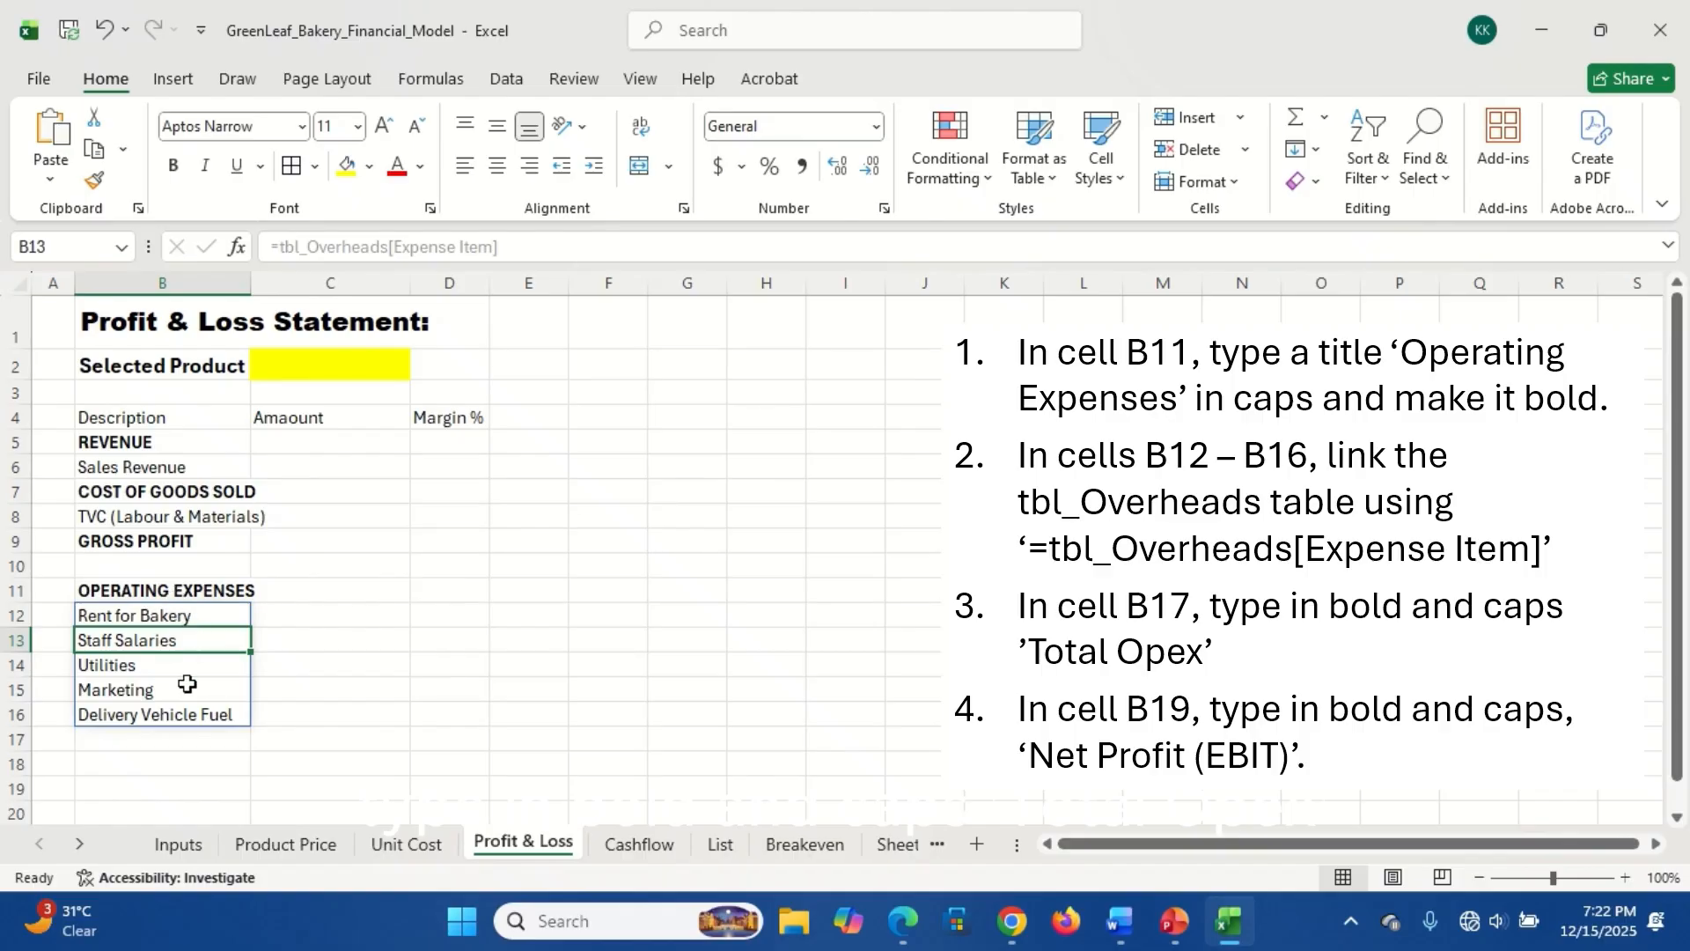
# - Enter the label TOTAL OPEX in cell B17, directly below the linked expense items, and make it bold
pyautogui.click(164, 742)
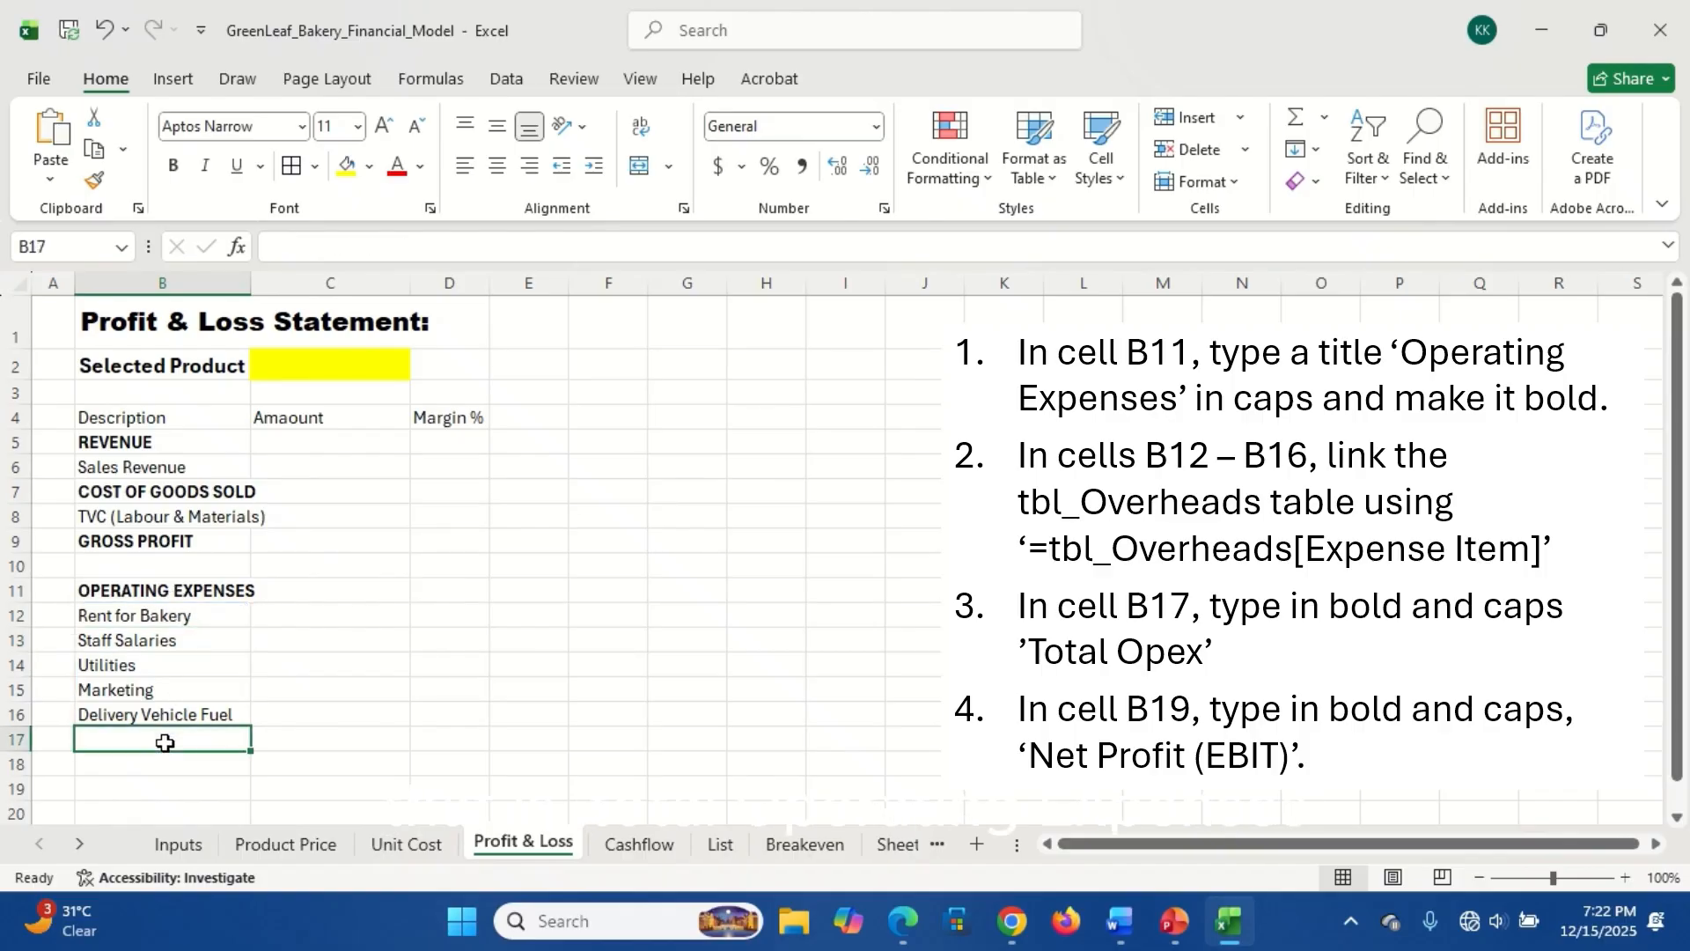
pyautogui.write('TOTAL')
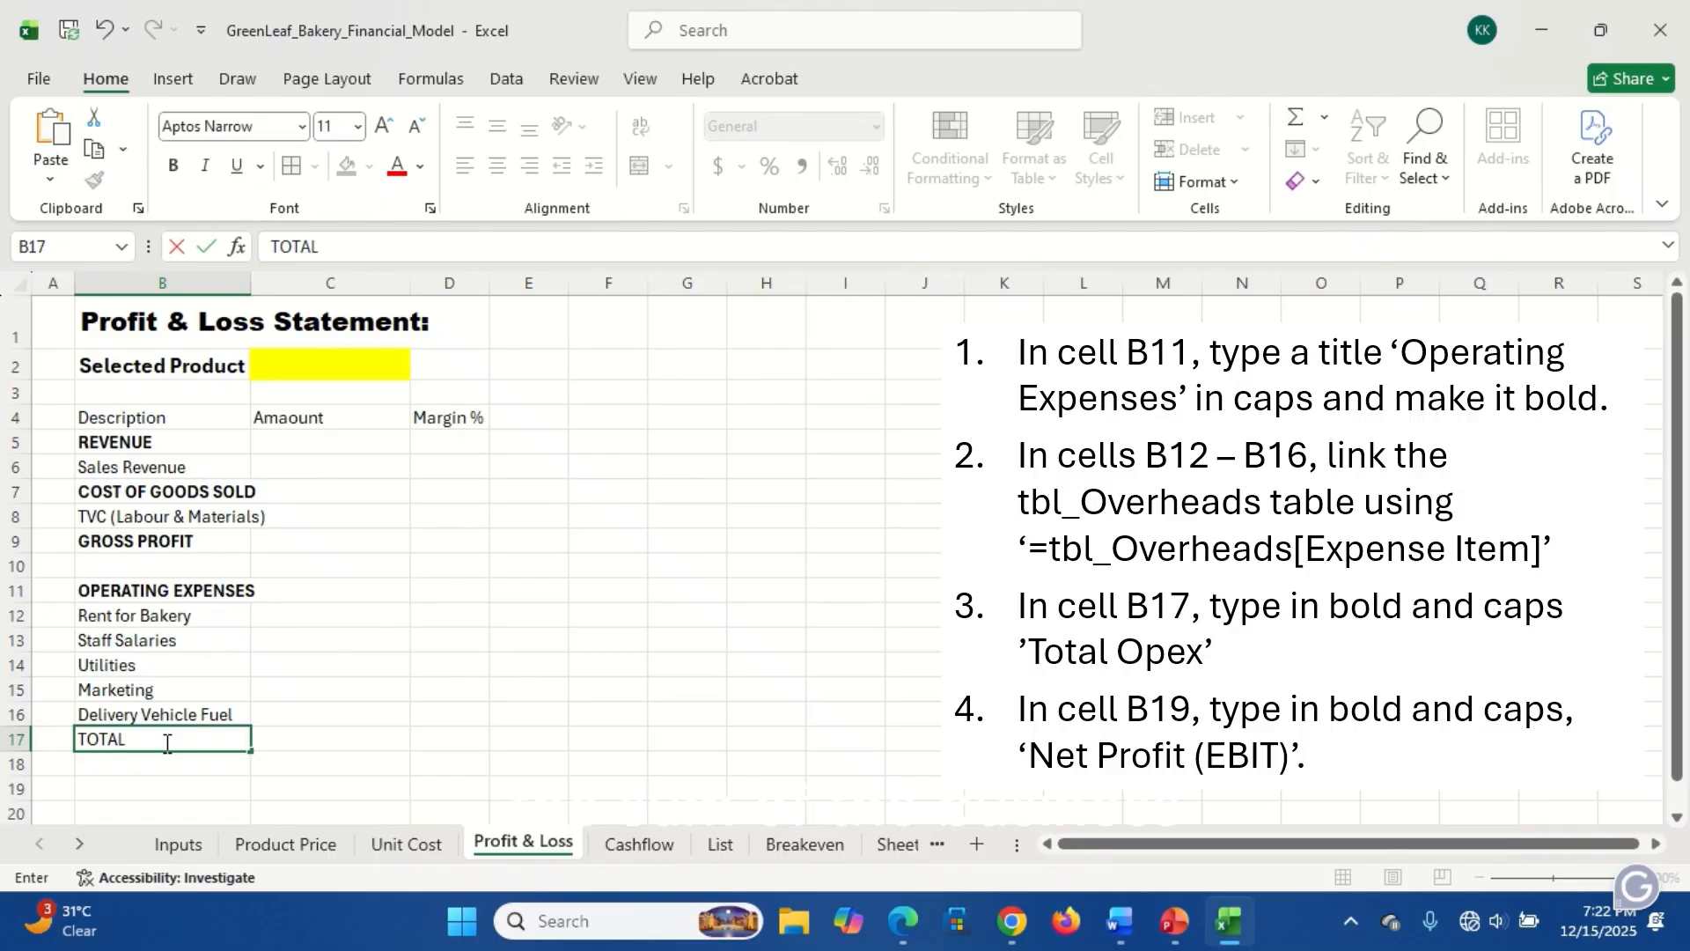
pyautogui.write(' oPEX')
pyautogui.press('BackSpace')
pyautogui.press('BackSpace')
pyautogui.press('BackSpace')
pyautogui.press('BackSpace')
pyautogui.write('OPEX')
pyautogui.press('Return')
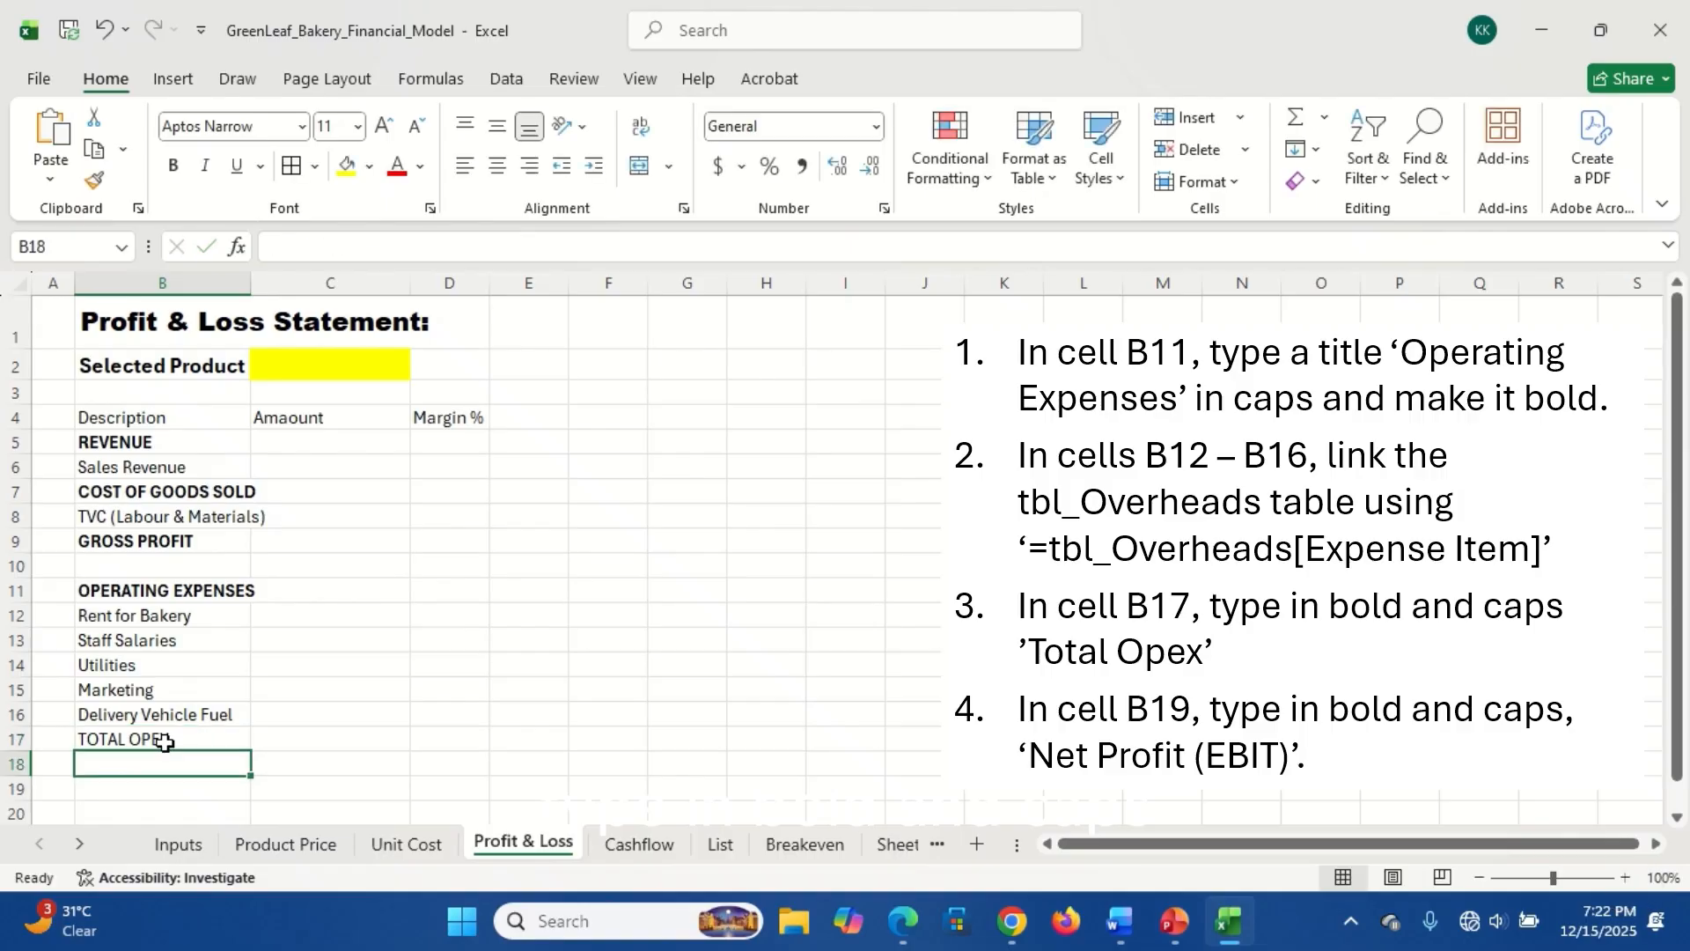
pyautogui.click(165, 741)
pyautogui.hotkey('ctrl', 'b')
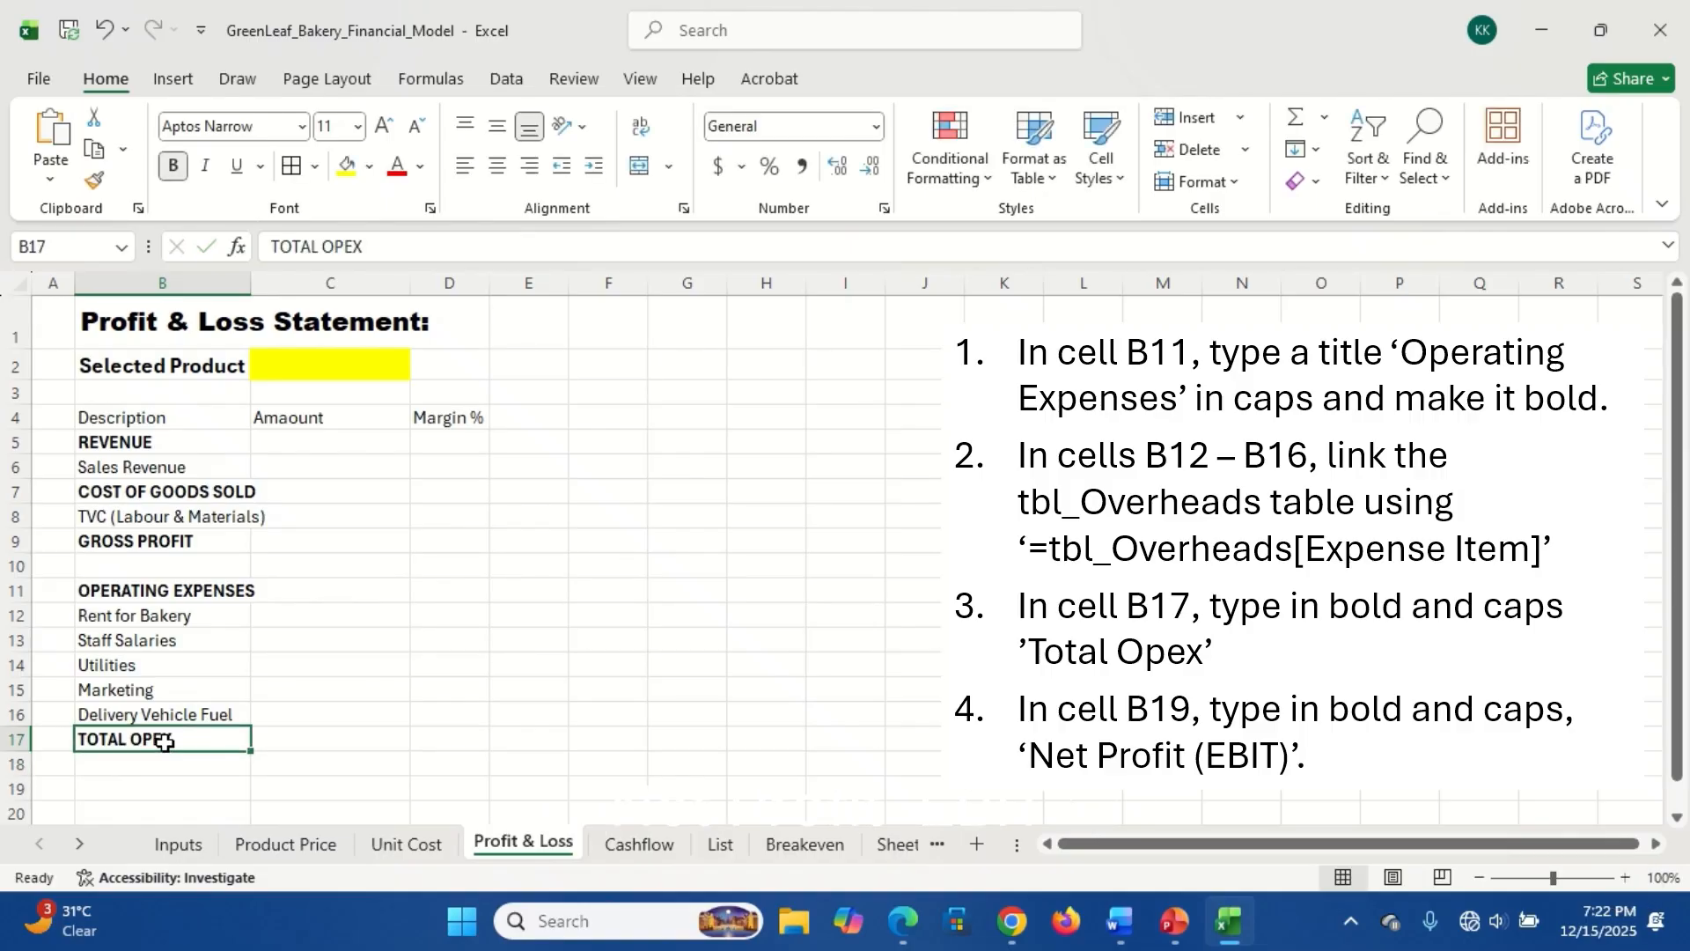
# - Enter the heading NET PROFIT (EBIT) in cell B19 and make it bold
pyautogui.press('Return')
pyautogui.press('Down')
pyautogui.write('NE')
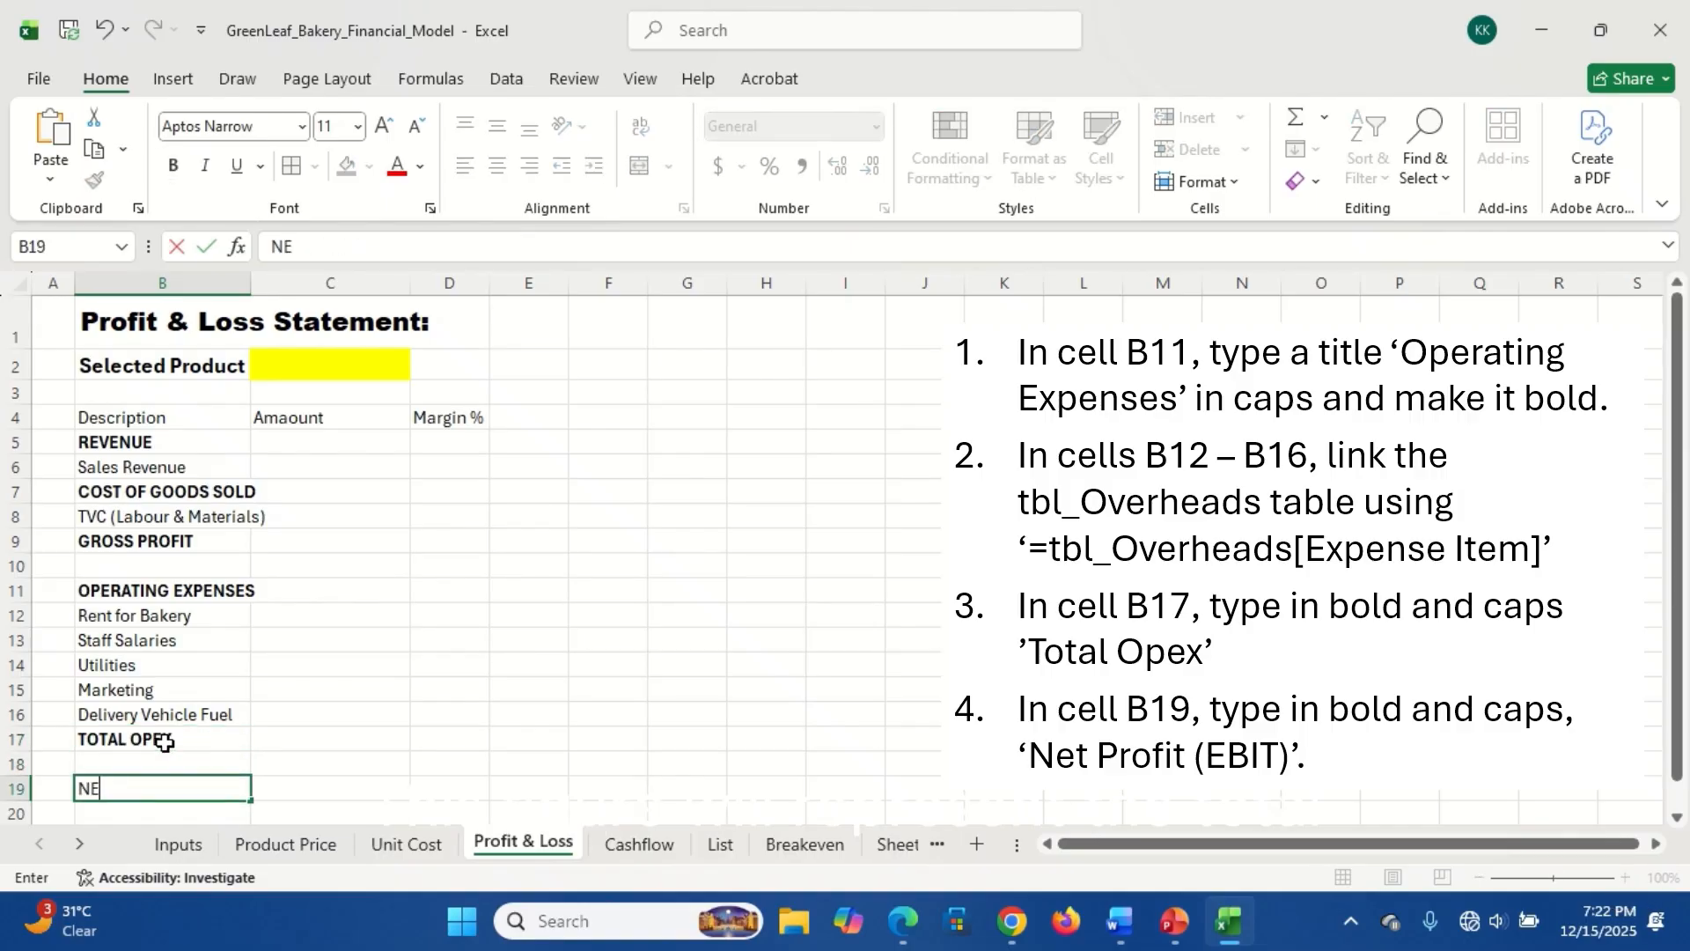
pyautogui.write('T PROF')
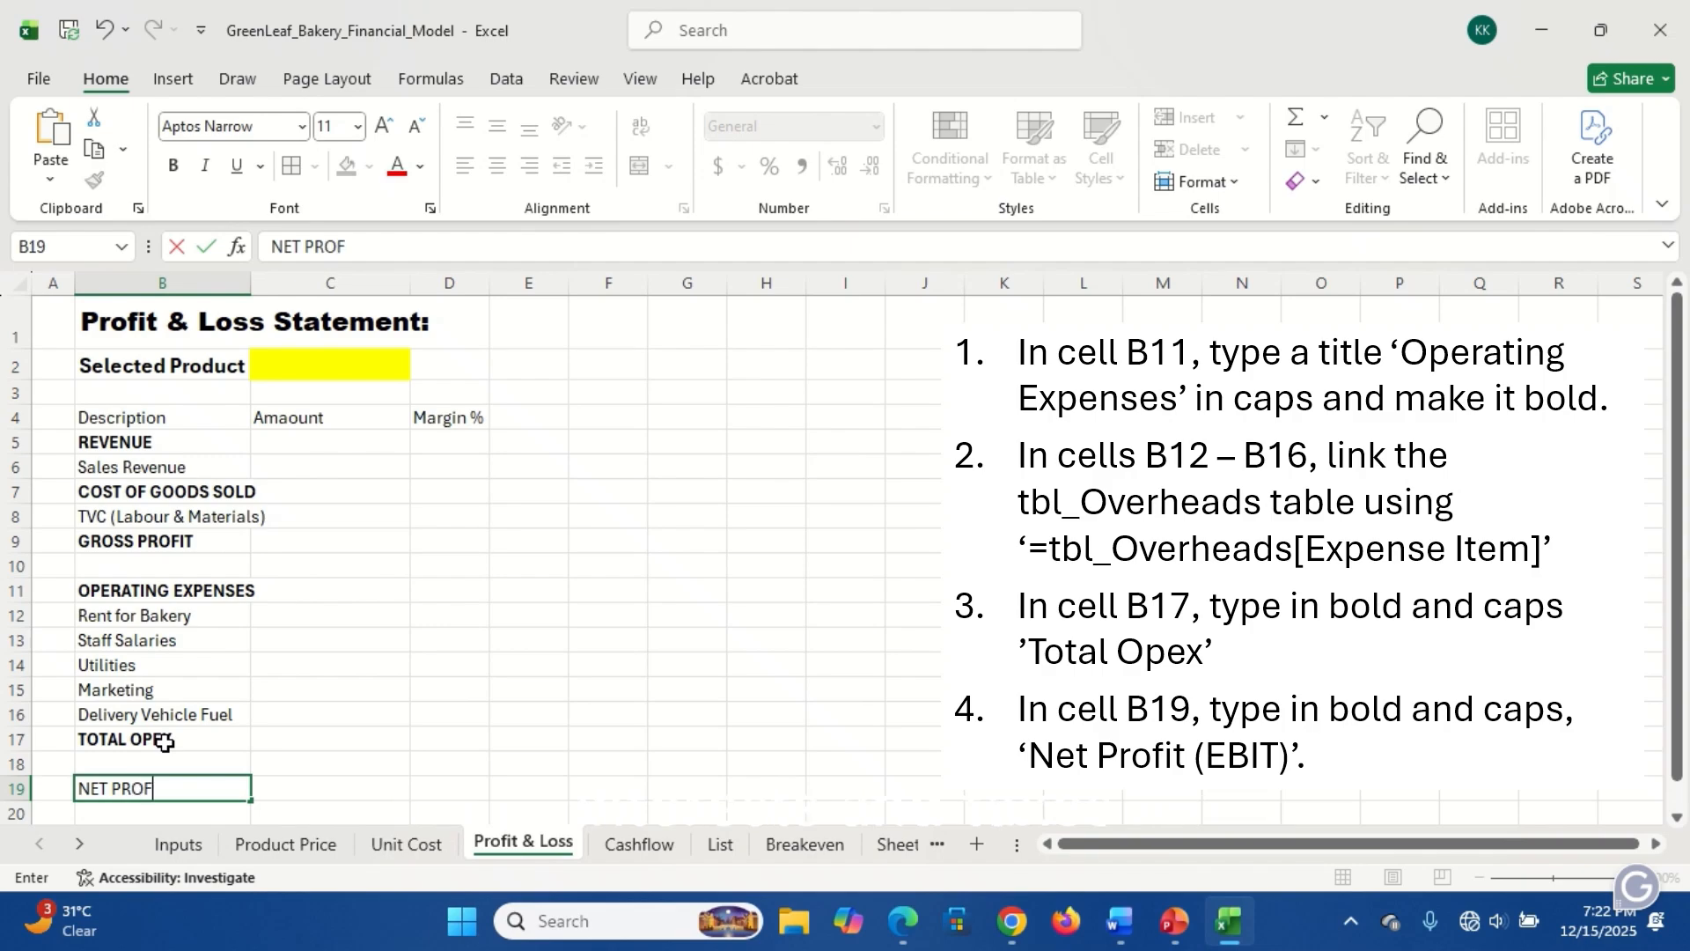
pyautogui.write('IT (EBIT)')
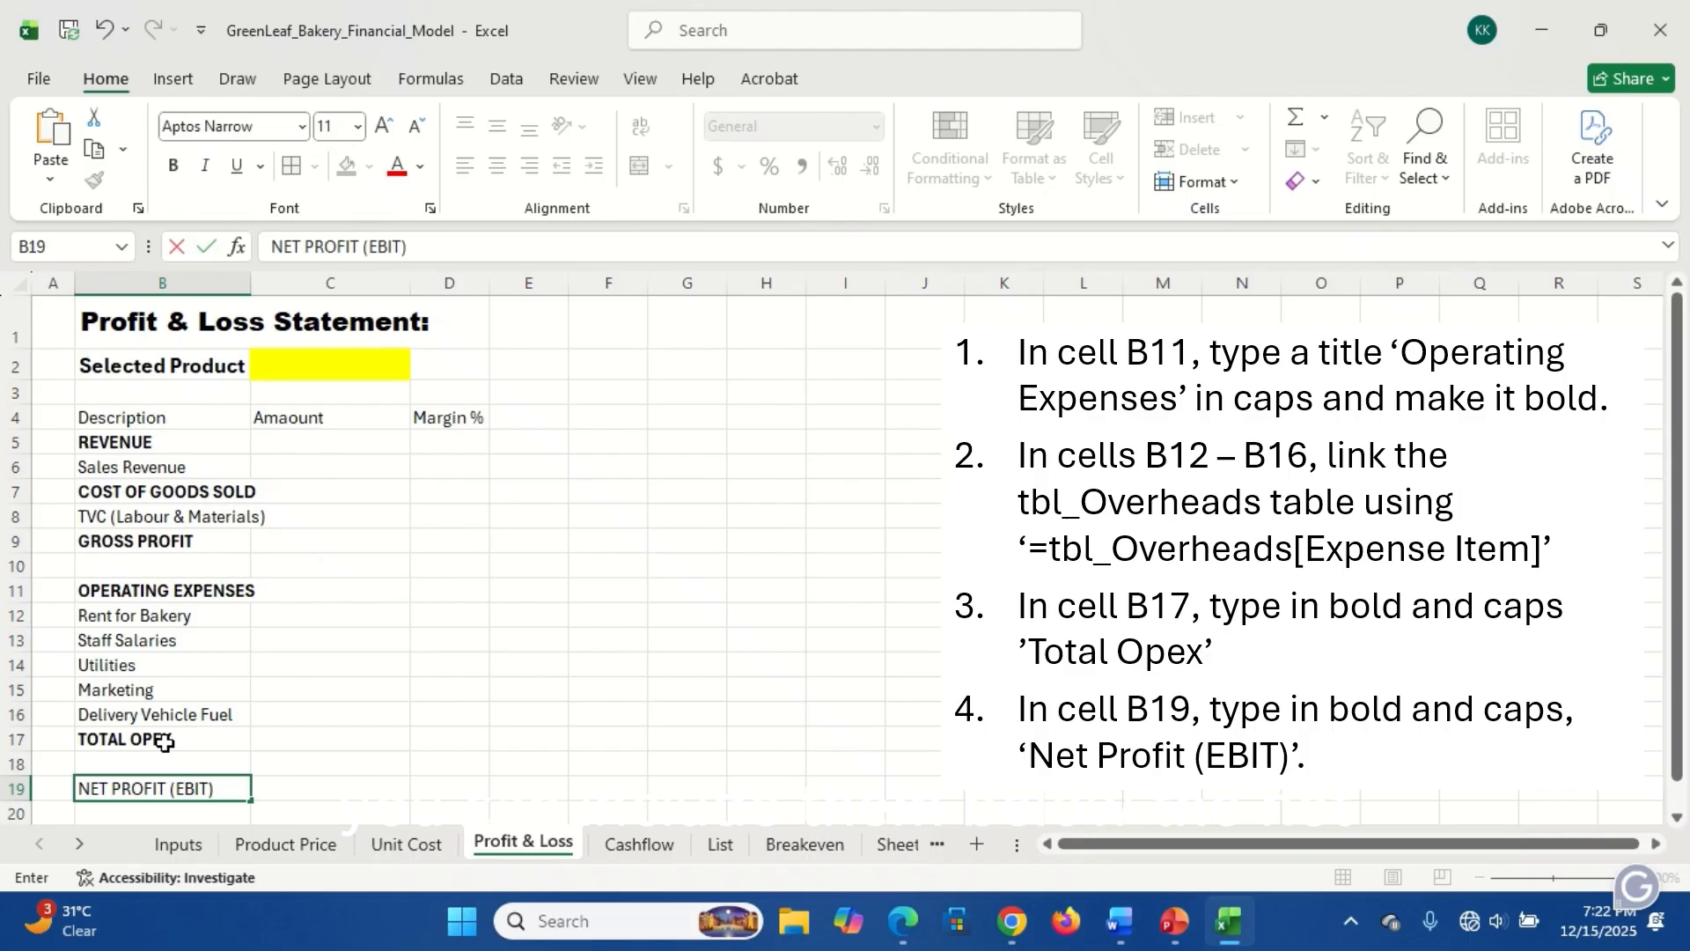
pyautogui.hotkey('ctrl', 'Return')
pyautogui.hotkey('ctrl', 'b')
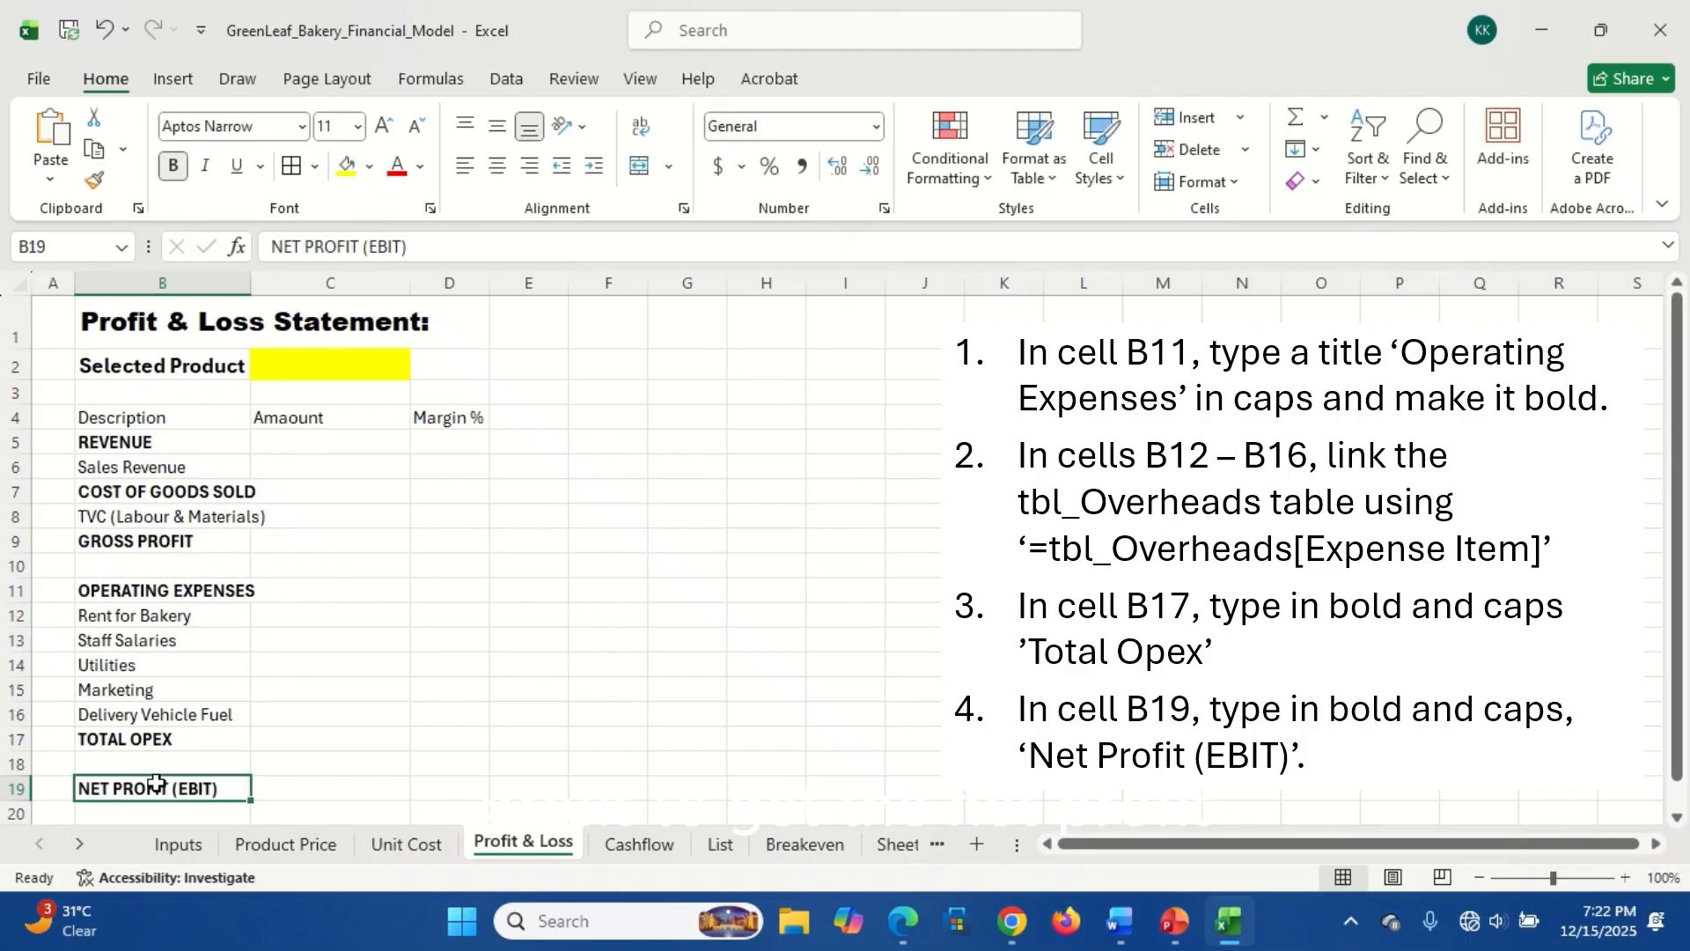
# - Set the font size of the whole statement range B4:D19 to 16
pyautogui.click(328, 741)
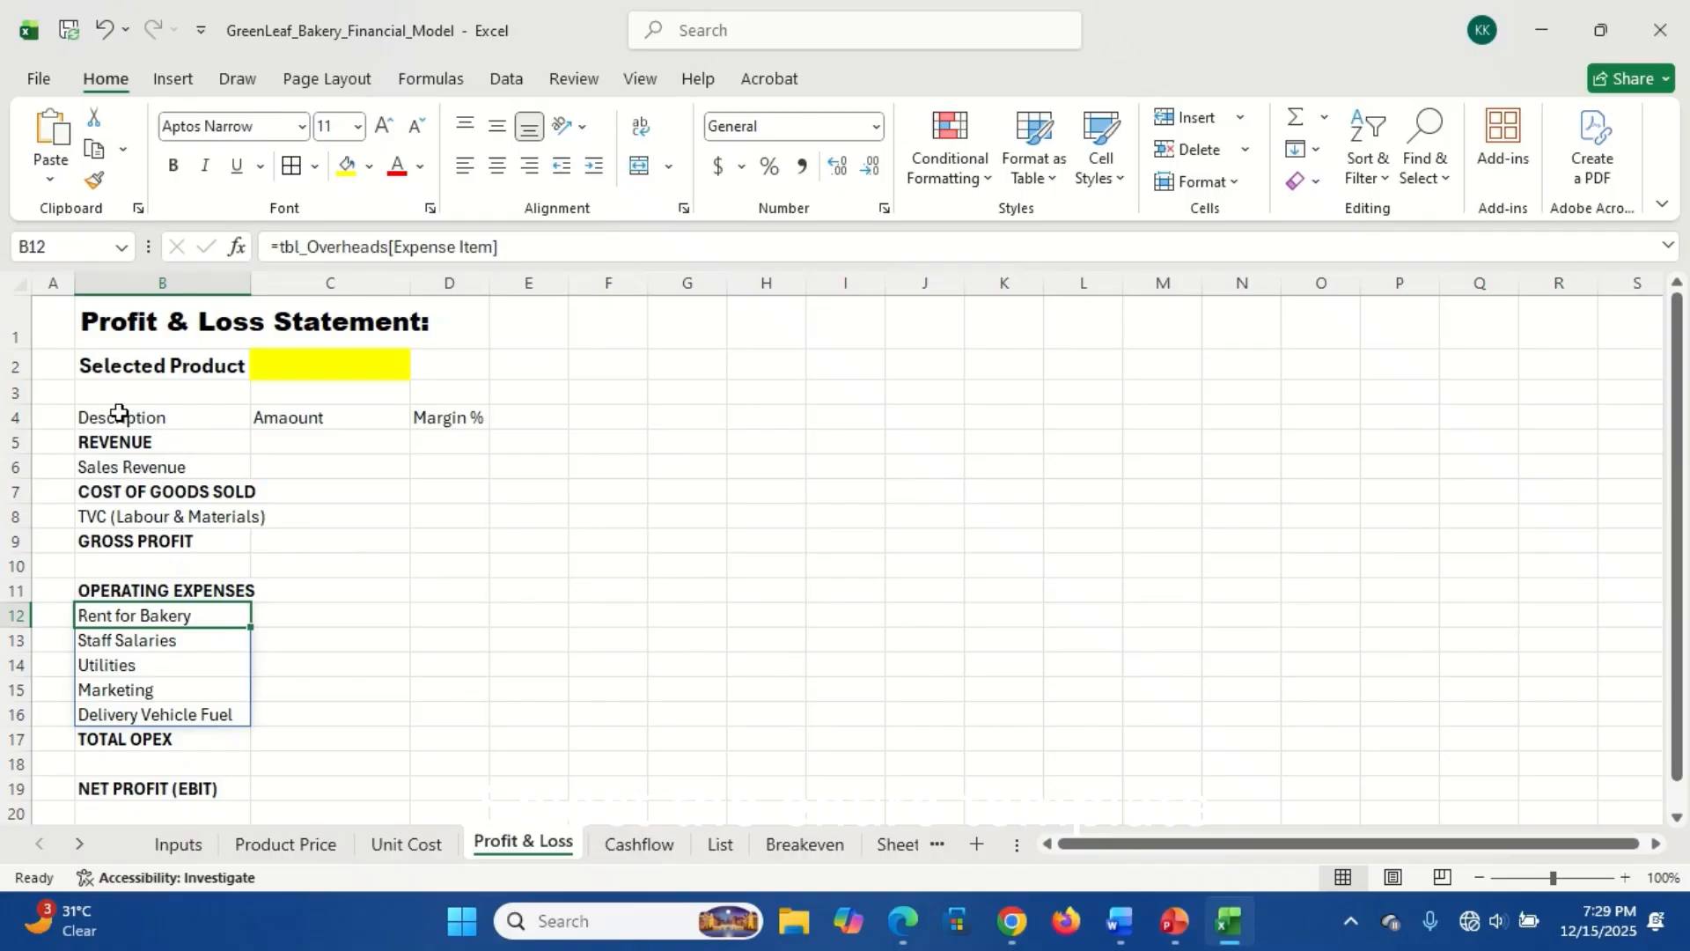
pyautogui.moveTo(119, 414); pyautogui.dragTo(462, 789)
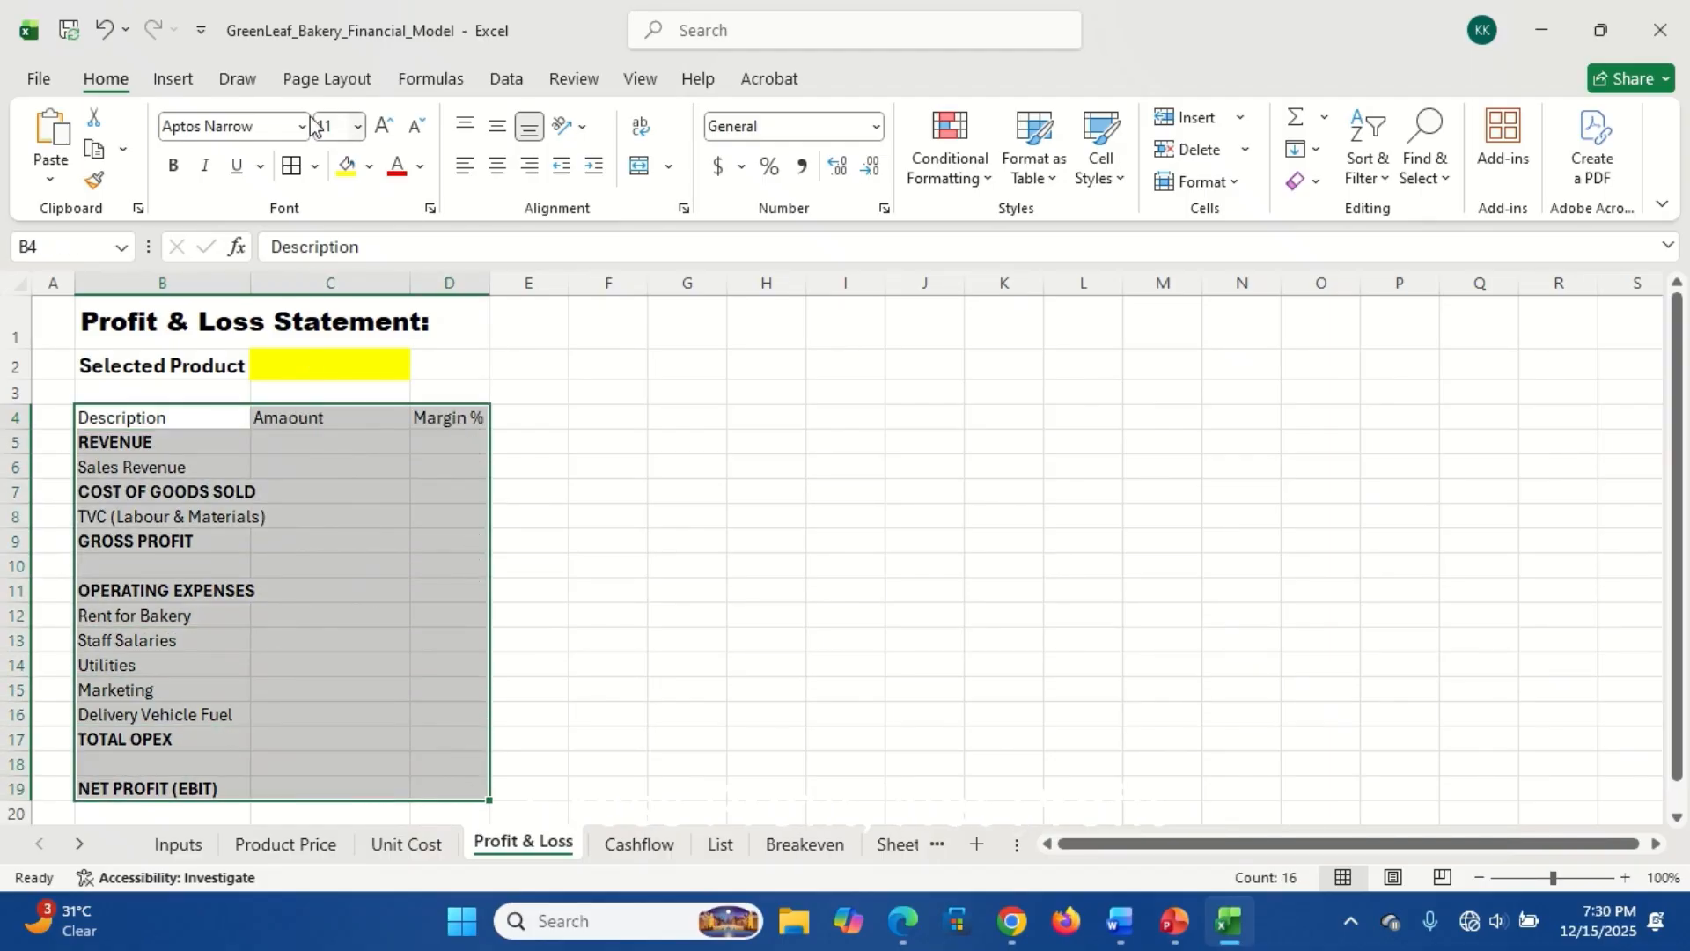
pyautogui.click(357, 125)
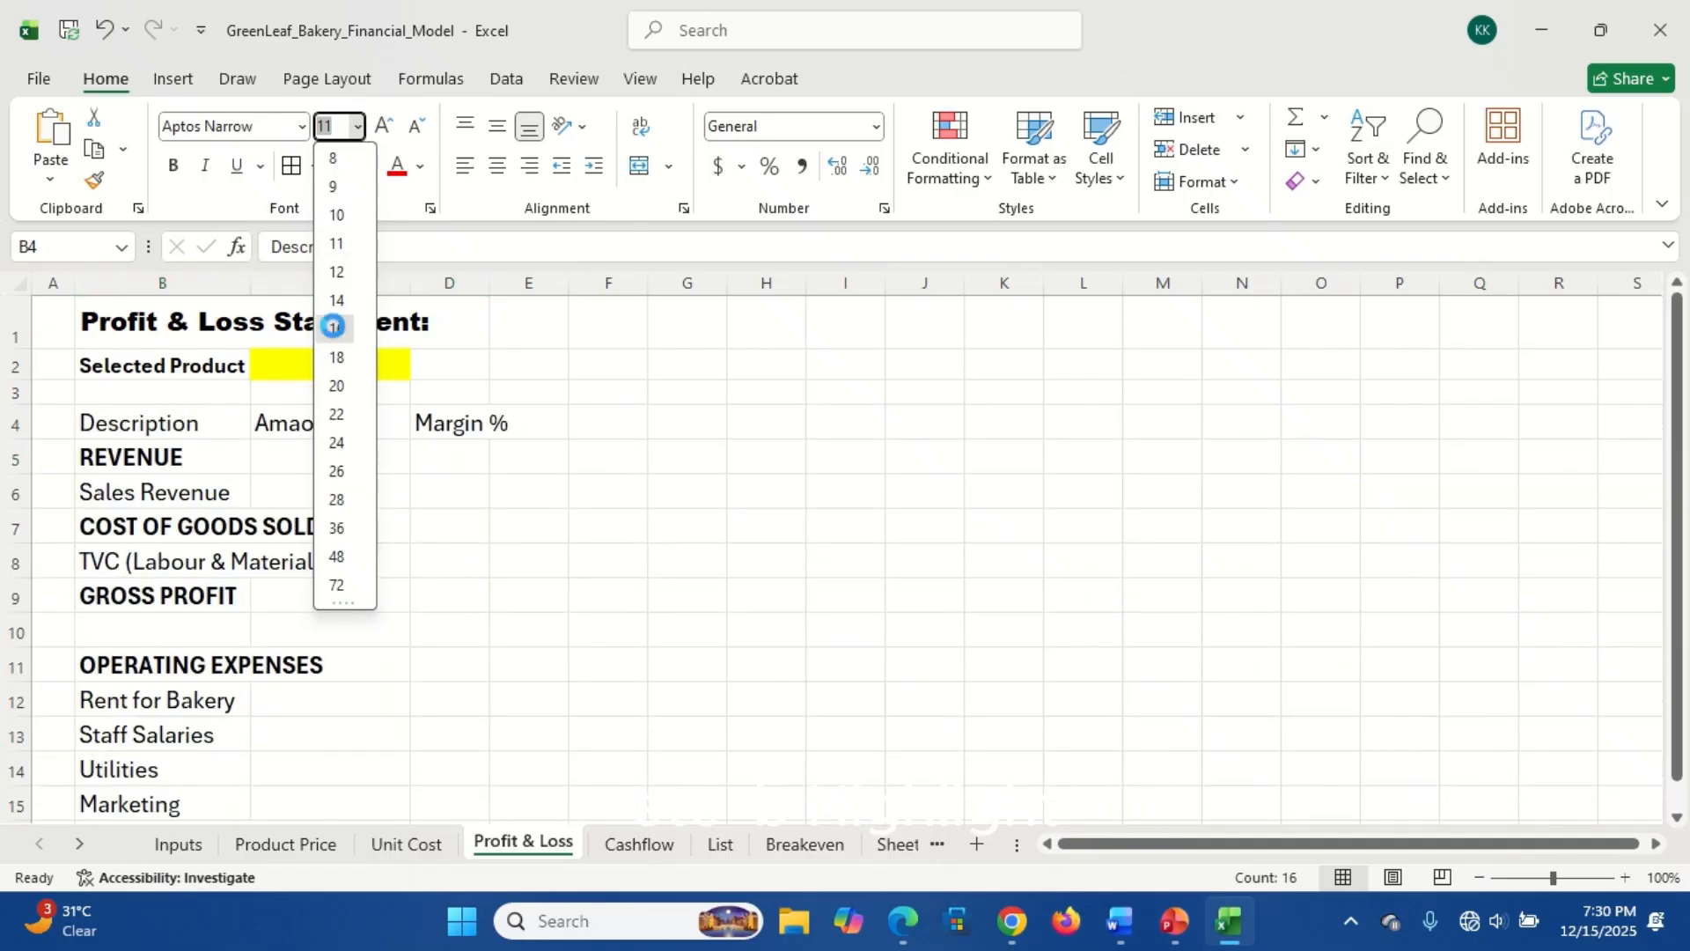
pyautogui.click(336, 329)
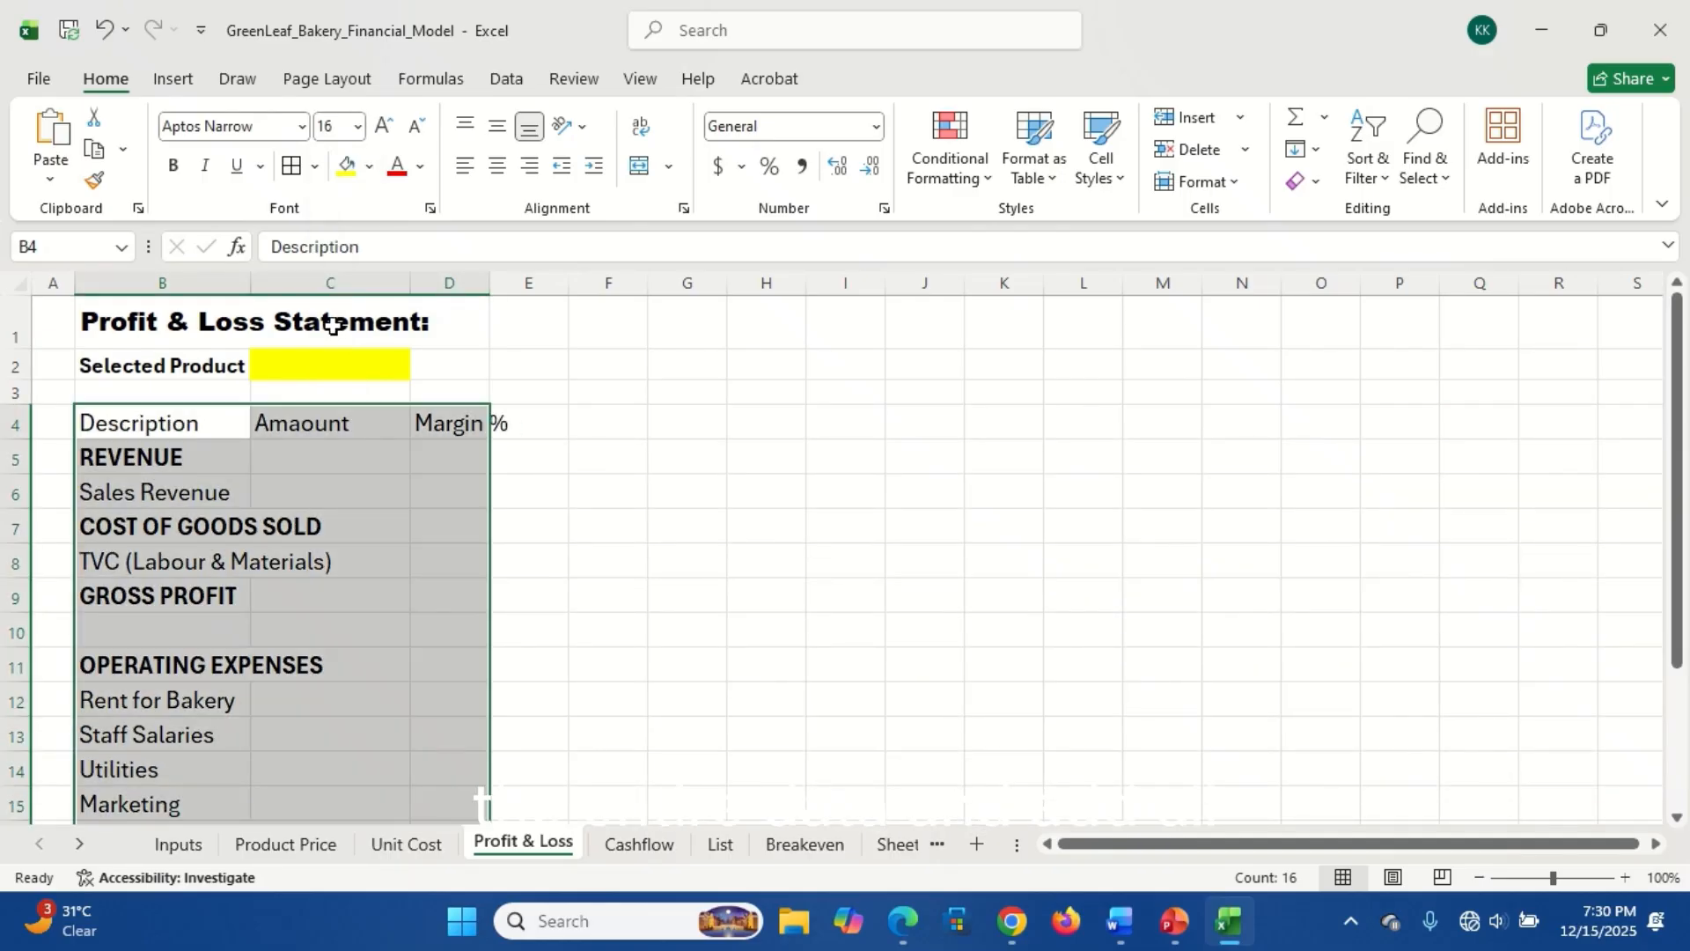
# - Correct the spelling of the heading in C4 to Amount and make the column headings in B4:D4 bold
pyautogui.doubleClick(313, 424)
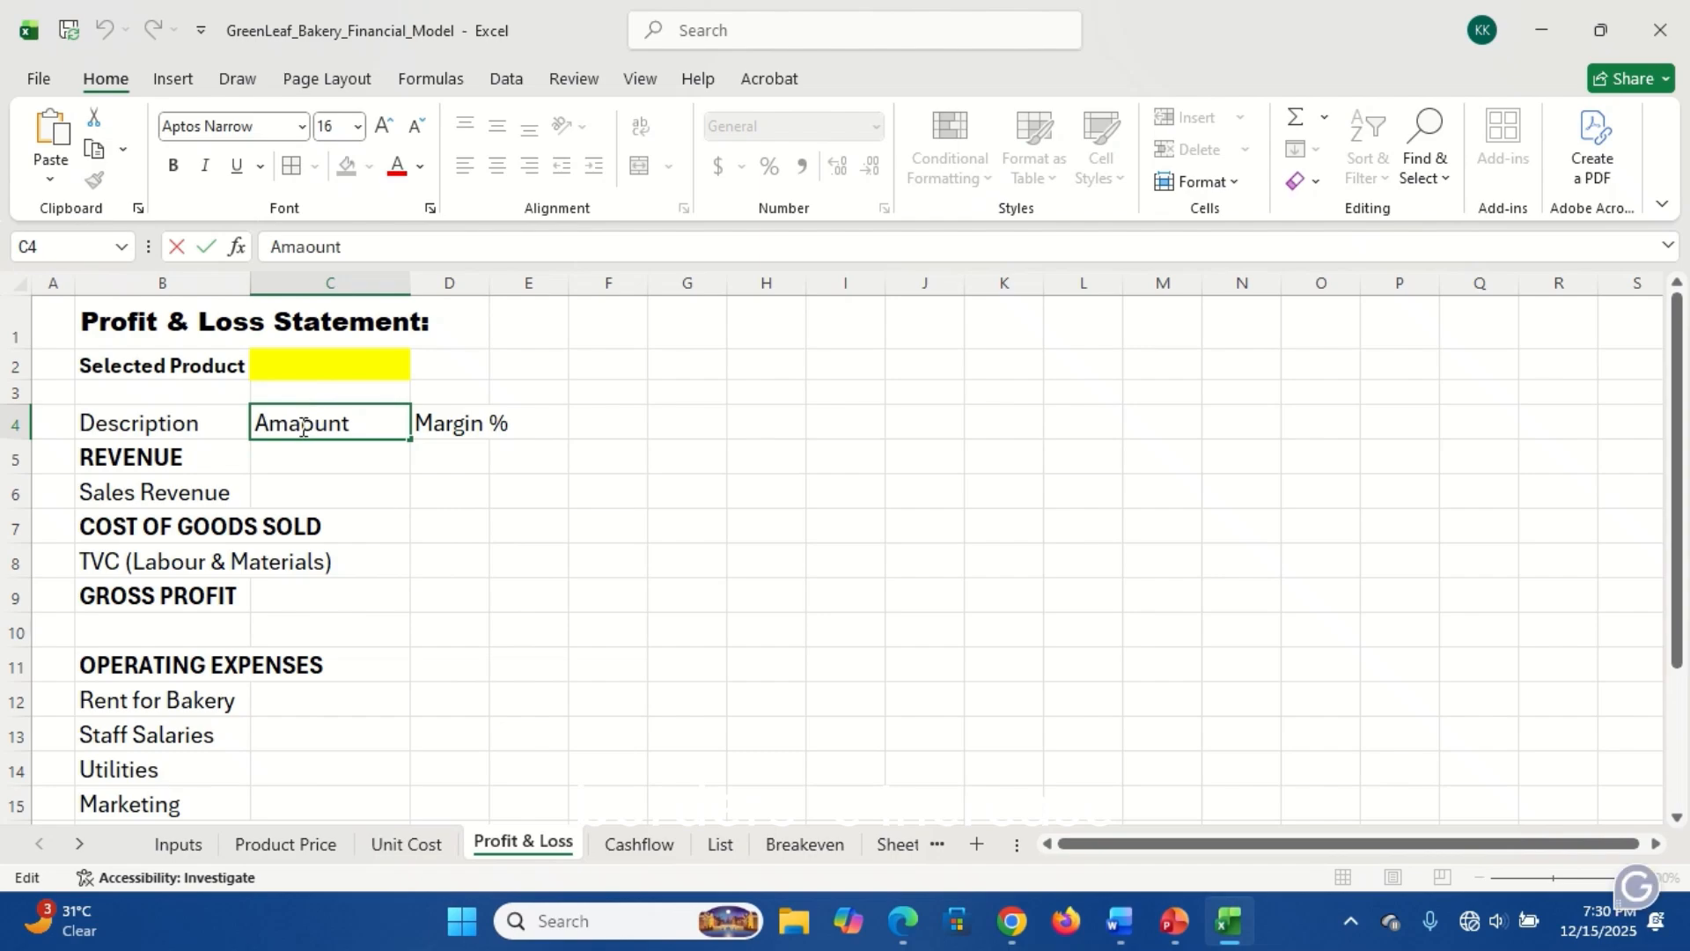
pyautogui.press('BackSpace')
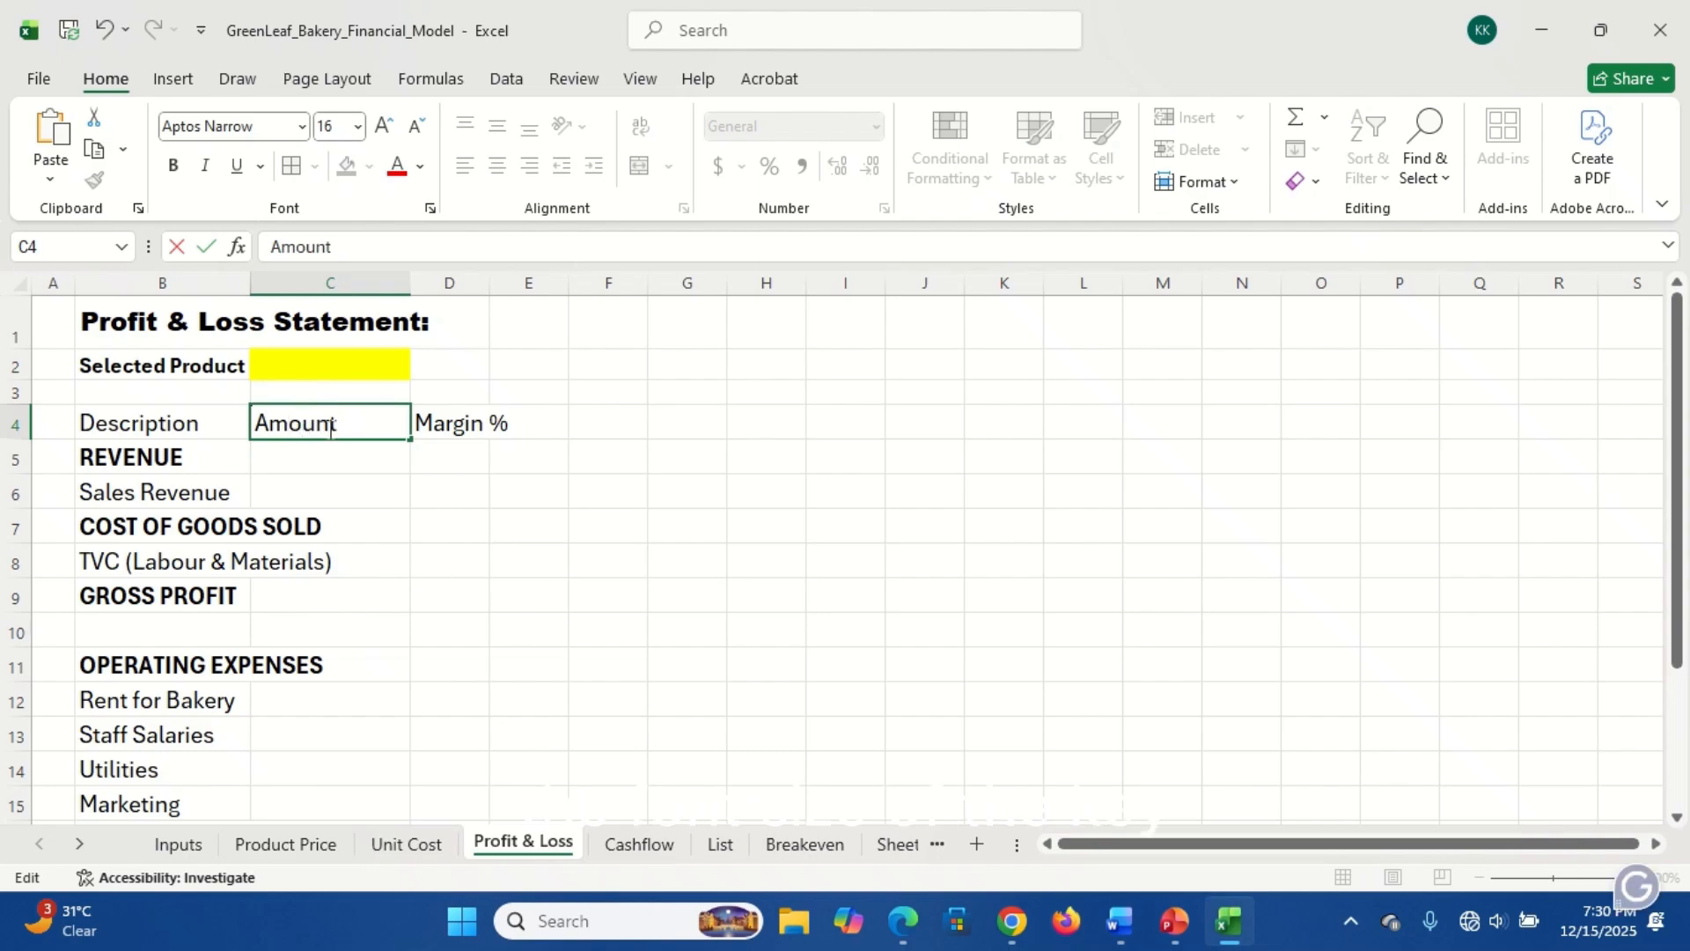
pyautogui.click(133, 423)
pyautogui.moveTo(292, 419); pyautogui.dragTo(469, 422)
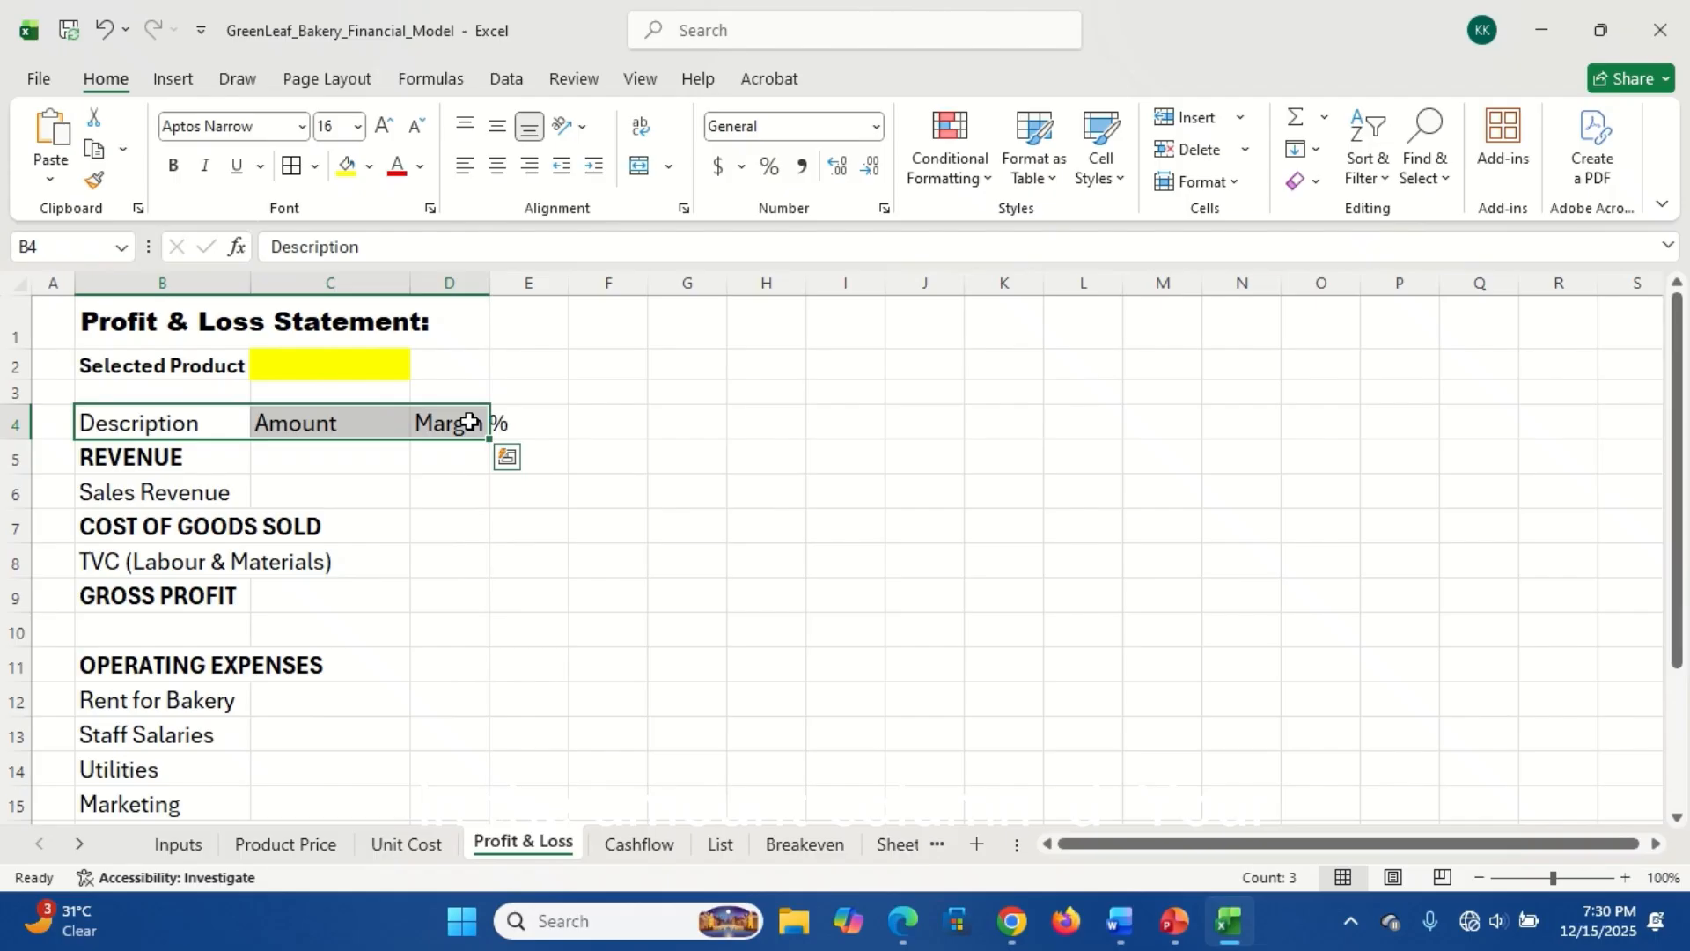
pyautogui.hotkey('ctrl', 'b')
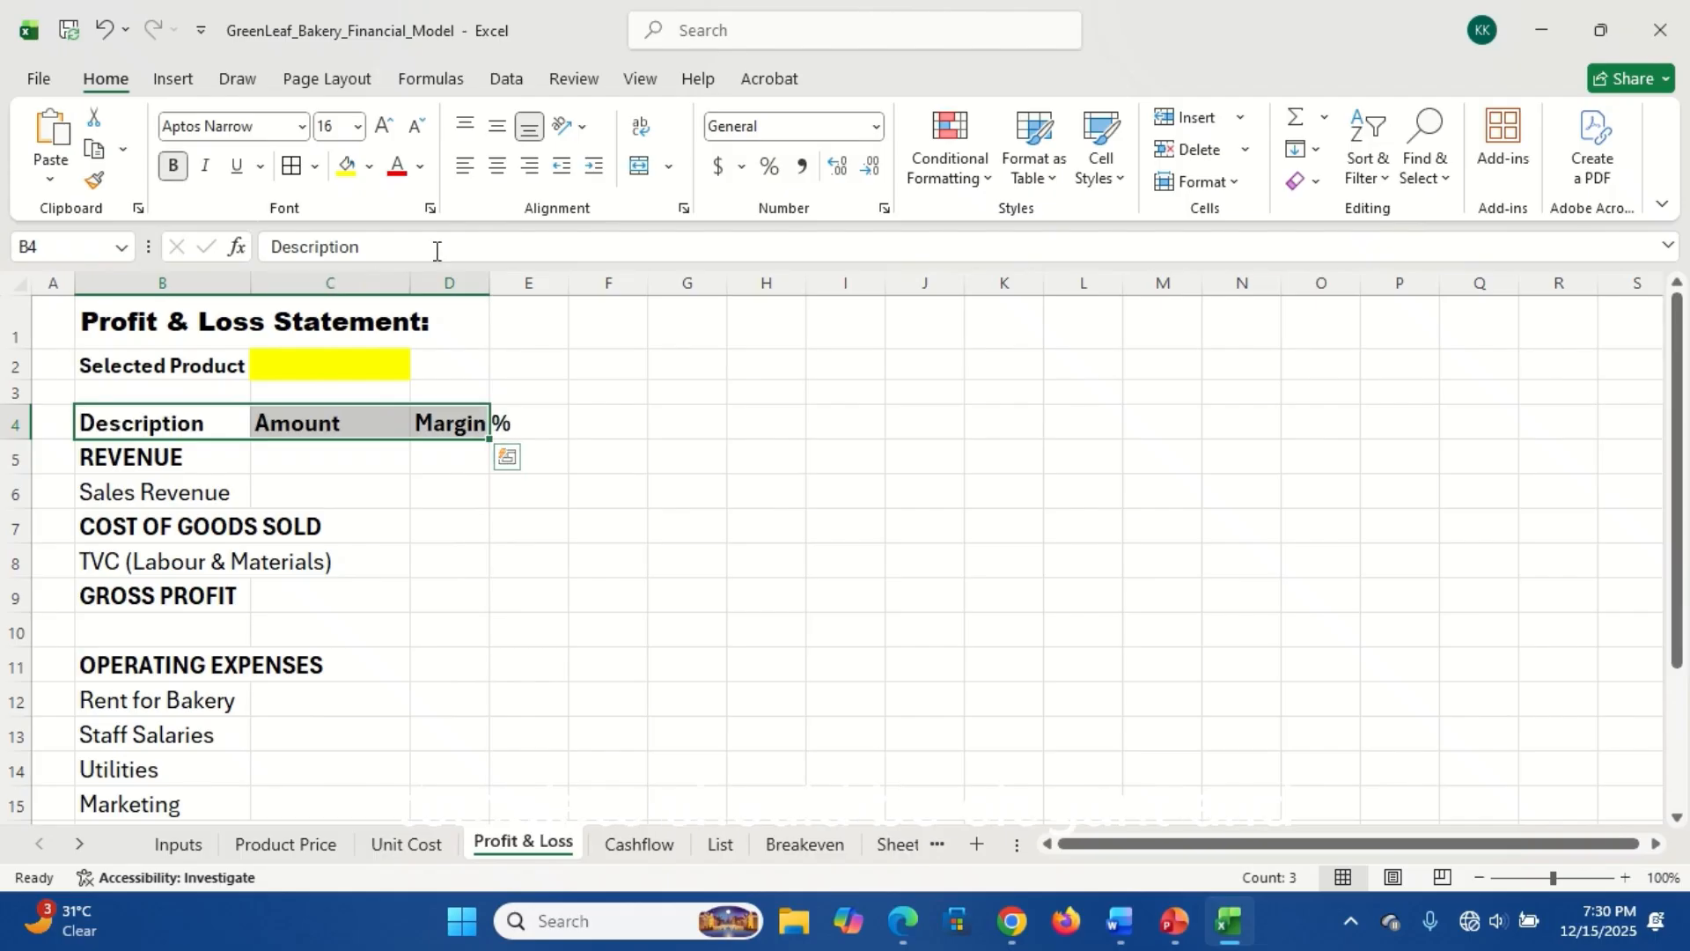
# - Widen columns D and B so that the Margin % heading and the description labels fit inside their columns
pyautogui.click(384, 419)
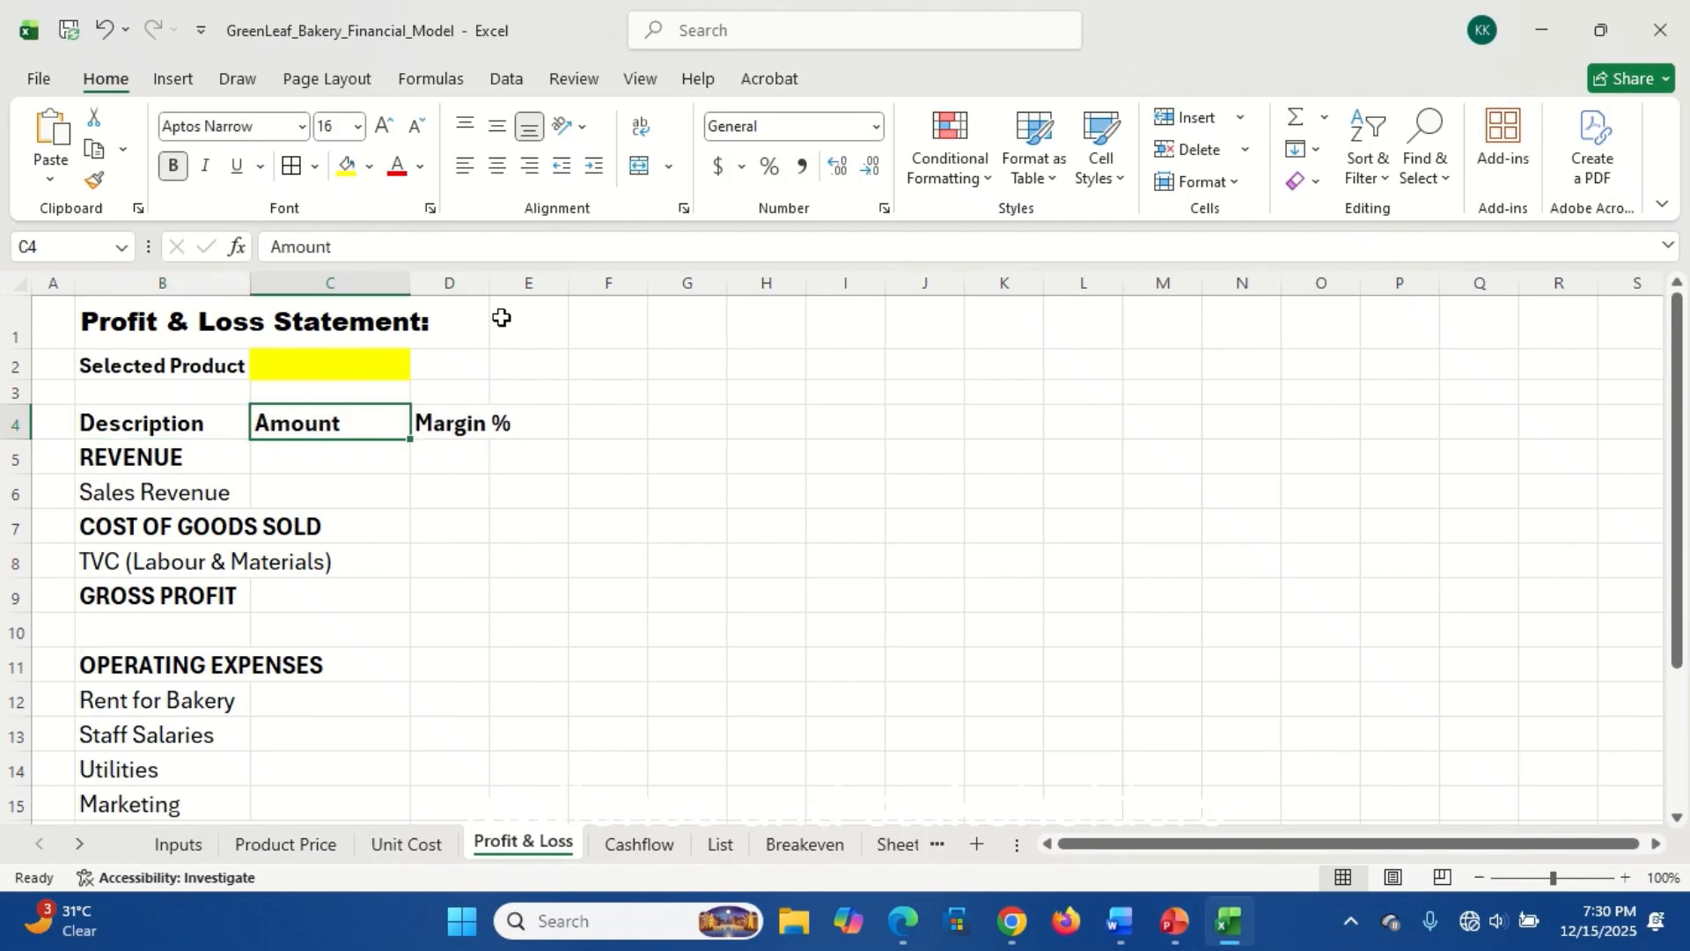
pyautogui.moveTo(492, 286); pyautogui.dragTo(569, 286)
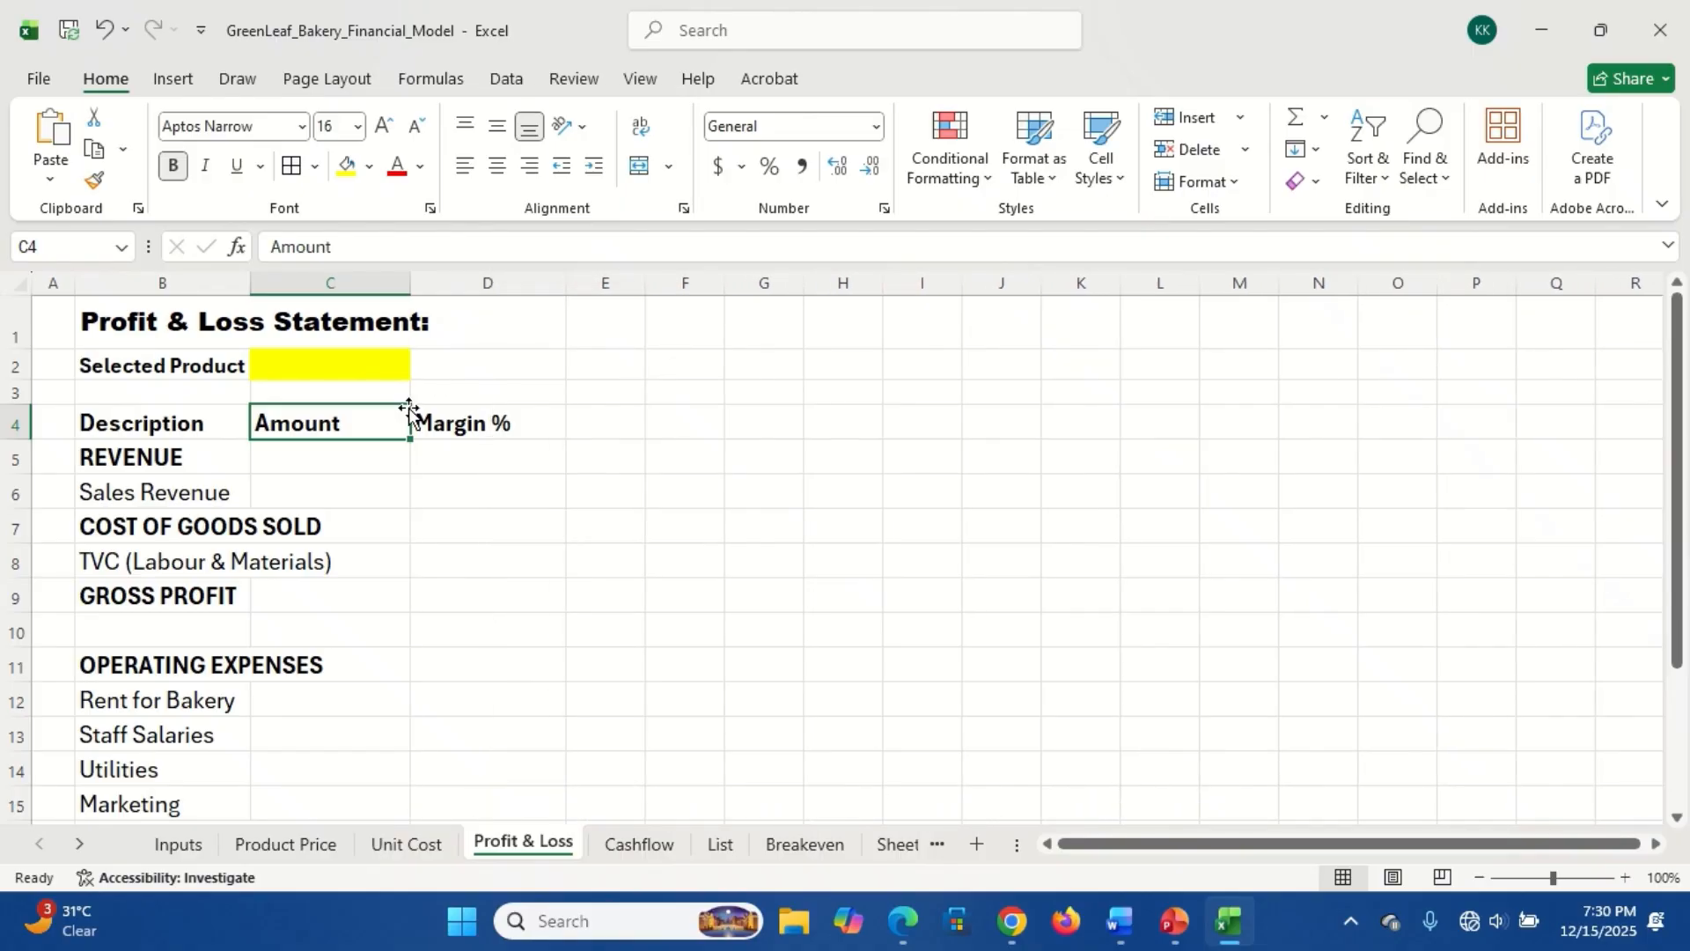
pyautogui.click(133, 426)
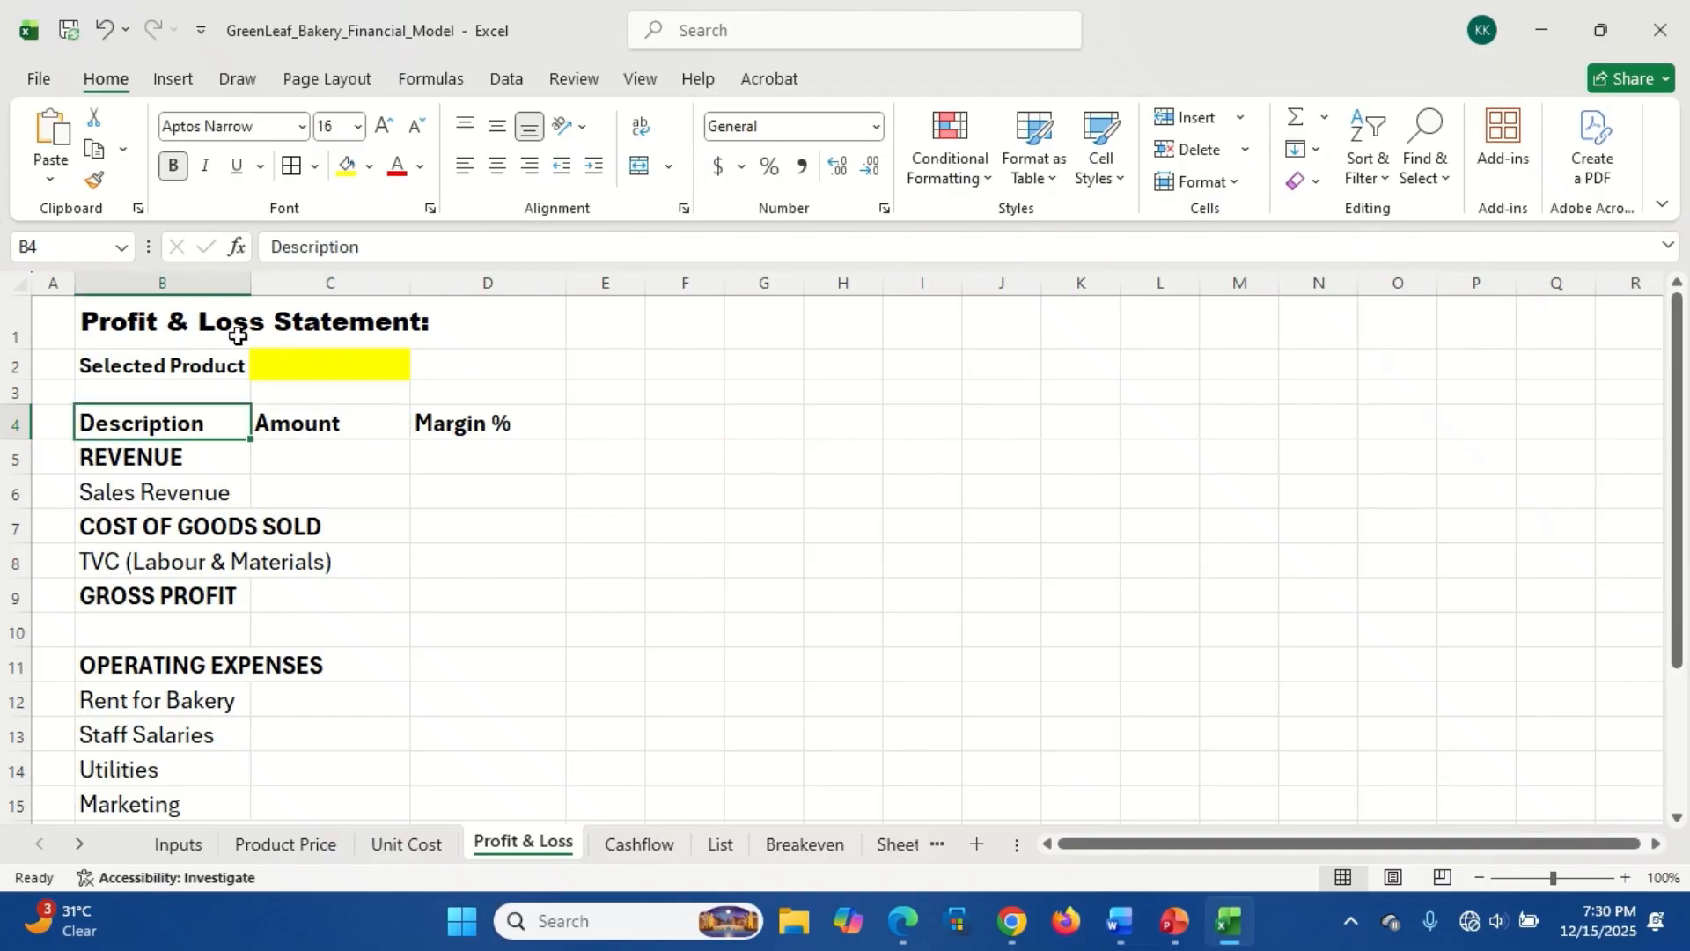
pyautogui.moveTo(250, 287); pyautogui.dragTo(402, 300)
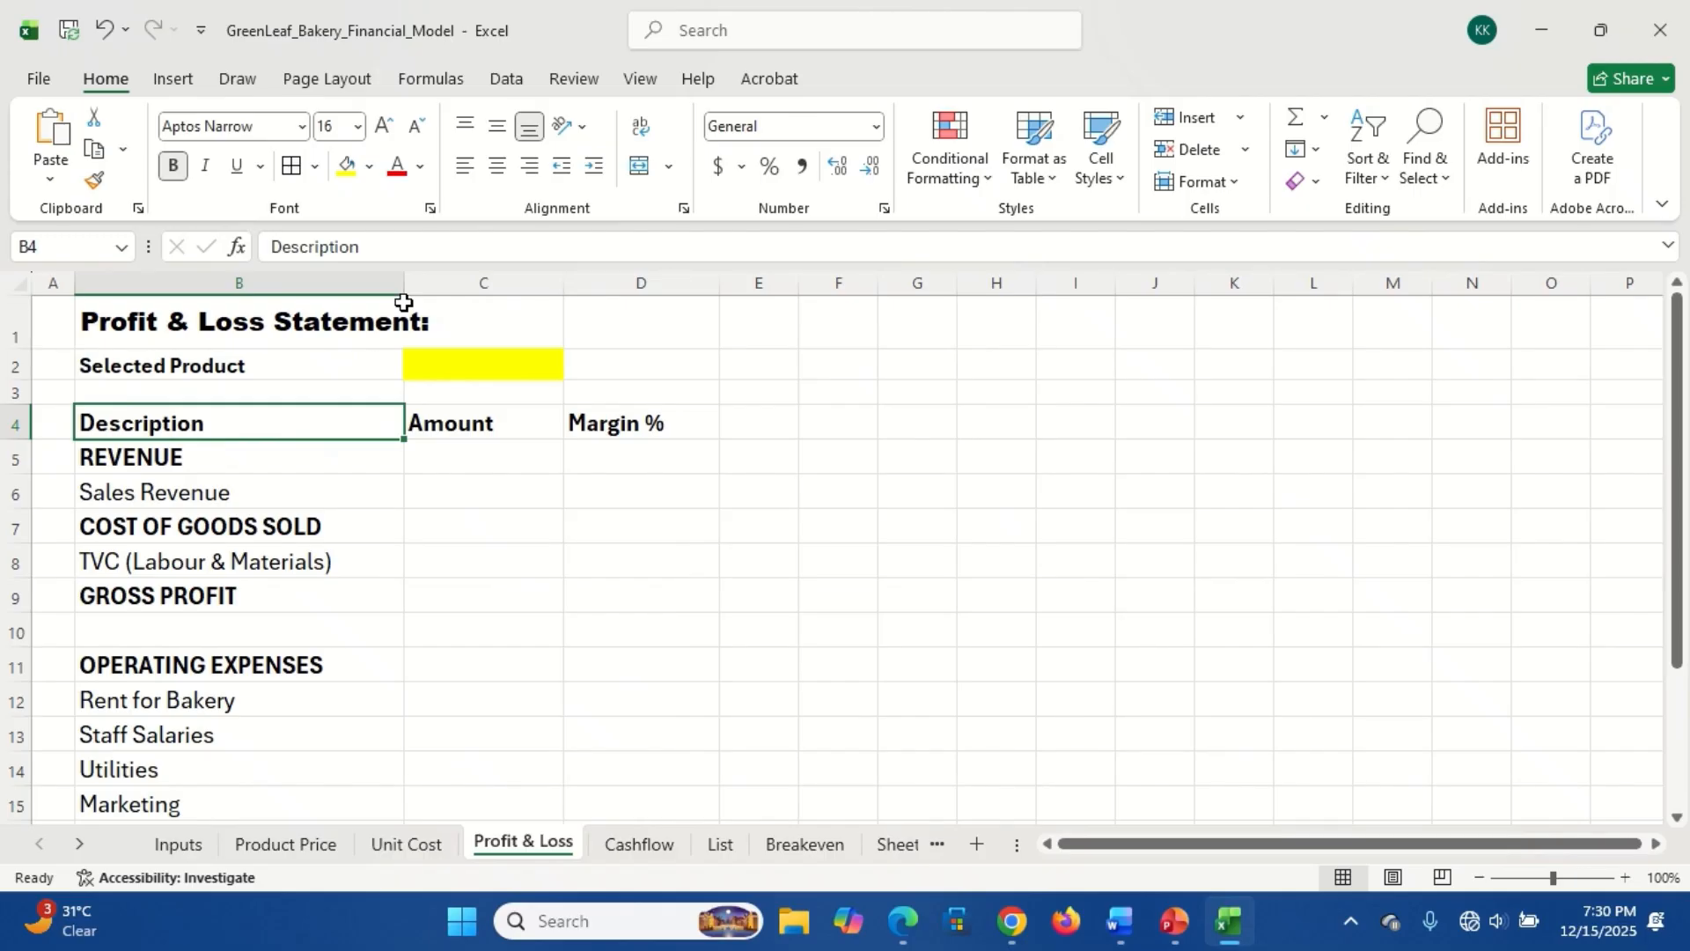
pyautogui.click(182, 492)
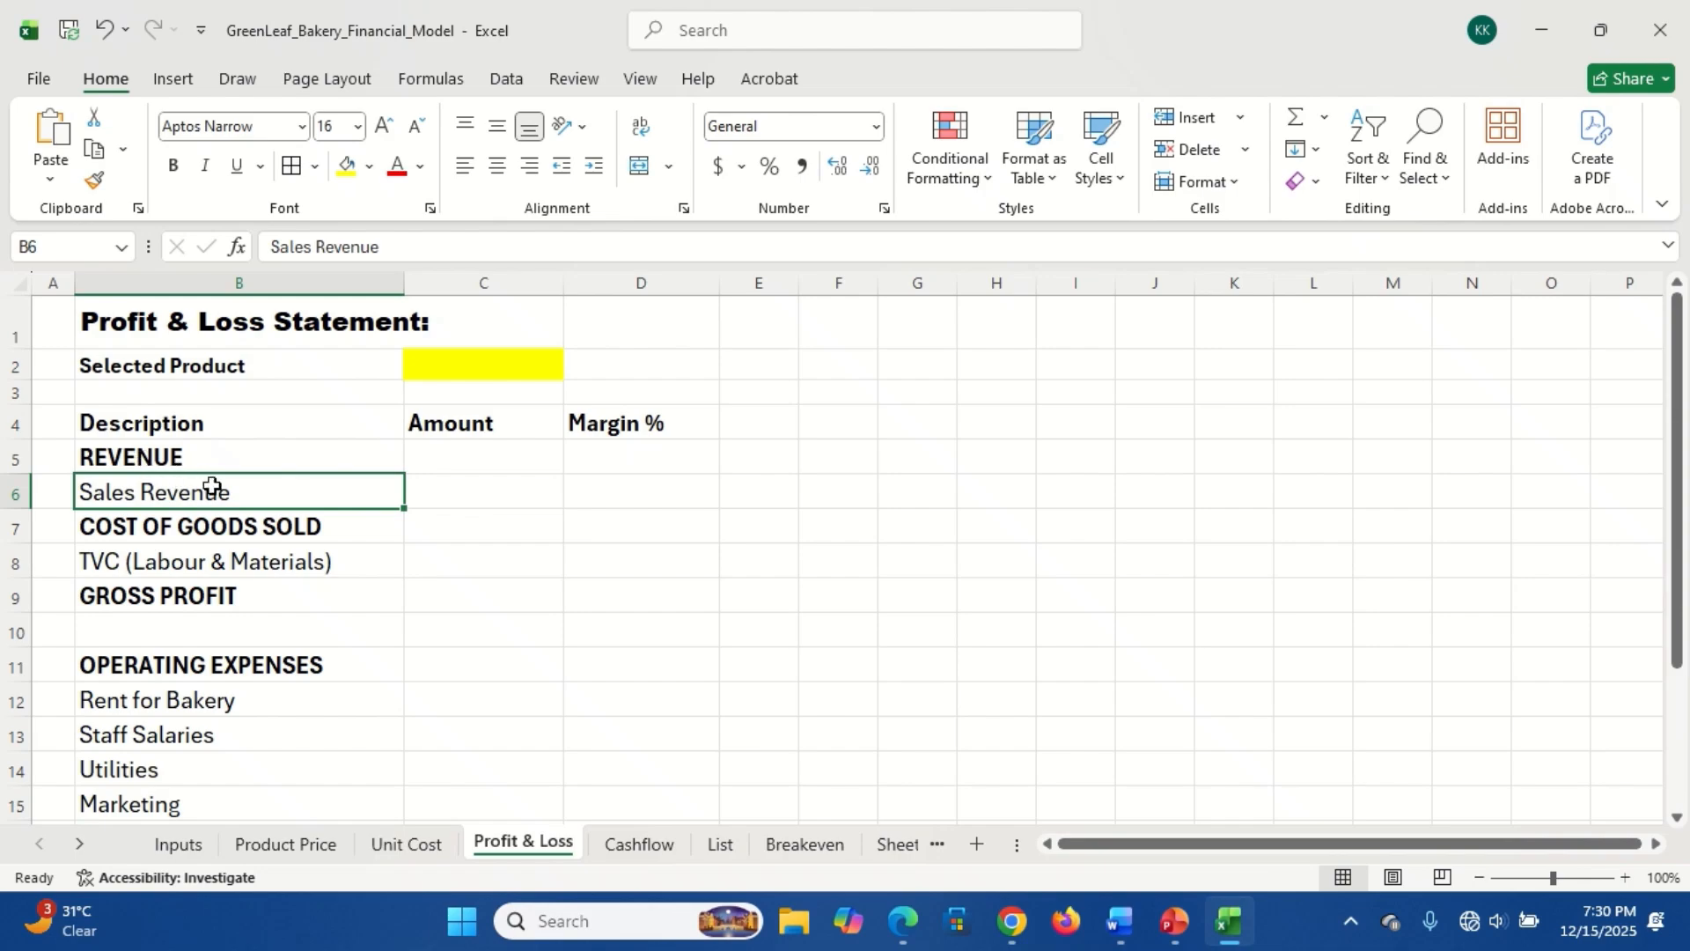
pyautogui.click(268, 528)
pyautogui.click(267, 554)
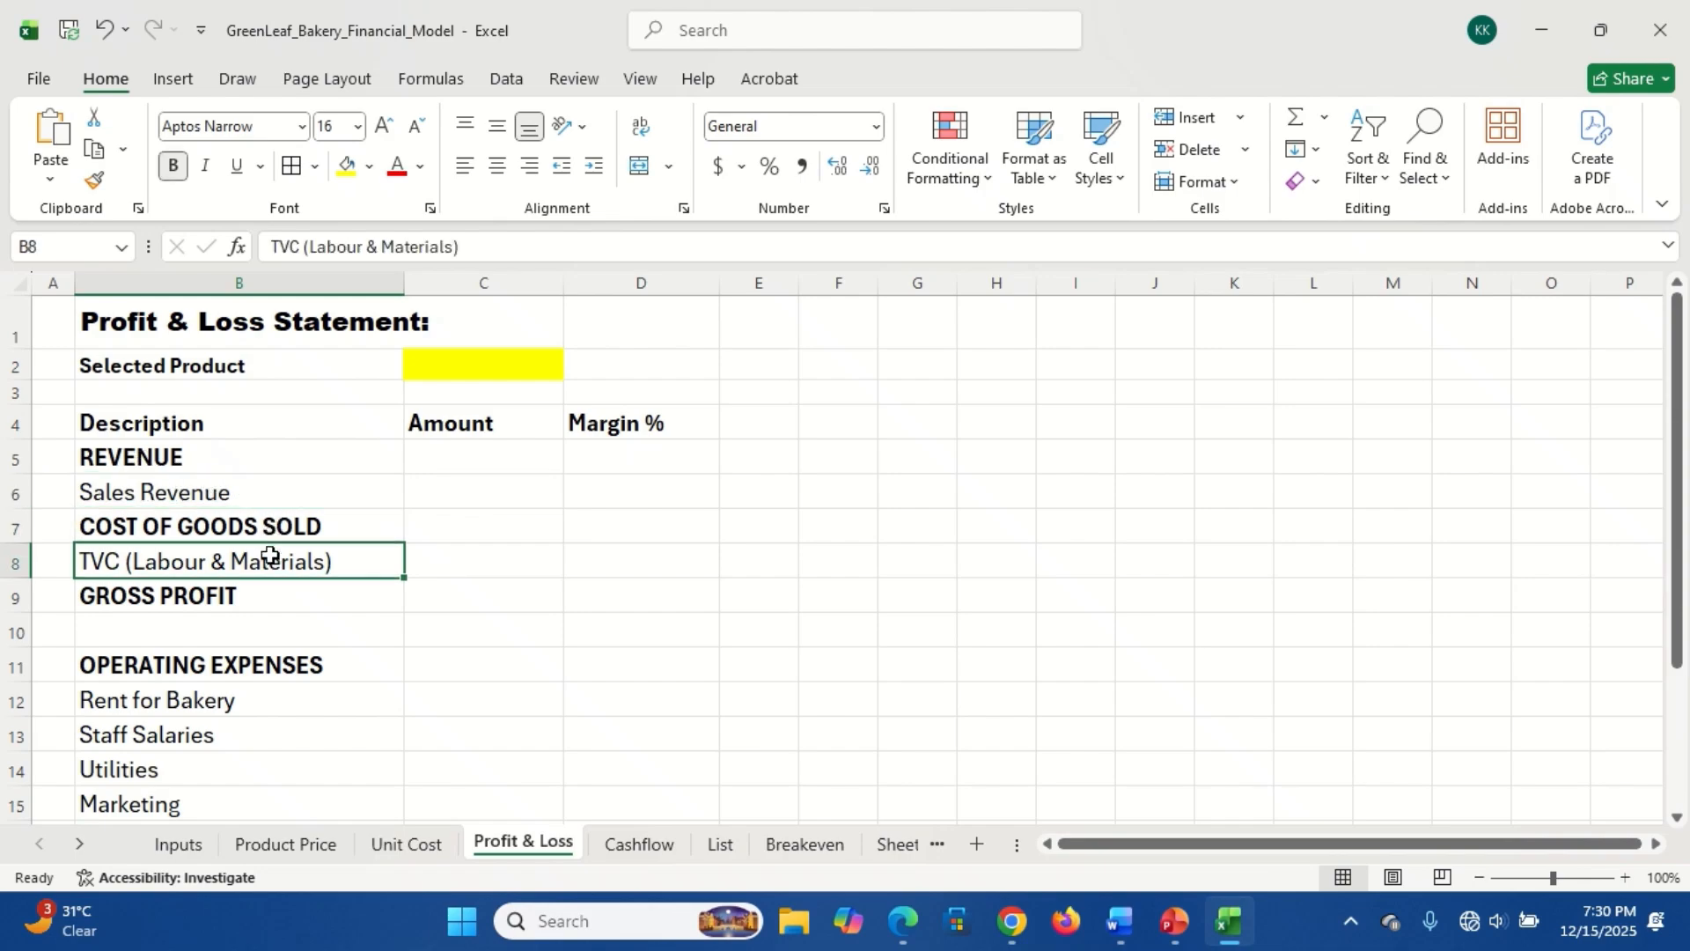
pyautogui.click(255, 596)
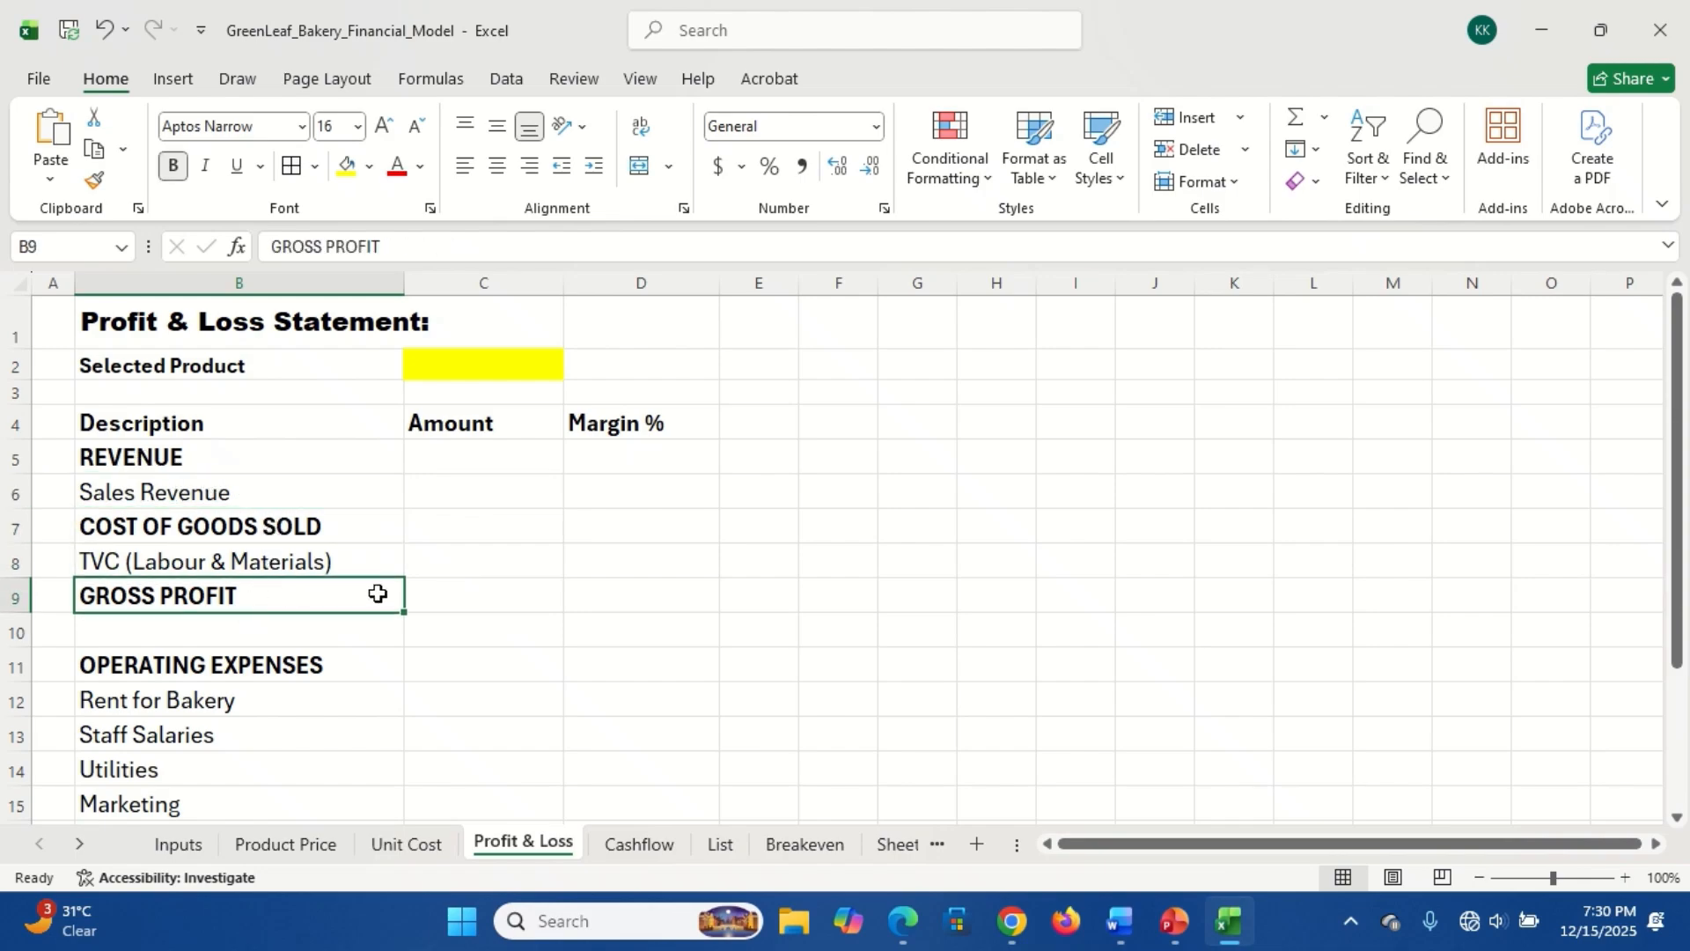
# - Apply Outside Borders around the statement range B4:D19
pyautogui.moveTo(134, 420); pyautogui.dragTo(664, 765)
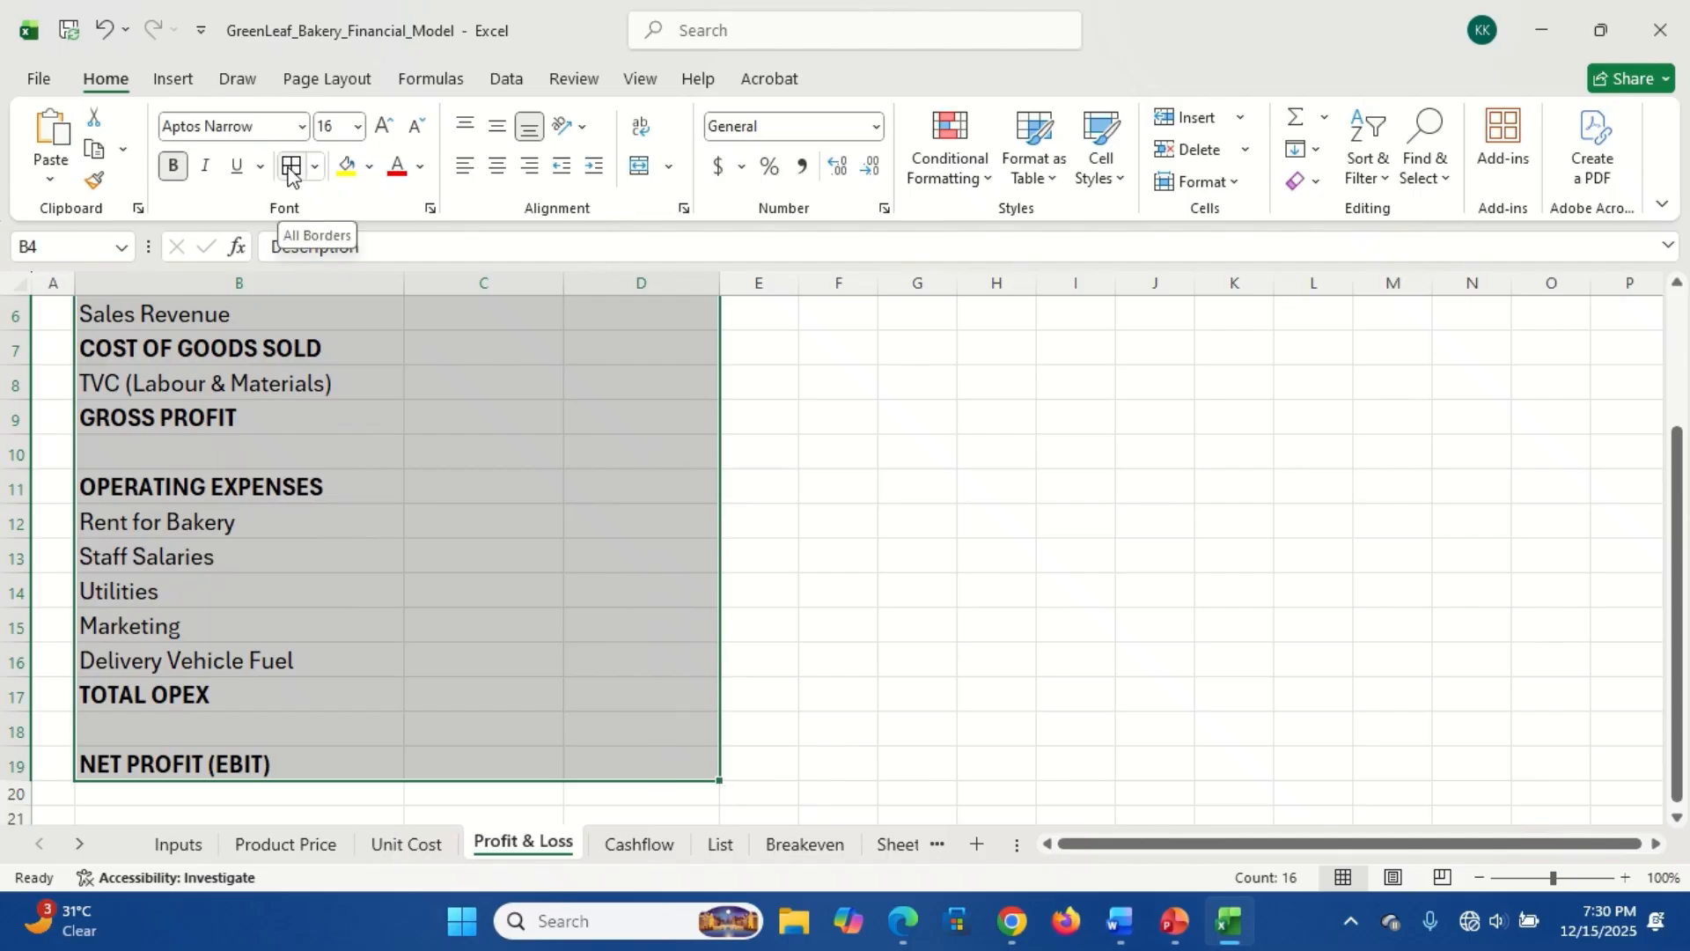
pyautogui.click(316, 167)
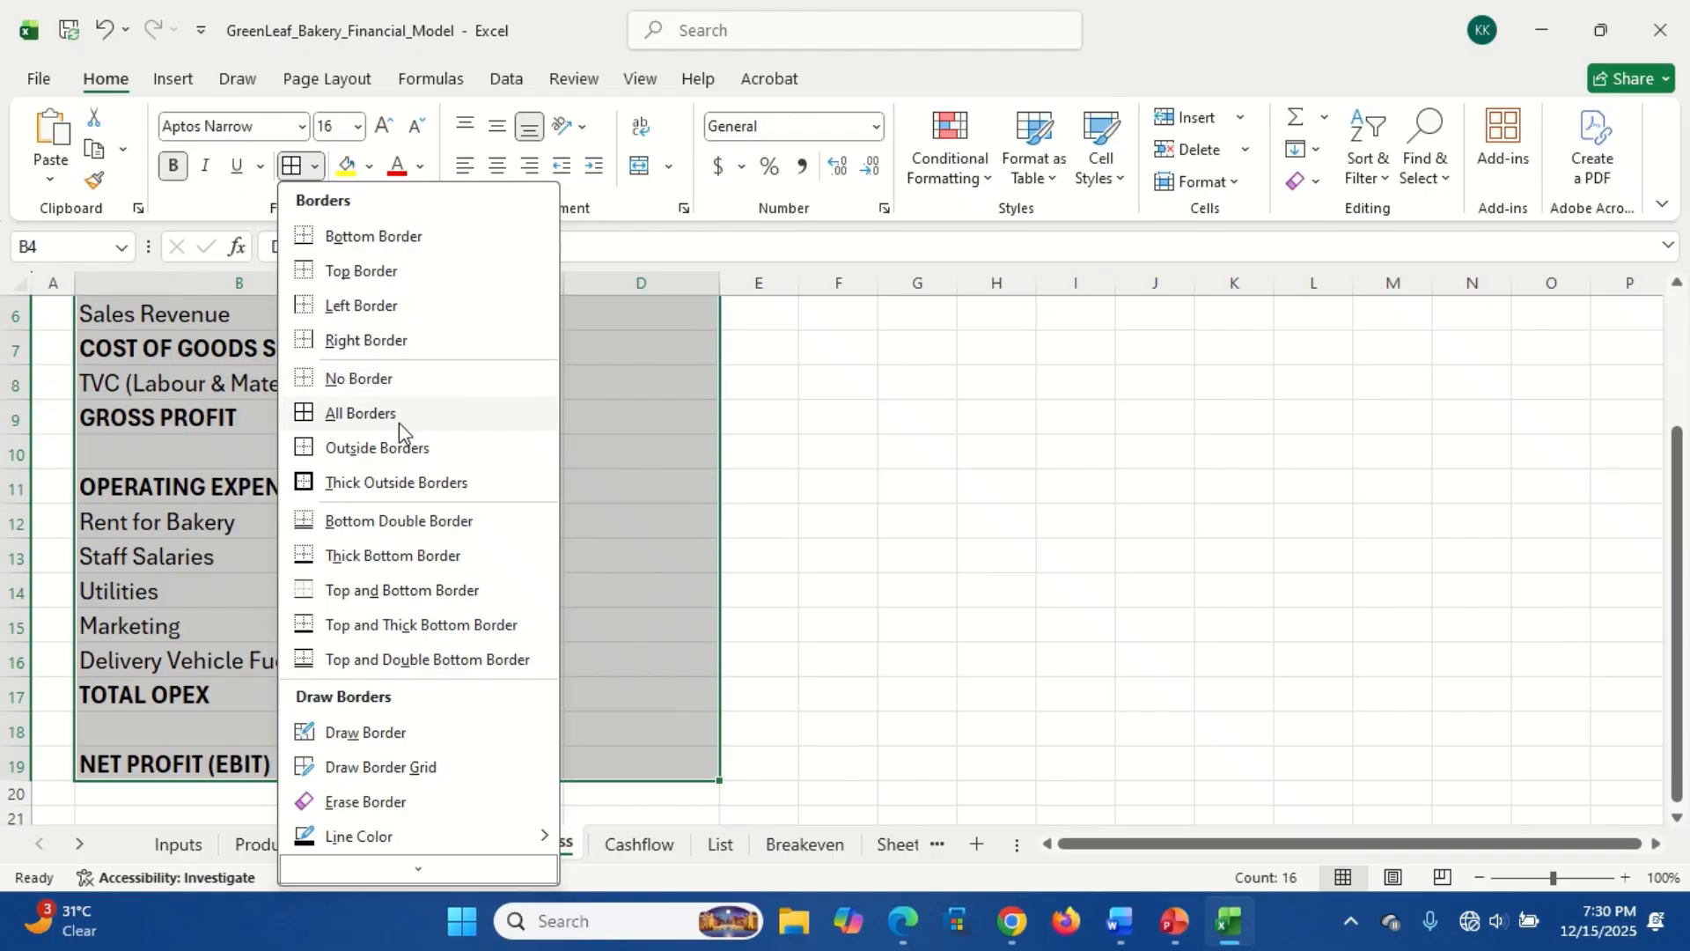
pyautogui.click(415, 448)
pyautogui.click(487, 632)
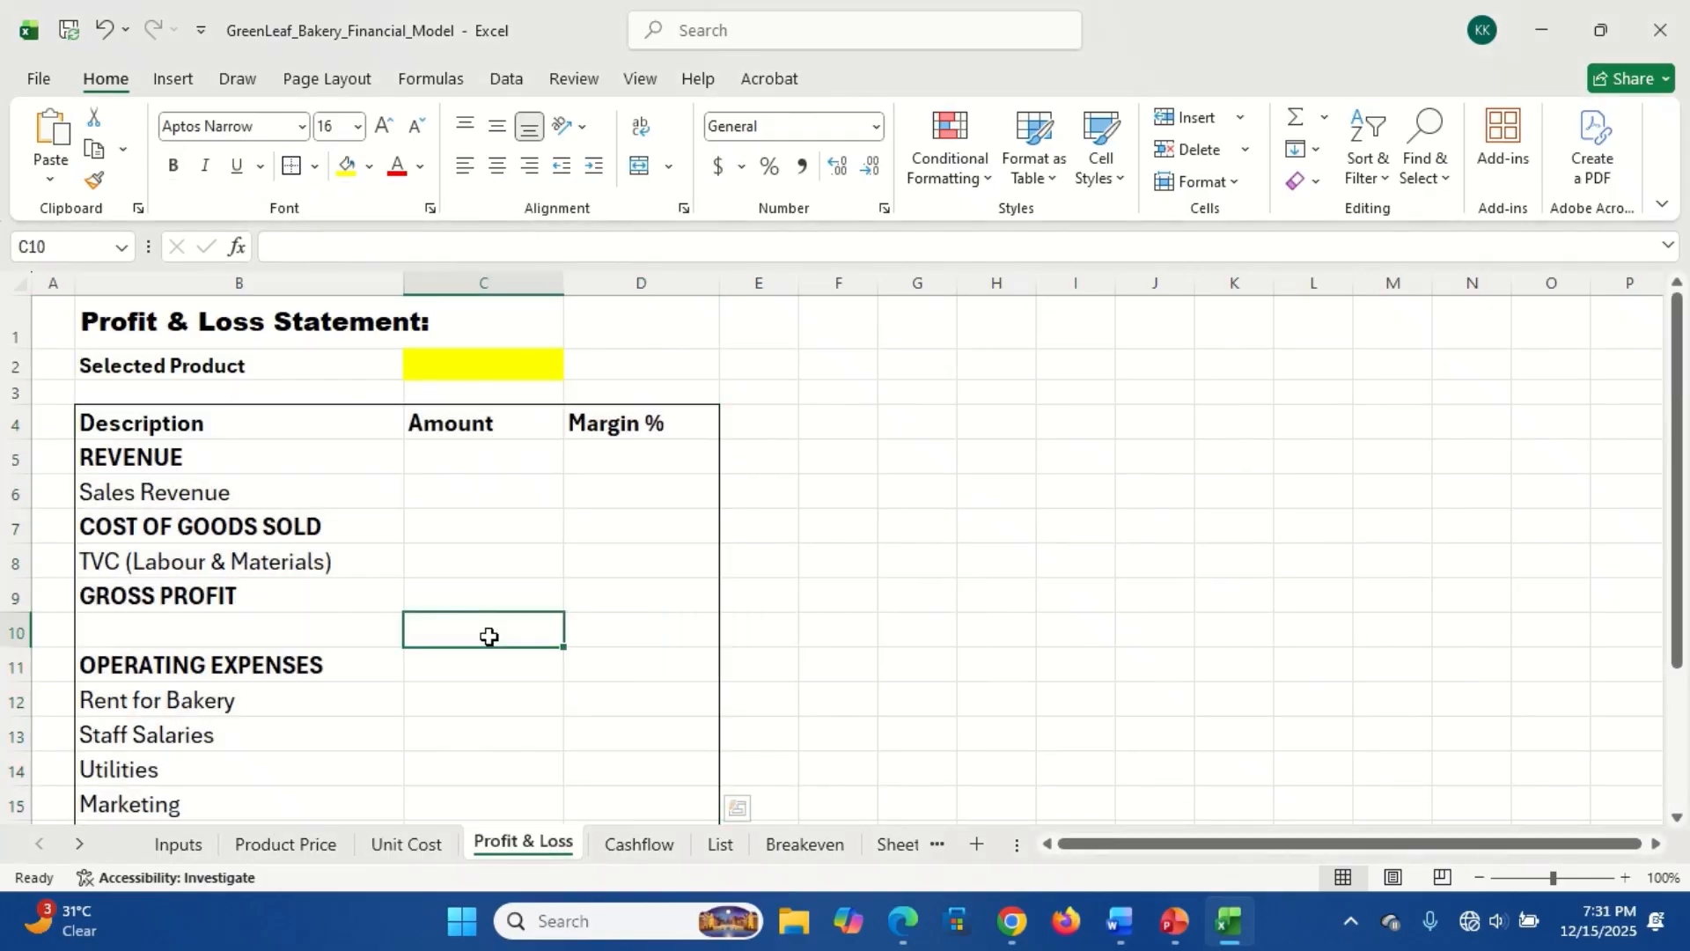
# - Add inside horizontal and vertical borders to the Amount and Margin % columns in C4:D19
pyautogui.moveTo(472, 419); pyautogui.dragTo(624, 775)
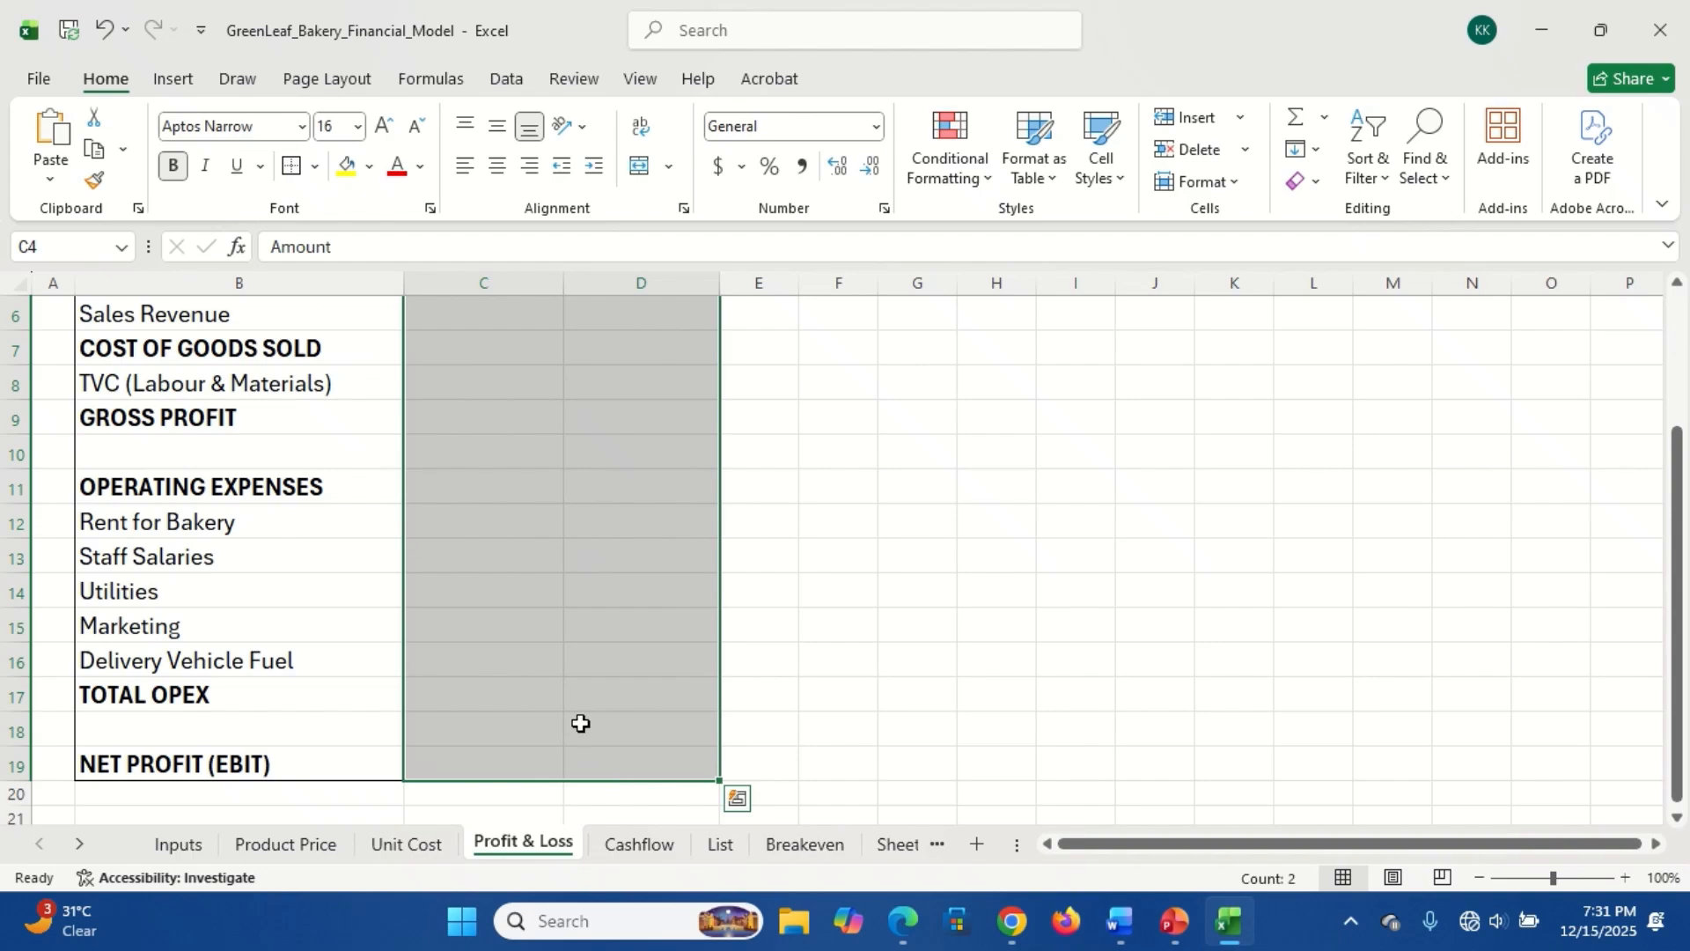
pyautogui.click(315, 167)
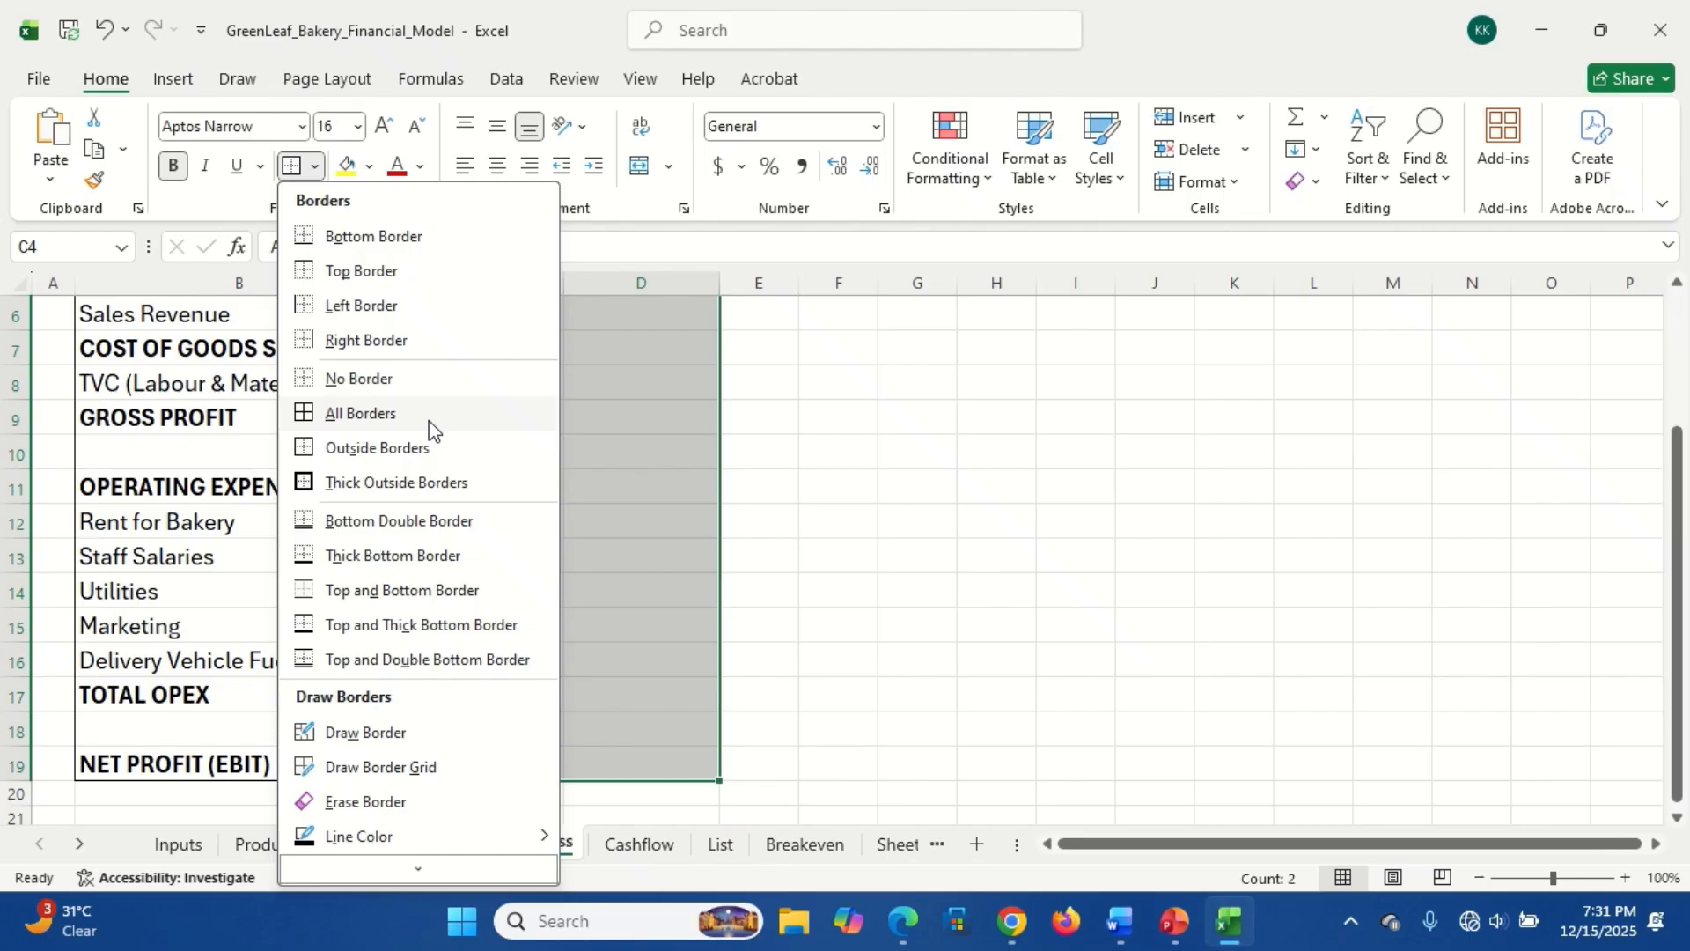
pyautogui.moveTo(409, 866)
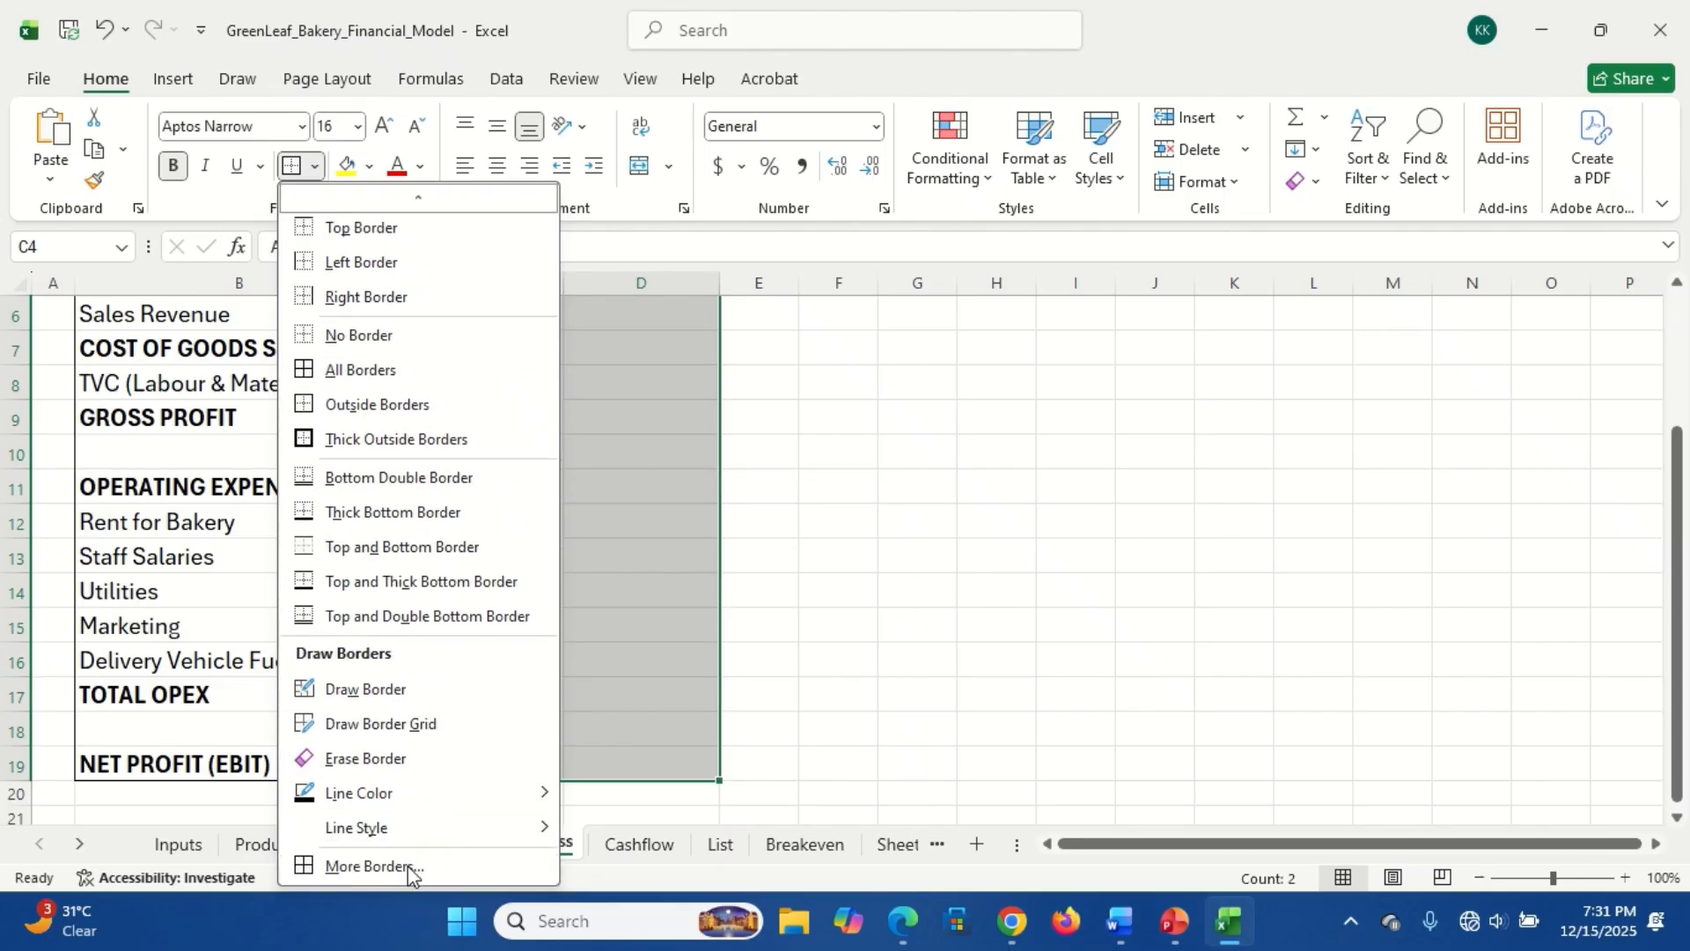
pyautogui.click(392, 863)
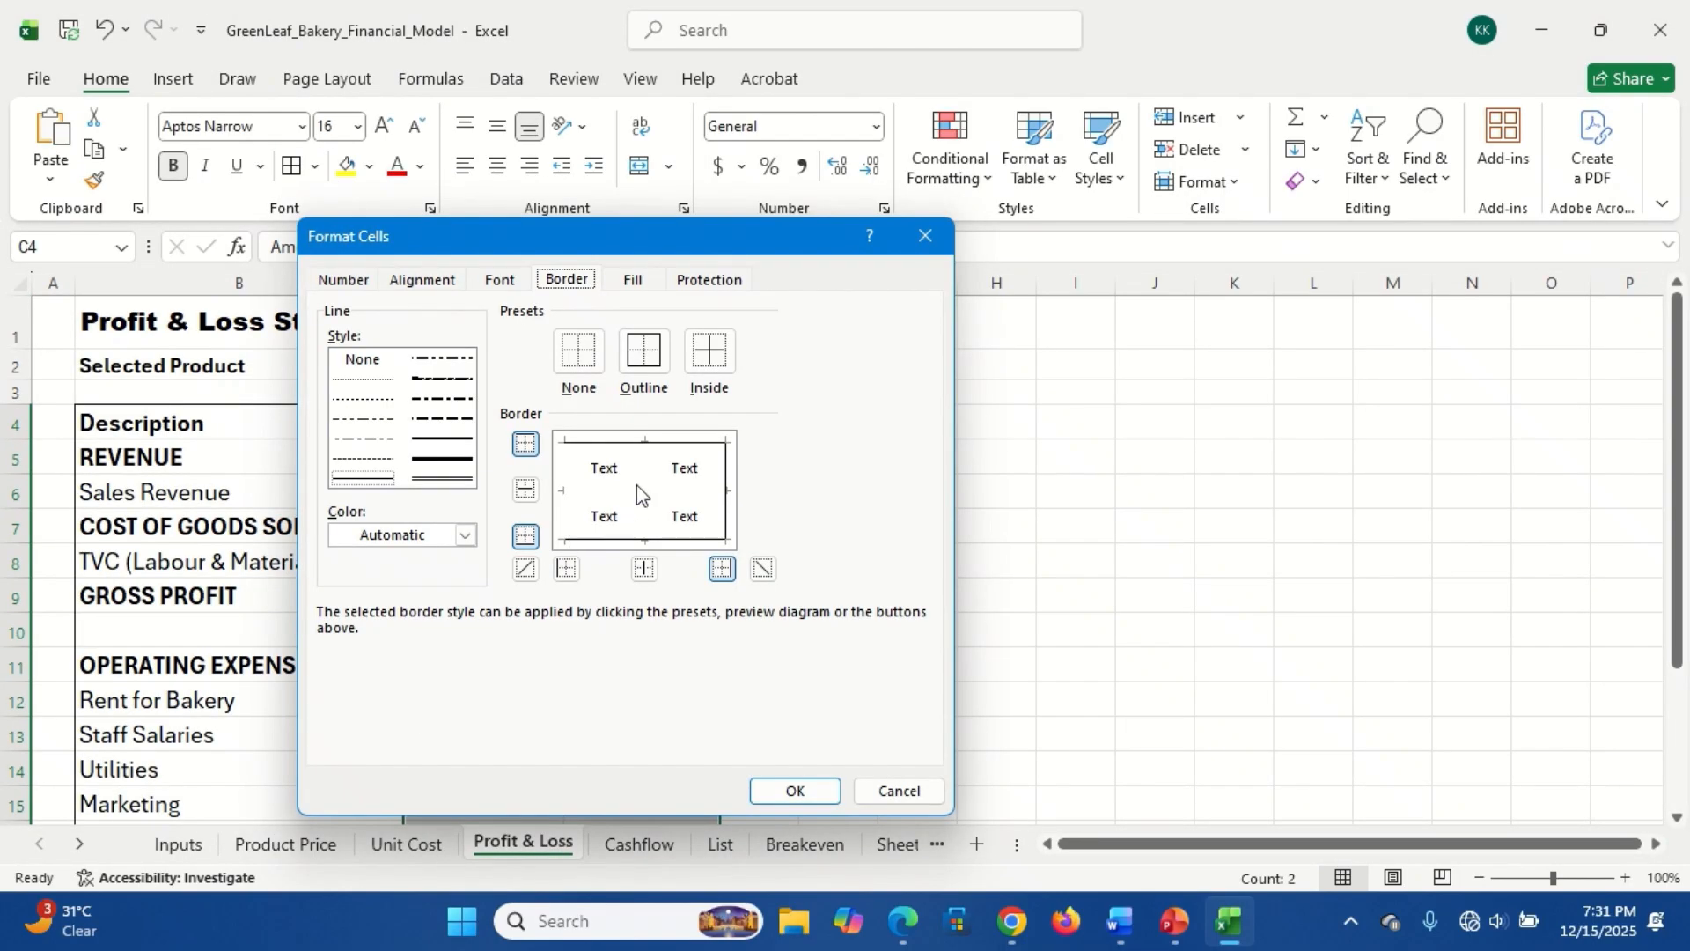
pyautogui.click(639, 493)
pyautogui.click(616, 498)
pyautogui.click(794, 794)
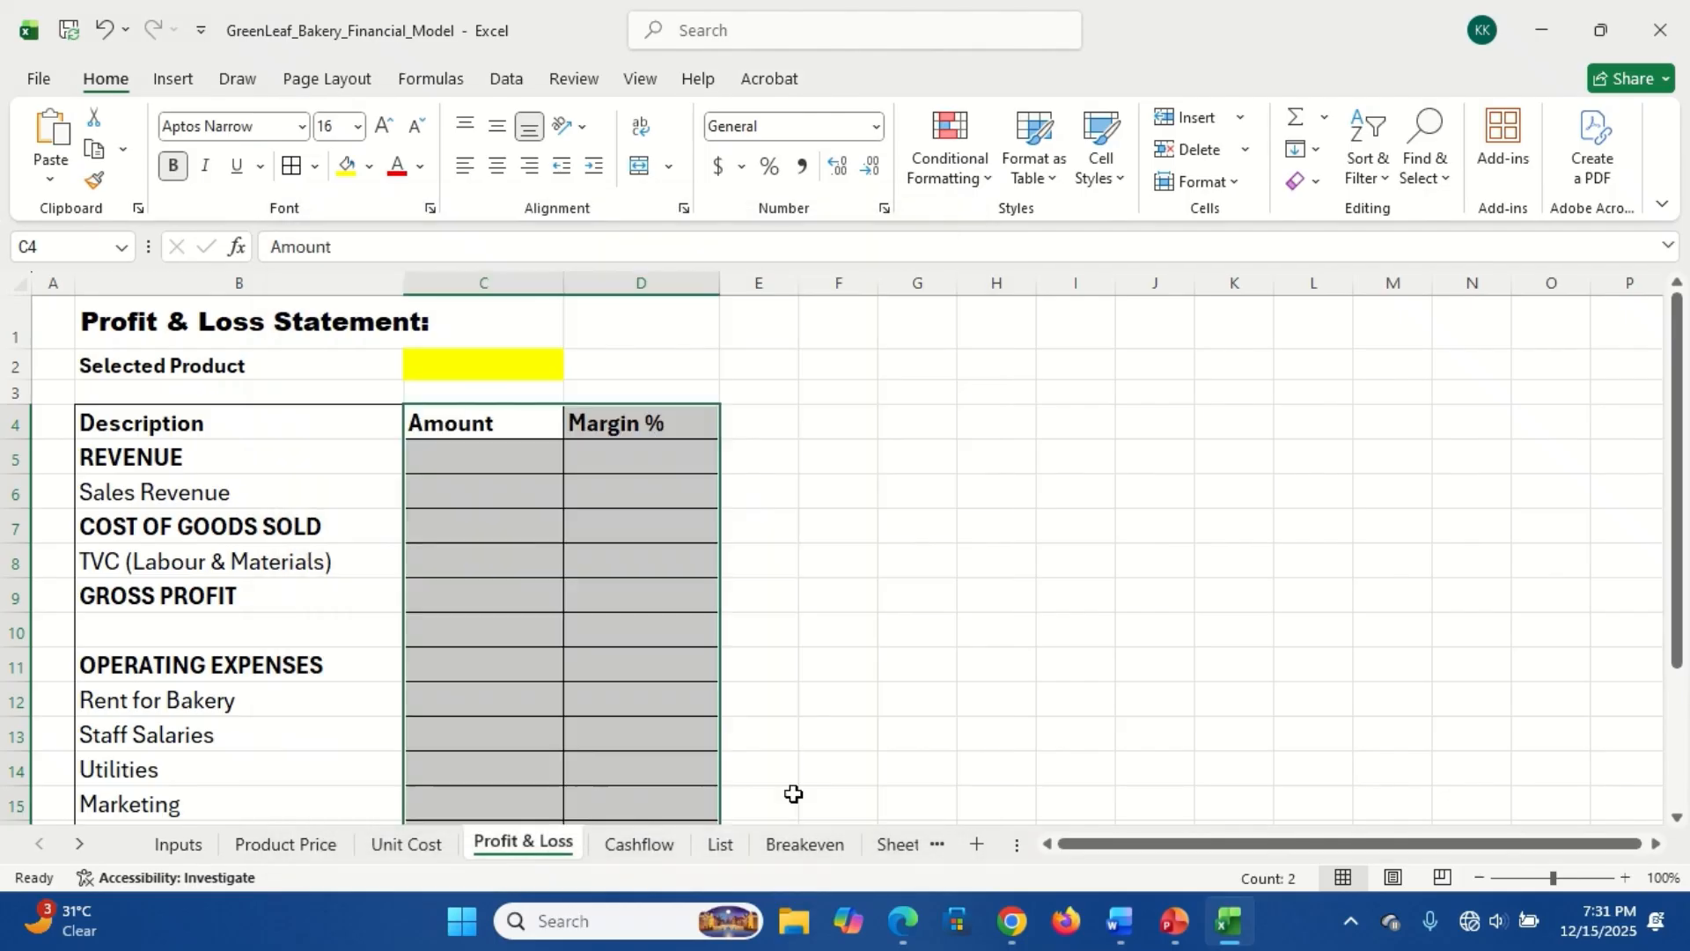
pyautogui.click(586, 671)
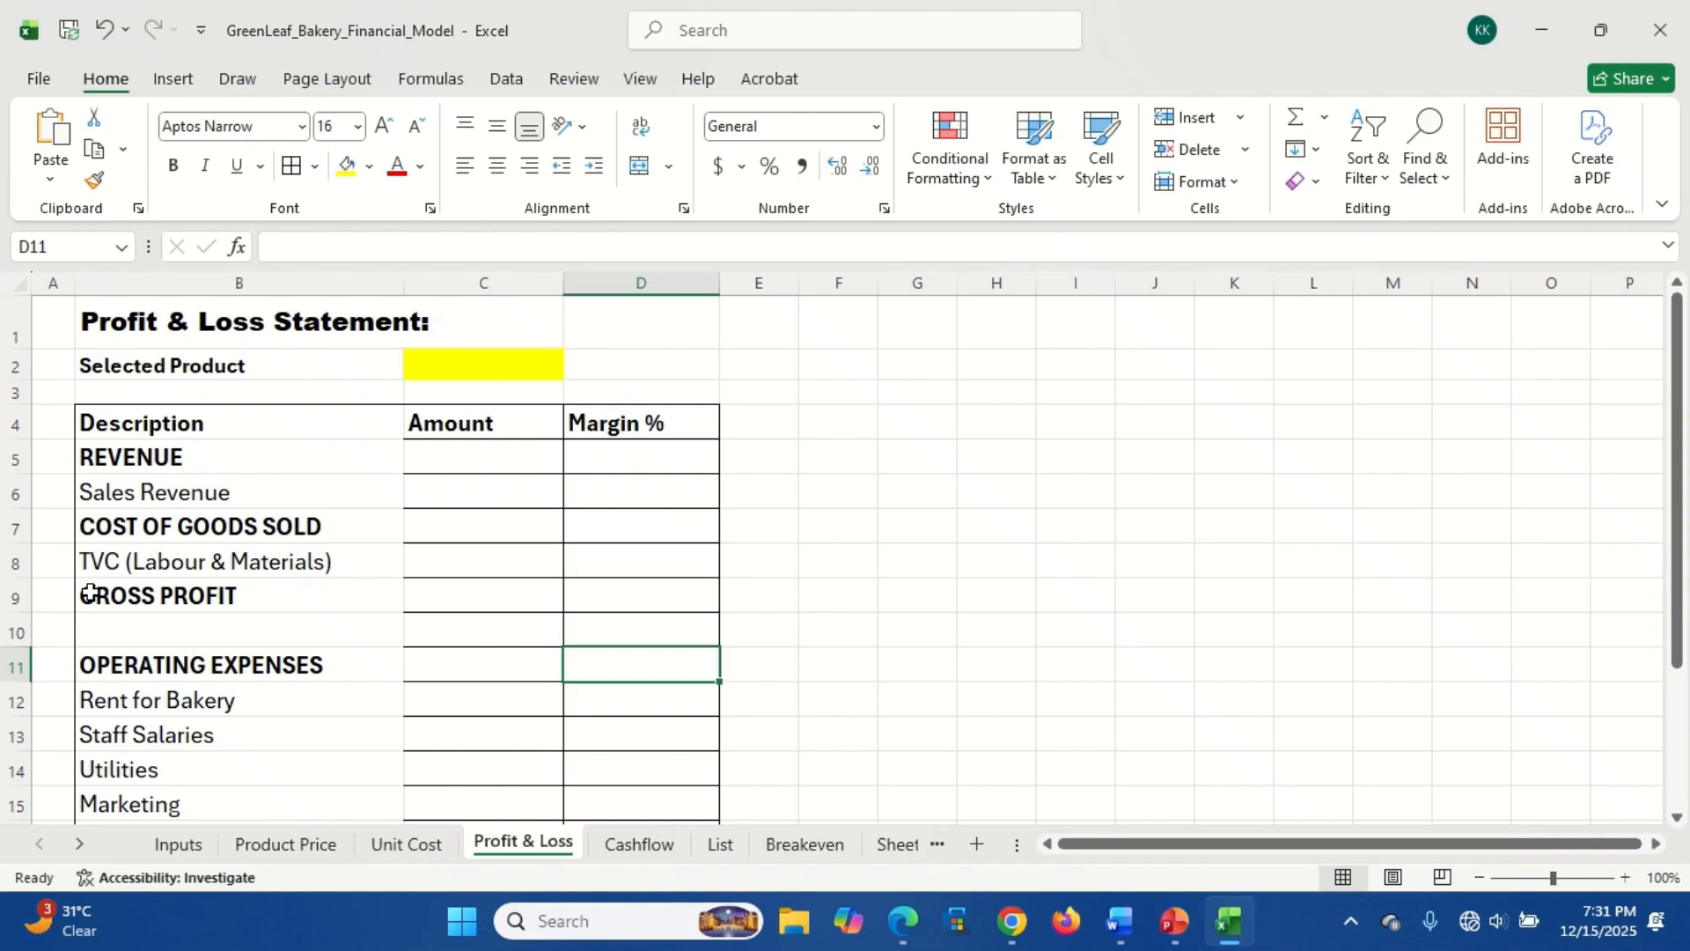
# - Apply All Borders to the GROSS PROFIT label in B9
pyautogui.click(89, 595)
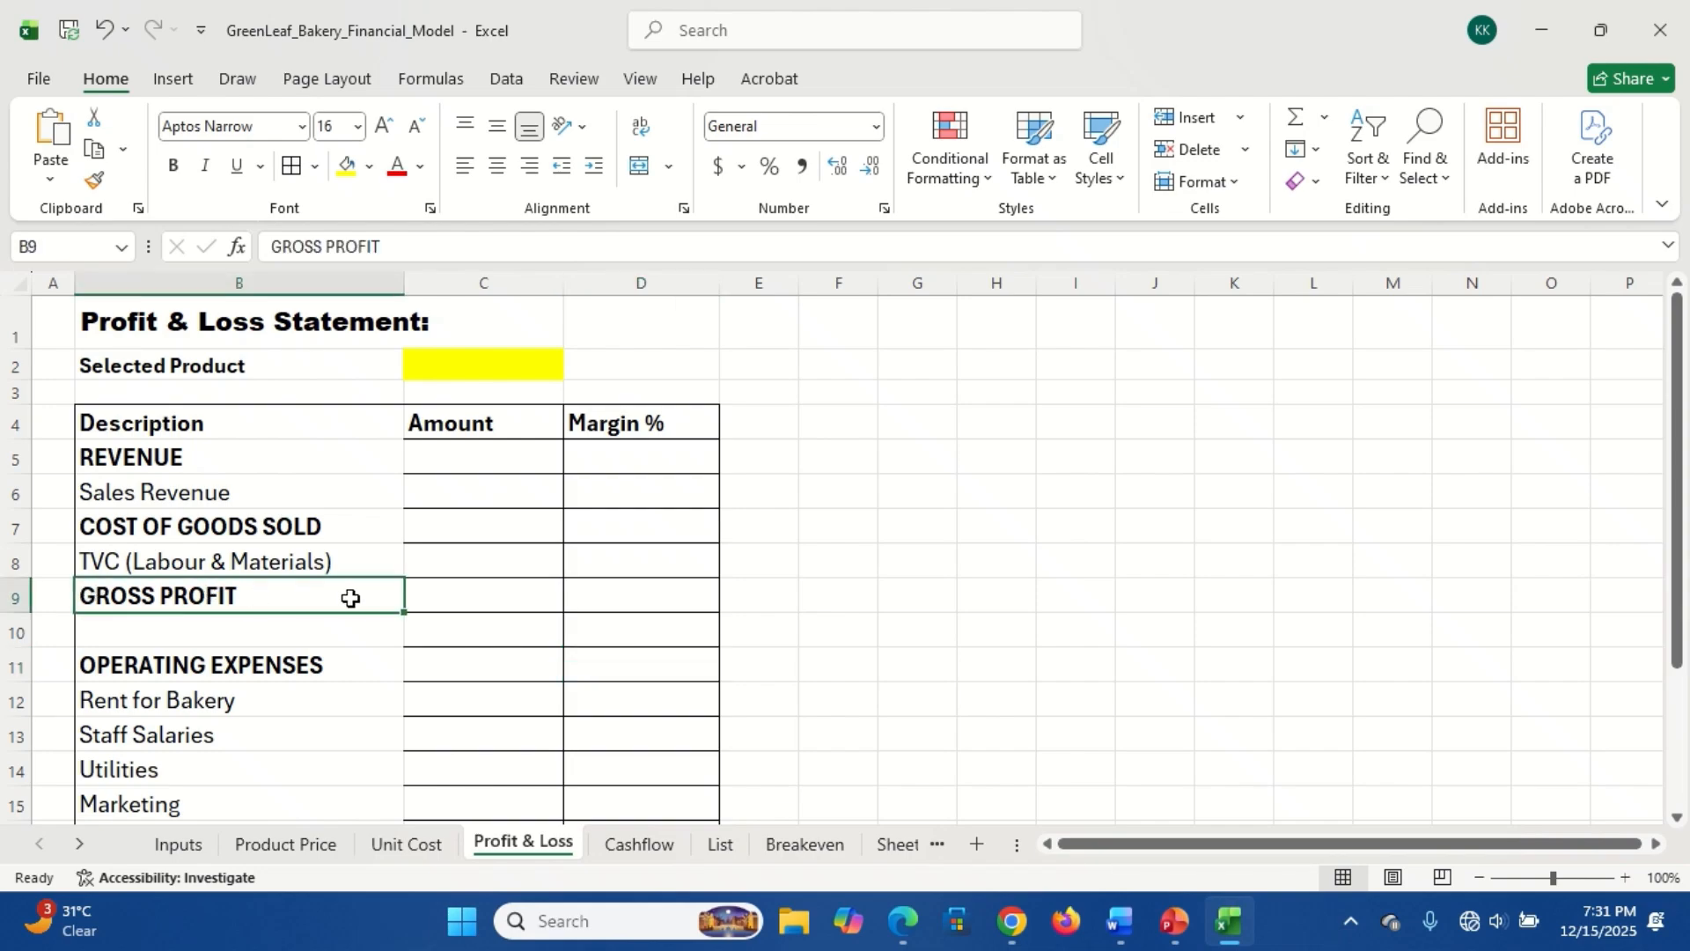
pyautogui.click(316, 166)
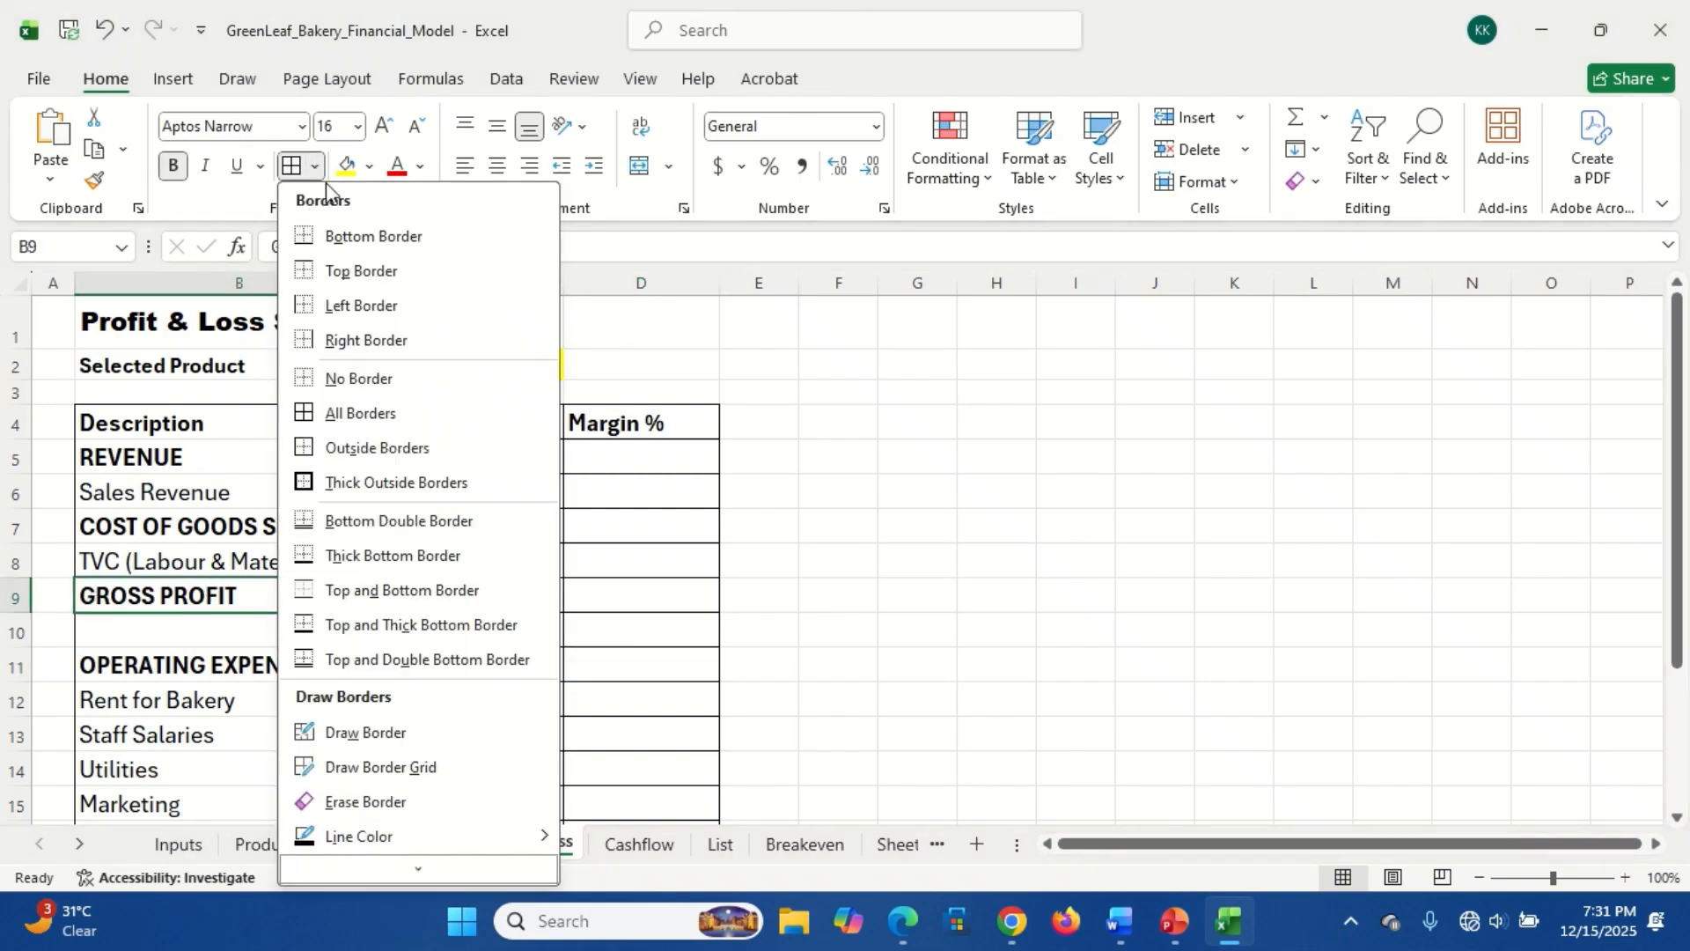
pyautogui.click(390, 416)
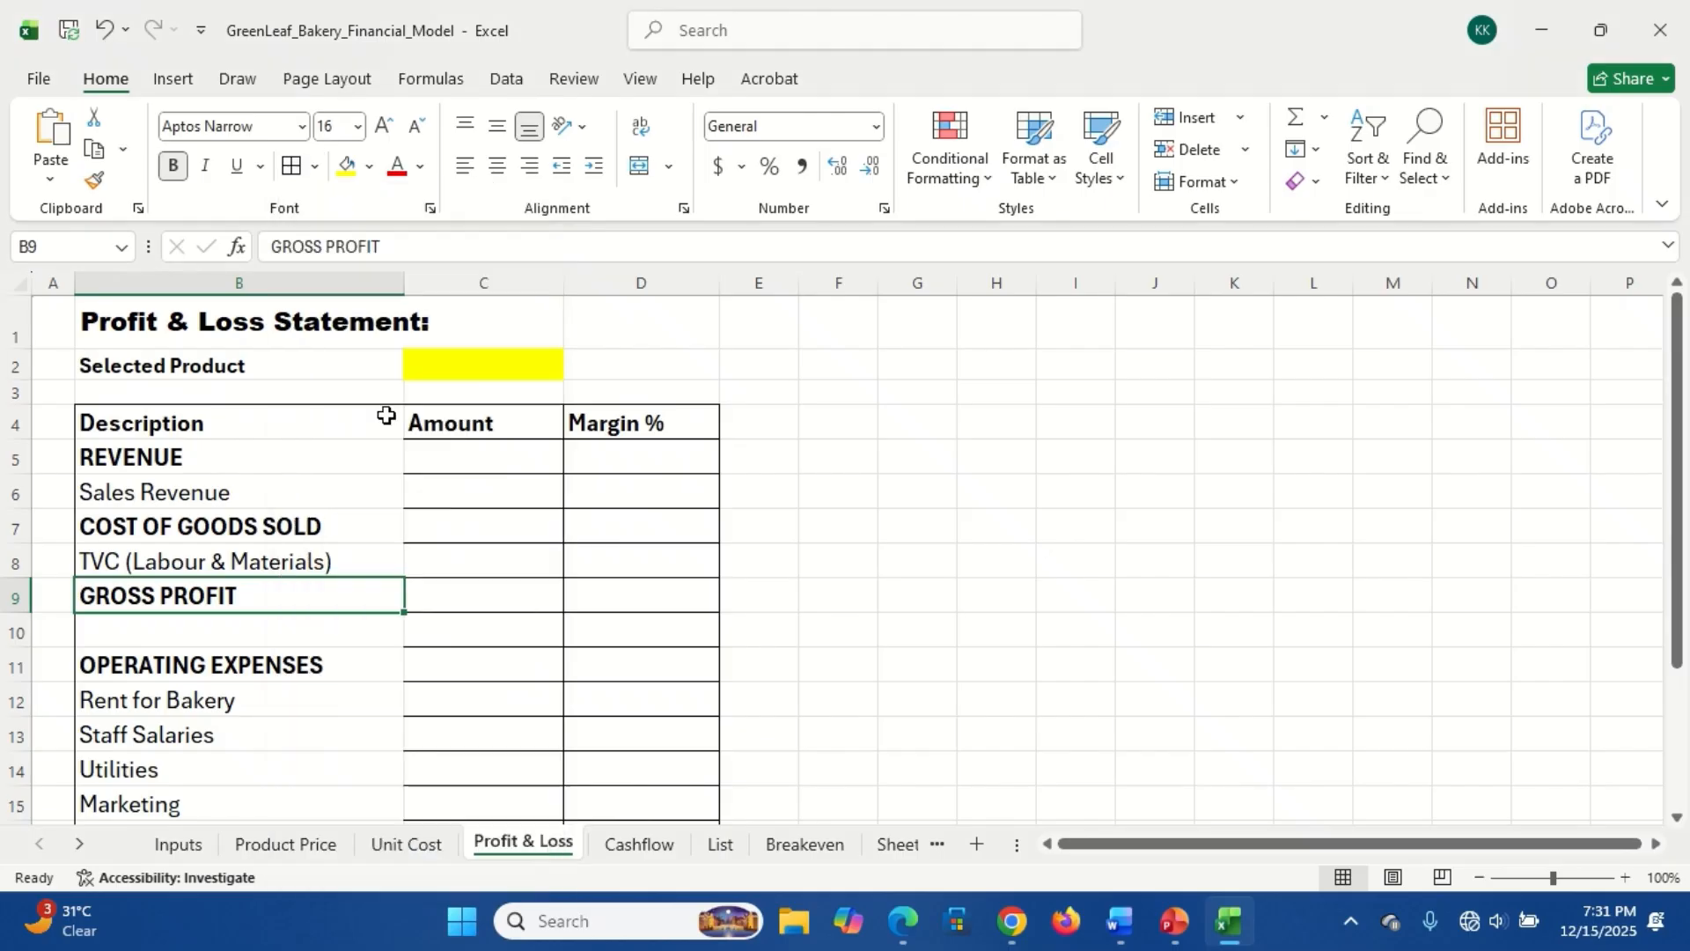
pyautogui.click(299, 525)
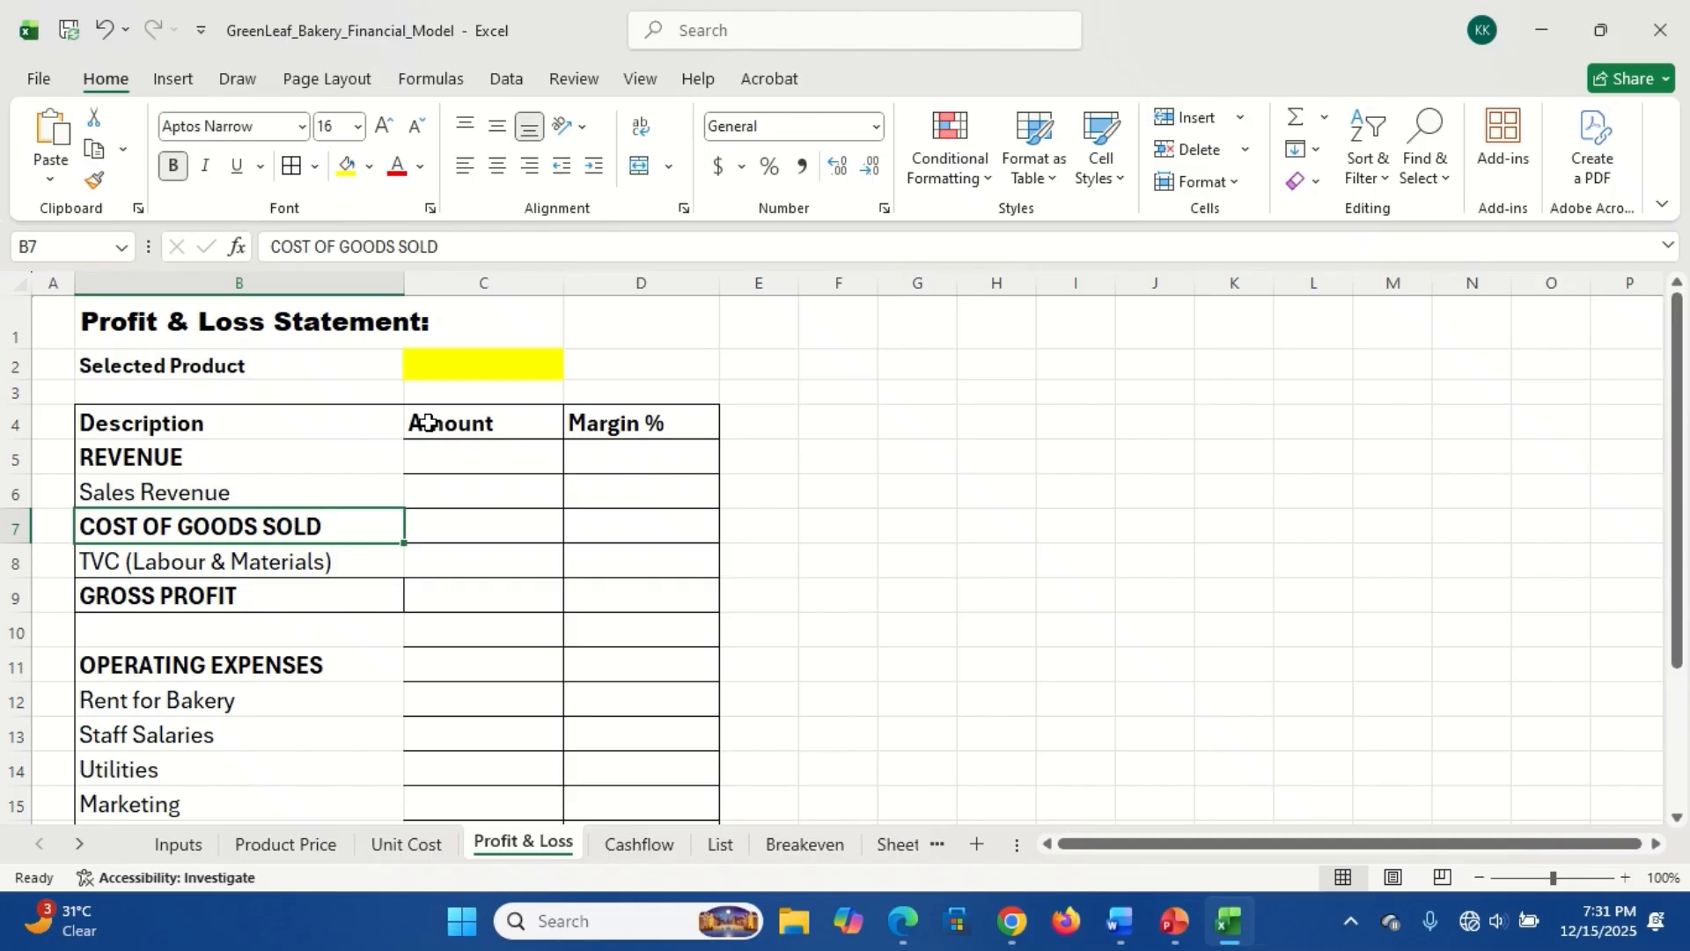
# - Apply a Left Border to the Amount column in C4:C19
pyautogui.moveTo(428, 423); pyautogui.dragTo(469, 728)
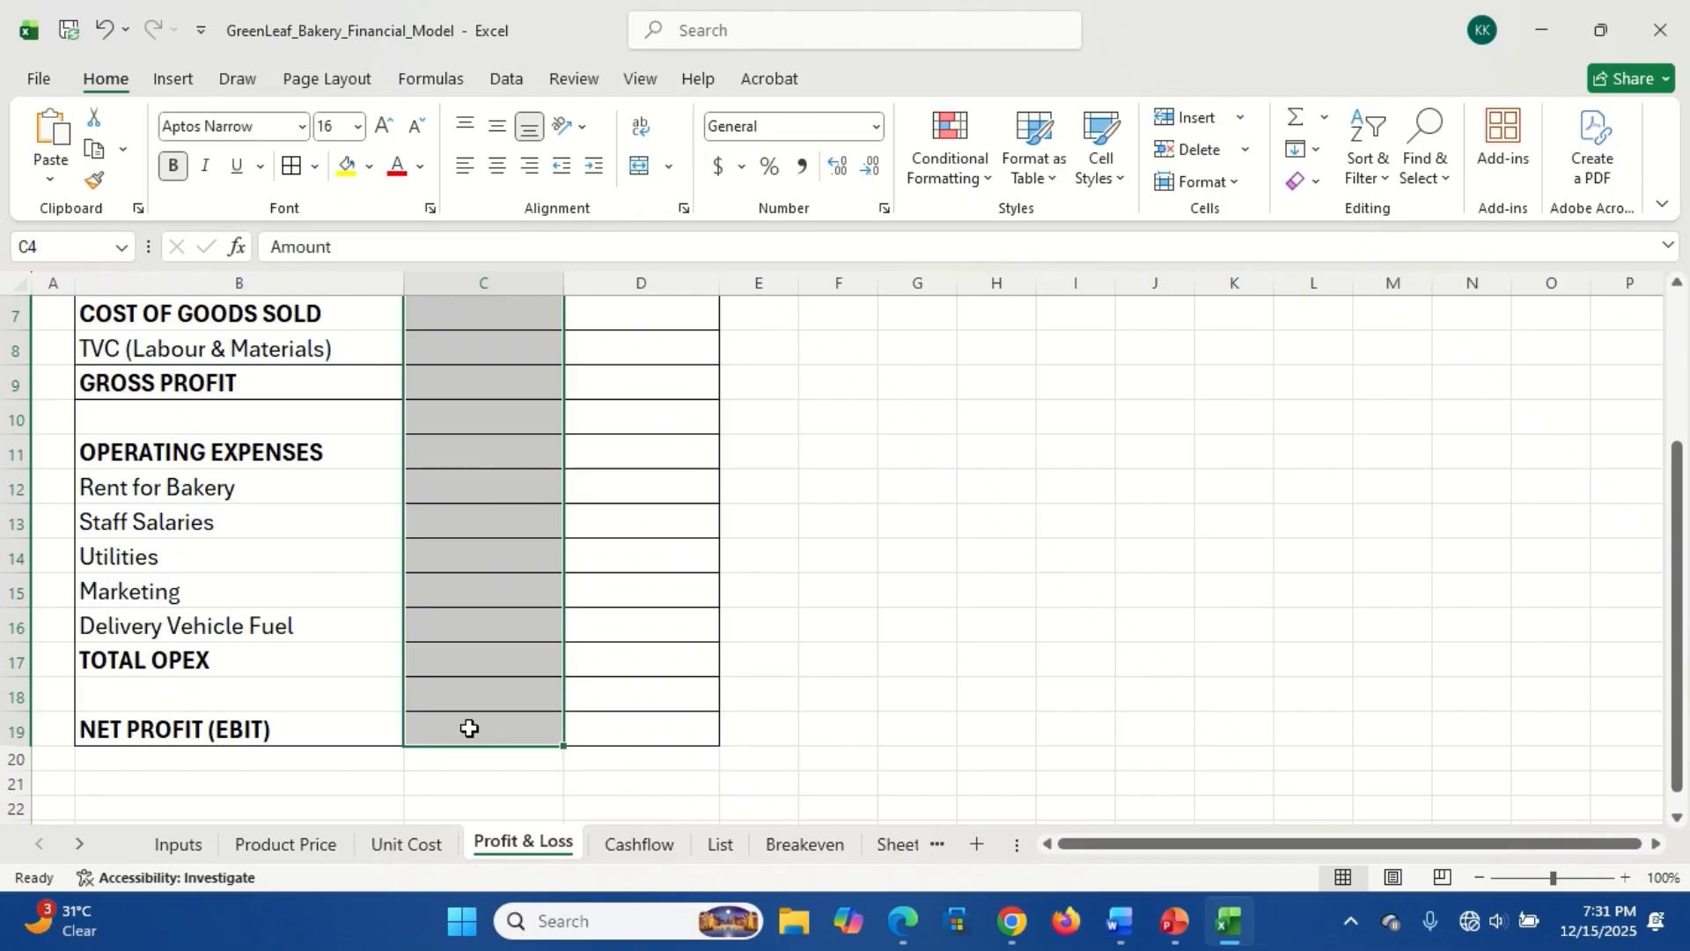
pyautogui.click(316, 167)
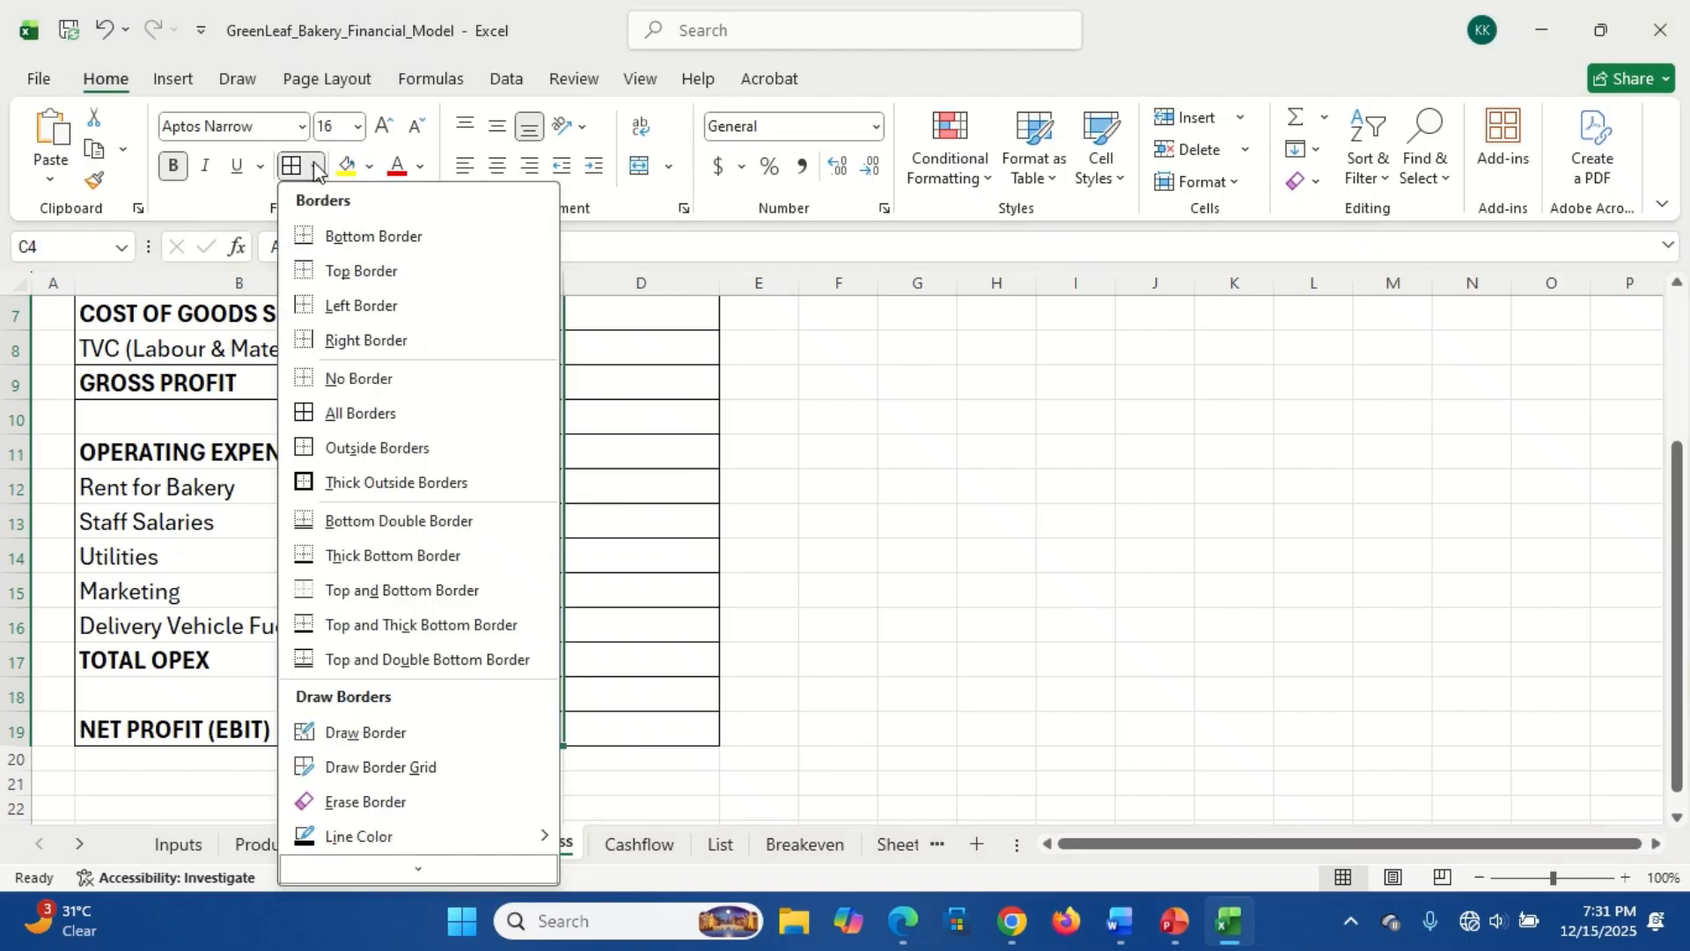
pyautogui.click(341, 307)
pyautogui.click(487, 617)
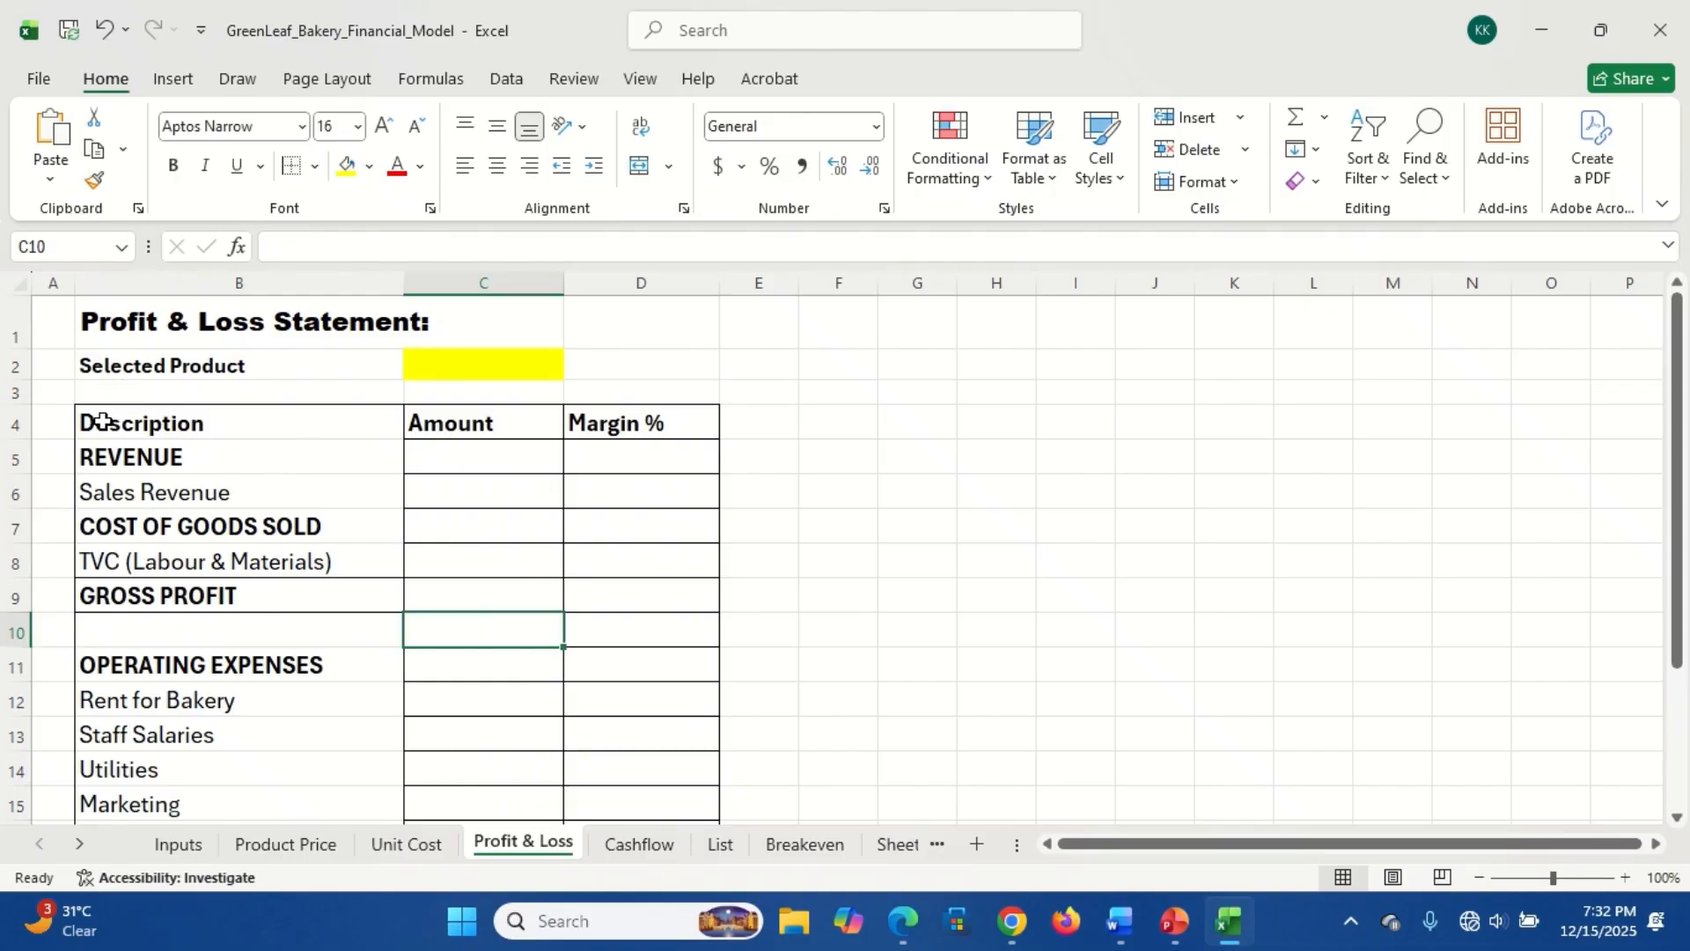
# - Apply a Bottom Border to the Description heading in B4
pyautogui.moveTo(101, 421); pyautogui.dragTo(376, 433)
pyautogui.click(319, 176)
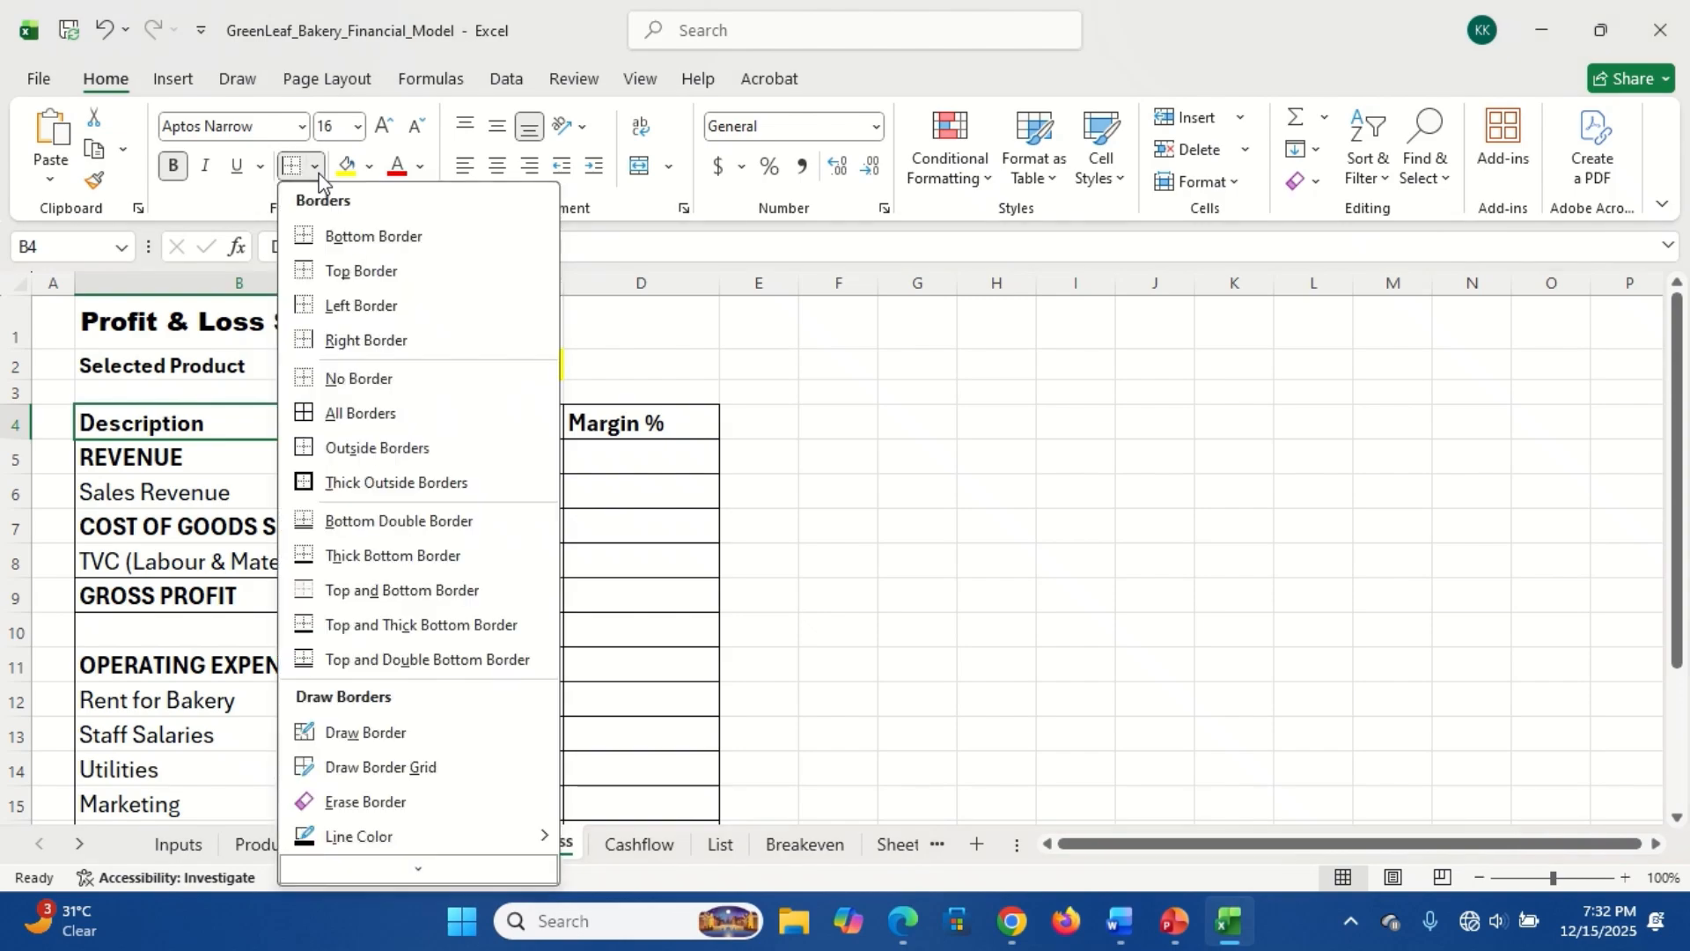
pyautogui.click(363, 236)
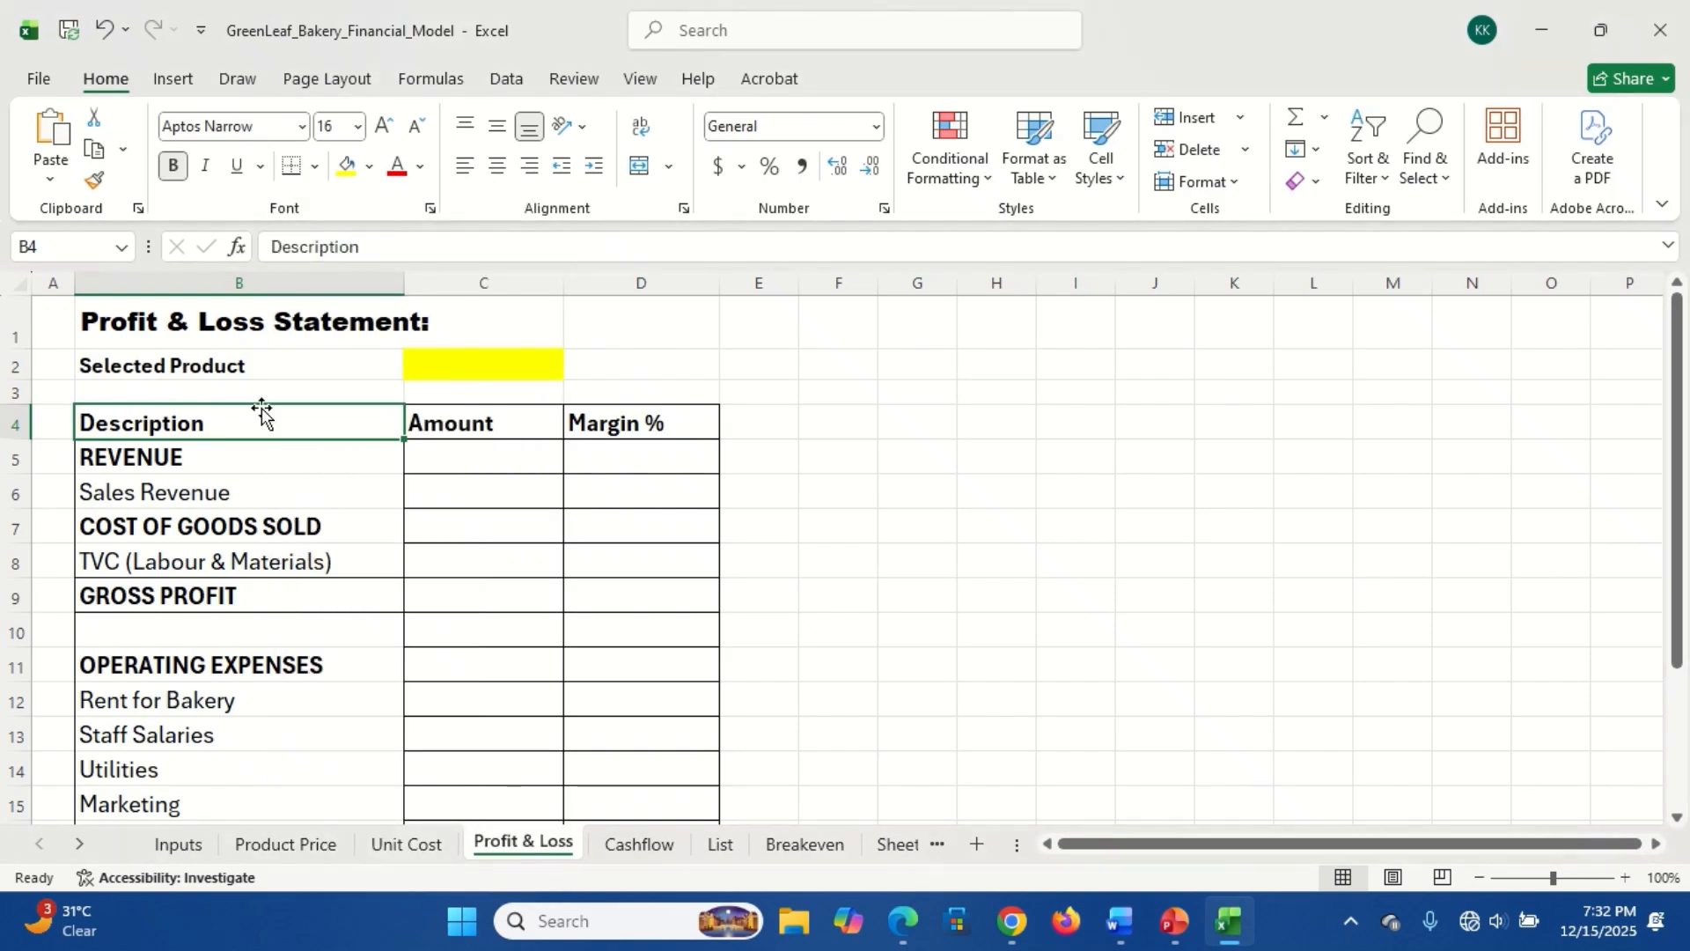
pyautogui.click(288, 488)
pyautogui.click(516, 583)
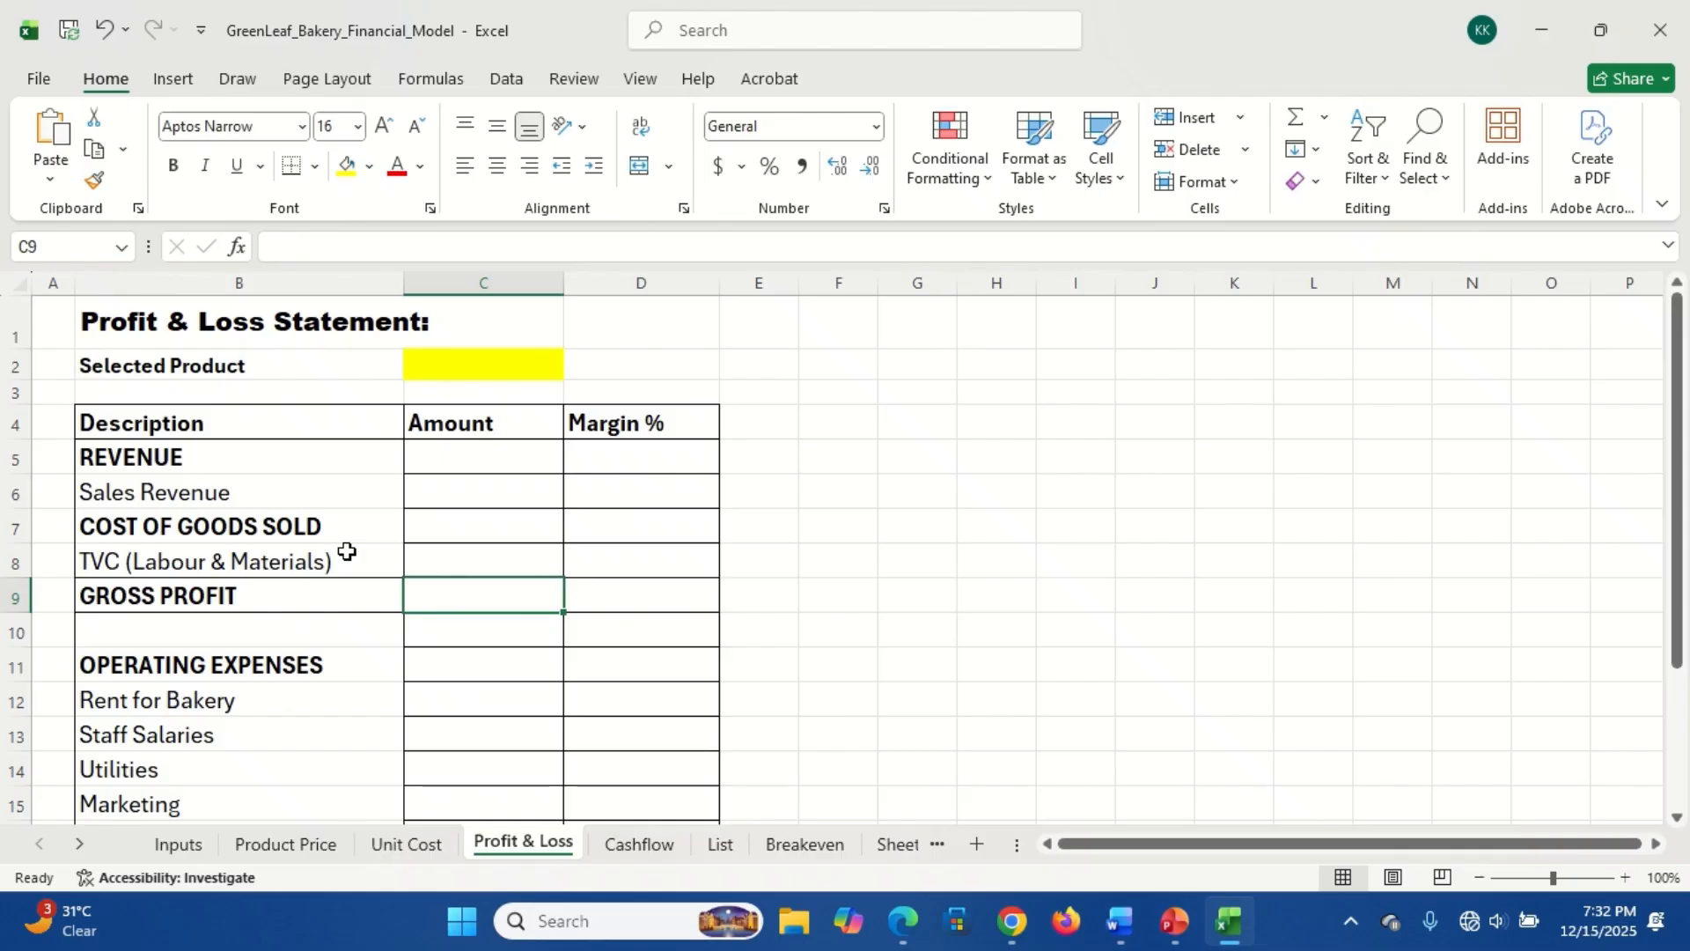
# - Apply a Bottom Border to the OPERATING EXPENSES label in B11 and the TOTAL OPEX label in B17
pyautogui.click(241, 666)
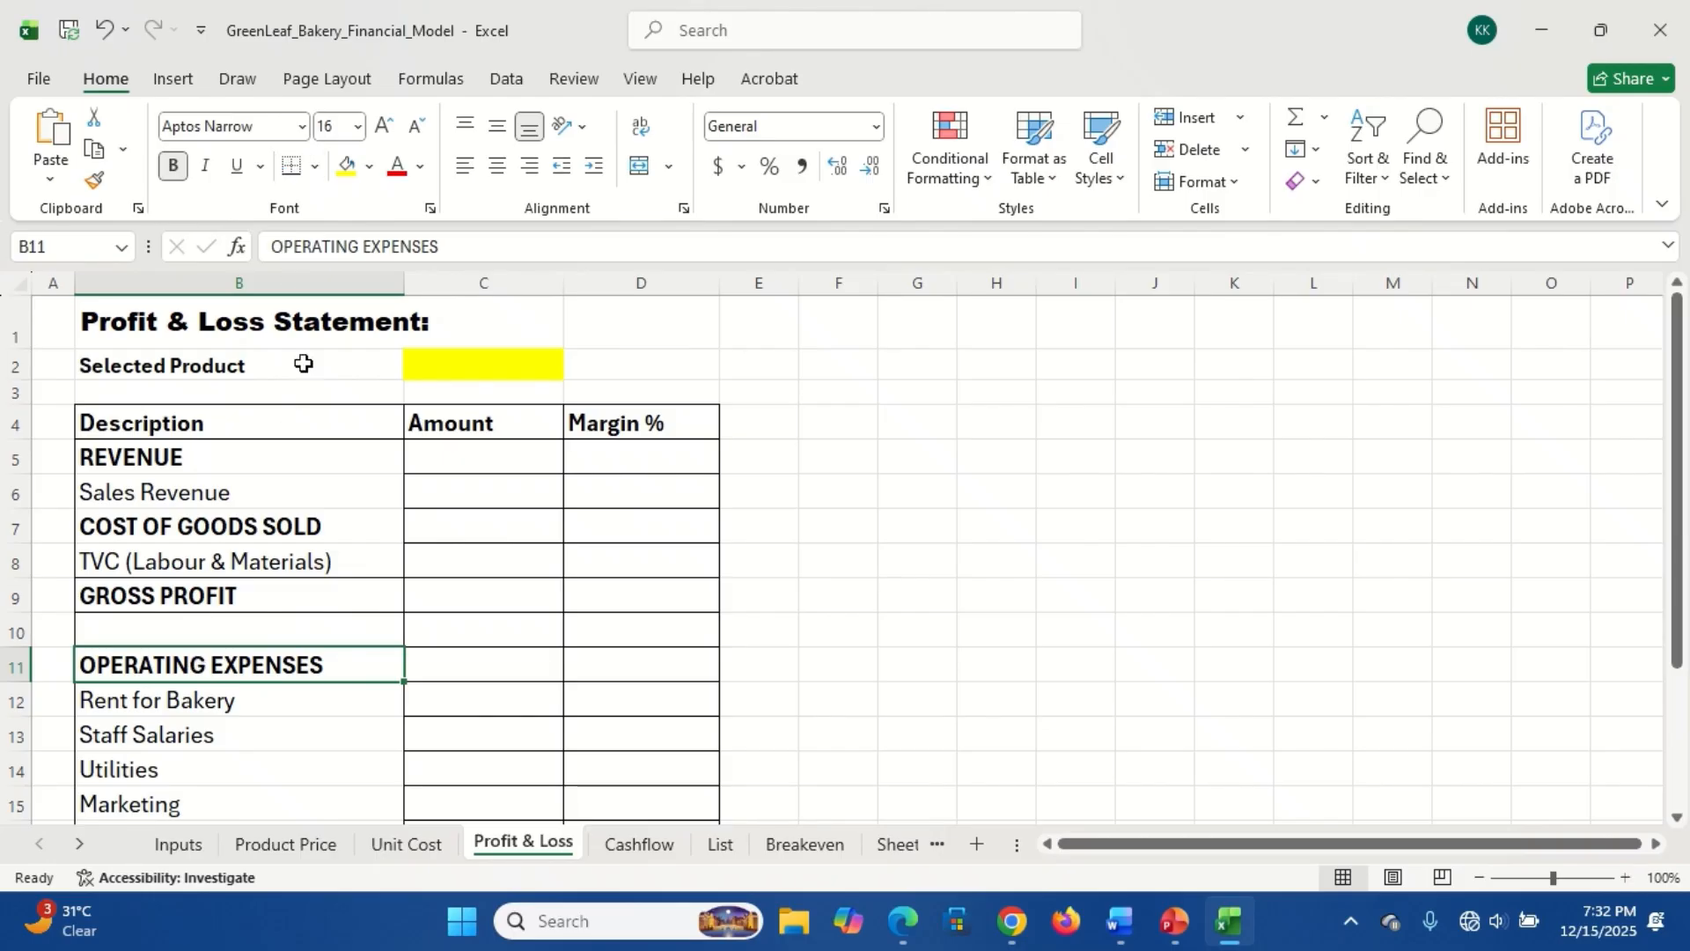
pyautogui.click(318, 727)
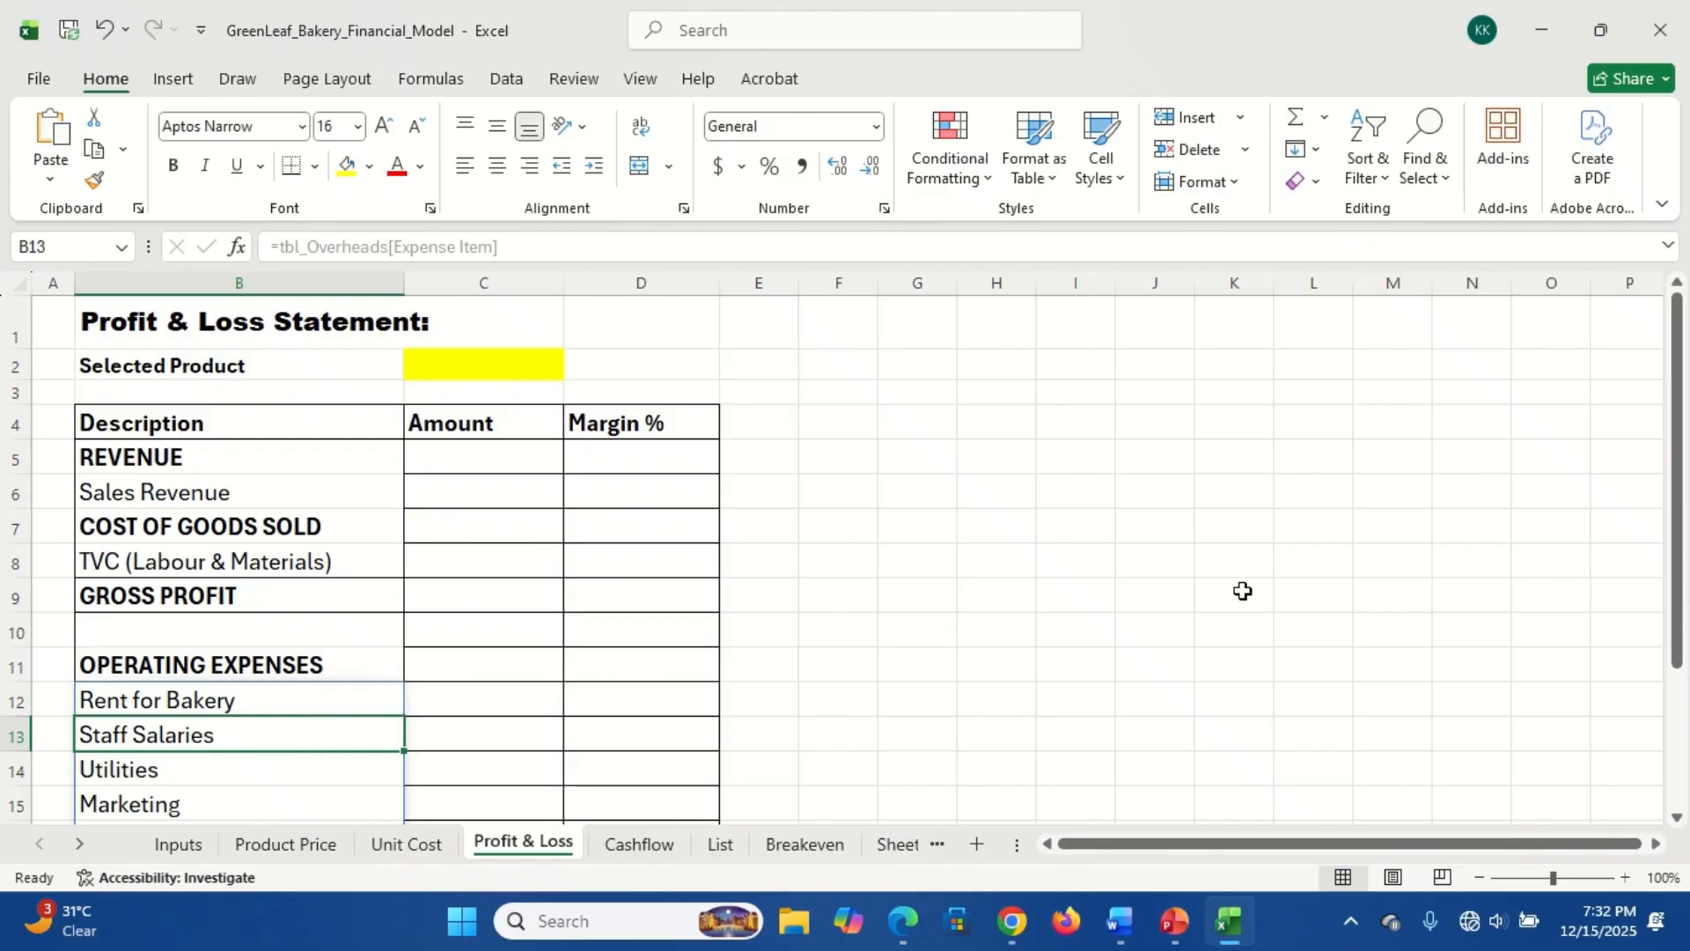
pyautogui.moveTo(1679, 508); pyautogui.dragTo(1684, 655)
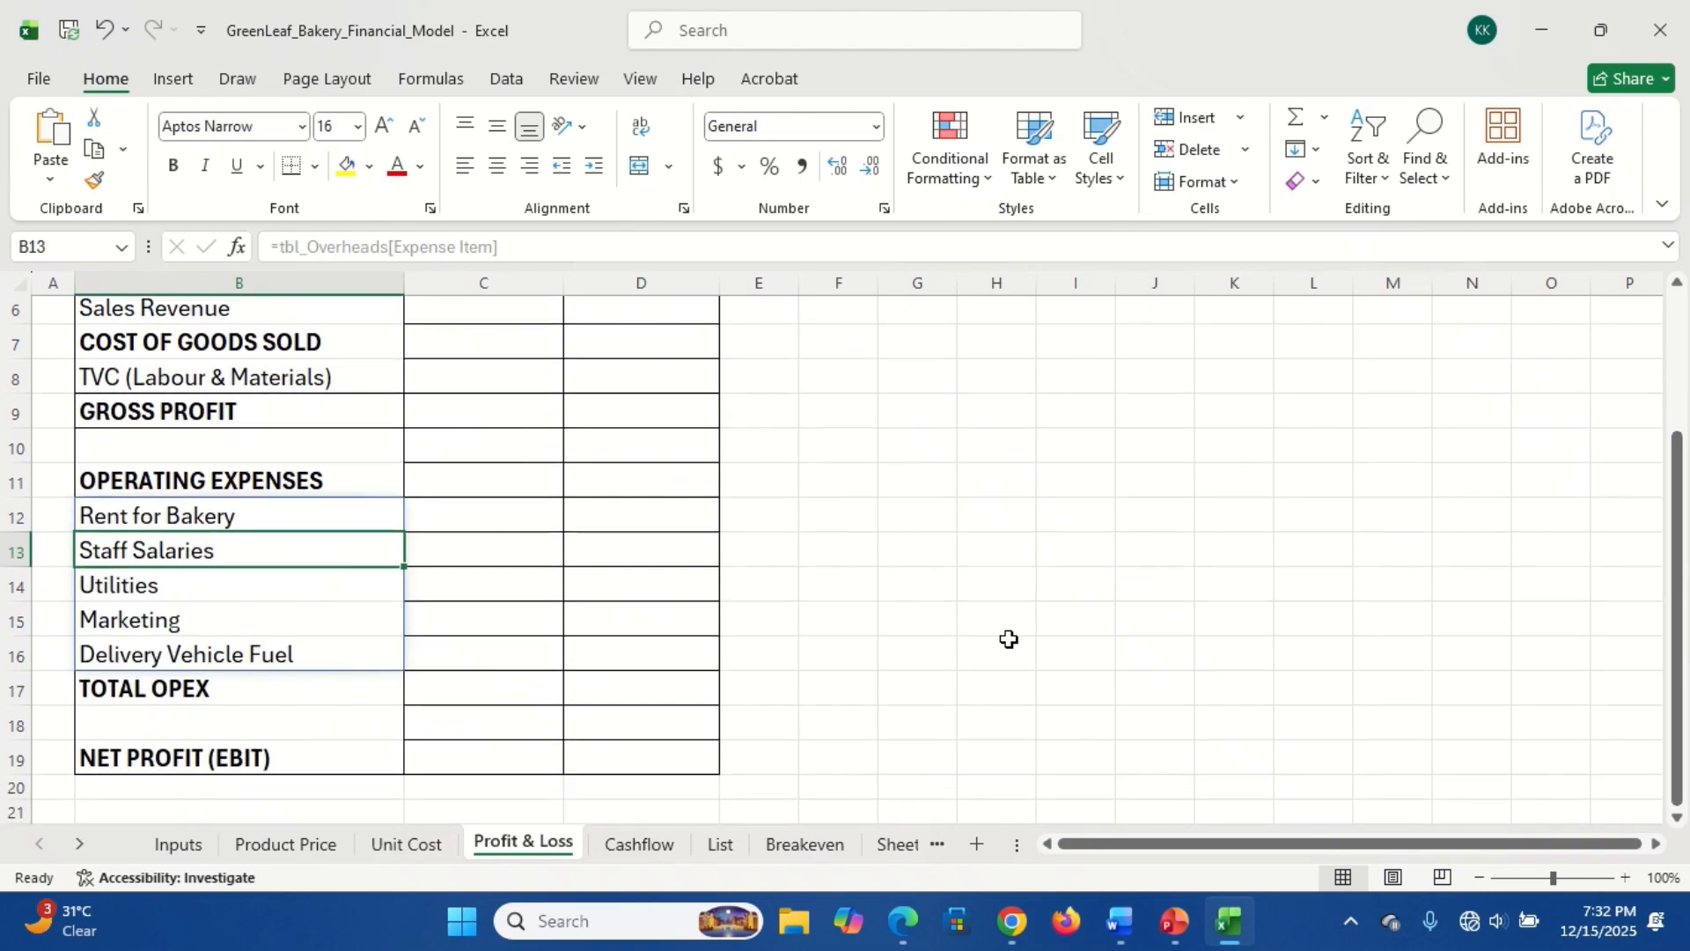
pyautogui.click(147, 698)
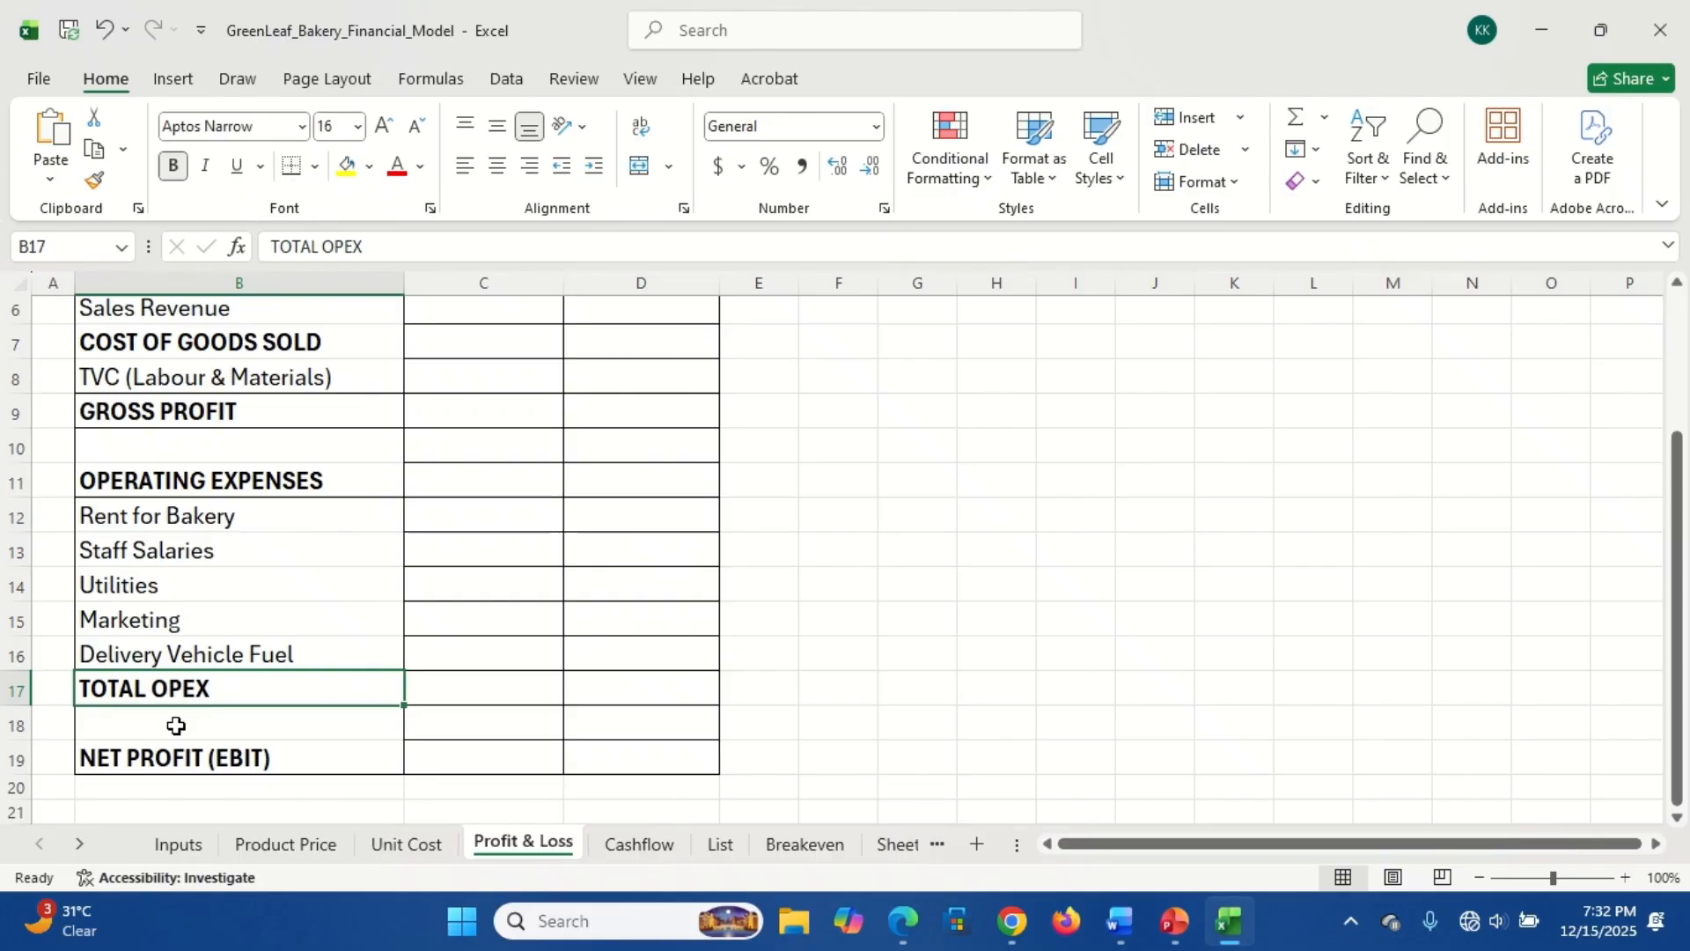
# - Apply a Top Border to the NET PROFIT (EBIT) label in B19
pyautogui.click(170, 757)
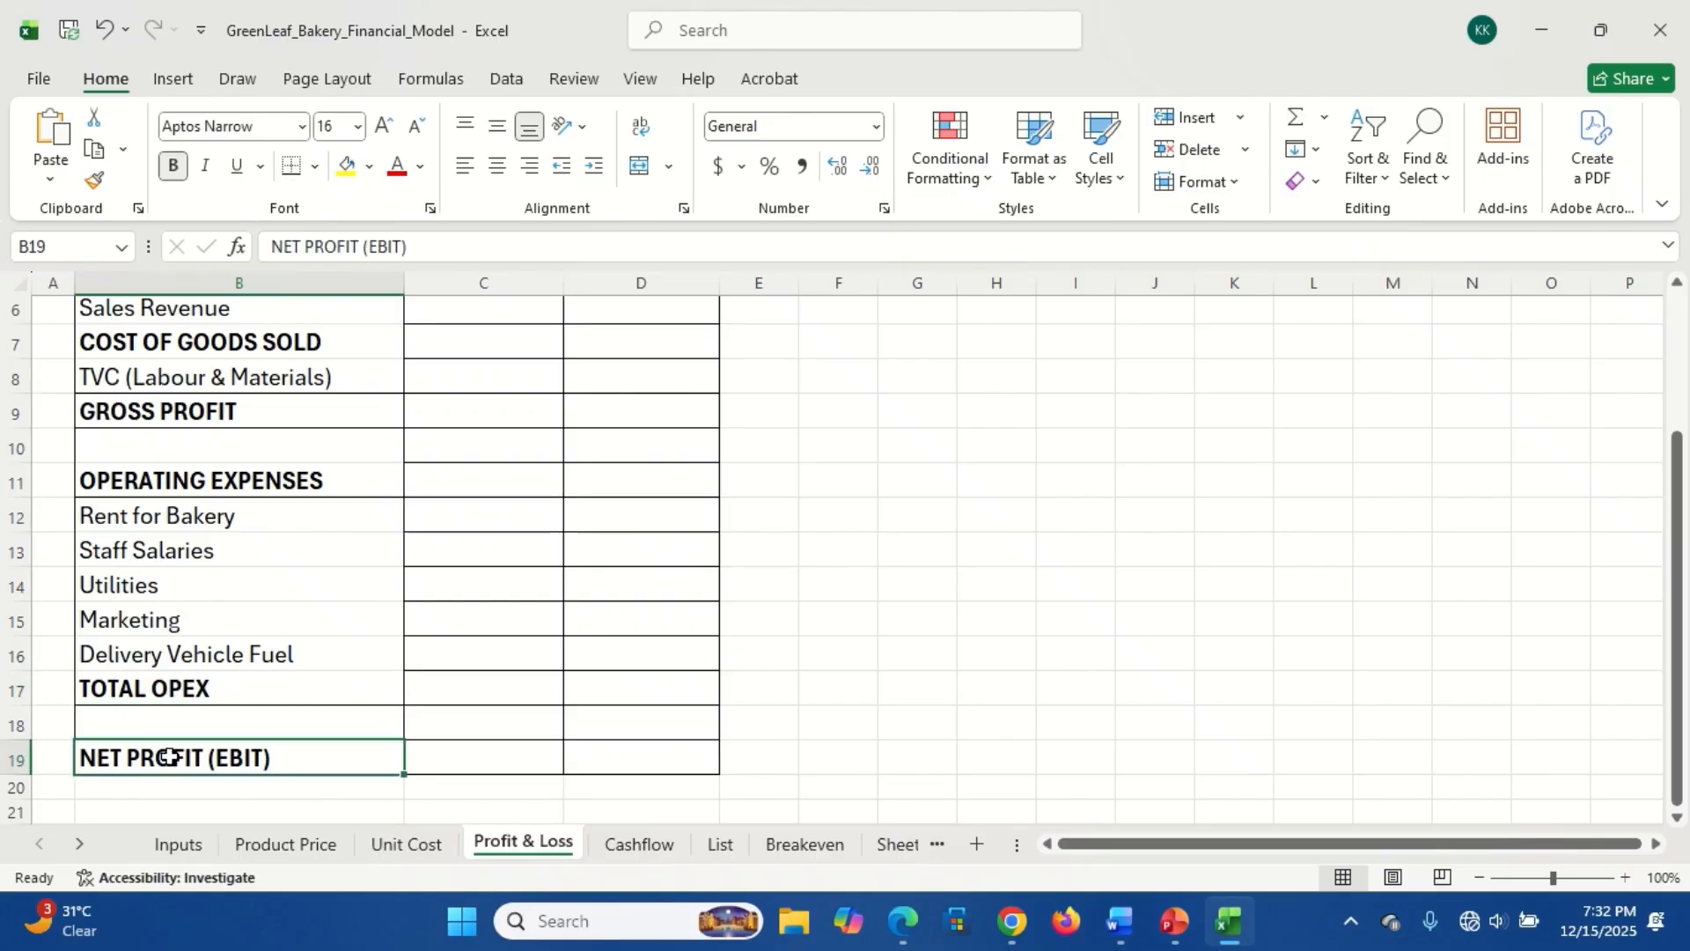
pyautogui.click(314, 166)
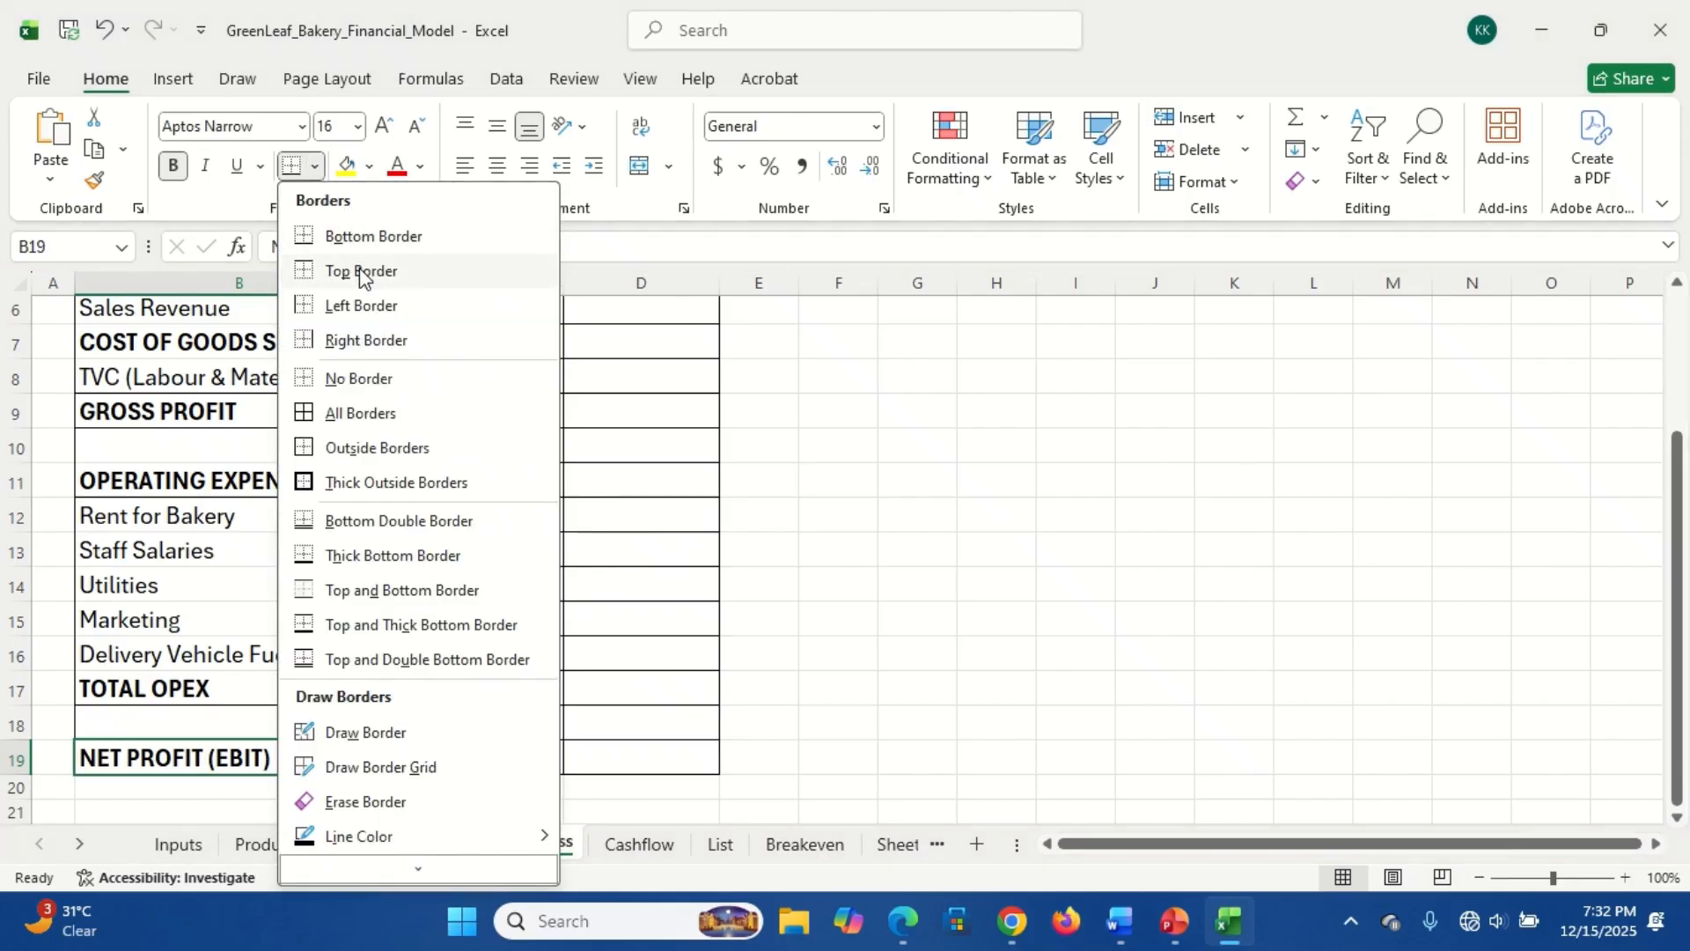
pyautogui.click(577, 470)
pyautogui.click(578, 470)
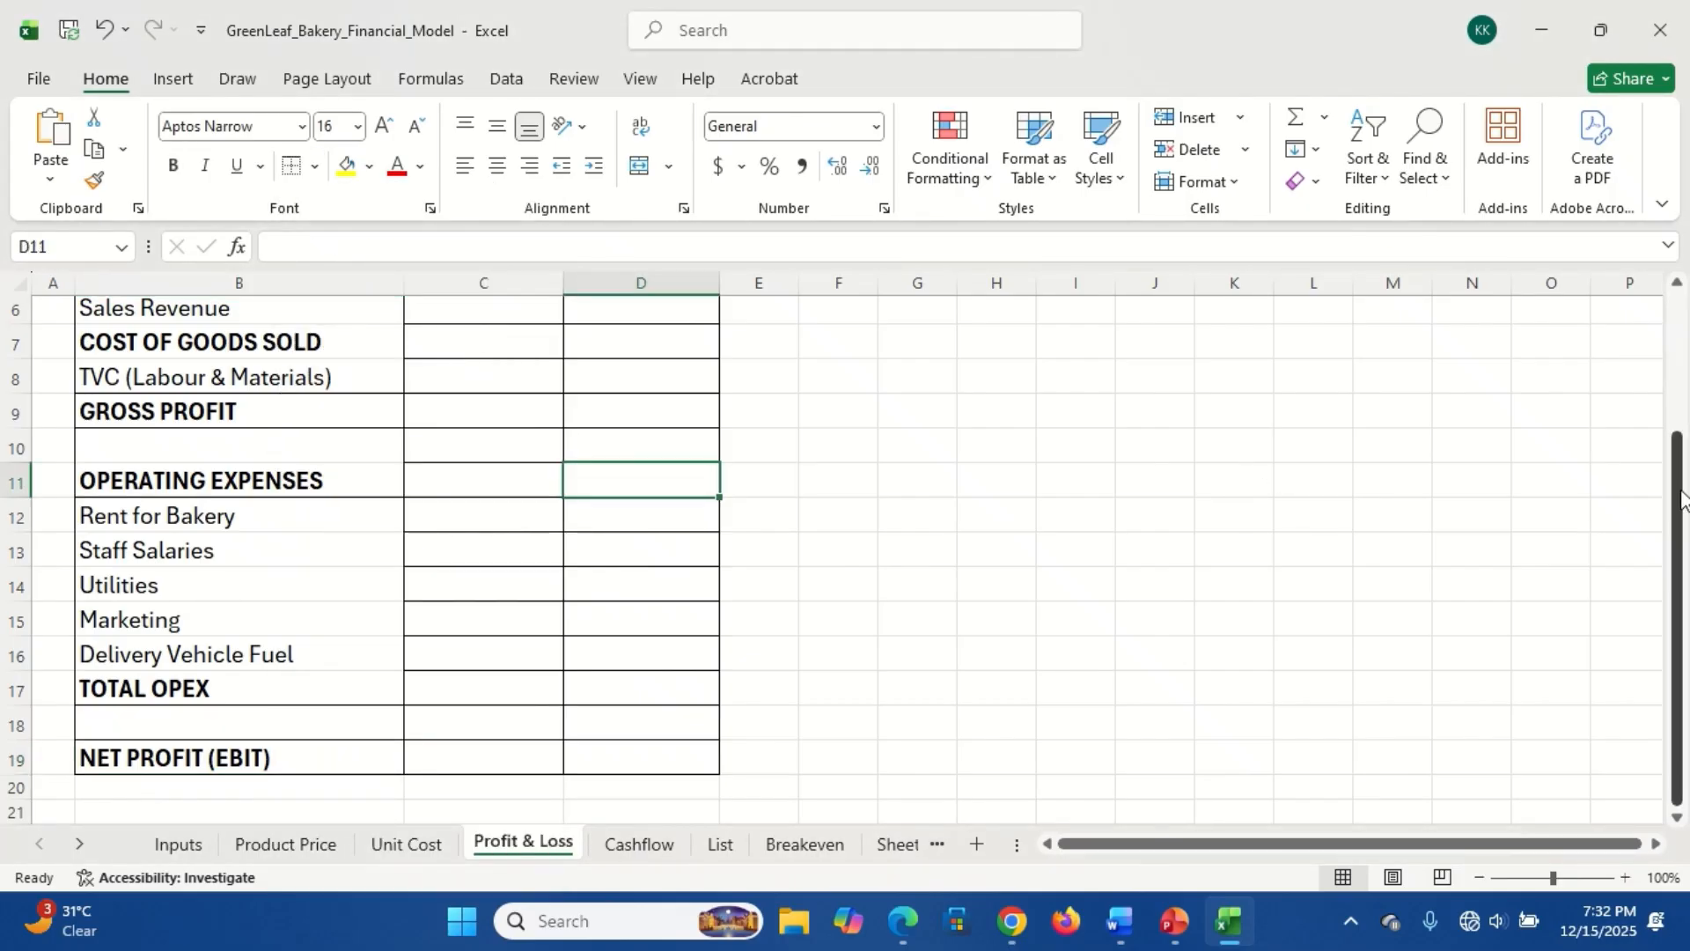
# - Set the number format of the Amount cells C5:C19 to Accounting
pyautogui.moveTo(1681, 497); pyautogui.dragTo(1679, 476)
pyautogui.moveTo(482, 418); pyautogui.dragTo(494, 767)
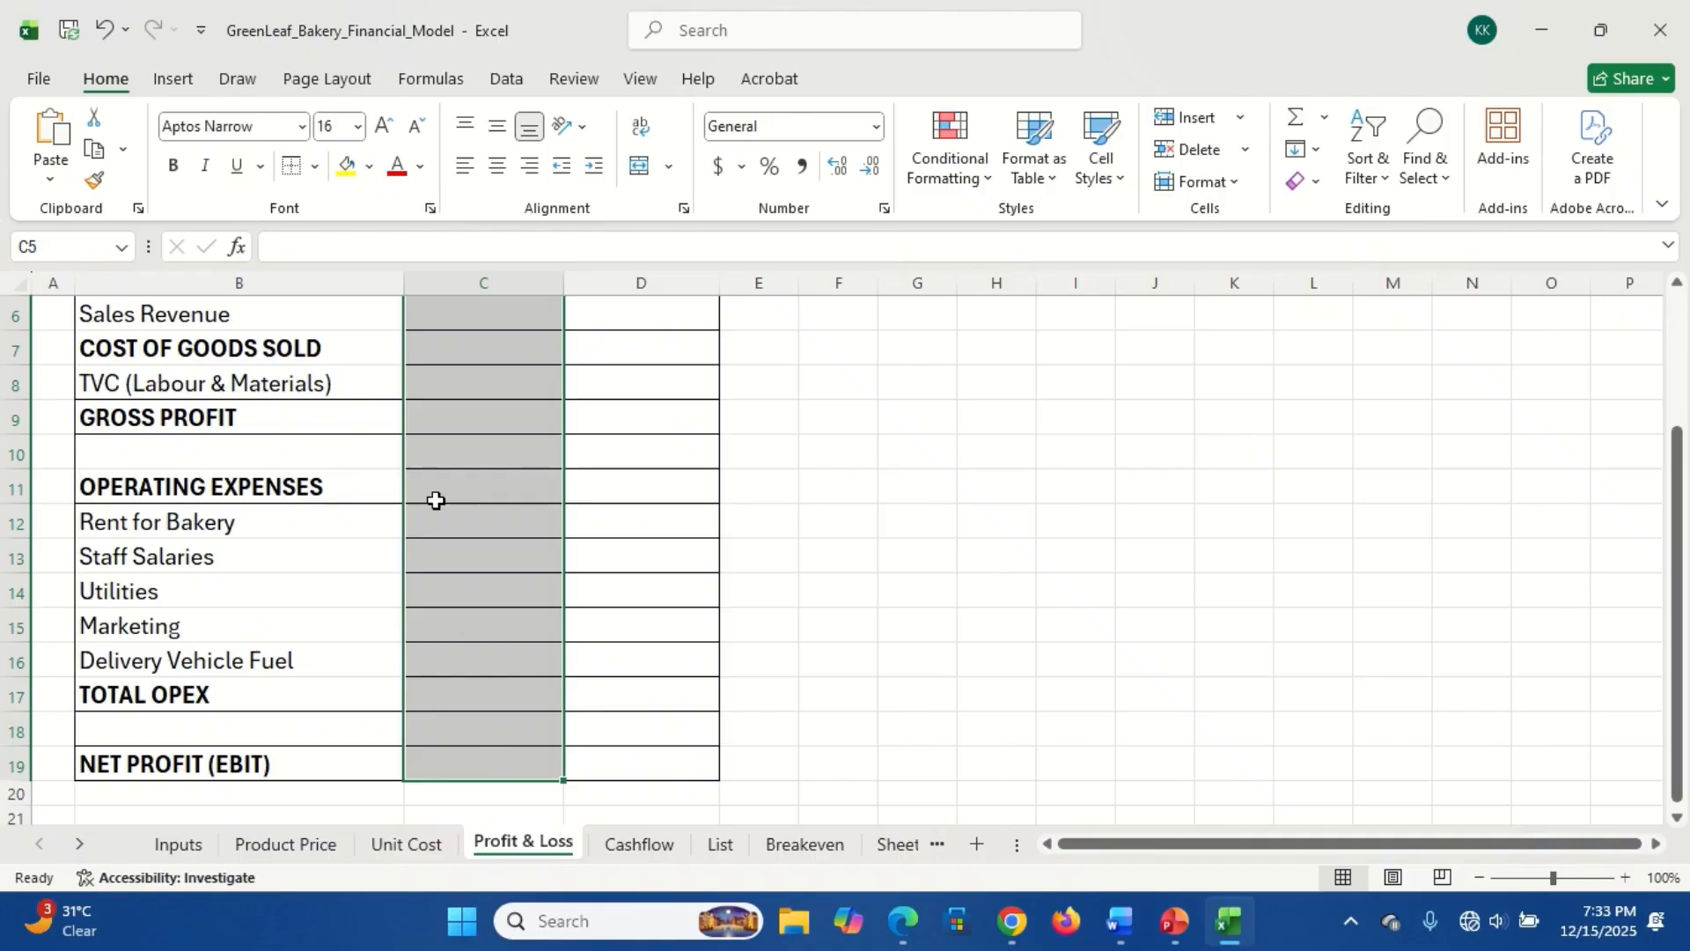
pyautogui.click(876, 130)
pyautogui.click(843, 357)
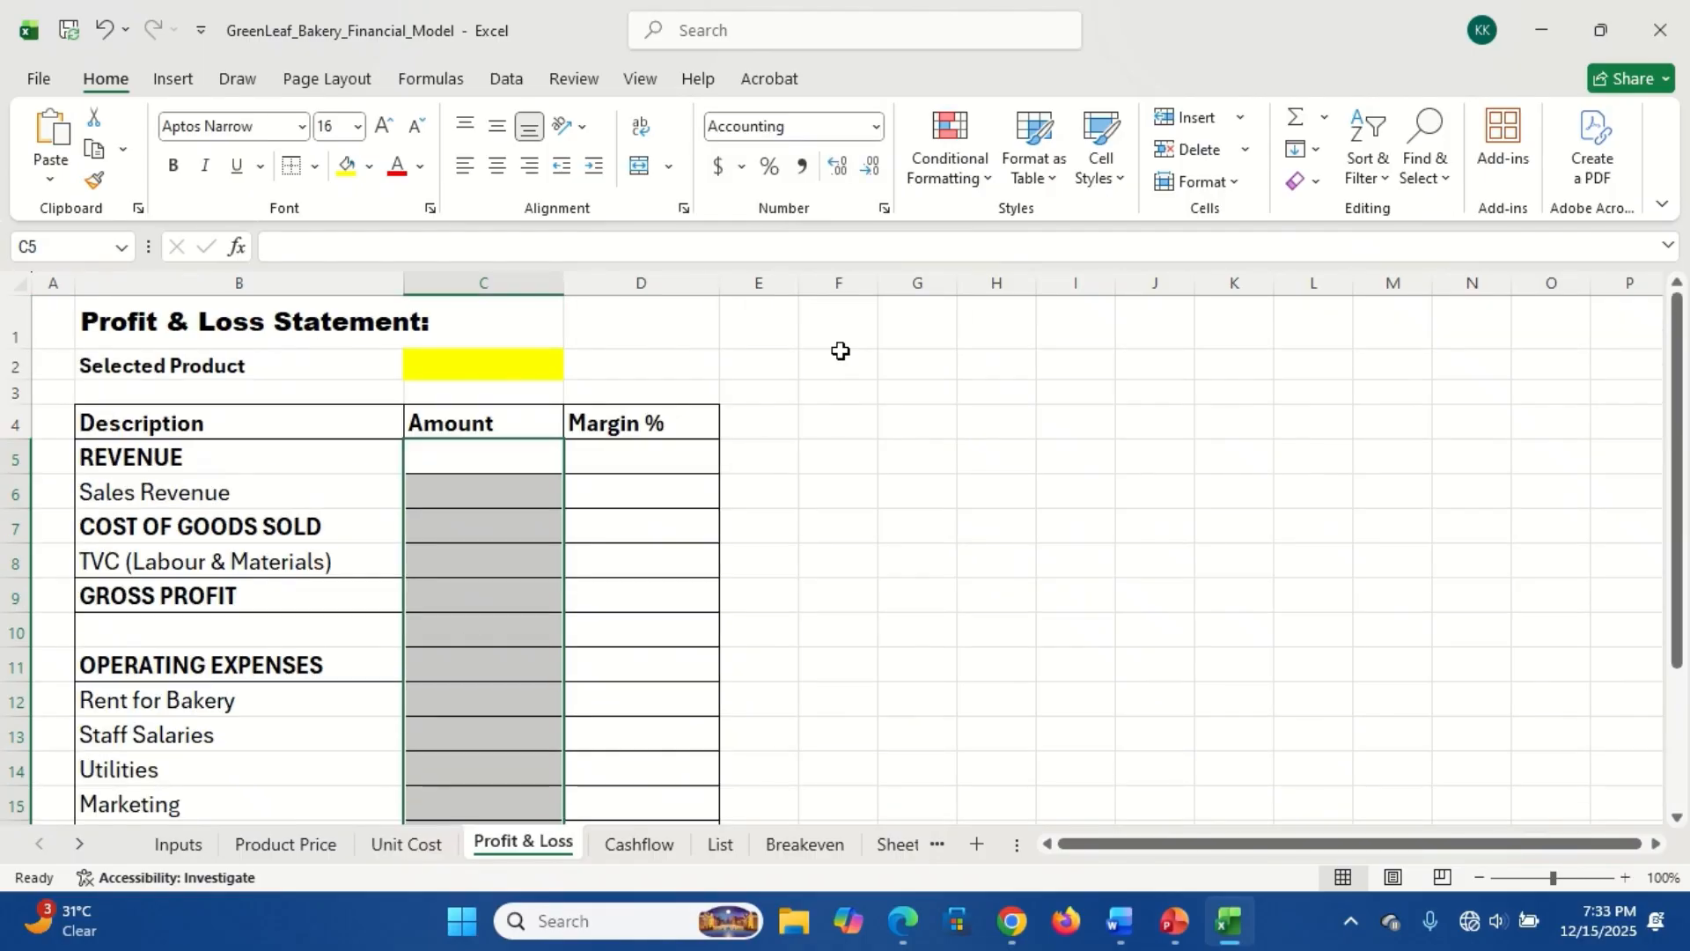
# - Set the accounting currency symbol of C5:C19 to ₦ Igbo
pyautogui.click(744, 167)
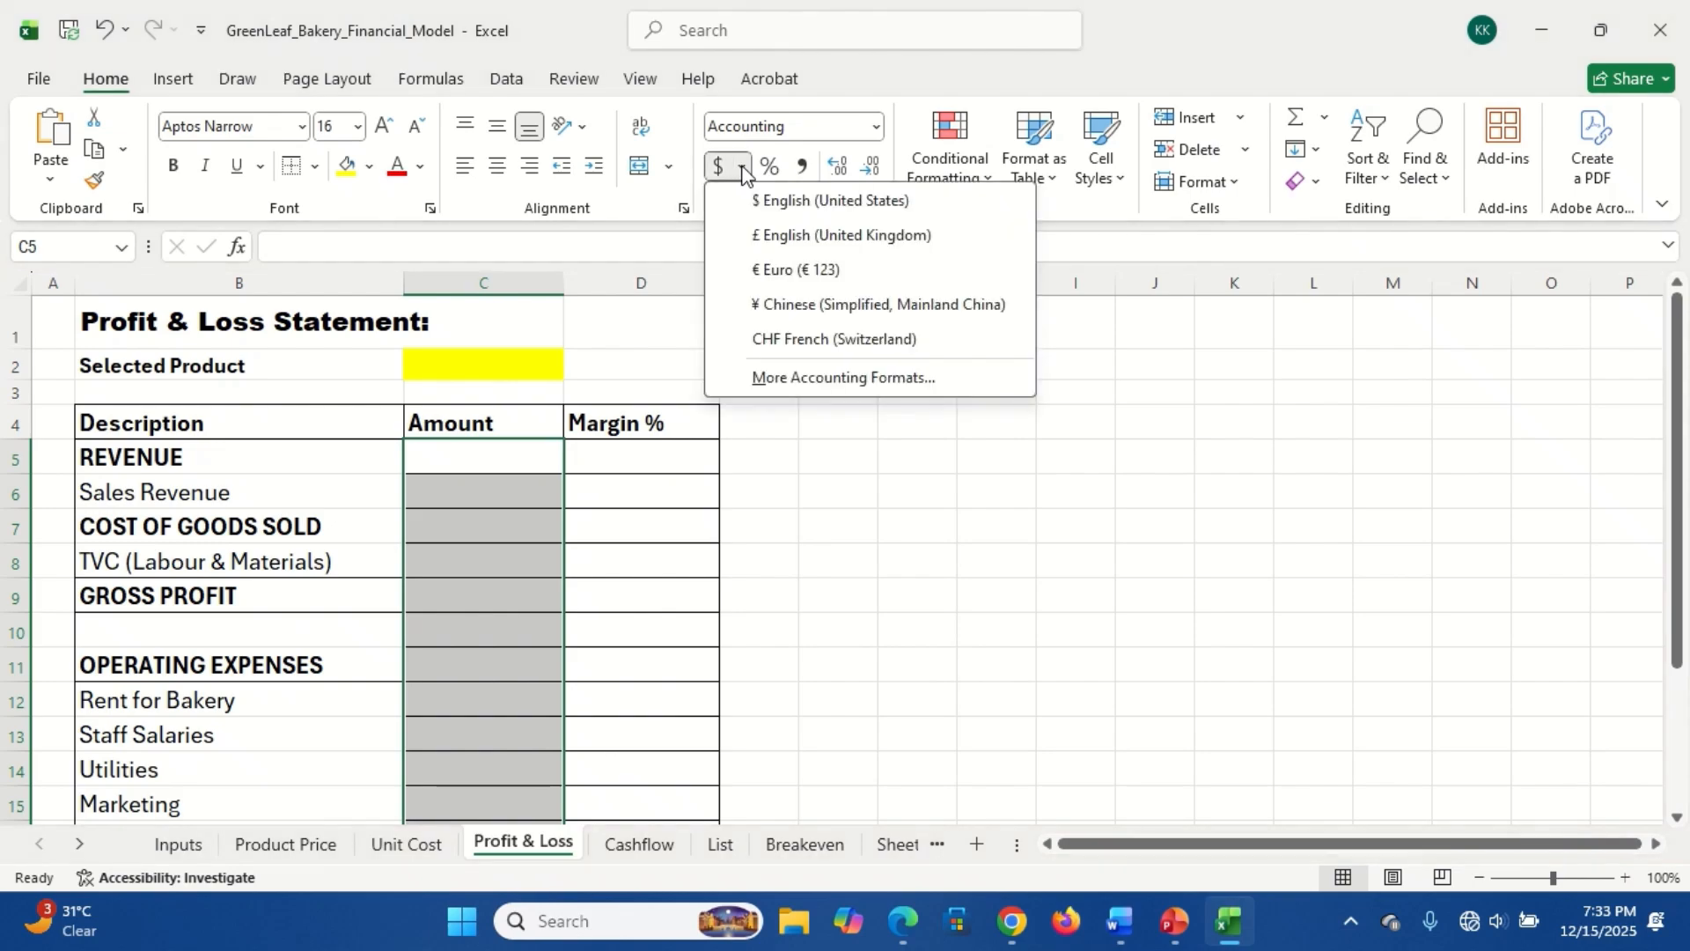
pyautogui.click(843, 379)
pyautogui.click(745, 424)
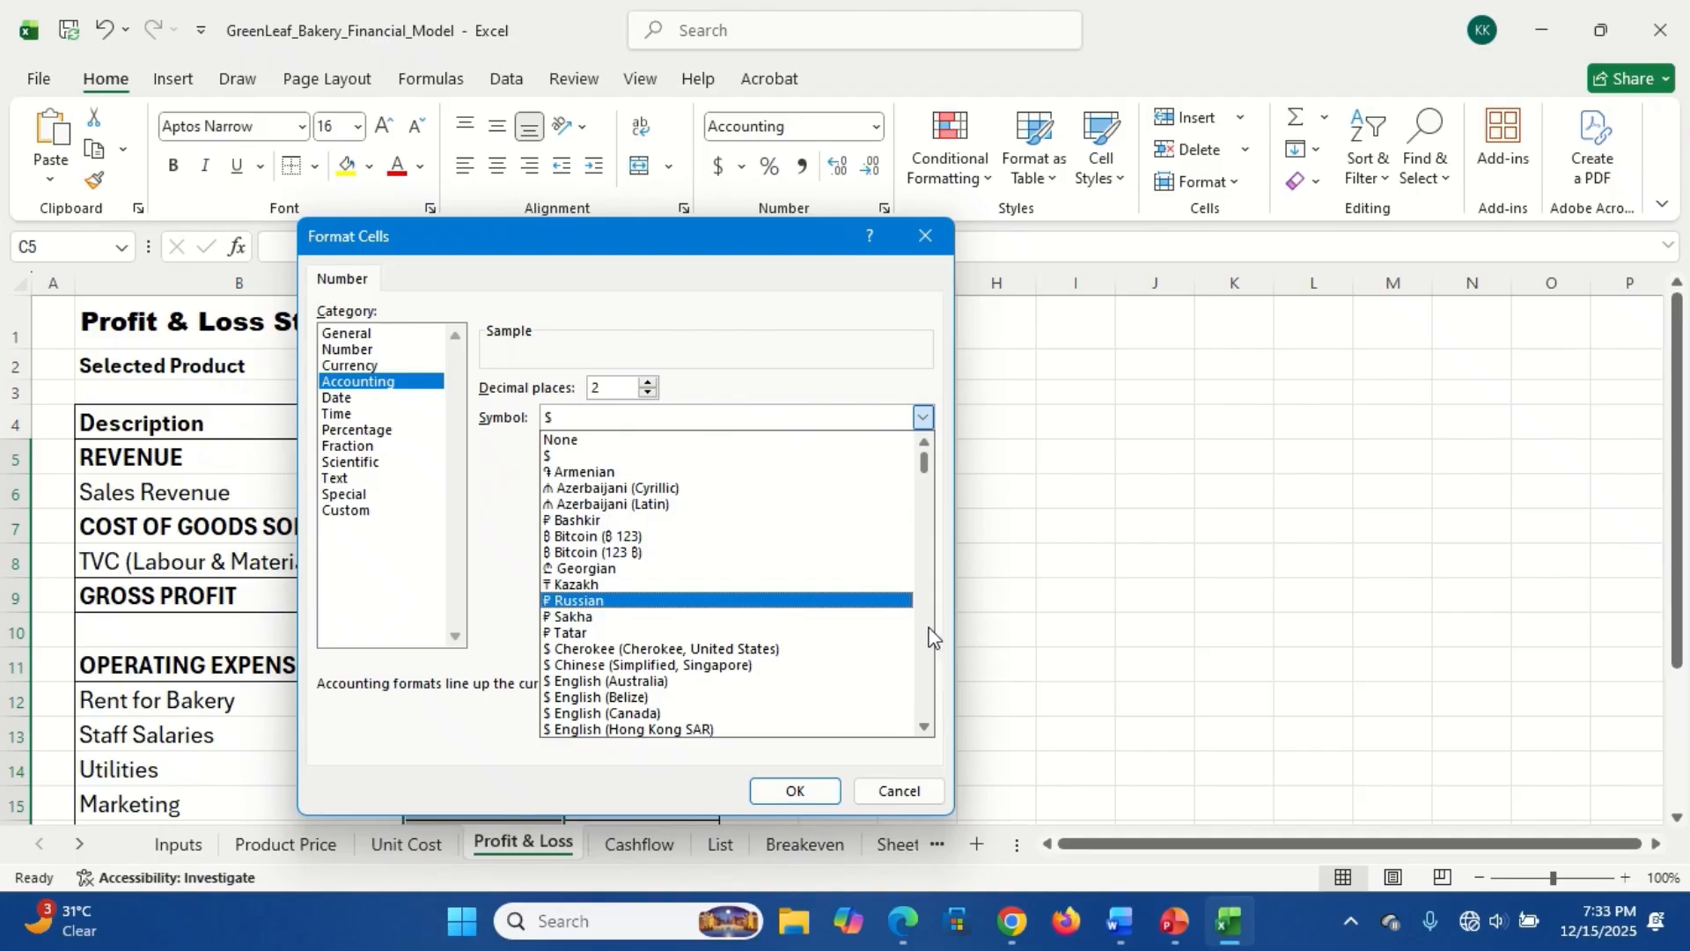
pyautogui.scroll(-10, 930, 627)
pyautogui.click(930, 628)
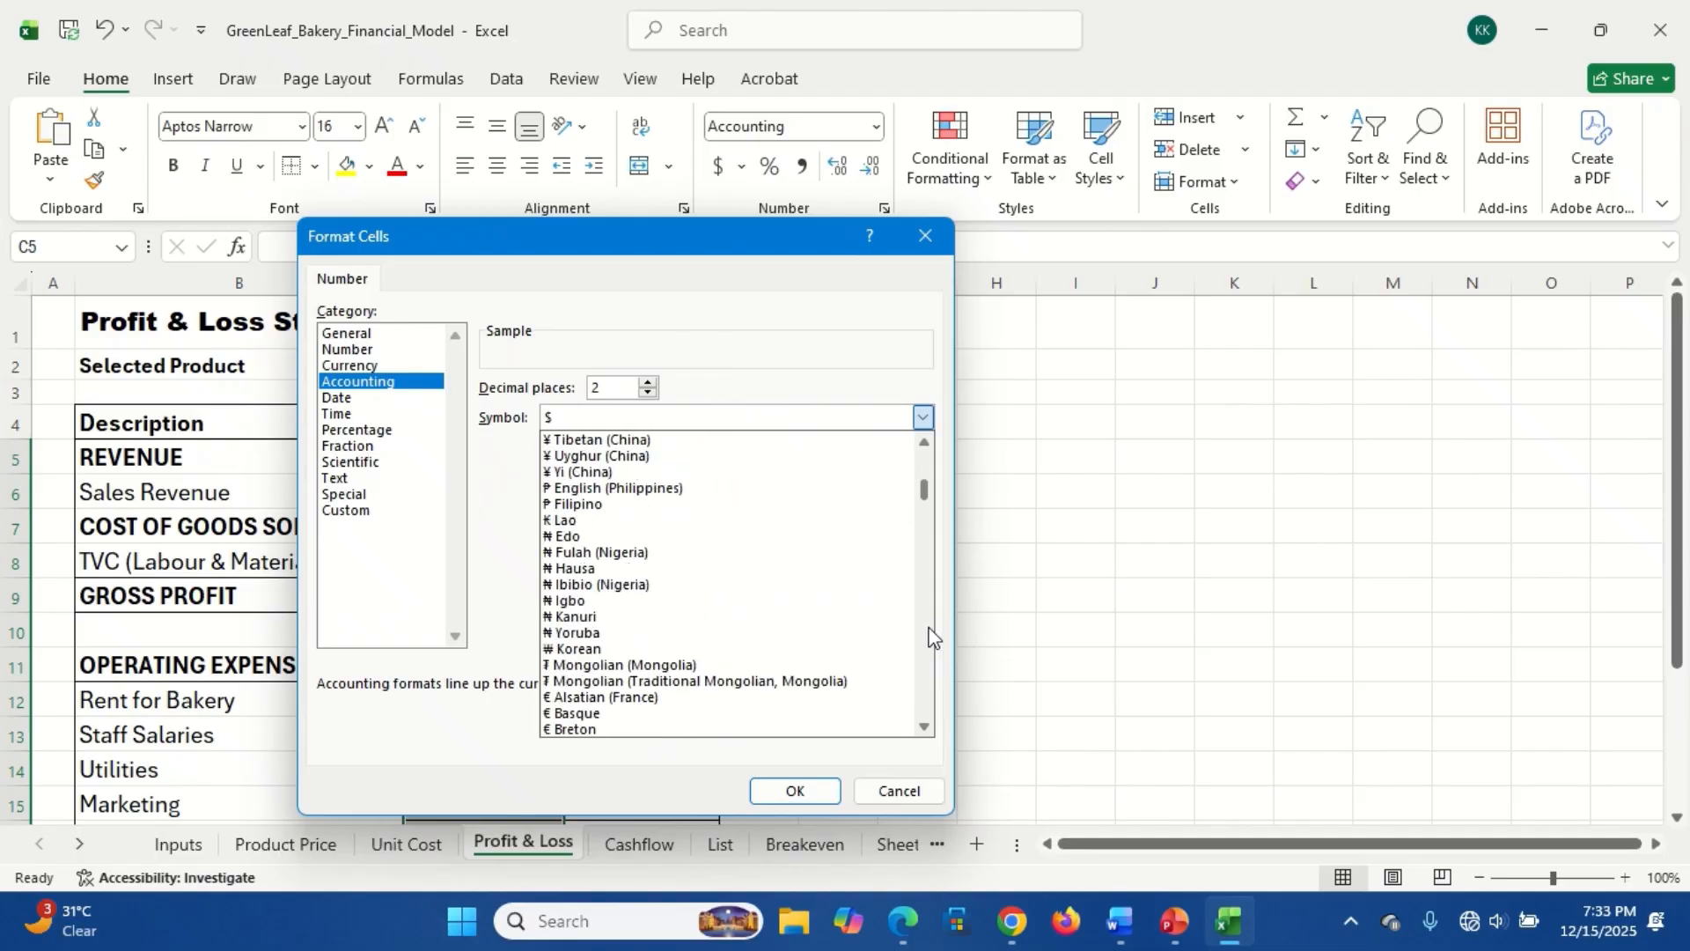
pyautogui.click(929, 628)
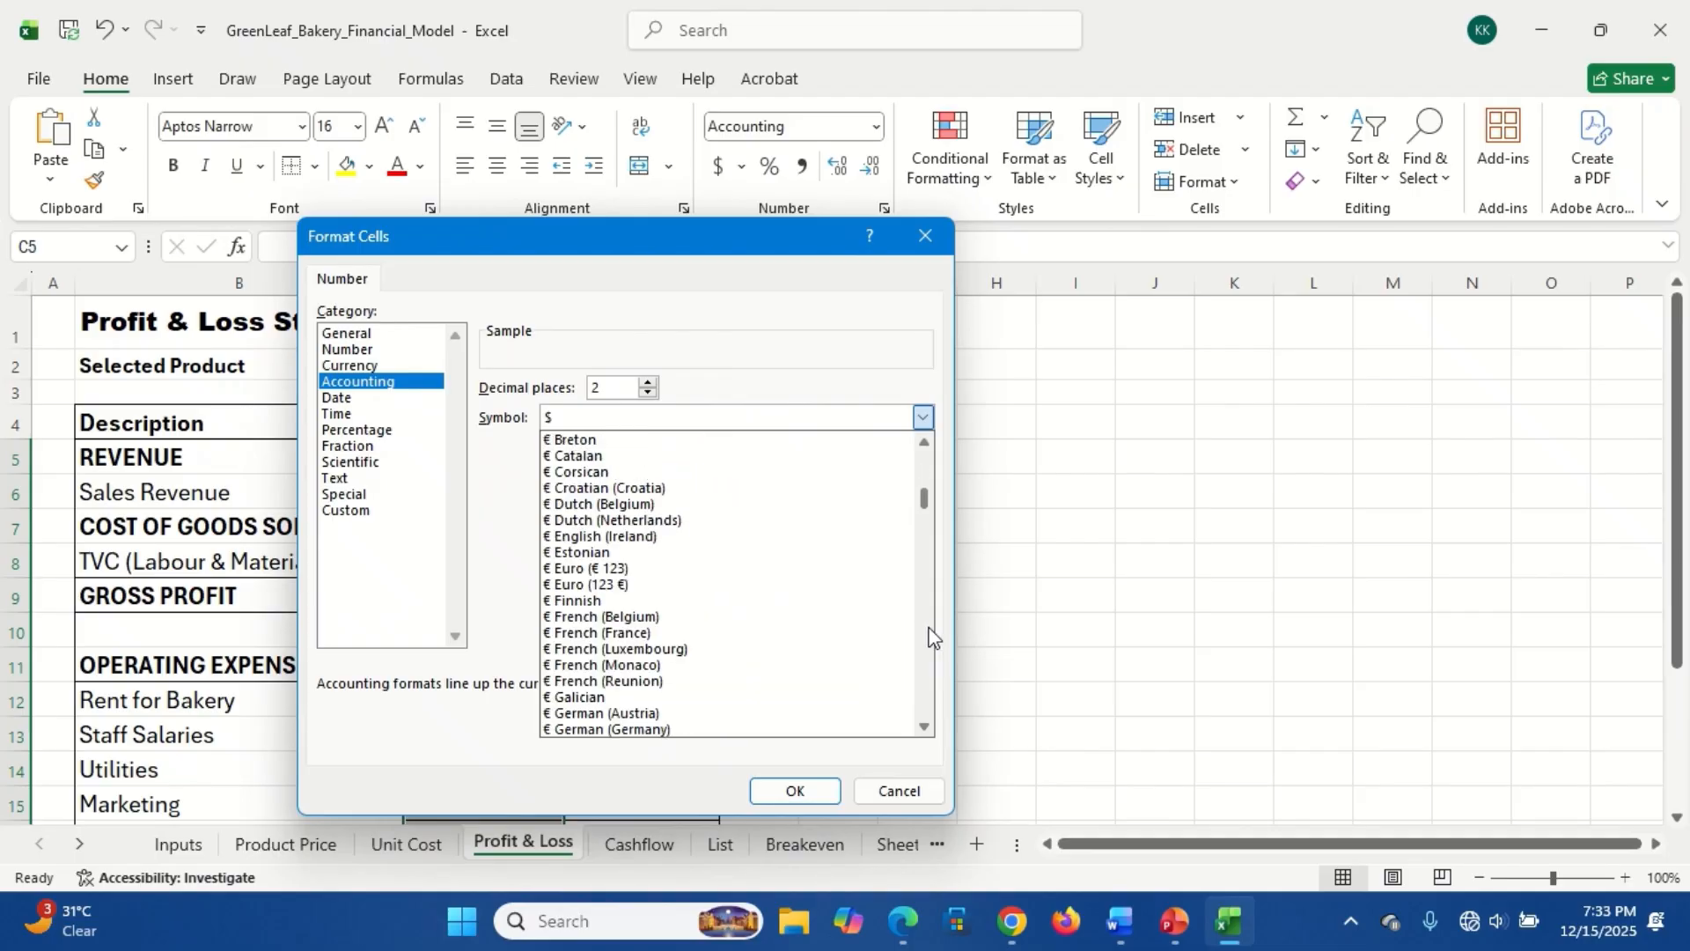
pyautogui.click(921, 477)
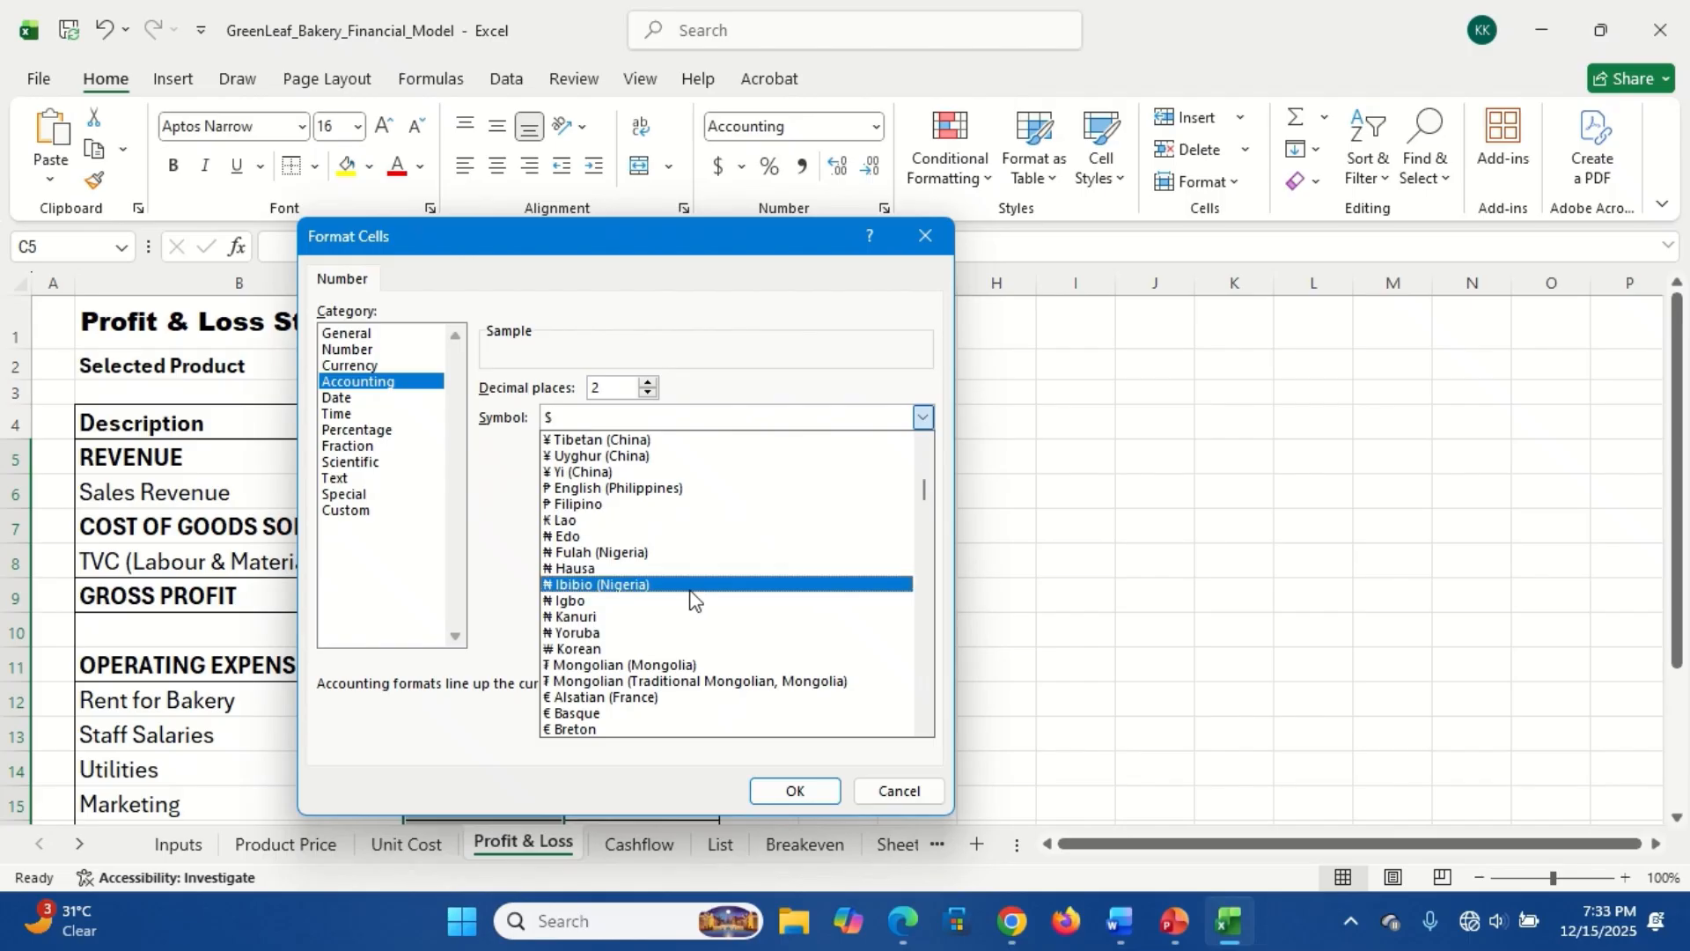
pyautogui.click(622, 601)
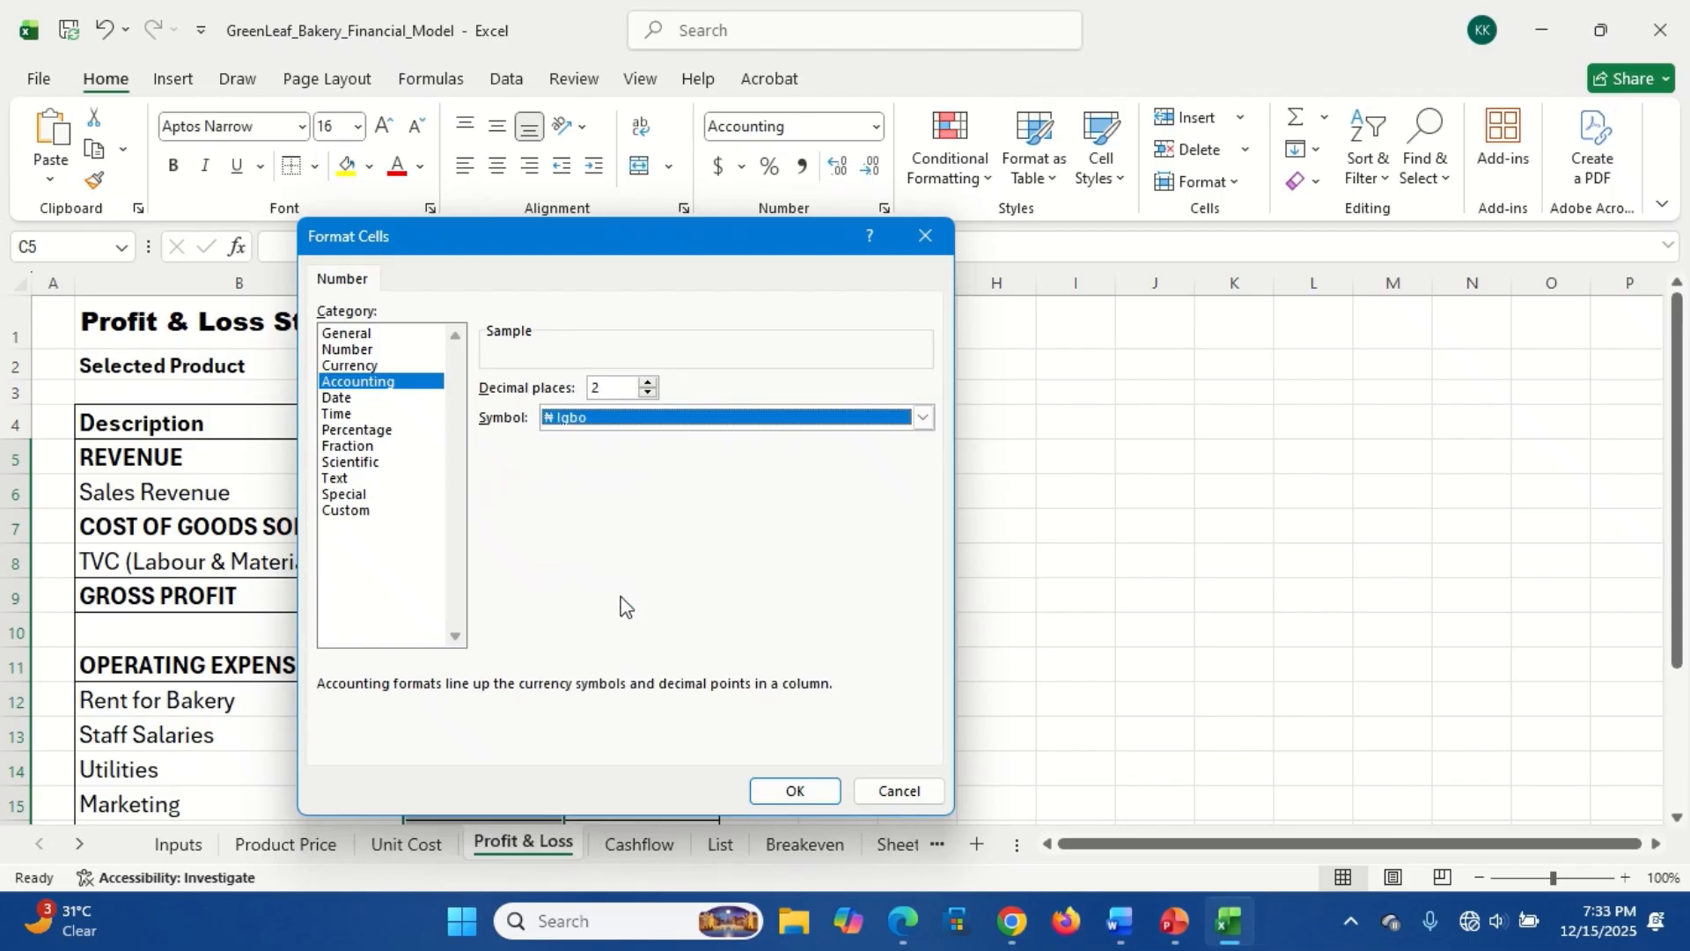
pyautogui.click(795, 789)
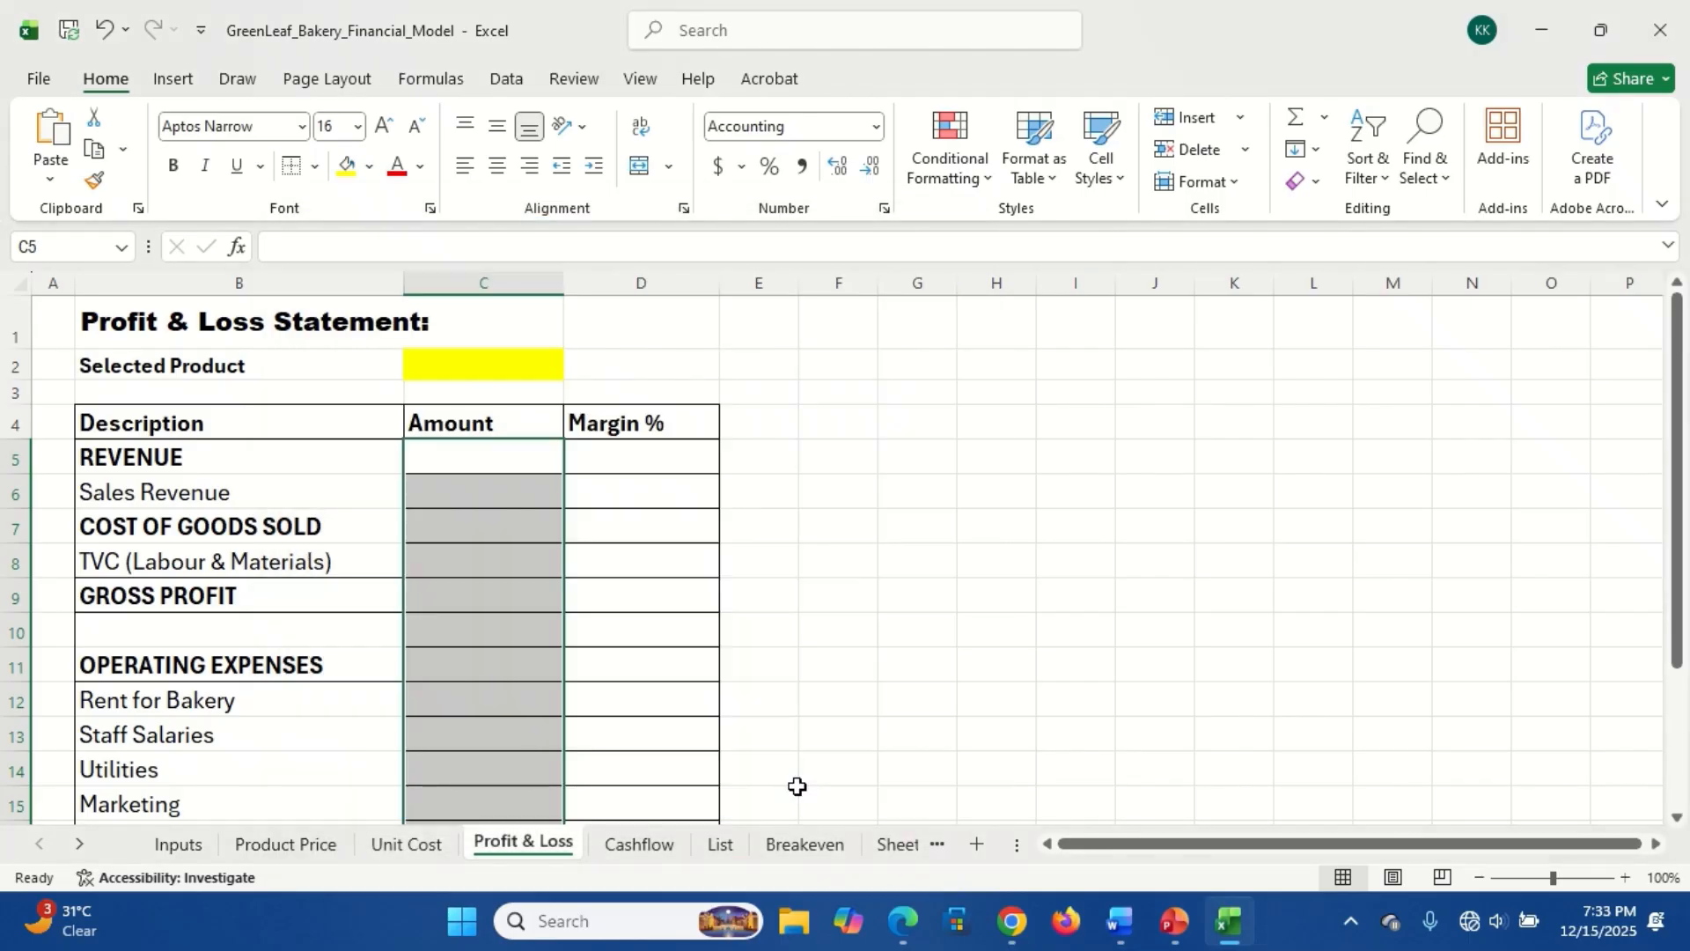
pyautogui.click(500, 560)
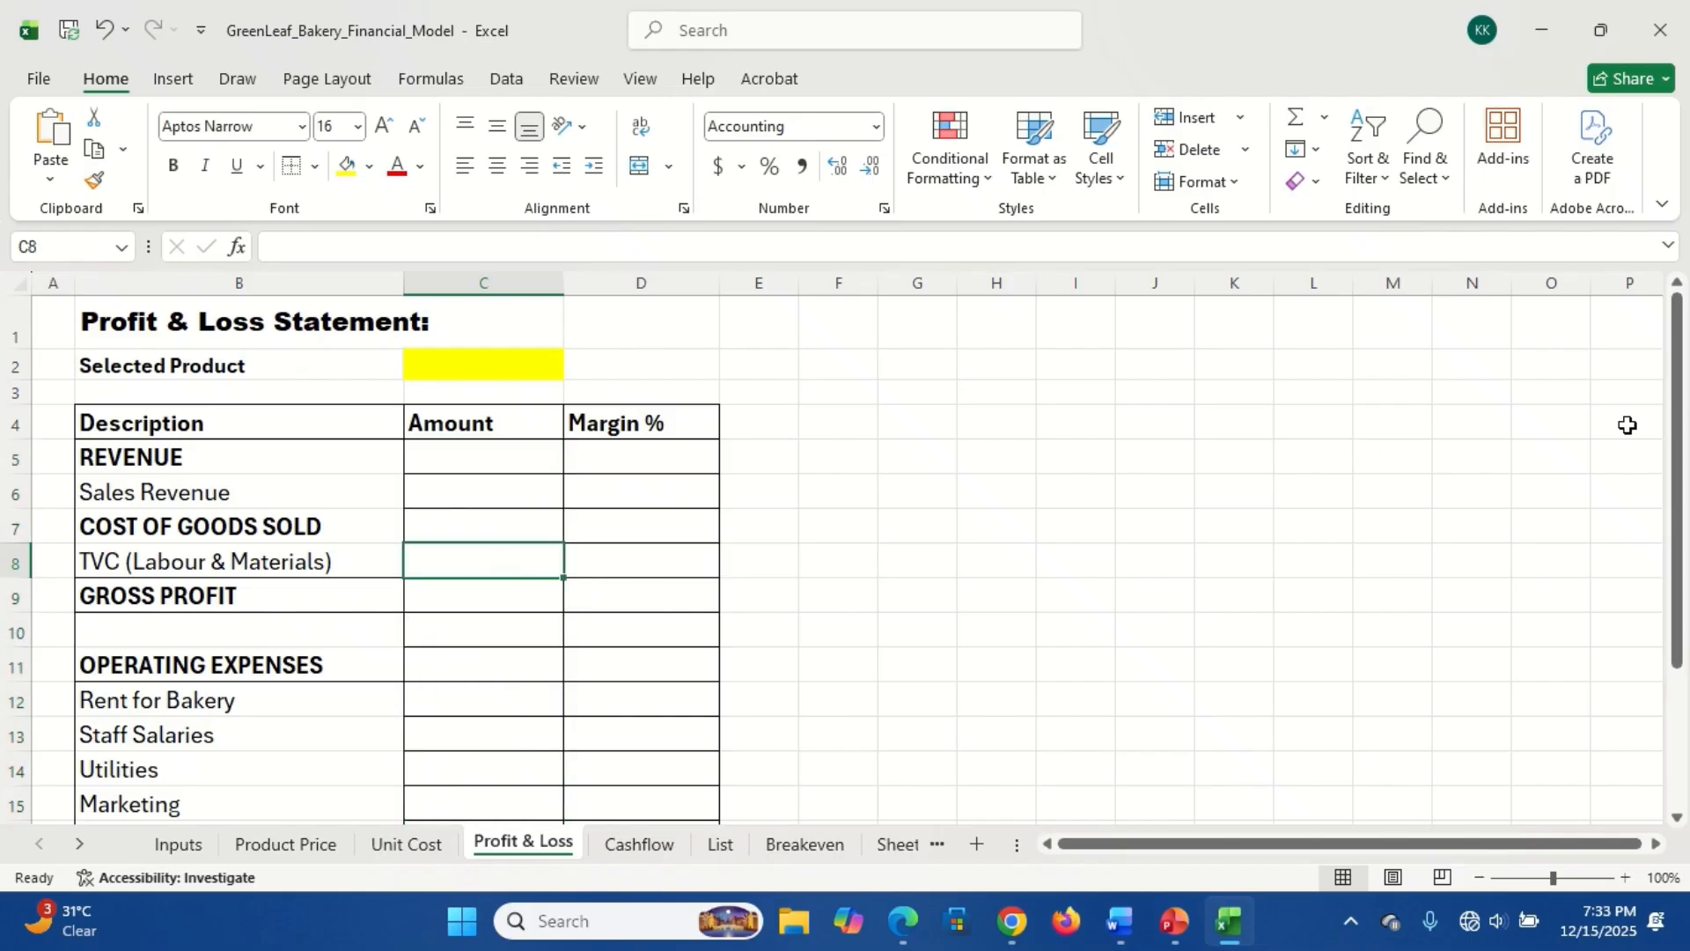
pyautogui.moveTo(1683, 440); pyautogui.dragTo(1677, 524)
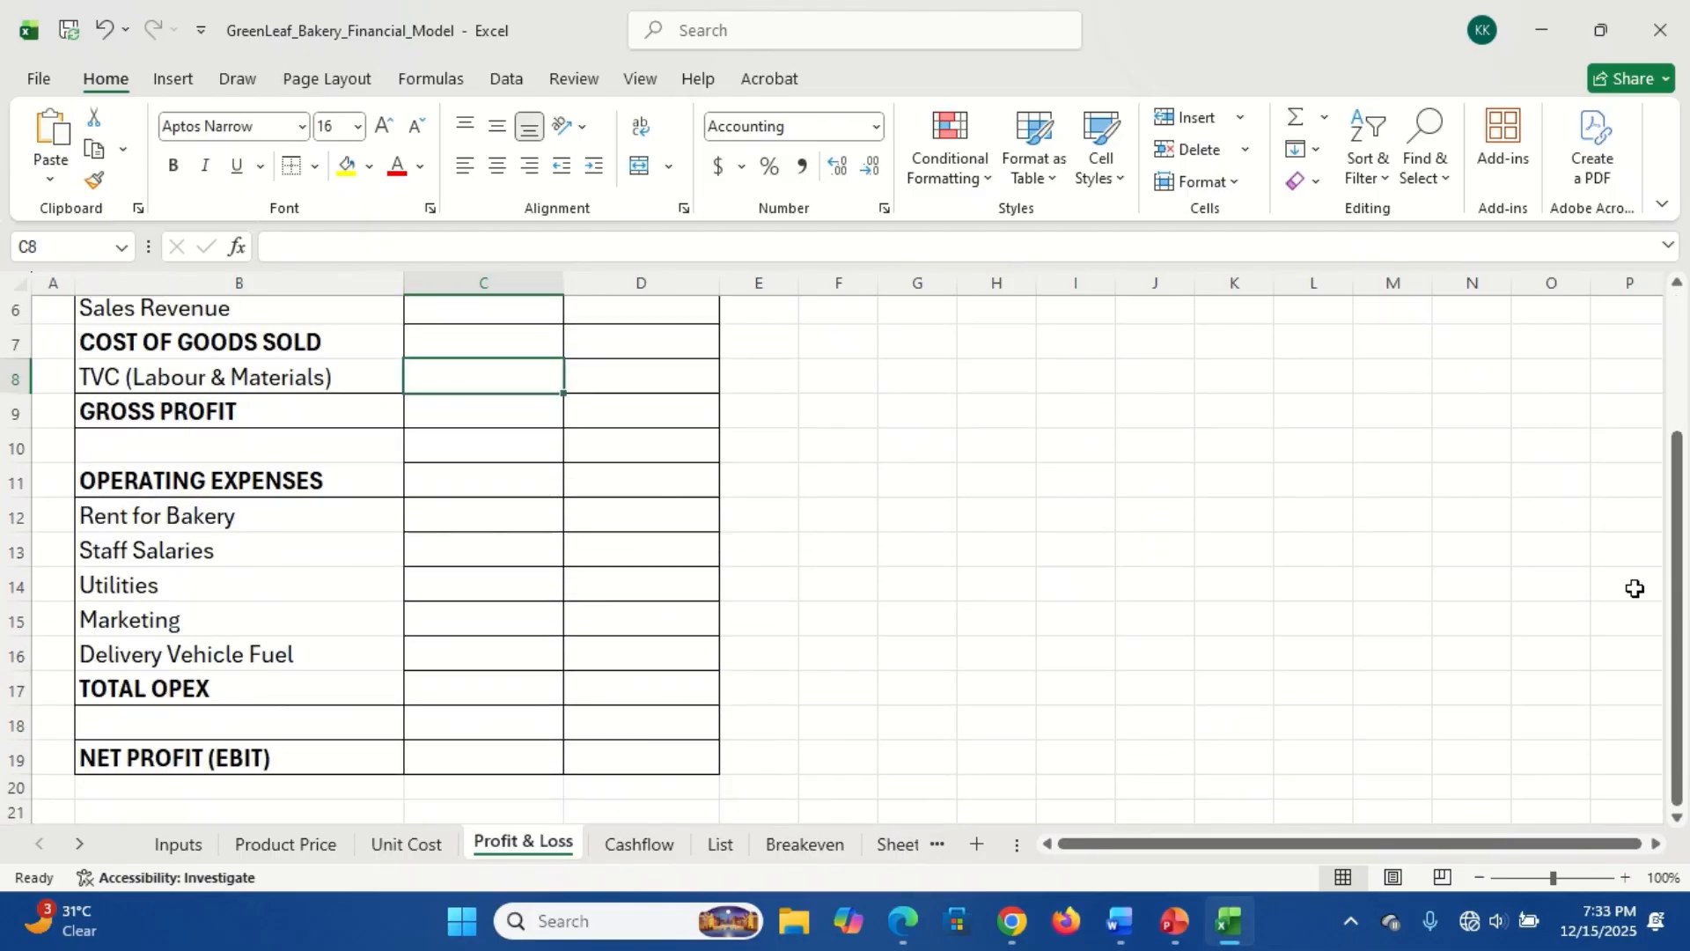
pyautogui.click(502, 480)
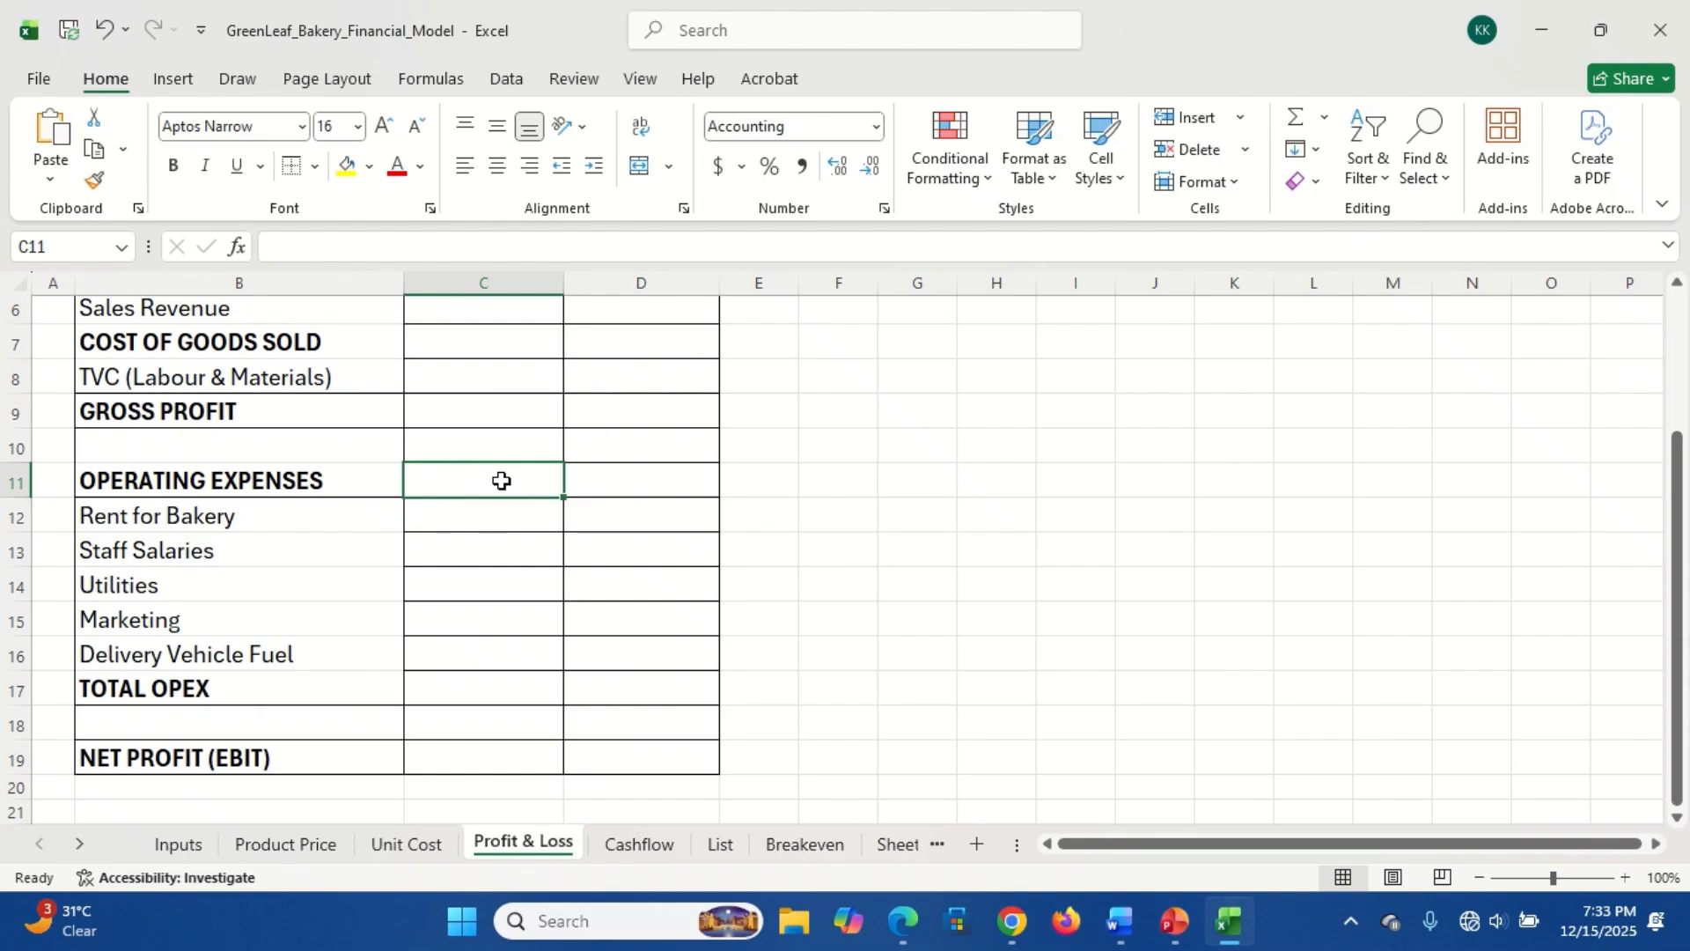
# - Increase the font size of the GROSS PROFIT cells C9:D9, NET PROFIT cells C19:D19 and TOTAL OPEX amount cell C17 to 18
pyautogui.click(466, 410)
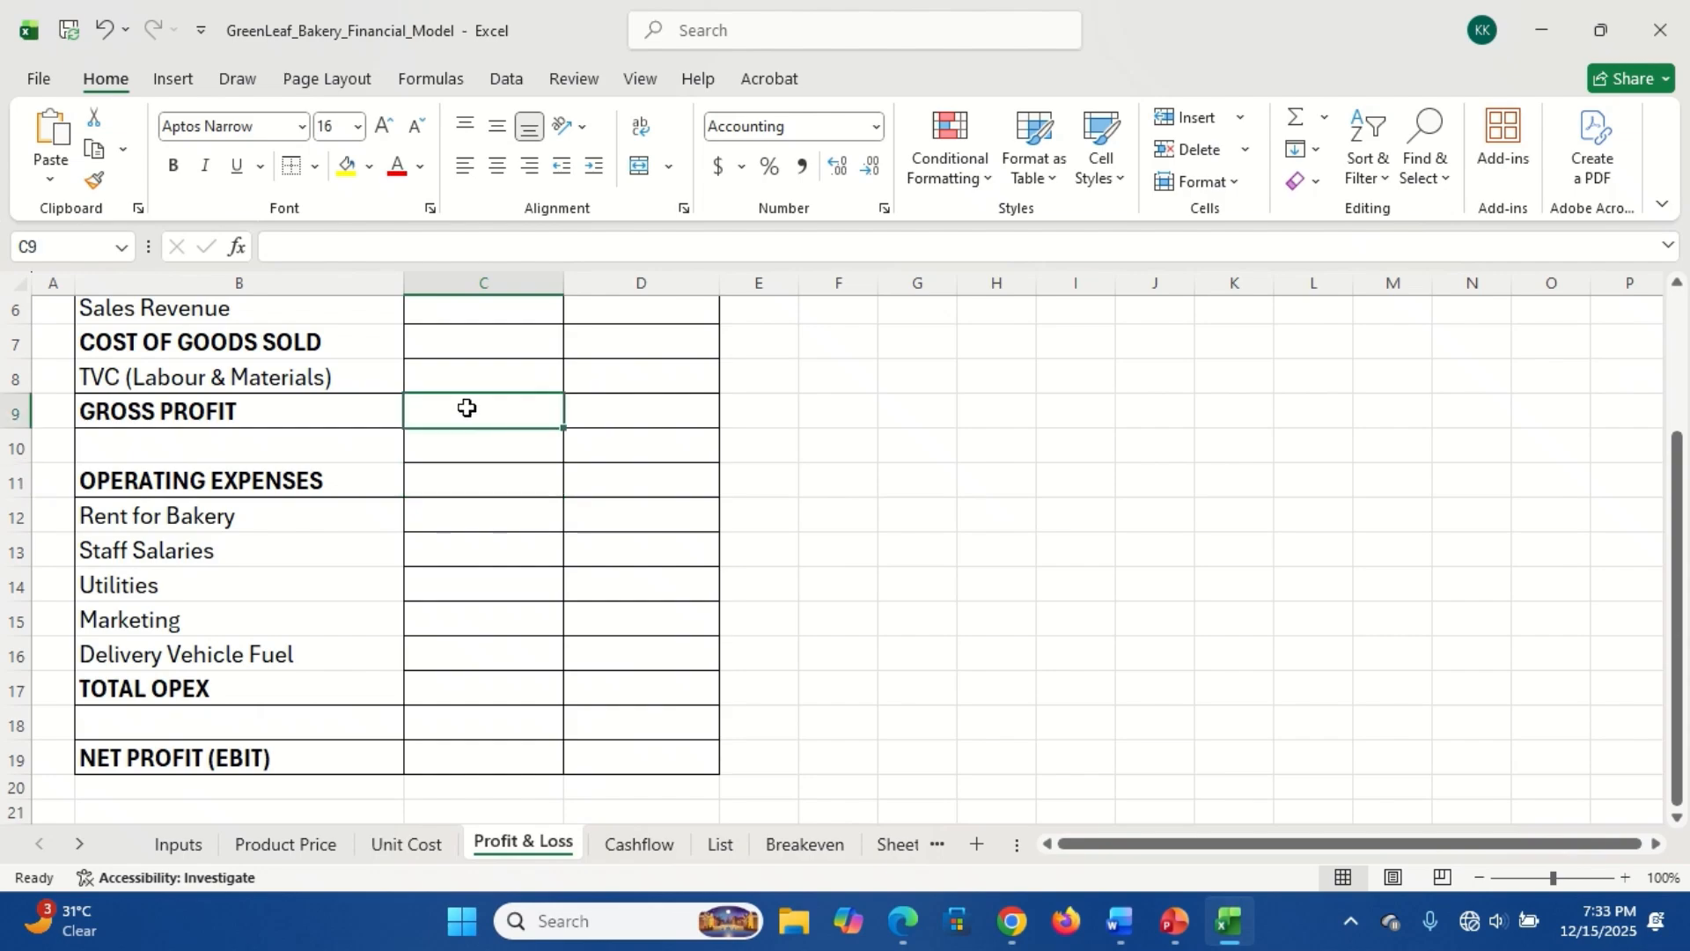
pyautogui.keyDown('ctrl'); pyautogui.click(604, 415); pyautogui.keyUp('ctrl')
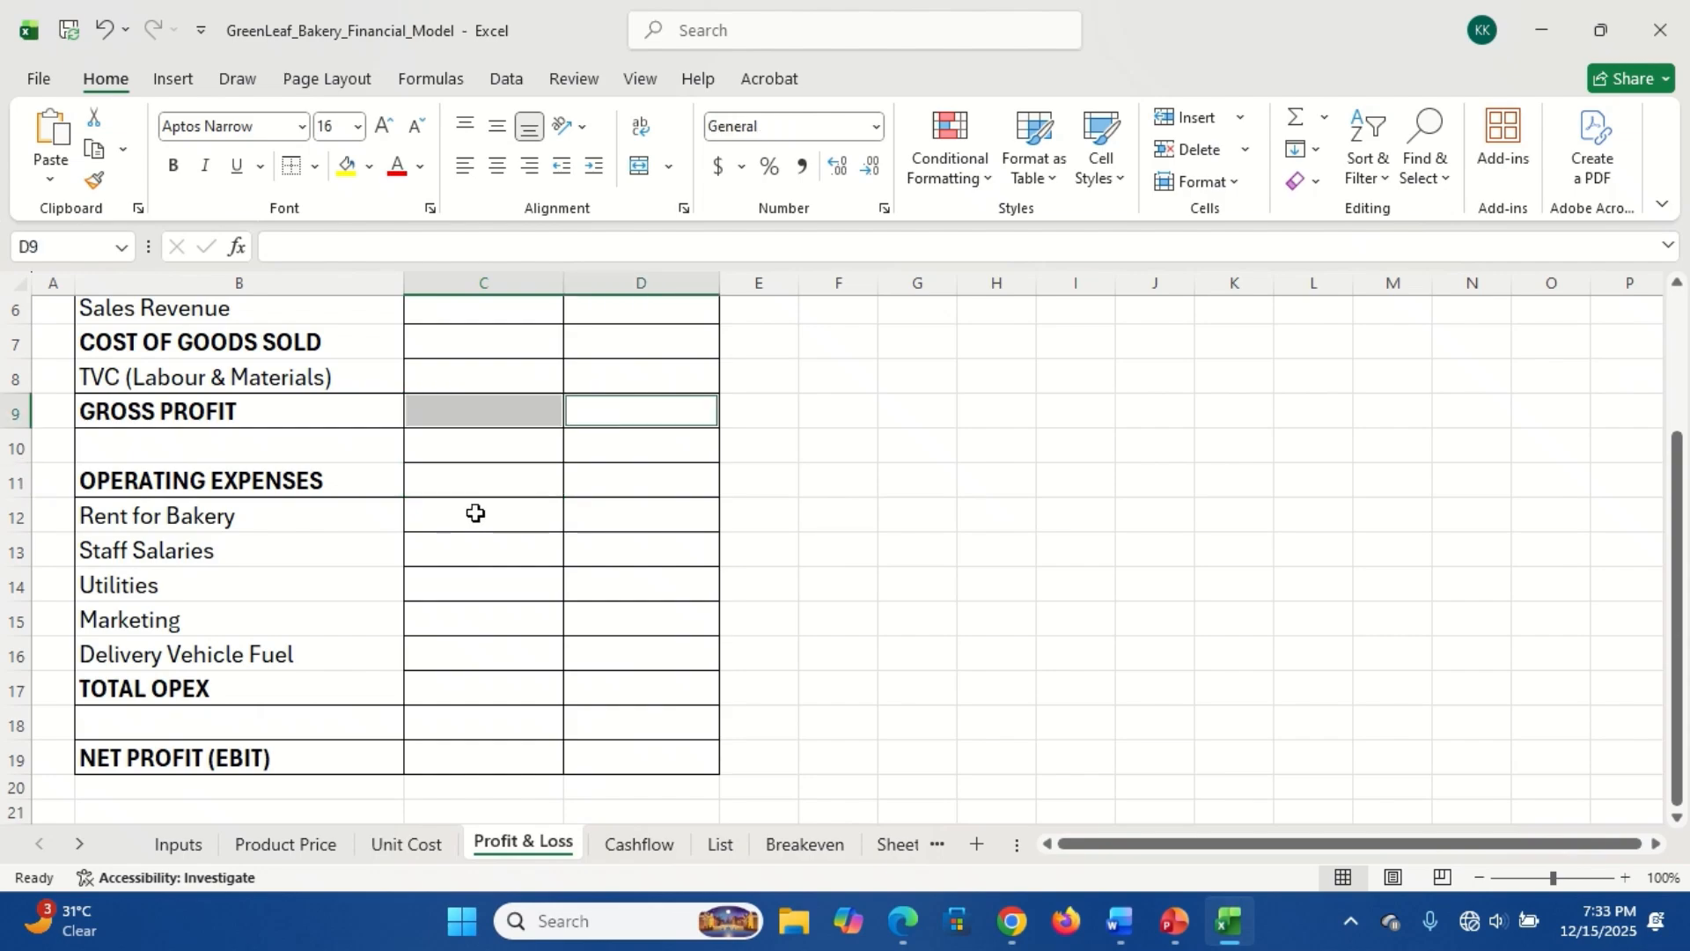
pyautogui.keyDown('ctrl'); pyautogui.click(459, 757); pyautogui.keyUp('ctrl')
pyautogui.keyDown('ctrl'); pyautogui.click(631, 762); pyautogui.keyUp('ctrl')
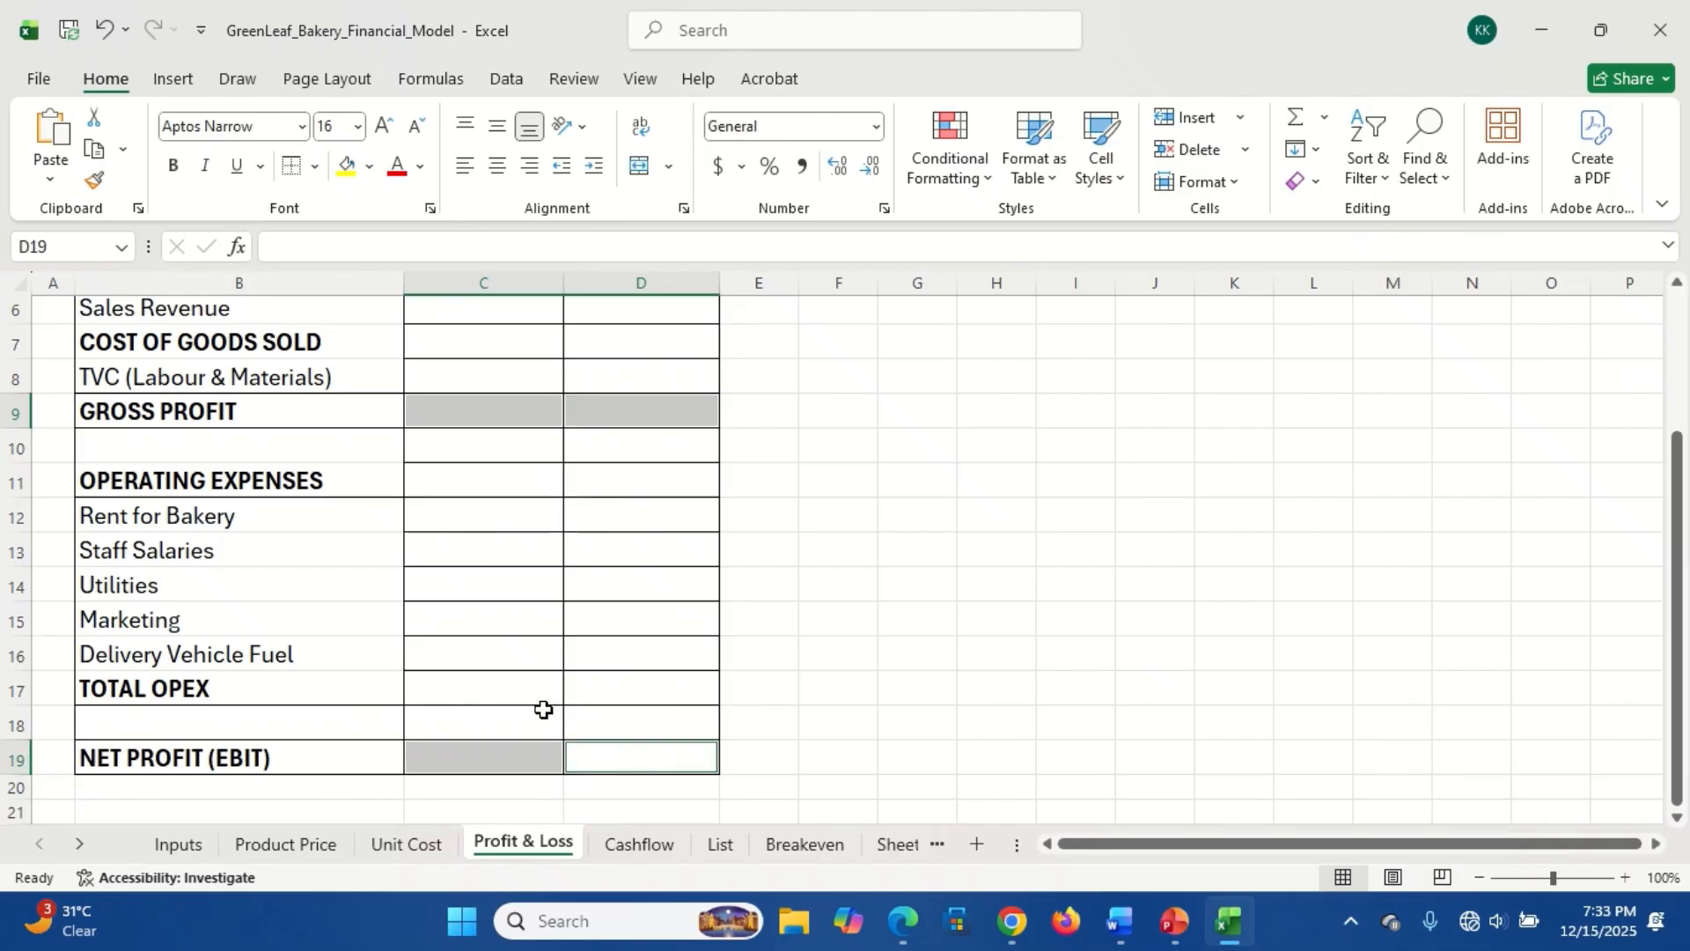
pyautogui.keyDown('ctrl'); pyautogui.click(480, 692); pyautogui.keyUp('ctrl')
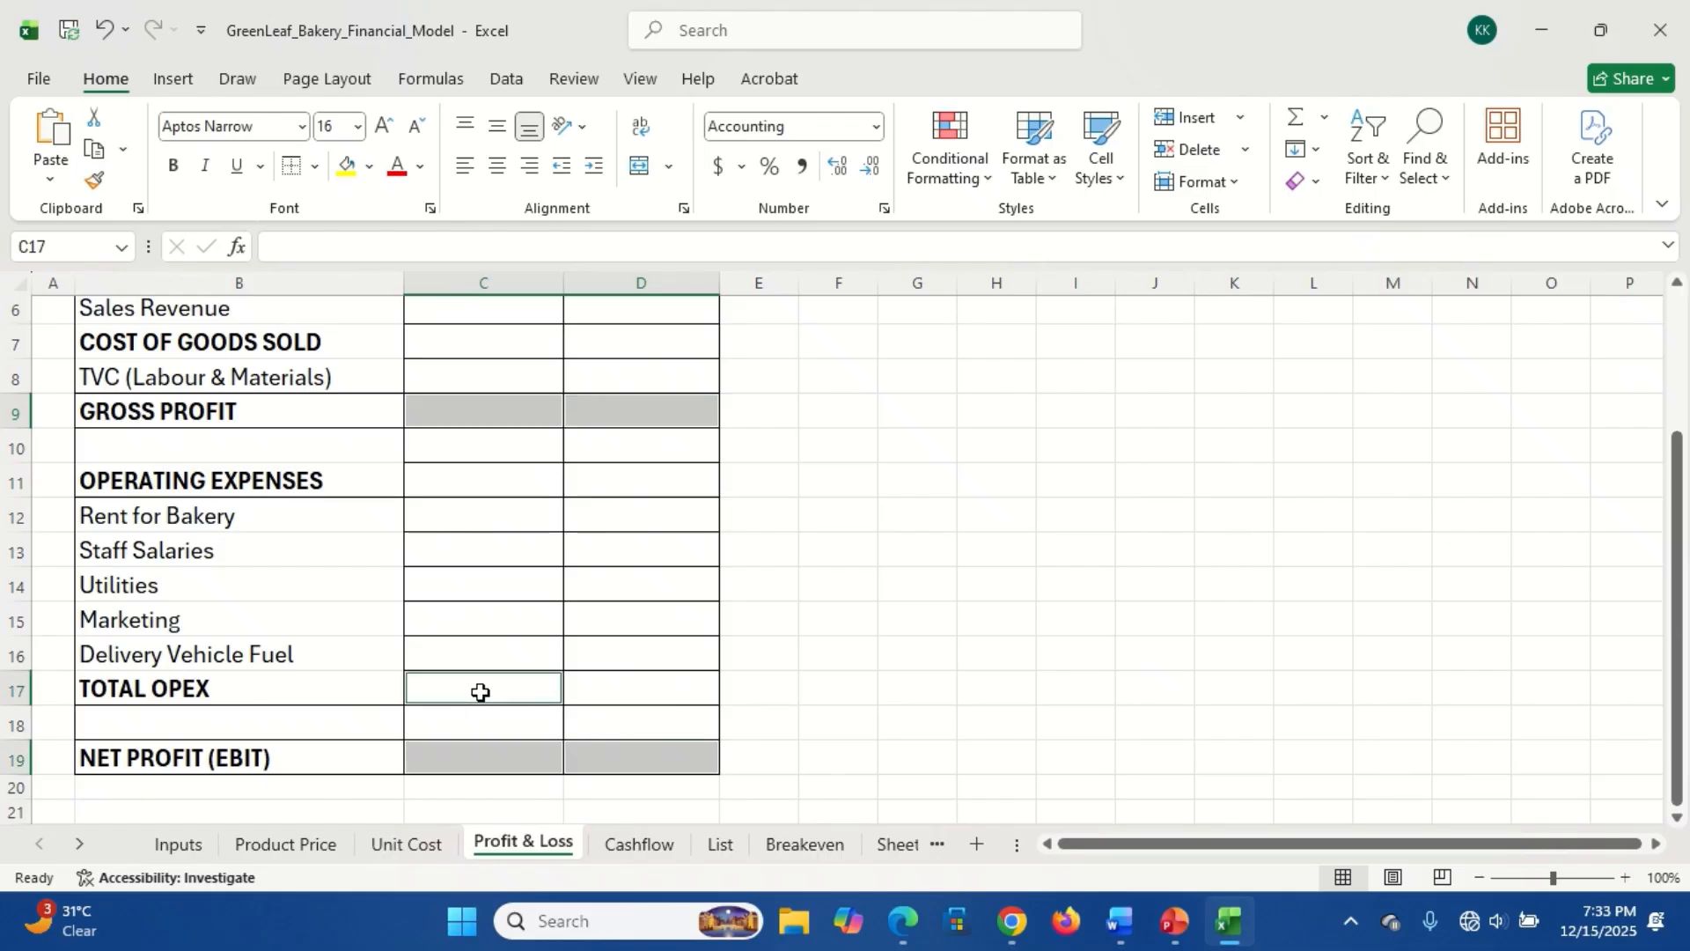
pyautogui.click(381, 129)
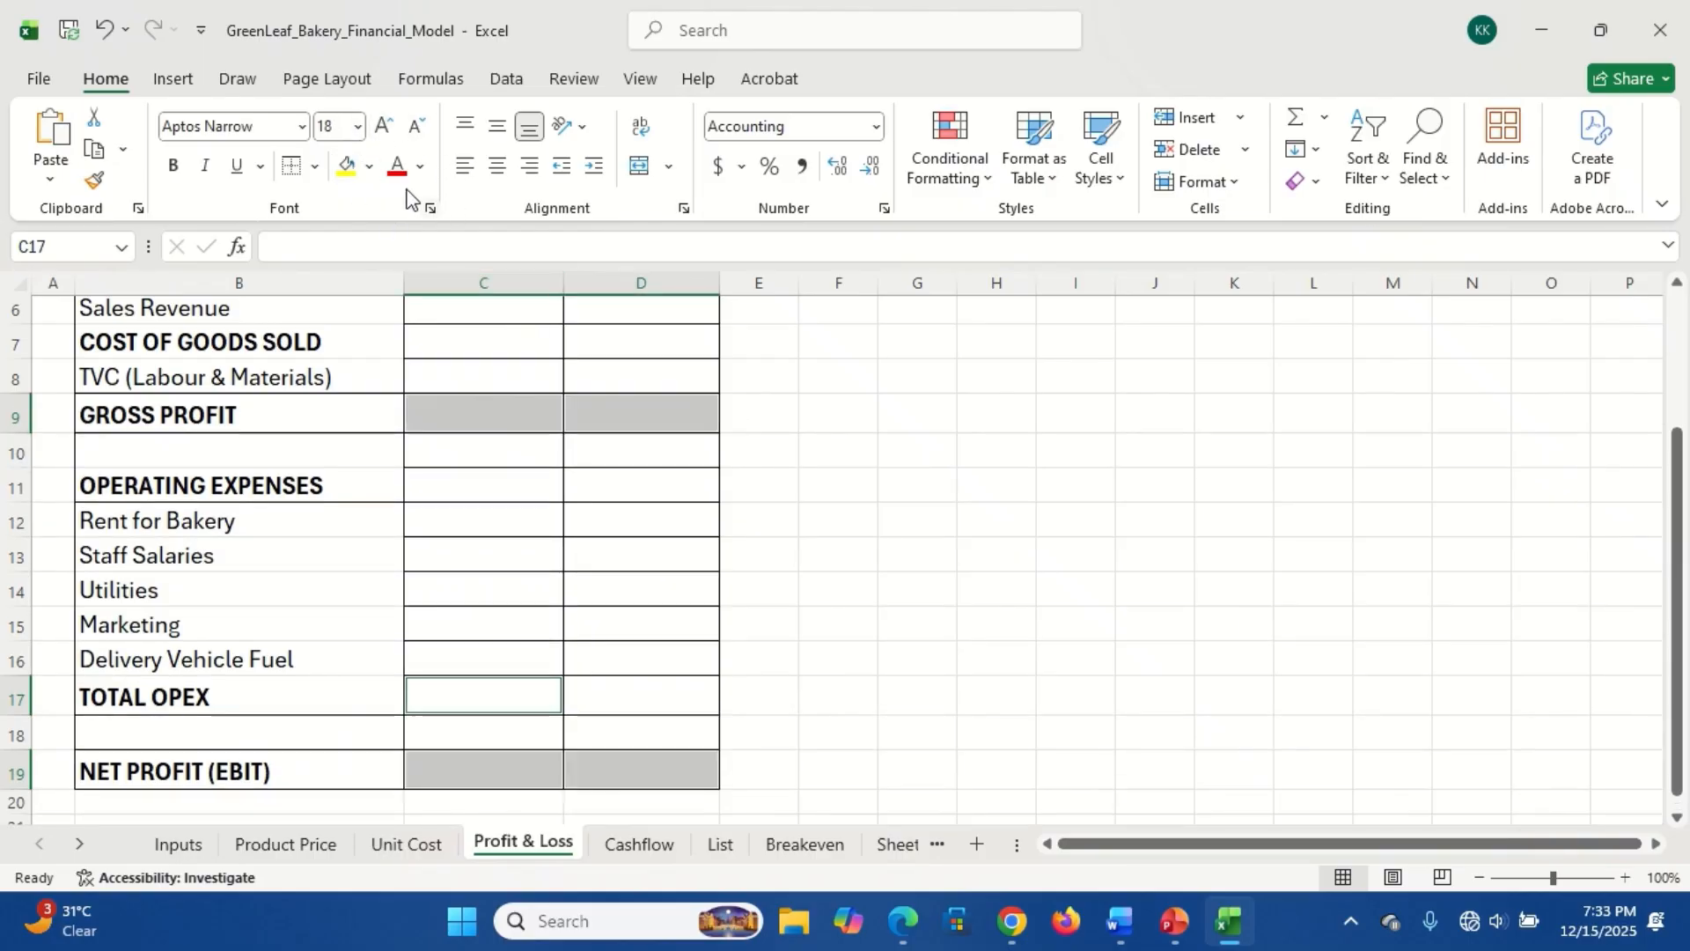
pyautogui.click(421, 168)
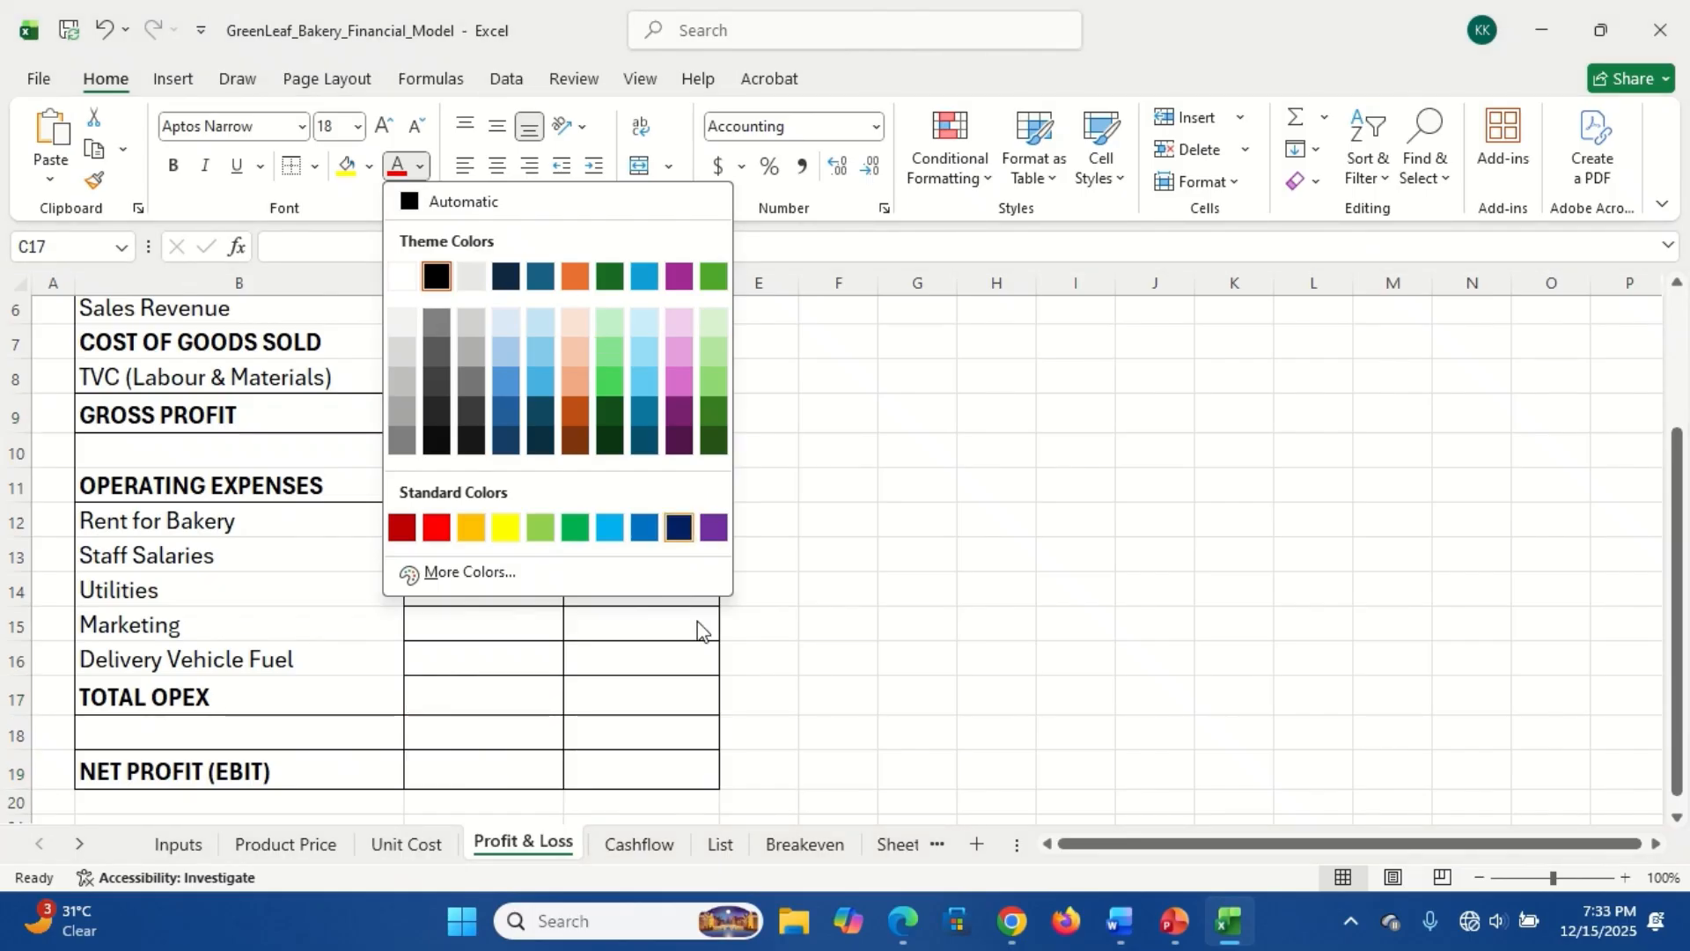
pyautogui.click(567, 699)
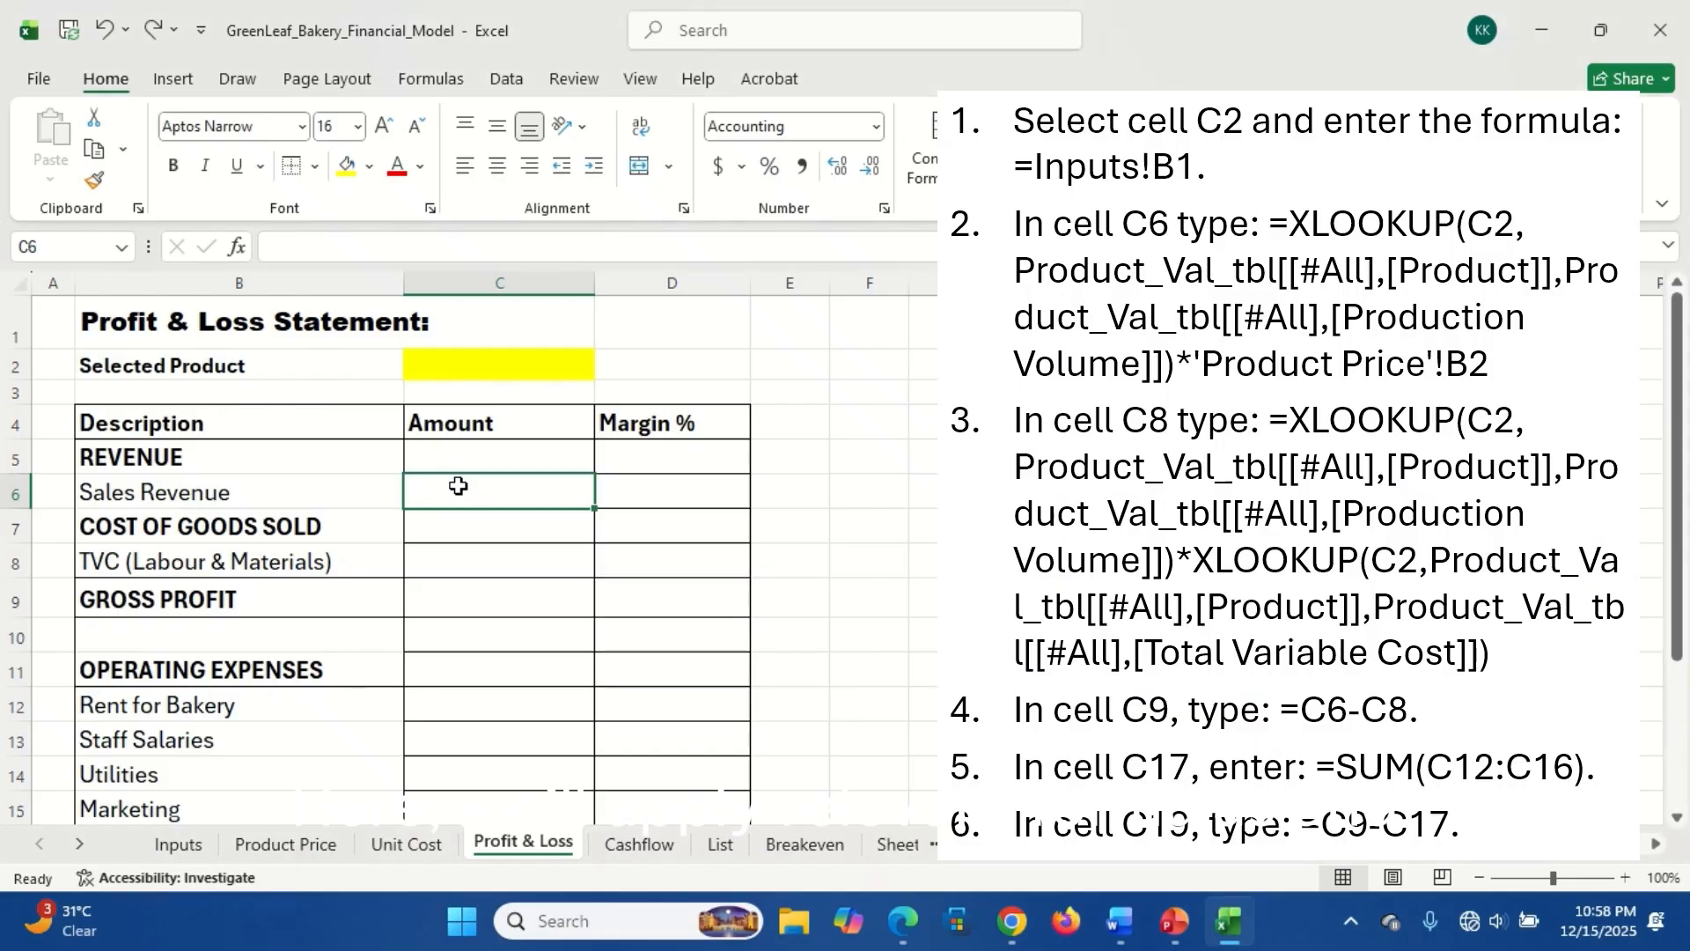
# - Link the Selected Product cell C2 to the product selection with the formula =Inputs!B1
pyautogui.click(469, 360)
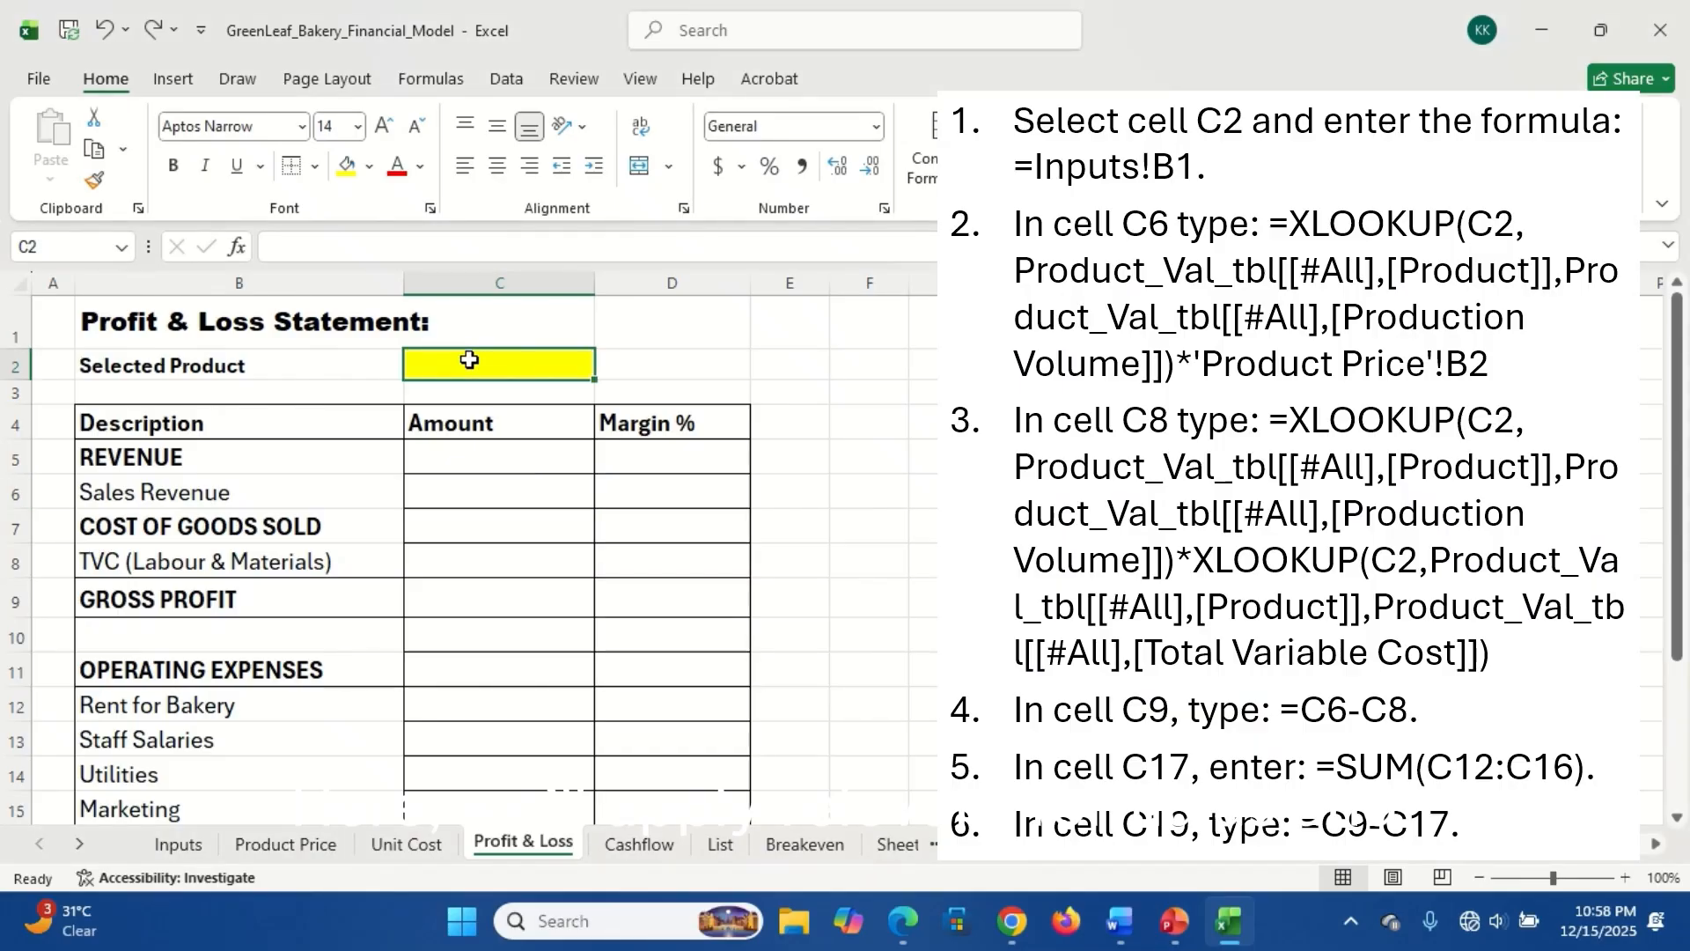
pyautogui.write('=')
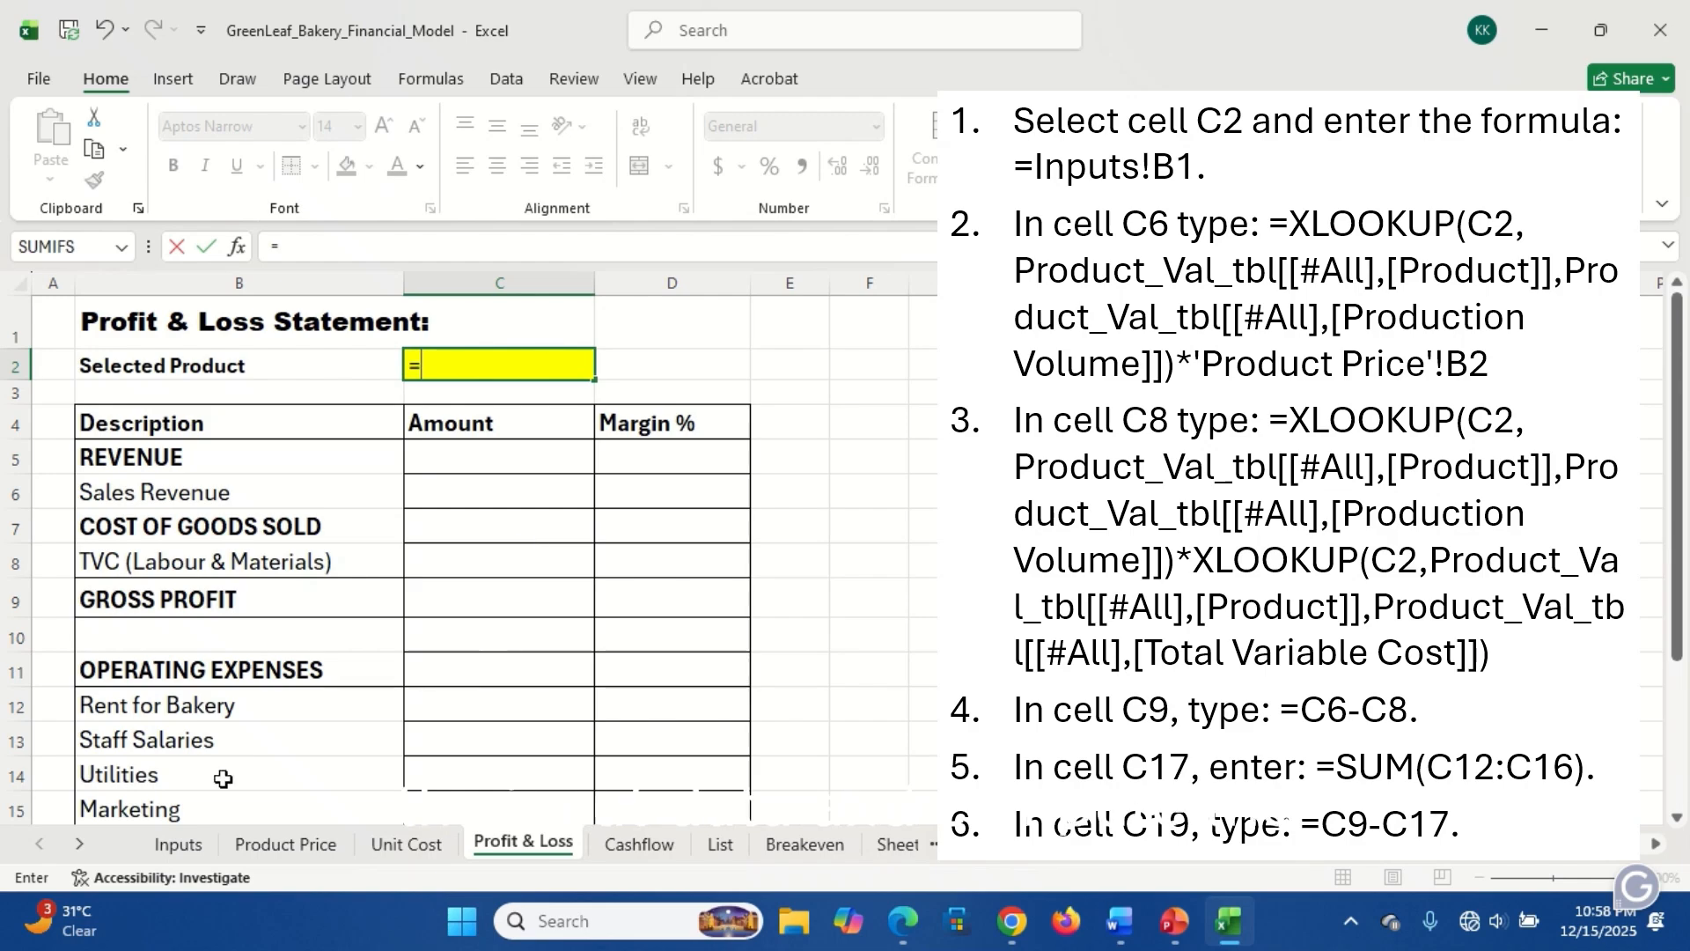
pyautogui.click(181, 845)
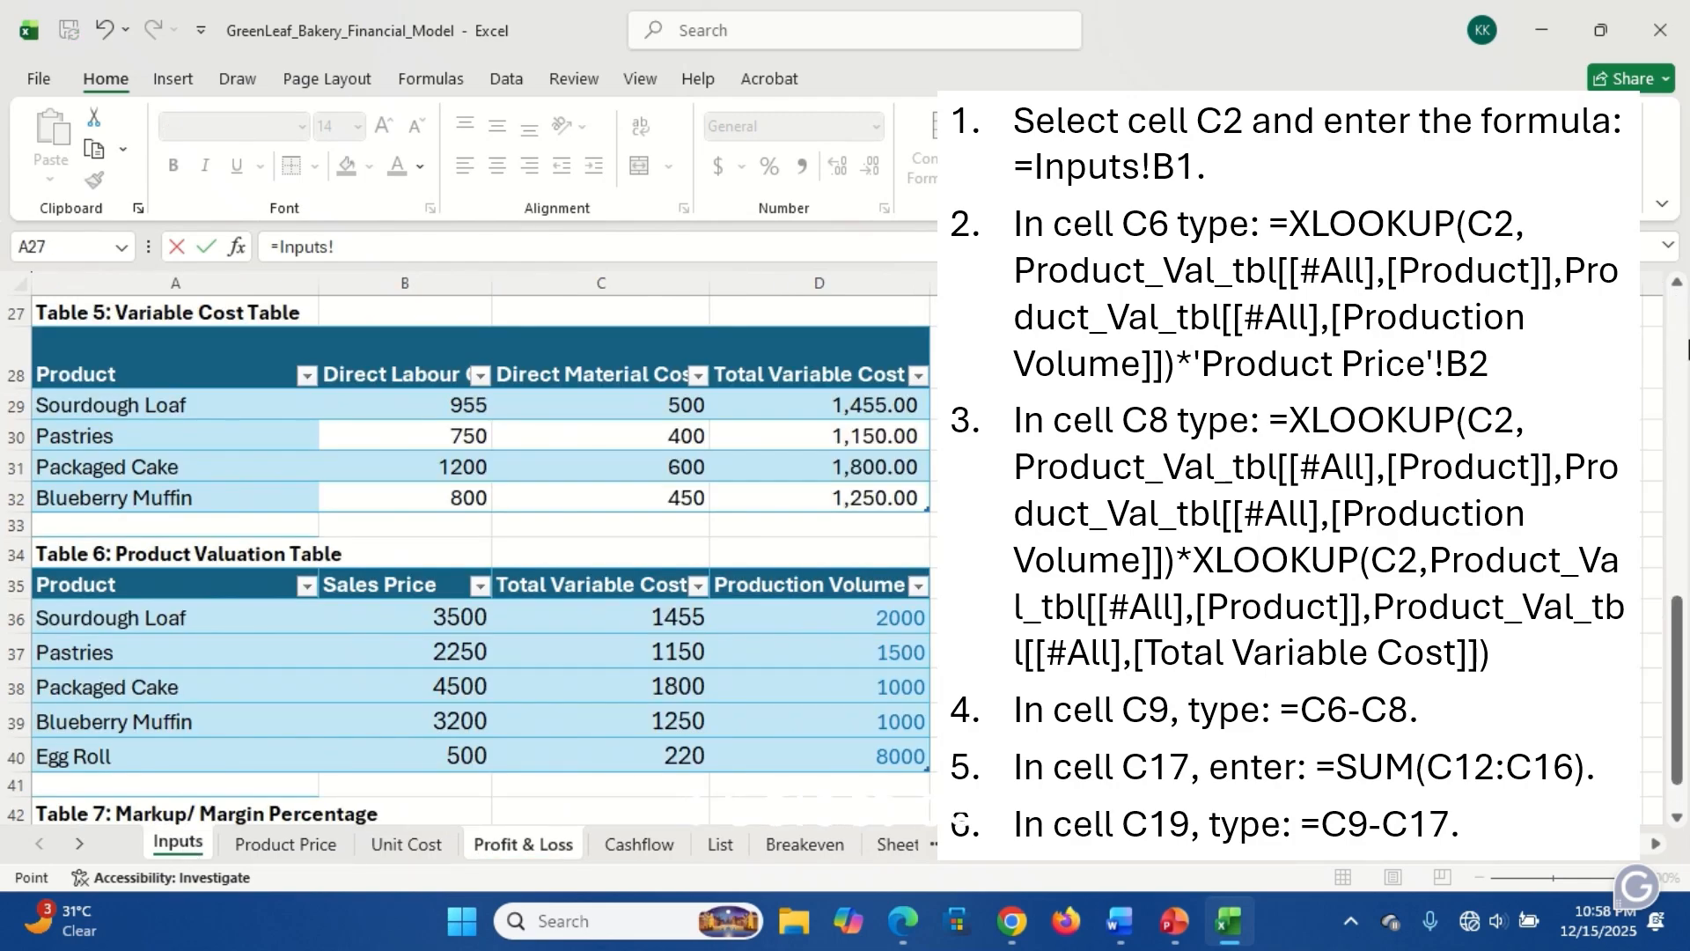
pyautogui.scroll(9, 761, 328)
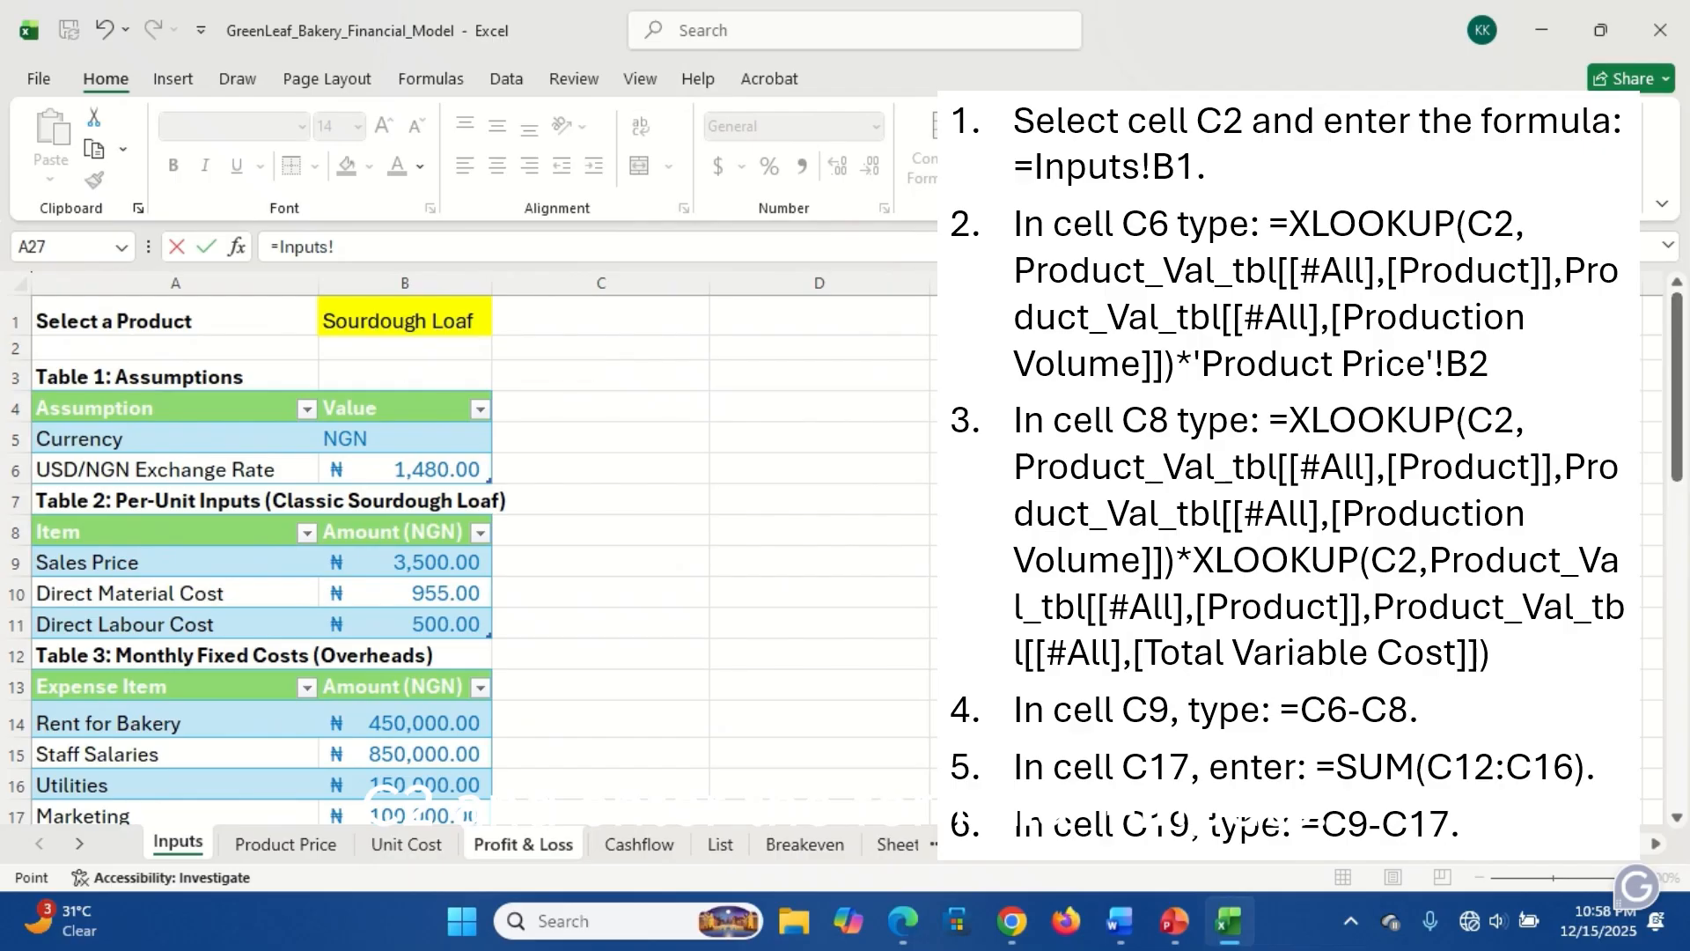
pyautogui.click(408, 317)
pyautogui.press('Return')
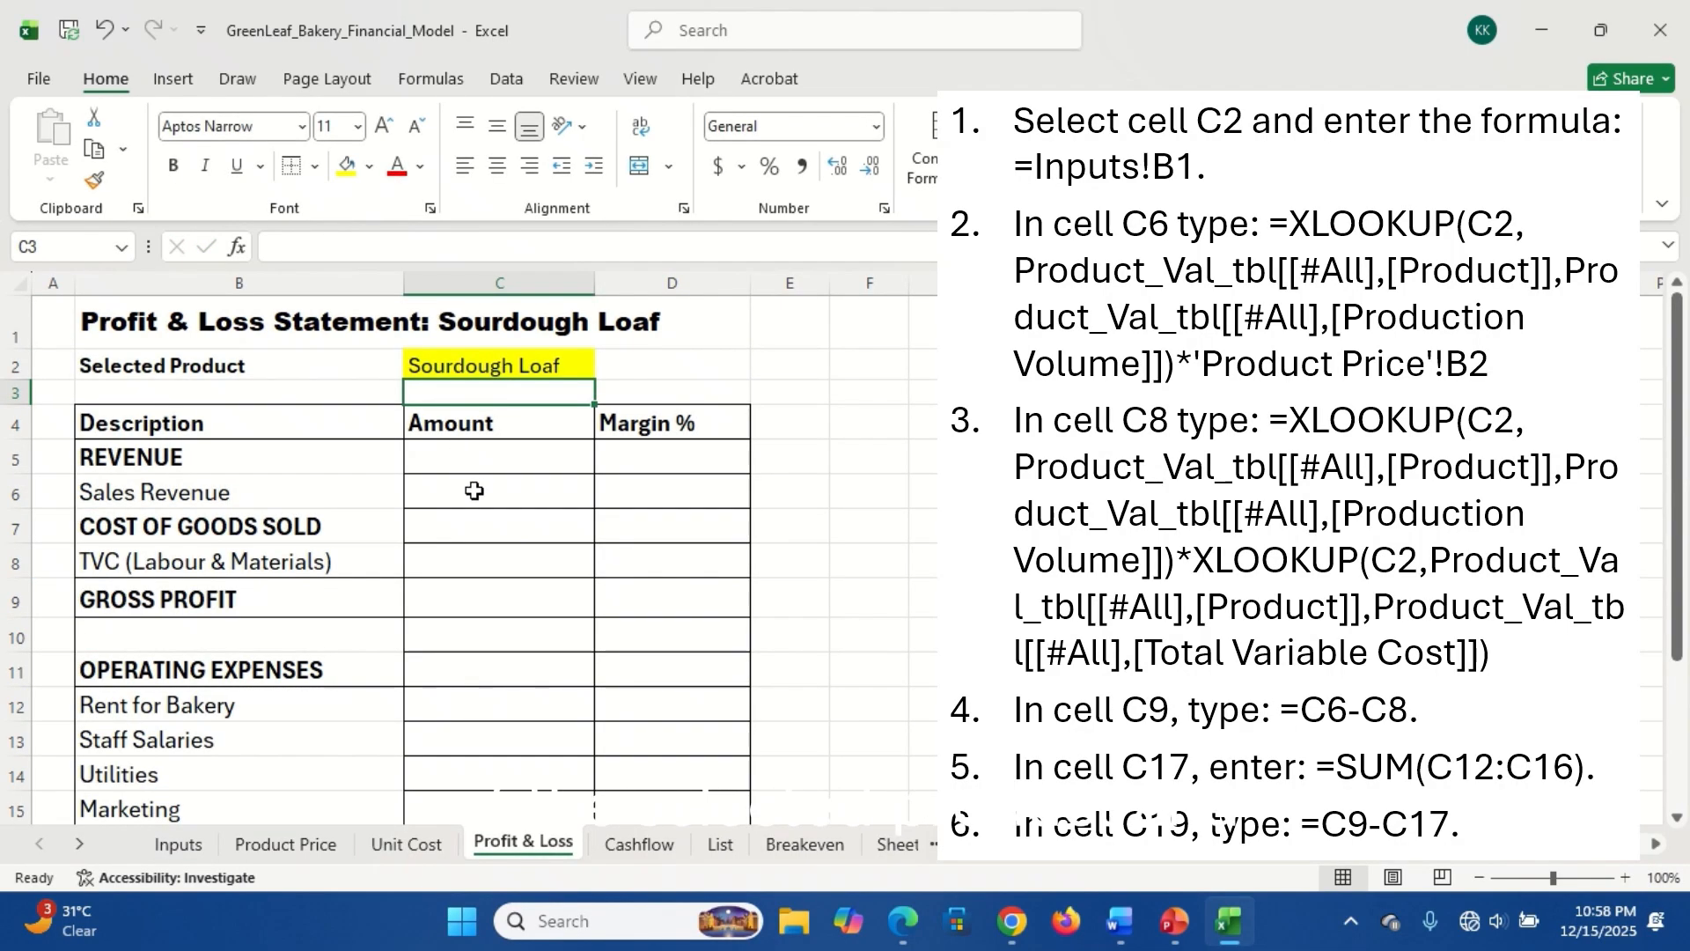
# - Begin an XLOOKUP formula in the Sales Revenue amount cell C6 with C2 as the lookup value
pyautogui.click(475, 490)
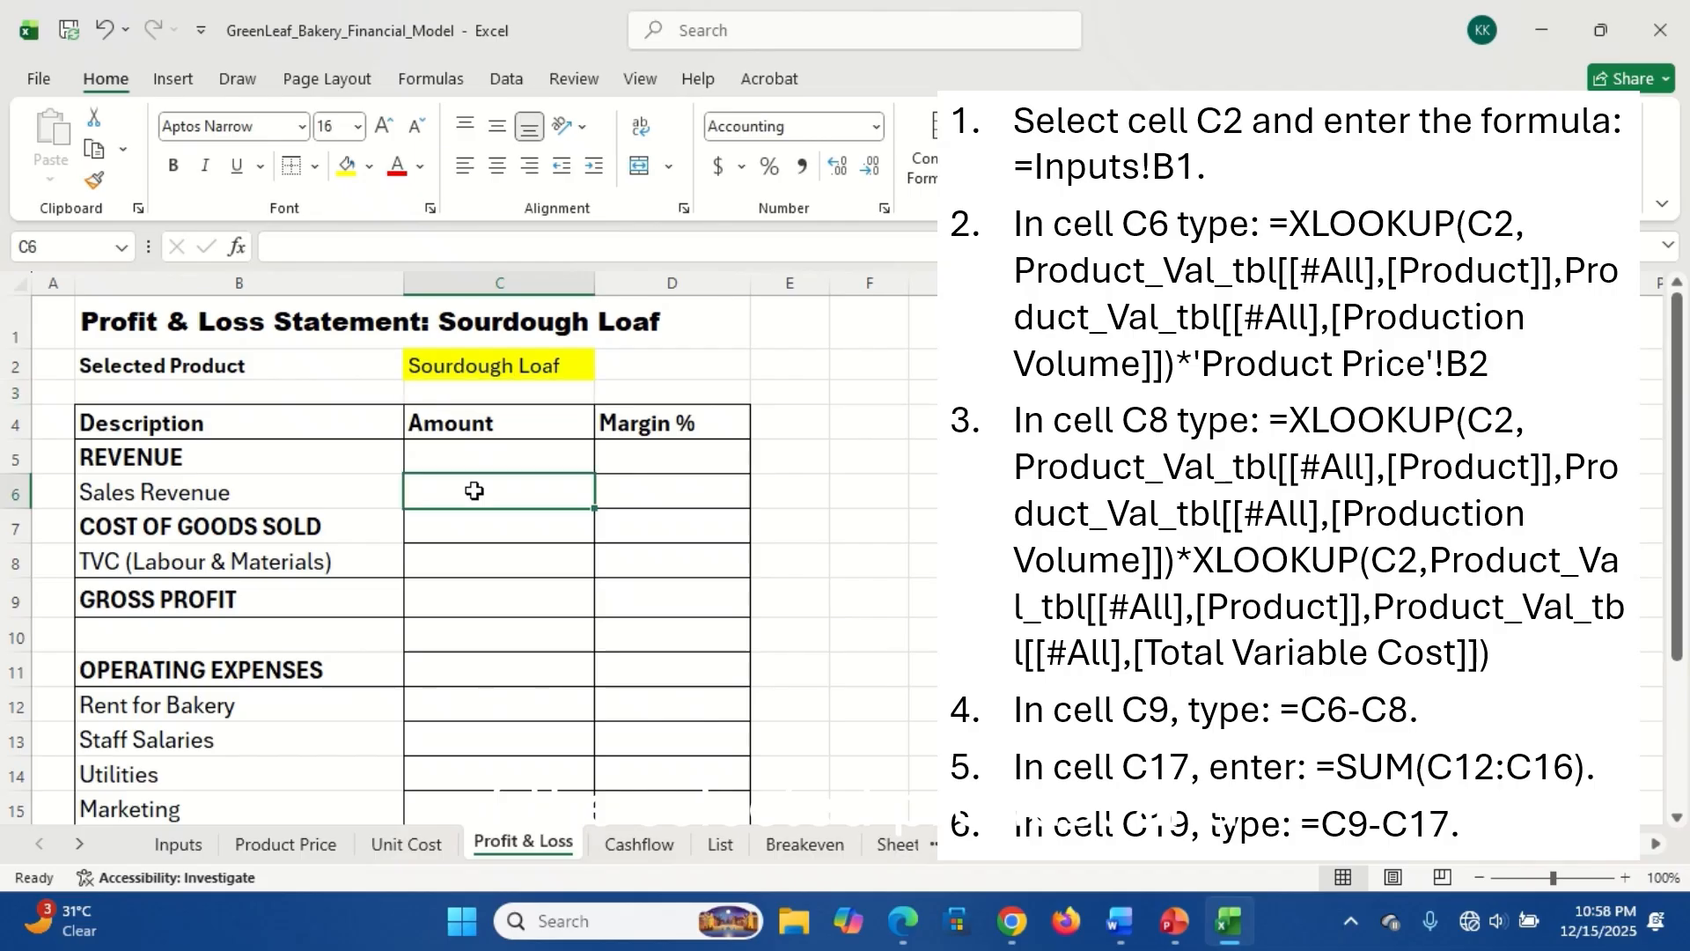
pyautogui.write('=x')
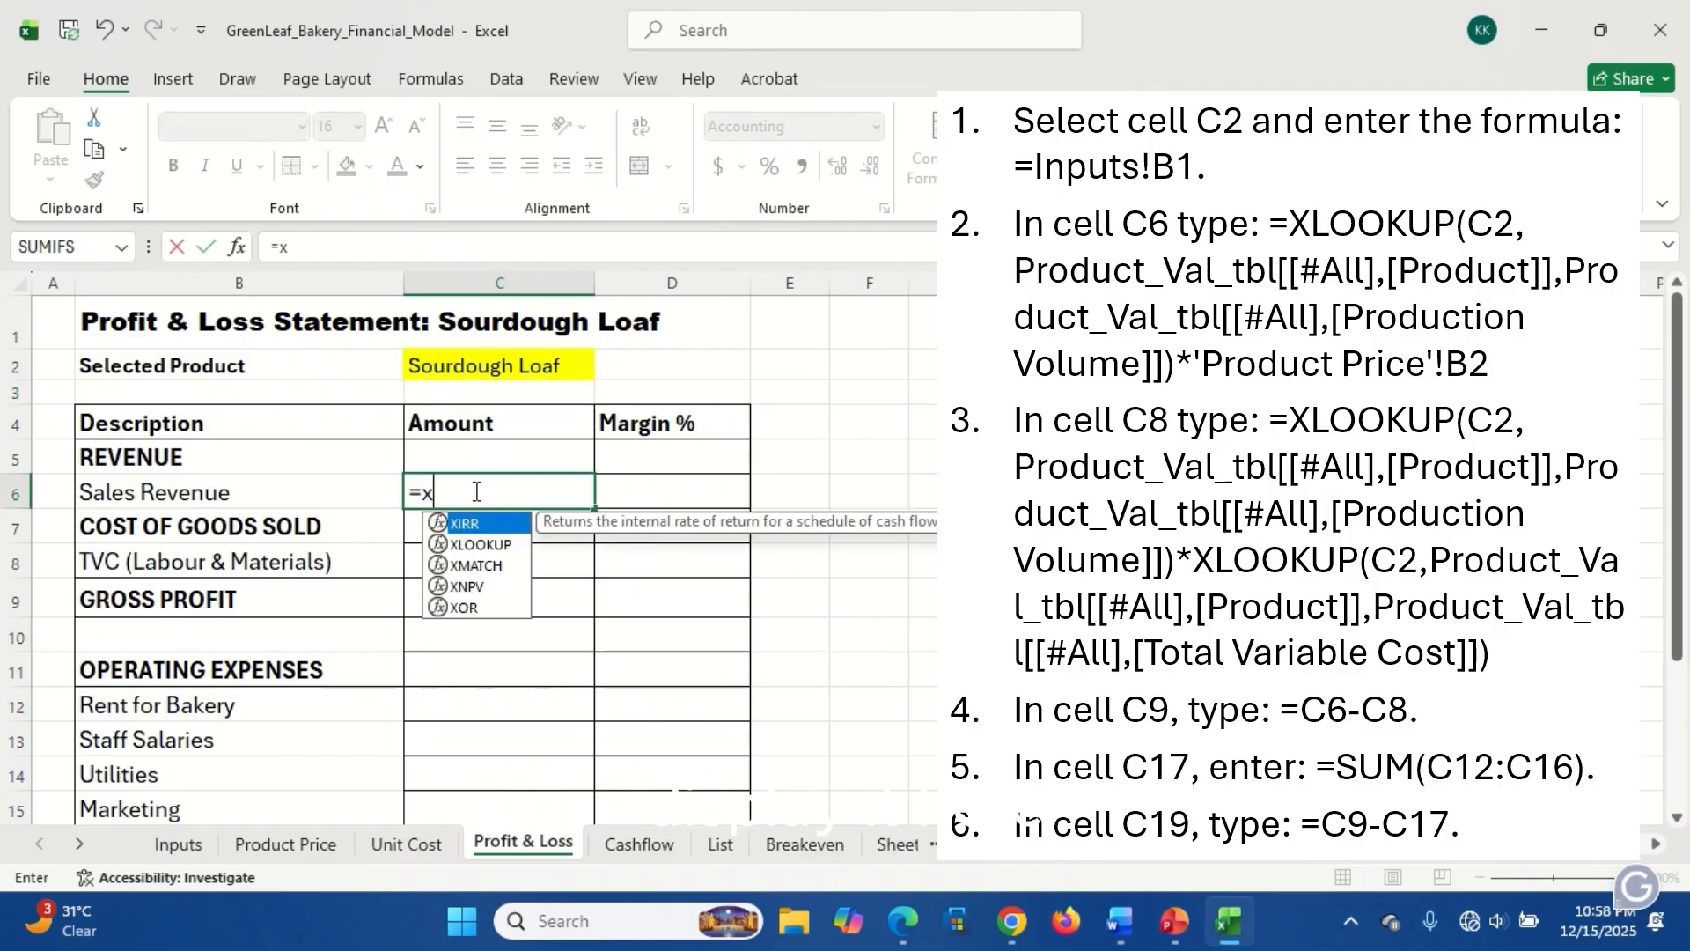
pyautogui.write('lo')
pyautogui.press('Tab')
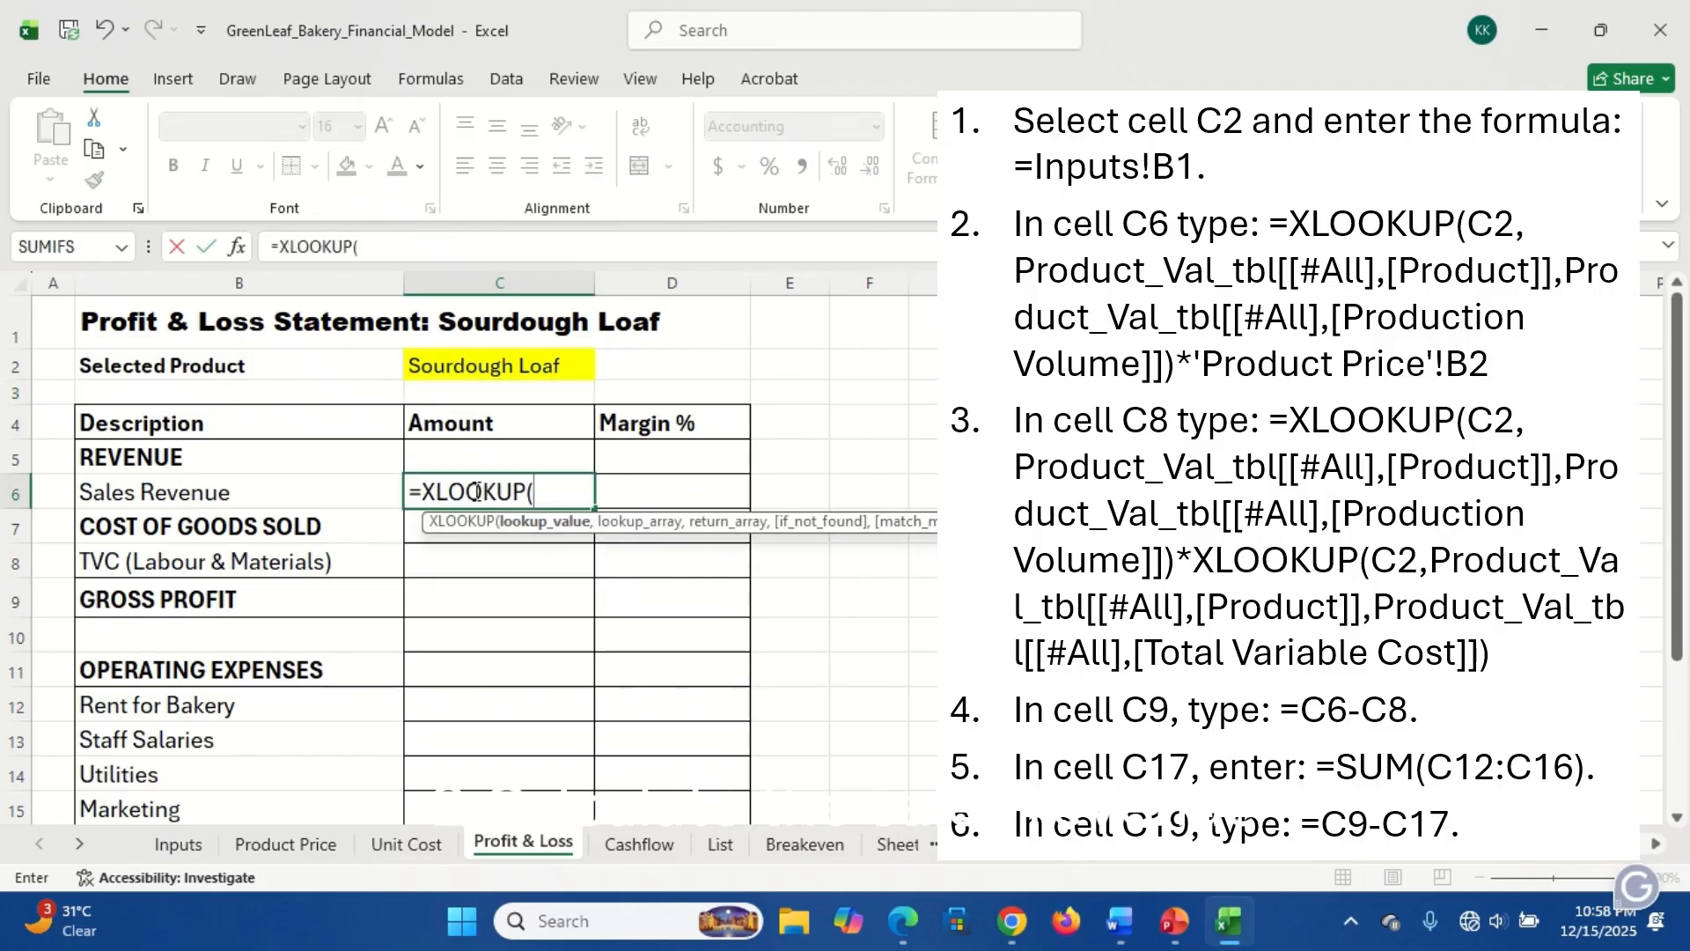
pyautogui.click(495, 367)
pyautogui.write(',')
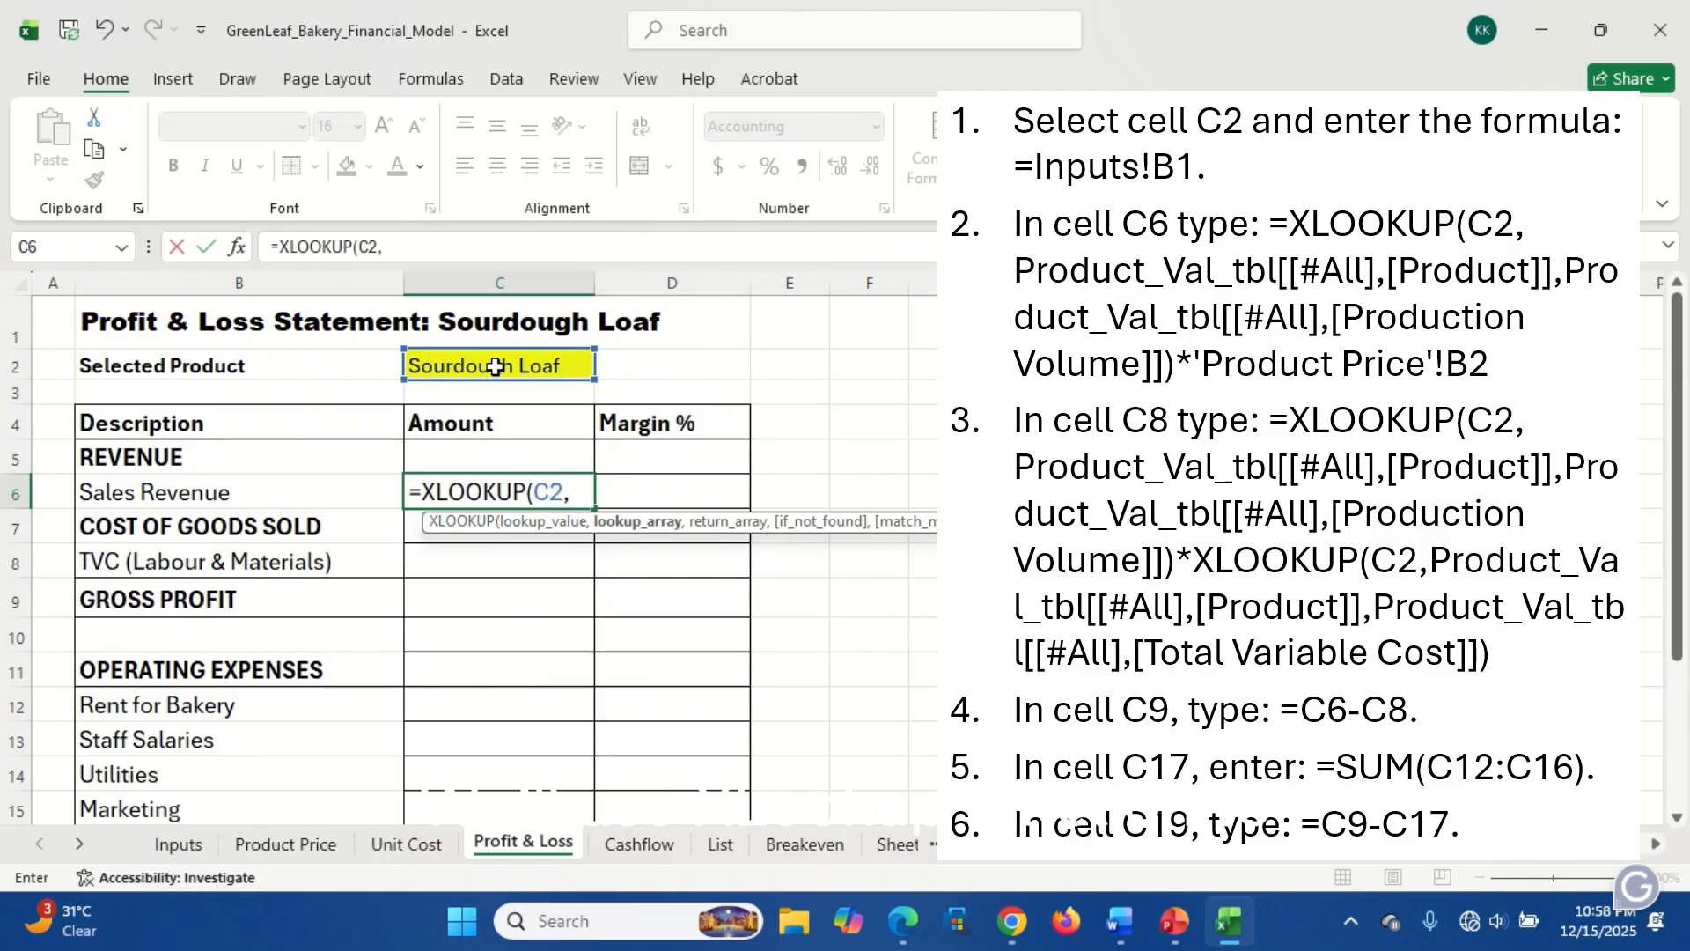
# - Complete C6's XLOOKUP with the Product column as lookup array and Production Volume as return array, both with headers, from Table 6 on the Inputs sheet
pyautogui.click(179, 845)
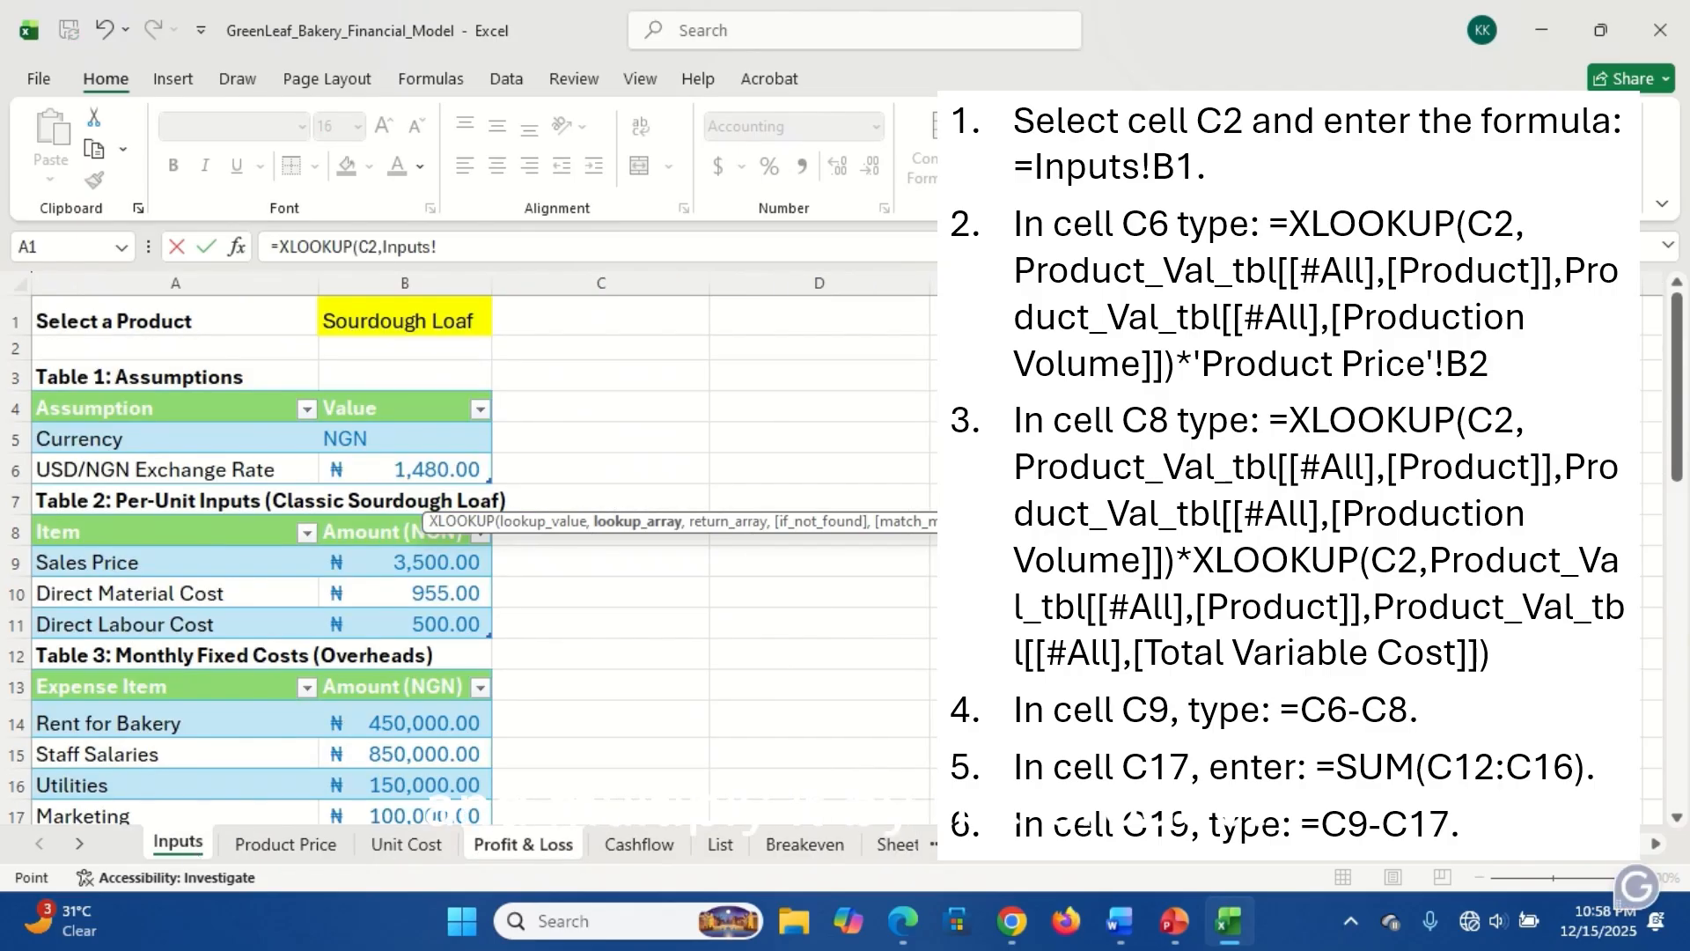
pyautogui.moveTo(1681, 369); pyautogui.dragTo(1685, 691)
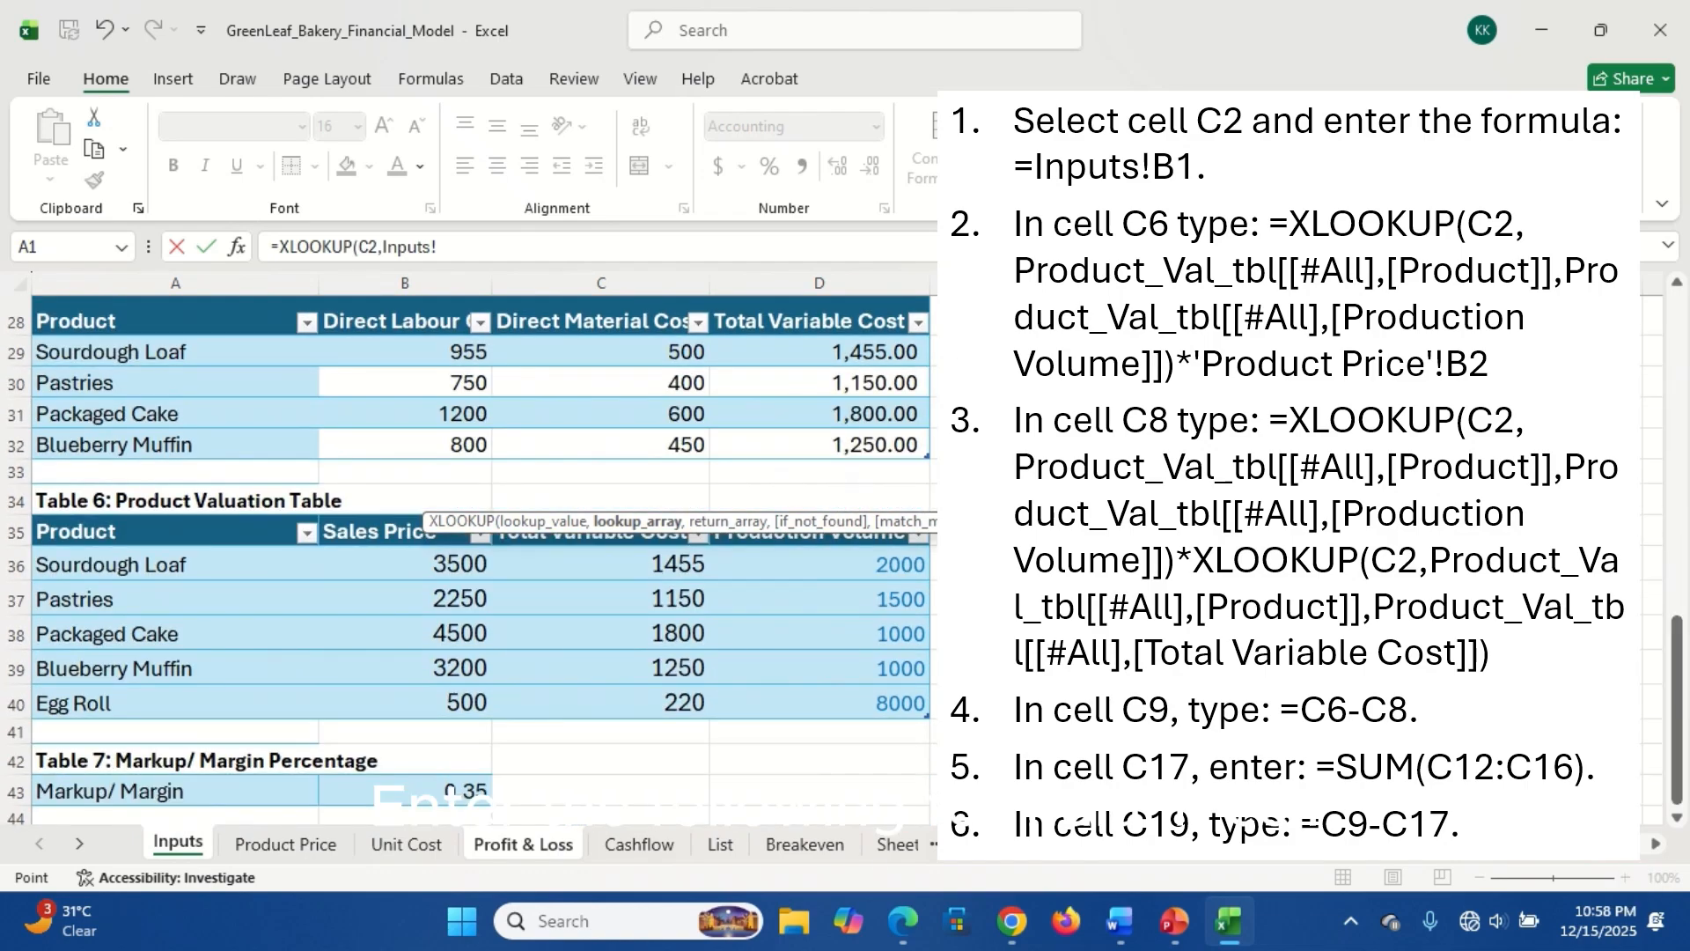
pyautogui.moveTo(115, 541); pyautogui.dragTo(129, 699)
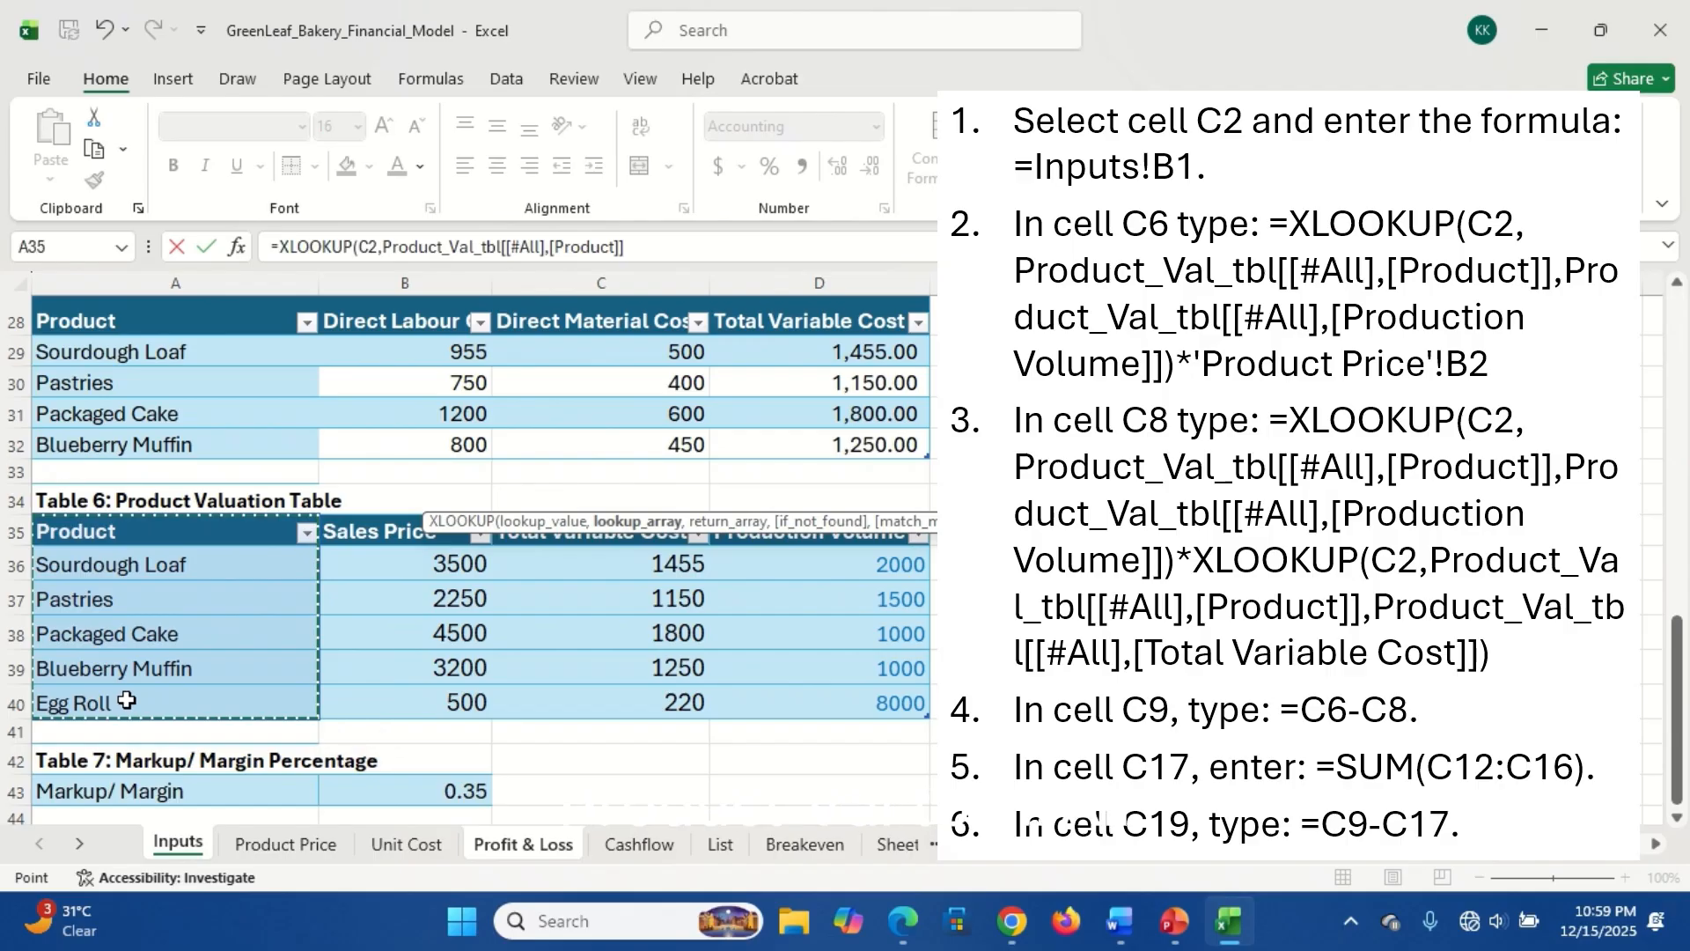
pyautogui.write(',')
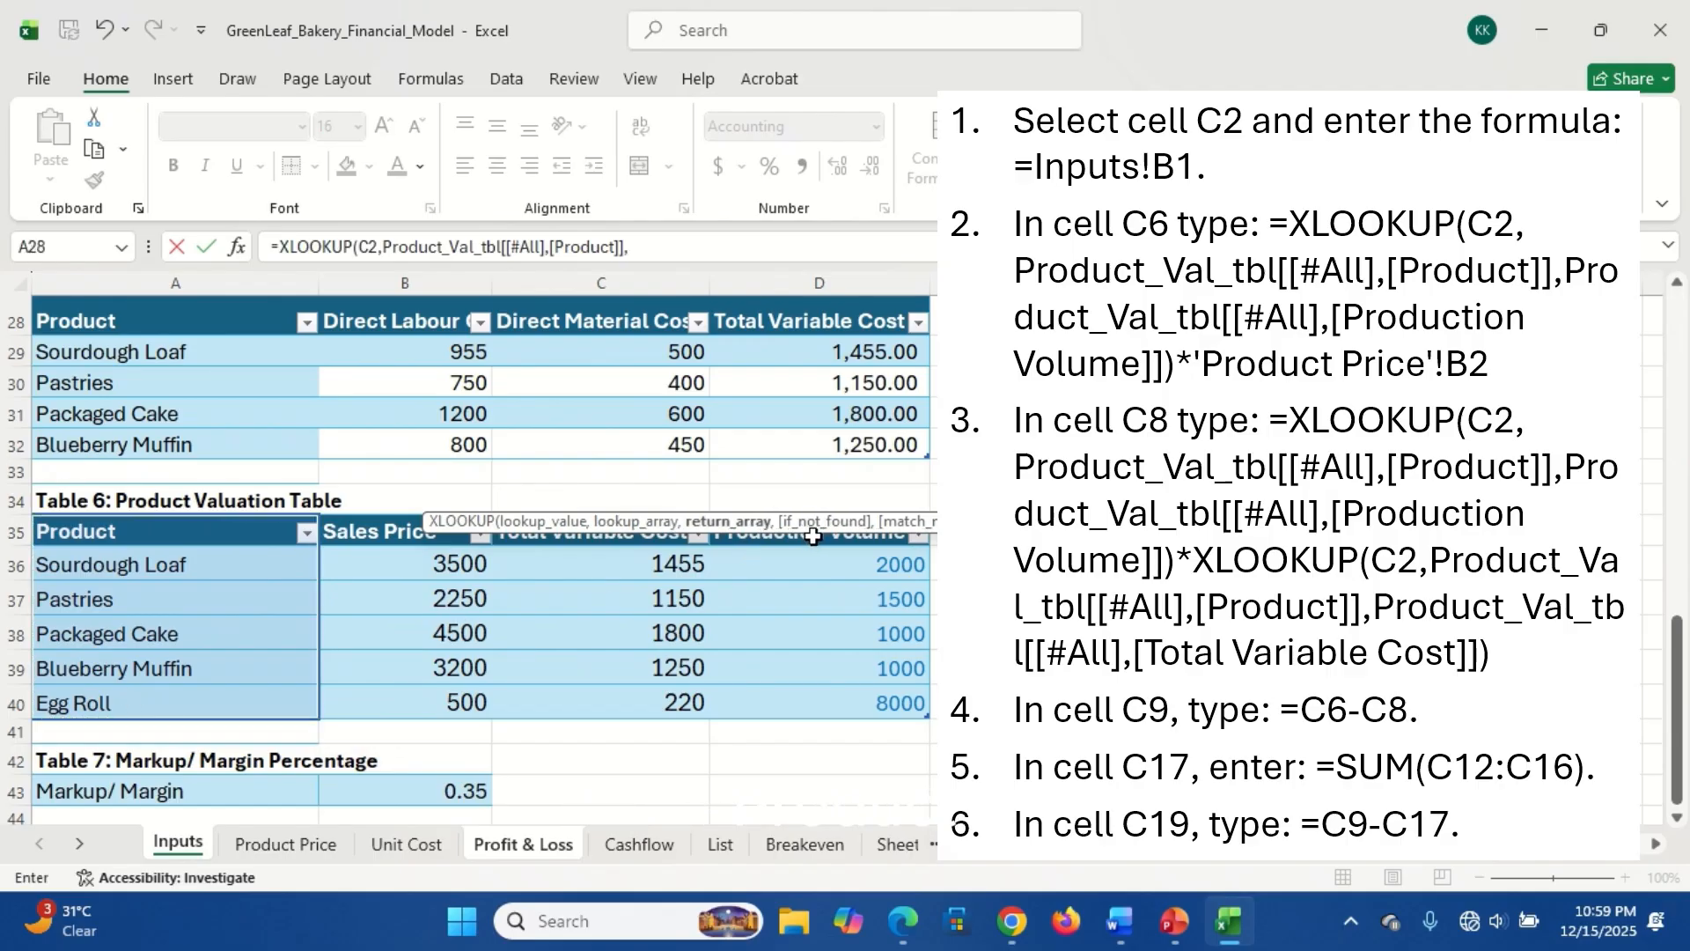
pyautogui.moveTo(812, 533); pyautogui.dragTo(833, 700)
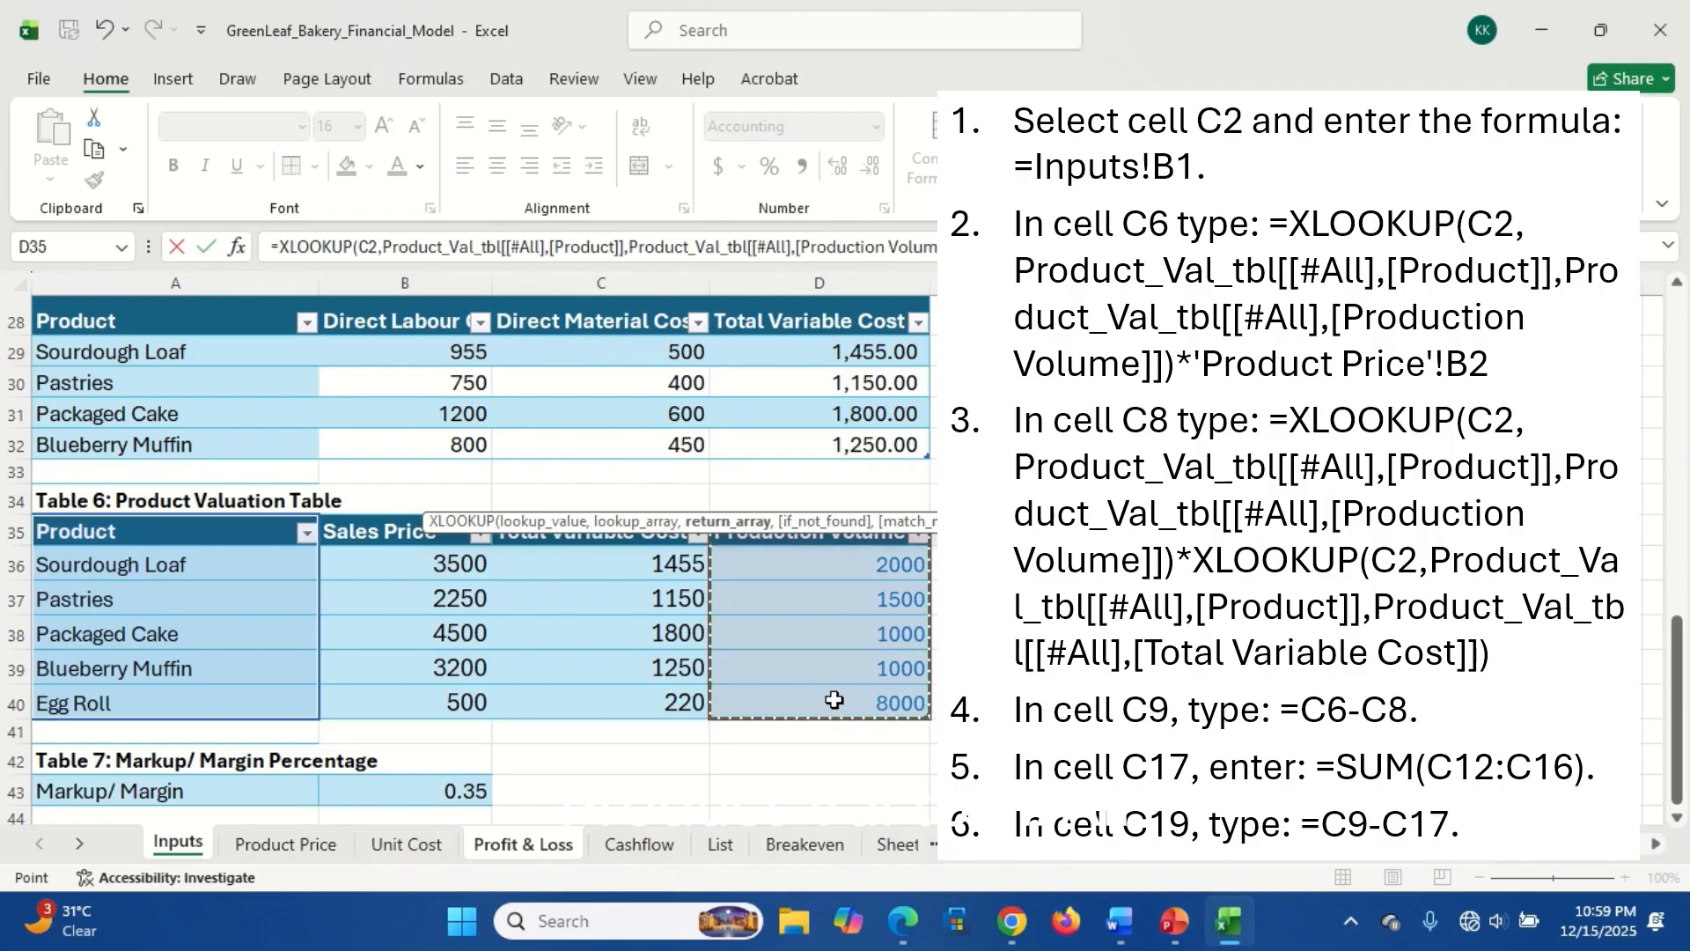
pyautogui.write(')')
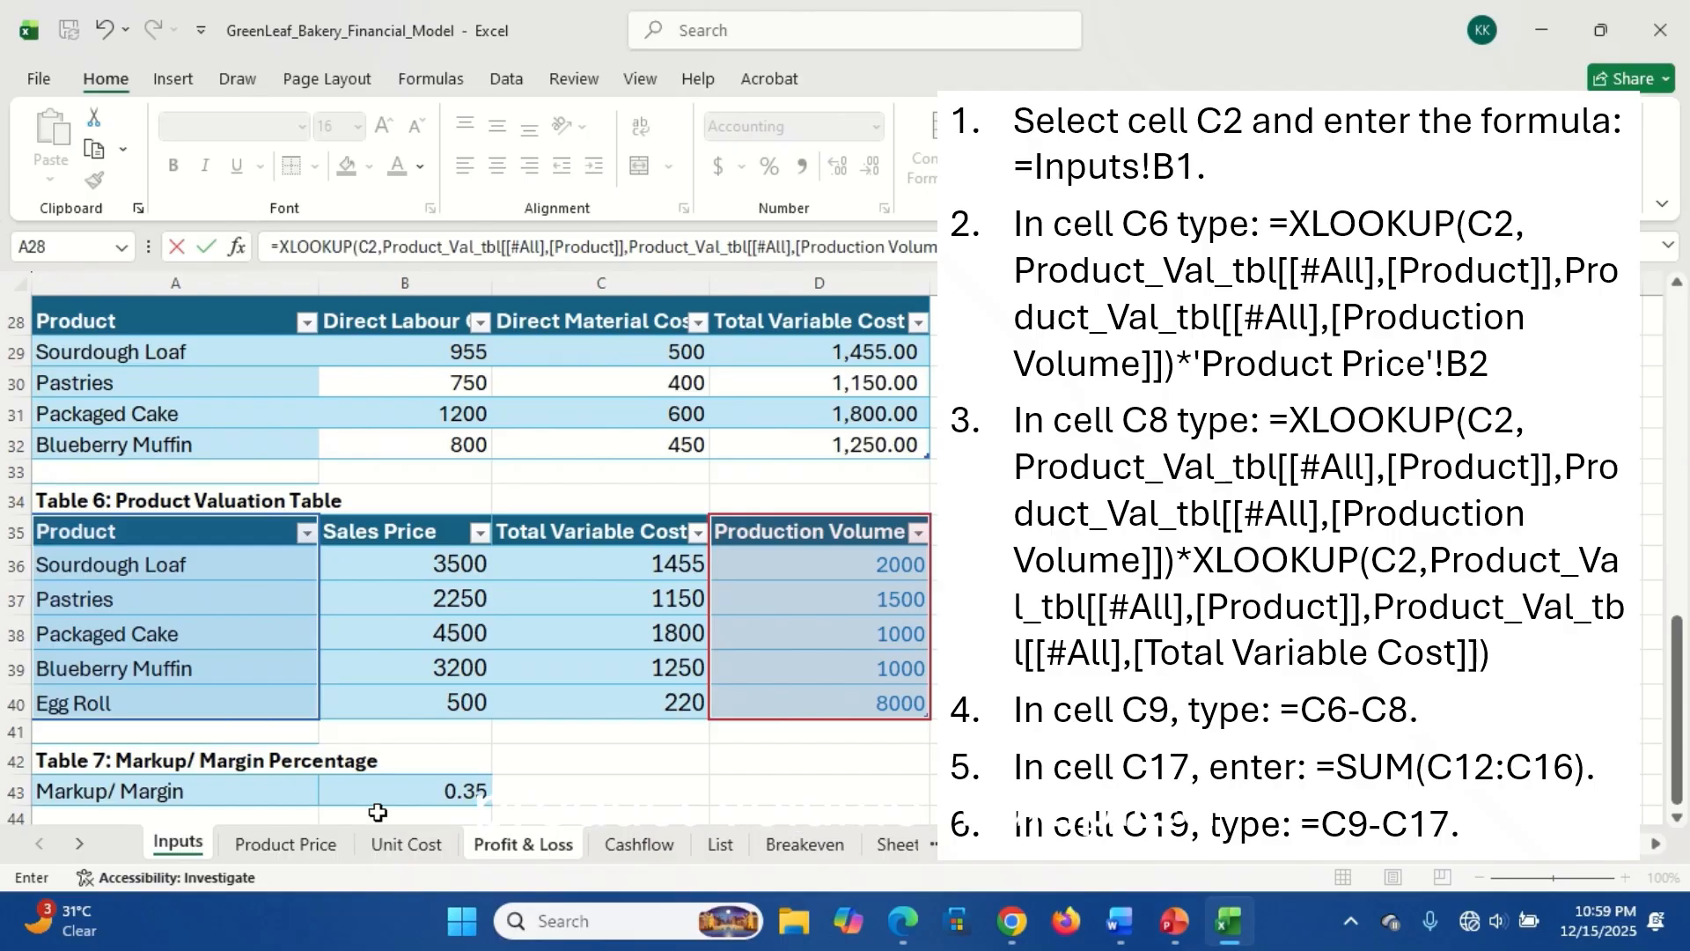
# - Multiply the production volume lookup in C6 by the Markup Price in 'Product Price'!B2 and commit the Sales Revenue formula
pyautogui.click(310, 846)
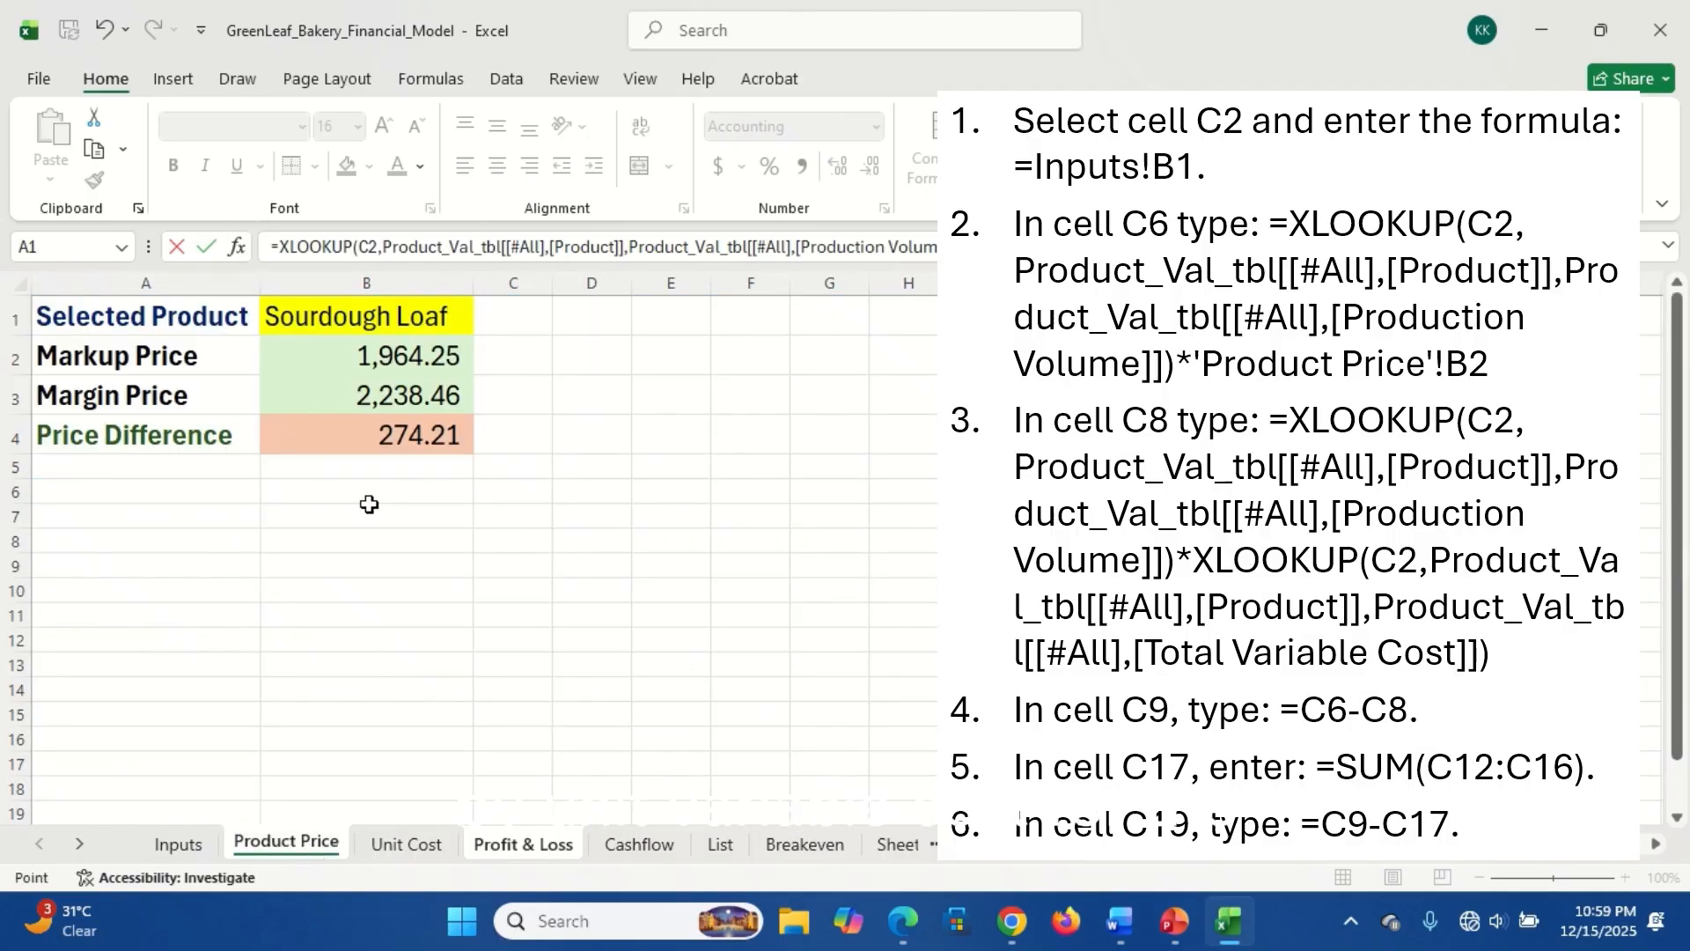
pyautogui.click(393, 356)
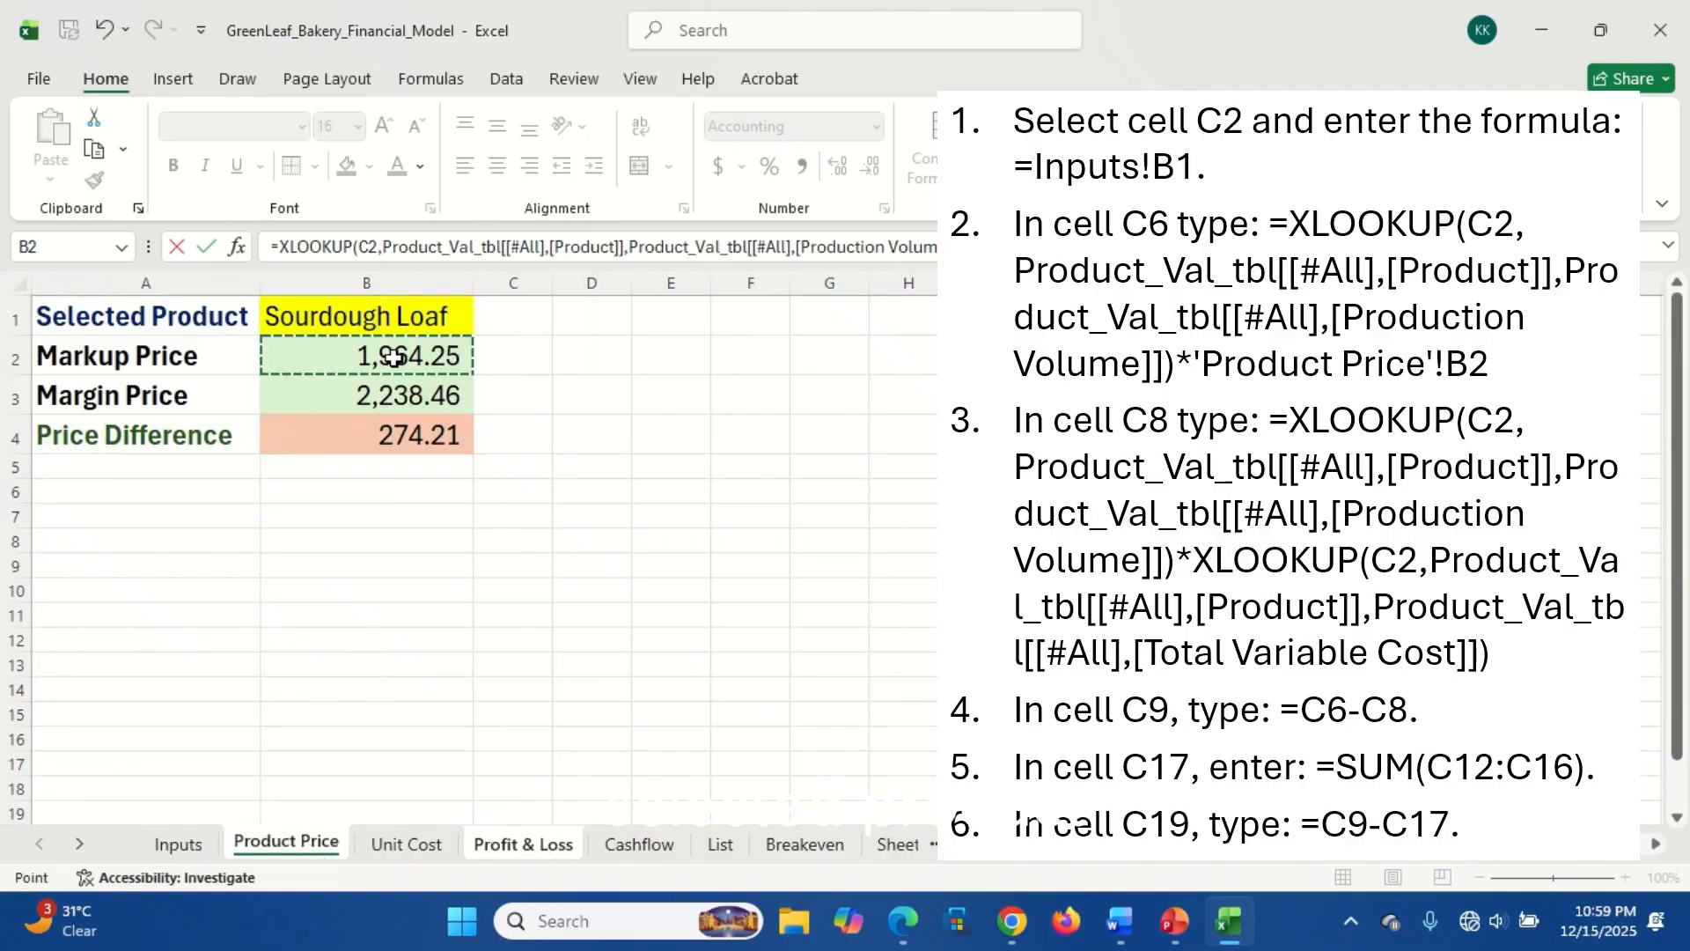
pyautogui.press('Return')
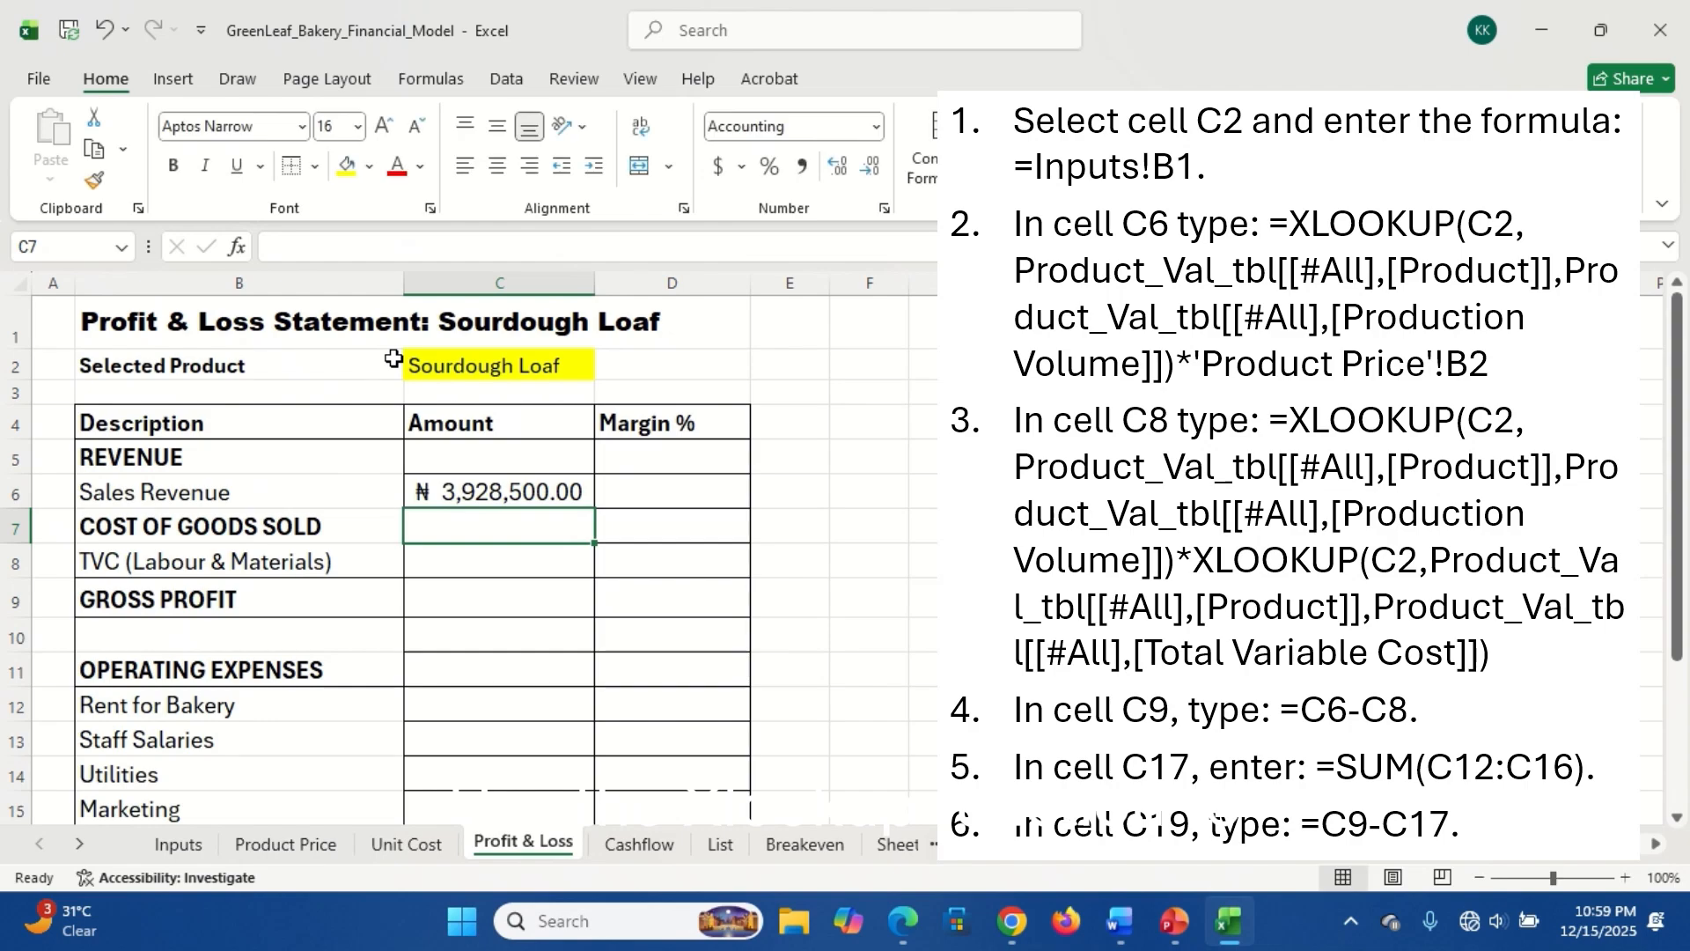
pyautogui.click(516, 491)
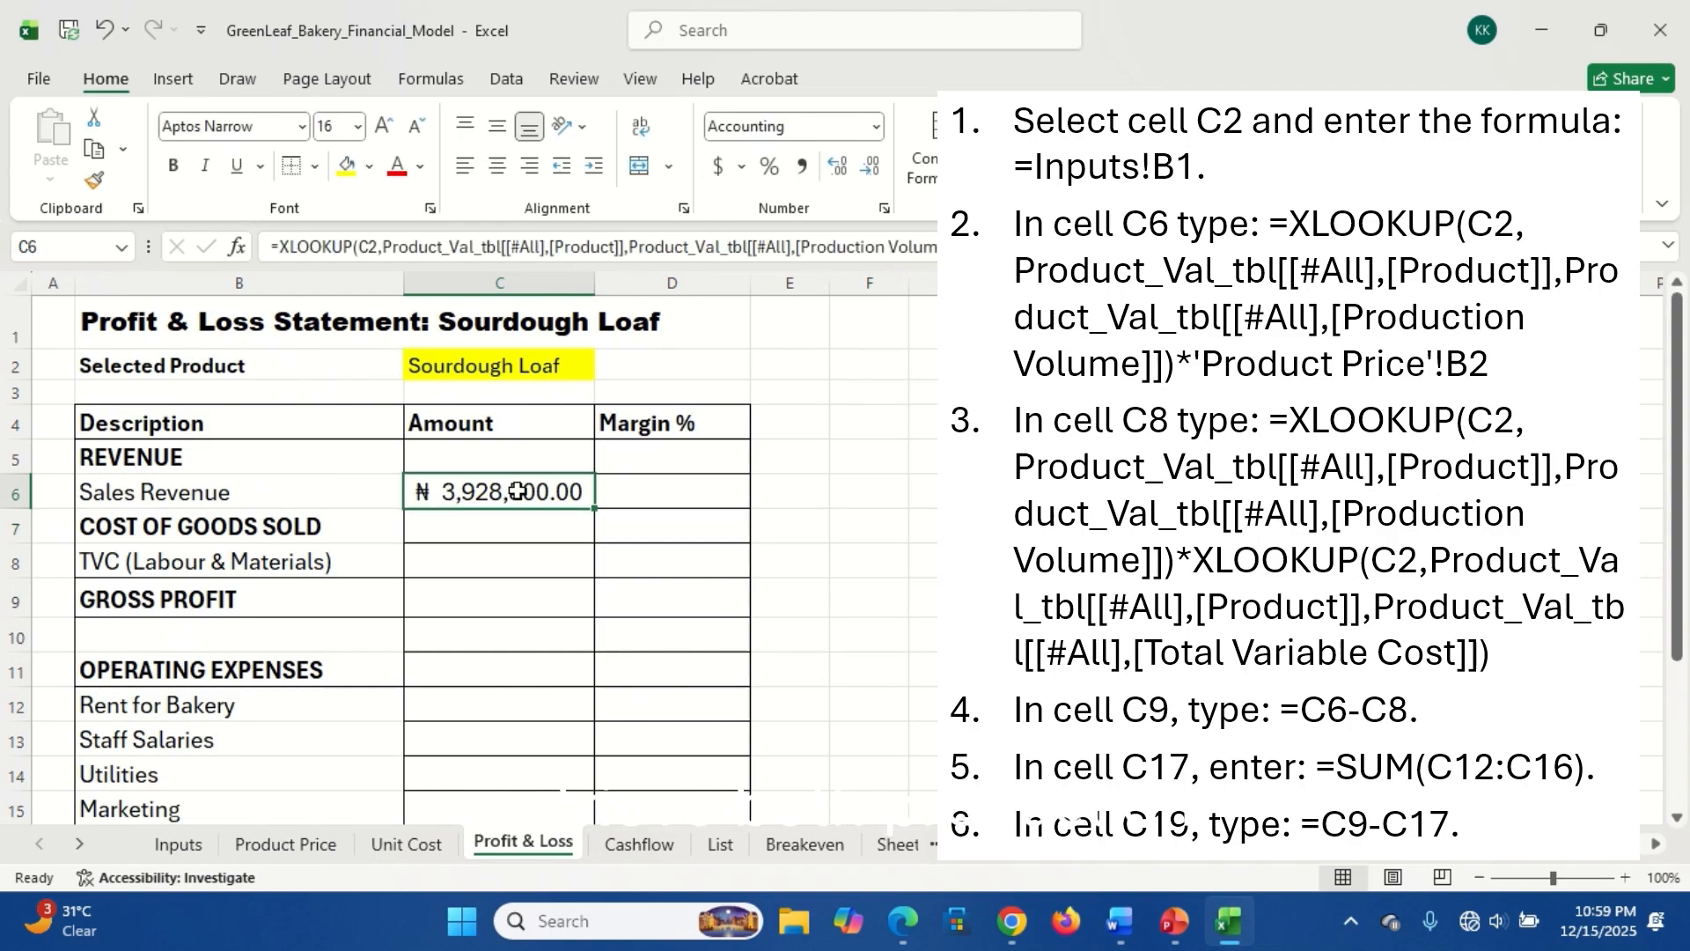
# - Begin an XLOOKUP formula in the TVC (Labour & Materials) amount cell C8 with C2 as the lookup value
pyautogui.click(486, 561)
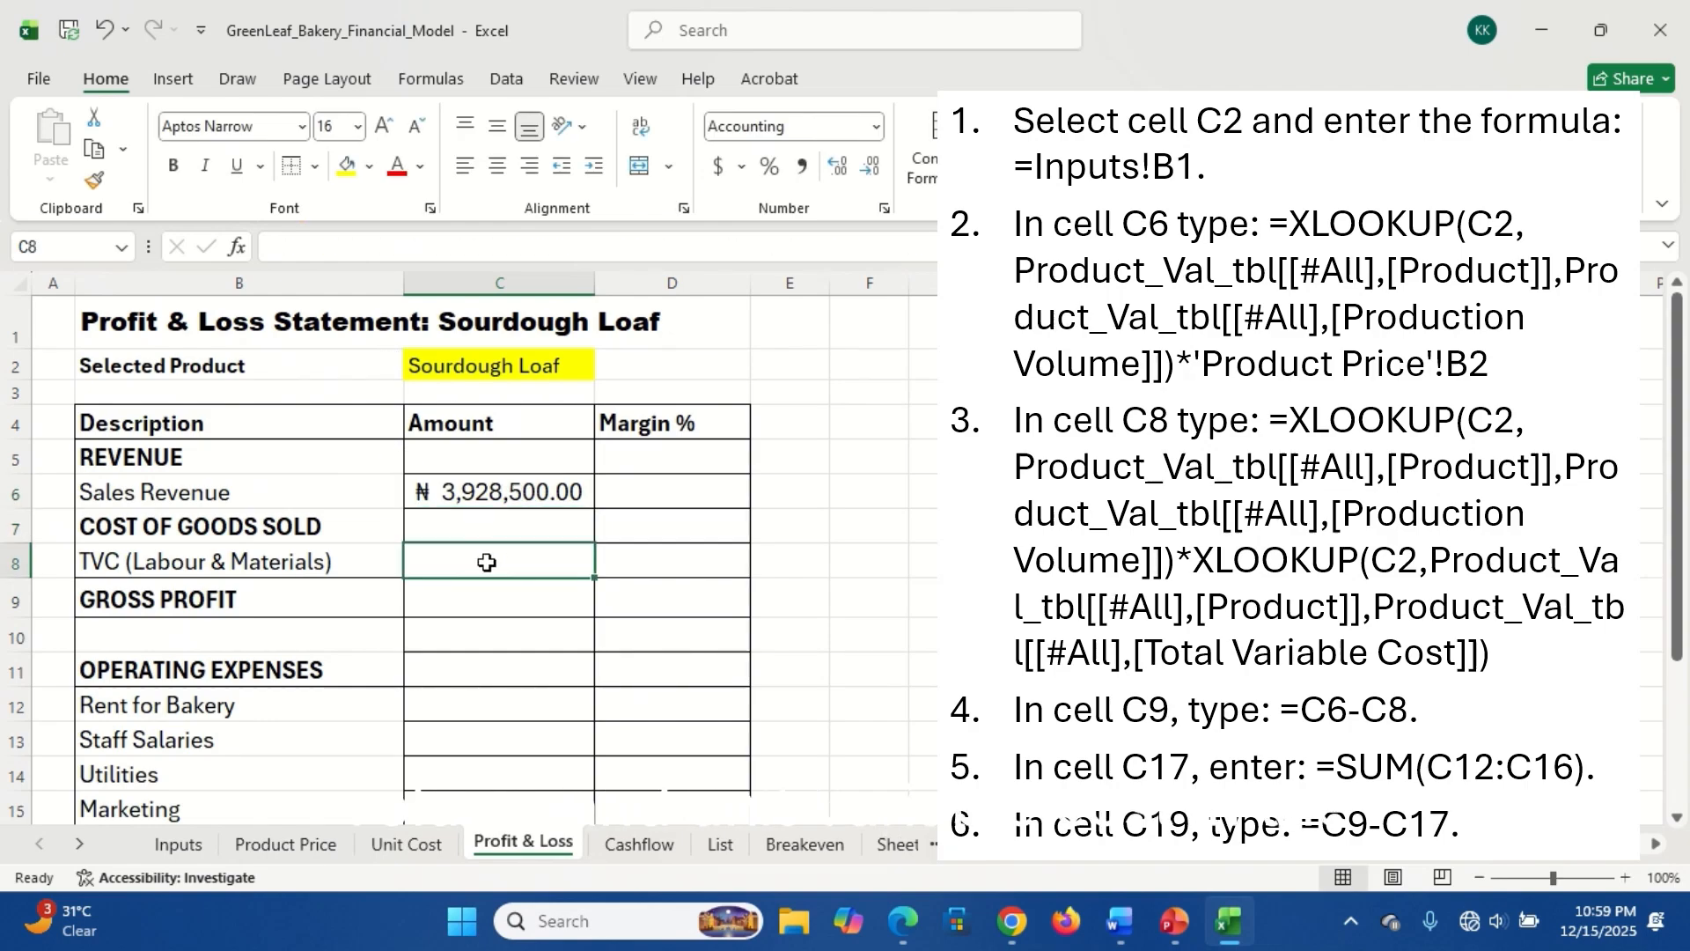
pyautogui.write('=xlo')
pyautogui.press('Tab')
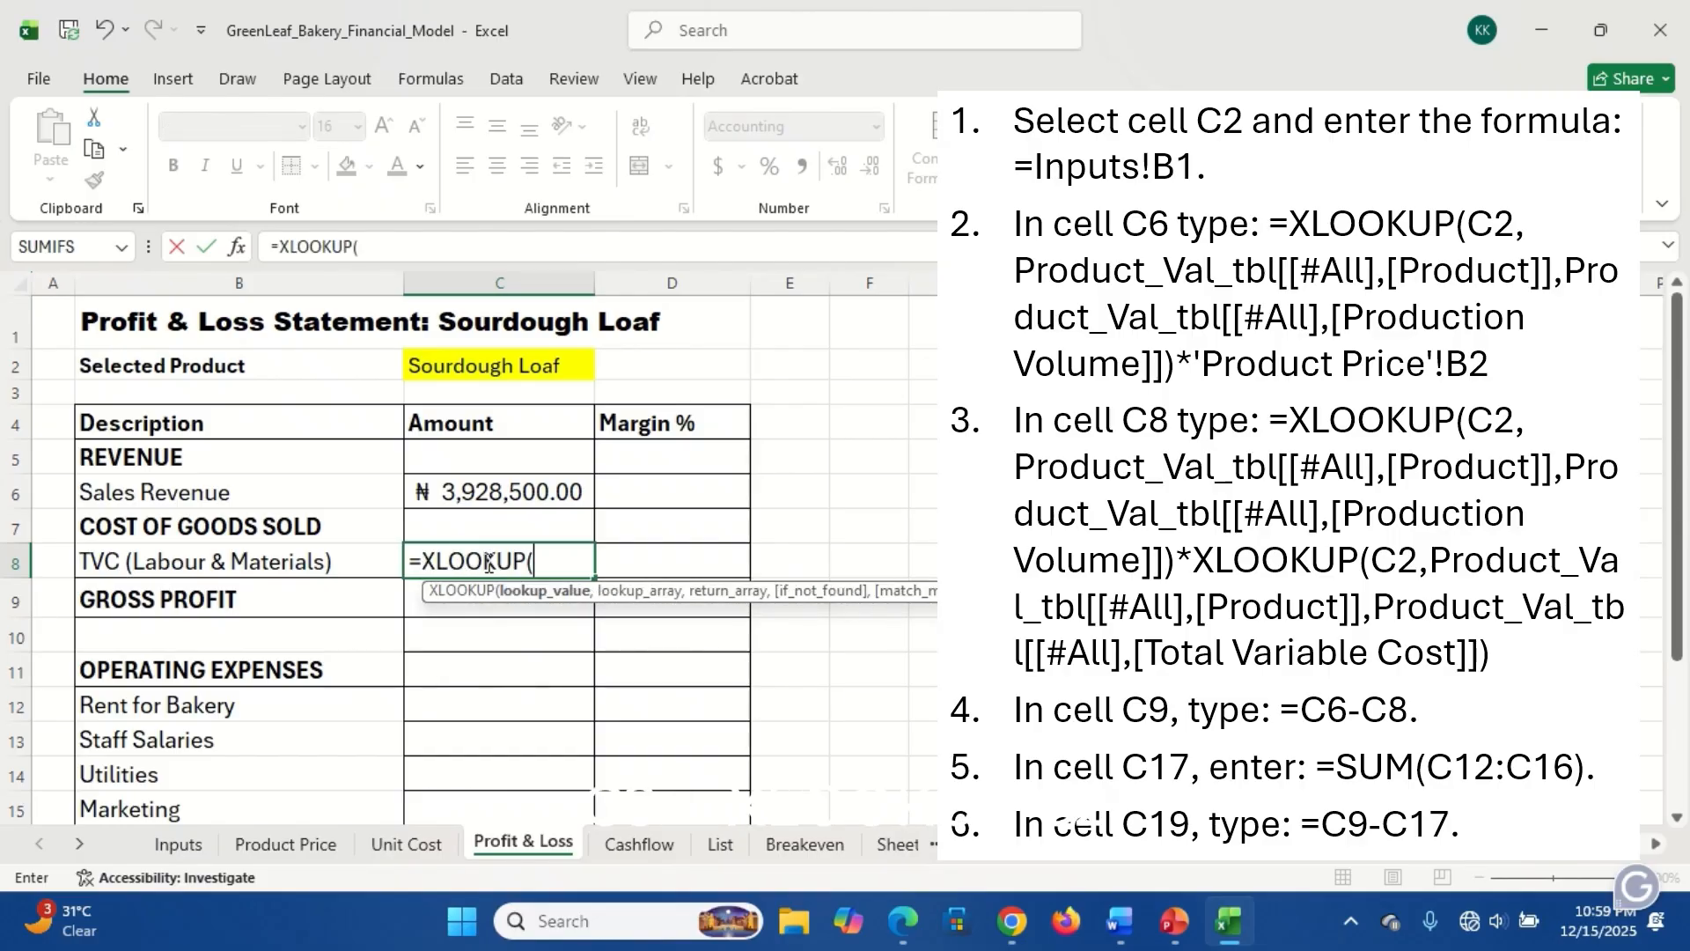
pyautogui.click(480, 365)
pyautogui.write(',')
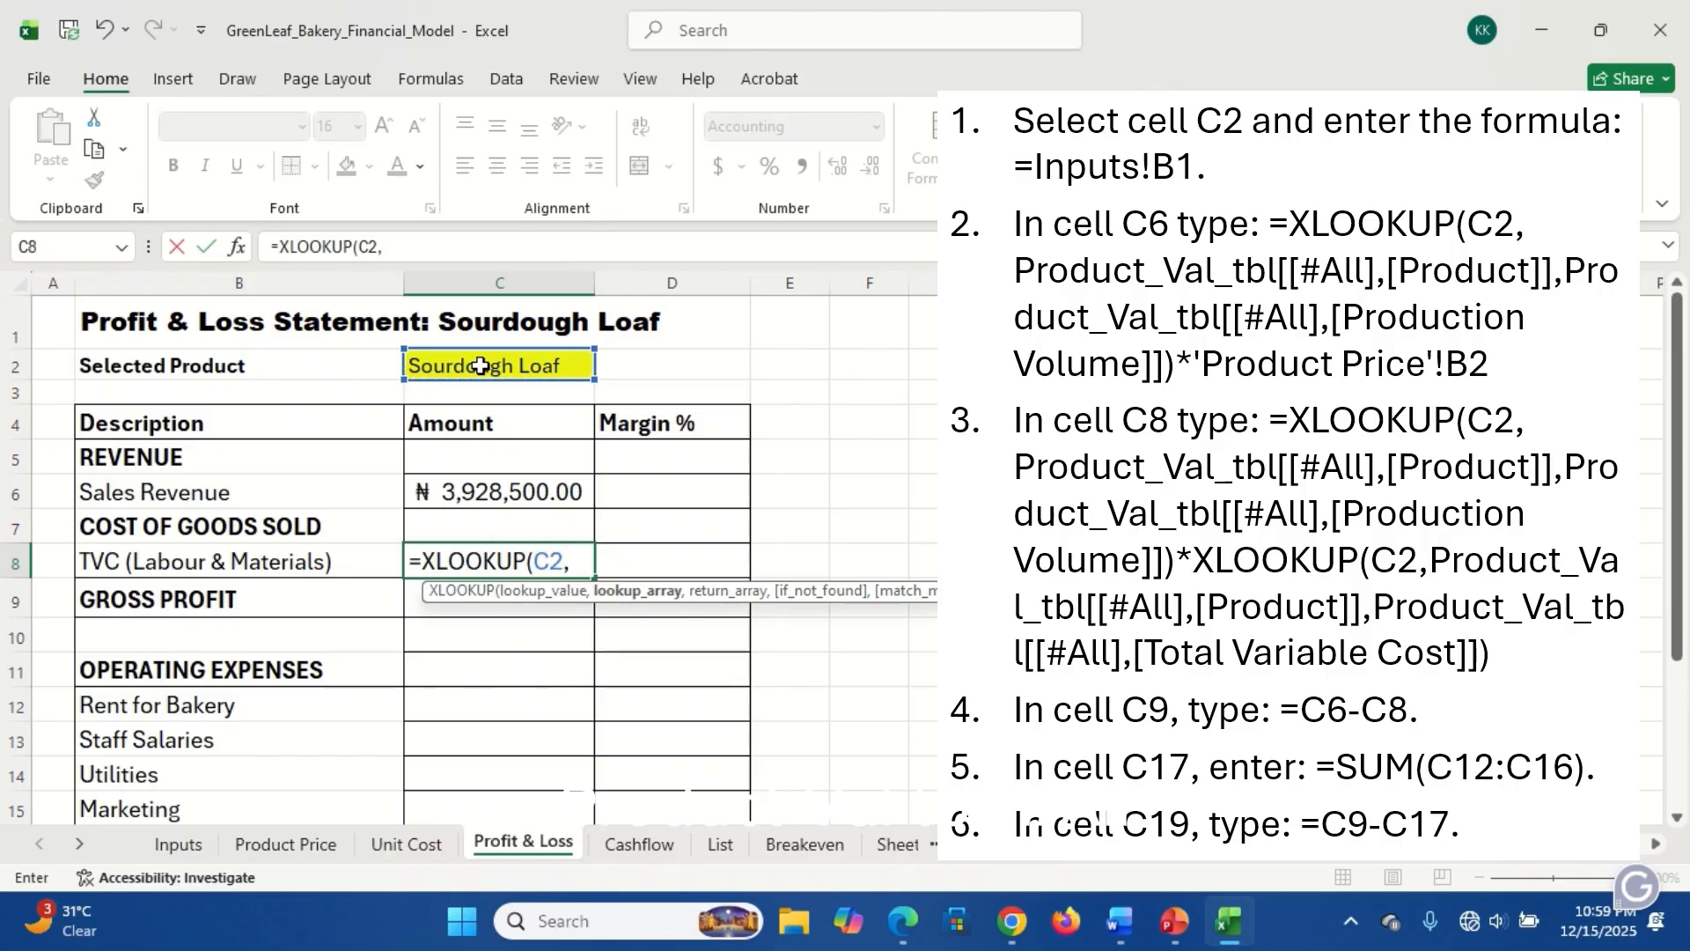
# - Complete C8's first XLOOKUP using Table 6's Product column as lookup array and its Production Volume column as return array, headers included
pyautogui.click(190, 844)
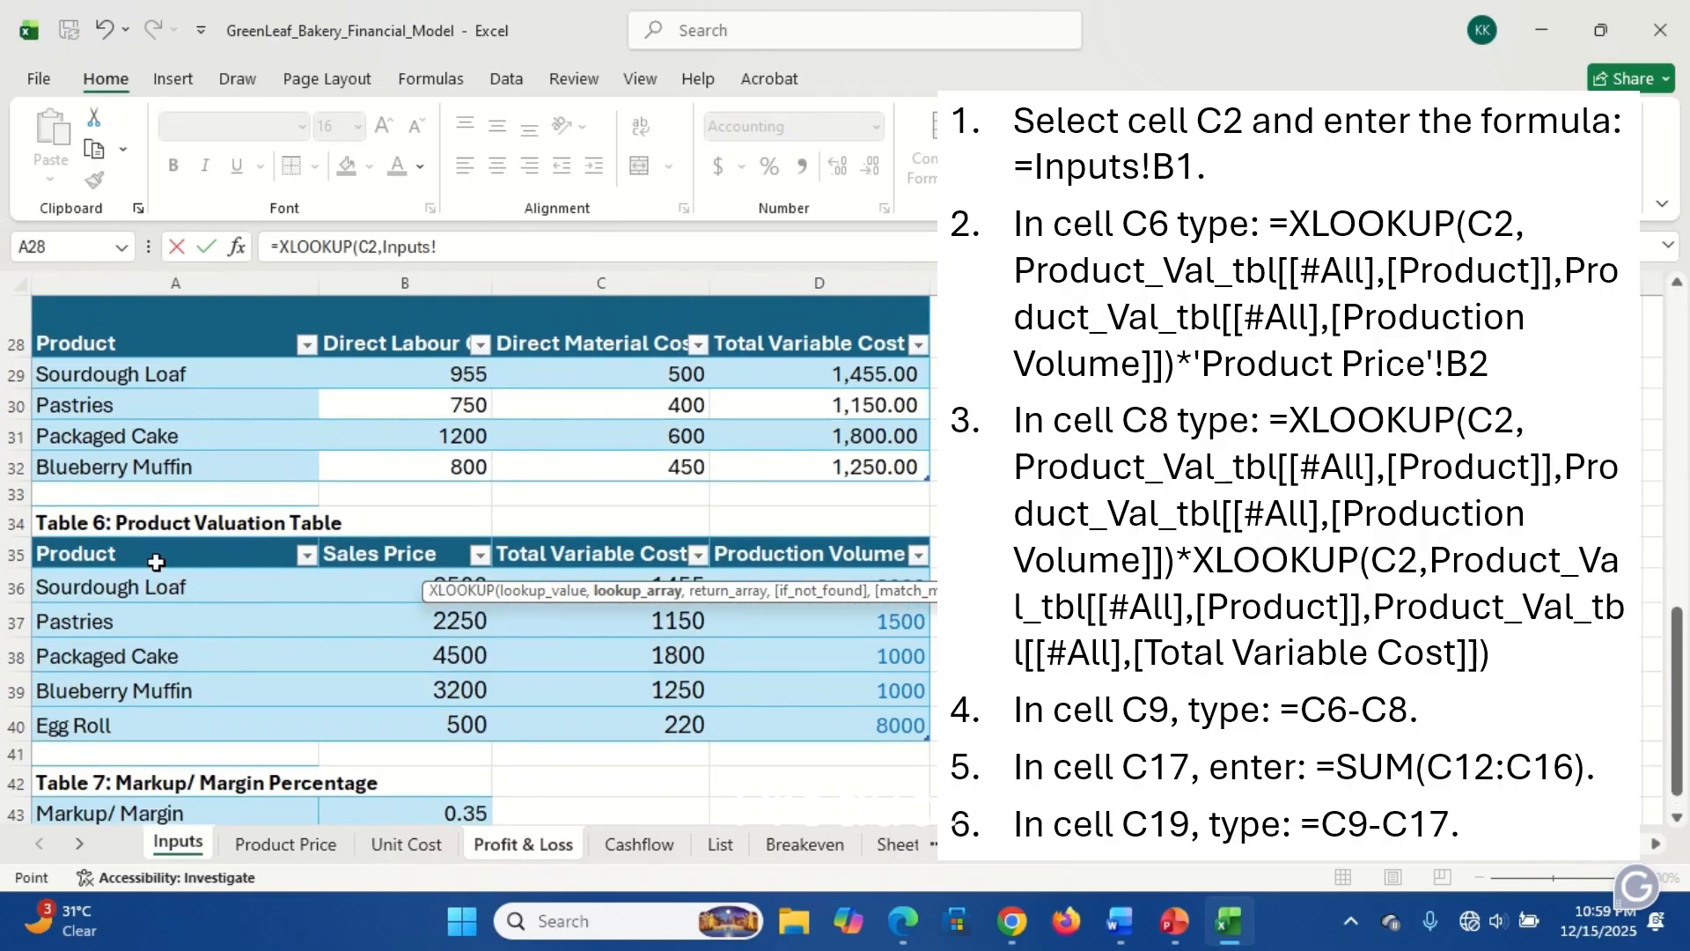
pyautogui.moveTo(156, 561); pyautogui.dragTo(156, 734)
pyautogui.write(',')
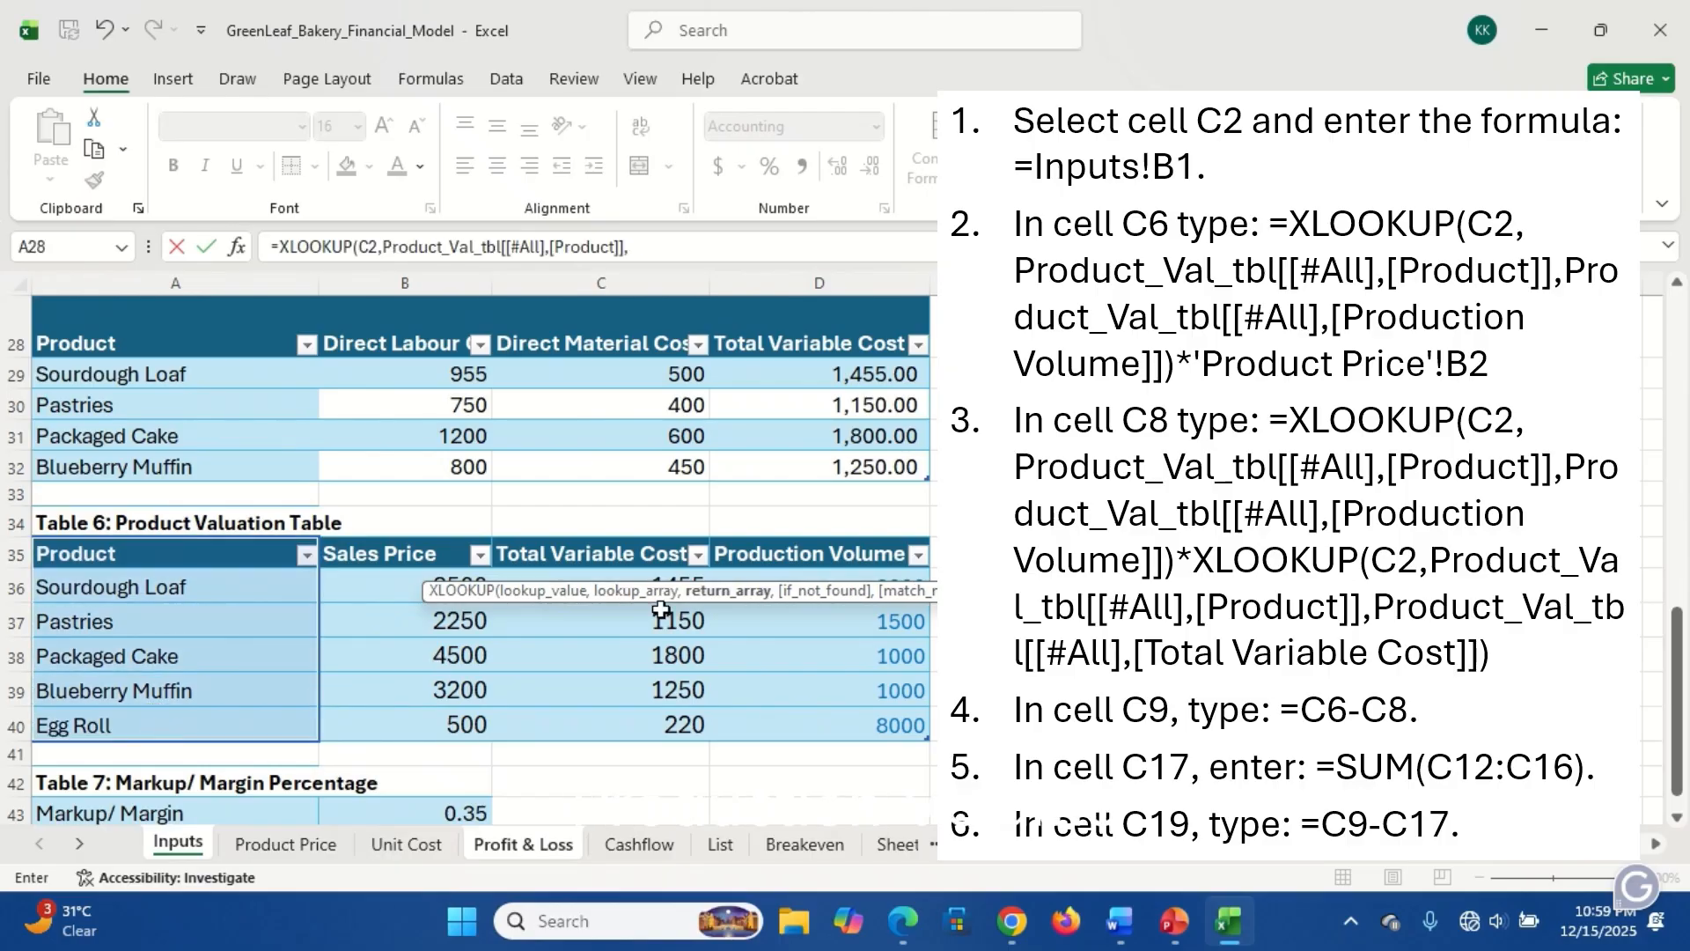
pyautogui.moveTo(786, 554); pyautogui.dragTo(810, 709)
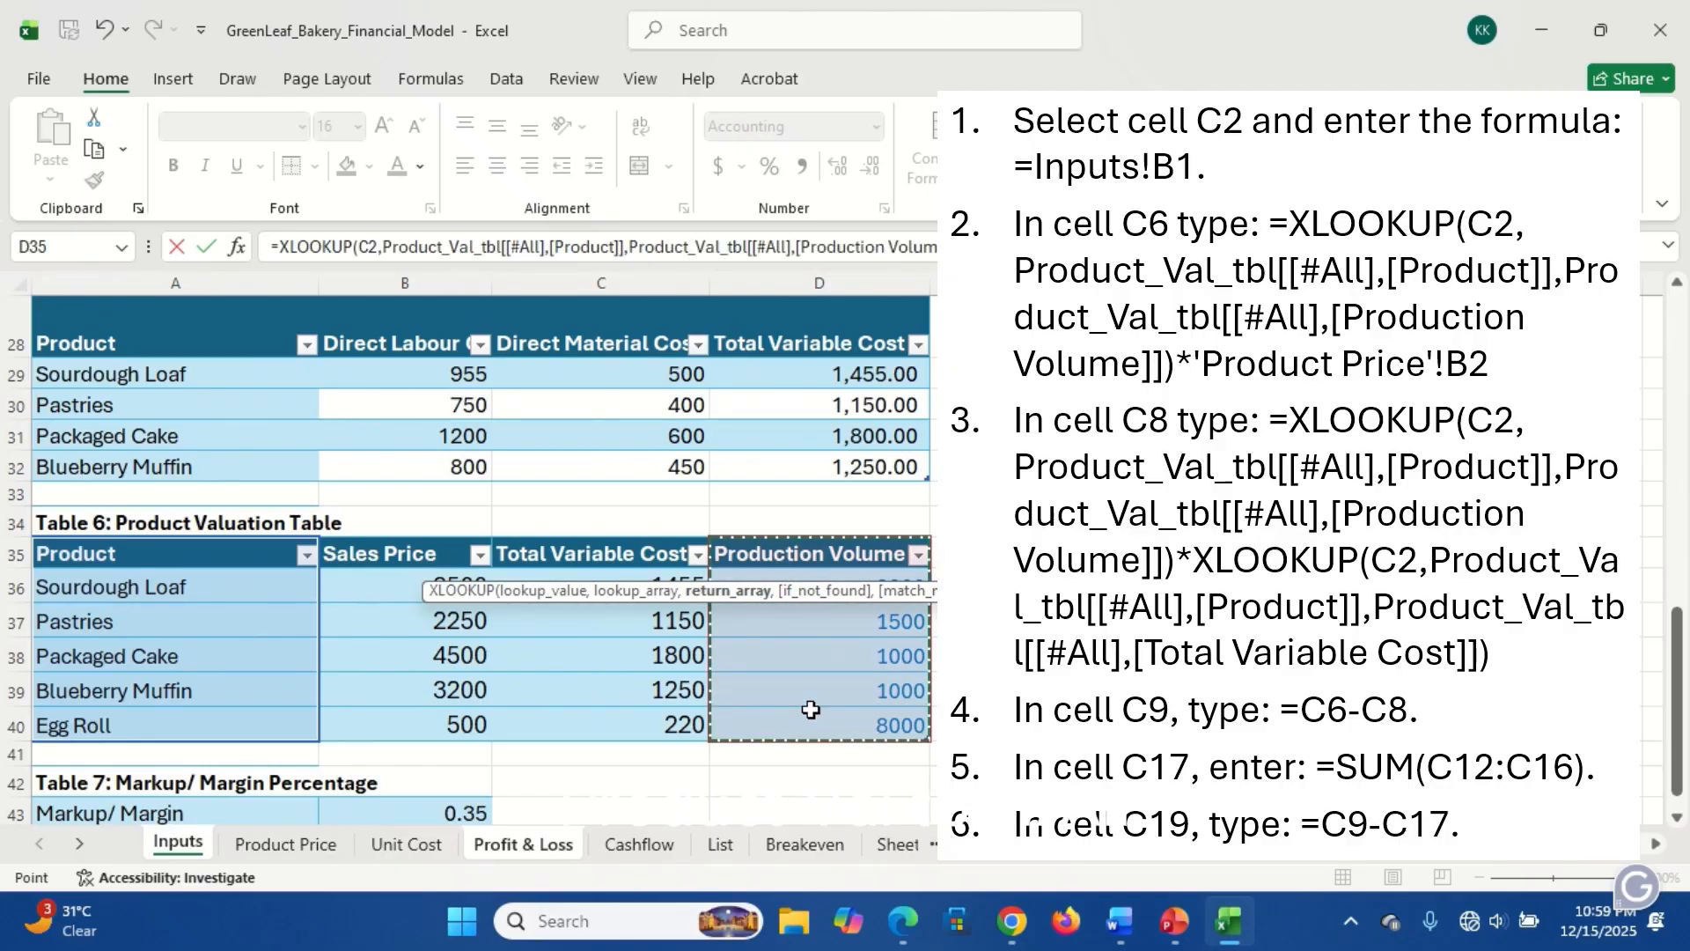
pyautogui.write(')')
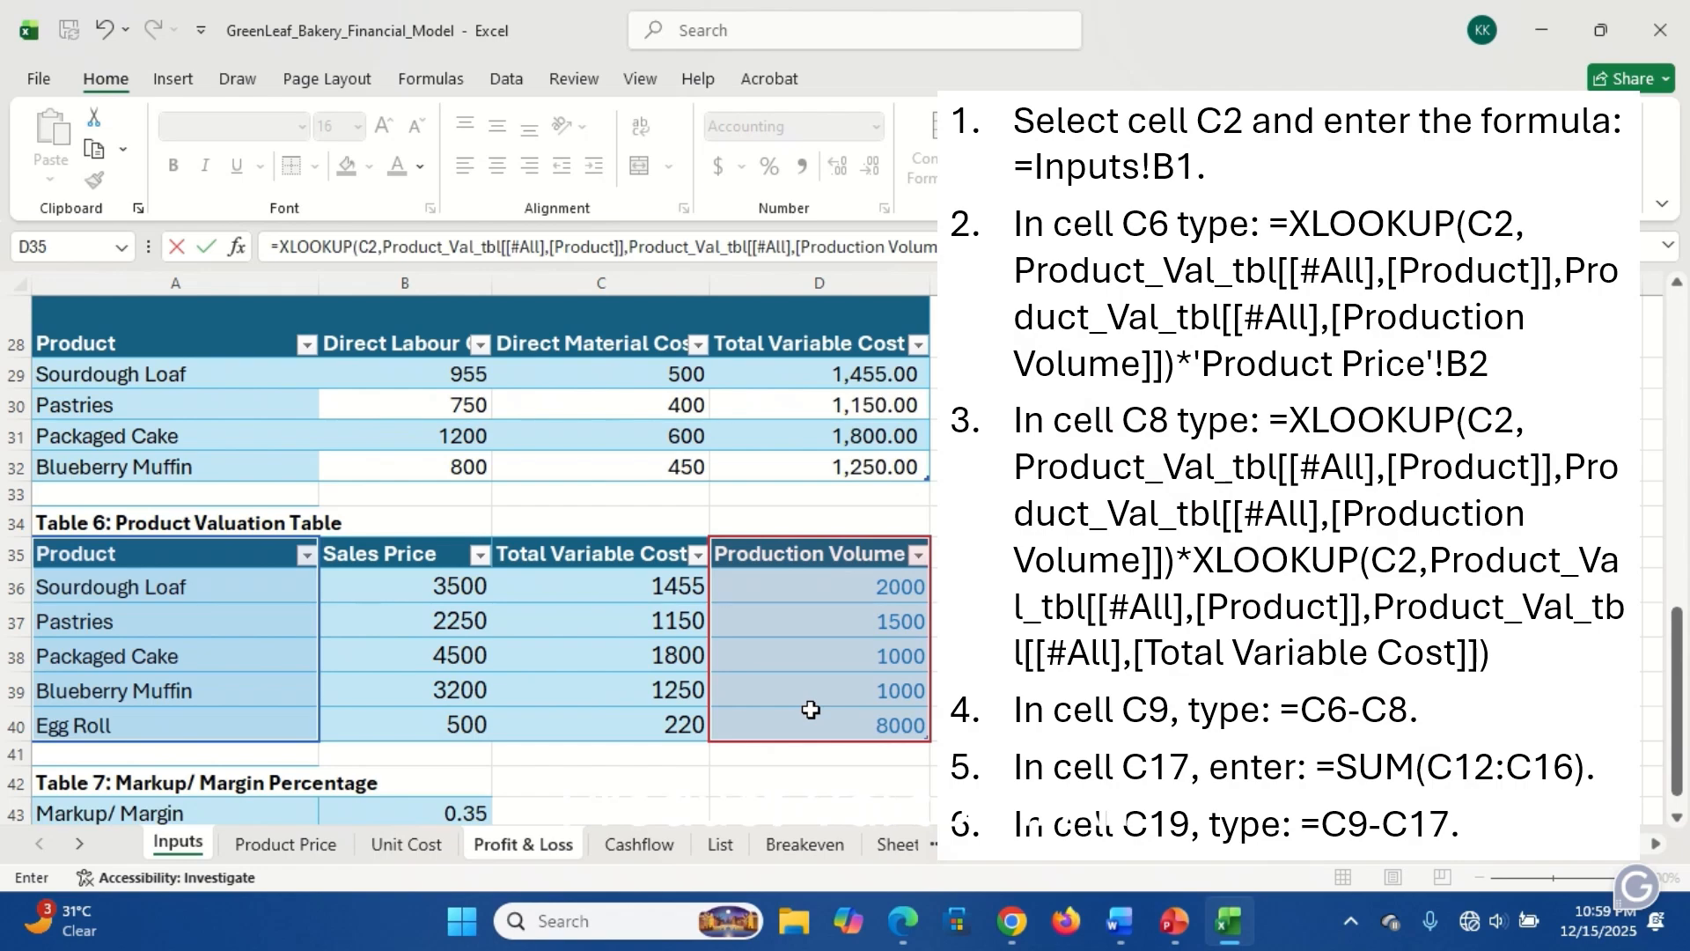
# - Multiply C8's lookup by a second XLOOKUP of C2, matching Table 6's Product column and returning Total Variable Cost, headers included, and commit the formula
pyautogui.write('*xl')
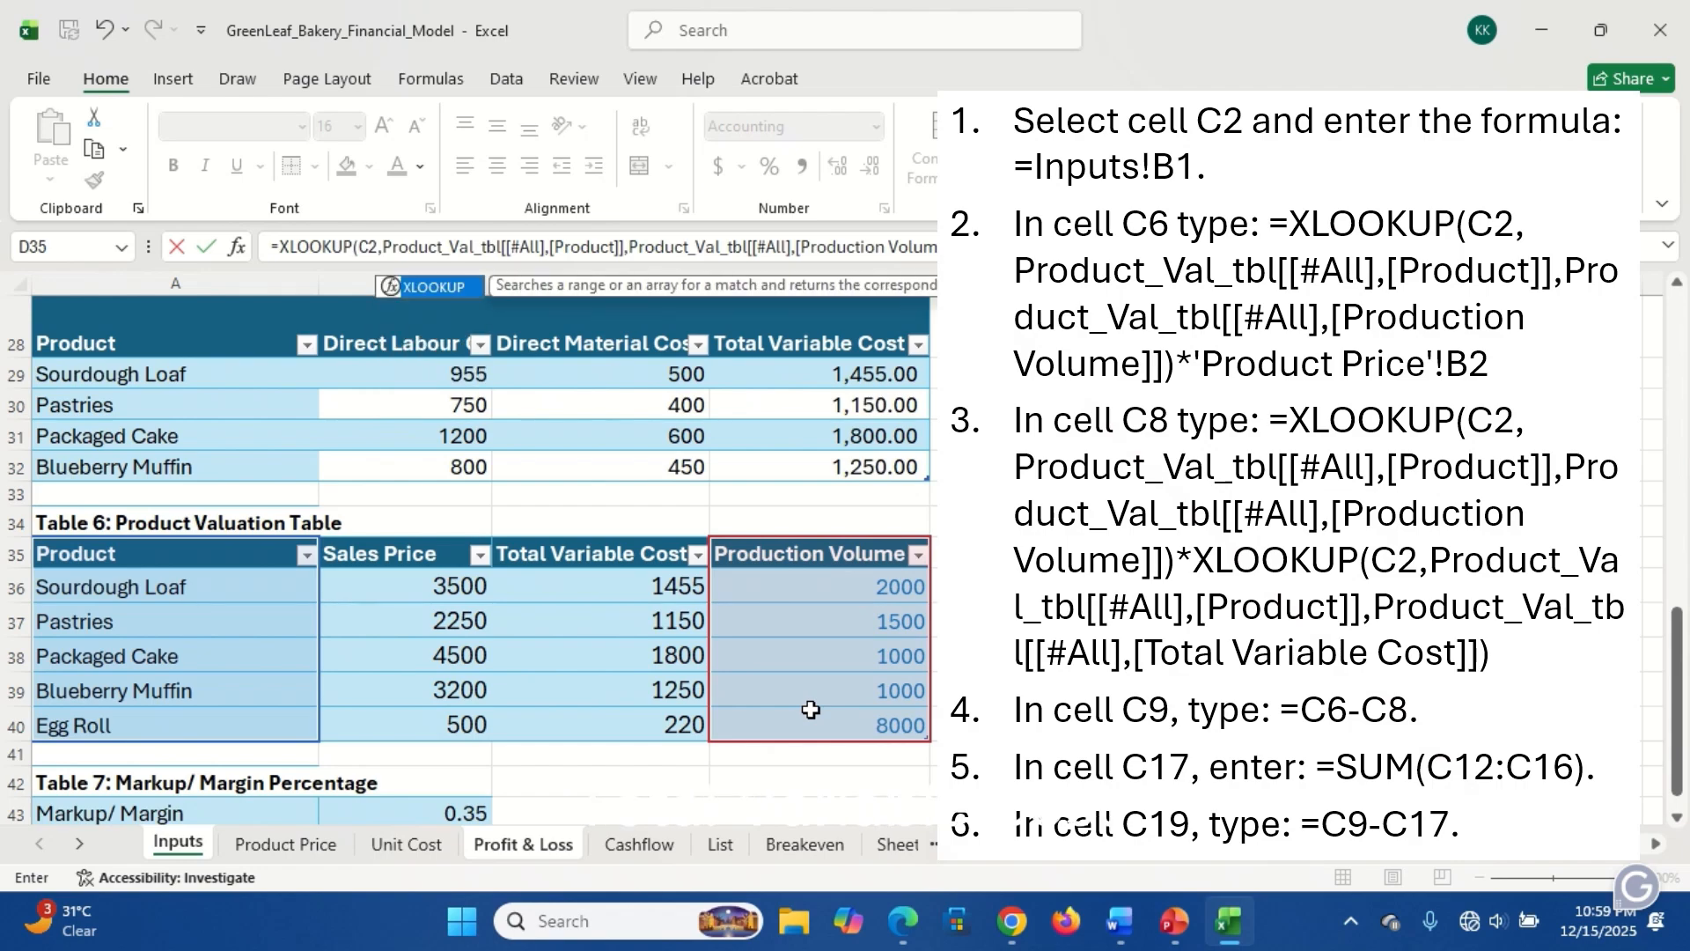
pyautogui.press('Tab')
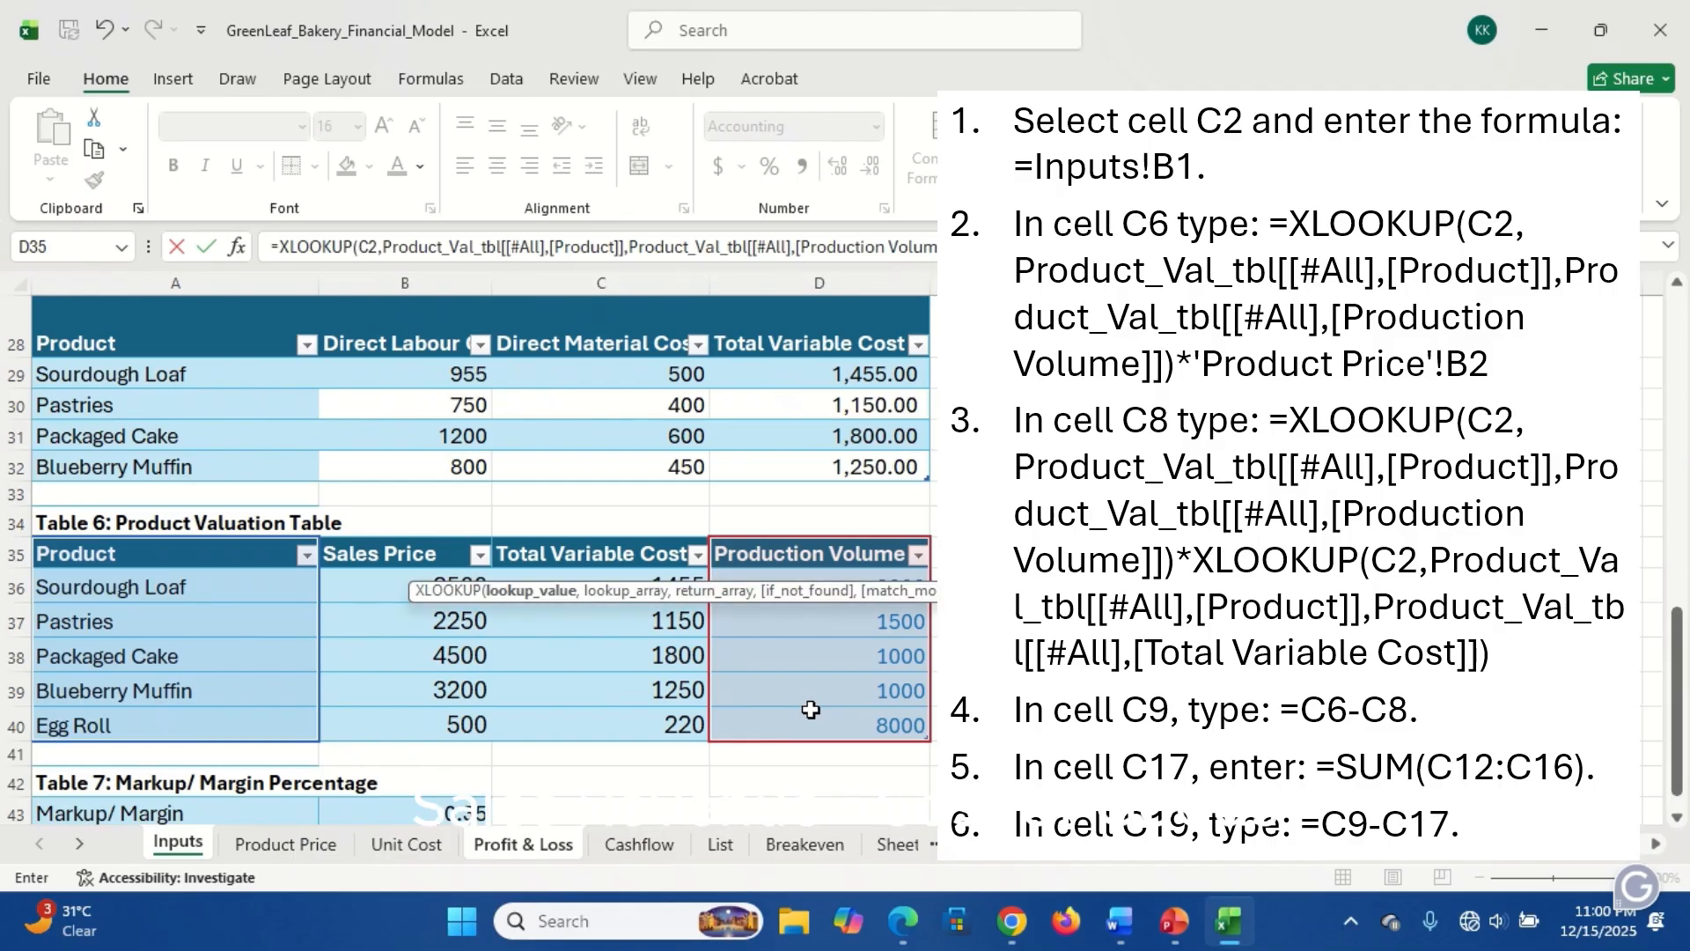
pyautogui.write('C2,')
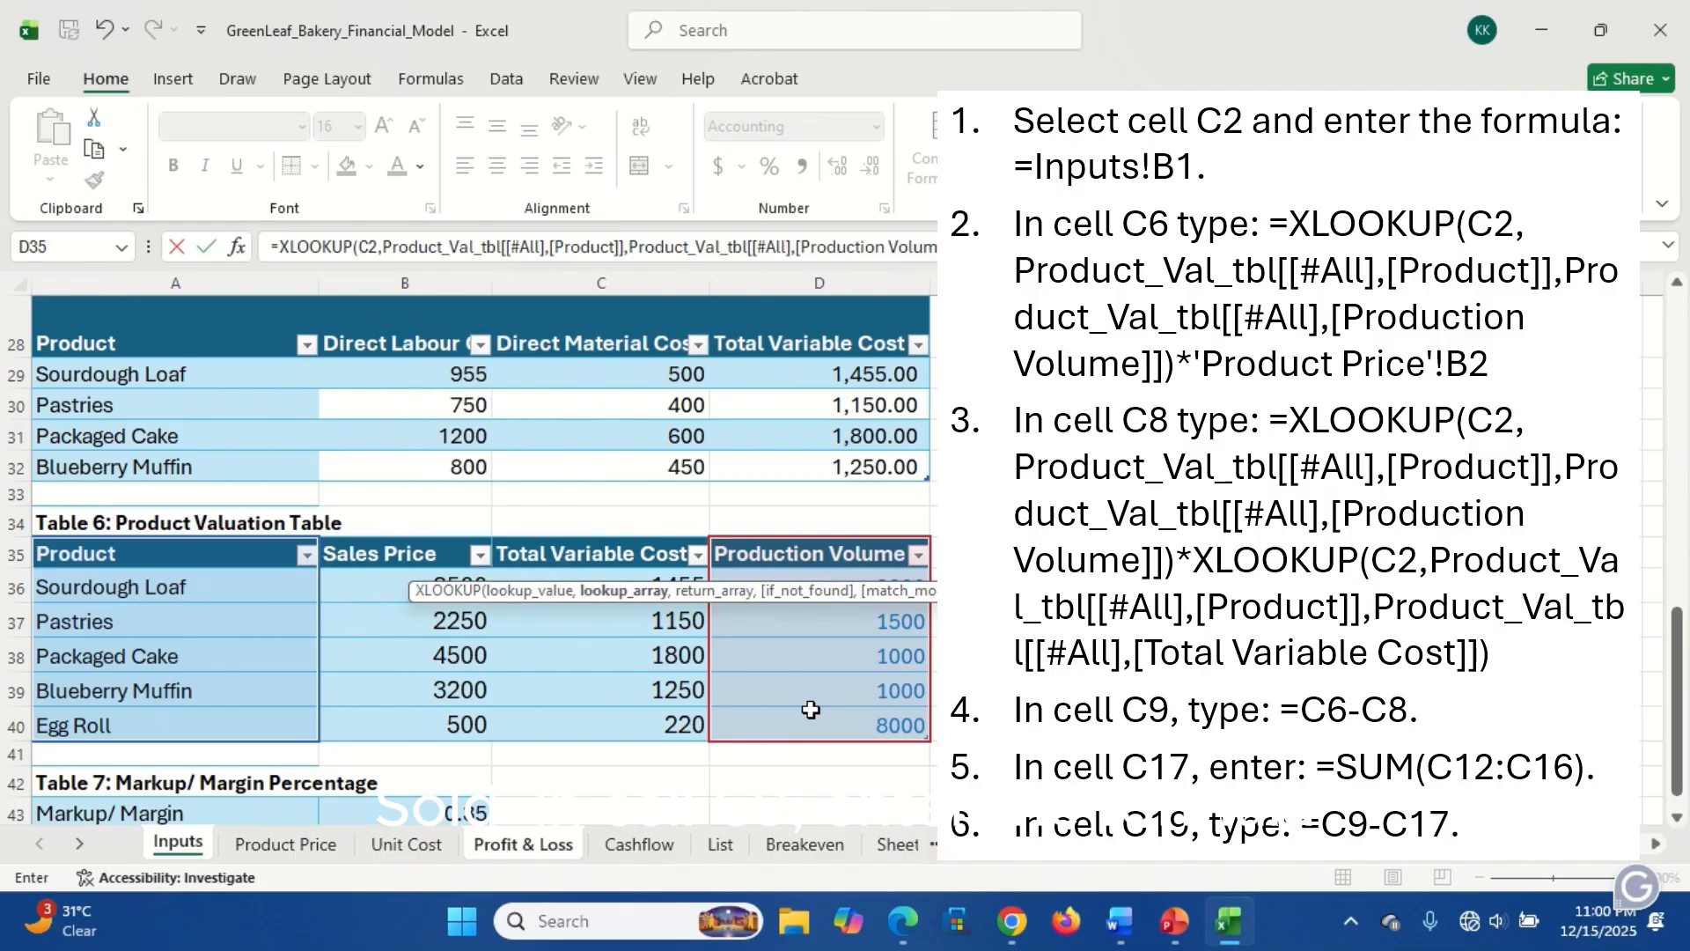
pyautogui.click(169, 550)
pyautogui.moveTo(169, 568); pyautogui.dragTo(192, 732)
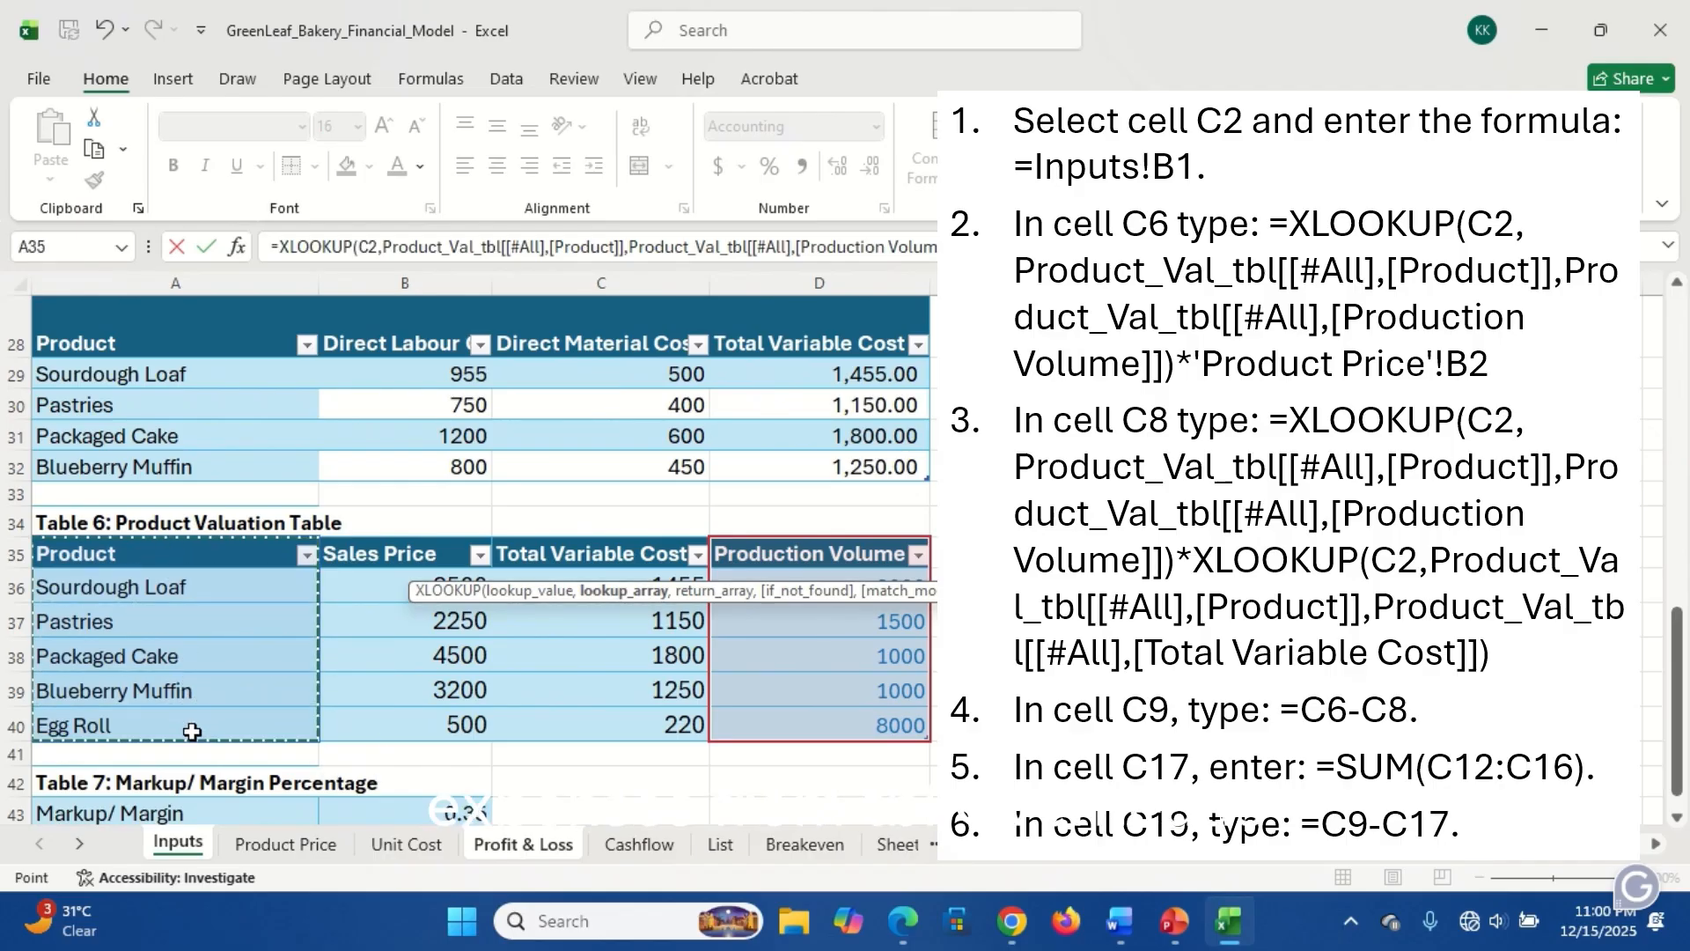
pyautogui.write(',')
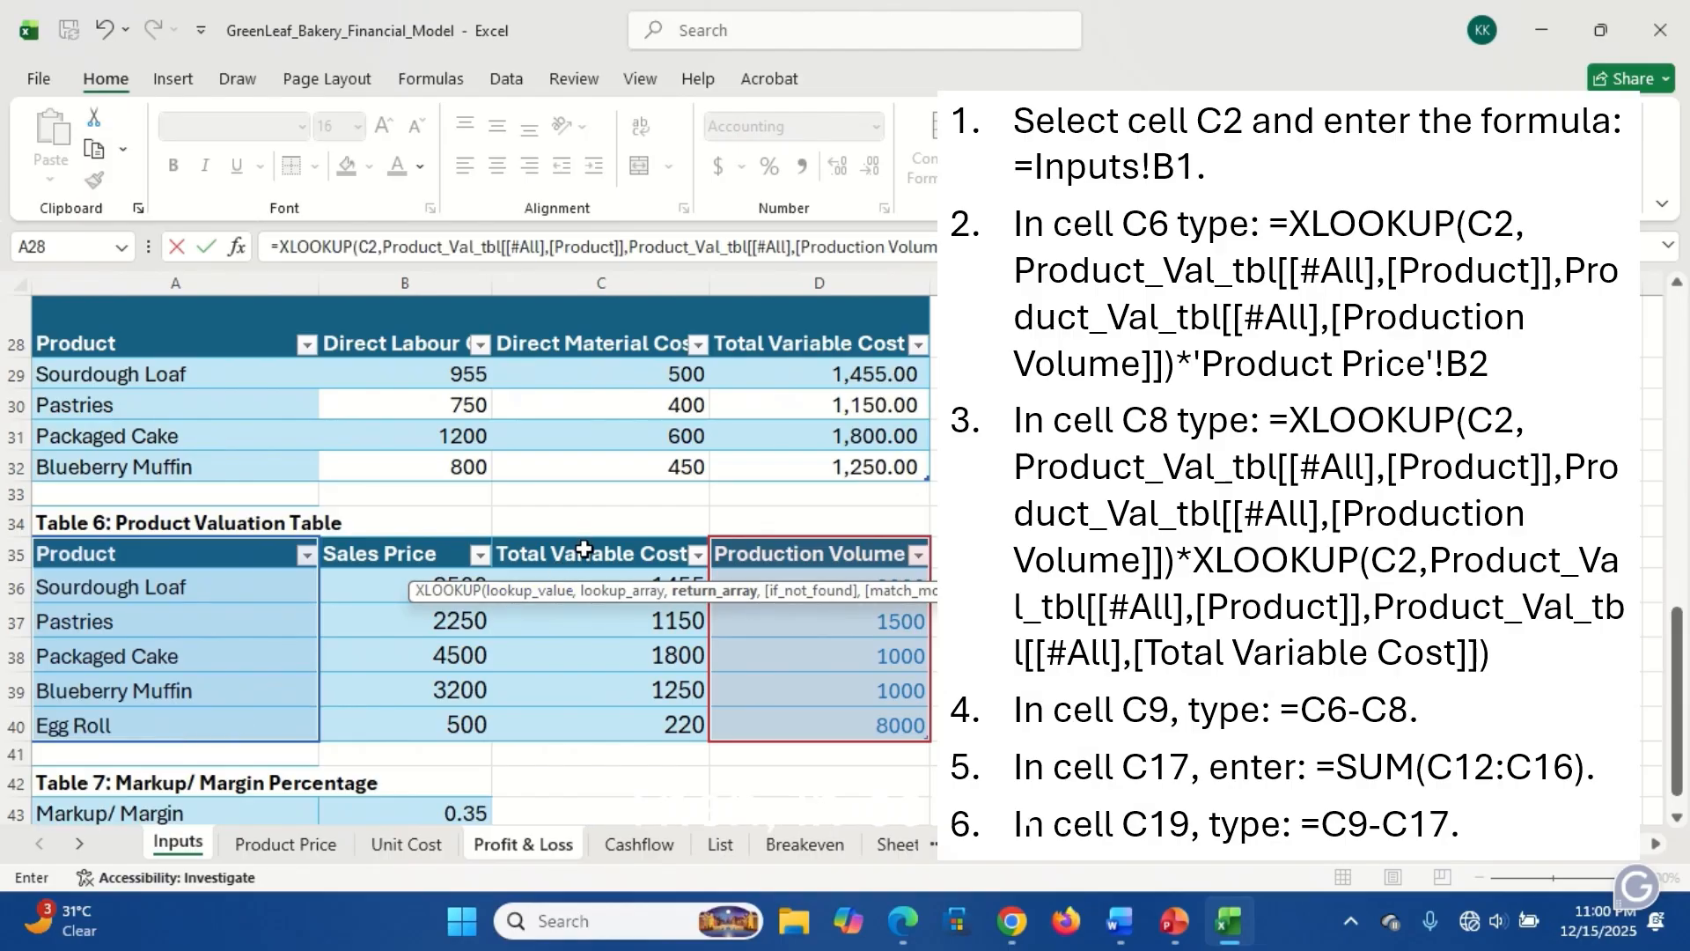
pyautogui.moveTo(583, 550); pyautogui.dragTo(607, 729)
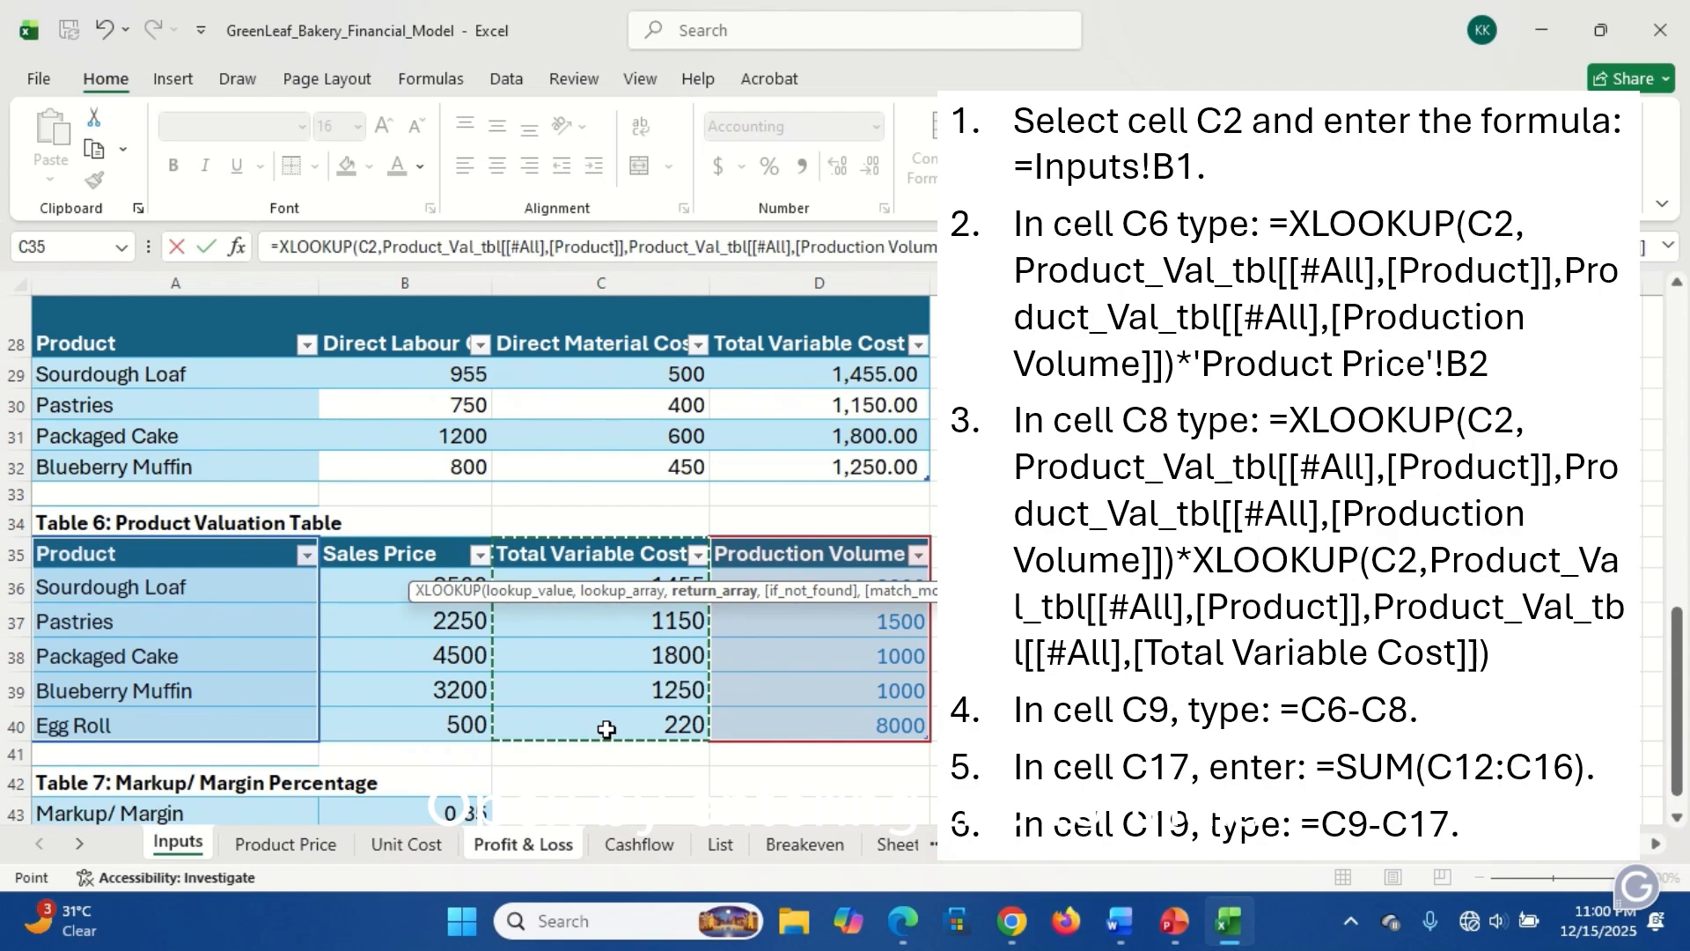
pyautogui.write(')')
pyautogui.press('Return')
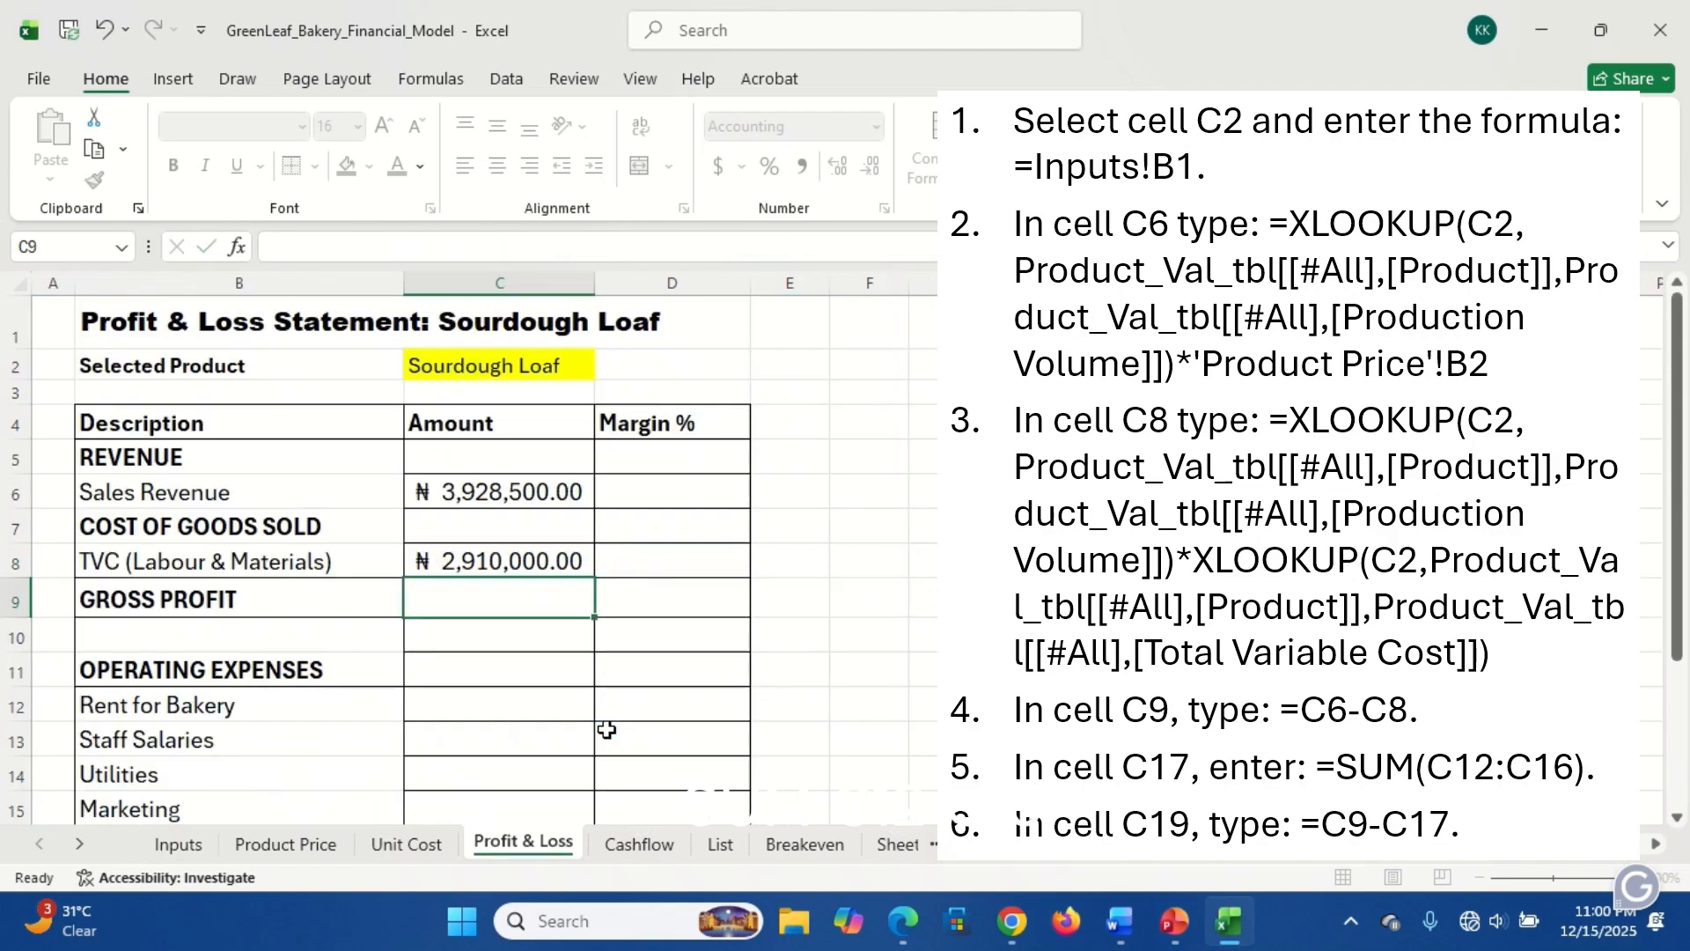
pyautogui.click(476, 563)
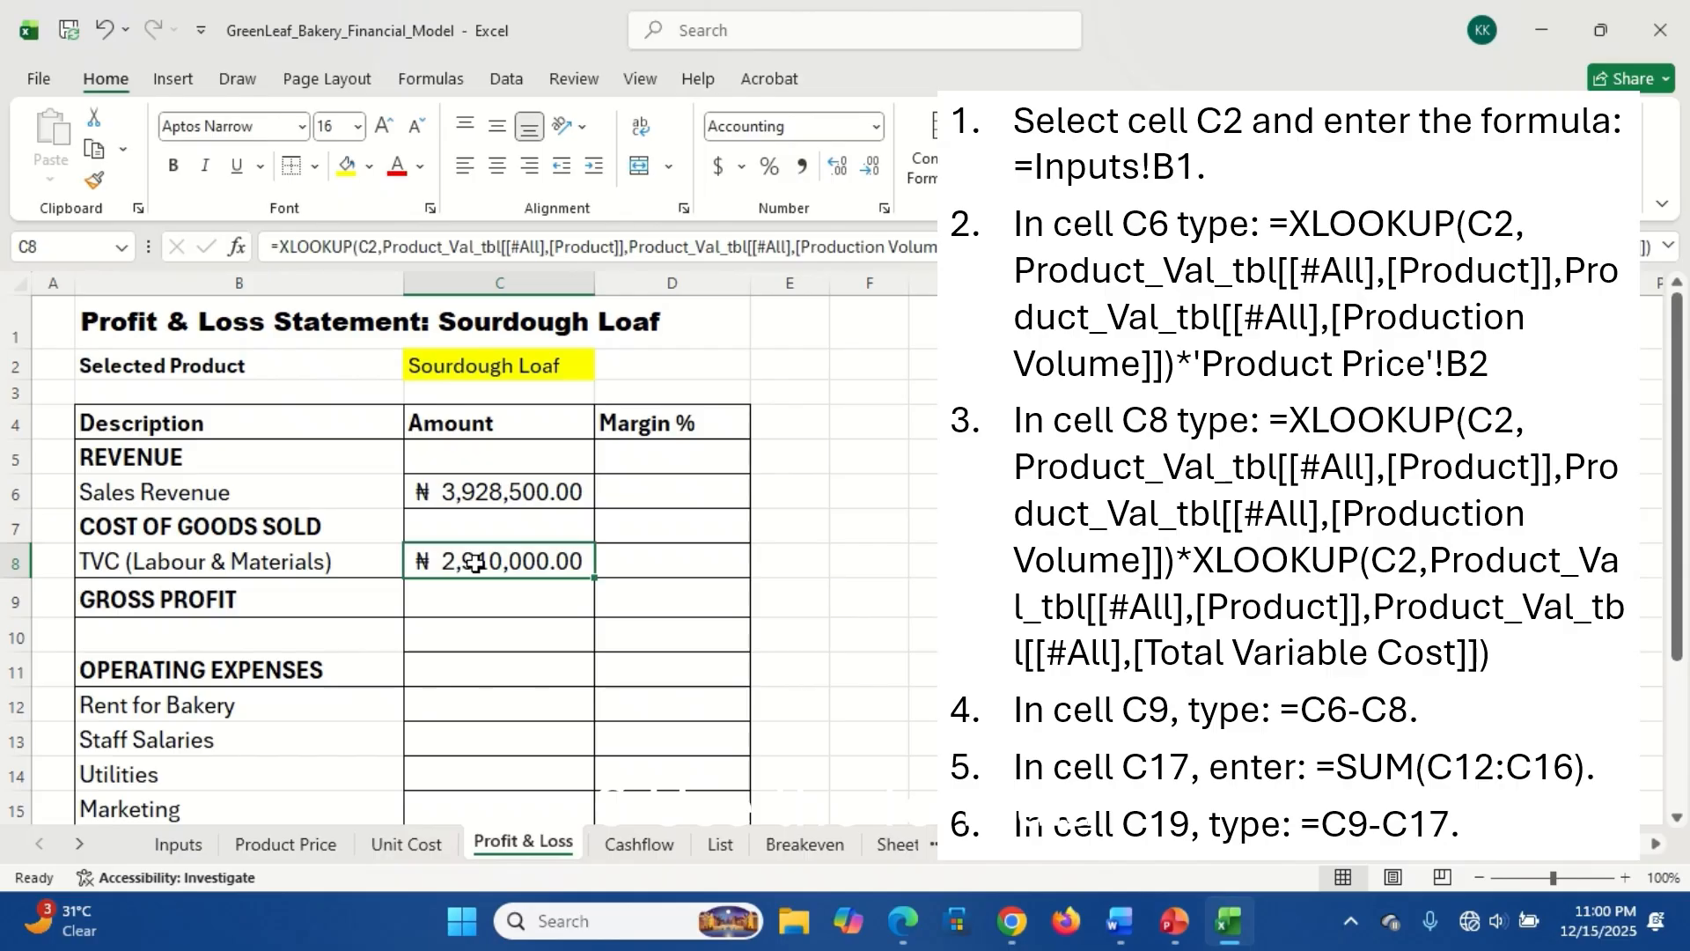
# - Enter the Gross Profit formula =C6-C8 in cell C9
pyautogui.click(494, 597)
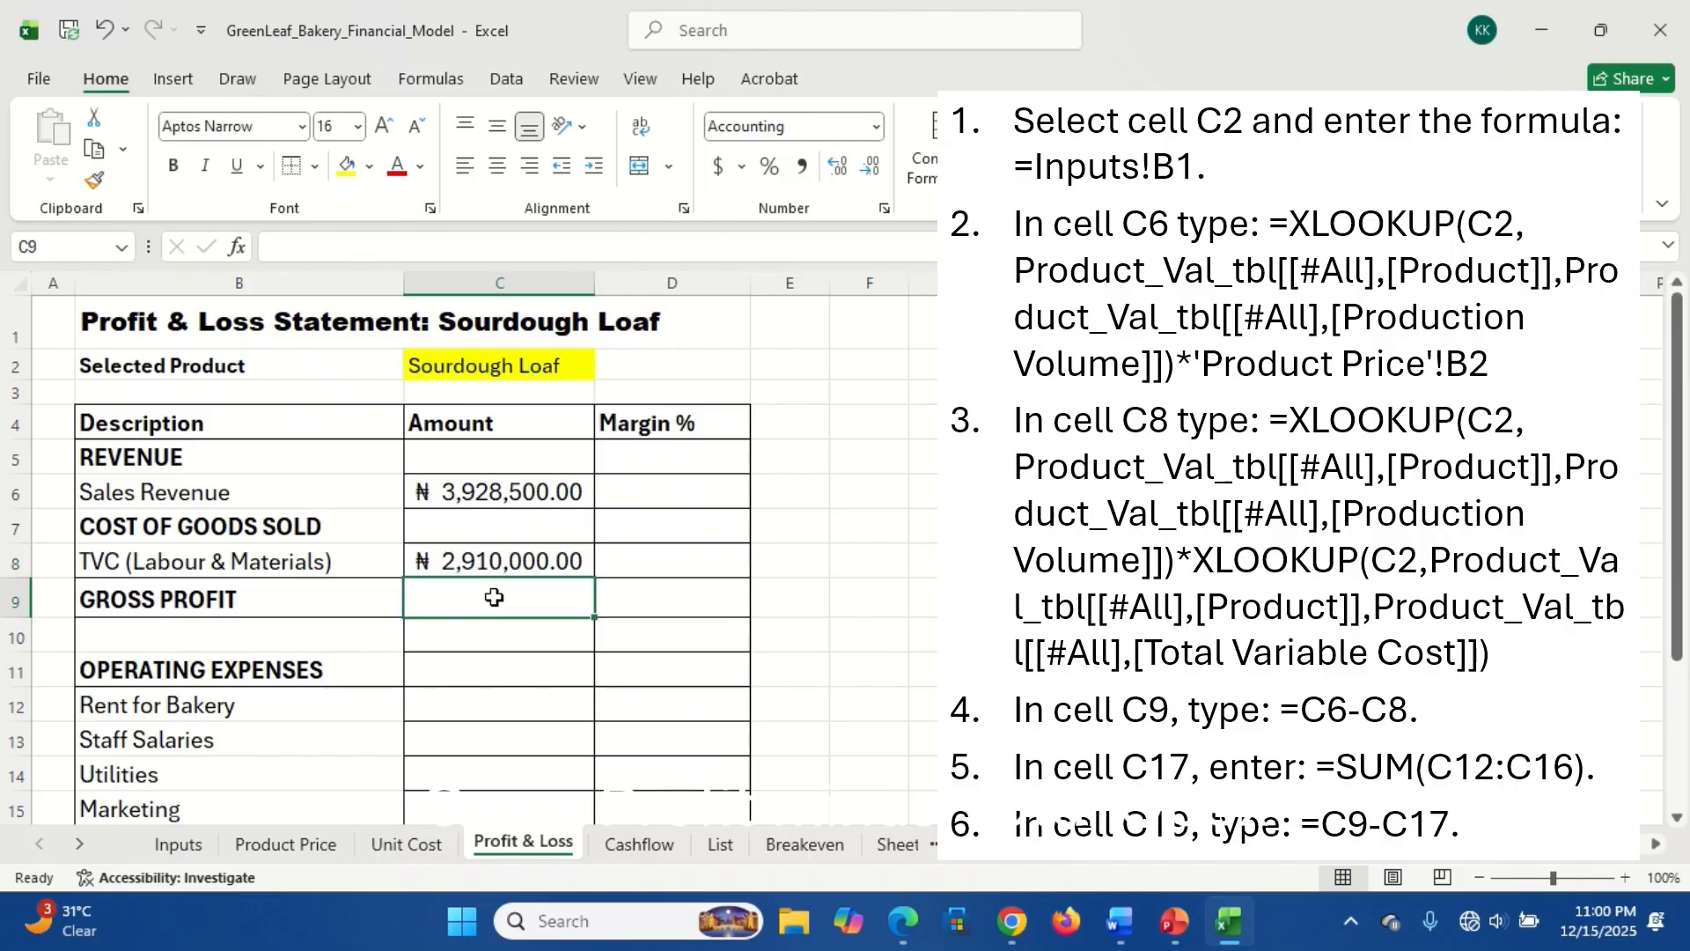
pyautogui.write('=')
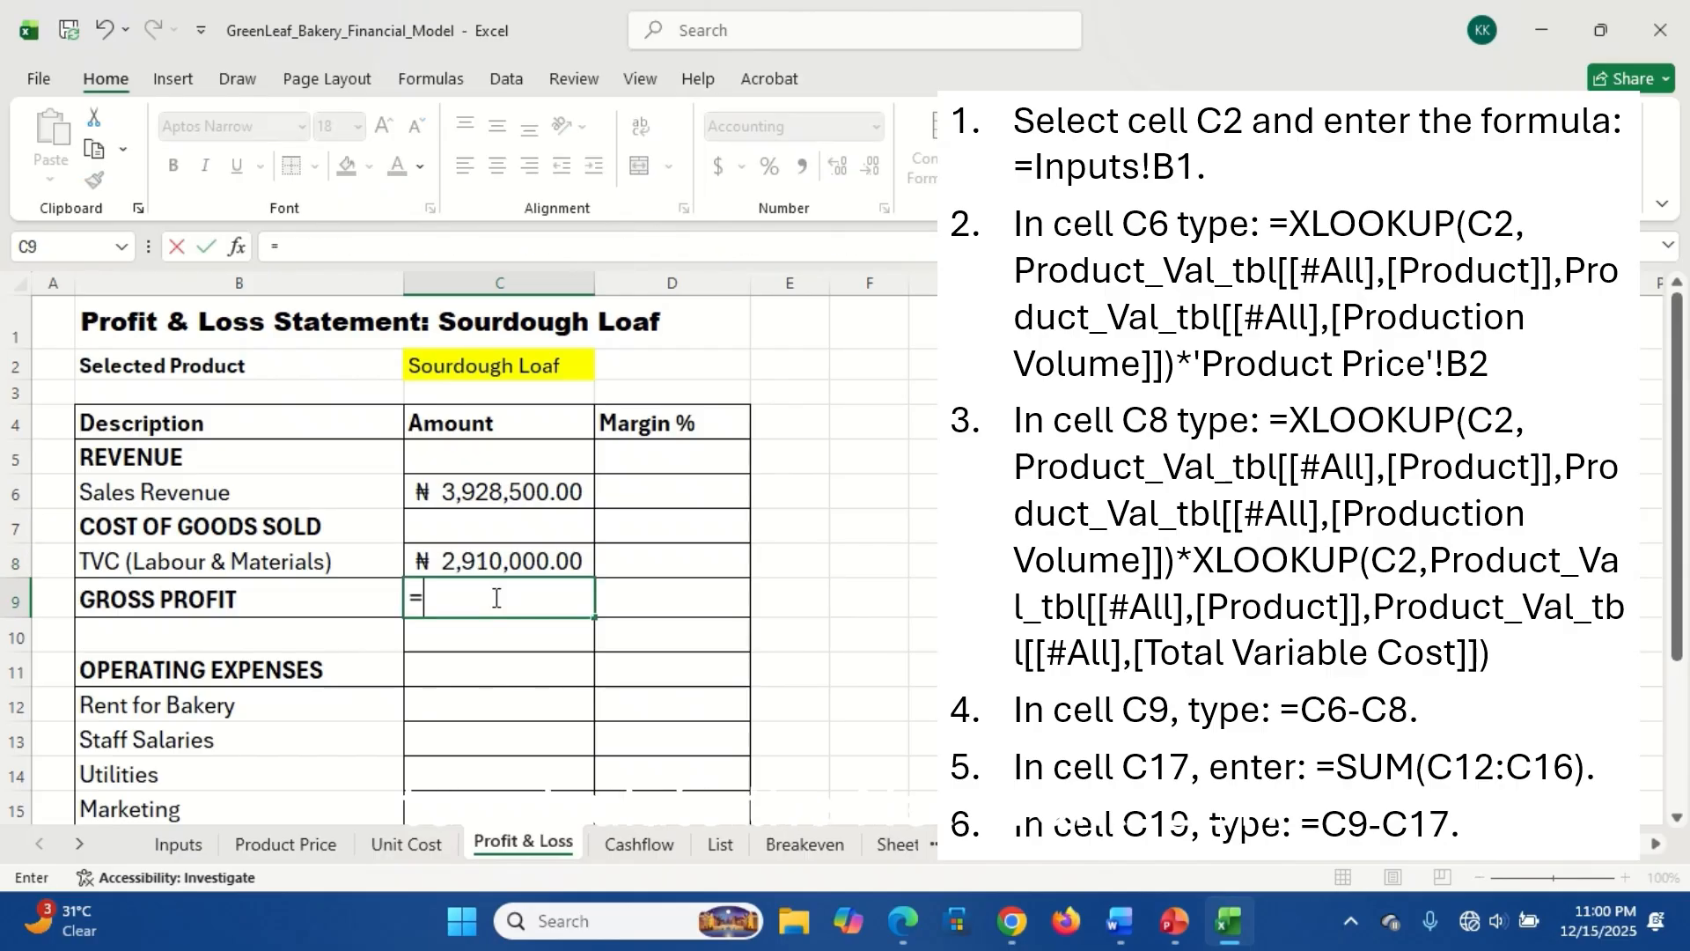
pyautogui.click(483, 494)
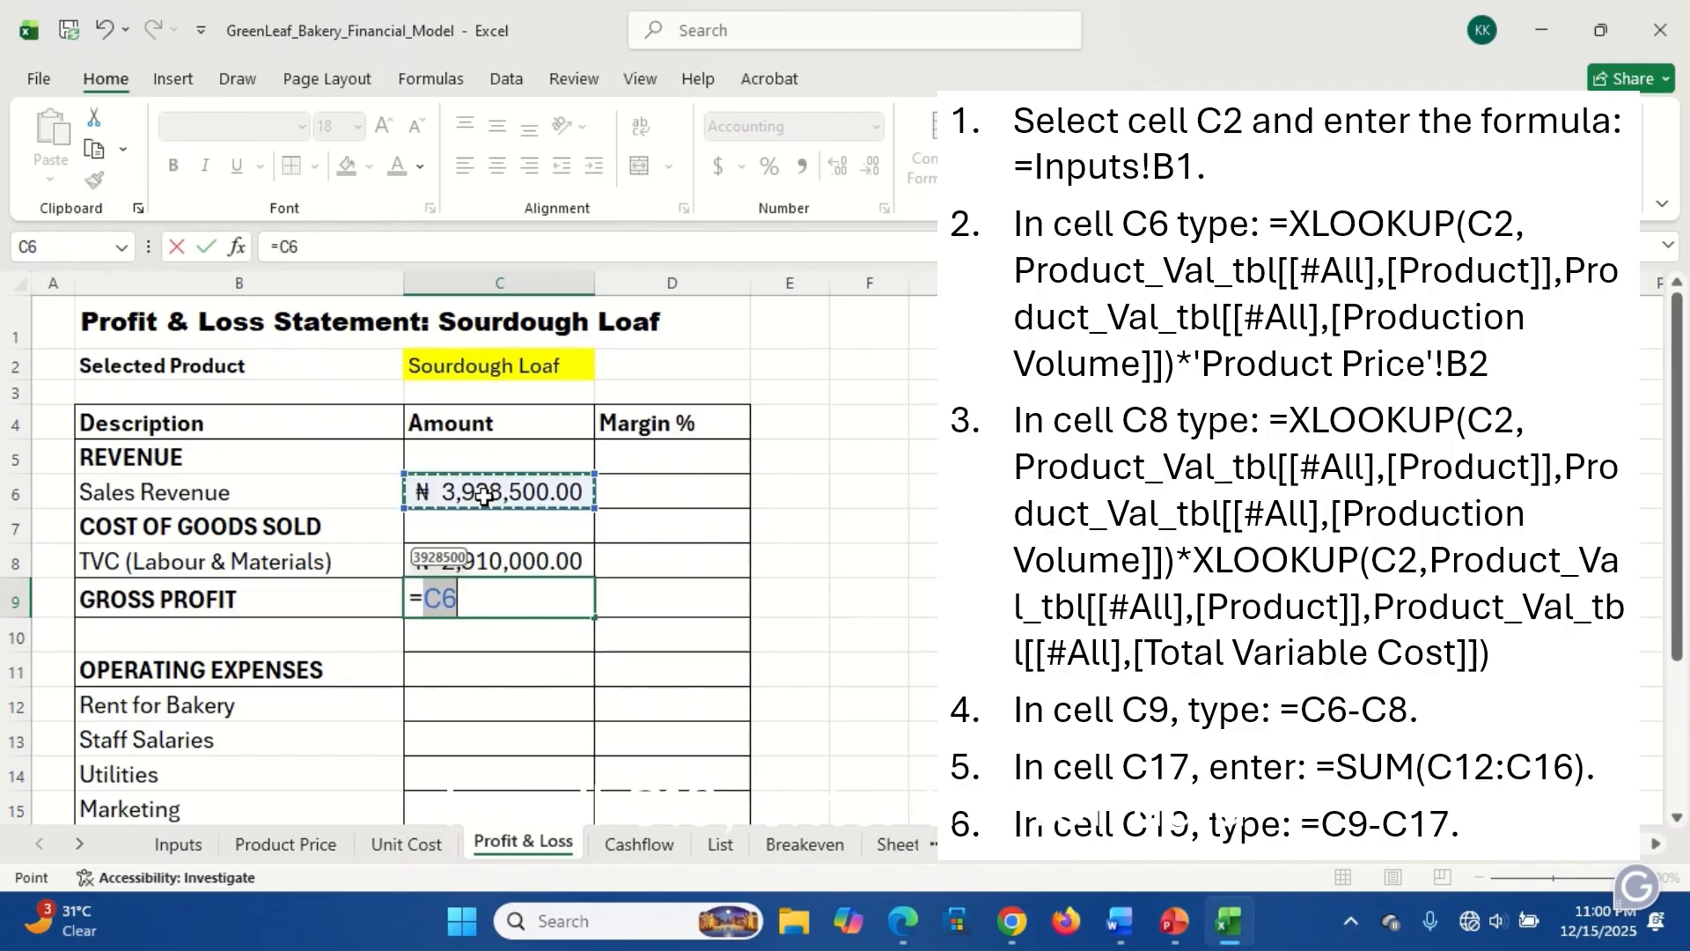
pyautogui.write('-')
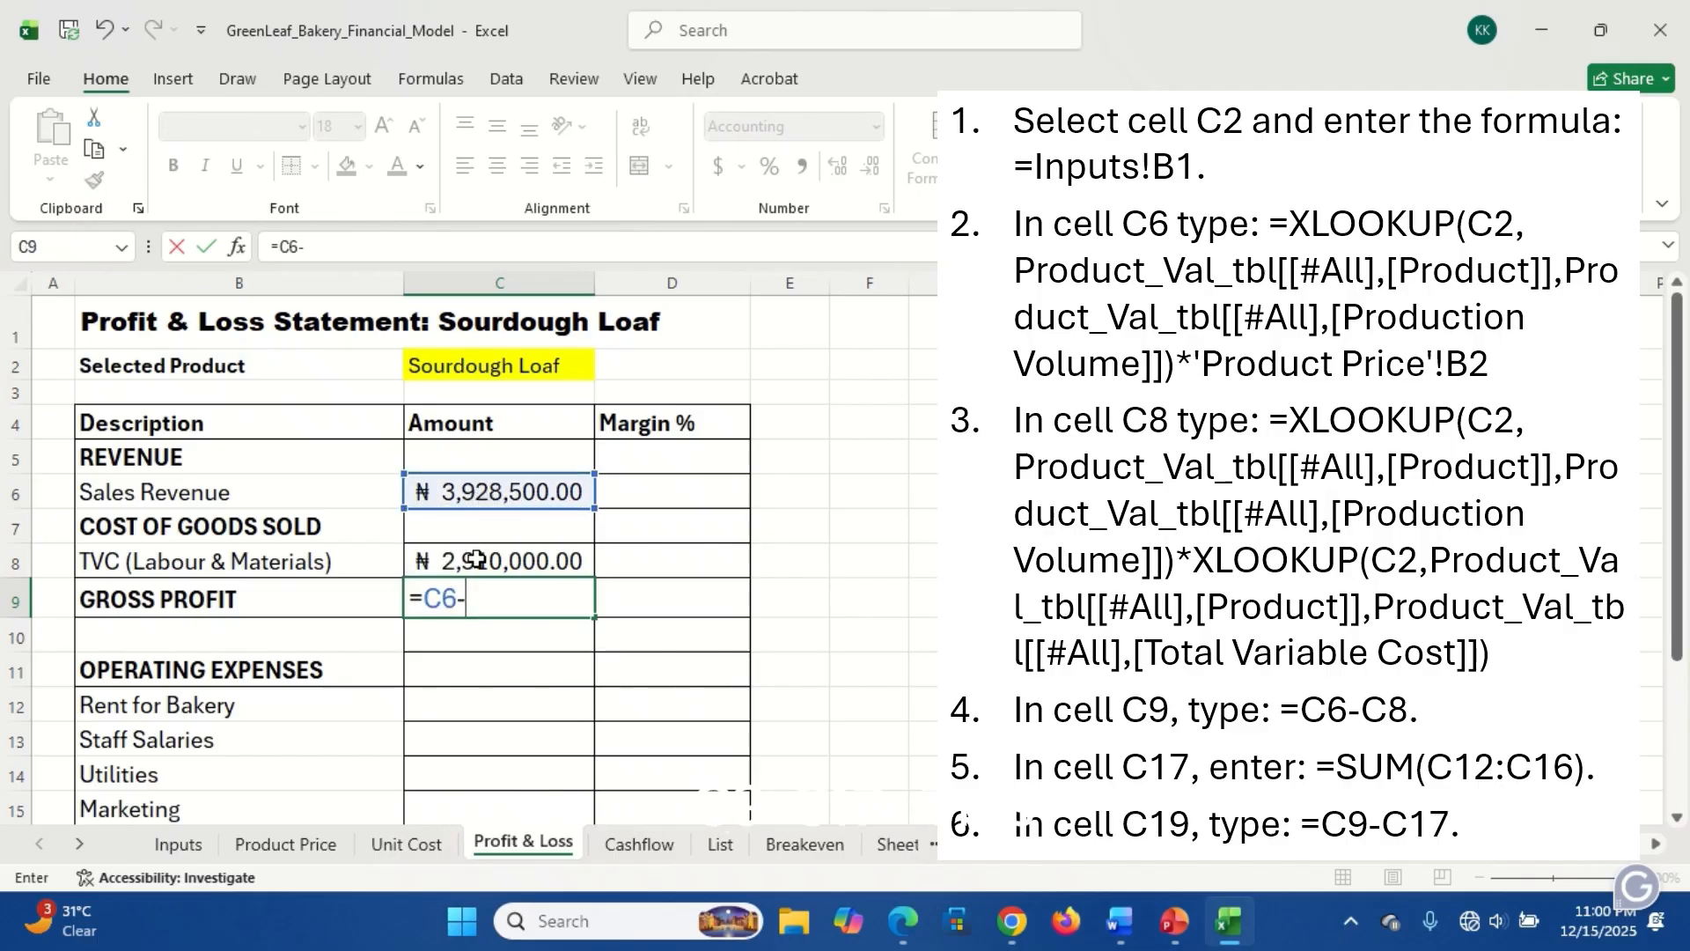
pyautogui.click(478, 564)
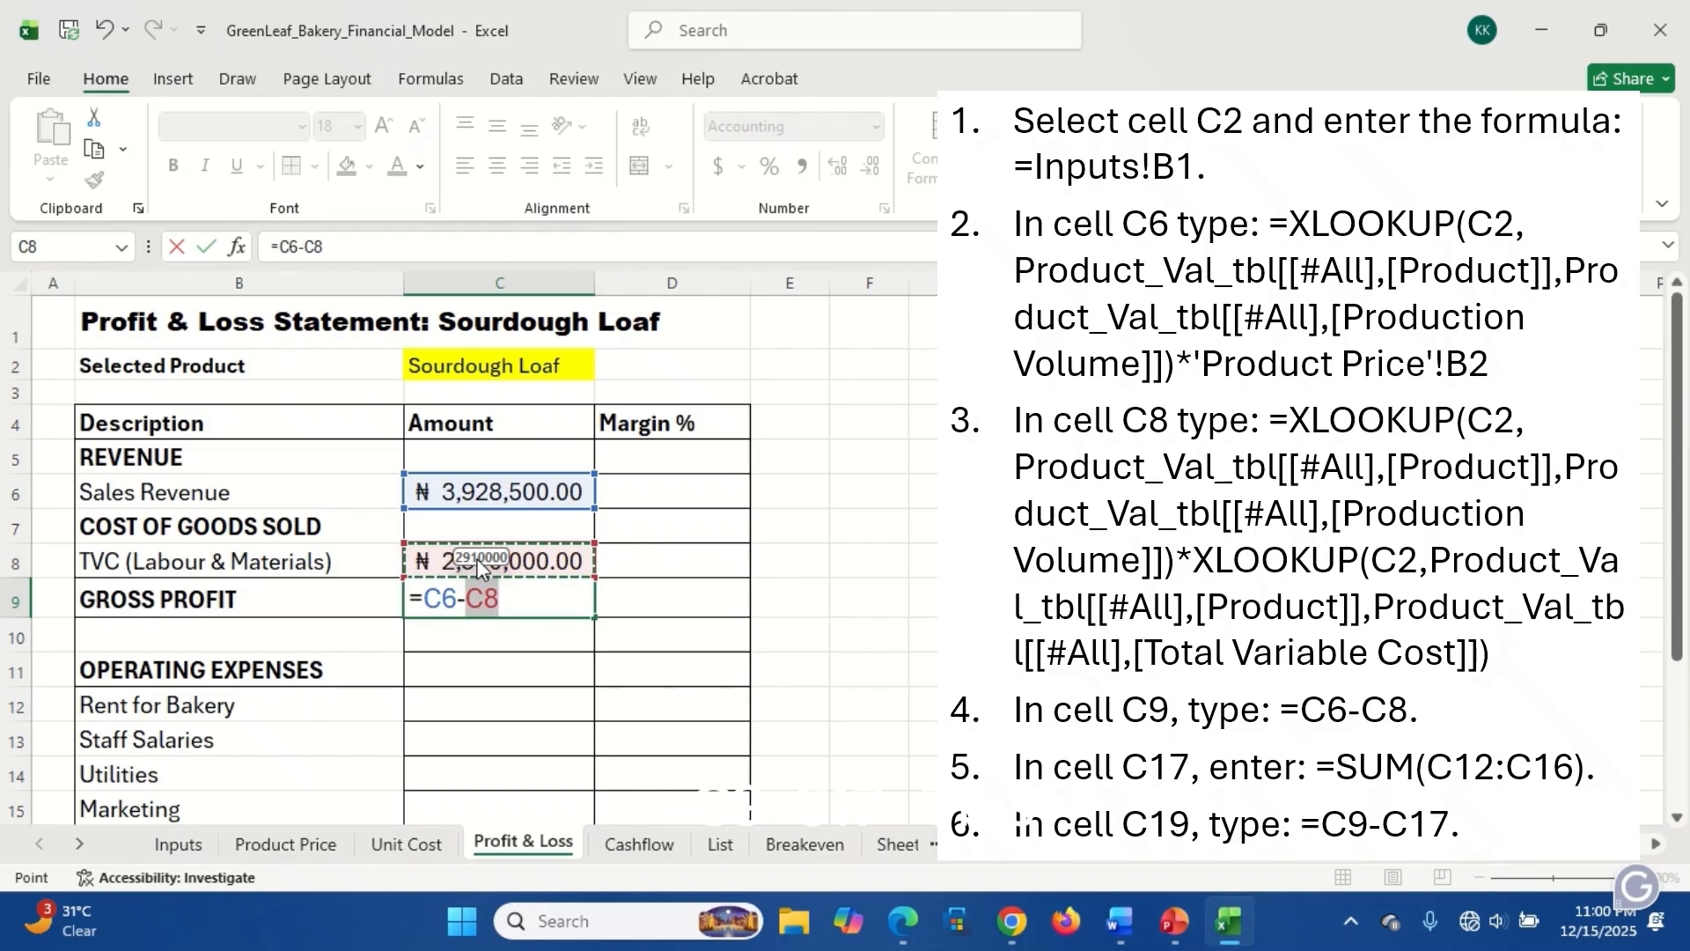
pyautogui.press('Return')
# - Reduce the Gross Profit amount in C9 to font size 16 and fill the cell light green
pyautogui.click(476, 598)
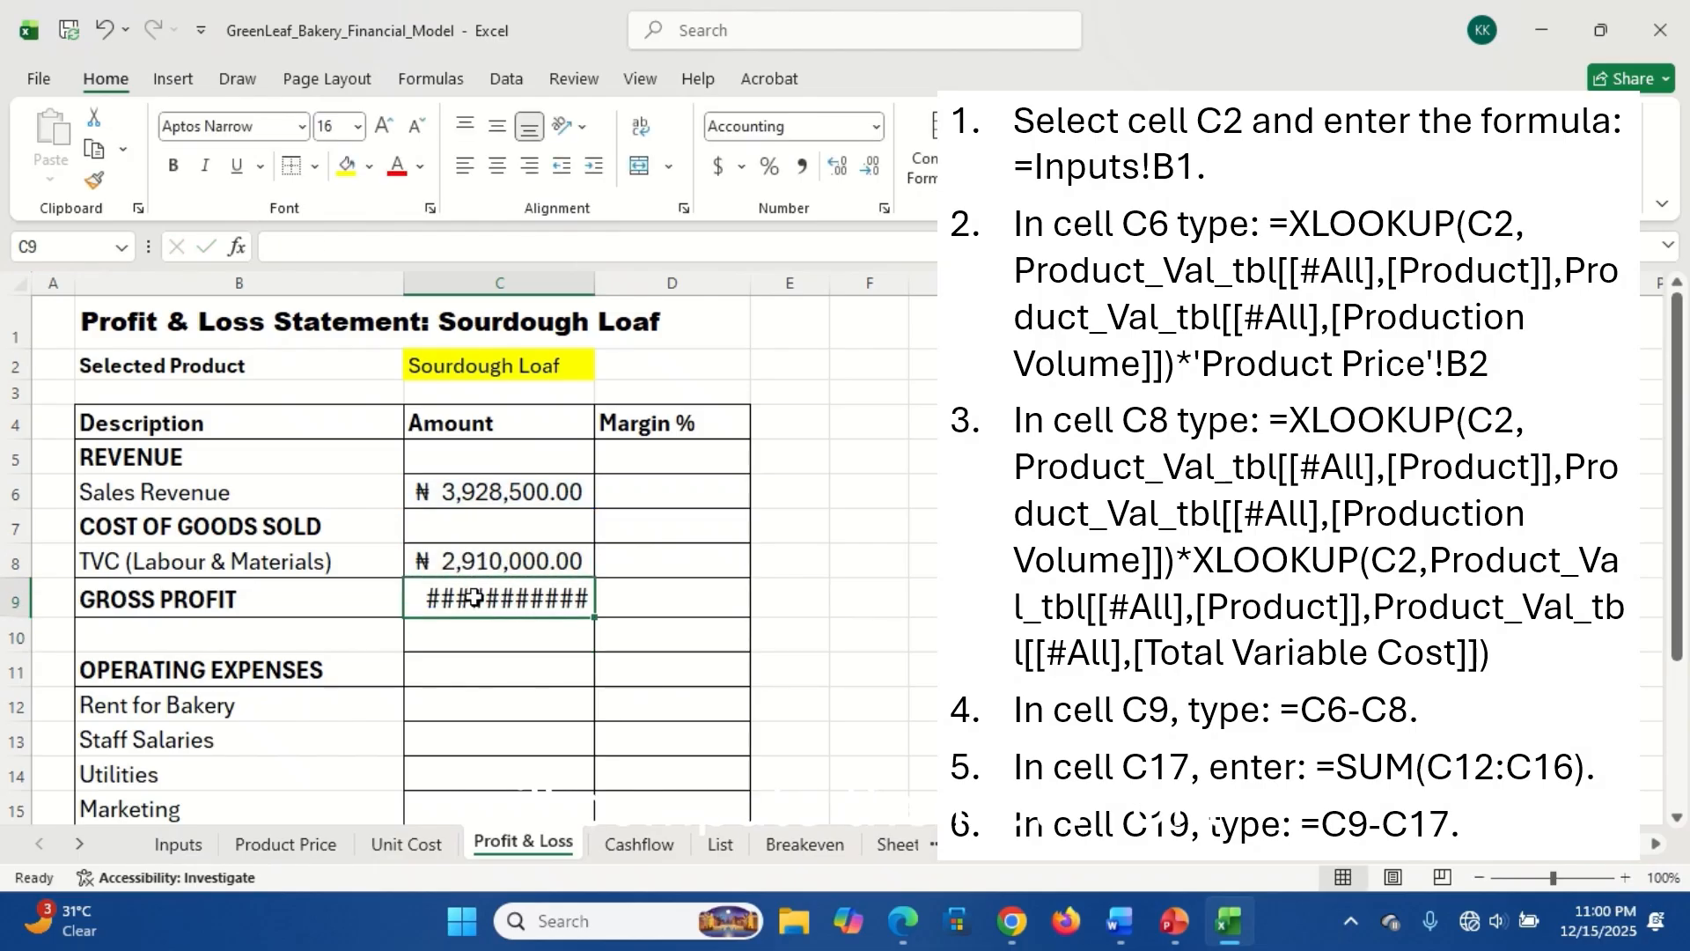
pyautogui.click(416, 128)
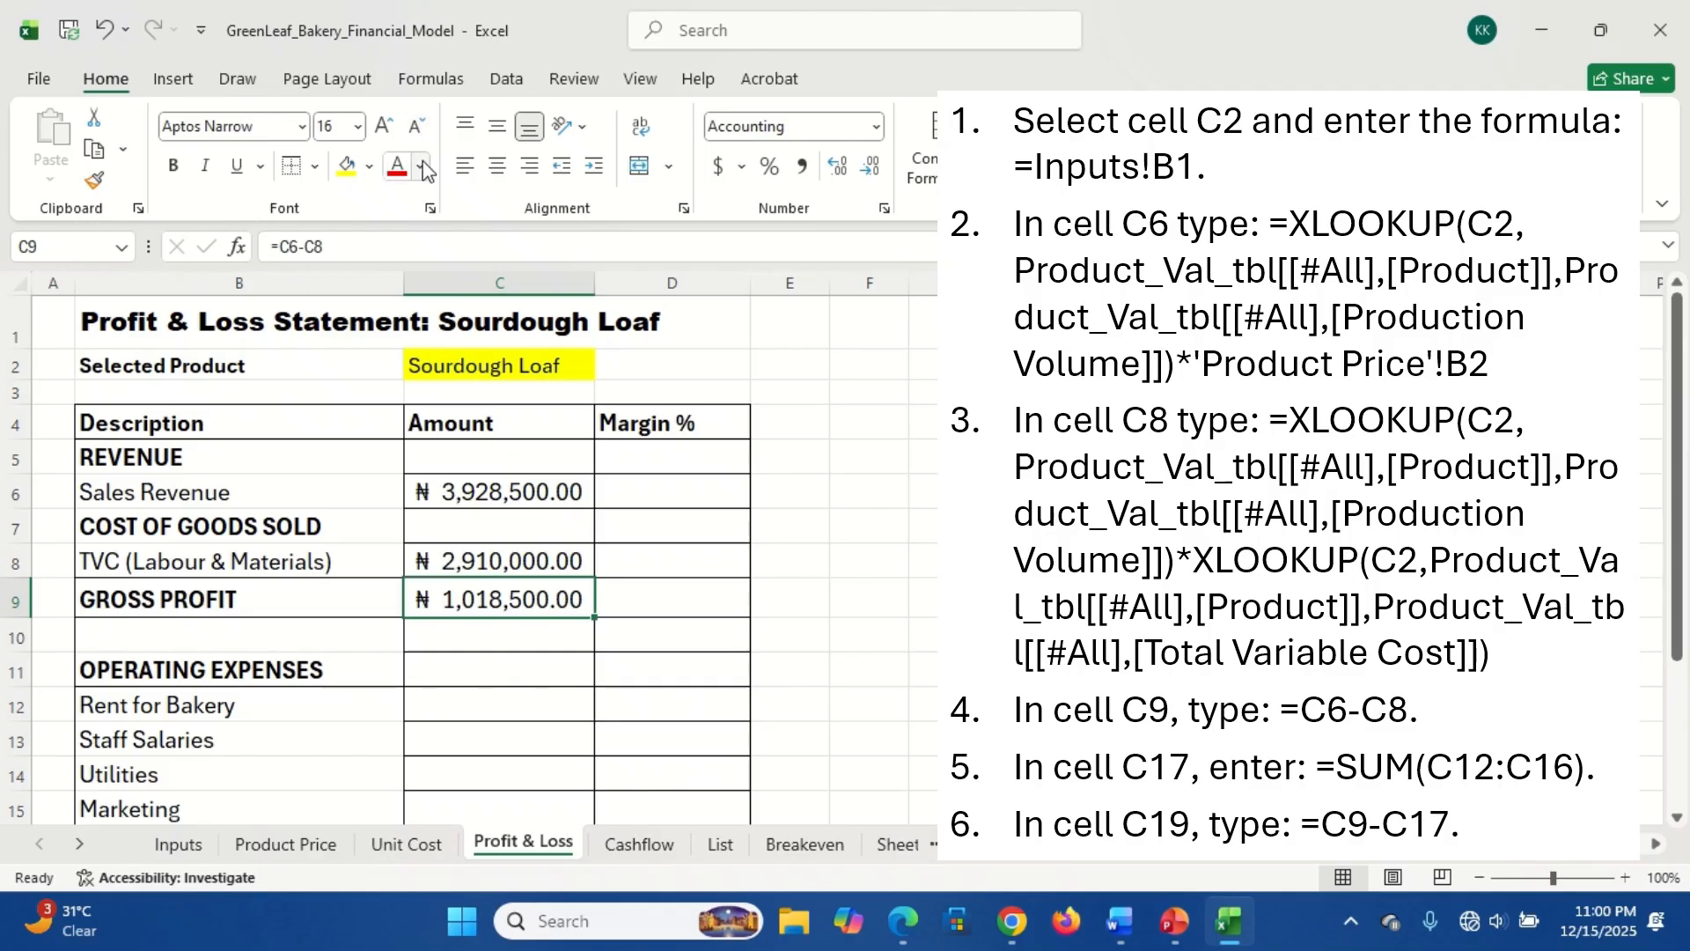
pyautogui.click(371, 167)
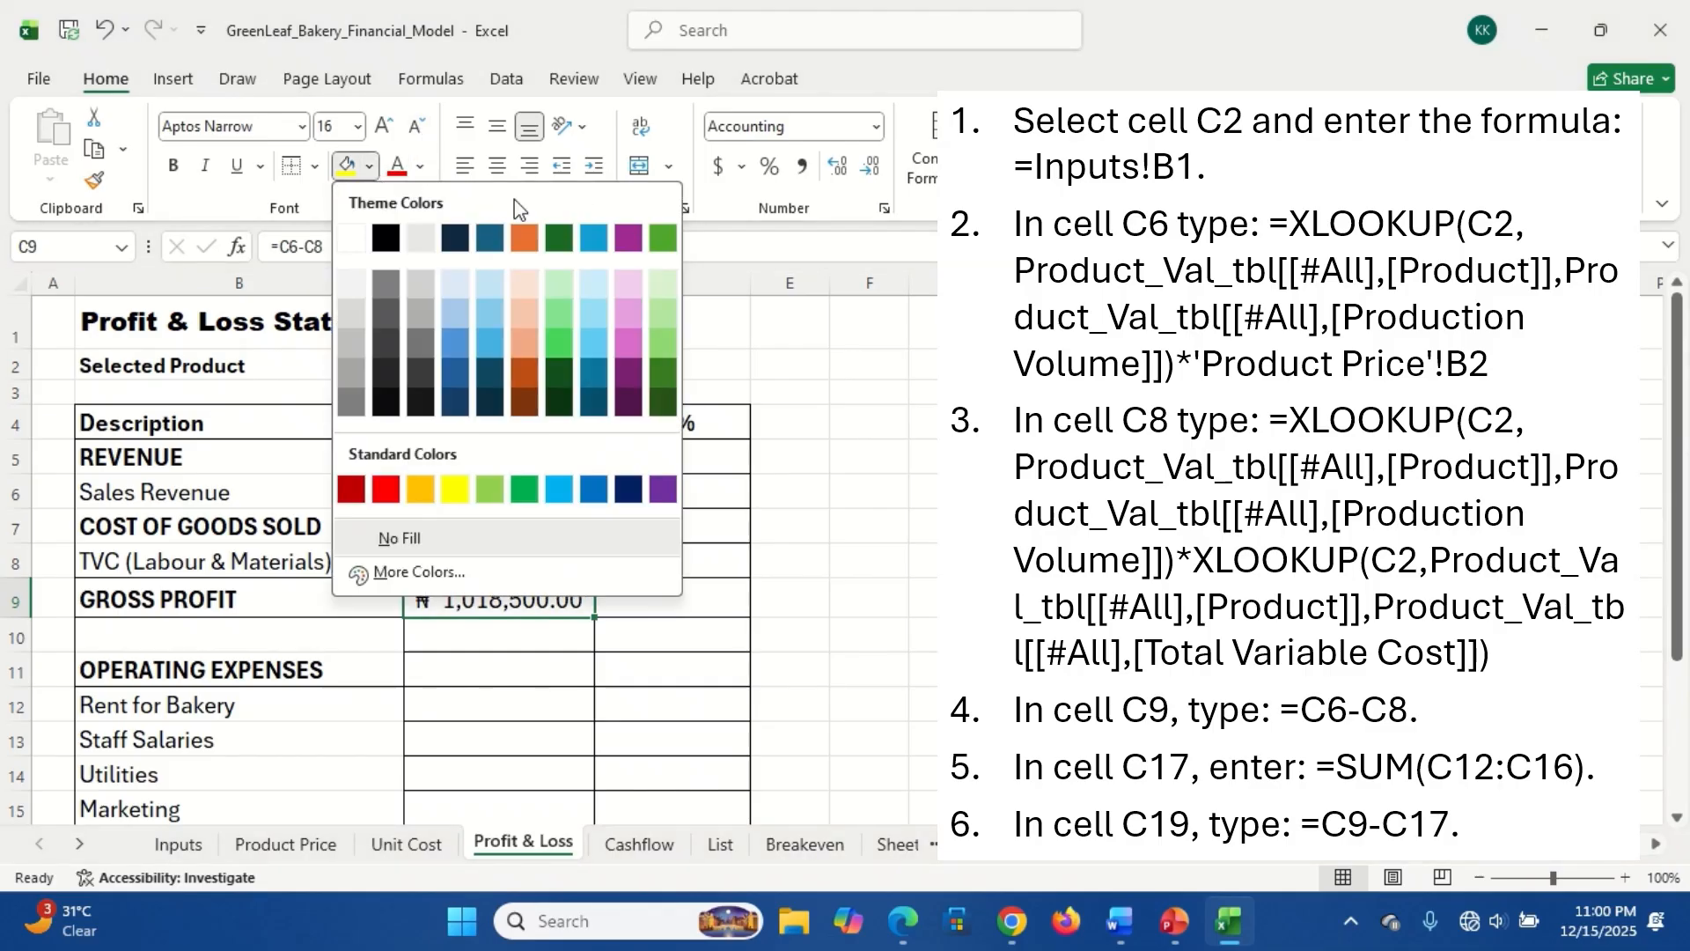
pyautogui.click(565, 287)
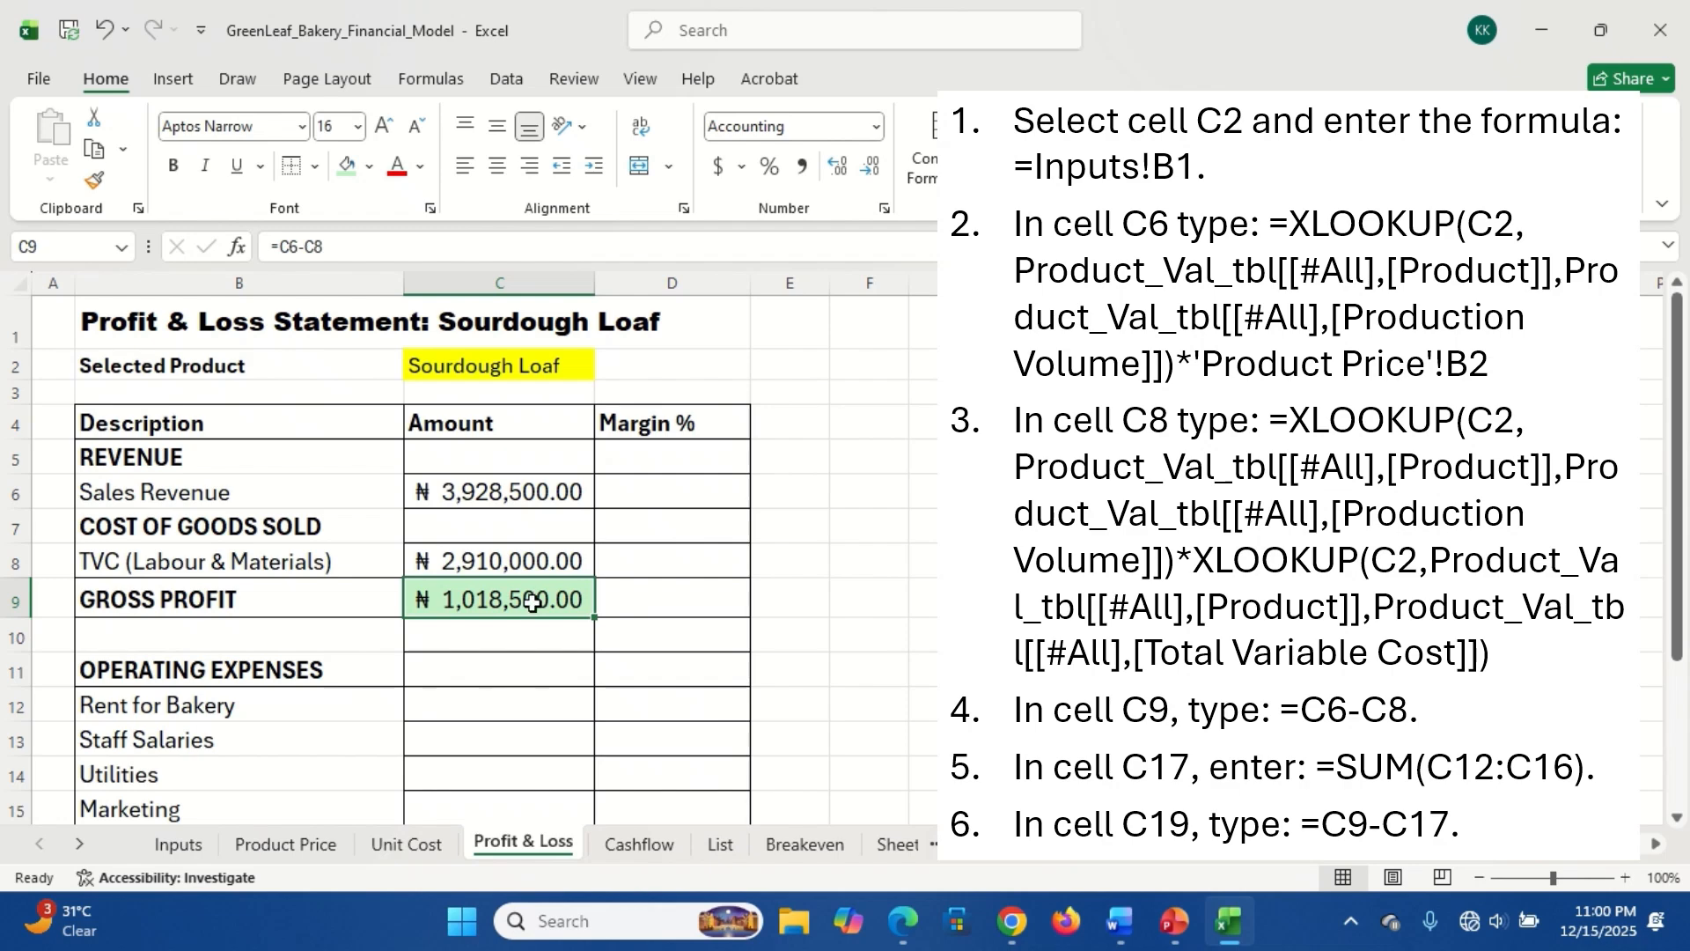
# - Enter =tbl_Overheads[Amount (NGN)] in C12 to bring in all the operating expense amounts
pyautogui.click(476, 710)
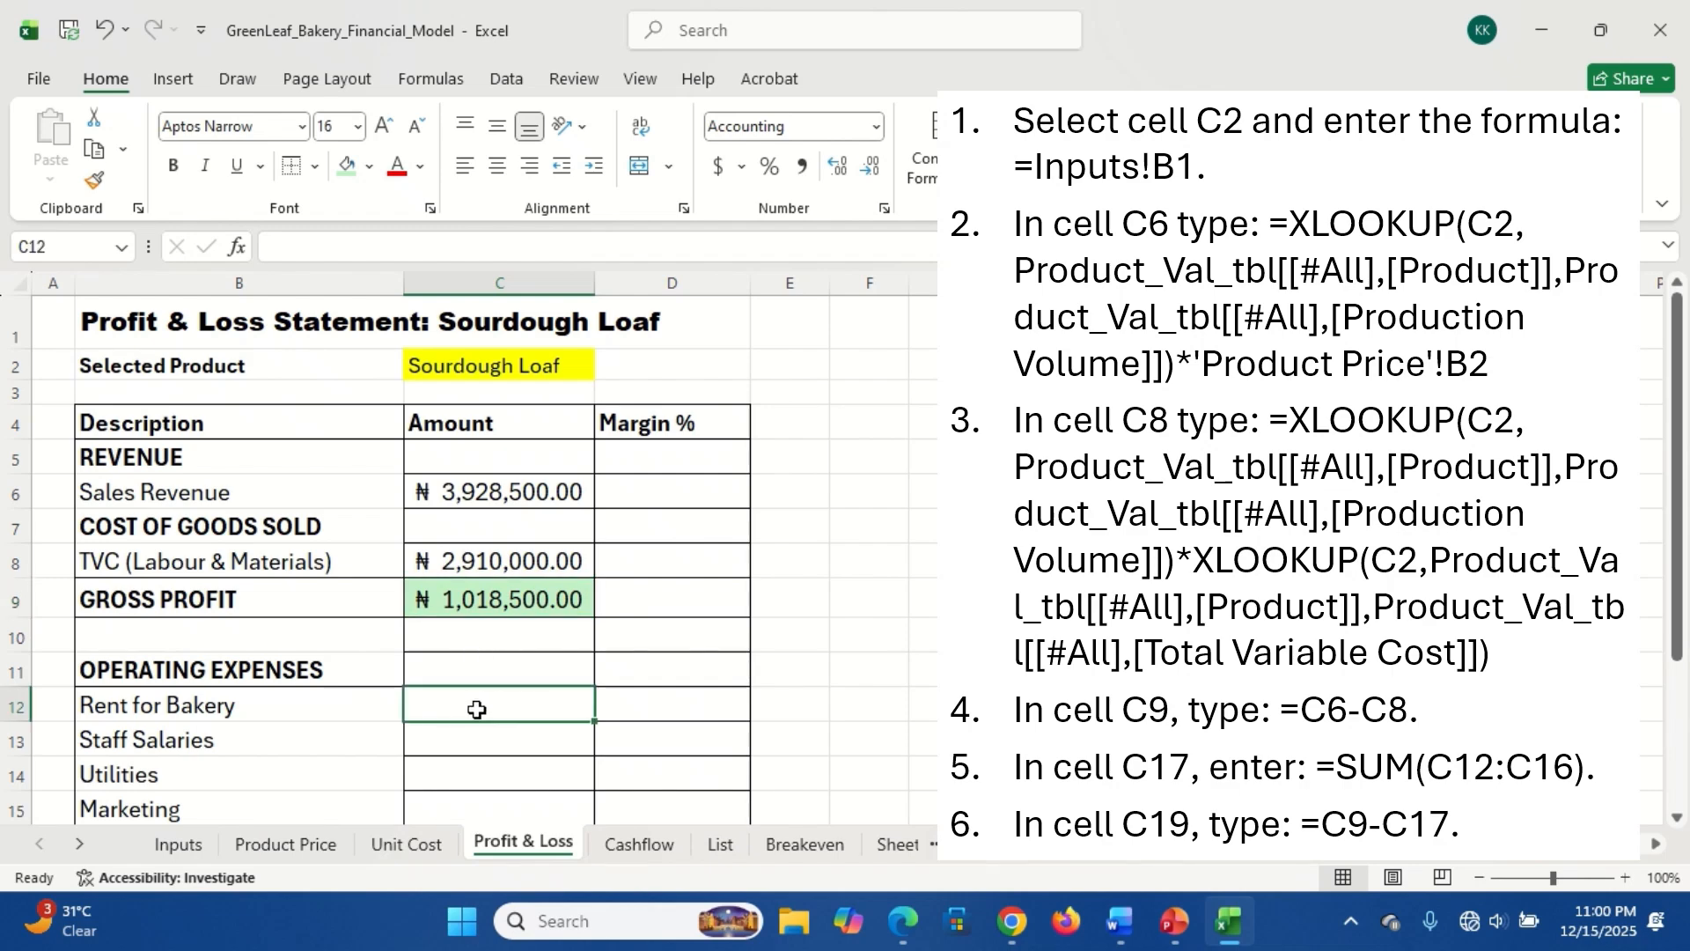
pyautogui.write('=')
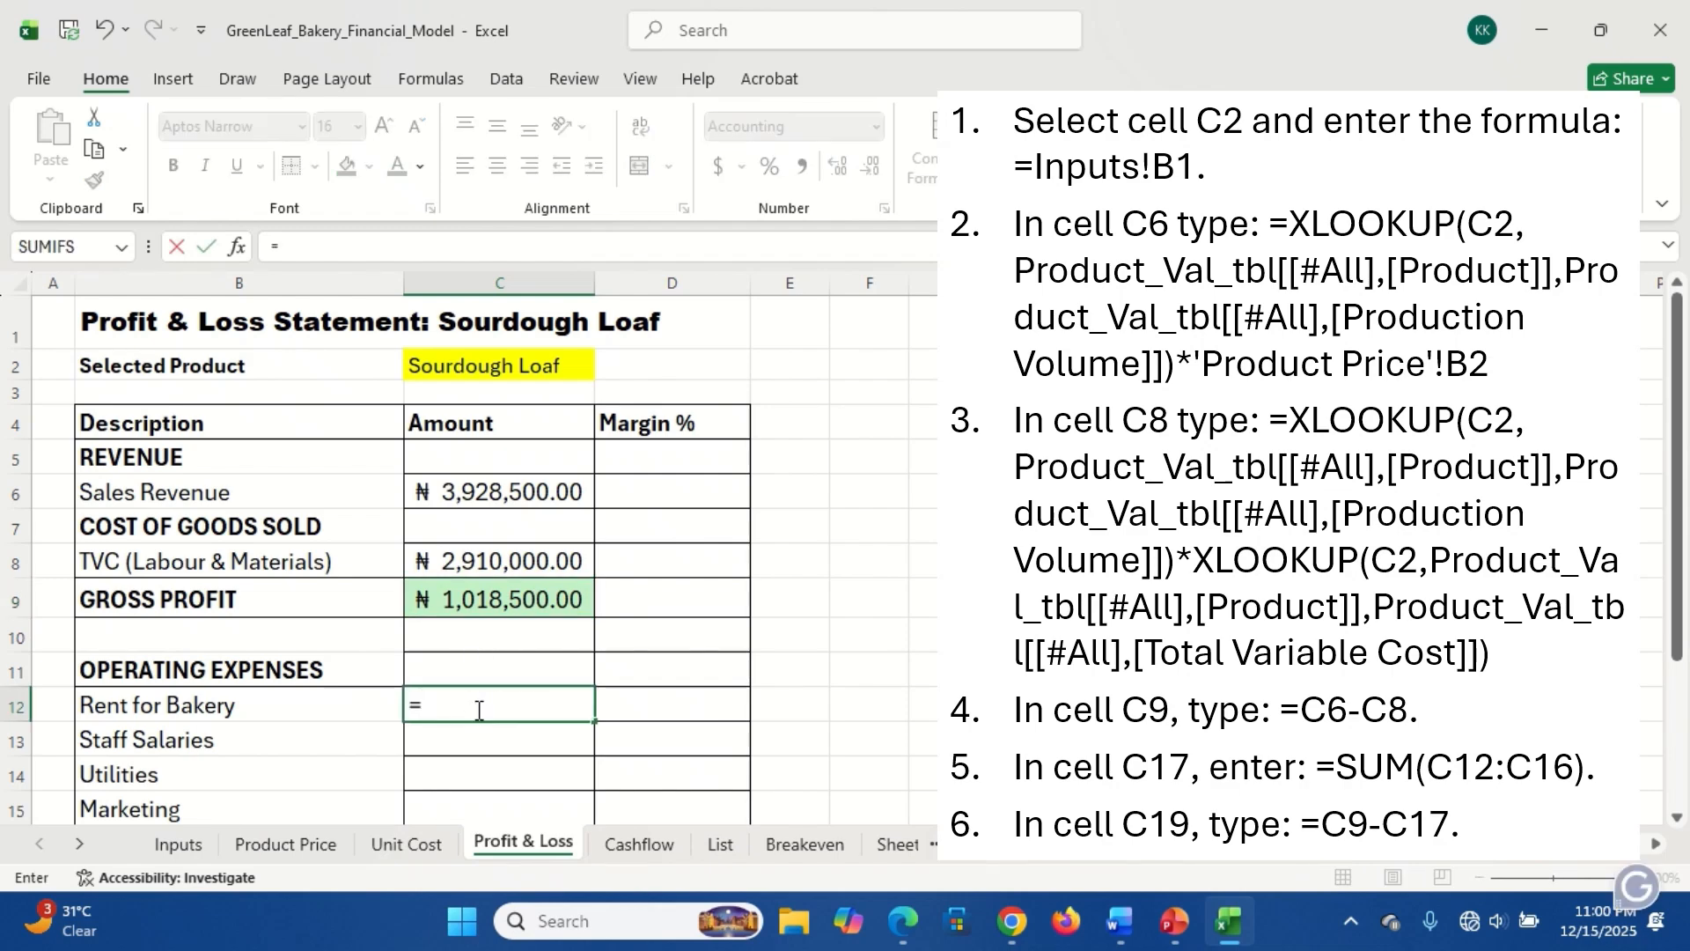
pyautogui.write('tb')
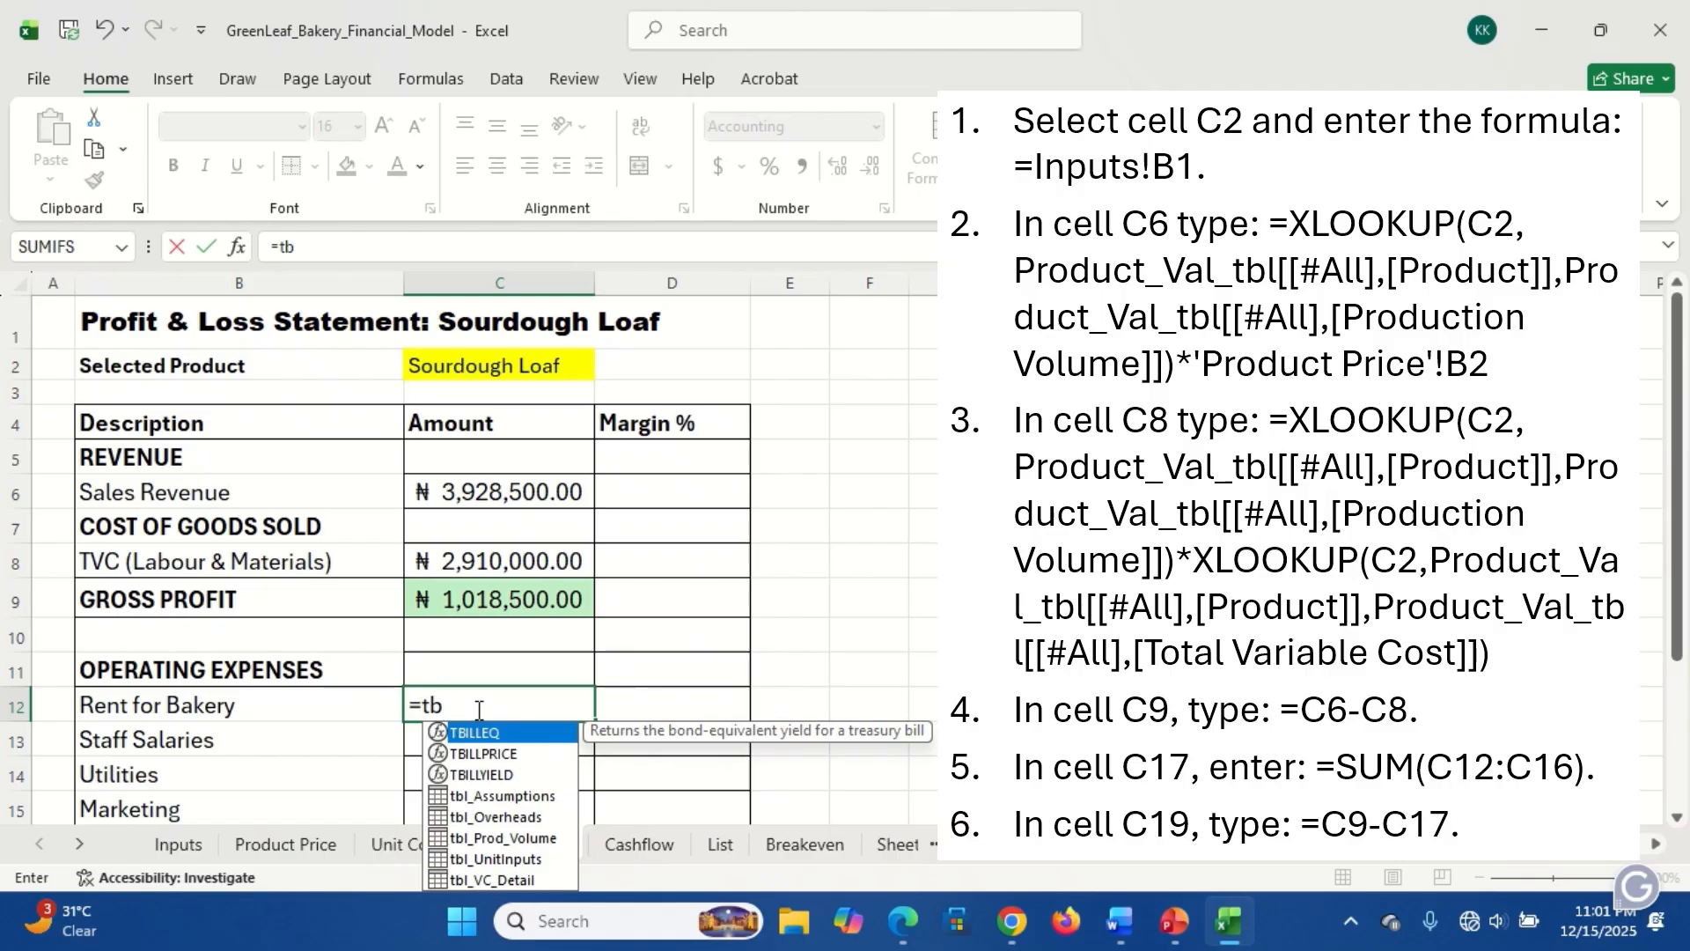
pyautogui.write('l')
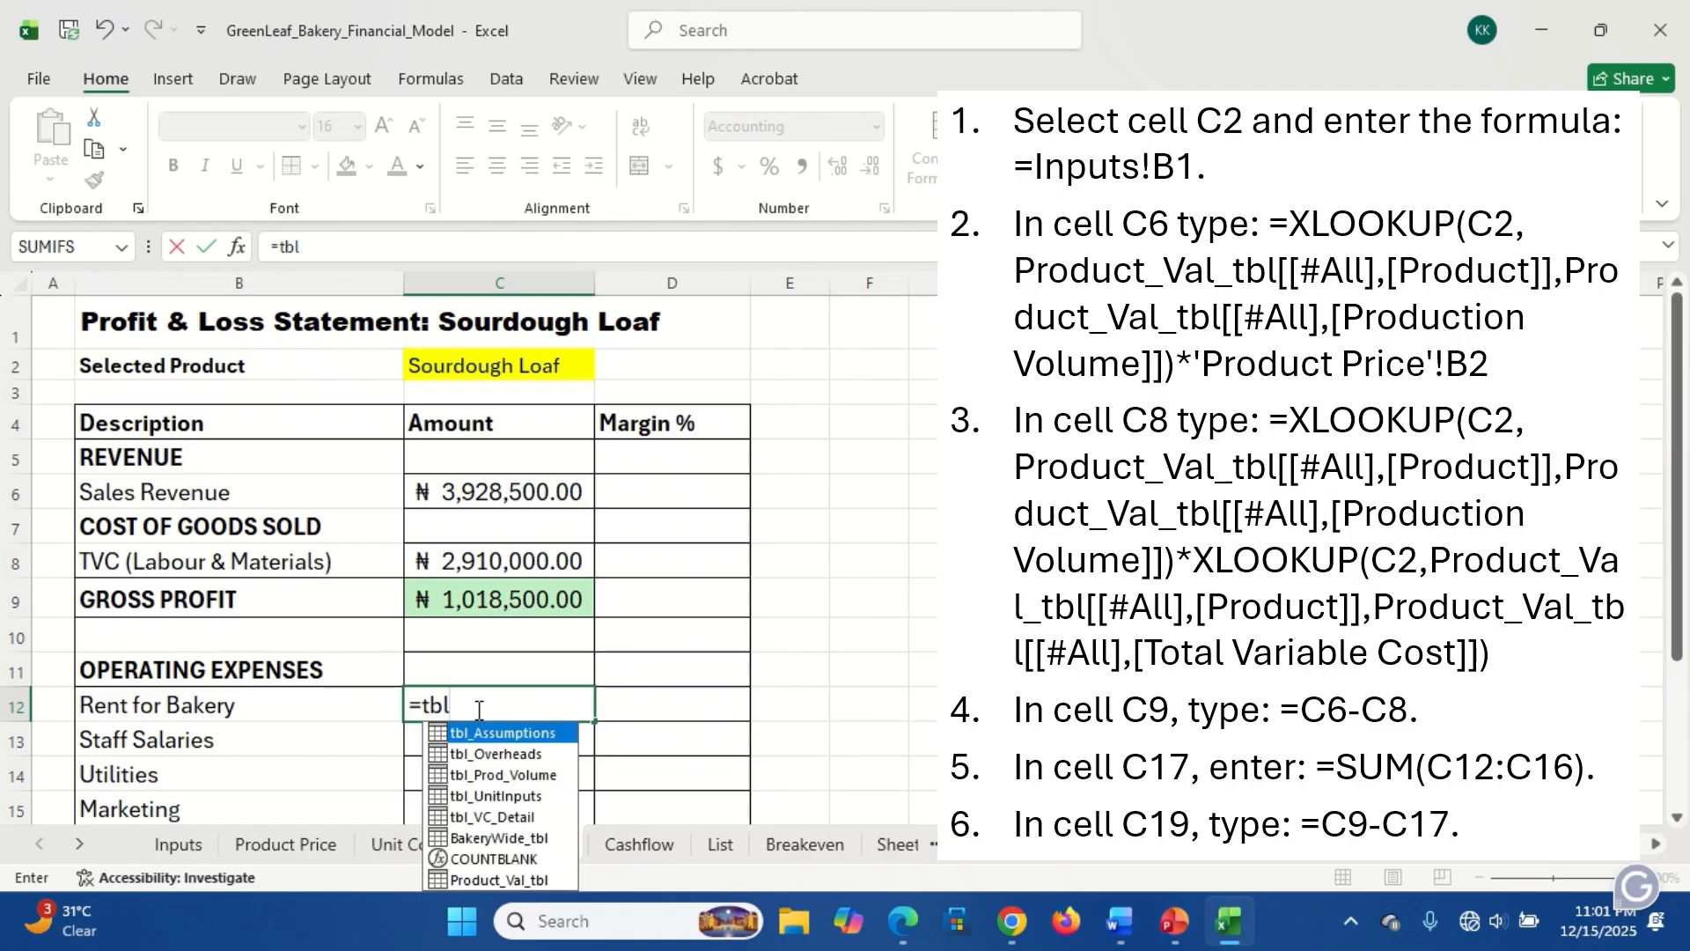
pyautogui.press('Down')
pyautogui.press('Tab')
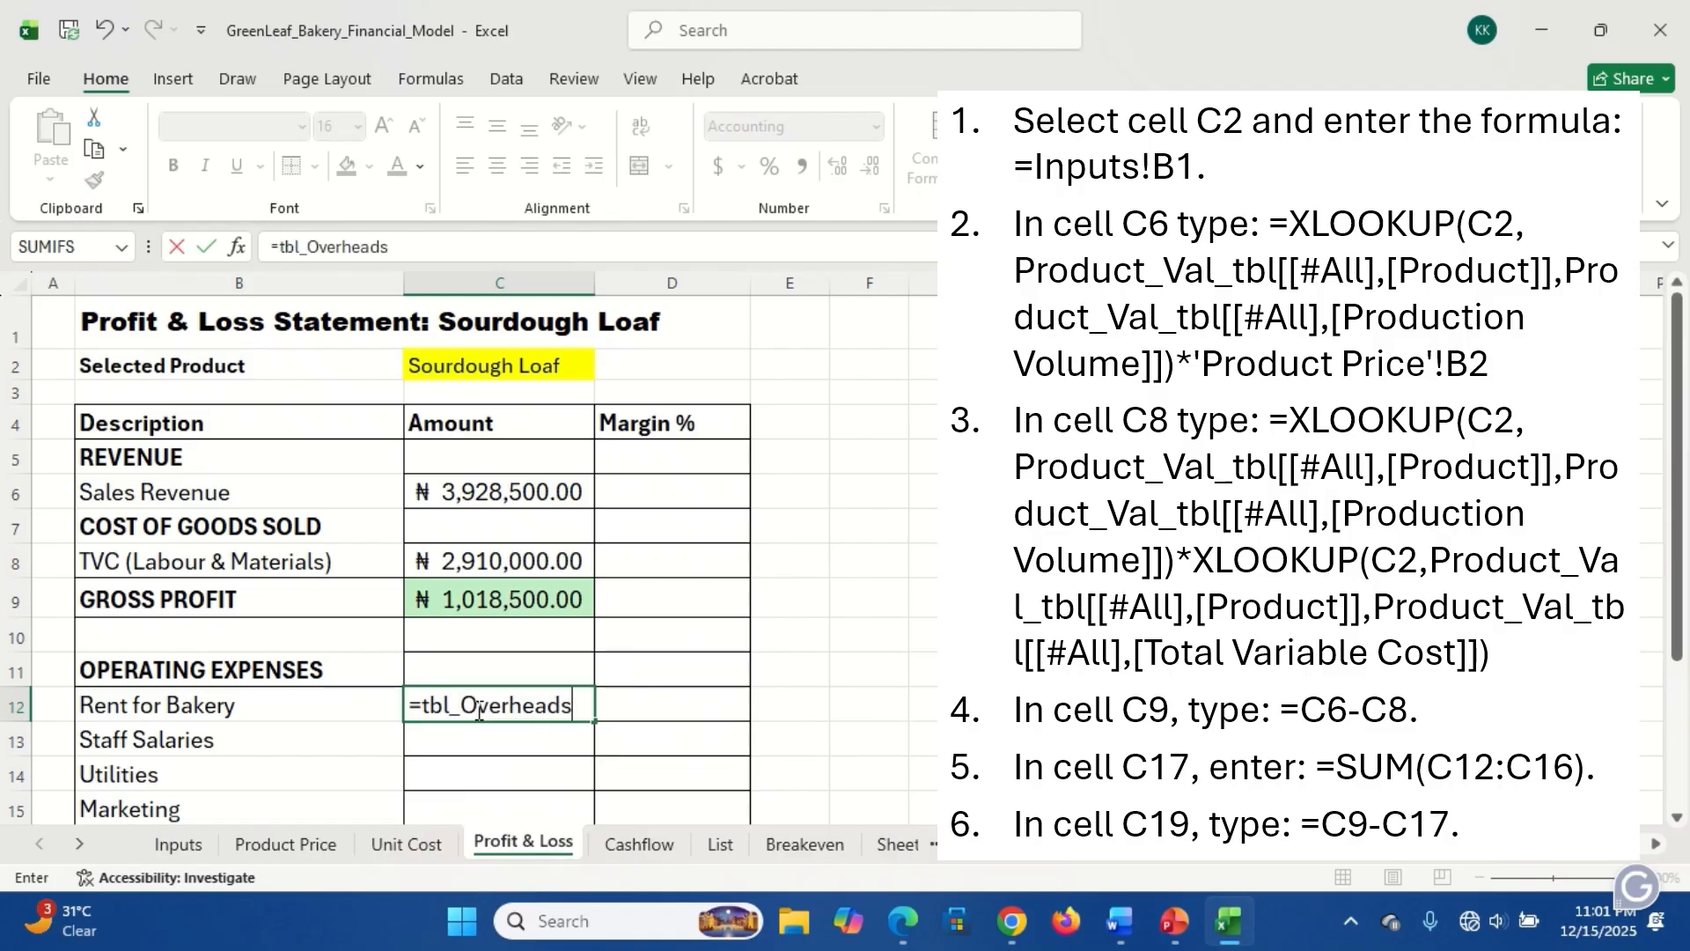
pyautogui.write('[')
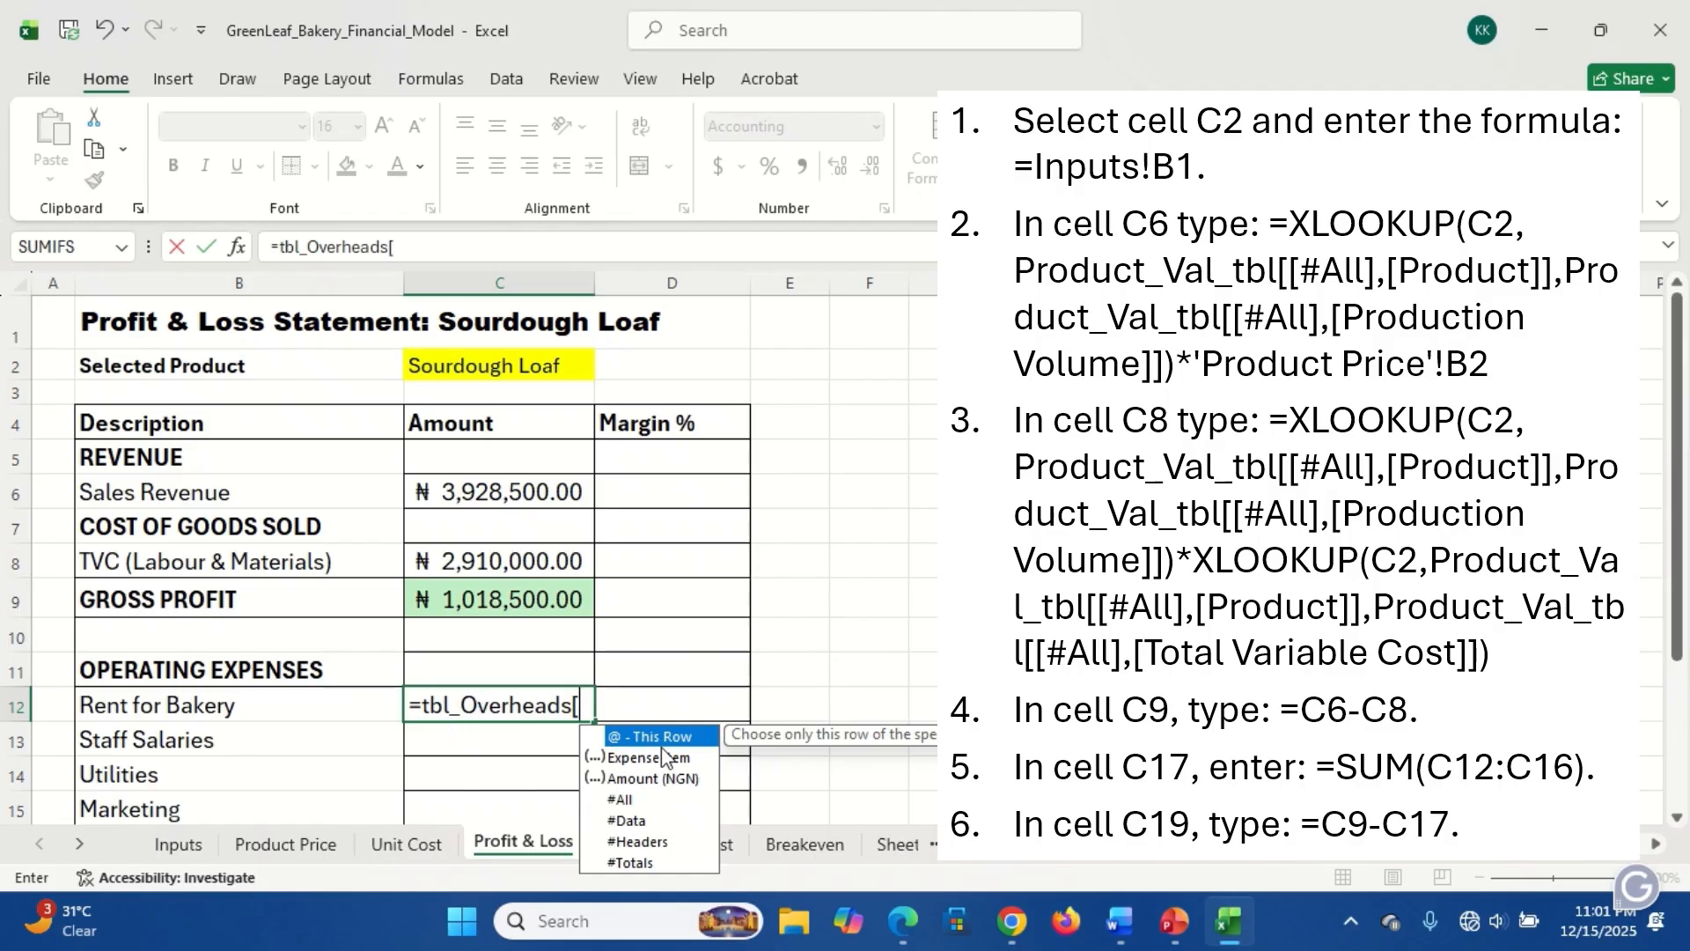
pyautogui.doubleClick(673, 781)
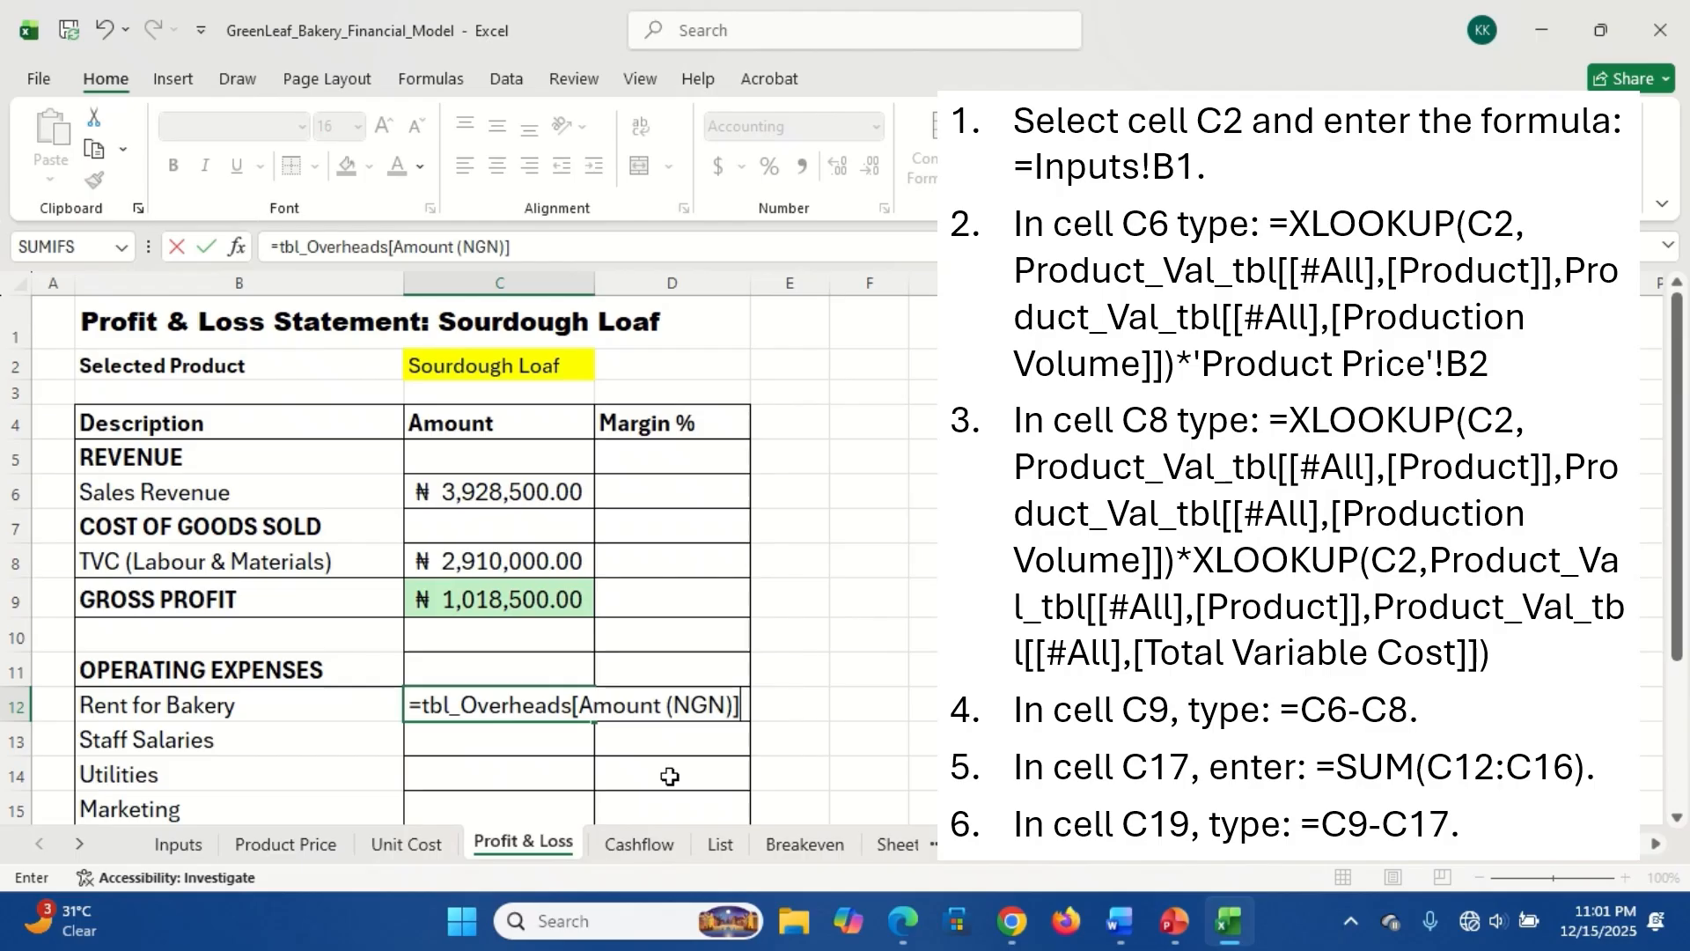
pyautogui.press('Return')
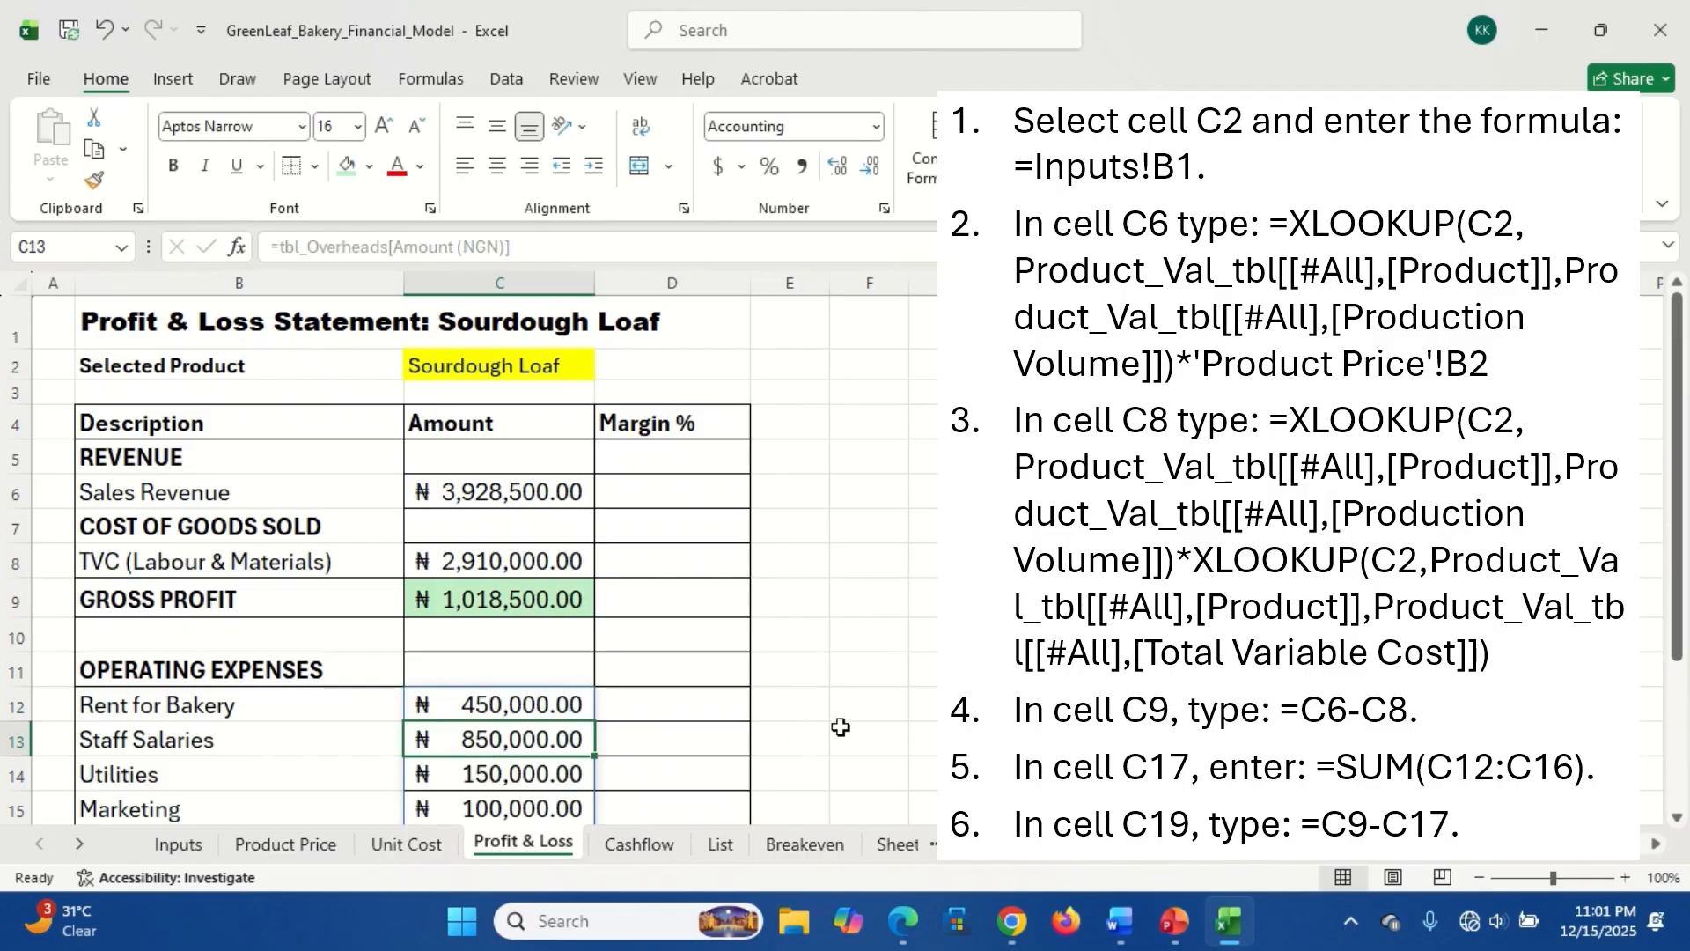
# - Add a bottom border to the Delivery Vehicle Fuel label cell B16
pyautogui.moveTo(1675, 541); pyautogui.dragTo(1677, 695)
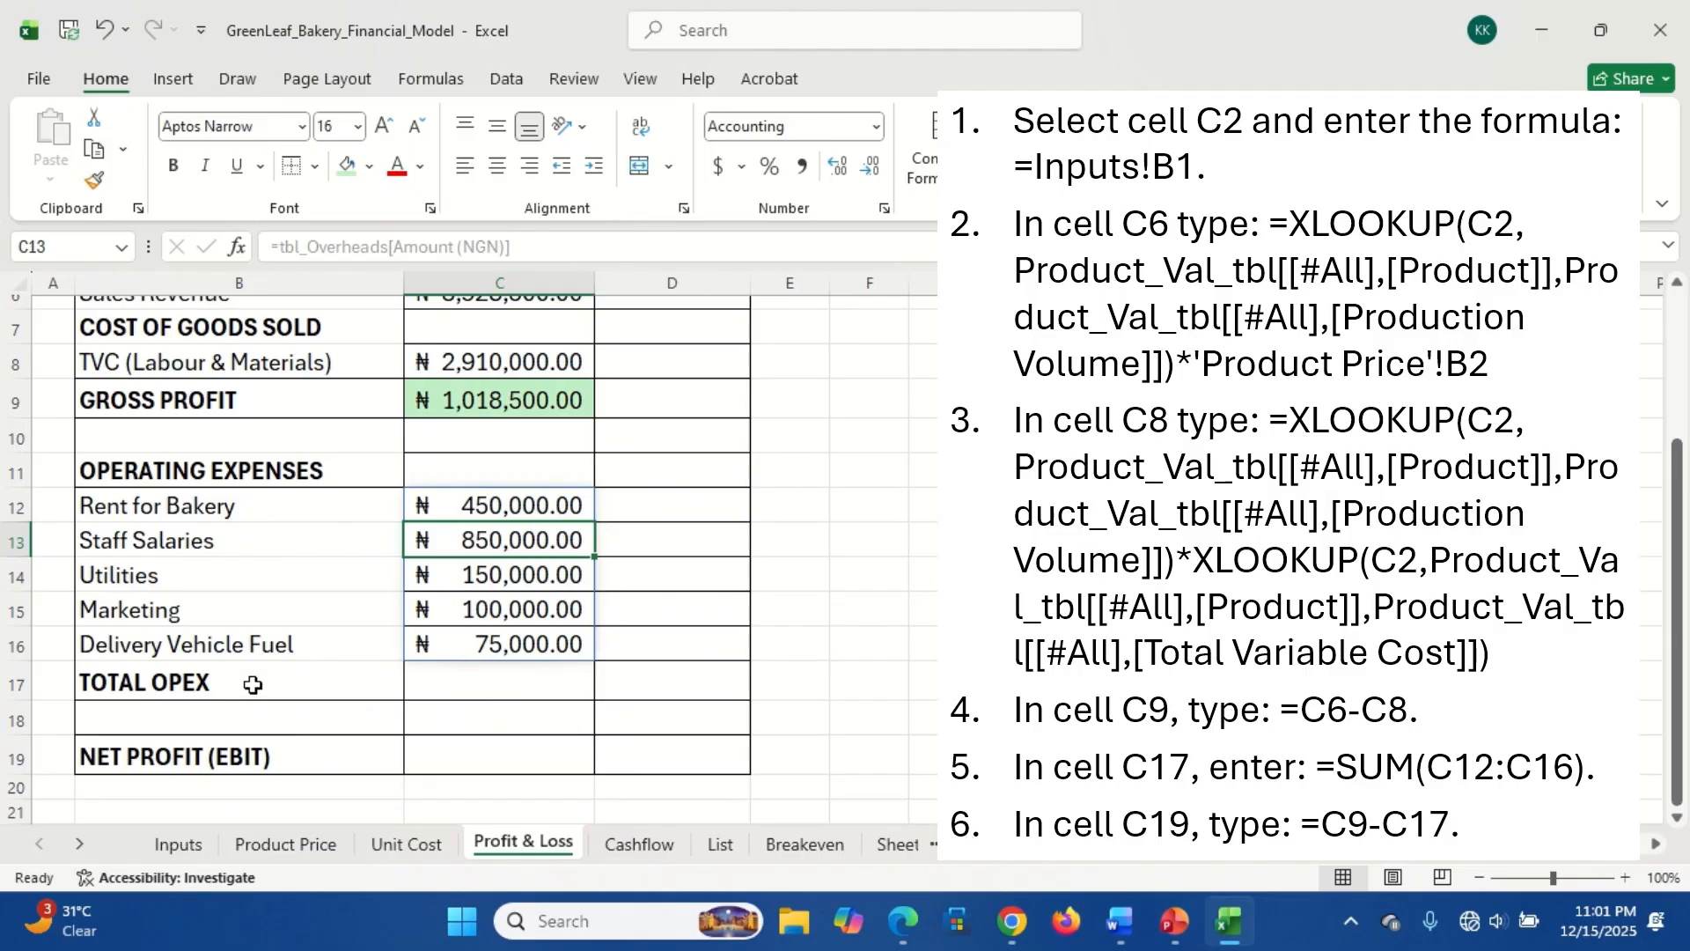
pyautogui.click(102, 645)
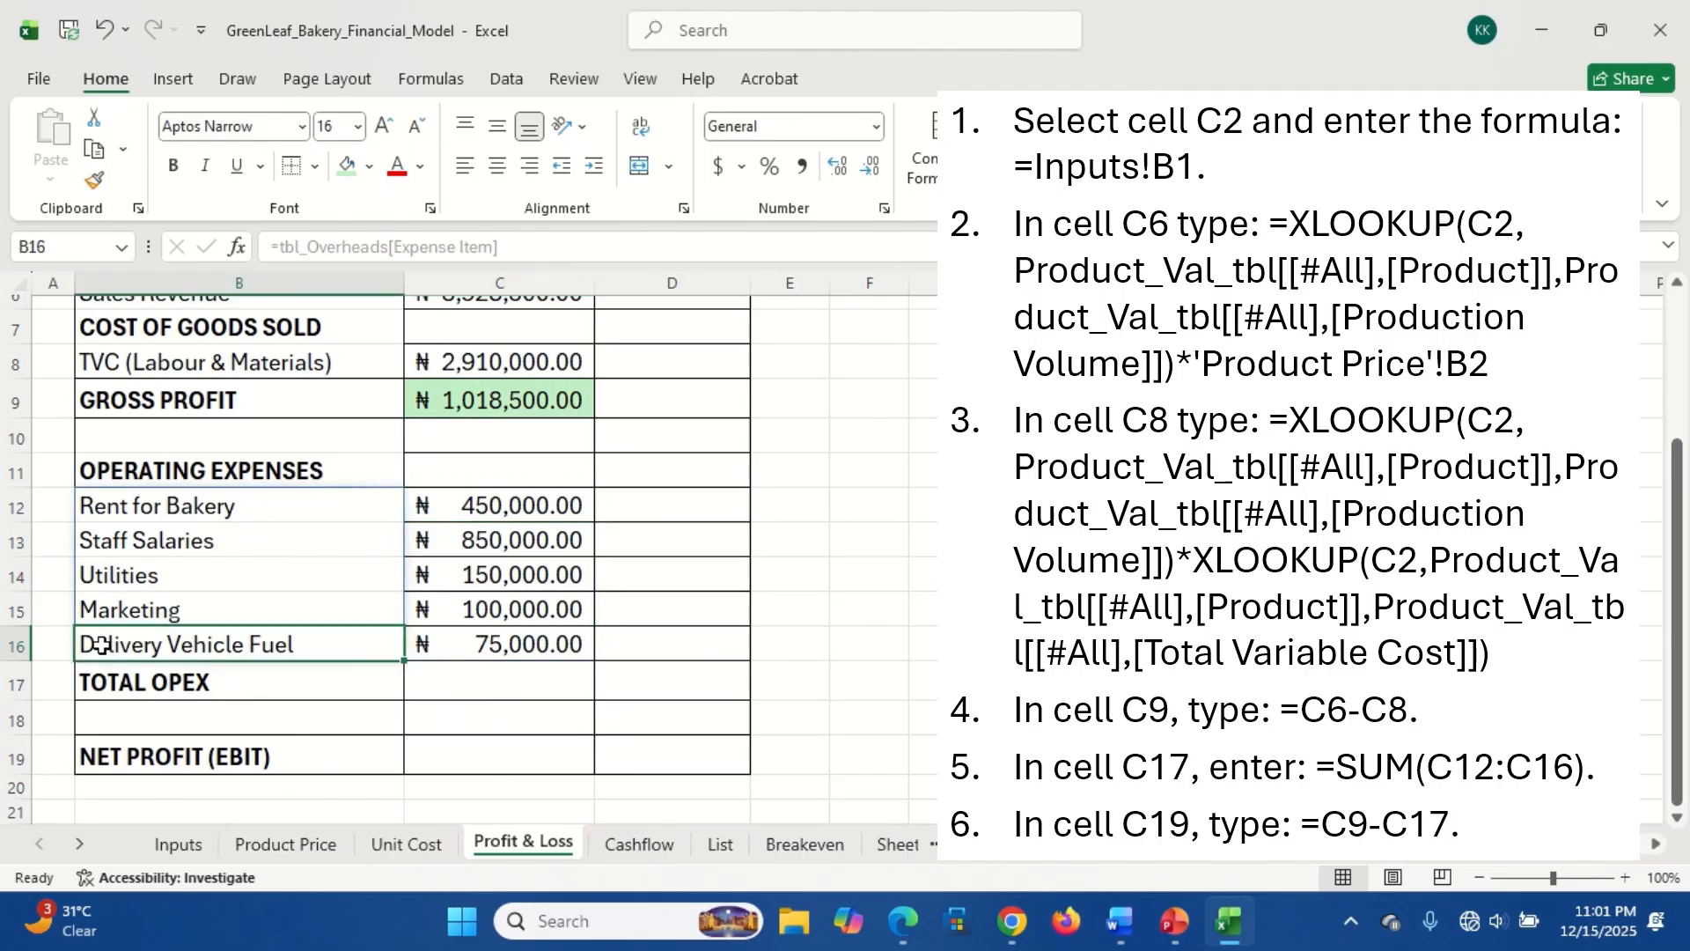
pyautogui.click(315, 166)
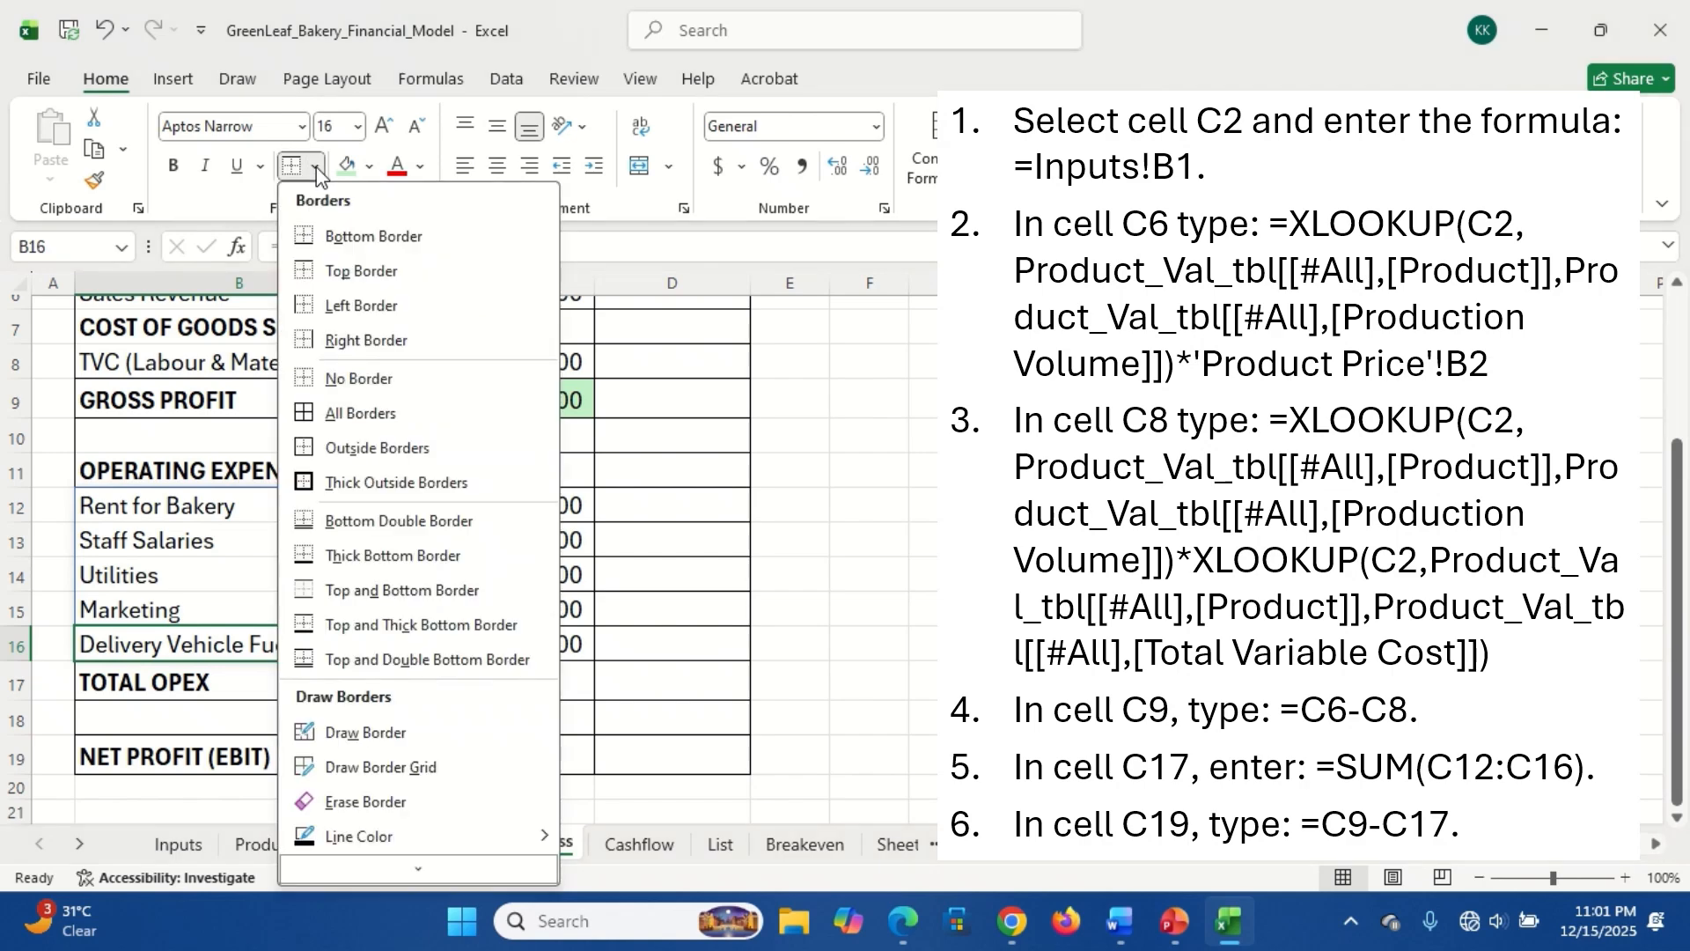
pyautogui.click(361, 238)
# - Enter =SUM(C12#) in the Total OPEX amount cell C17, covering the expense amounts from Rent for Bakery through Delivery Vehicle Fuel
pyautogui.click(462, 683)
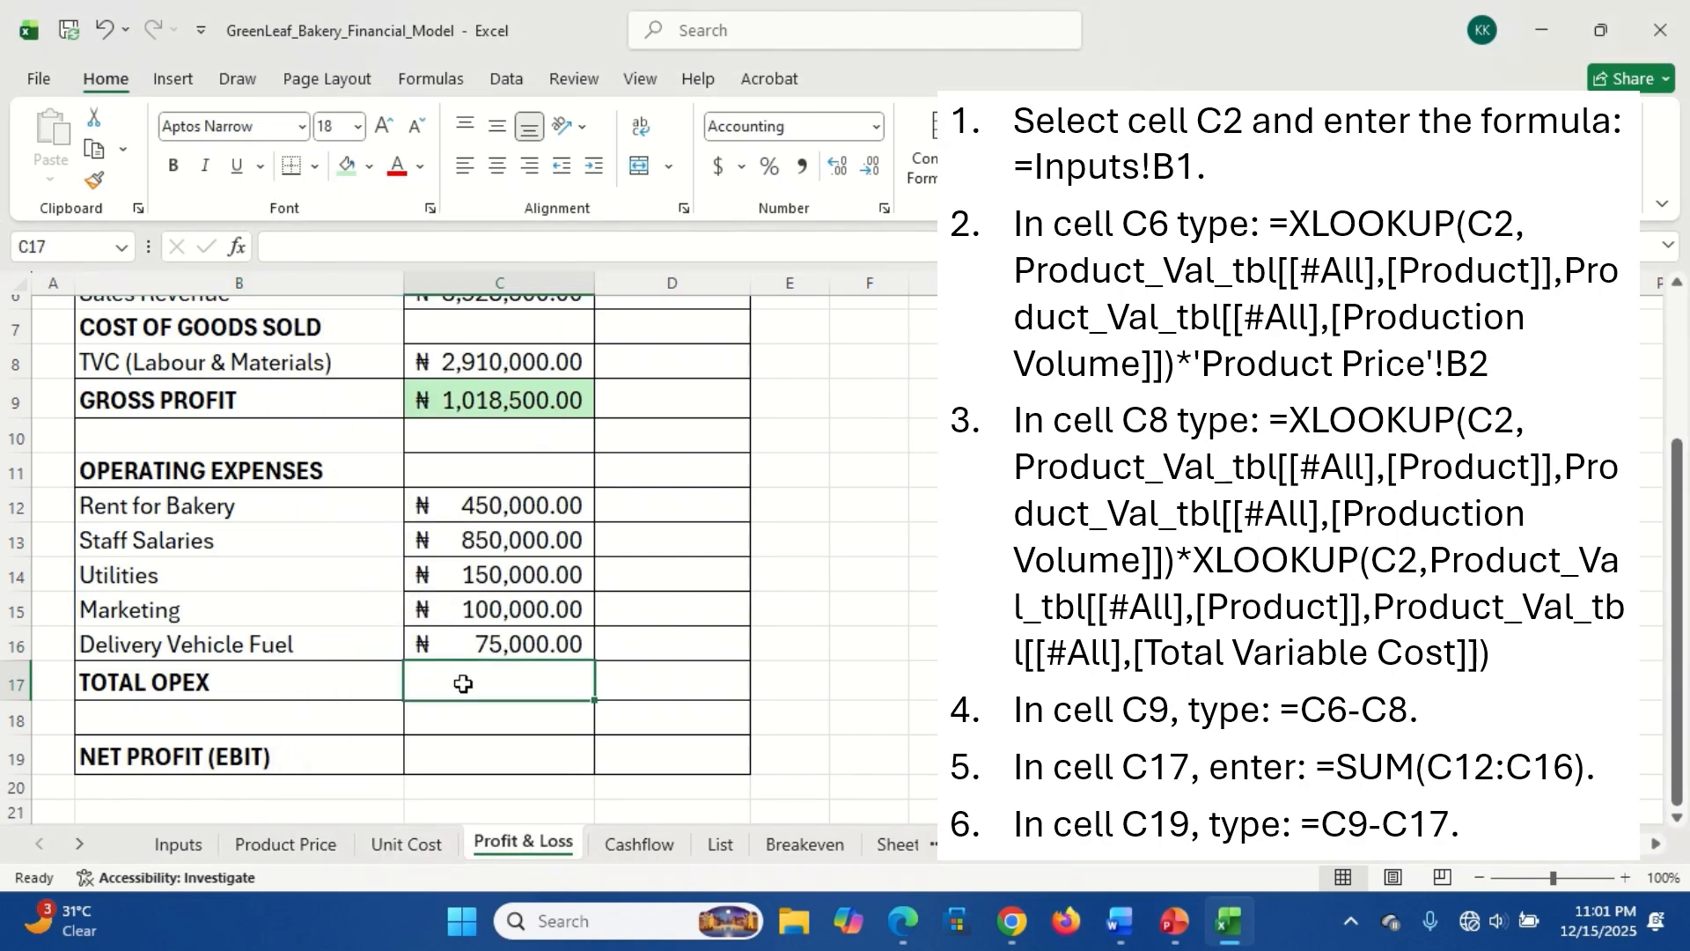
pyautogui.write('=')
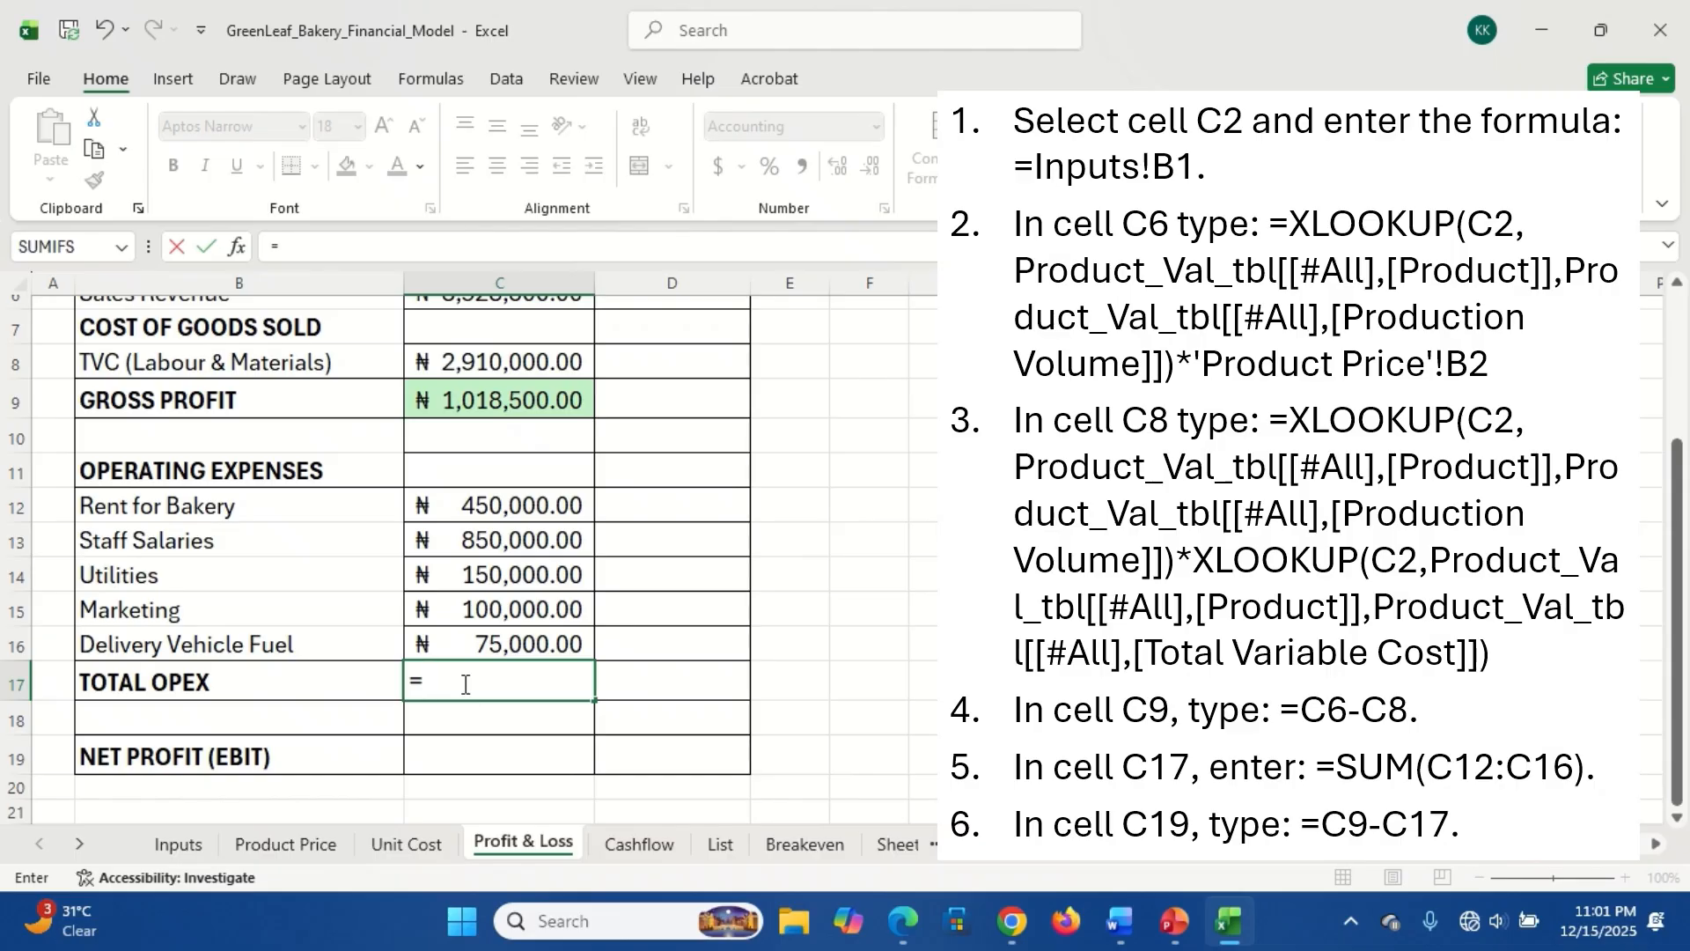
pyautogui.write('sum')
pyautogui.press('Tab')
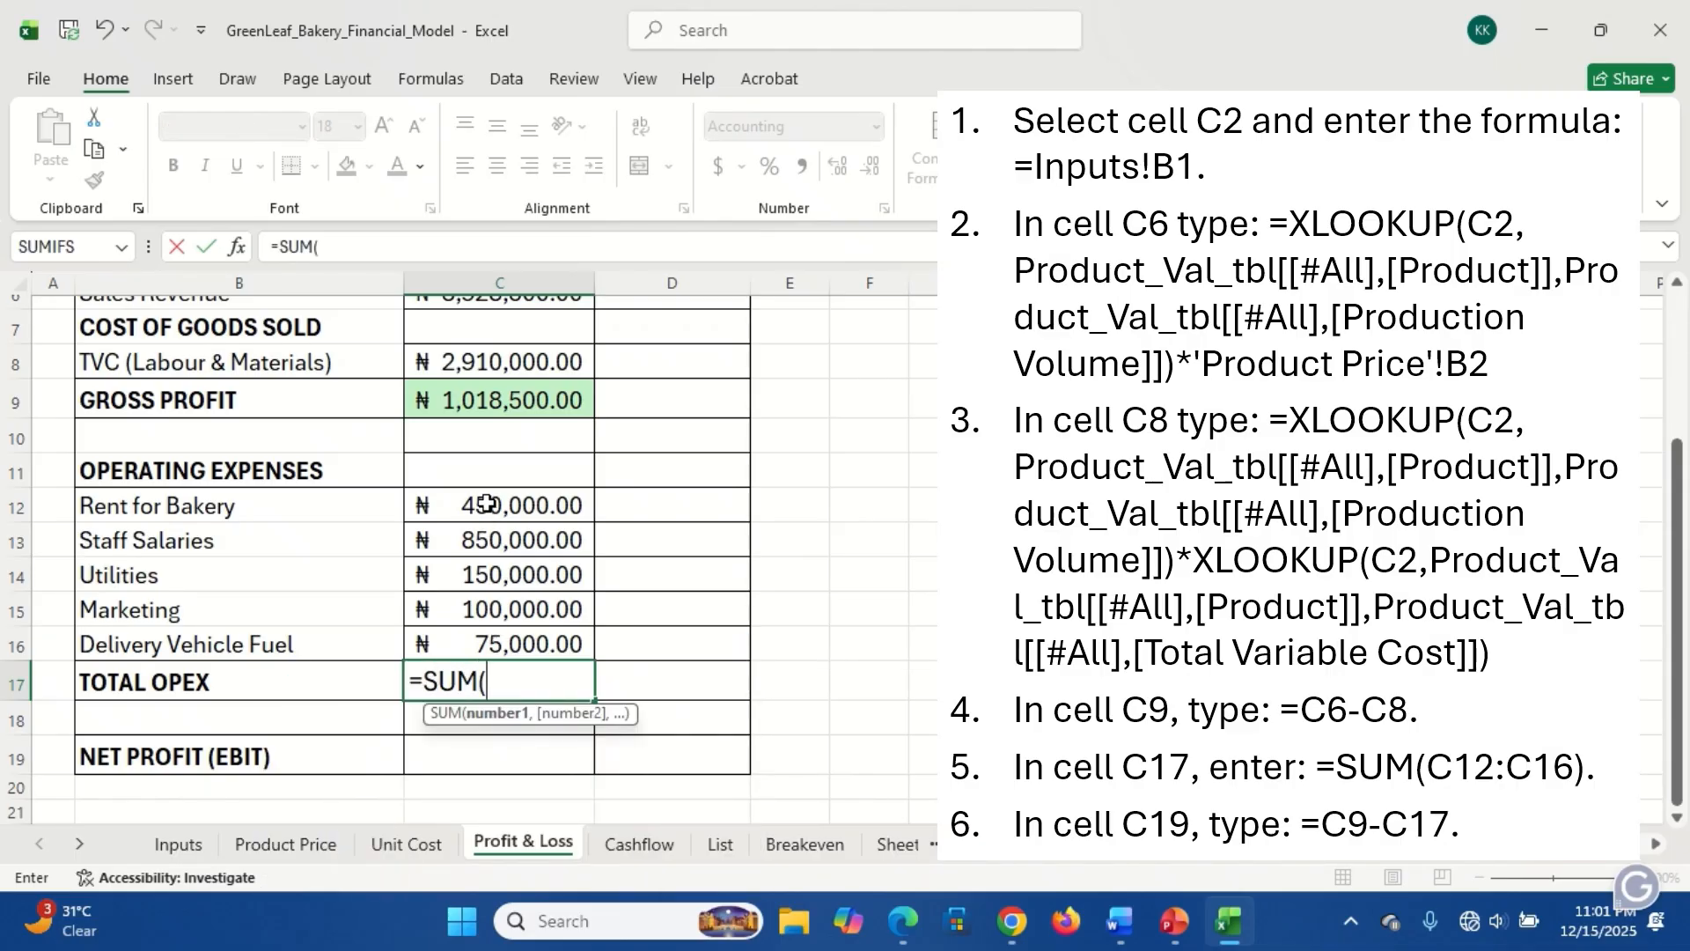
pyautogui.moveTo(487, 505); pyautogui.dragTo(511, 650)
pyautogui.write(')')
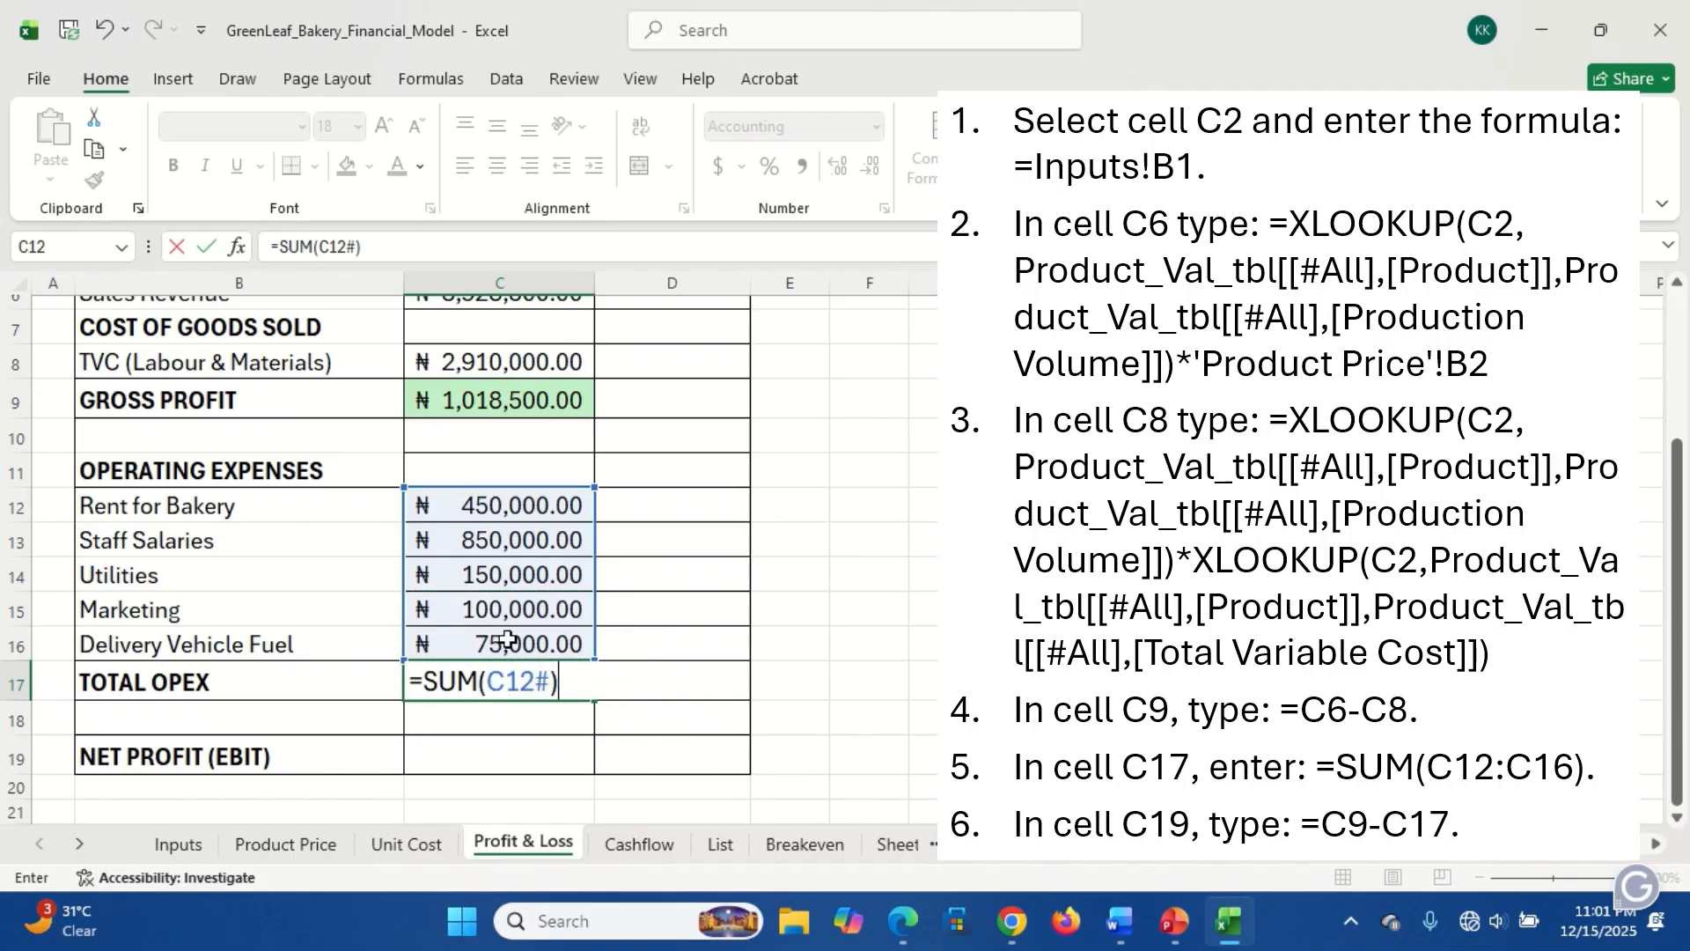
pyautogui.press('Return')
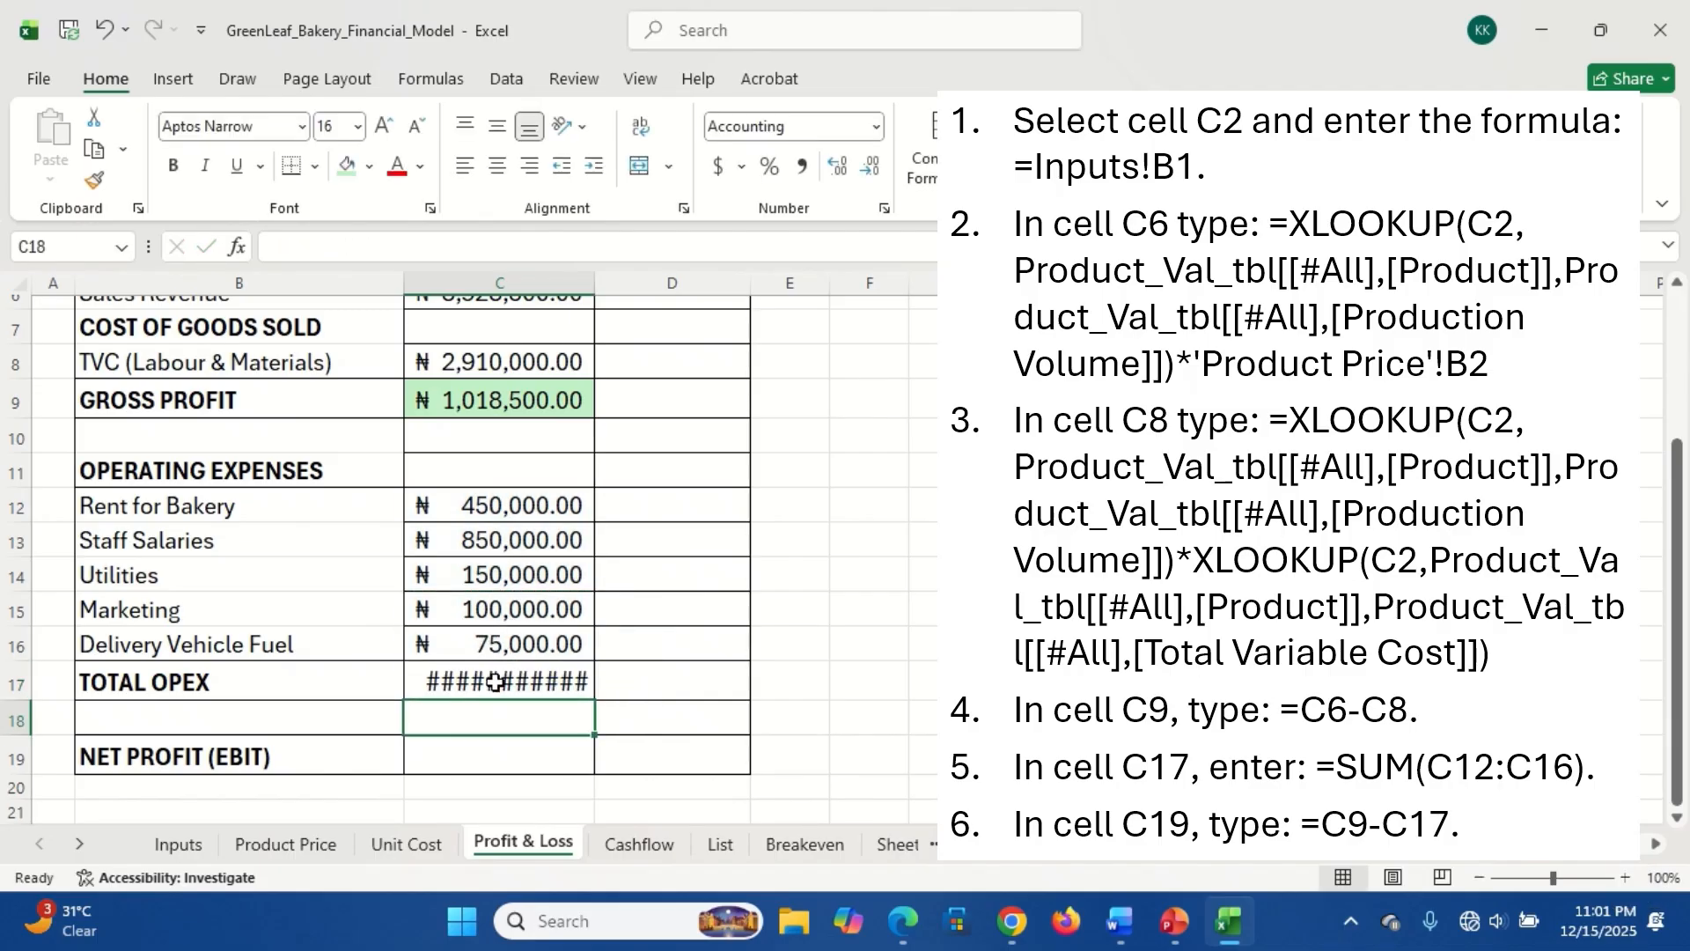
# - Fill the Total OPEX amount cell C17 with light orange and reduce its font size to 16
pyautogui.click(495, 682)
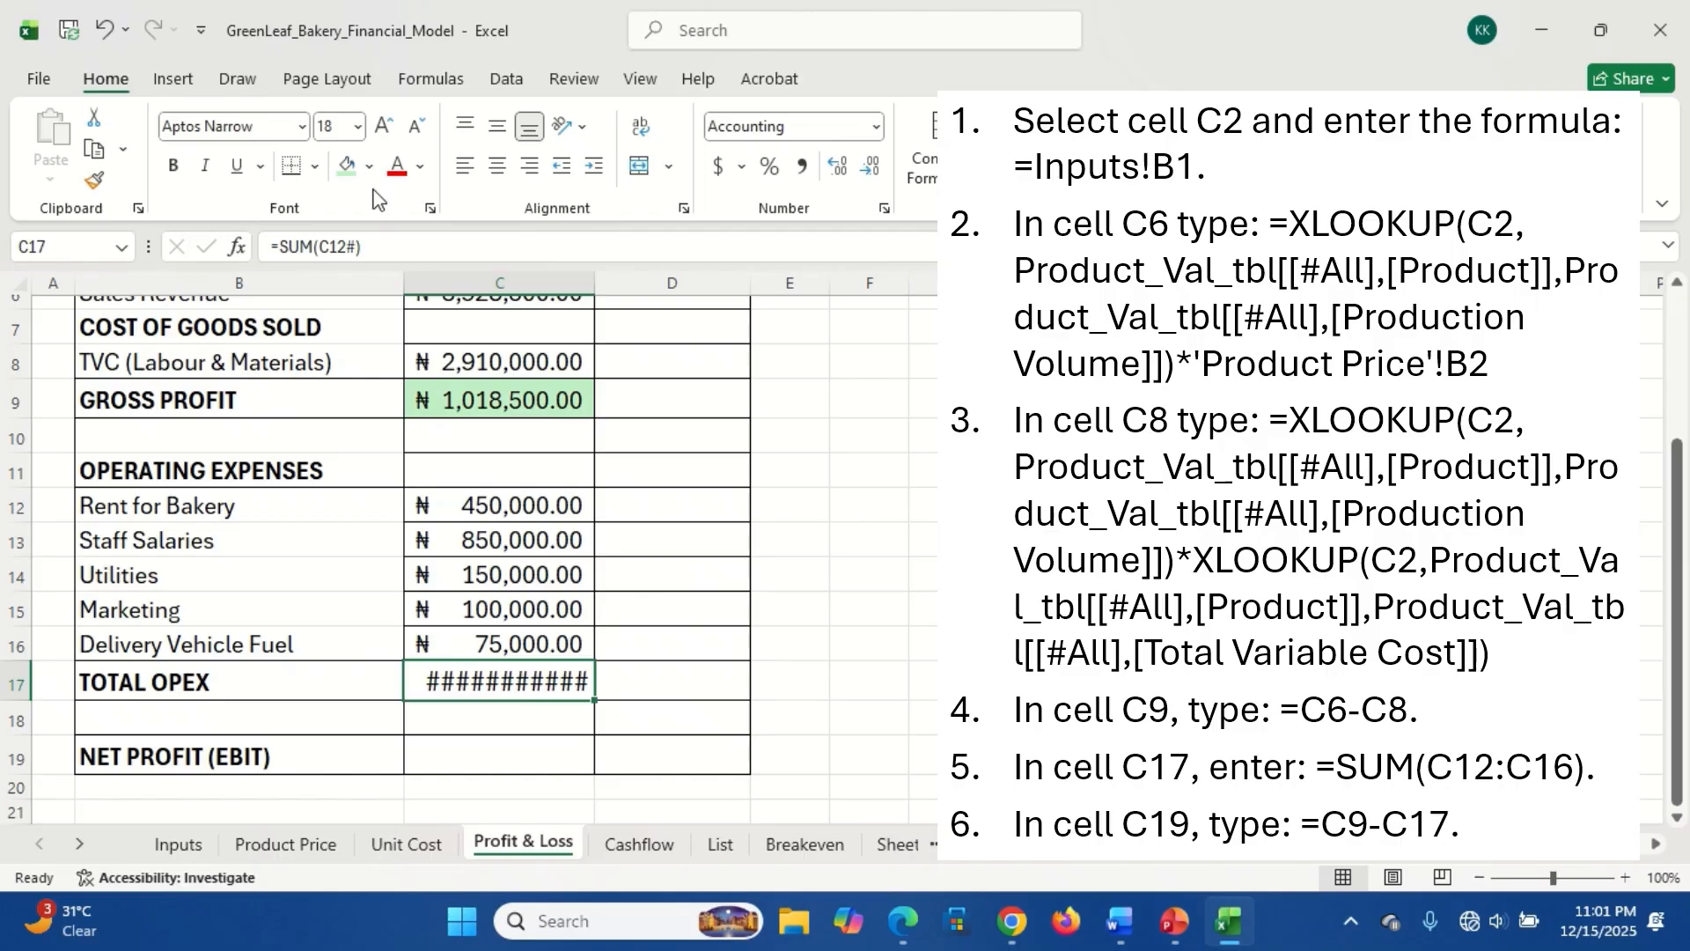
pyautogui.click(369, 167)
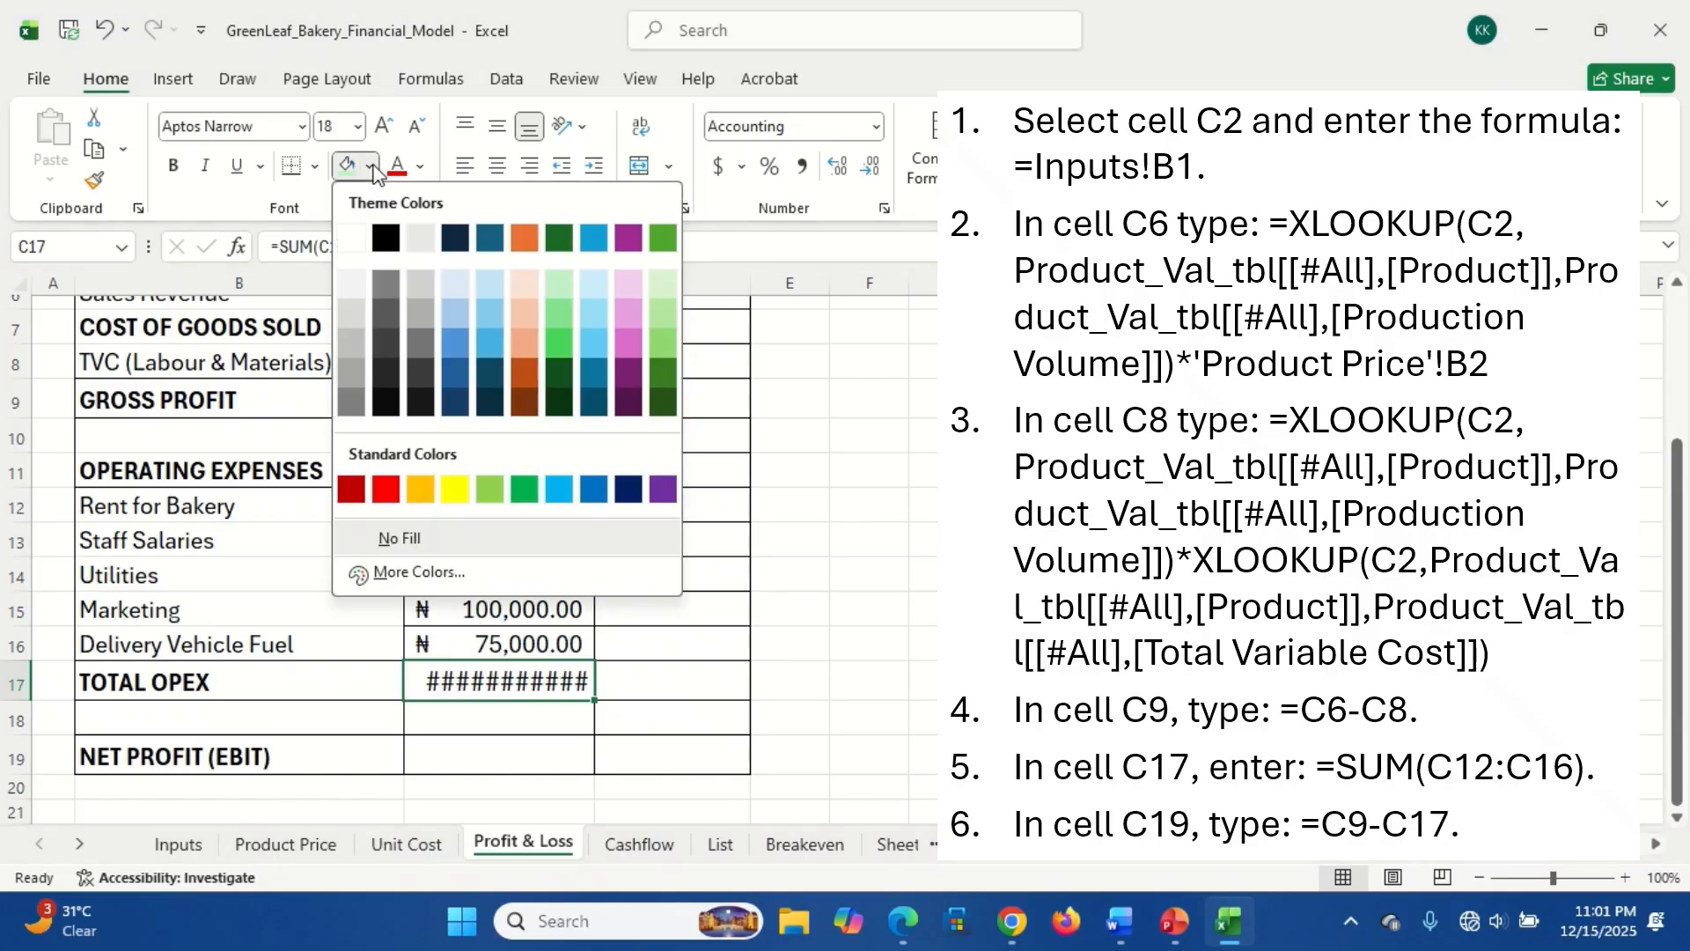
pyautogui.click(524, 294)
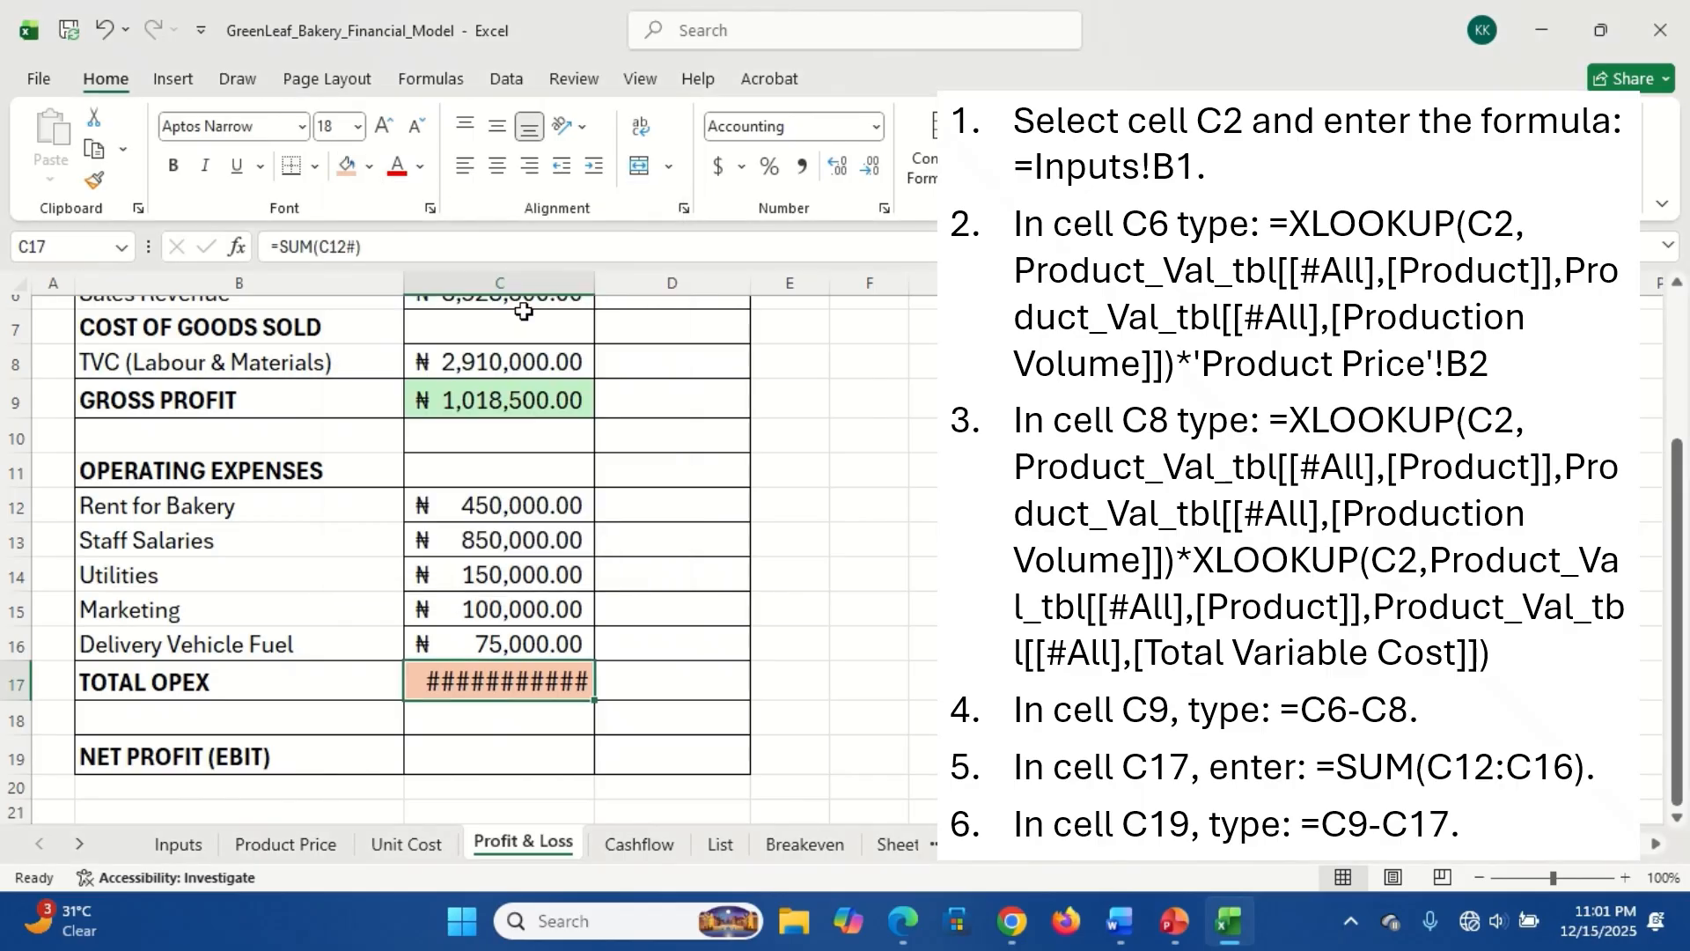
pyautogui.click(418, 126)
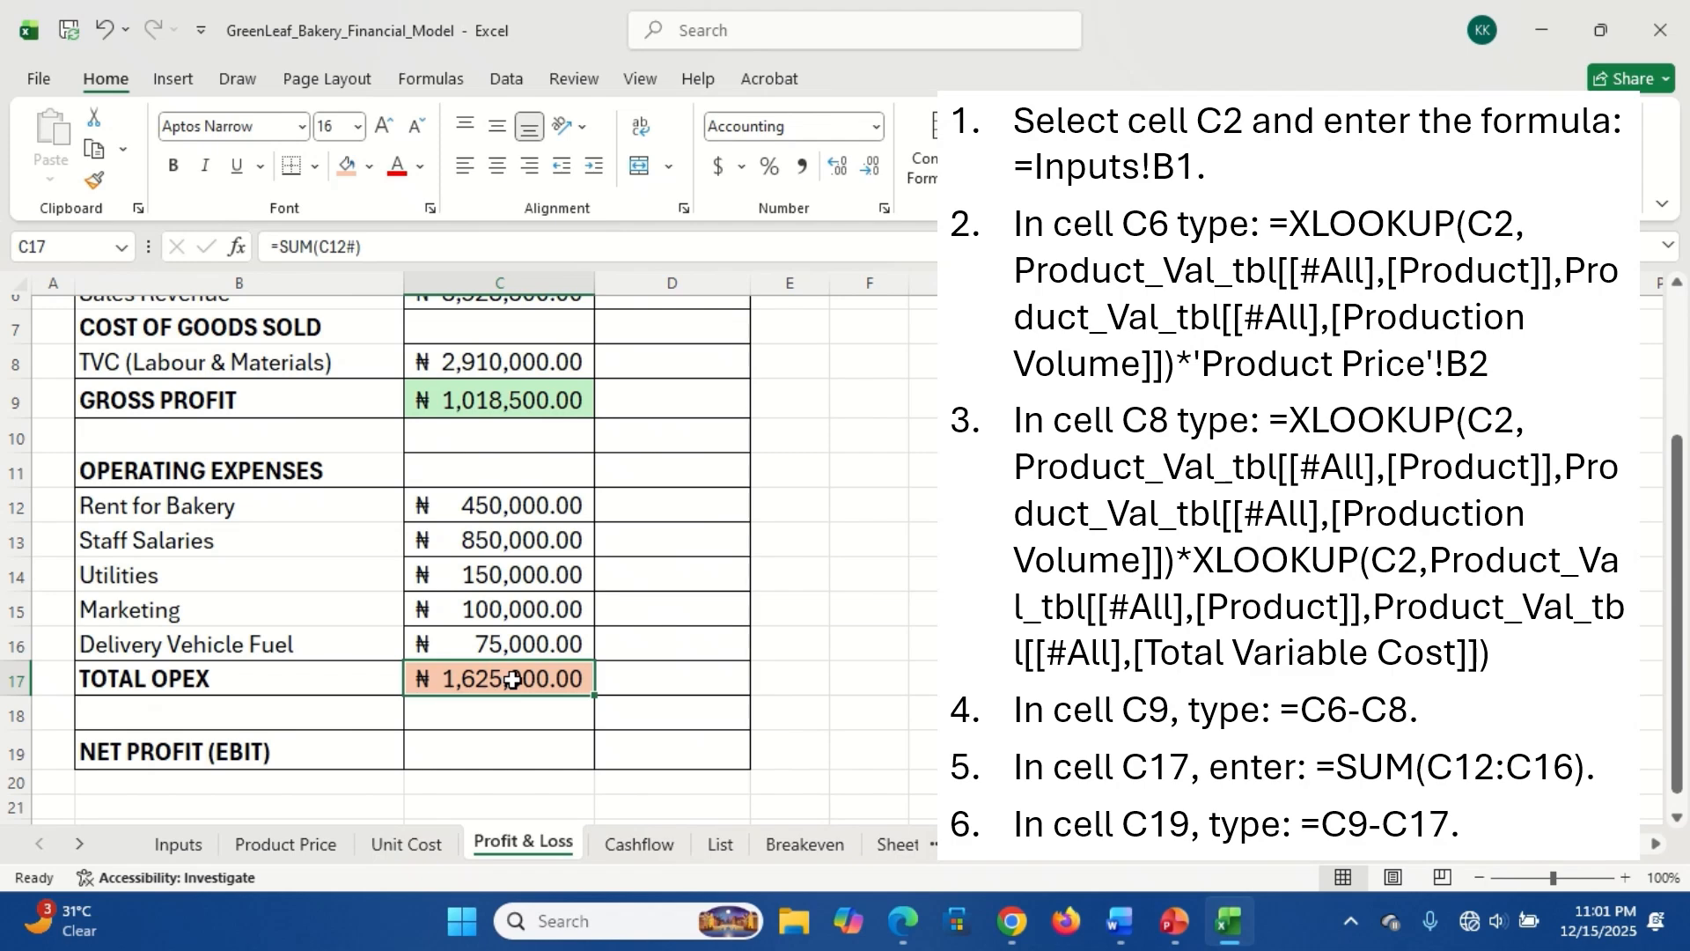
# - Enter =C9-C17 in the Net Profit (EBIT) amount cell C19, subtracting total OPEX from gross profit
pyautogui.click(482, 763)
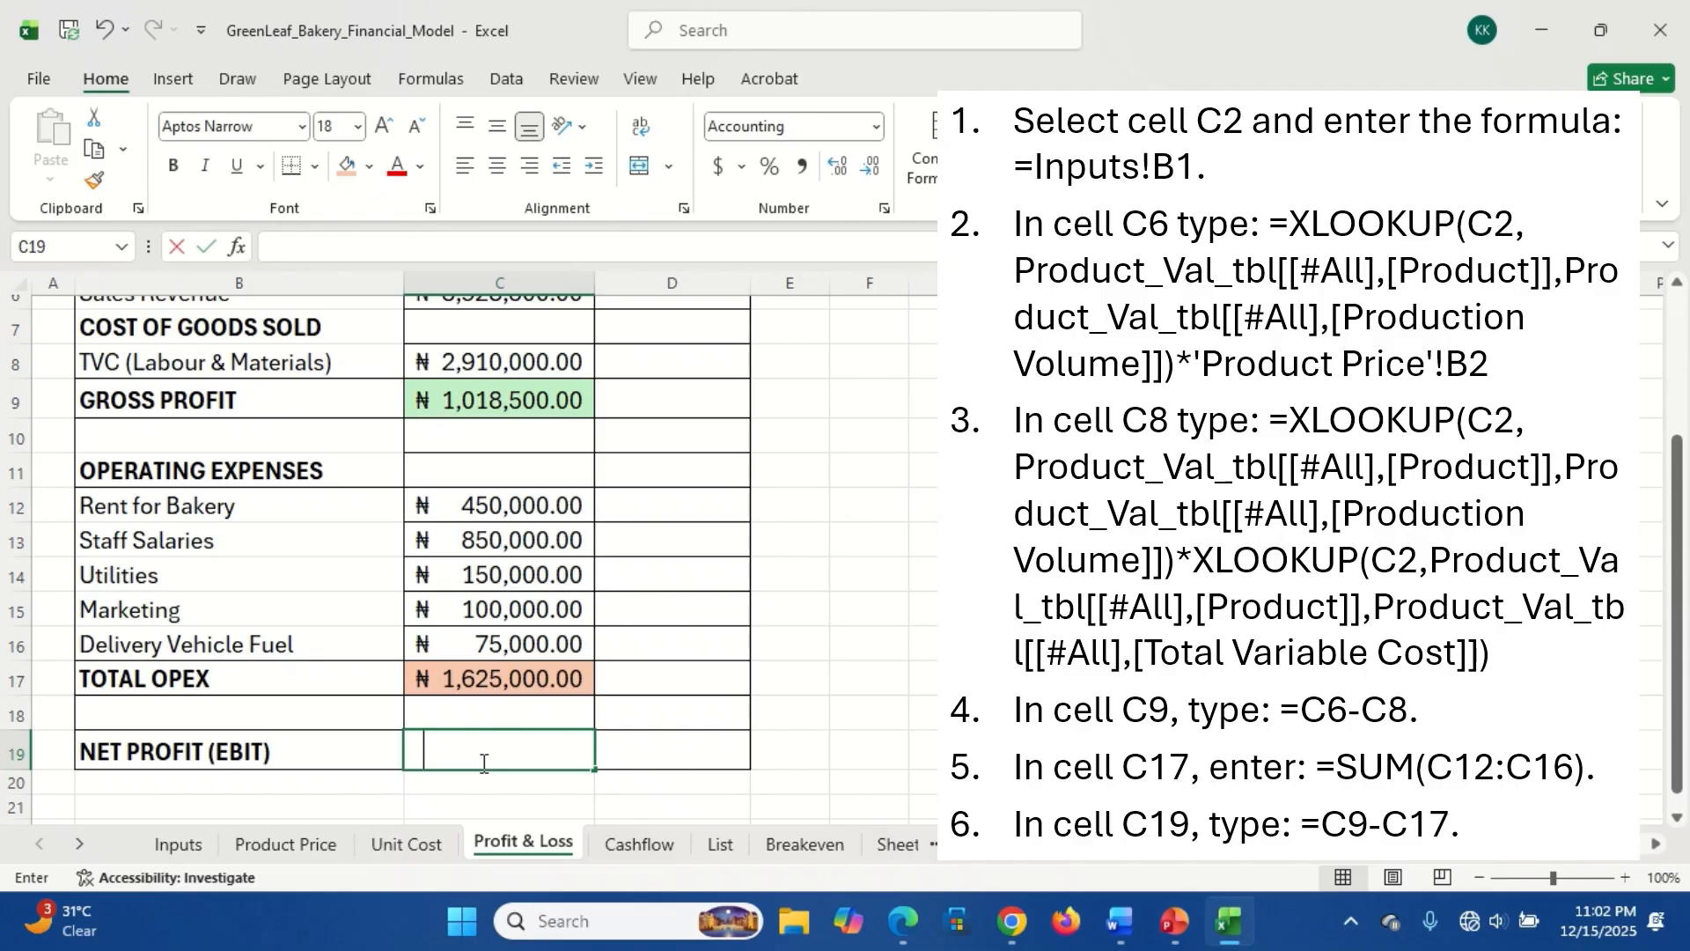
pyautogui.write('=')
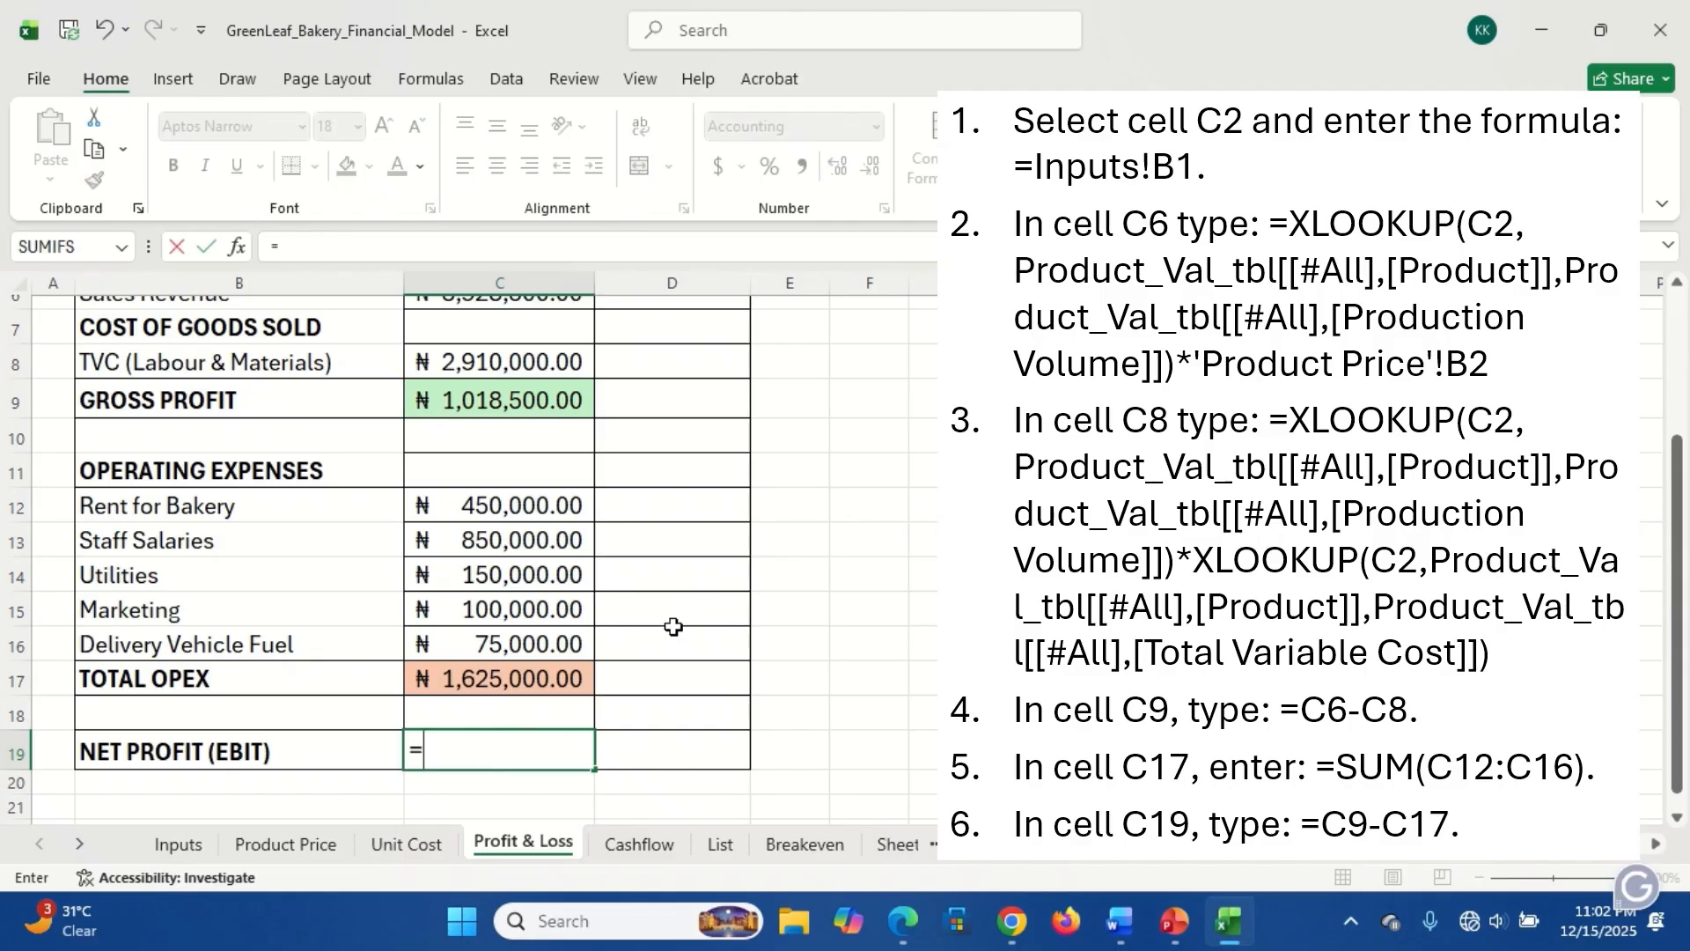
pyautogui.click(1679, 289)
pyautogui.click(1679, 289)
pyautogui.click(1679, 289)
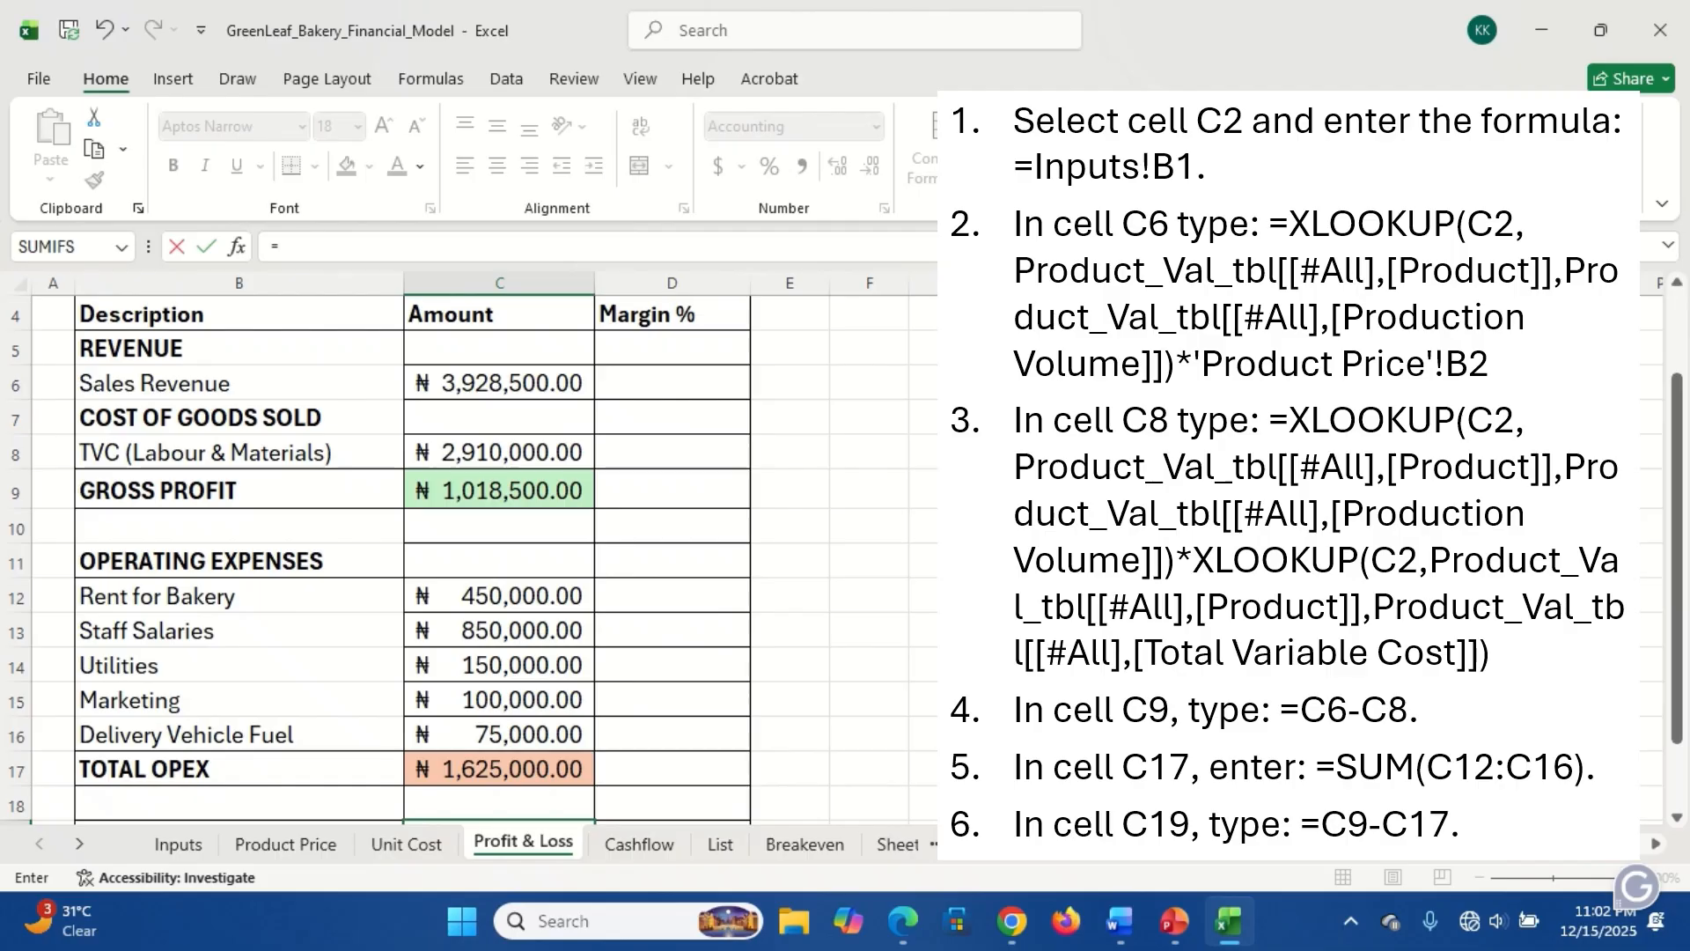
pyautogui.click(490, 491)
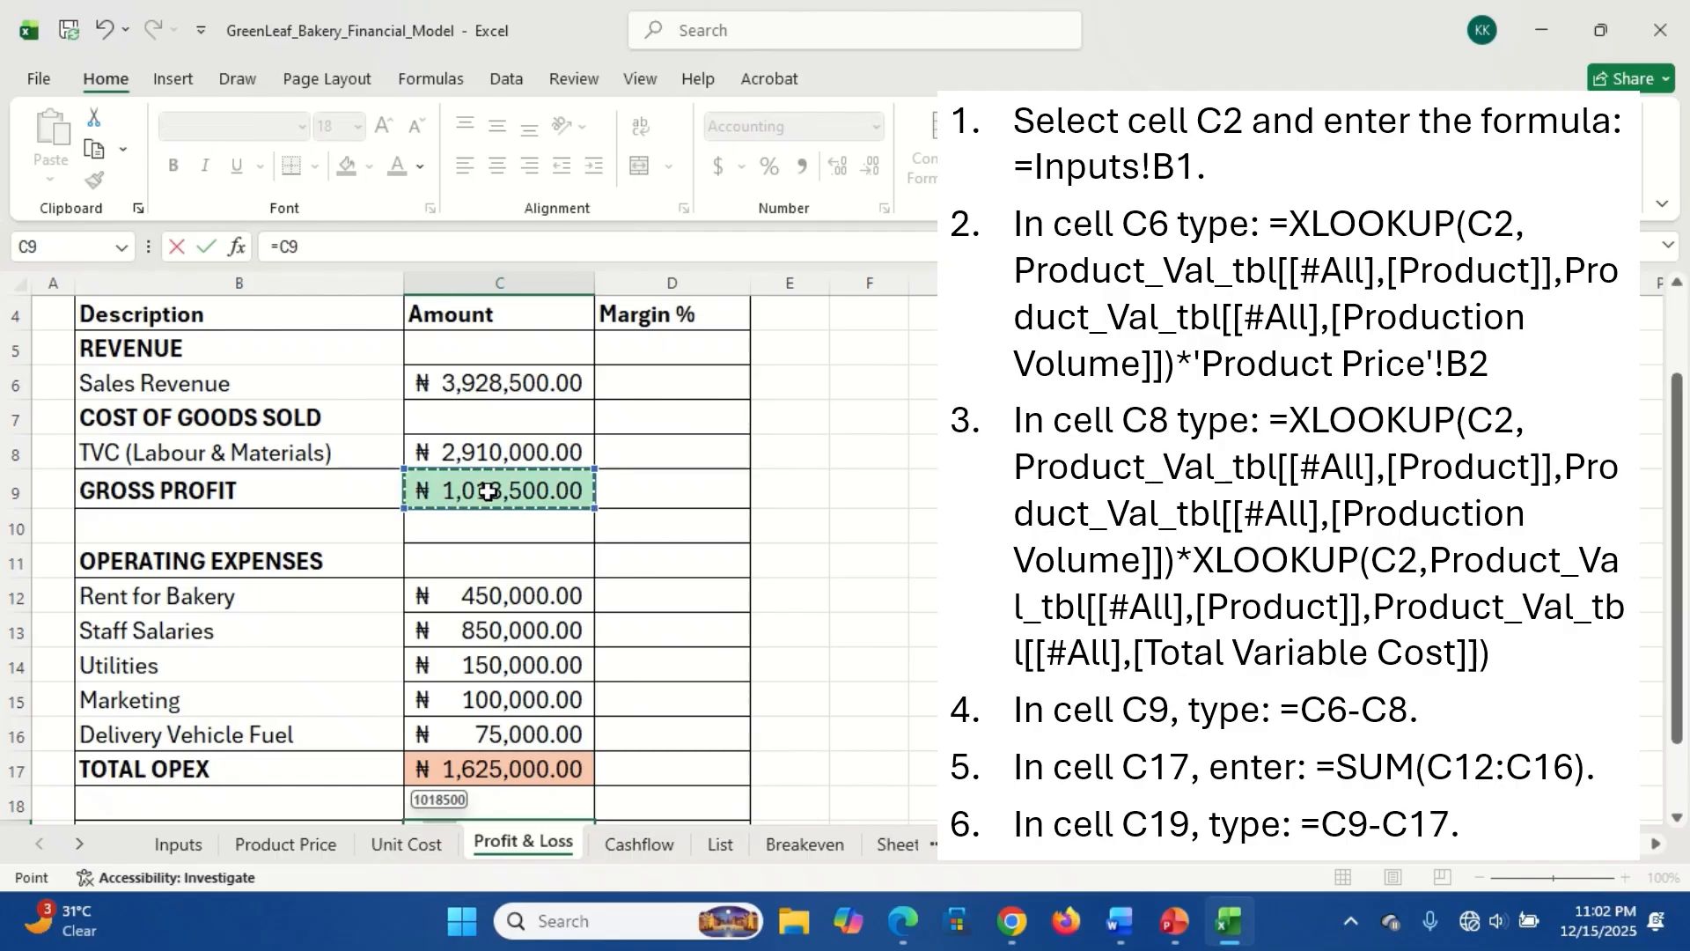
pyautogui.write('-')
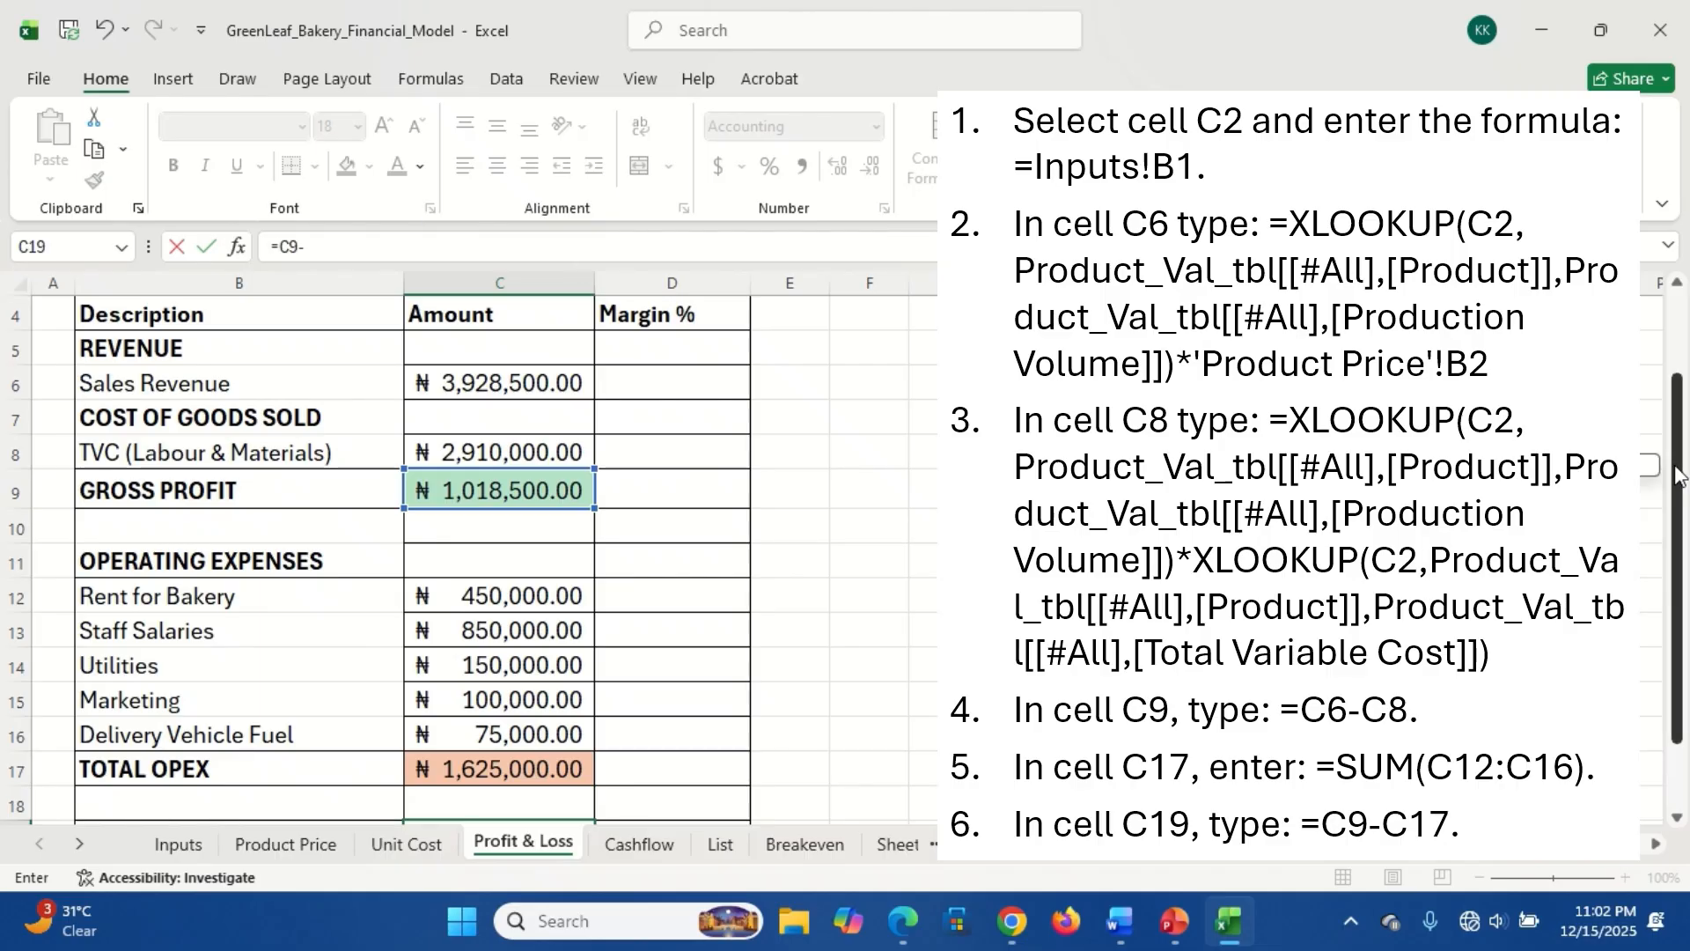
pyautogui.moveTo(1677, 475); pyautogui.dragTo(1677, 539)
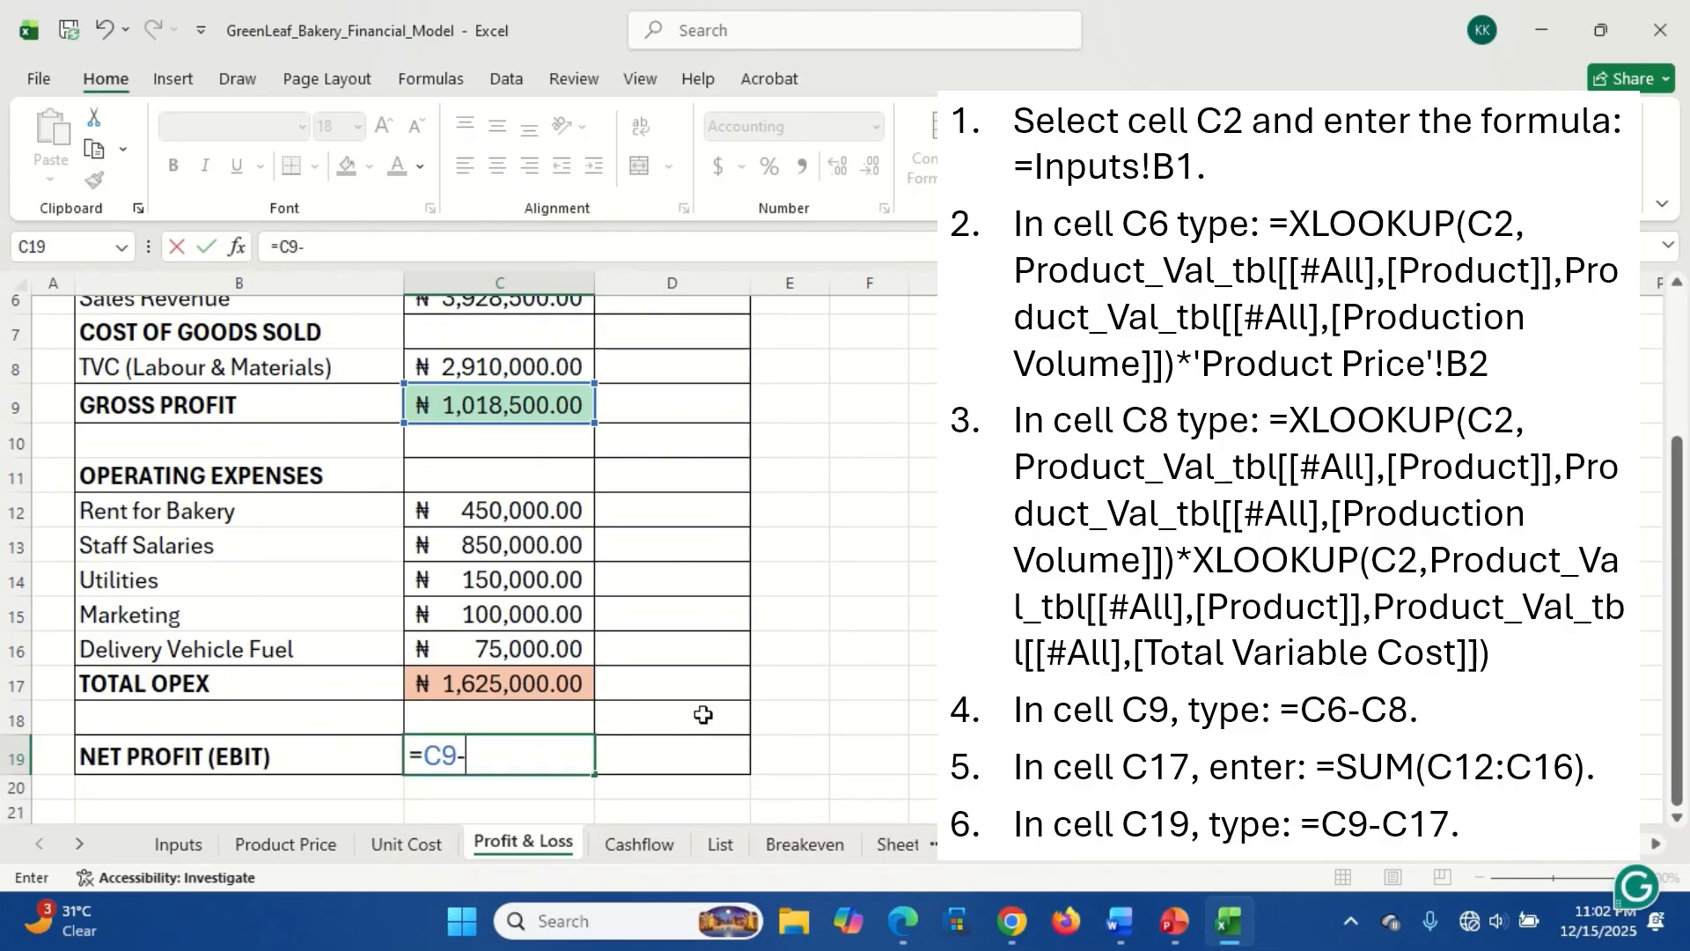
pyautogui.click(510, 683)
pyautogui.press('Return')
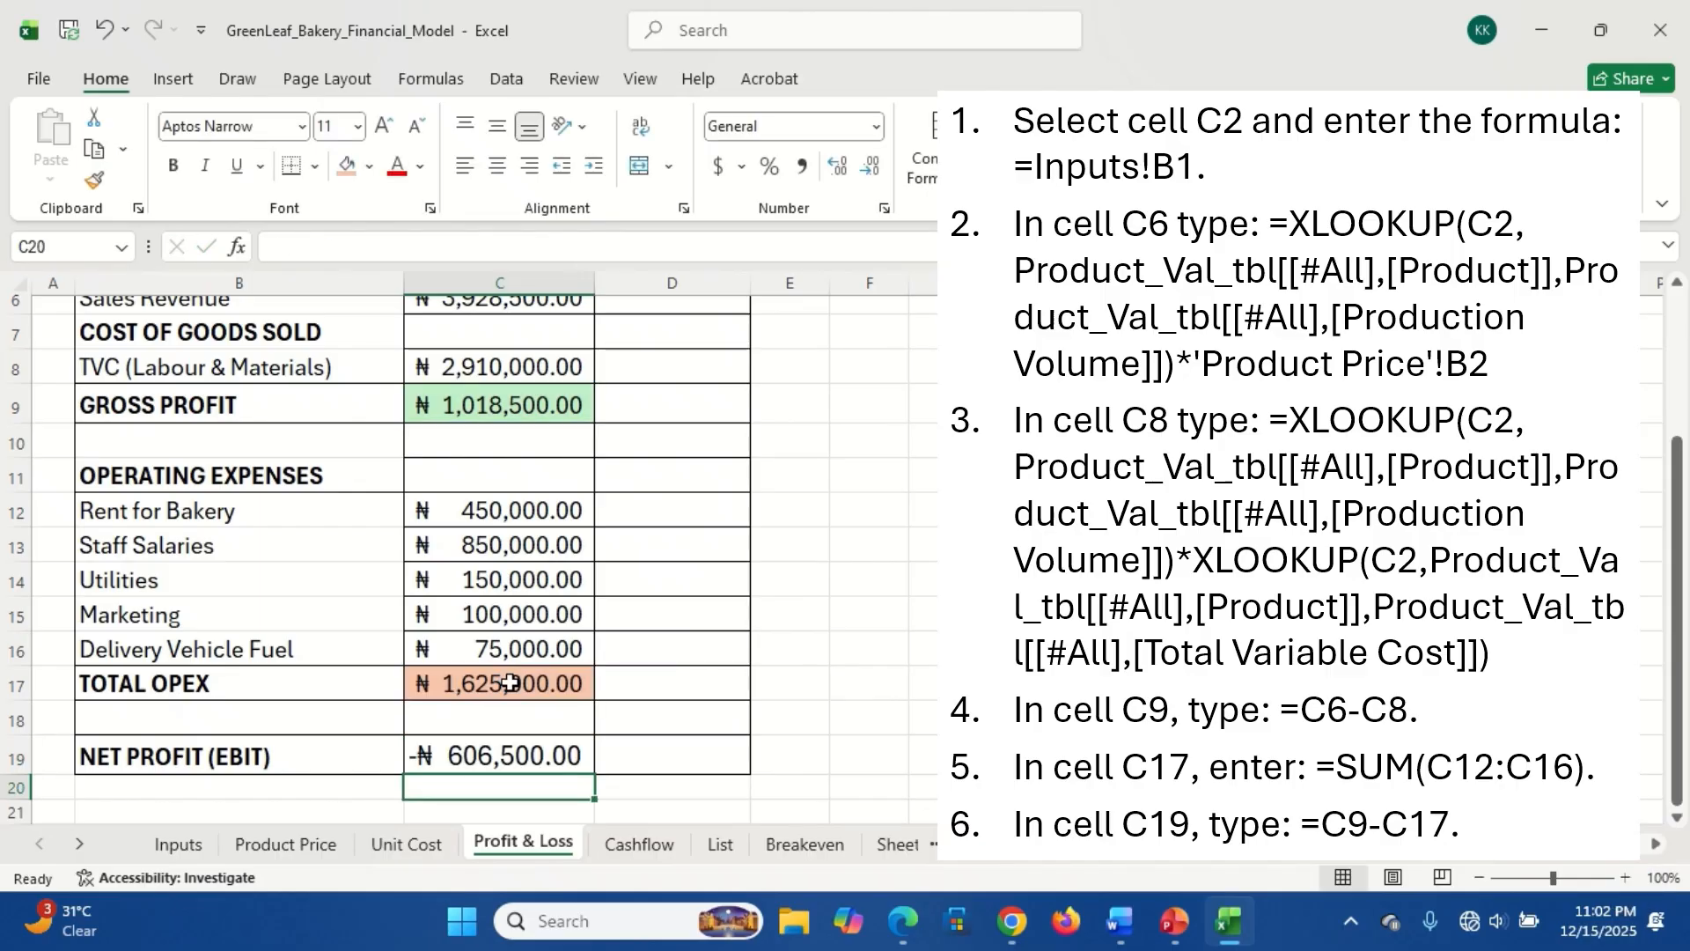
# - Fill the Net Profit amount cell C19 with light blue and reduce its font size to 16
pyautogui.click(489, 755)
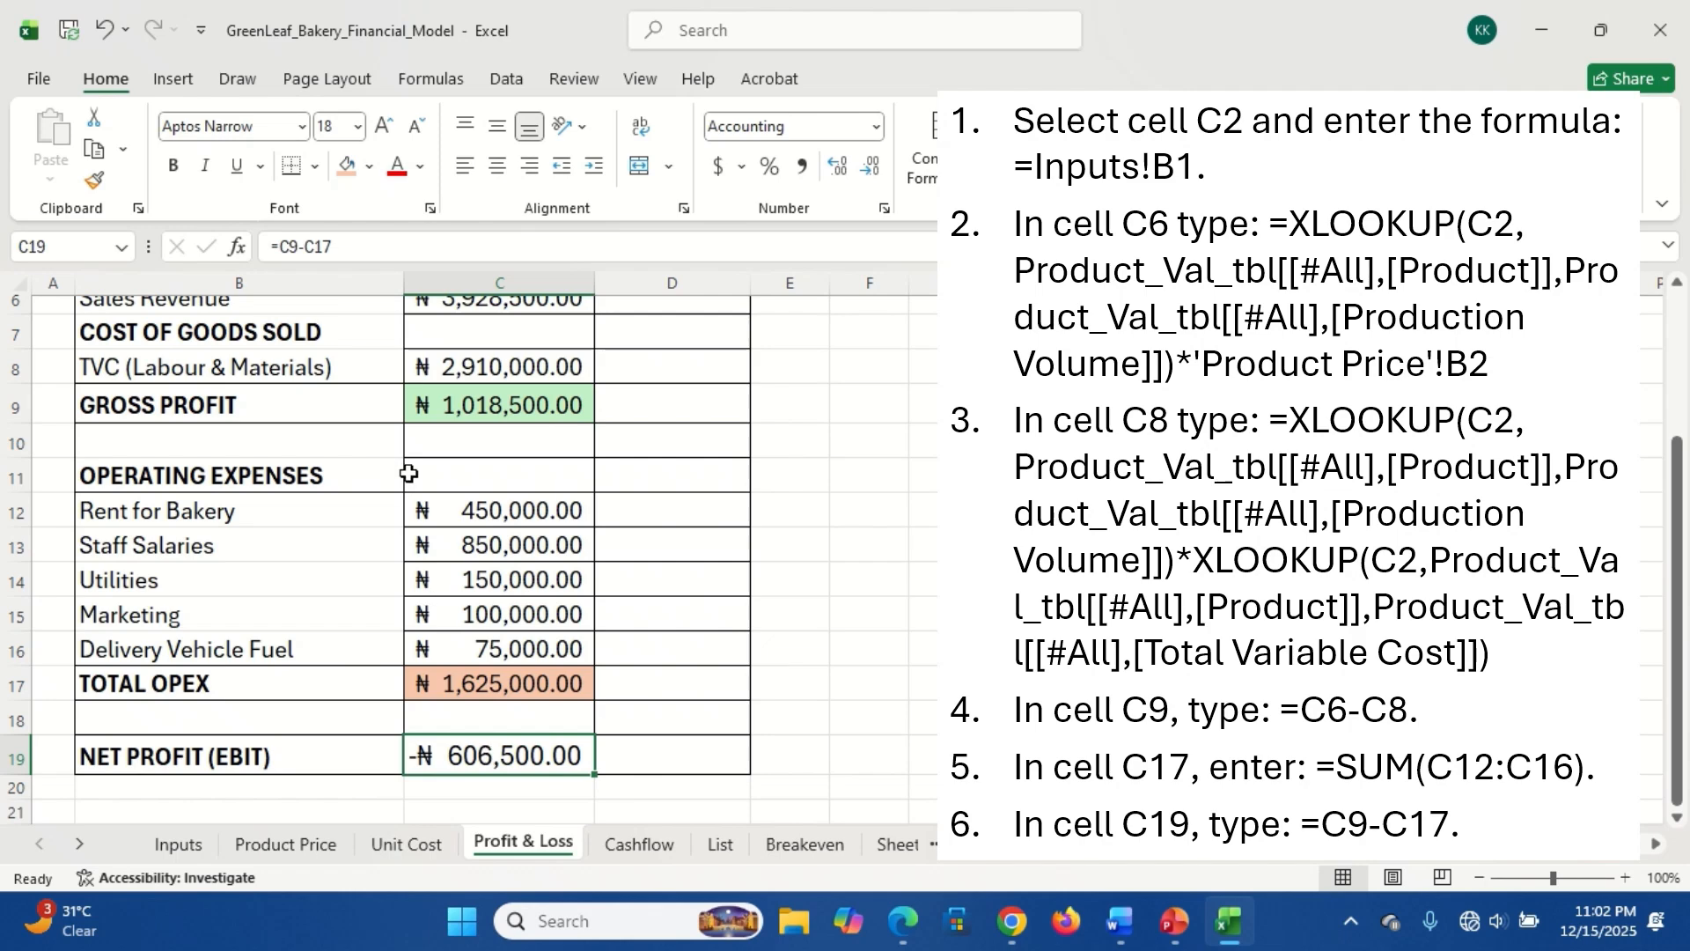
pyautogui.click(376, 166)
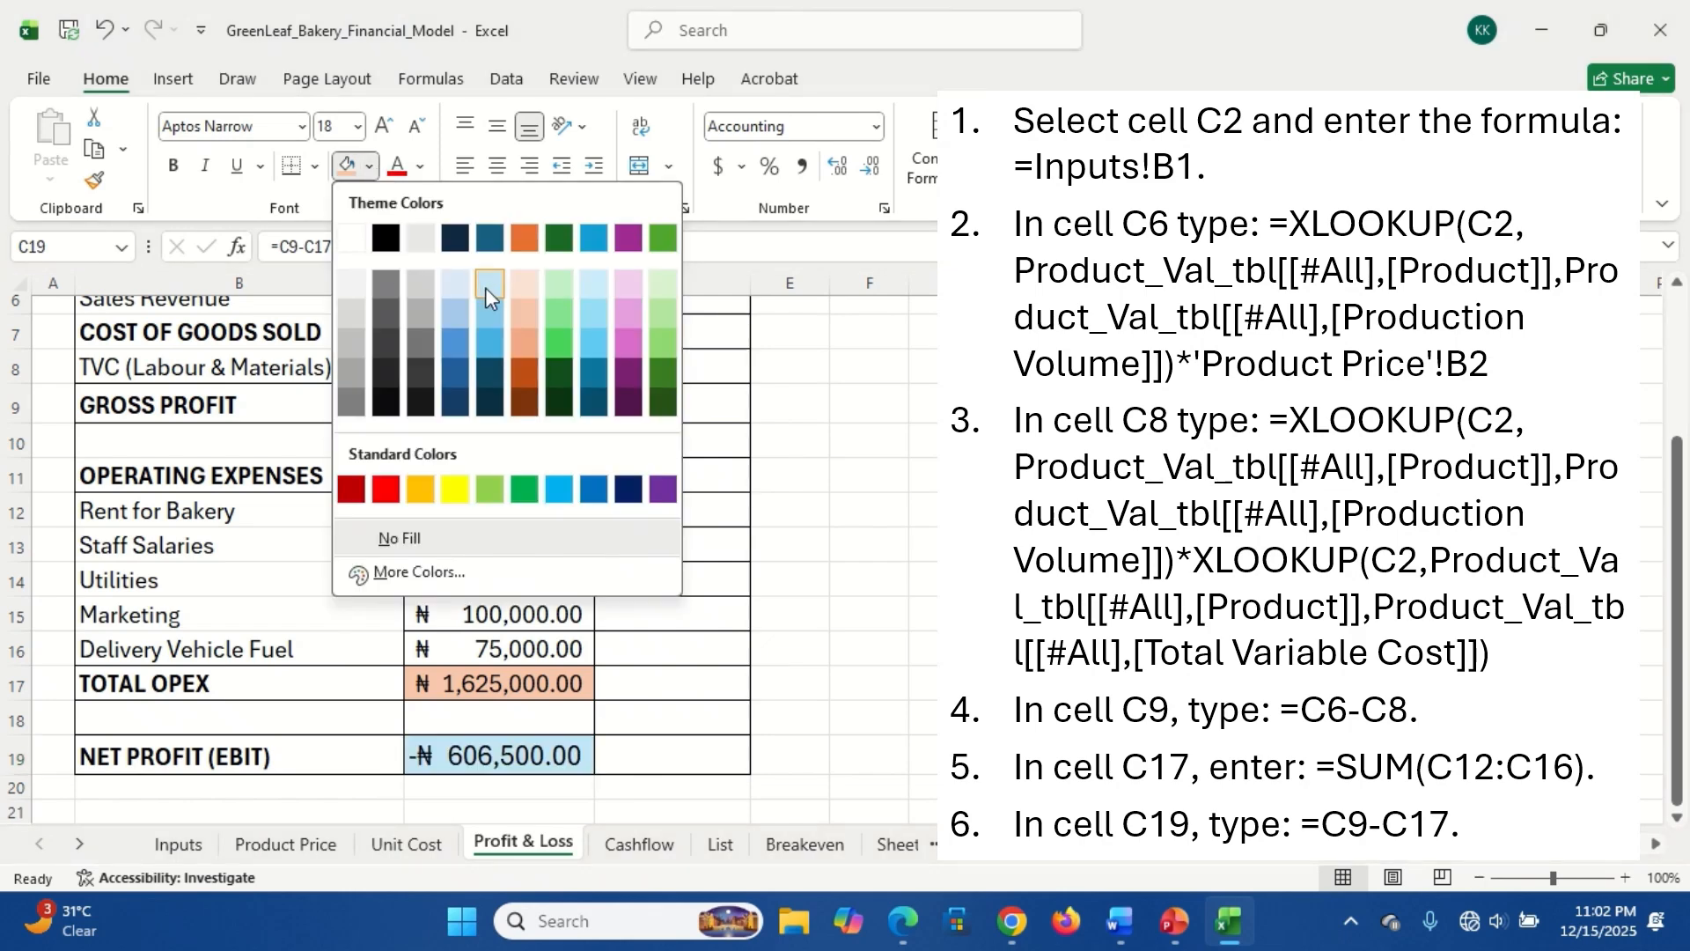
pyautogui.click(489, 286)
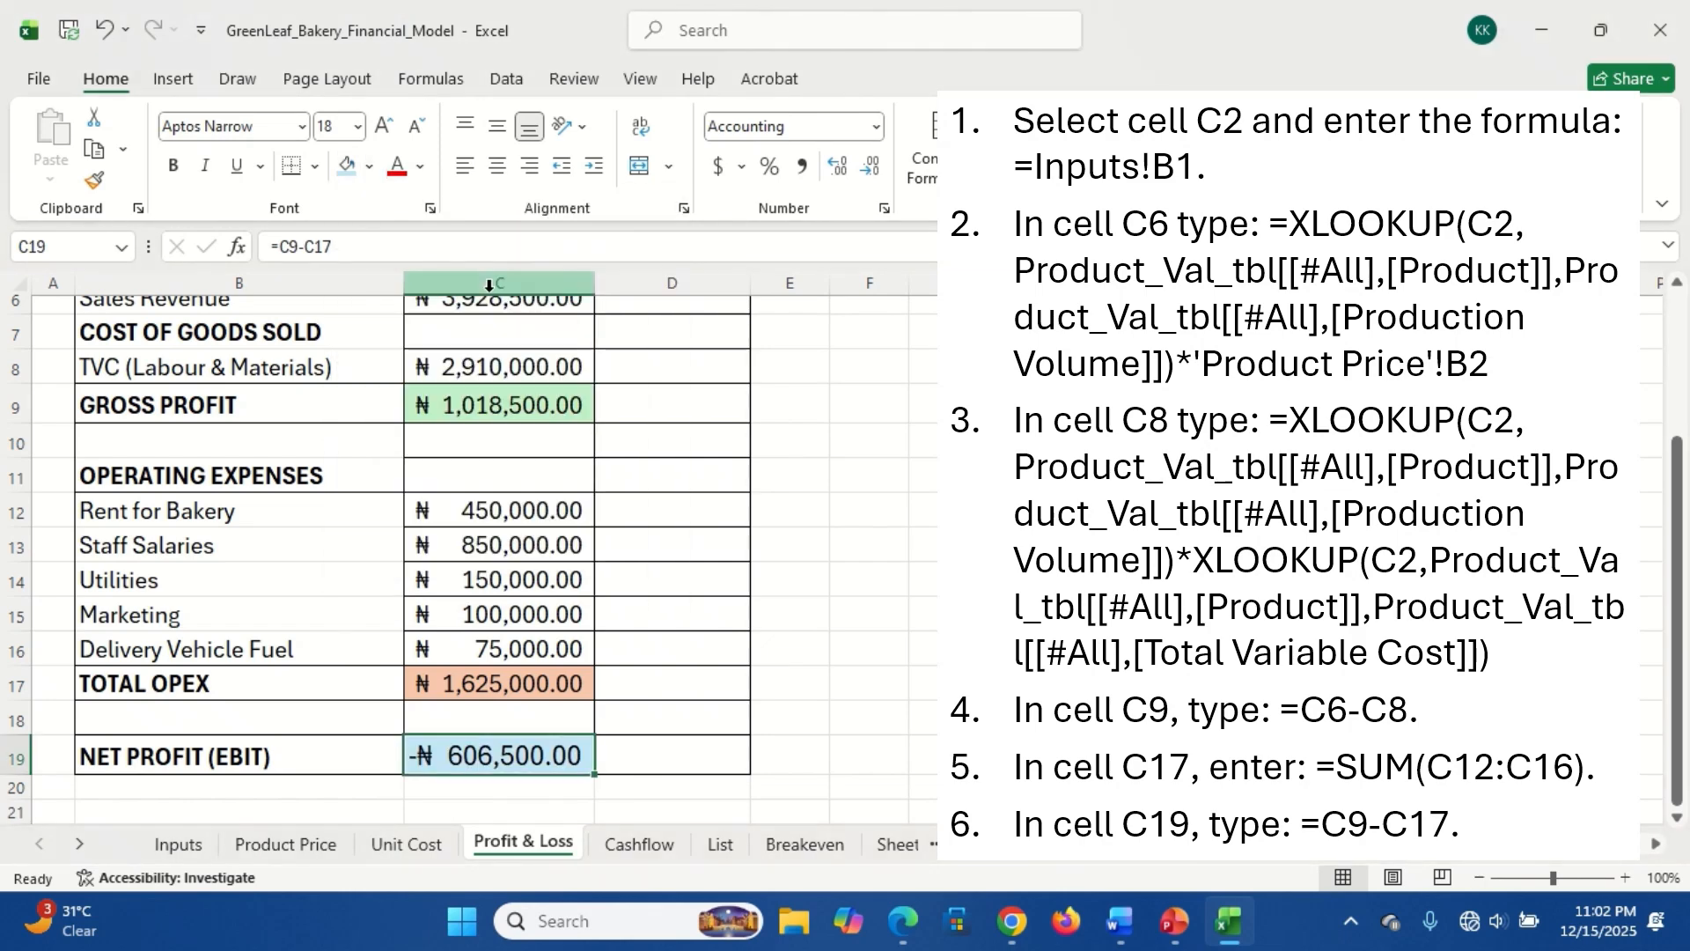
pyautogui.click(417, 127)
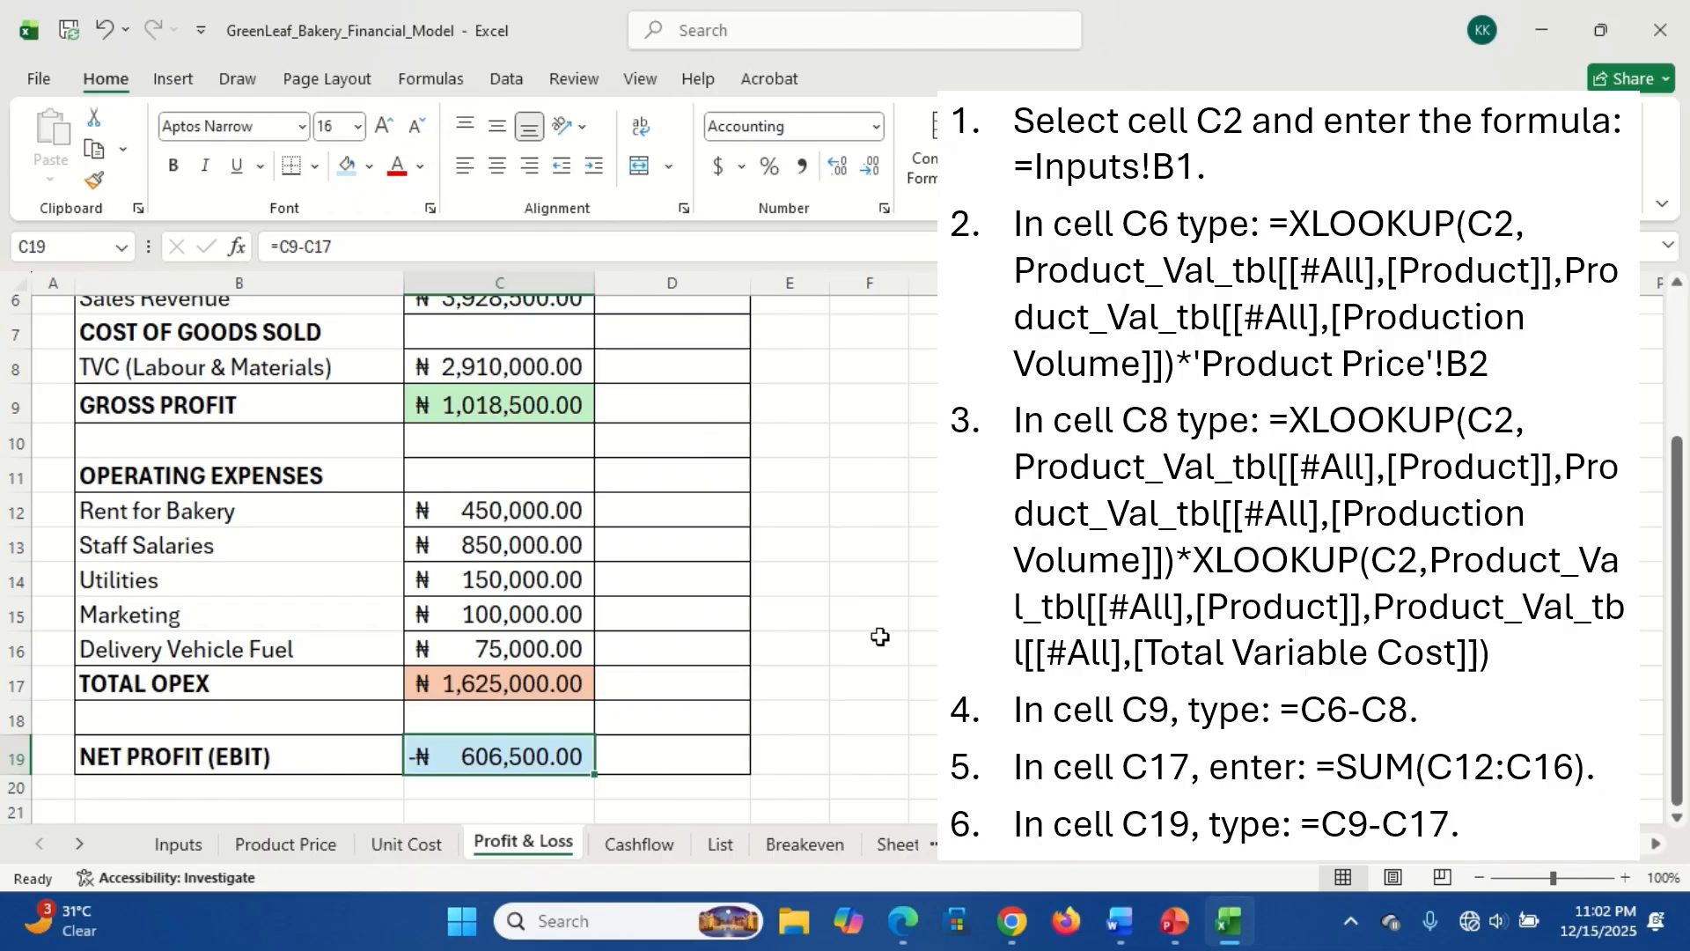
pyautogui.click(646, 755)
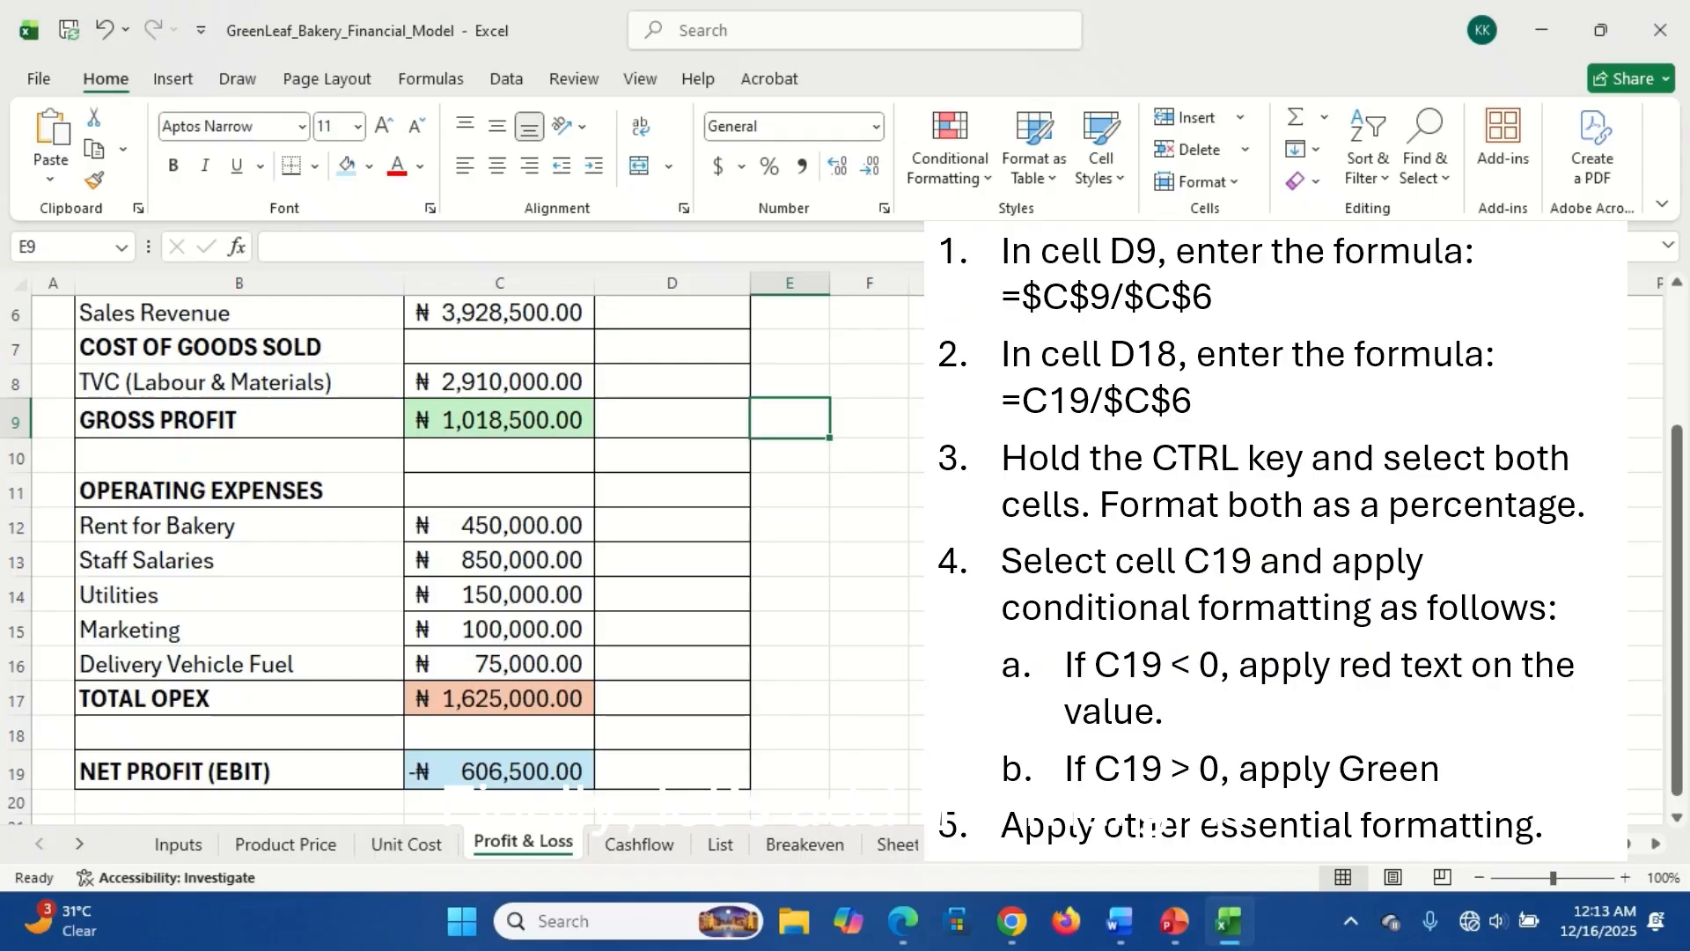
# - Enter =$C$9/$C$6 in the Gross Profit margin cell D9, using absolute references to gross profit and sales revenue
pyautogui.scroll(2, 413, 545)
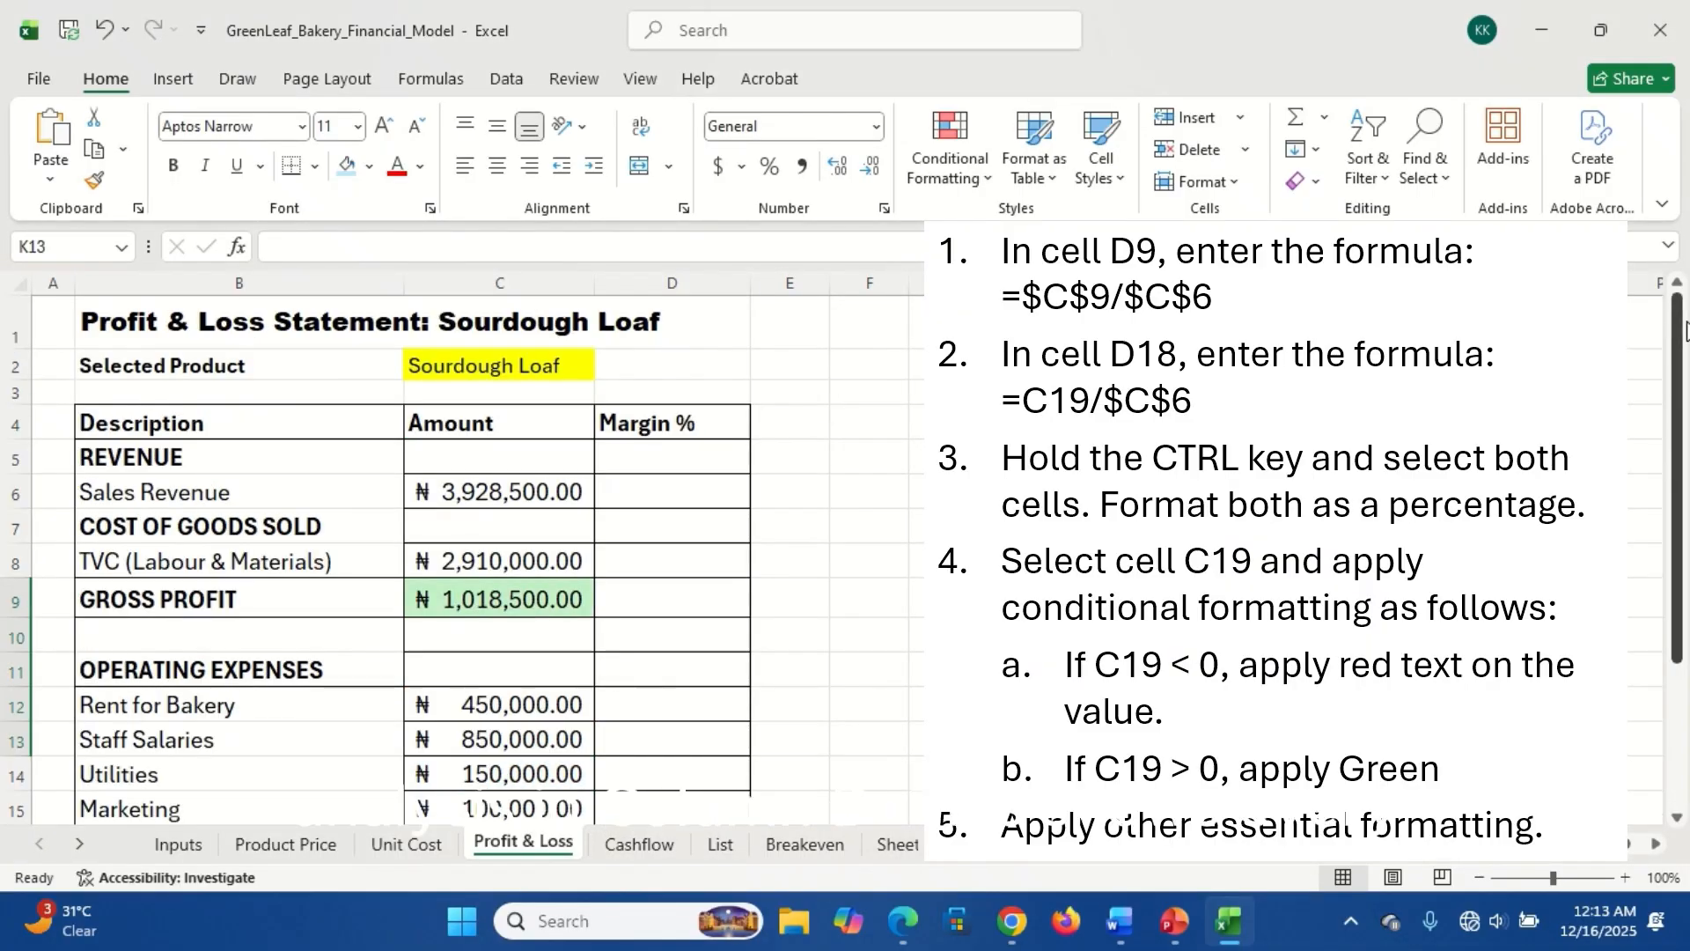
pyautogui.click(633, 598)
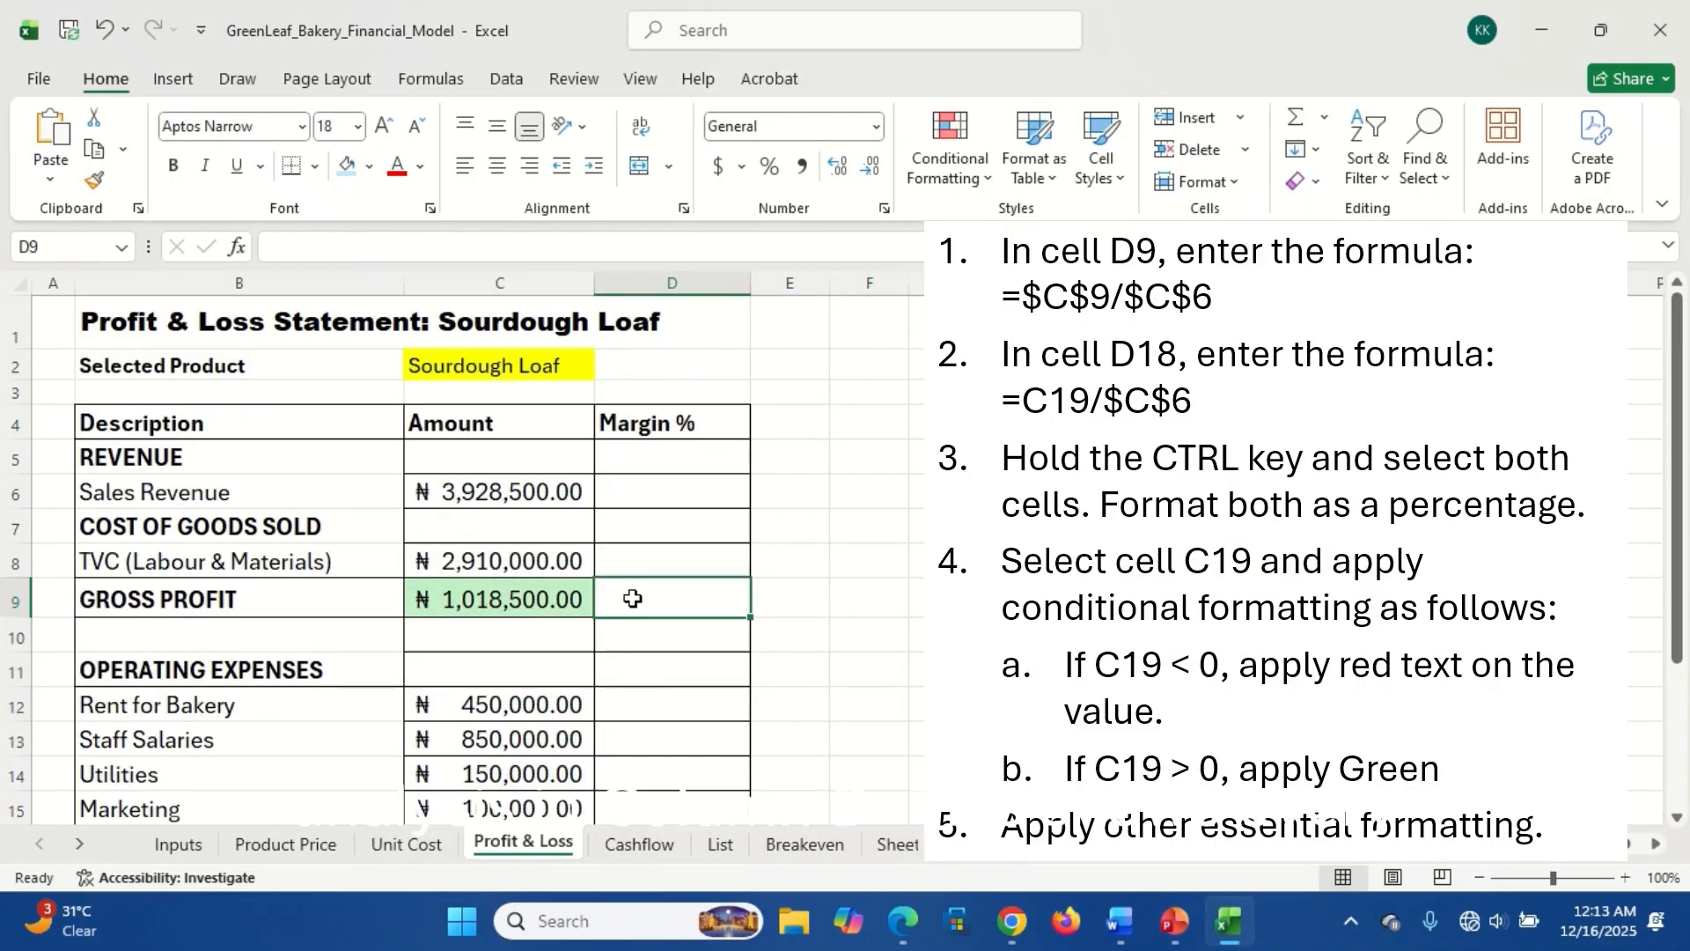
pyautogui.doubleClick(633, 598)
pyautogui.write('=')
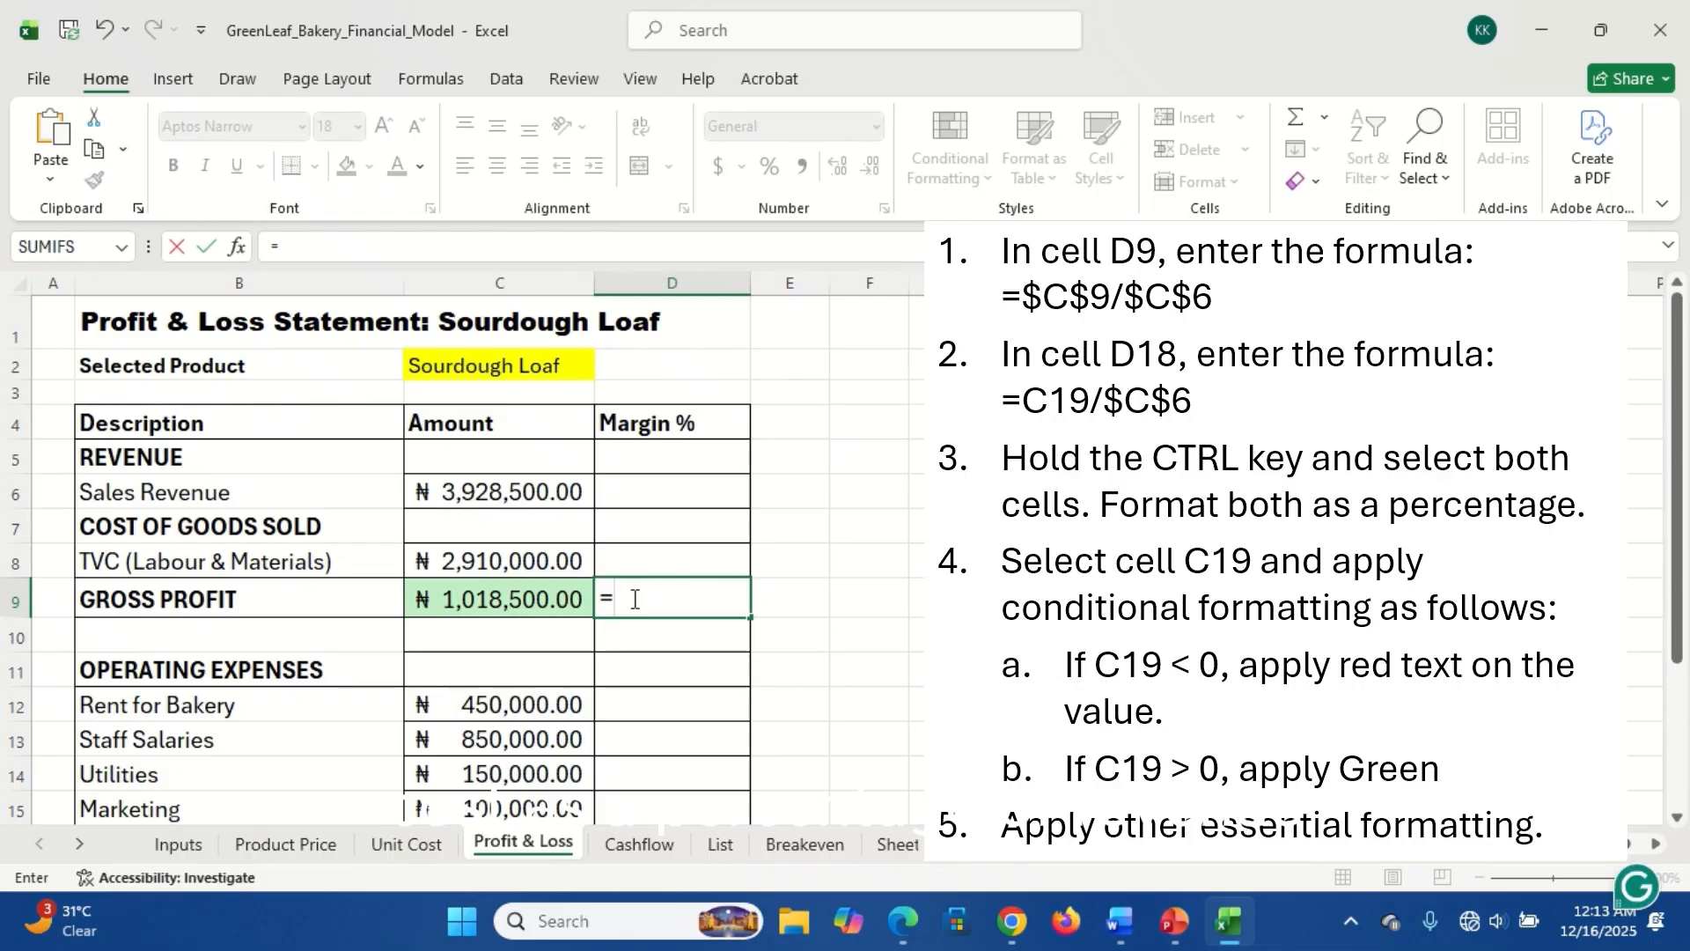
pyautogui.click(513, 601)
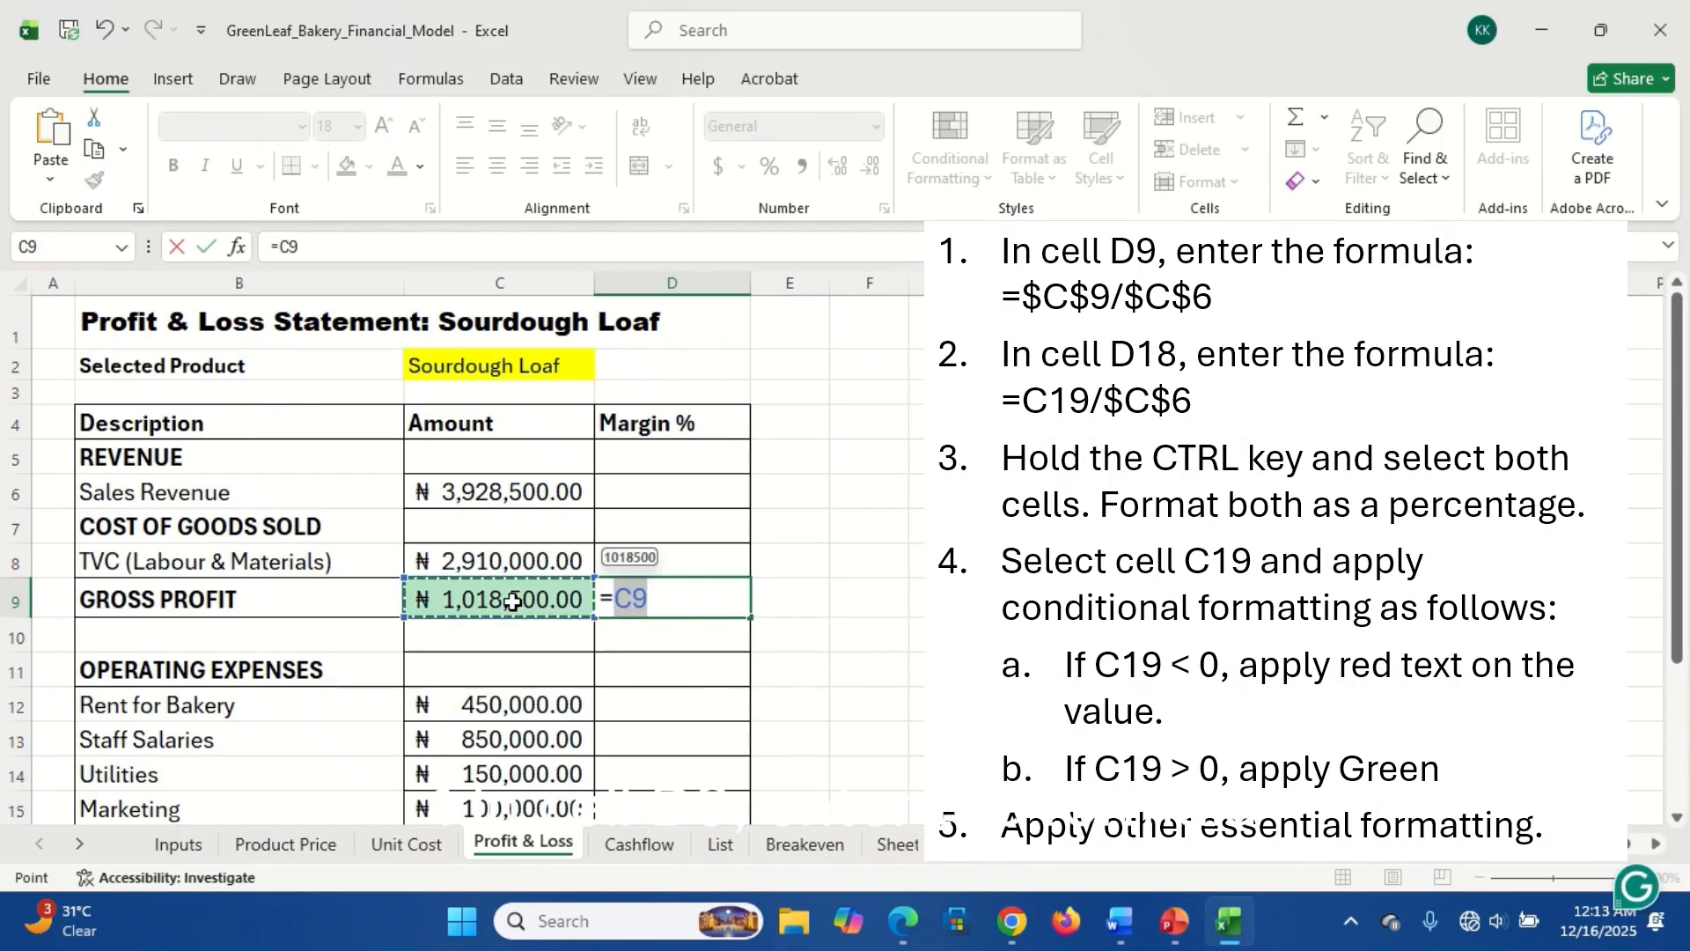
pyautogui.press('F4')
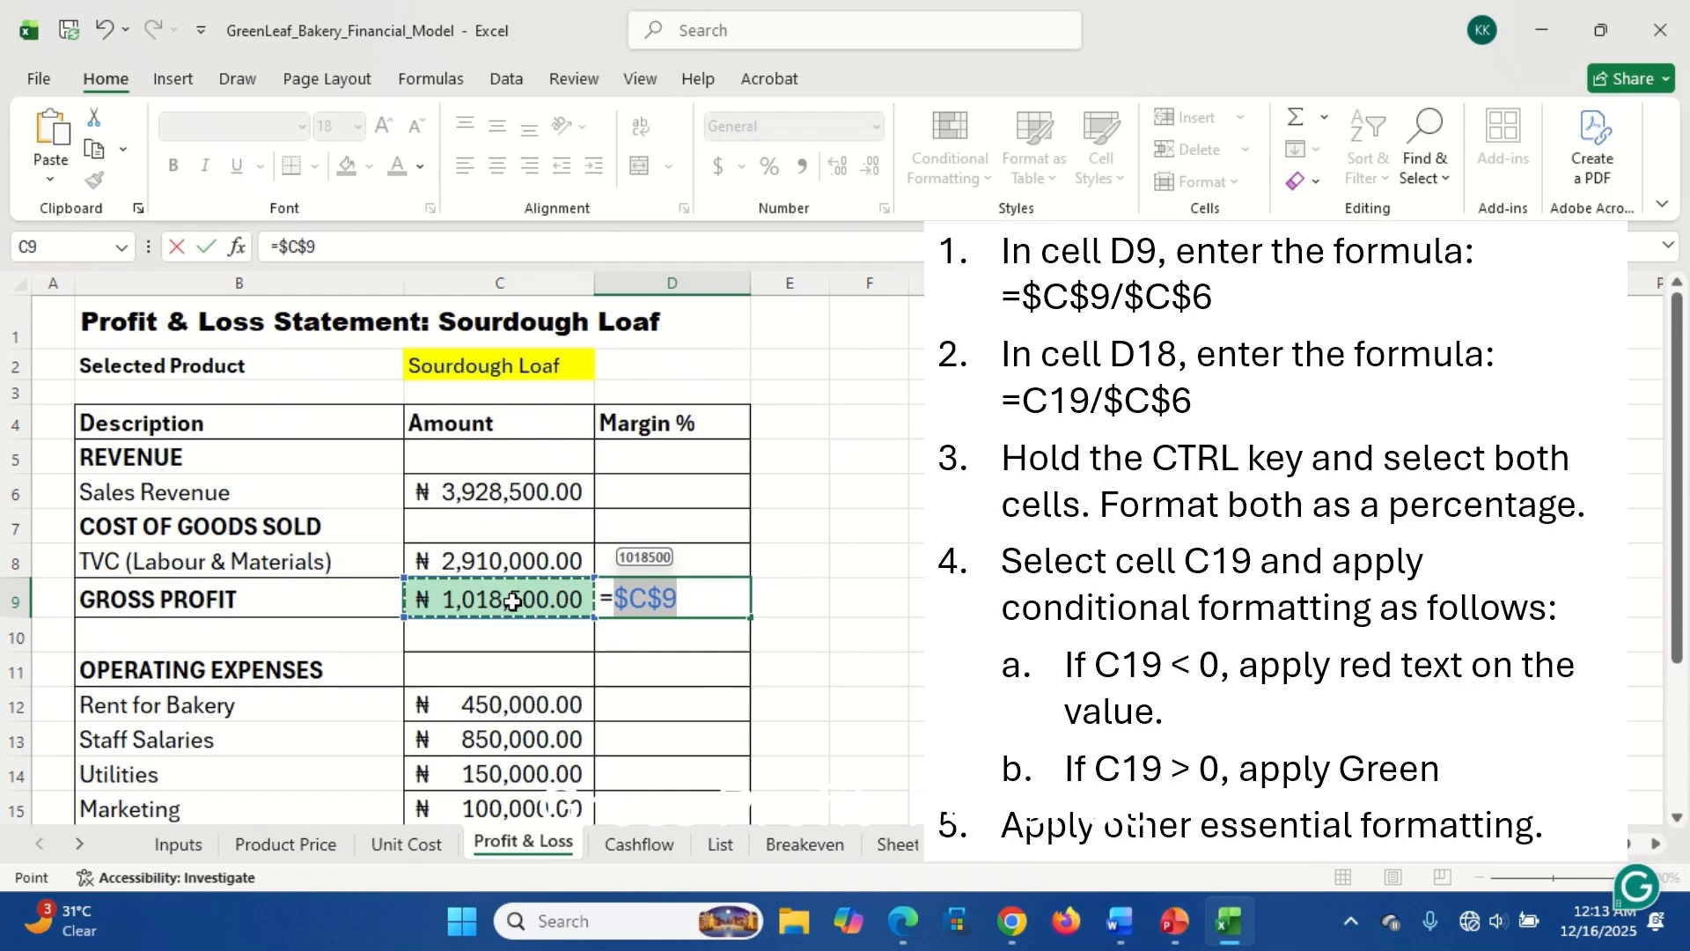
pyautogui.write('/')
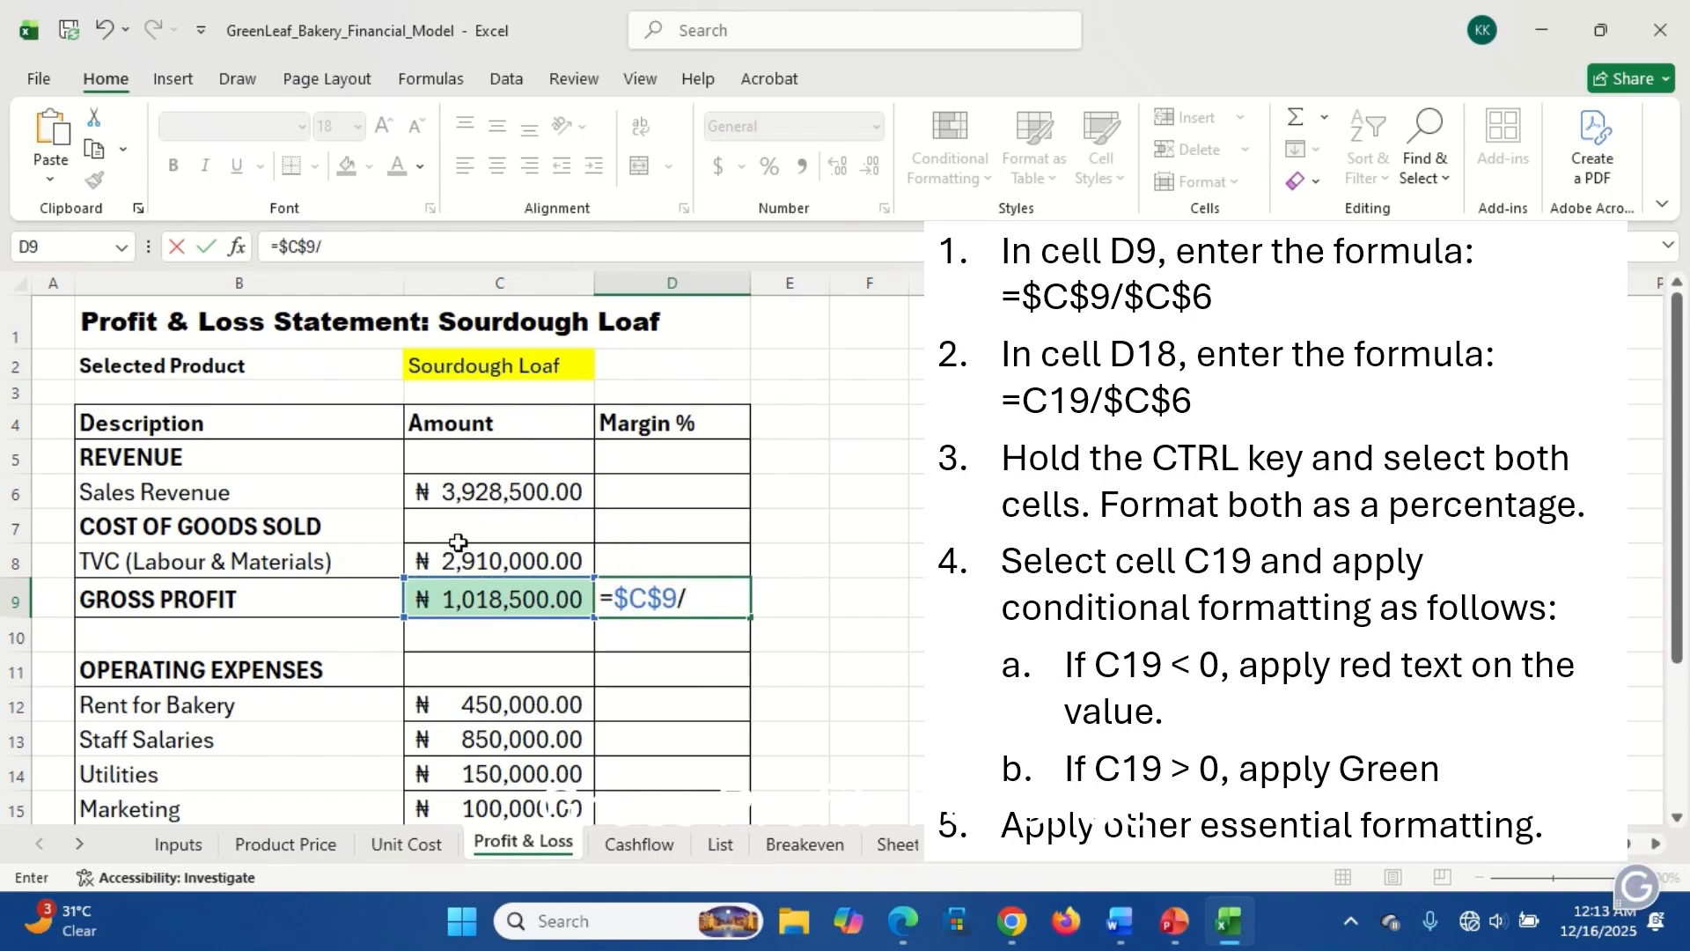
pyautogui.click(495, 490)
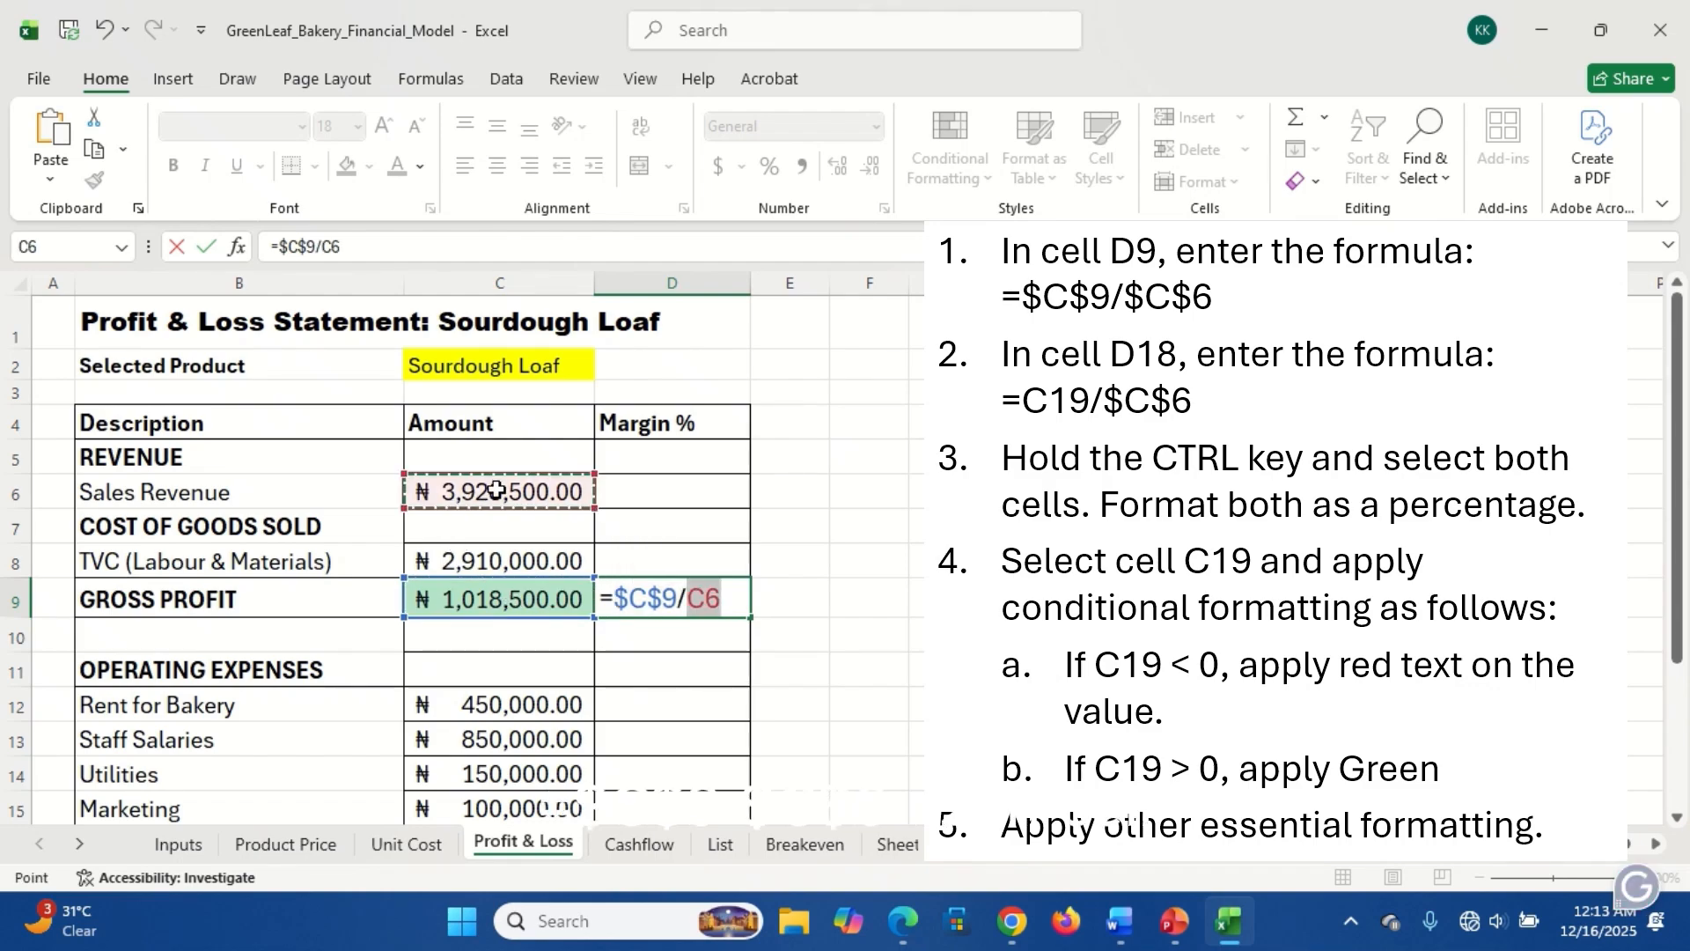
pyautogui.press('F4')
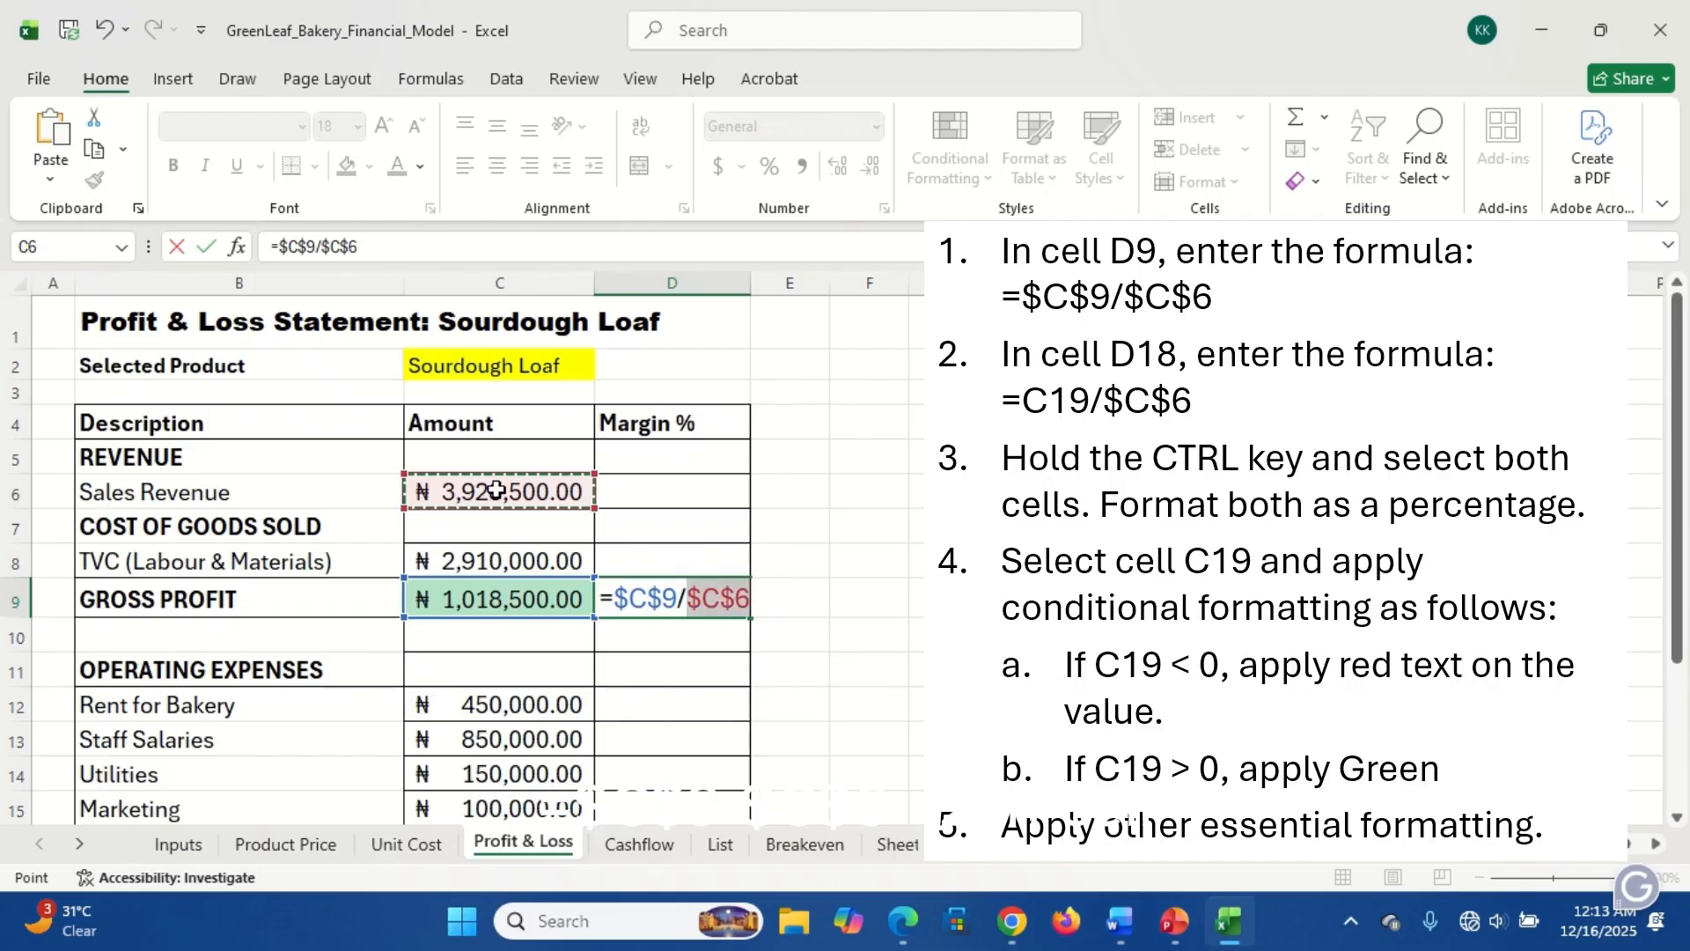
pyautogui.press('Return')
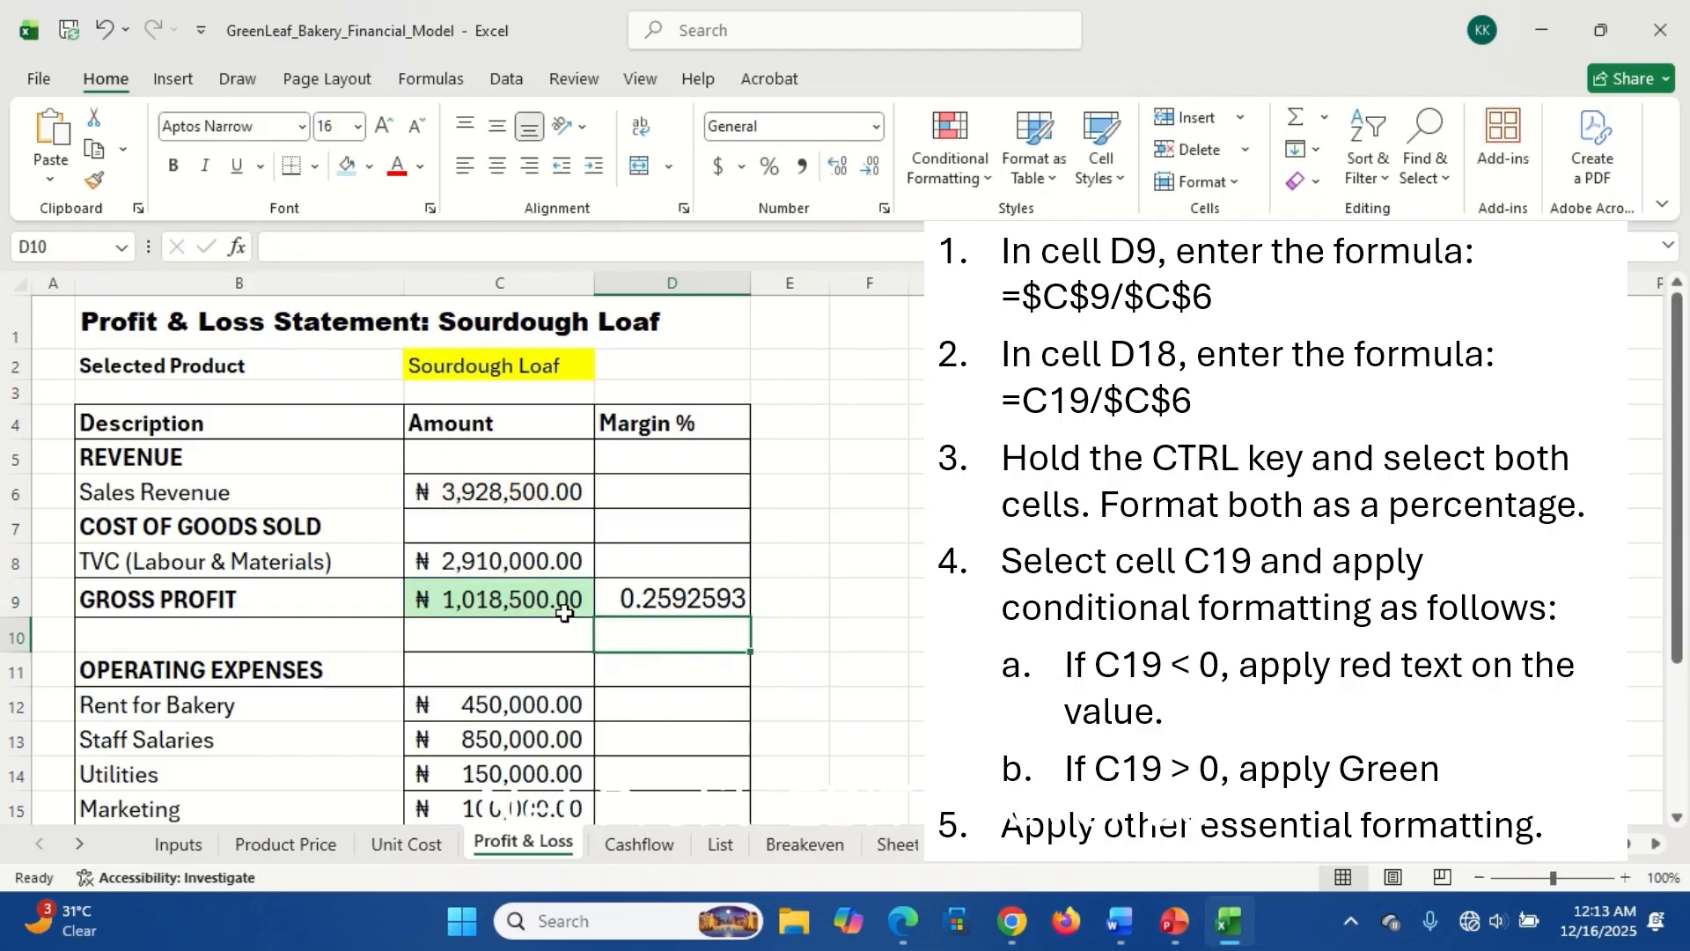
# - Enter =$C$19/$C$6 in the Net Profit margin cell D19, using absolute references to net profit and sales revenue
pyautogui.click(1678, 821)
pyautogui.click(1677, 821)
pyautogui.click(1678, 821)
pyautogui.click(1677, 821)
pyautogui.click(1677, 821)
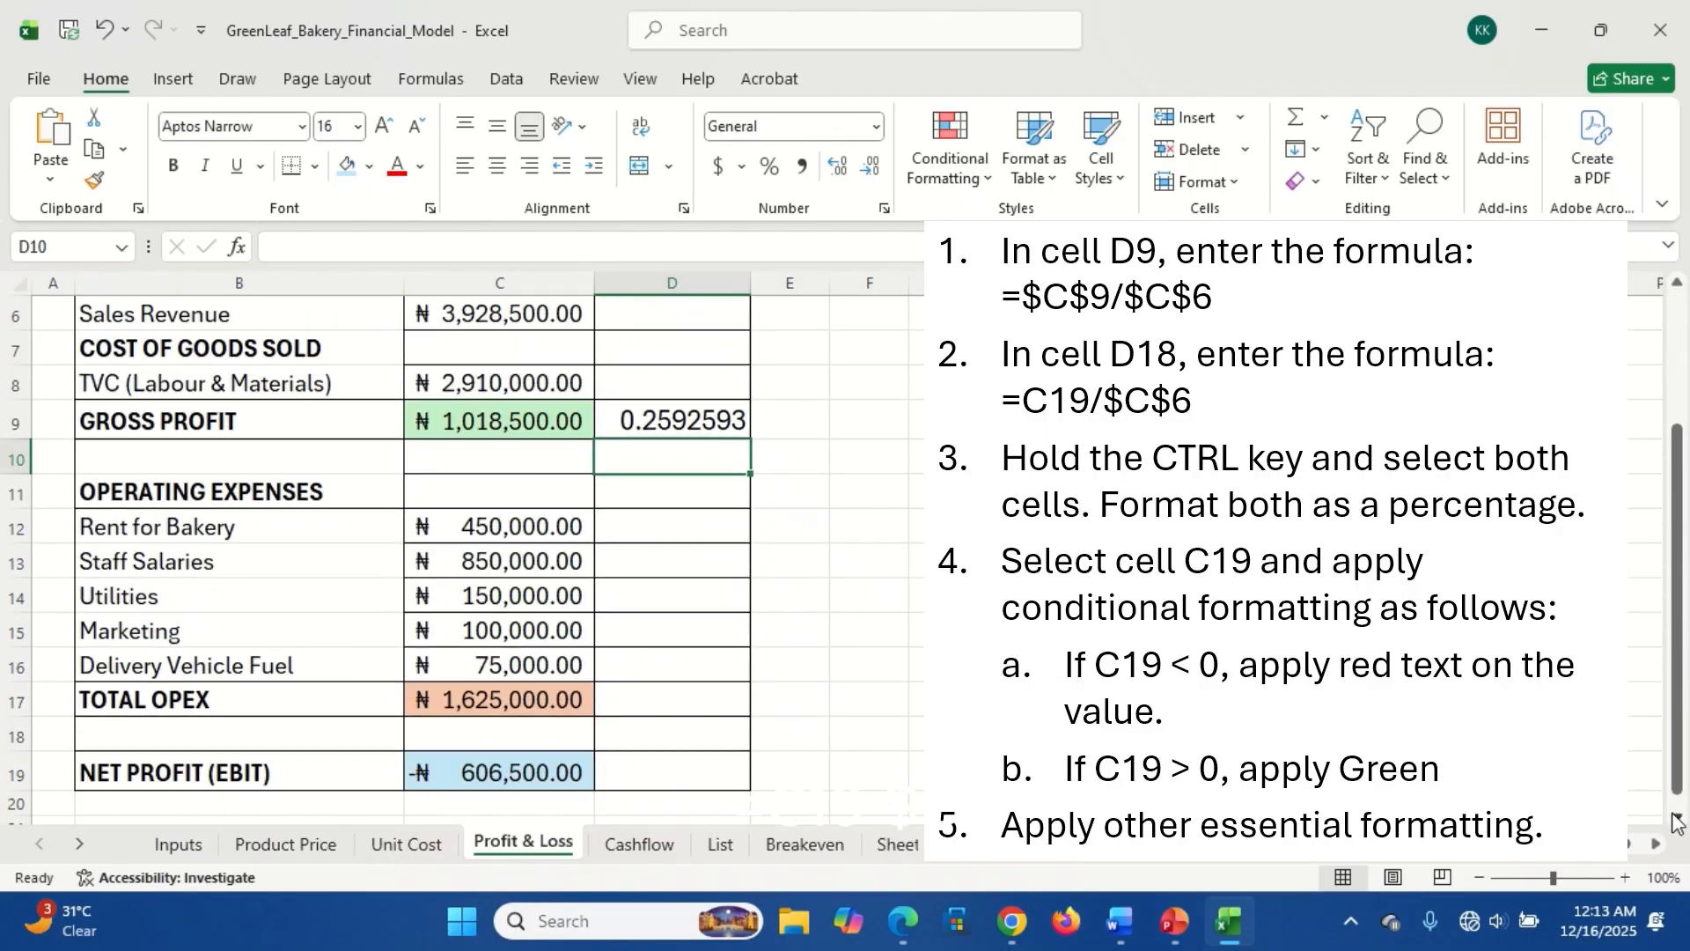
pyautogui.click(1677, 822)
pyautogui.click(661, 735)
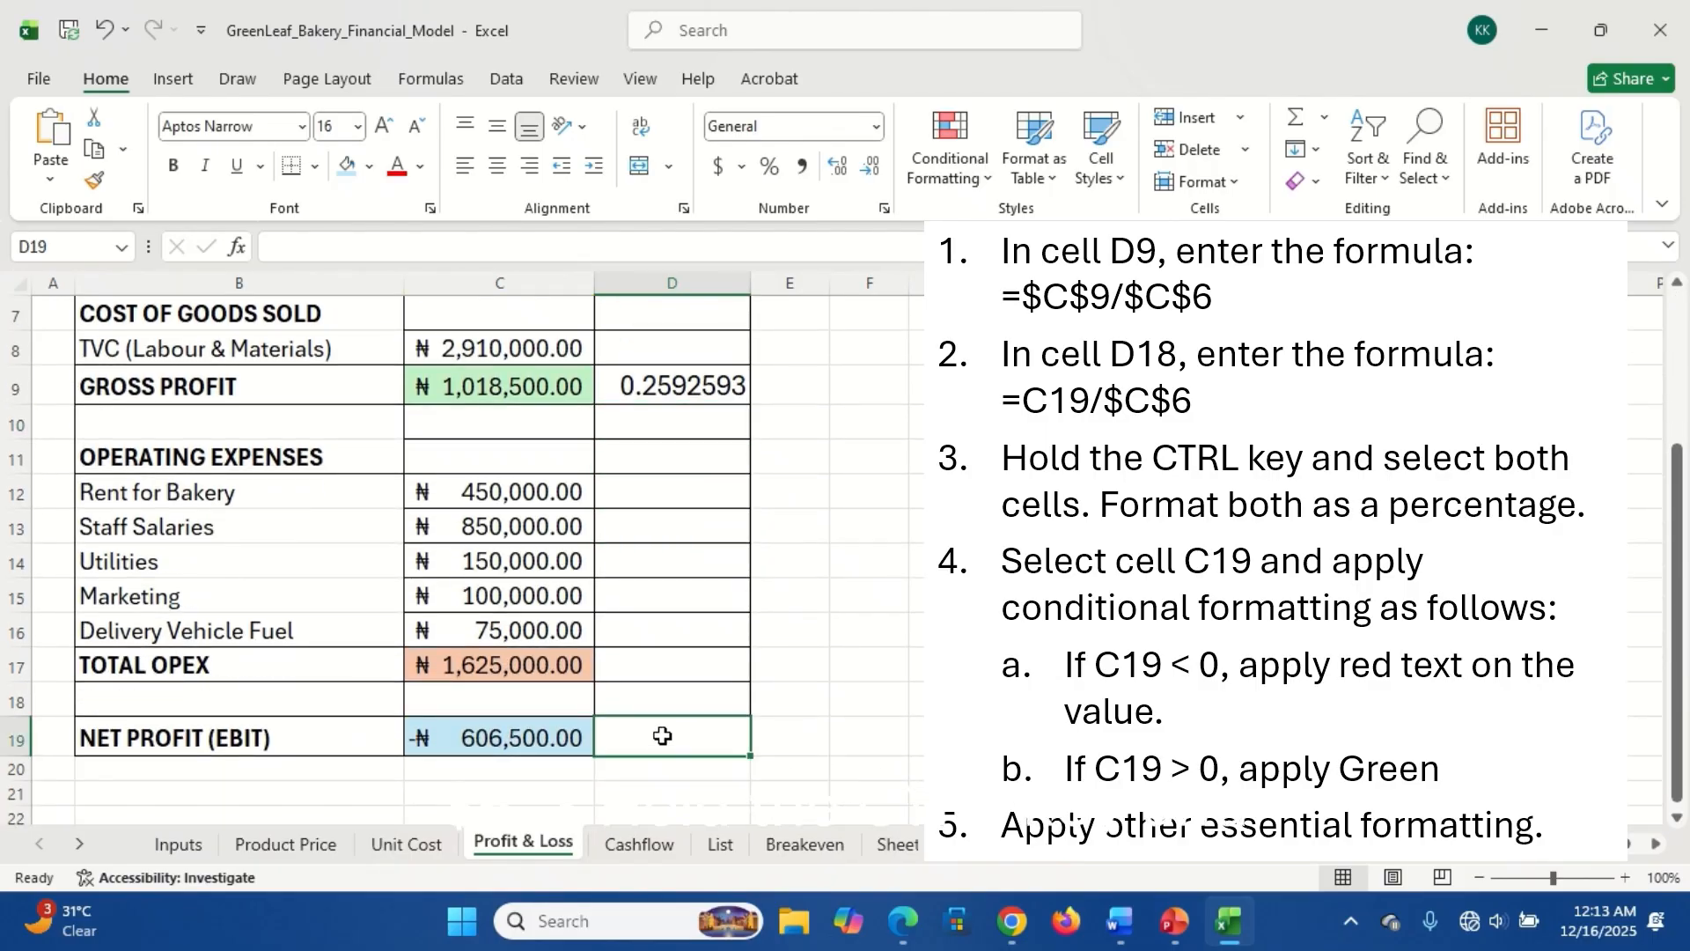
pyautogui.write('=')
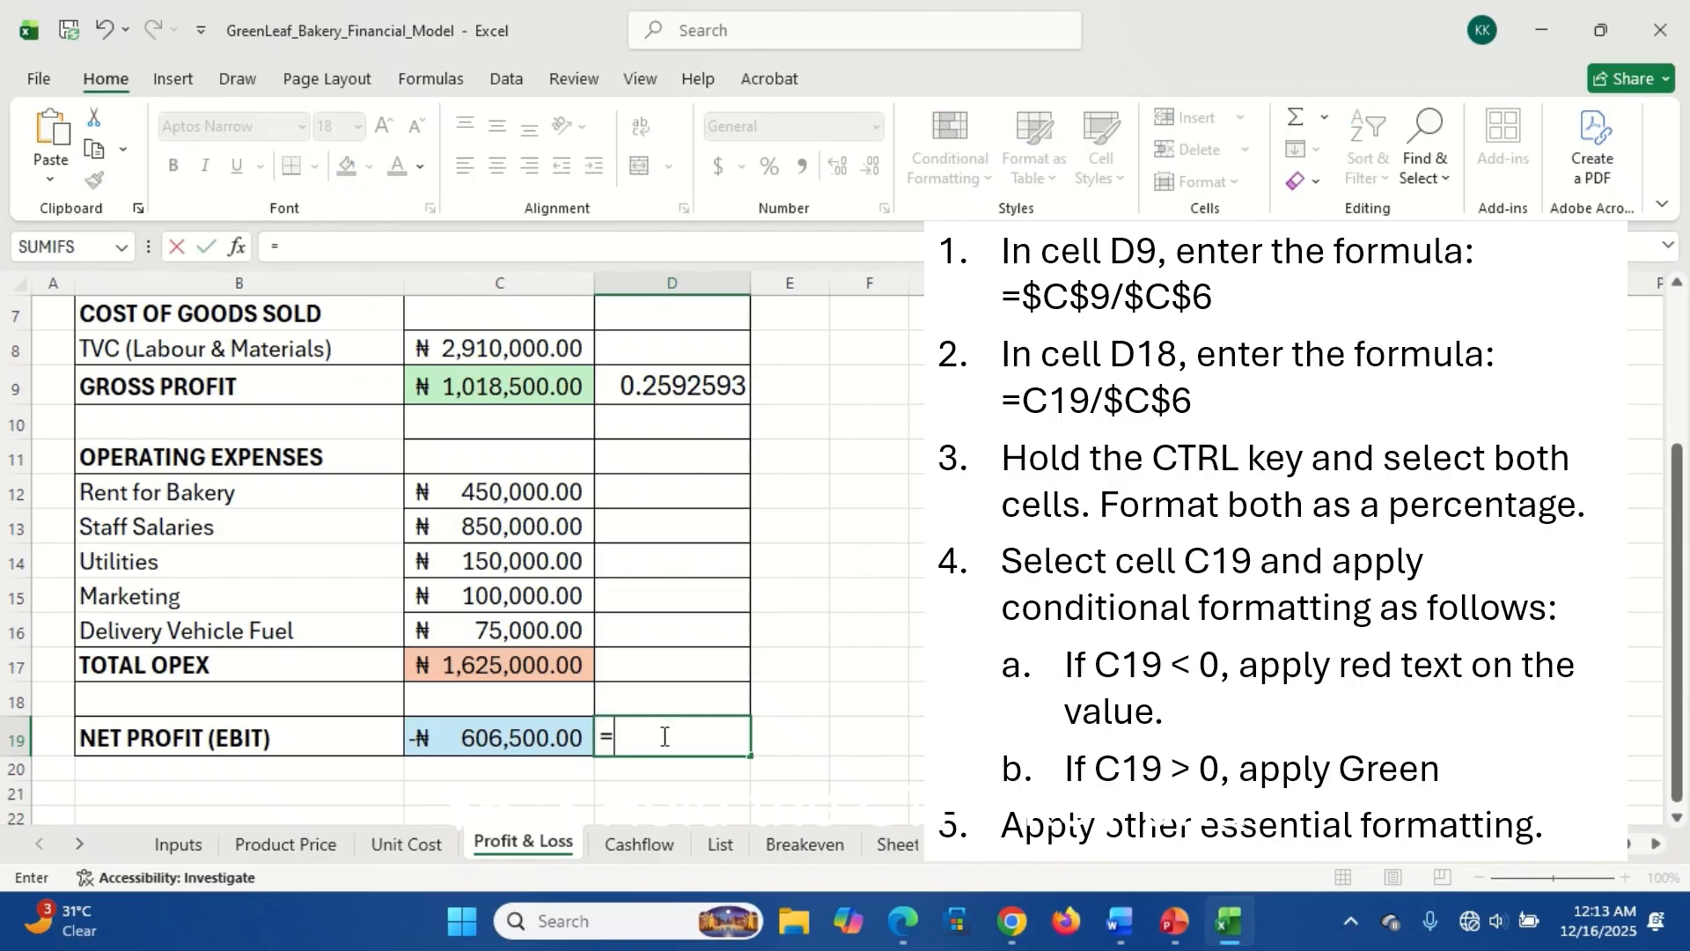
pyautogui.click(512, 741)
pyautogui.press('F4')
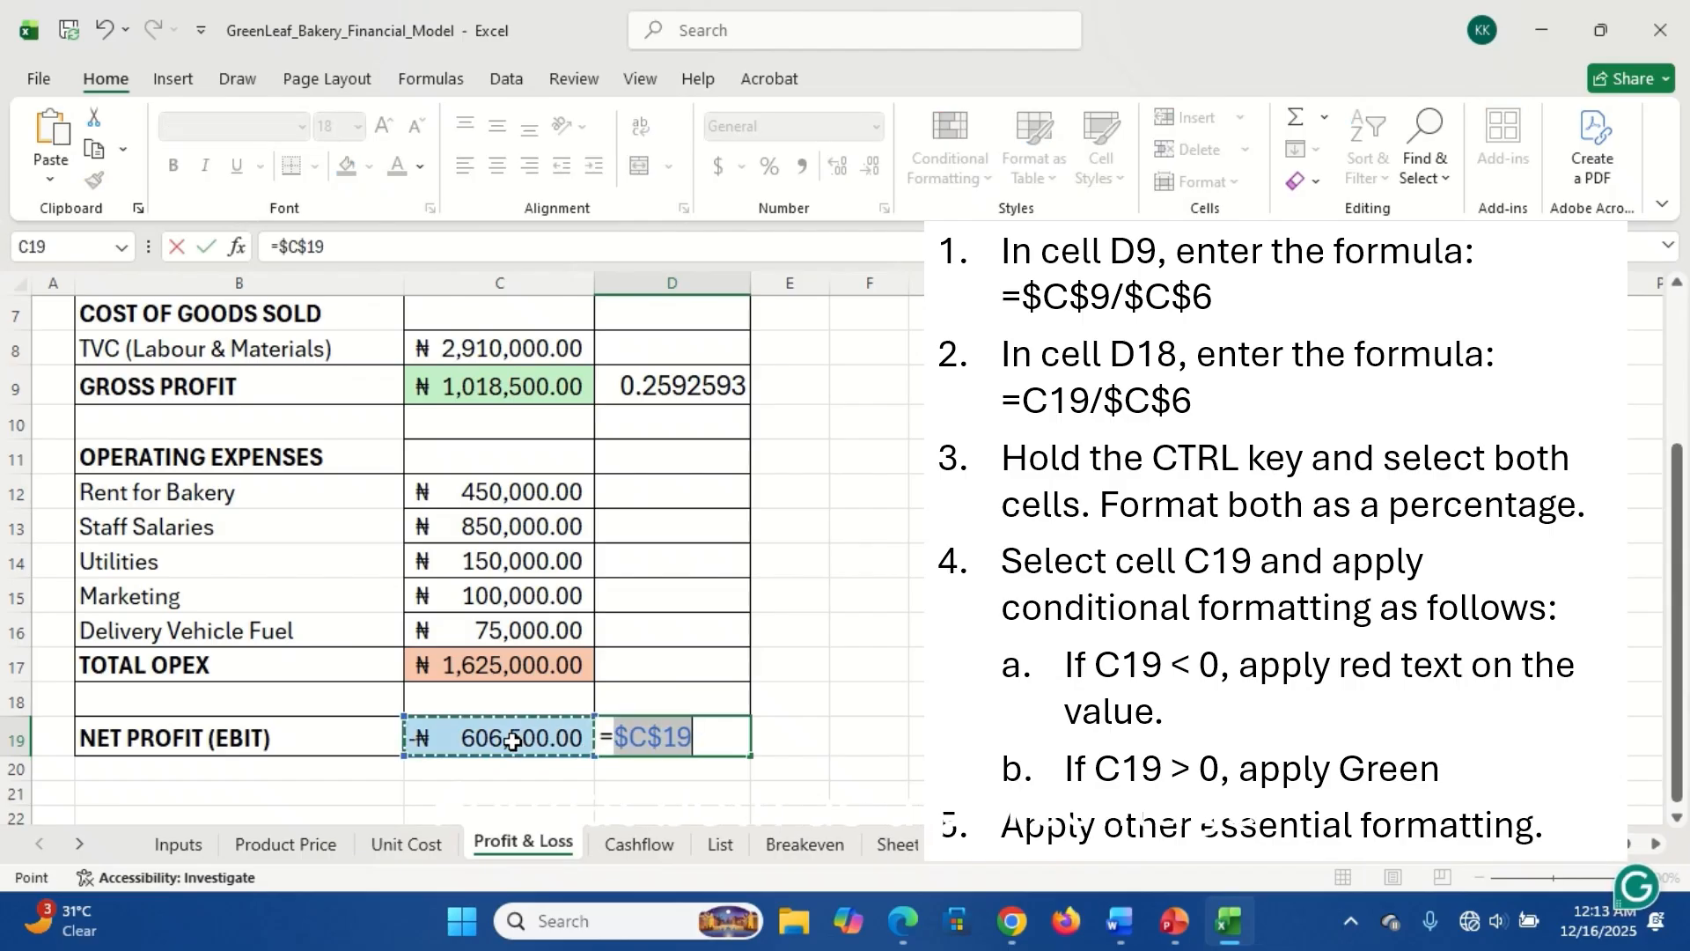
pyautogui.write('/')
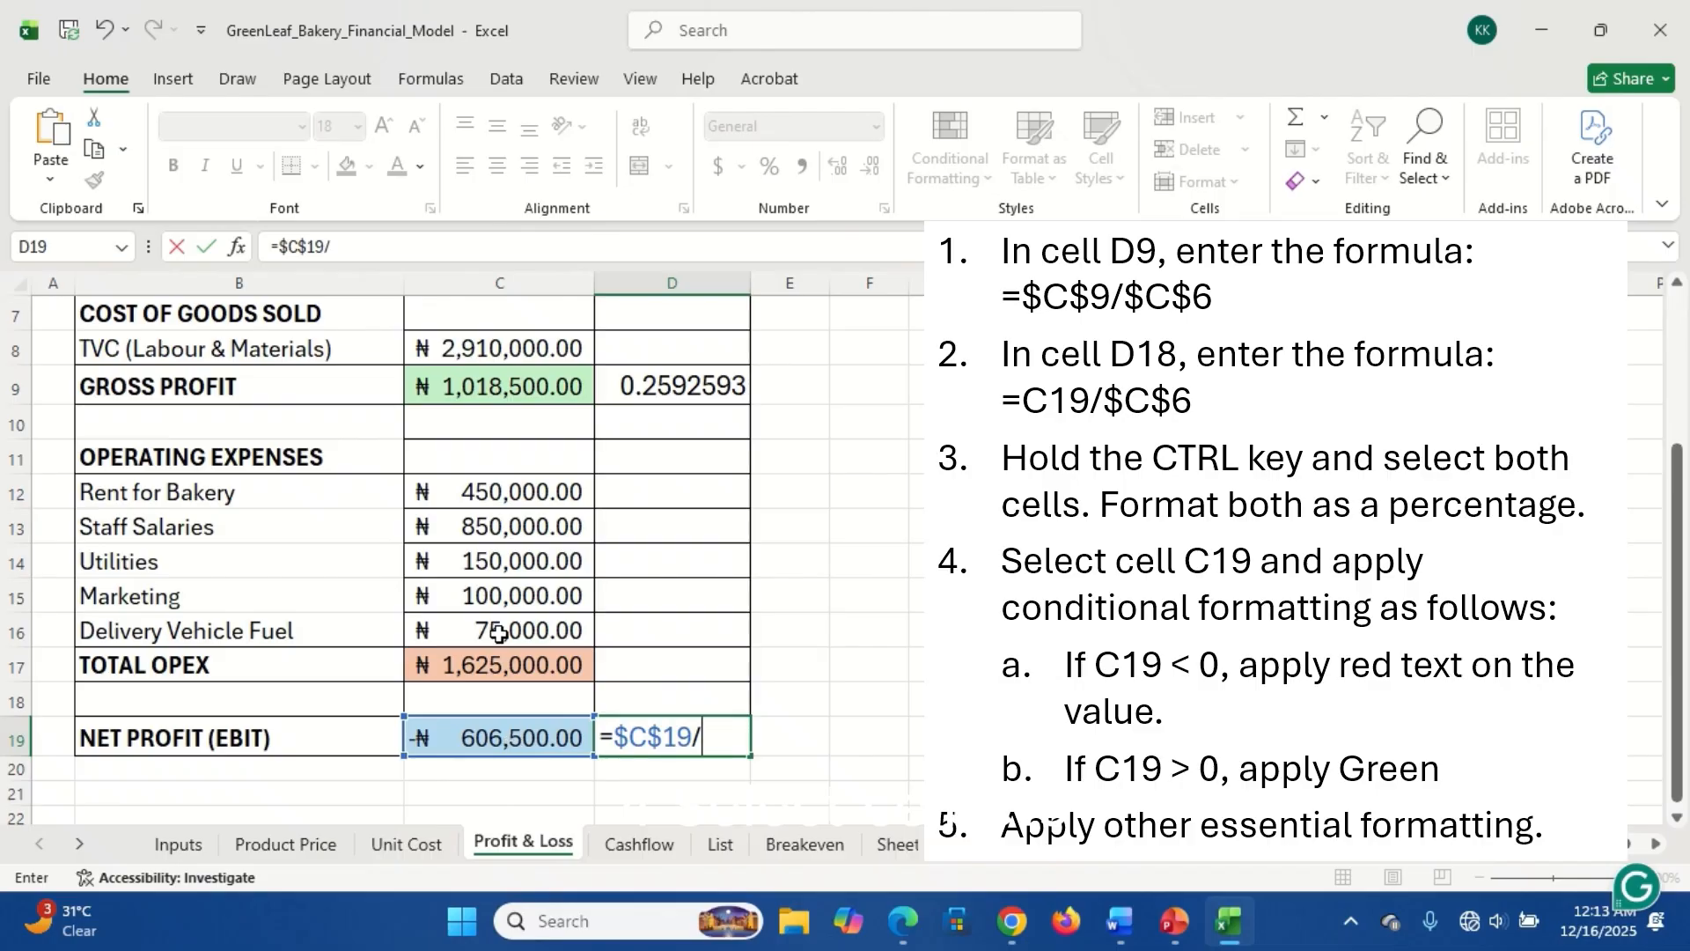
pyautogui.click(1676, 286)
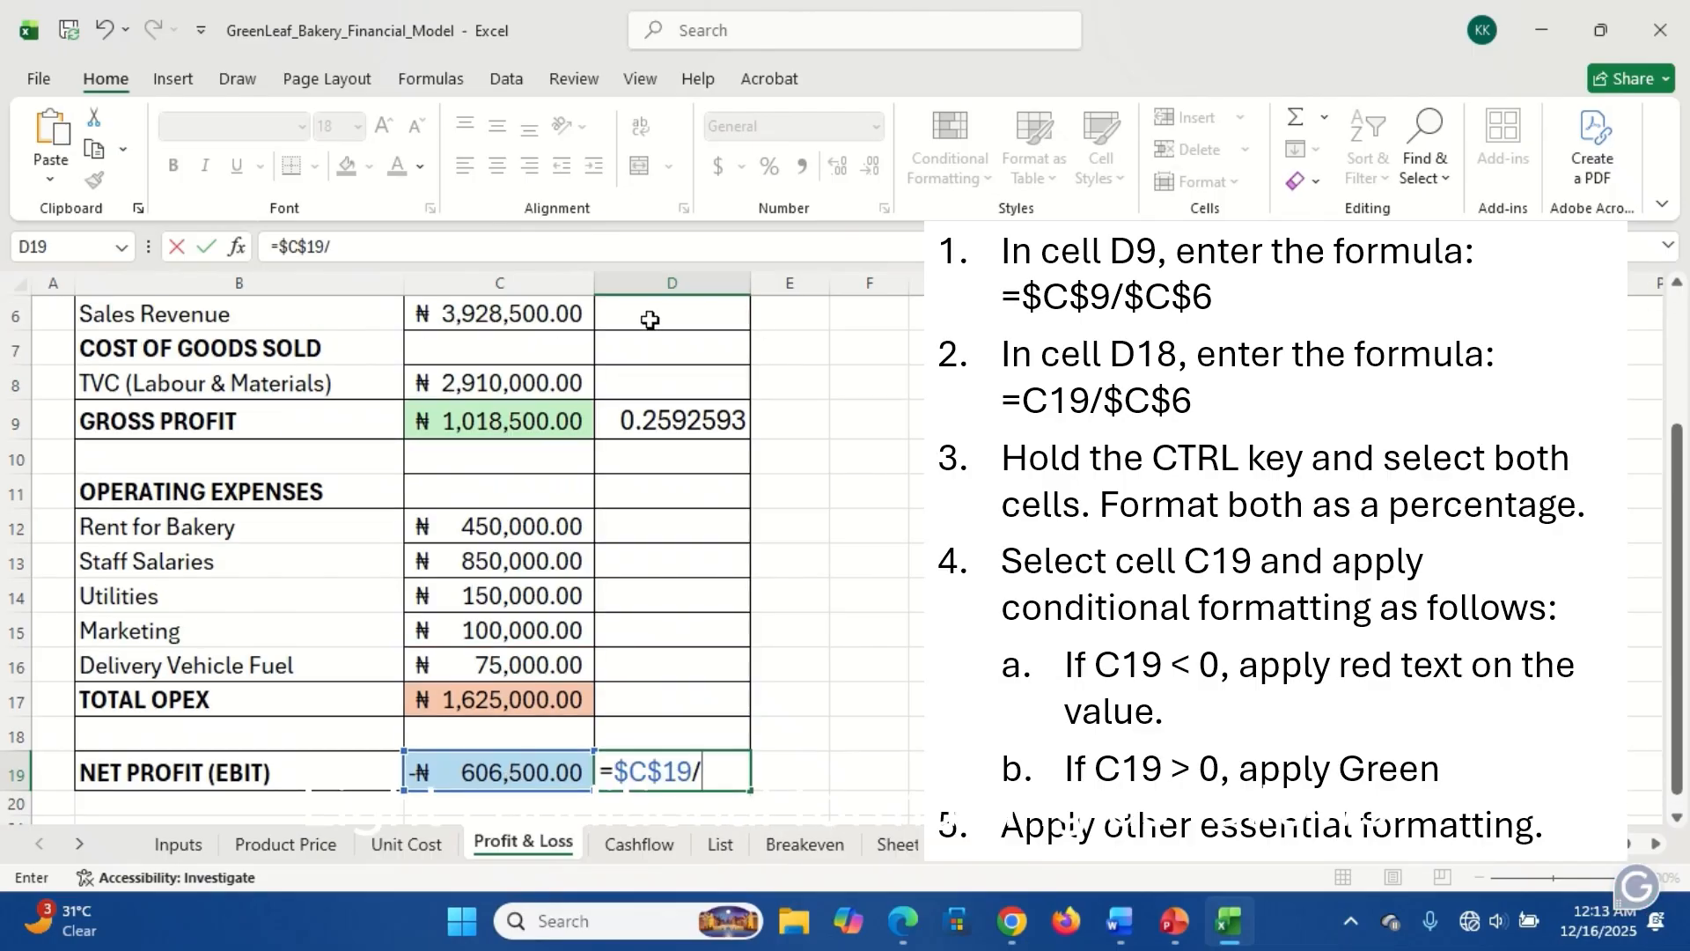
pyautogui.click(536, 313)
pyautogui.press('F4')
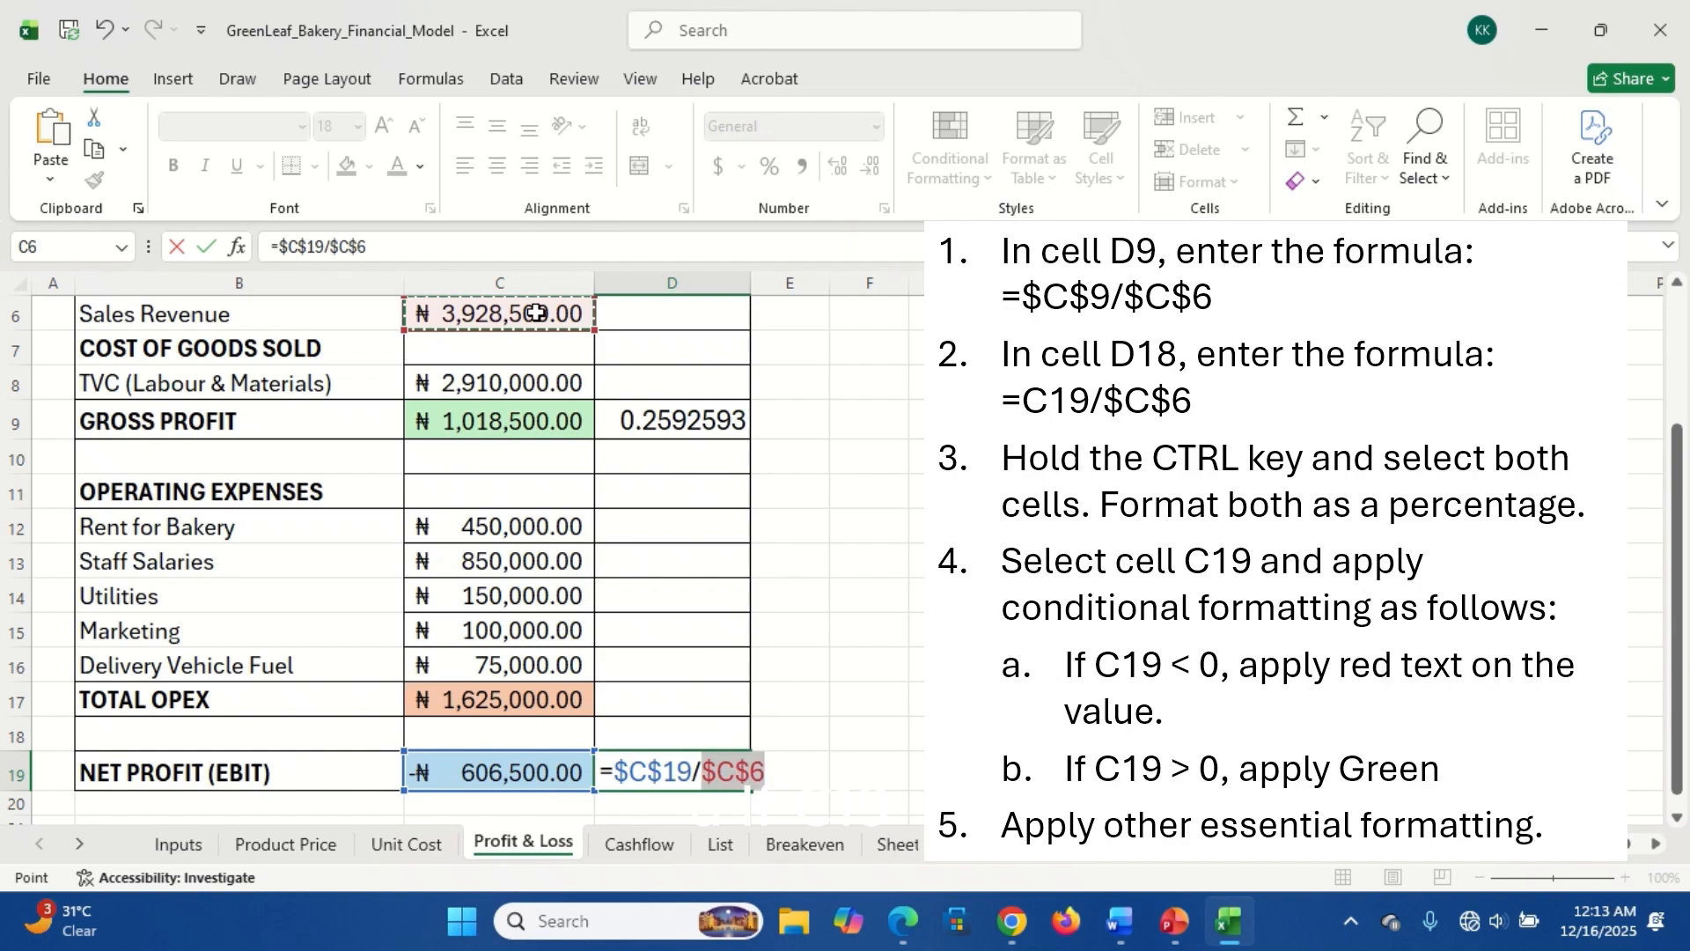
pyautogui.press('Return')
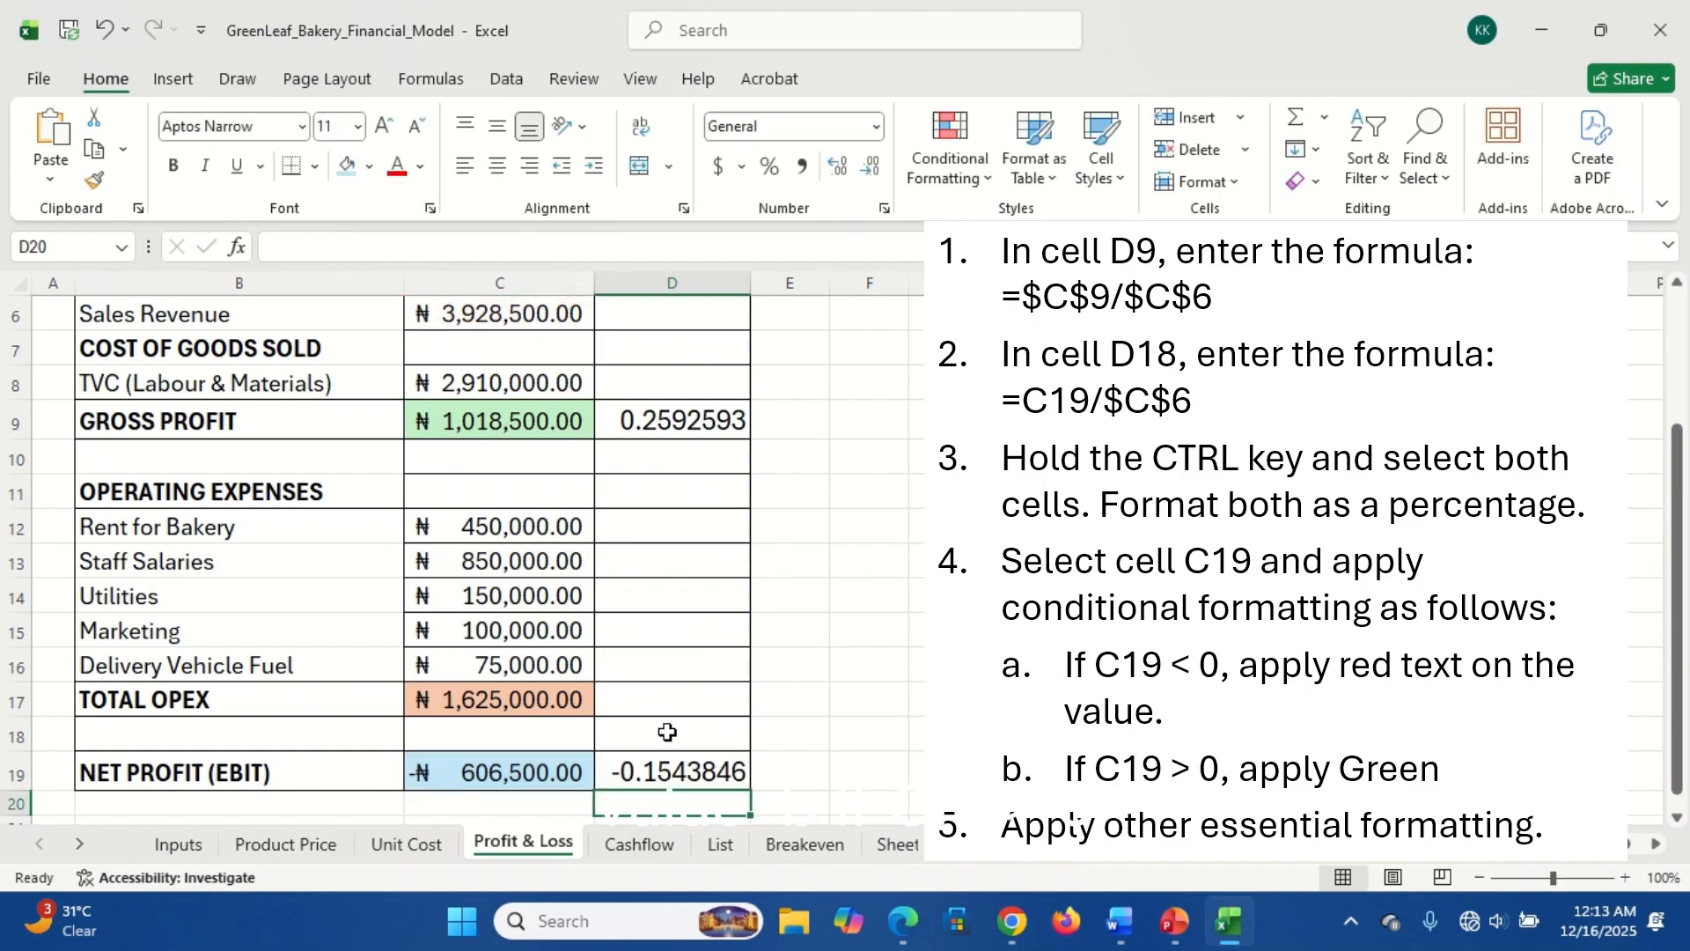
# - Format the Gross Profit and Net Profit margin cells D9 and D19 as percentages with two decimal places
pyautogui.click(662, 769)
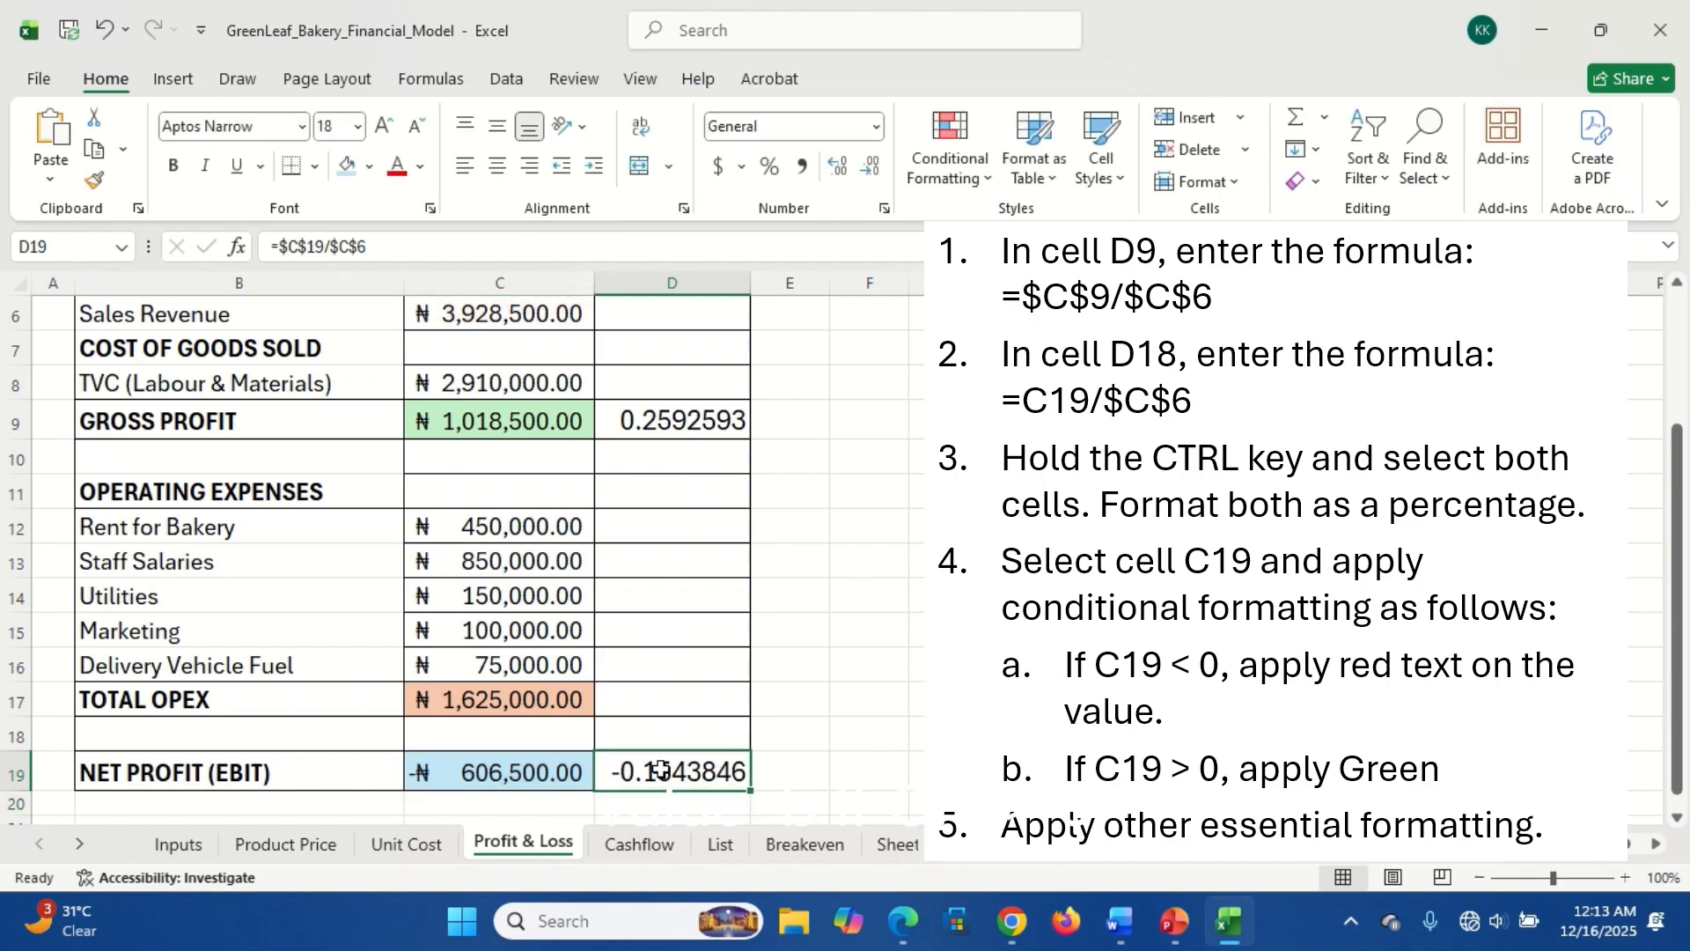
pyautogui.keyDown('ctrl'); pyautogui.click(666, 429); pyautogui.keyUp('ctrl')
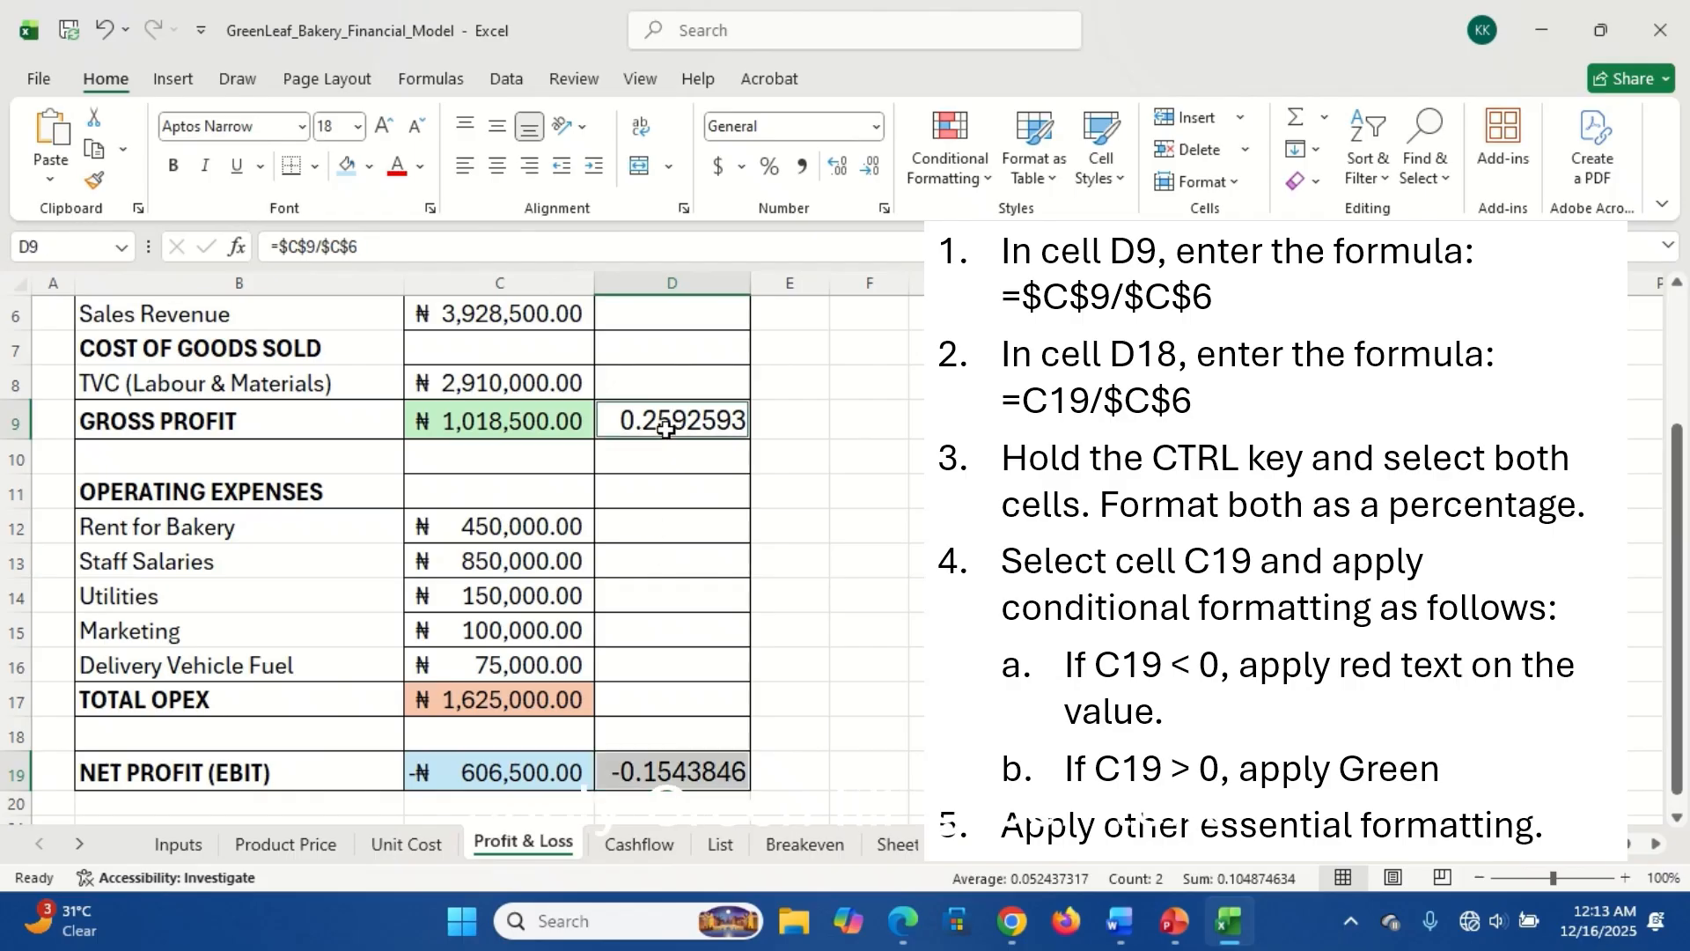
pyautogui.click(769, 172)
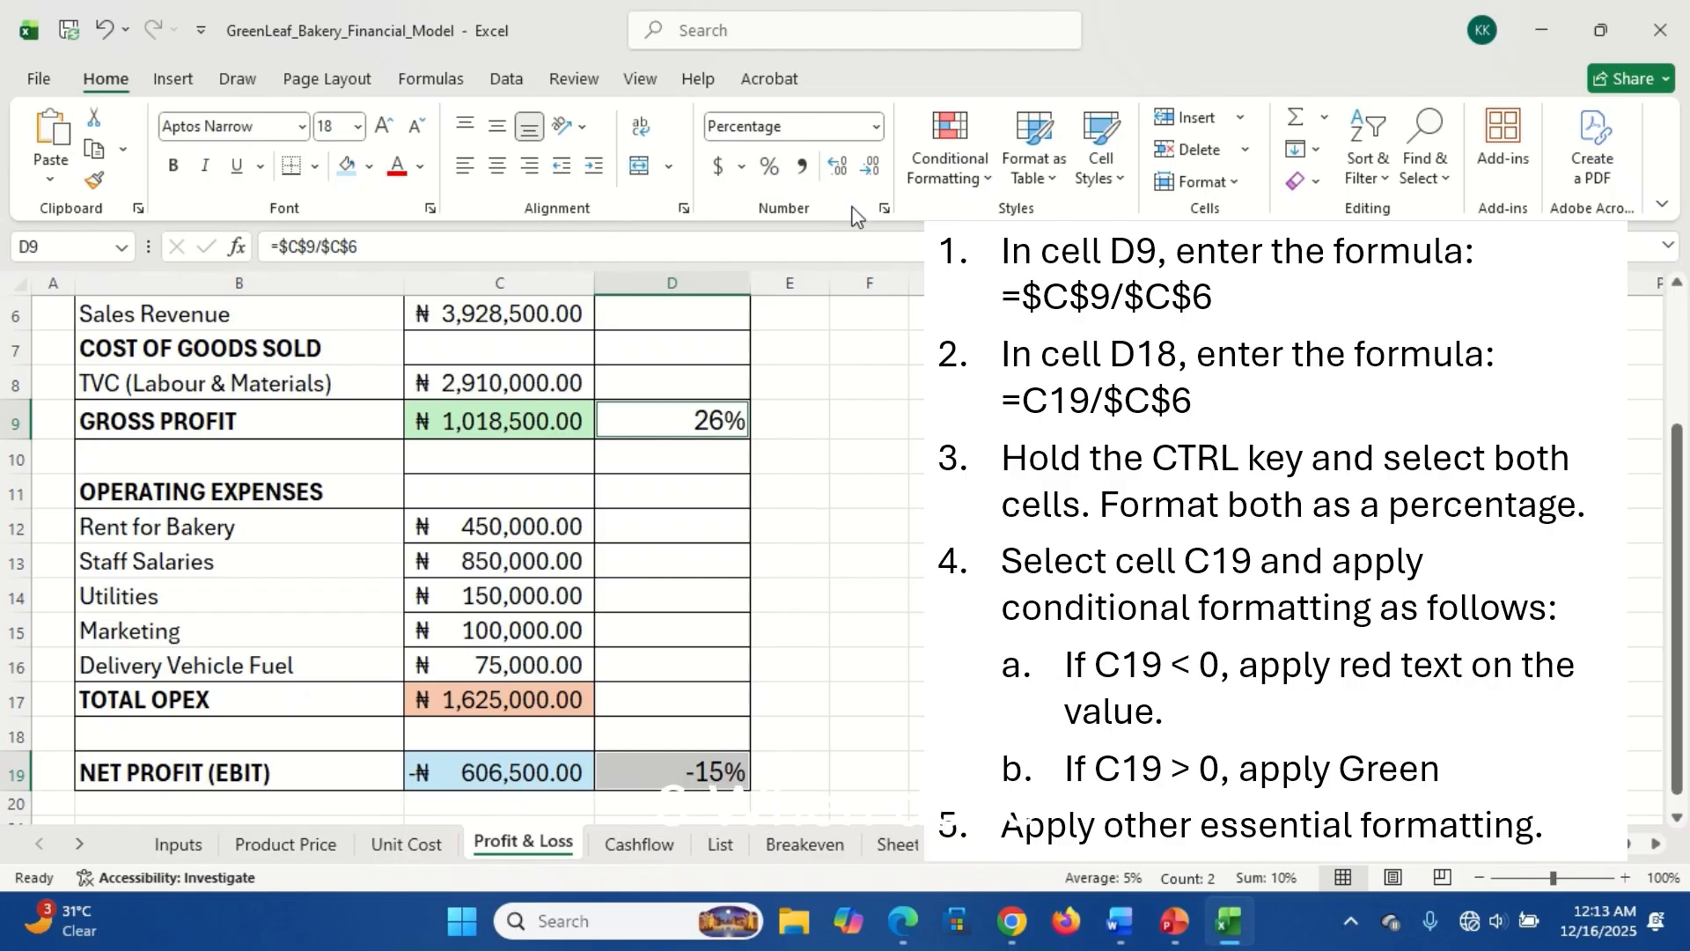
pyautogui.click(838, 167)
pyautogui.click(839, 167)
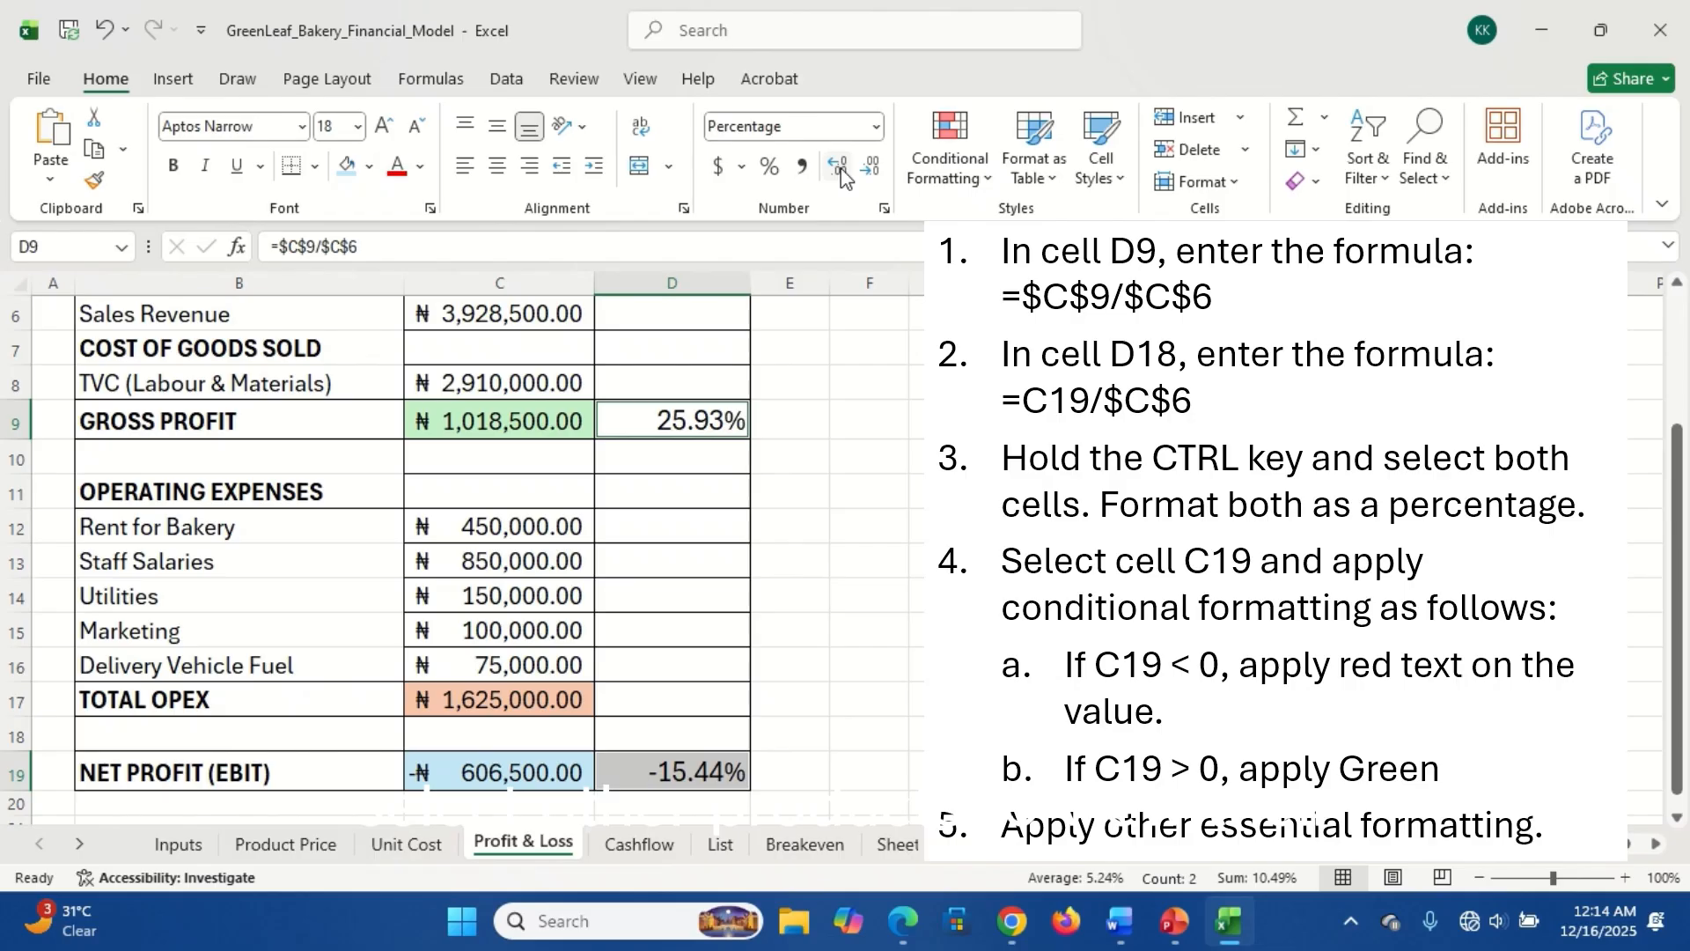
# - Add a Less Than 0 conditional formatting rule with light red fill and dark red text to the Net Profit cells C19 and D19
pyautogui.click(658, 773)
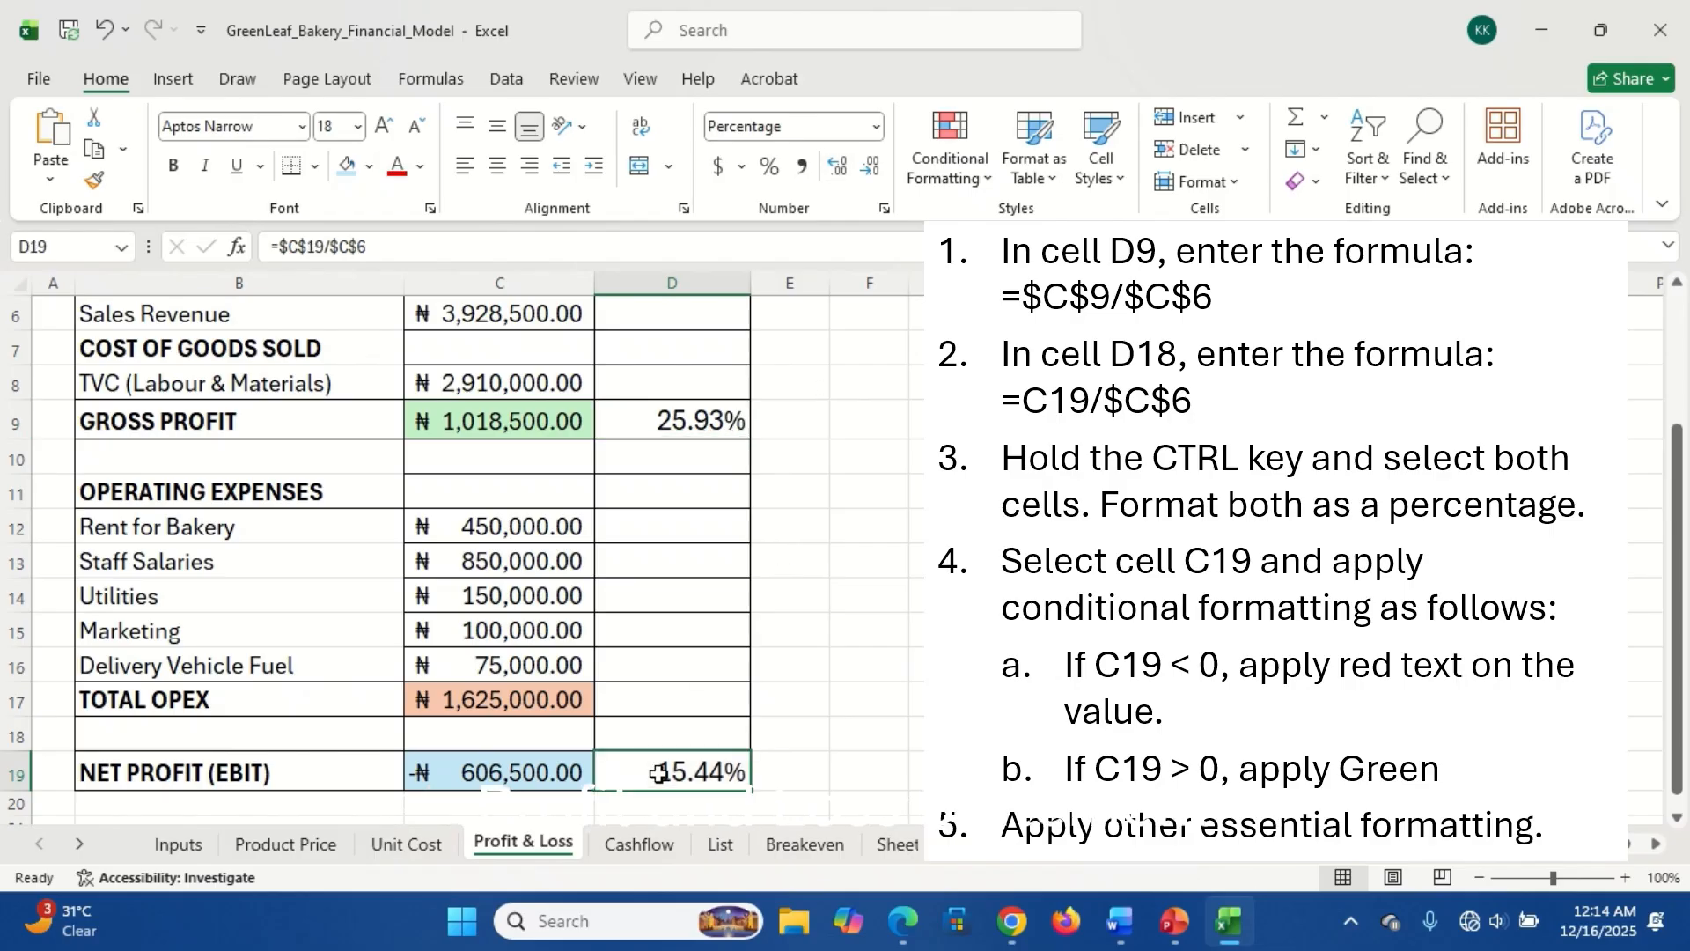
pyautogui.keyDown('ctrl'); pyautogui.click(509, 777); pyautogui.keyUp('ctrl')
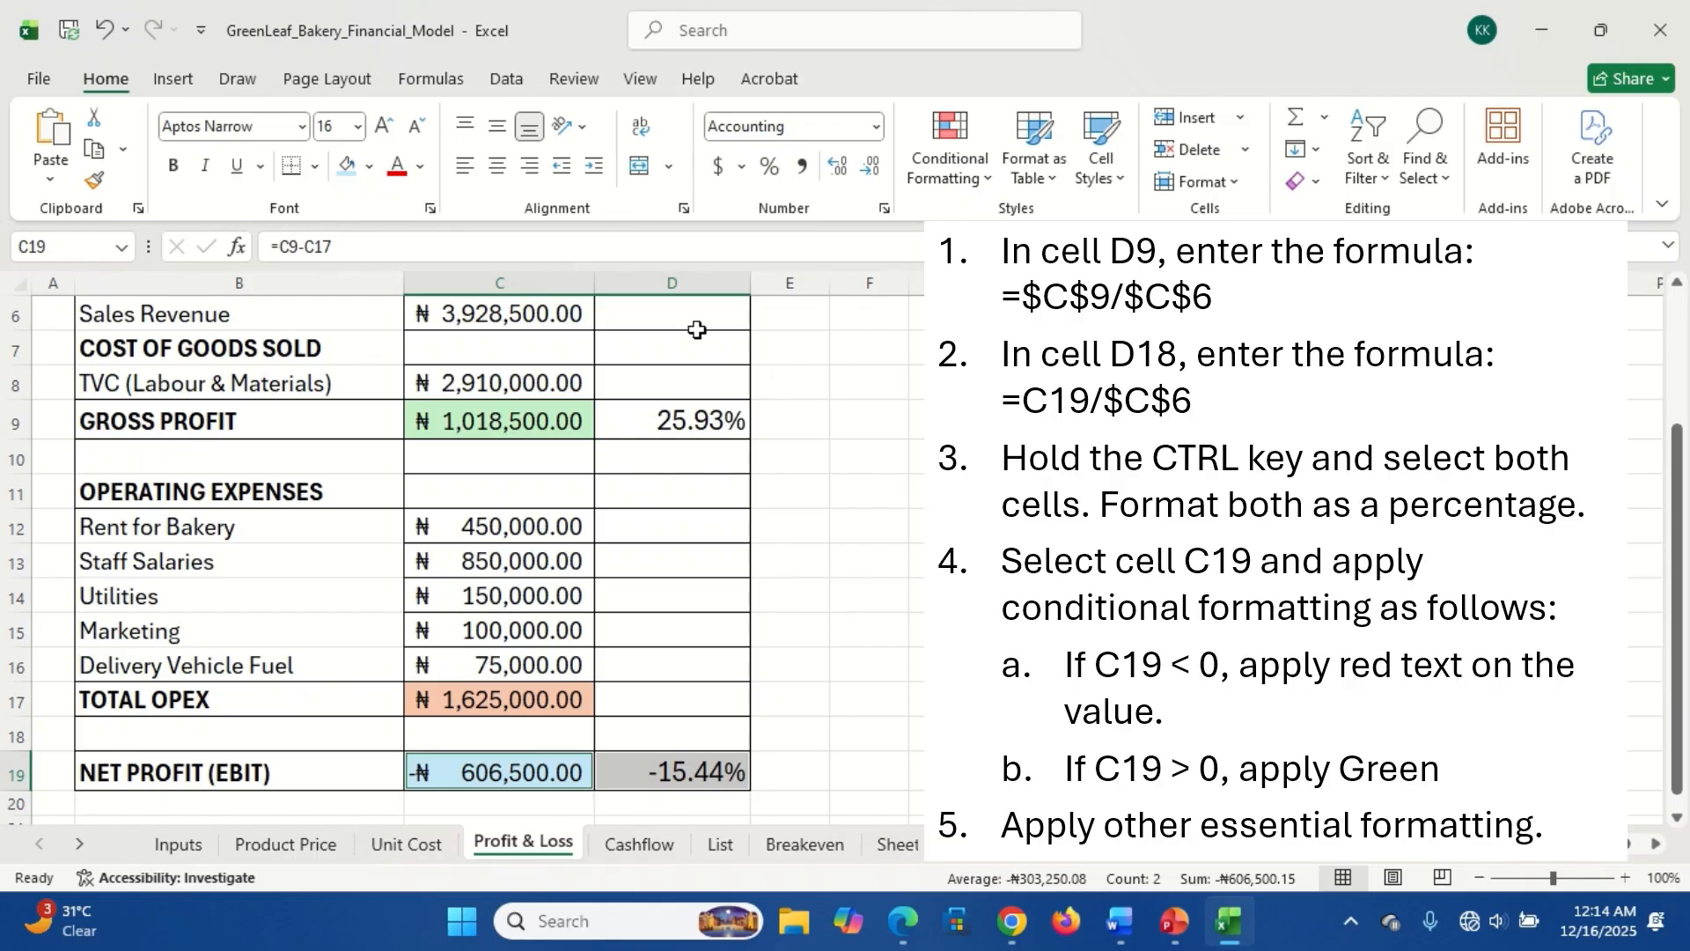
pyautogui.click(952, 171)
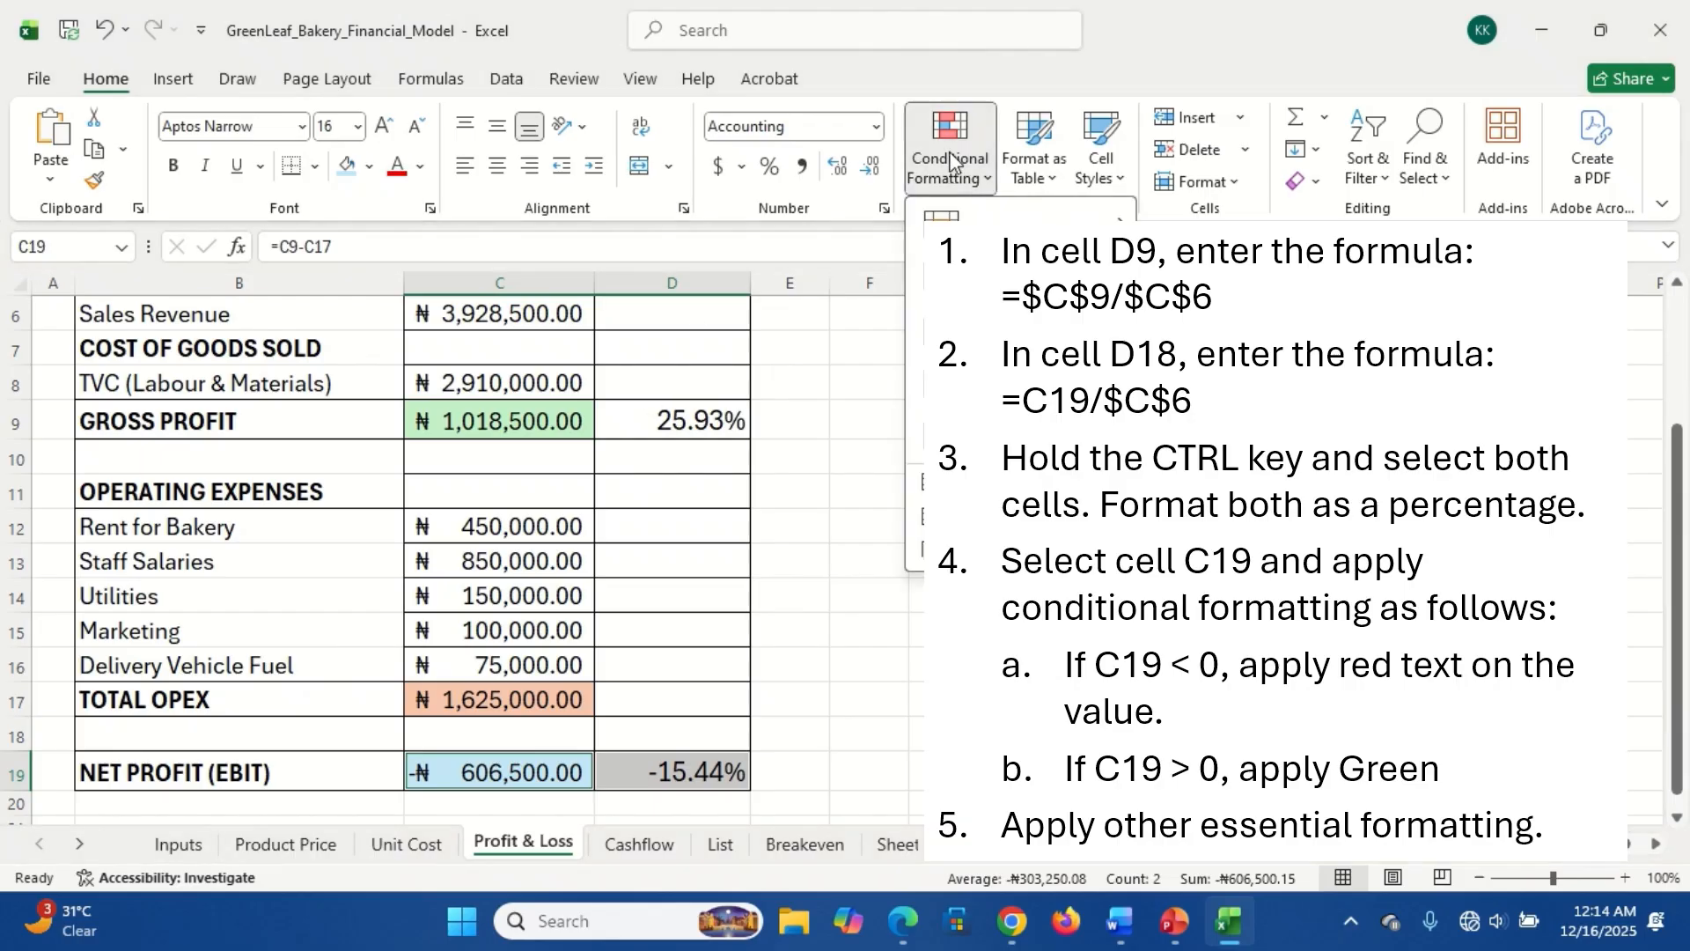
pyautogui.moveTo(1100, 216)
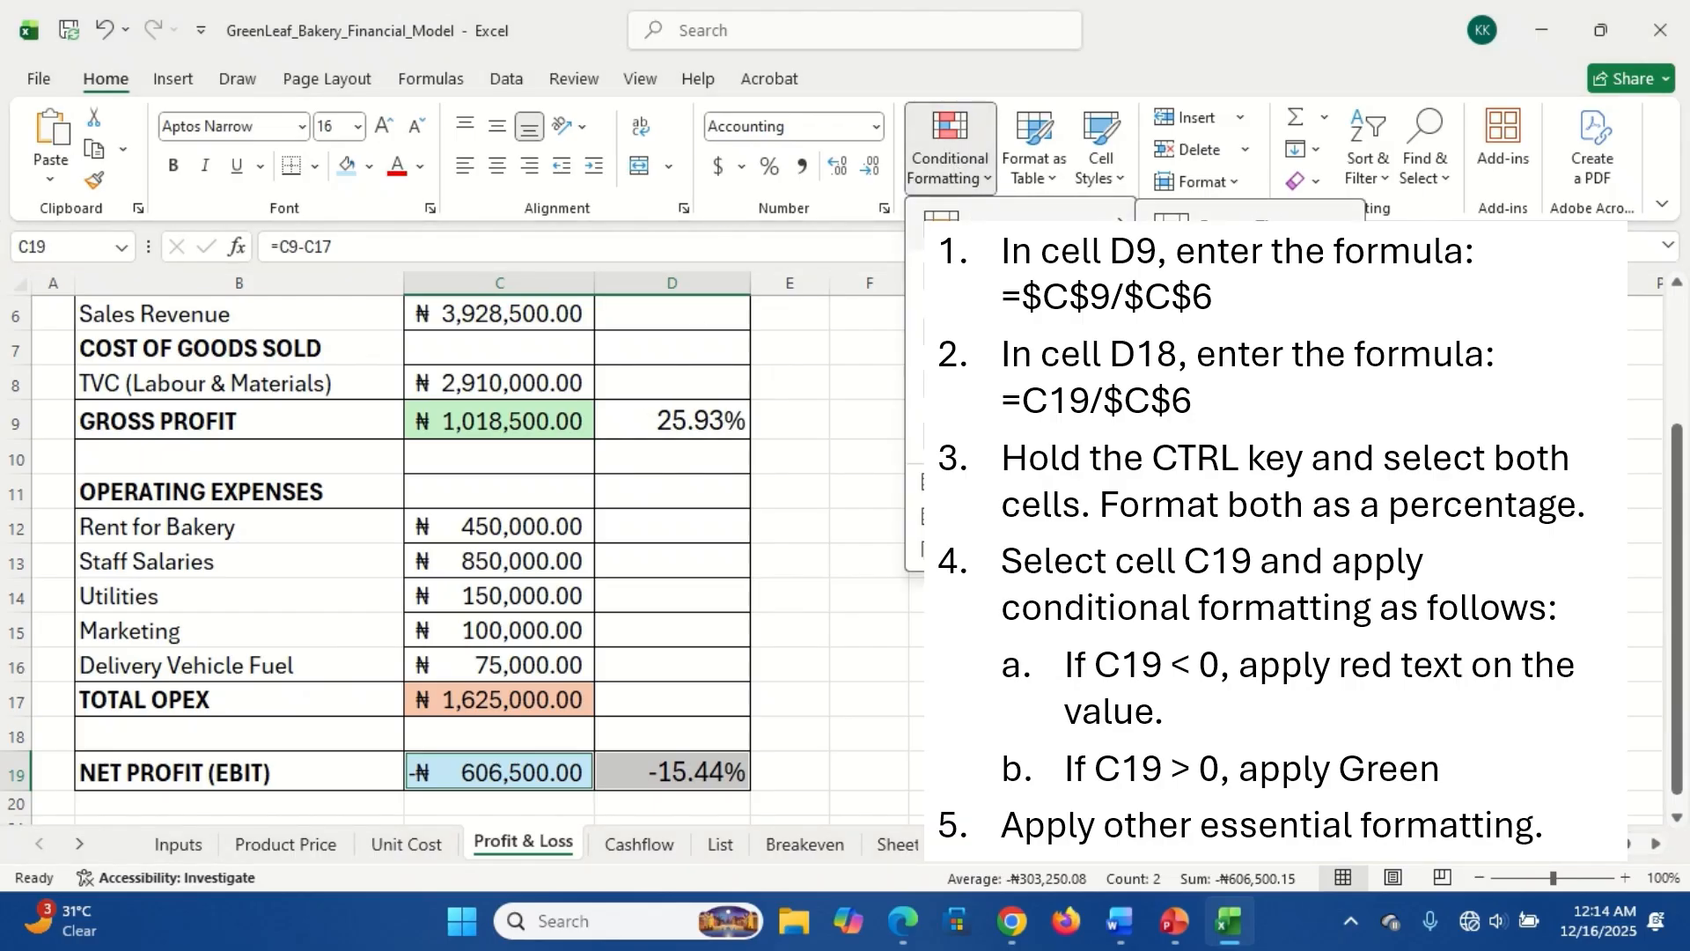
pyautogui.click(1235, 278)
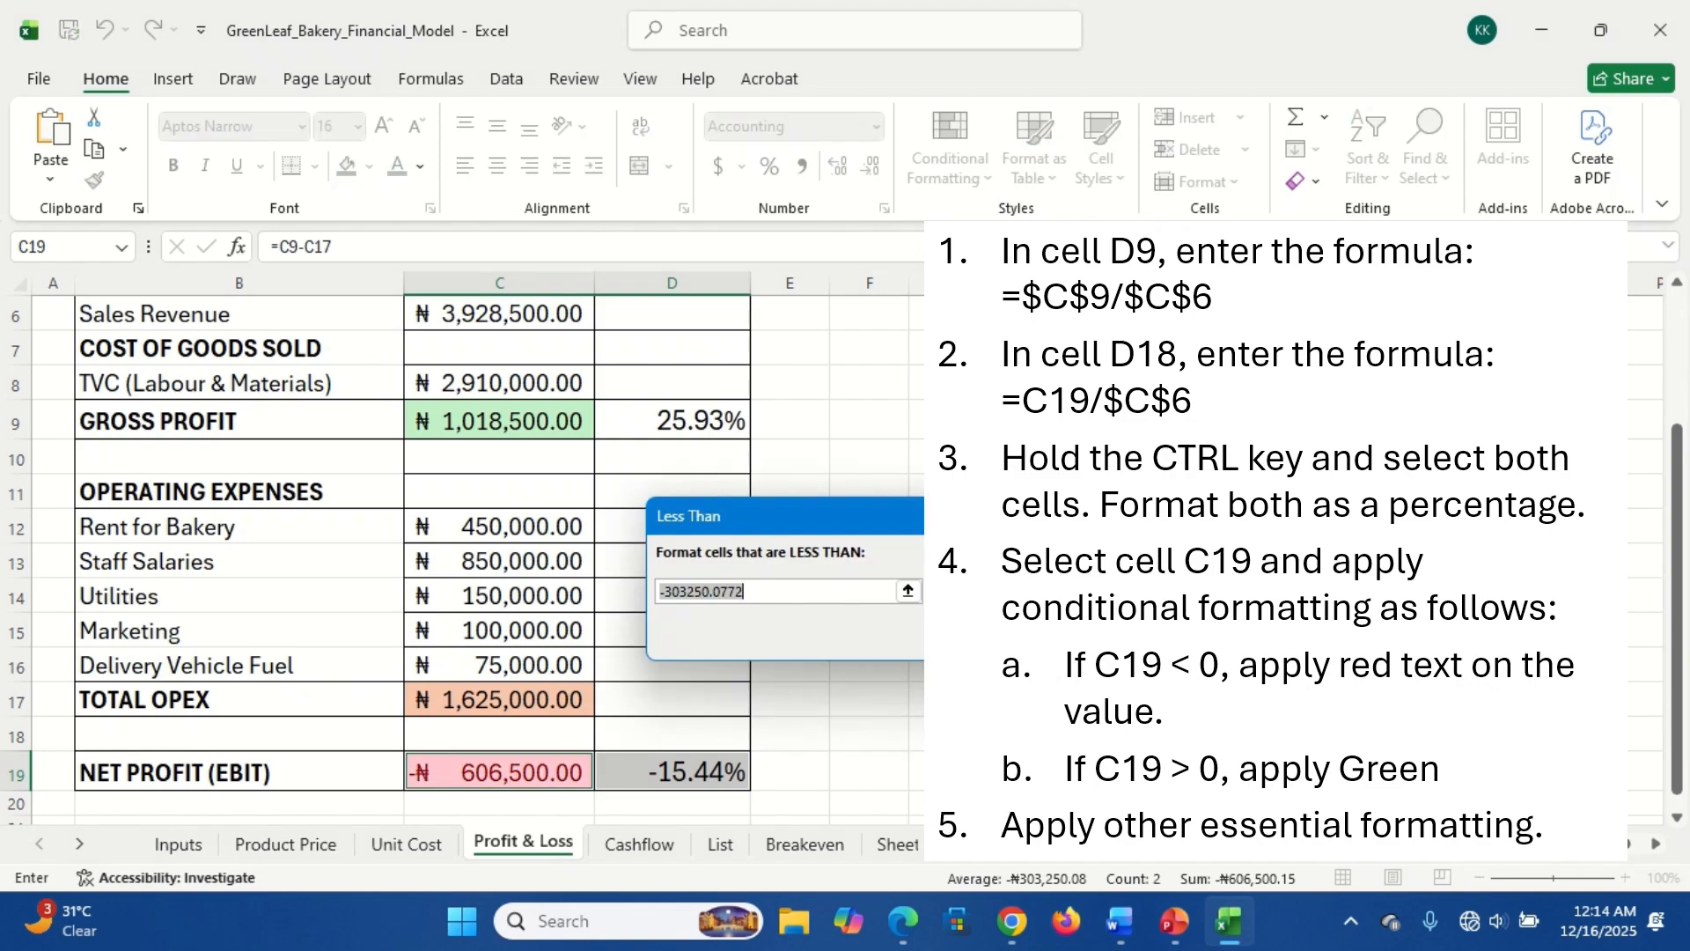
pyautogui.click(817, 591)
pyautogui.write('0')
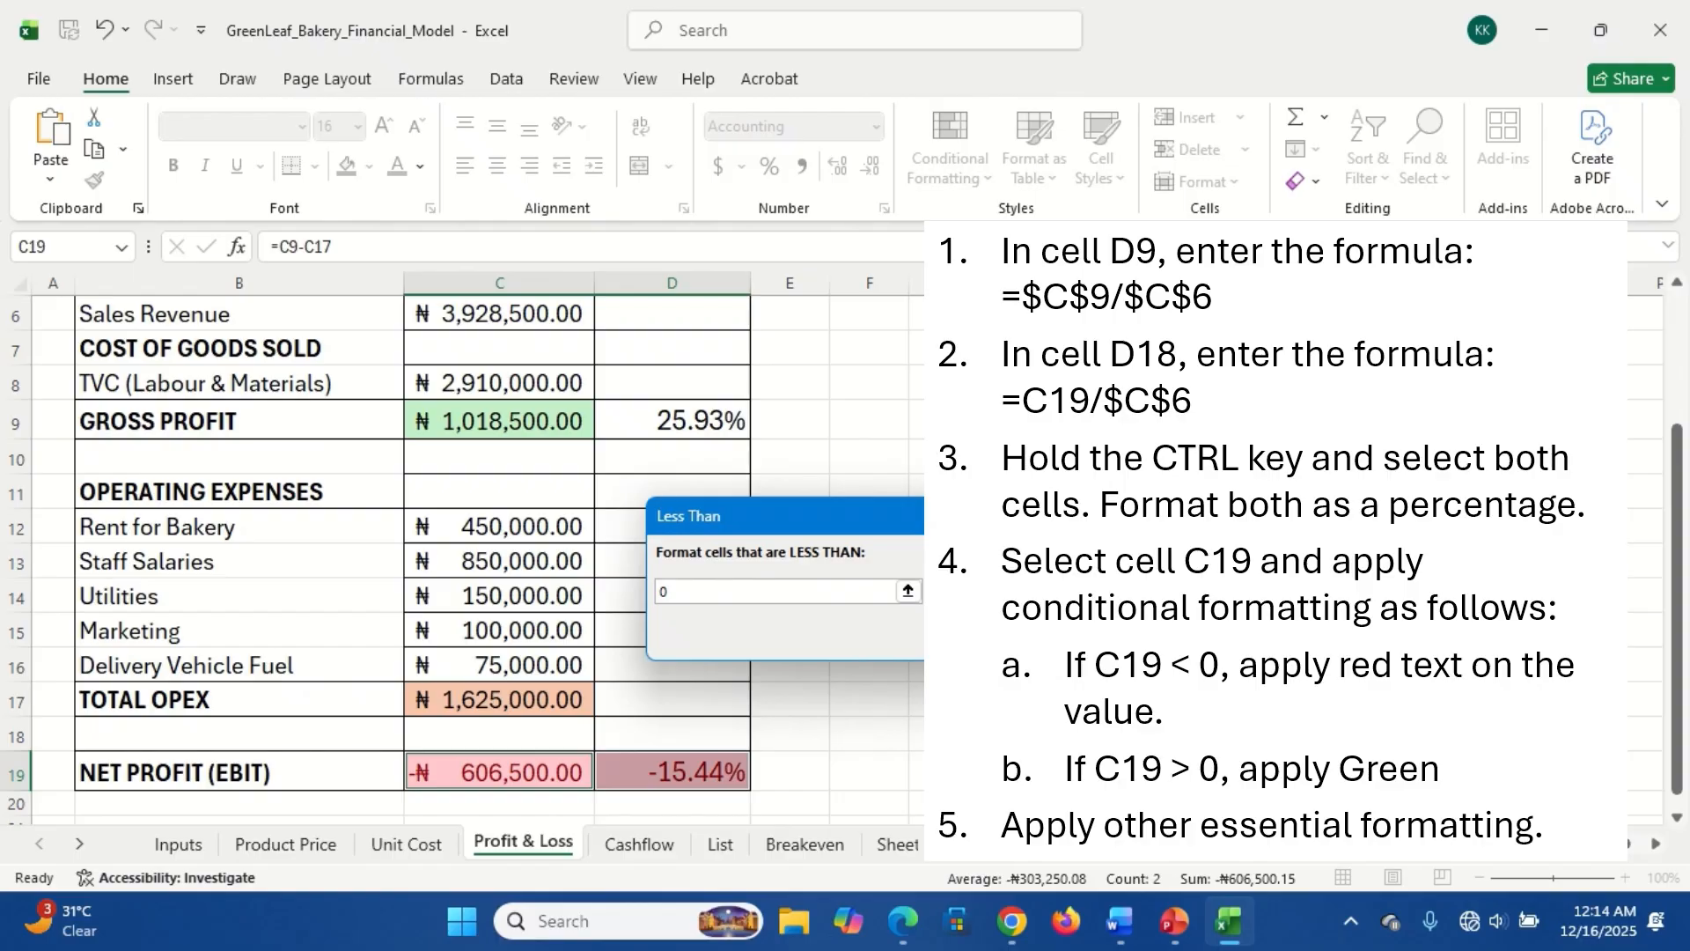
pyautogui.press('Return')
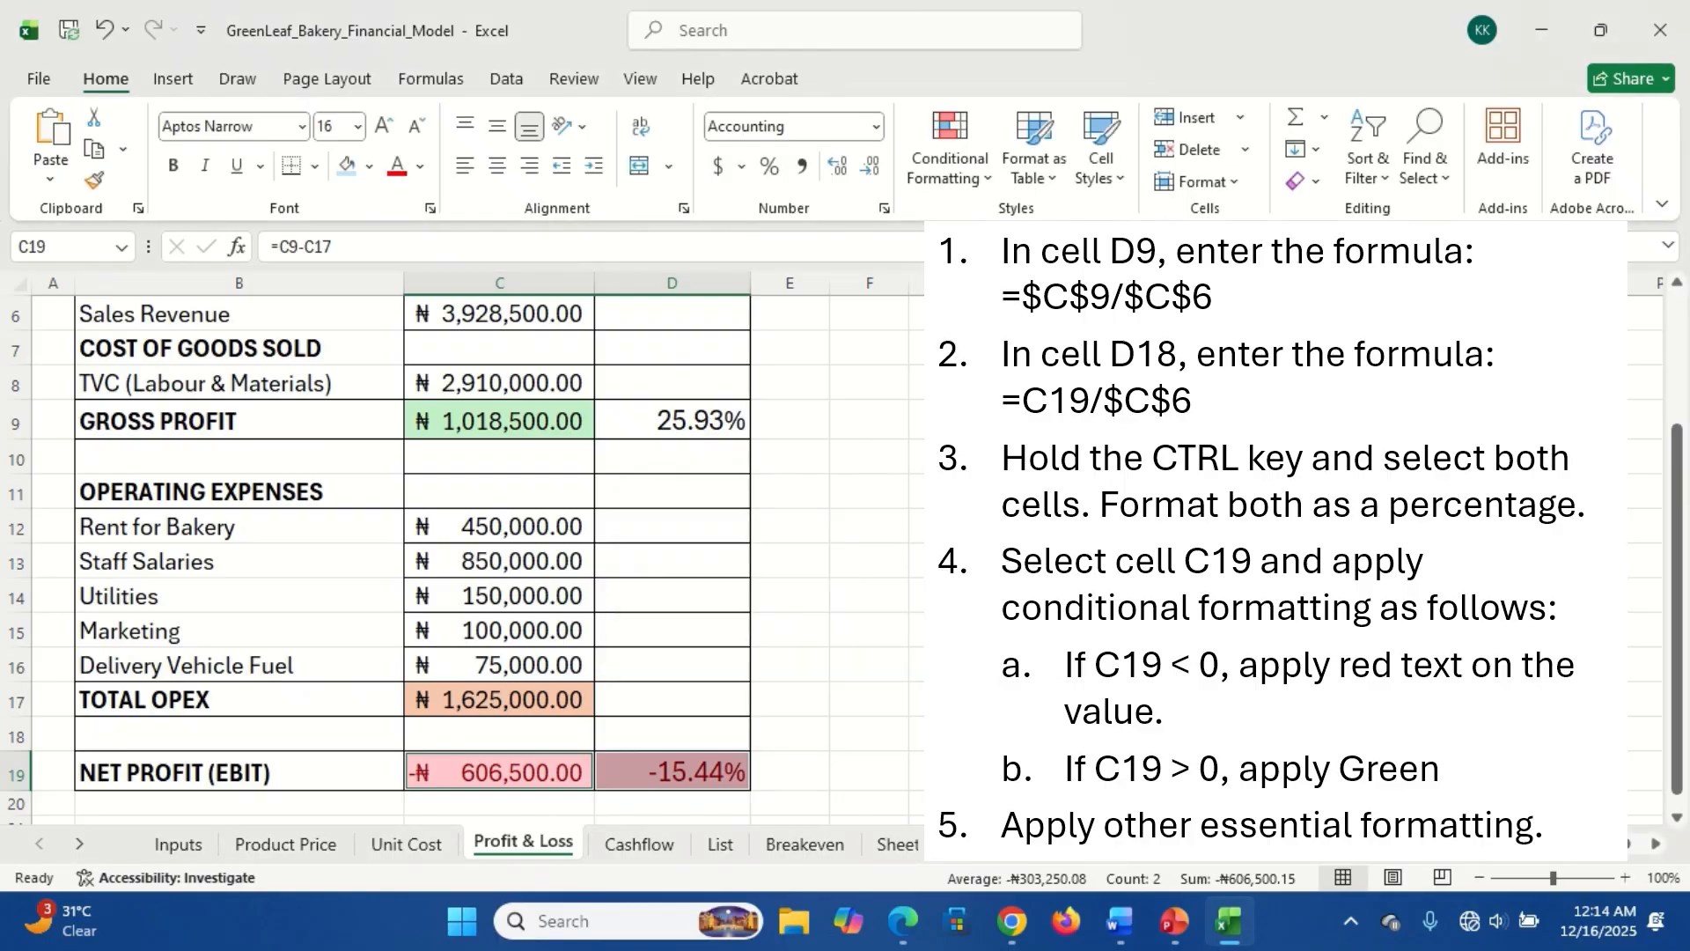
# - Add a Greater Than 0 conditional formatting rule to the Net Profit cells C19 and D19
pyautogui.click(951, 176)
pyautogui.moveTo(964, 214)
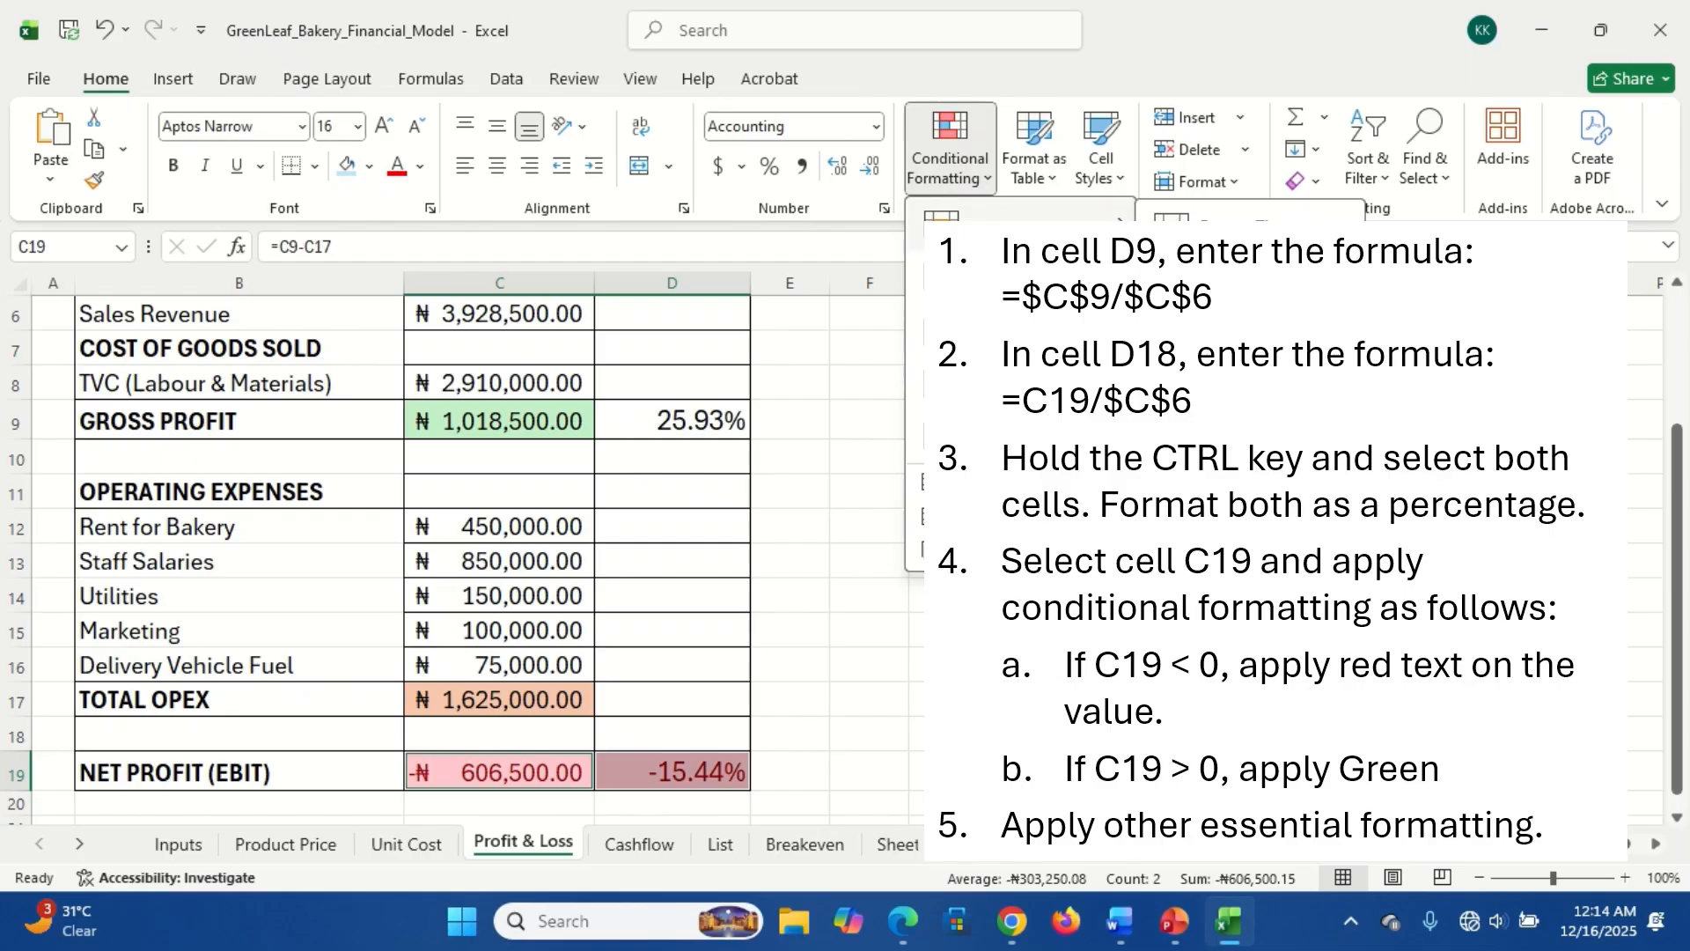
pyautogui.click(1246, 228)
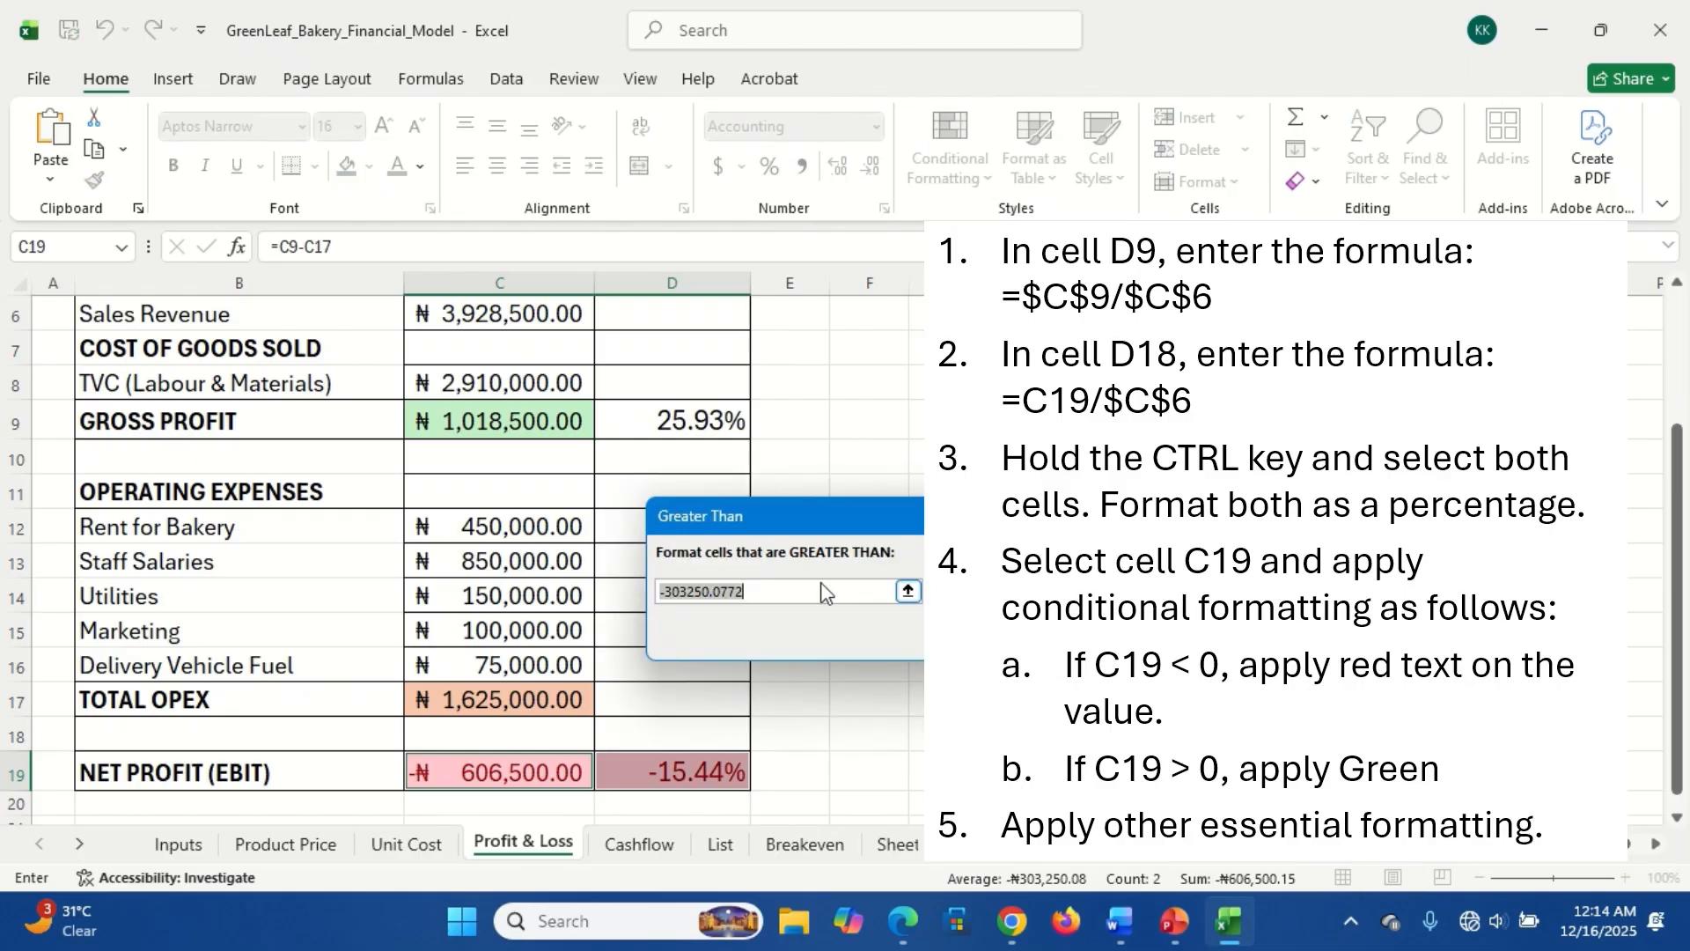
pyautogui.write('0')
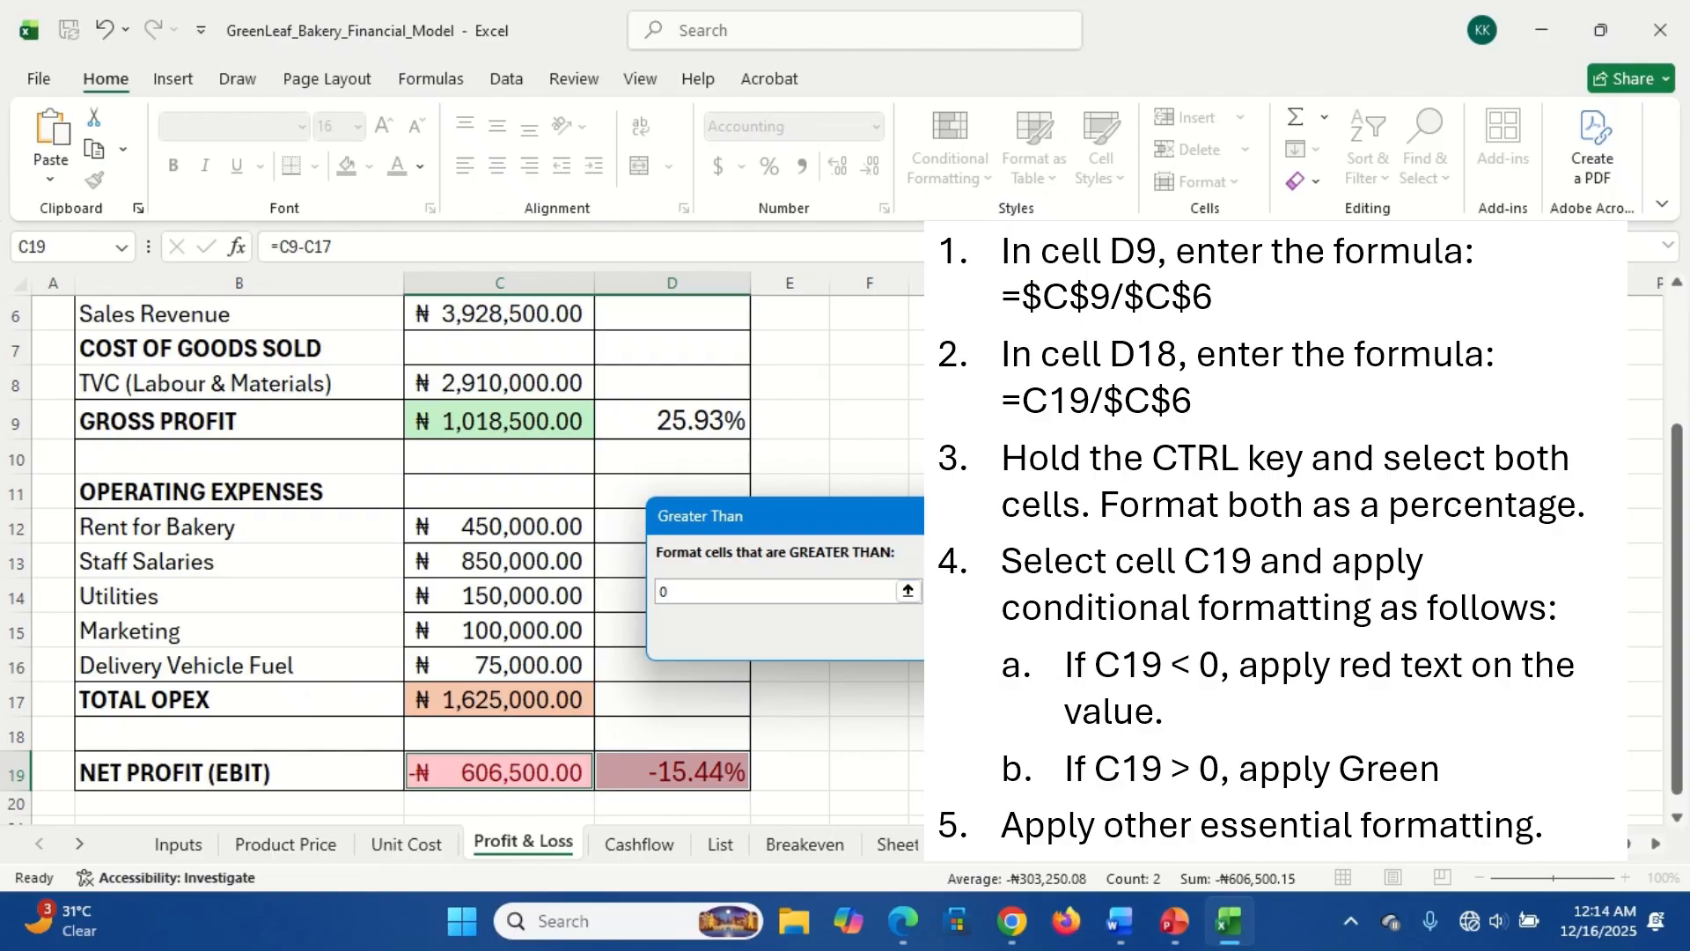
pyautogui.press('Return')
pyautogui.click(666, 744)
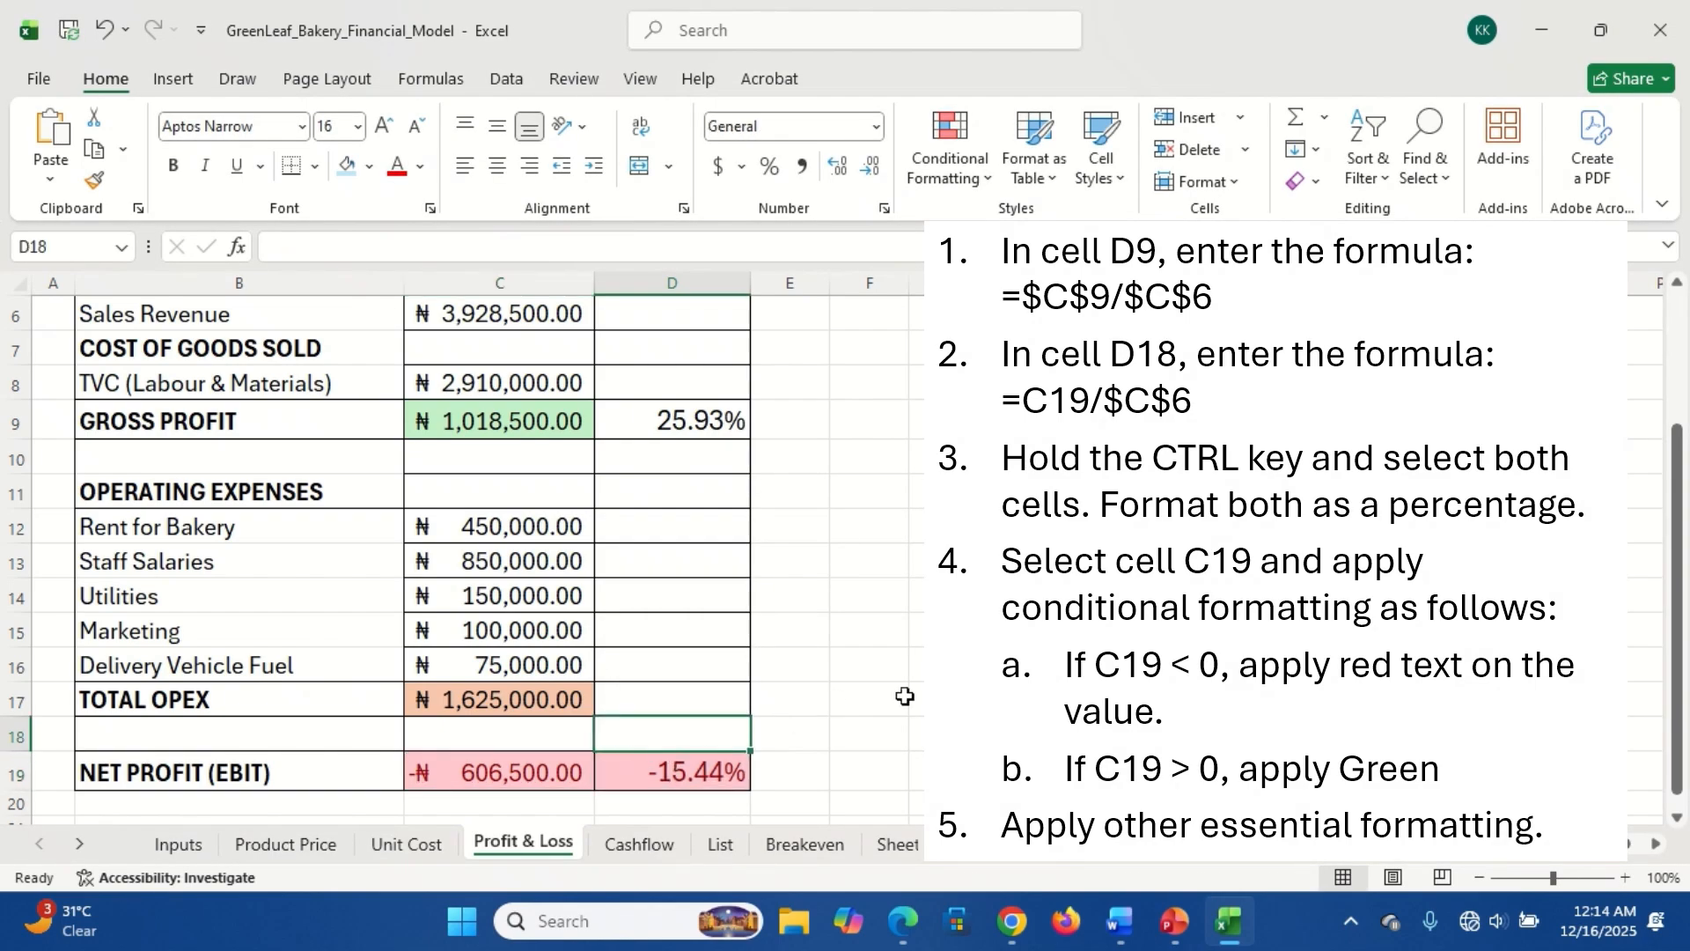
# - Bold the Net Profit, Total OPEX and Gross Profit amounts in cells C19, C17 and C9
pyautogui.click(511, 772)
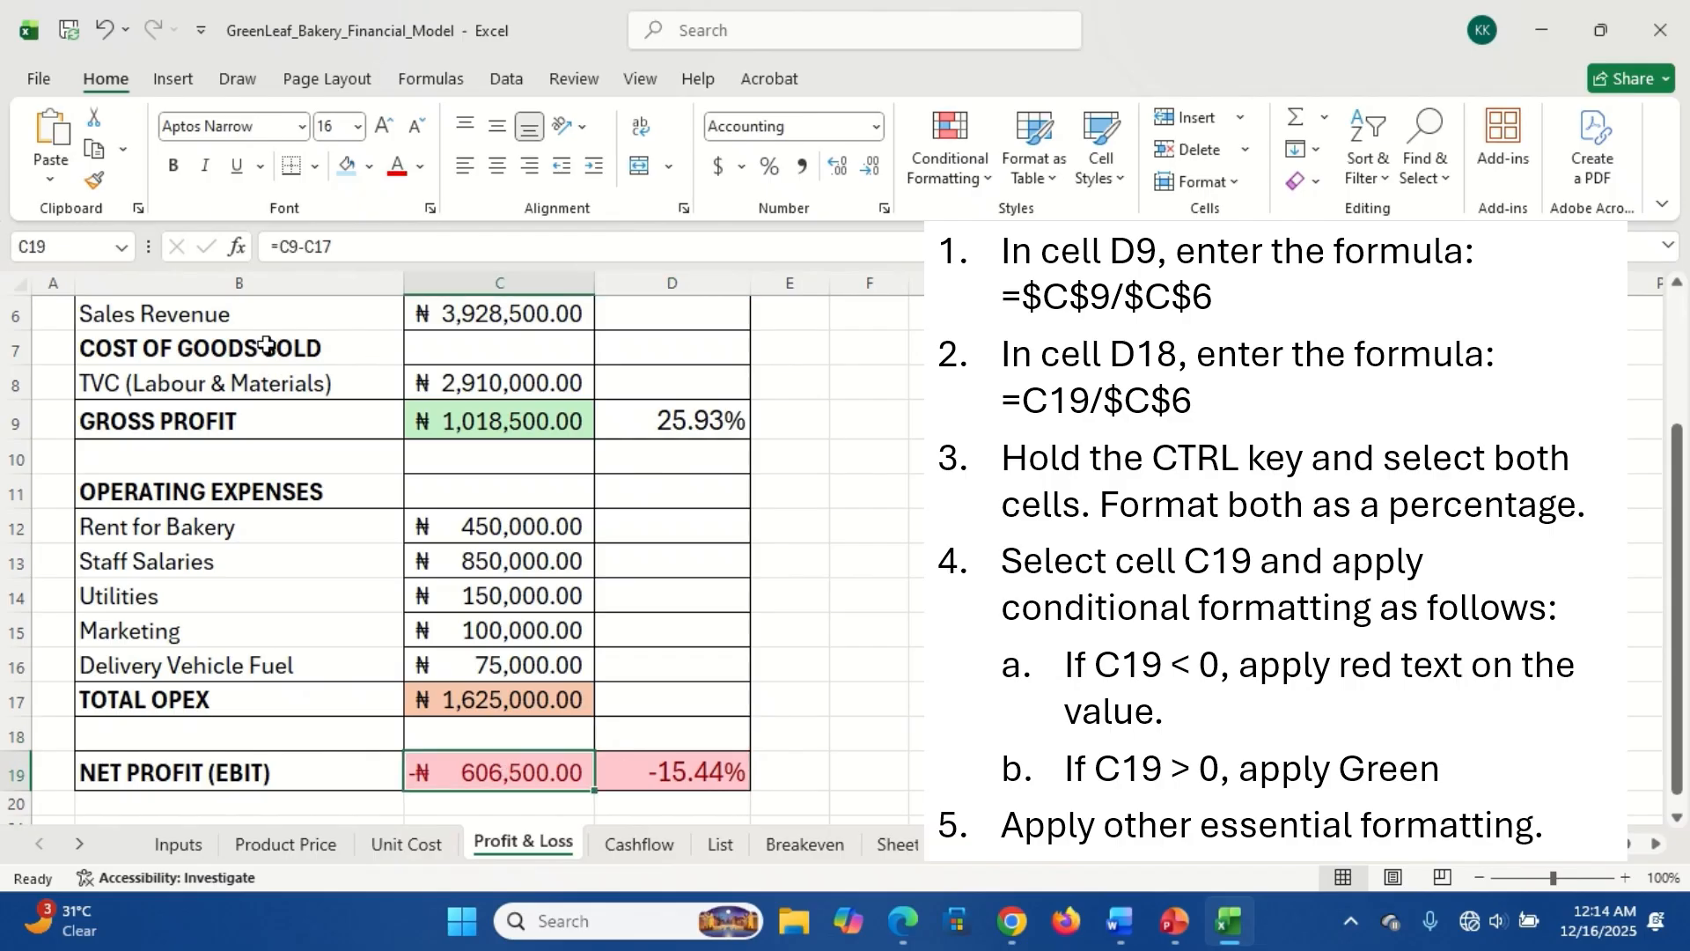
pyautogui.click(173, 167)
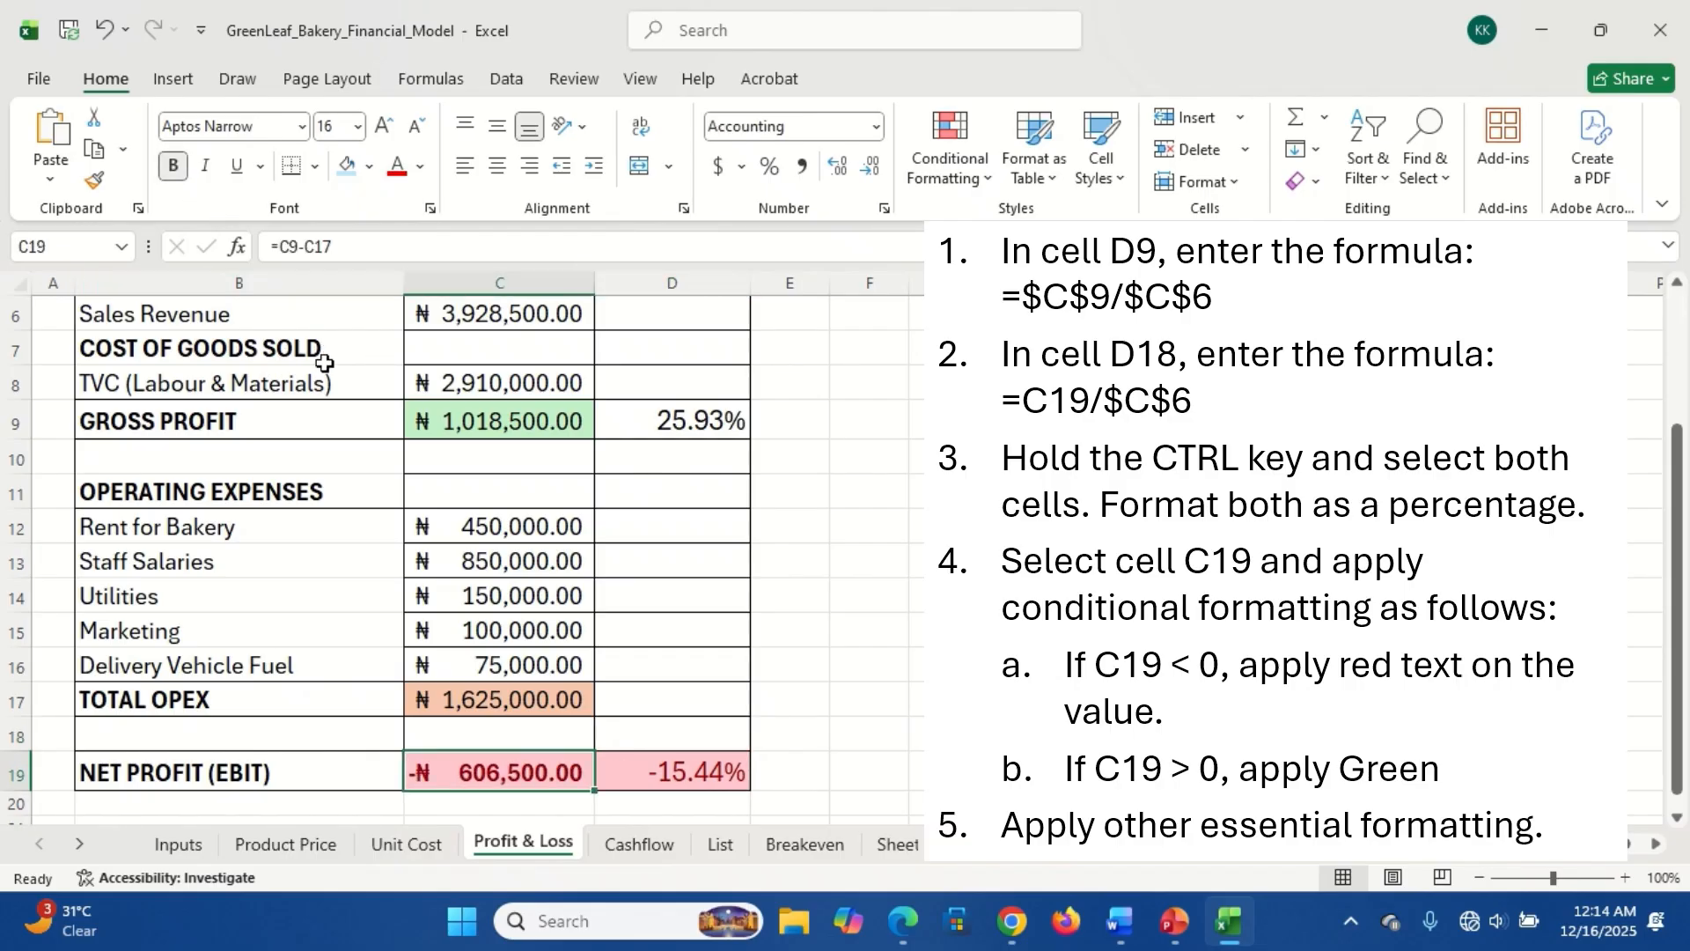
pyautogui.click(489, 699)
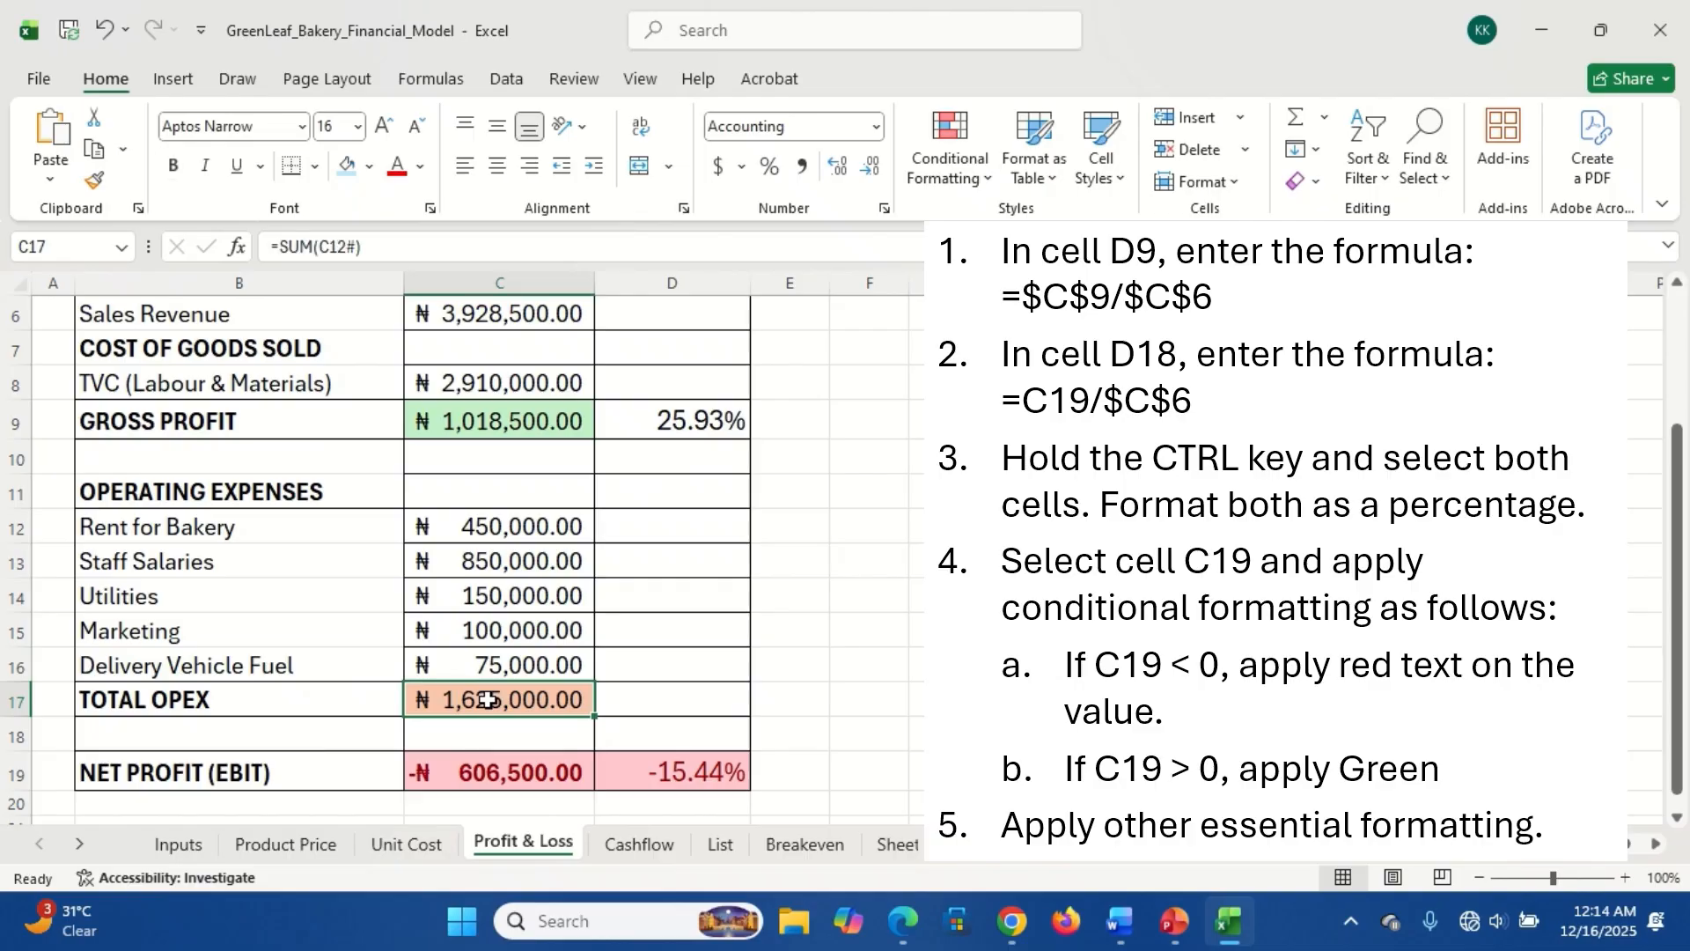
pyautogui.keyDown('ctrl'); pyautogui.click(479, 414); pyautogui.keyUp('ctrl')
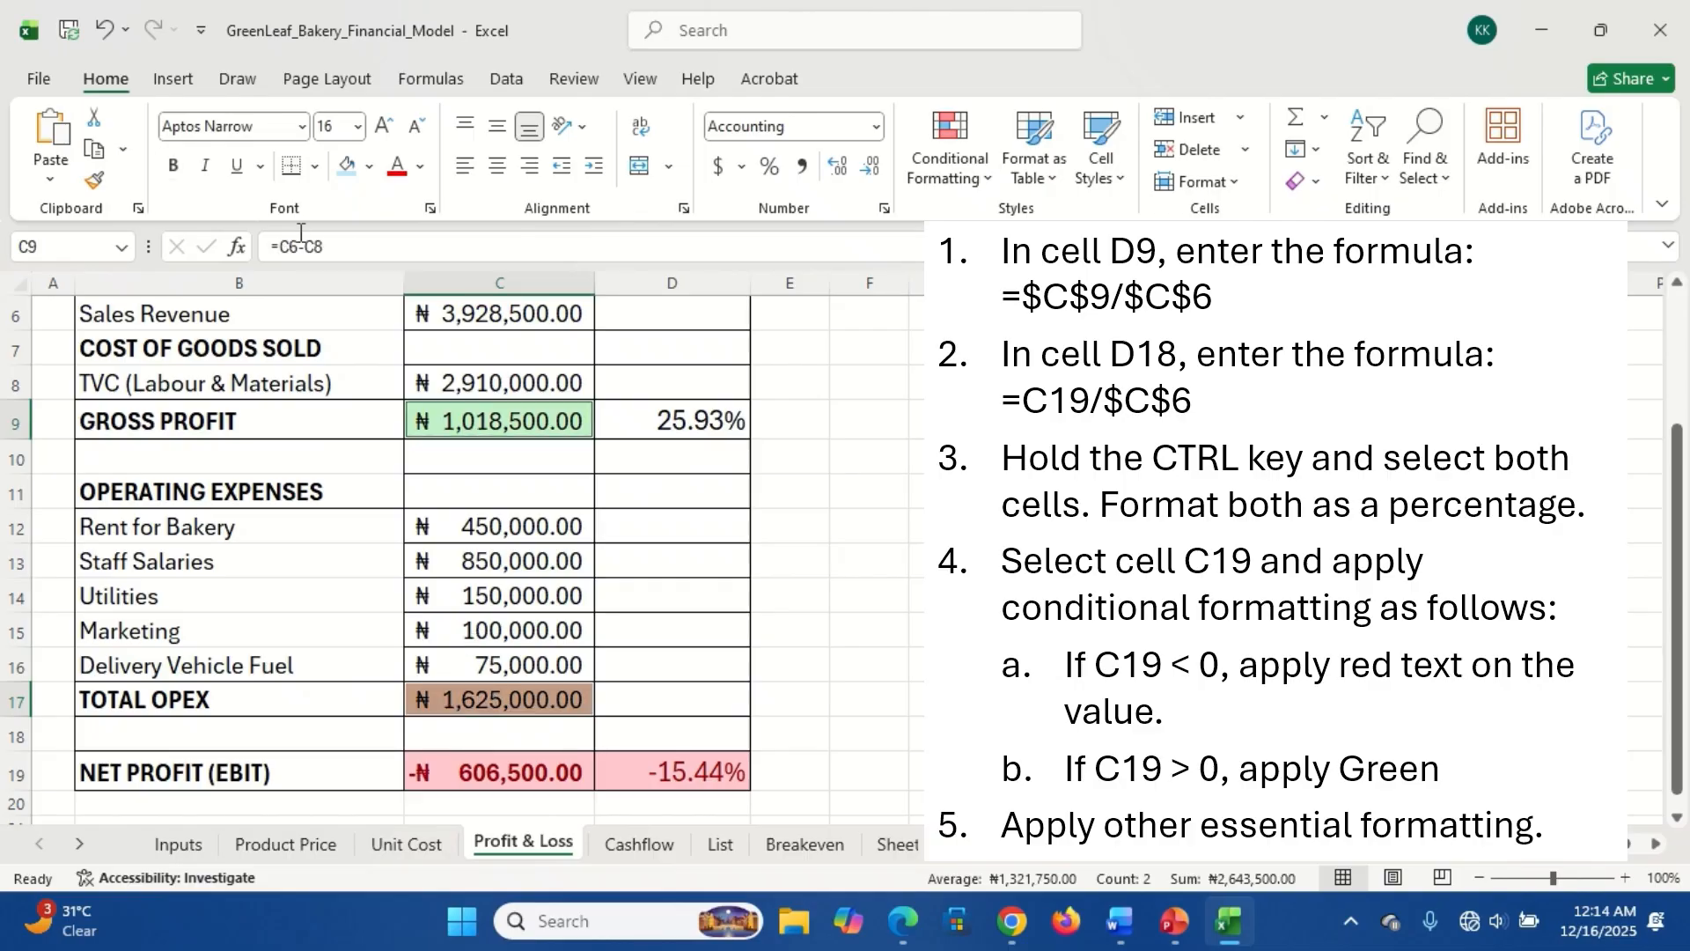
pyautogui.click(174, 167)
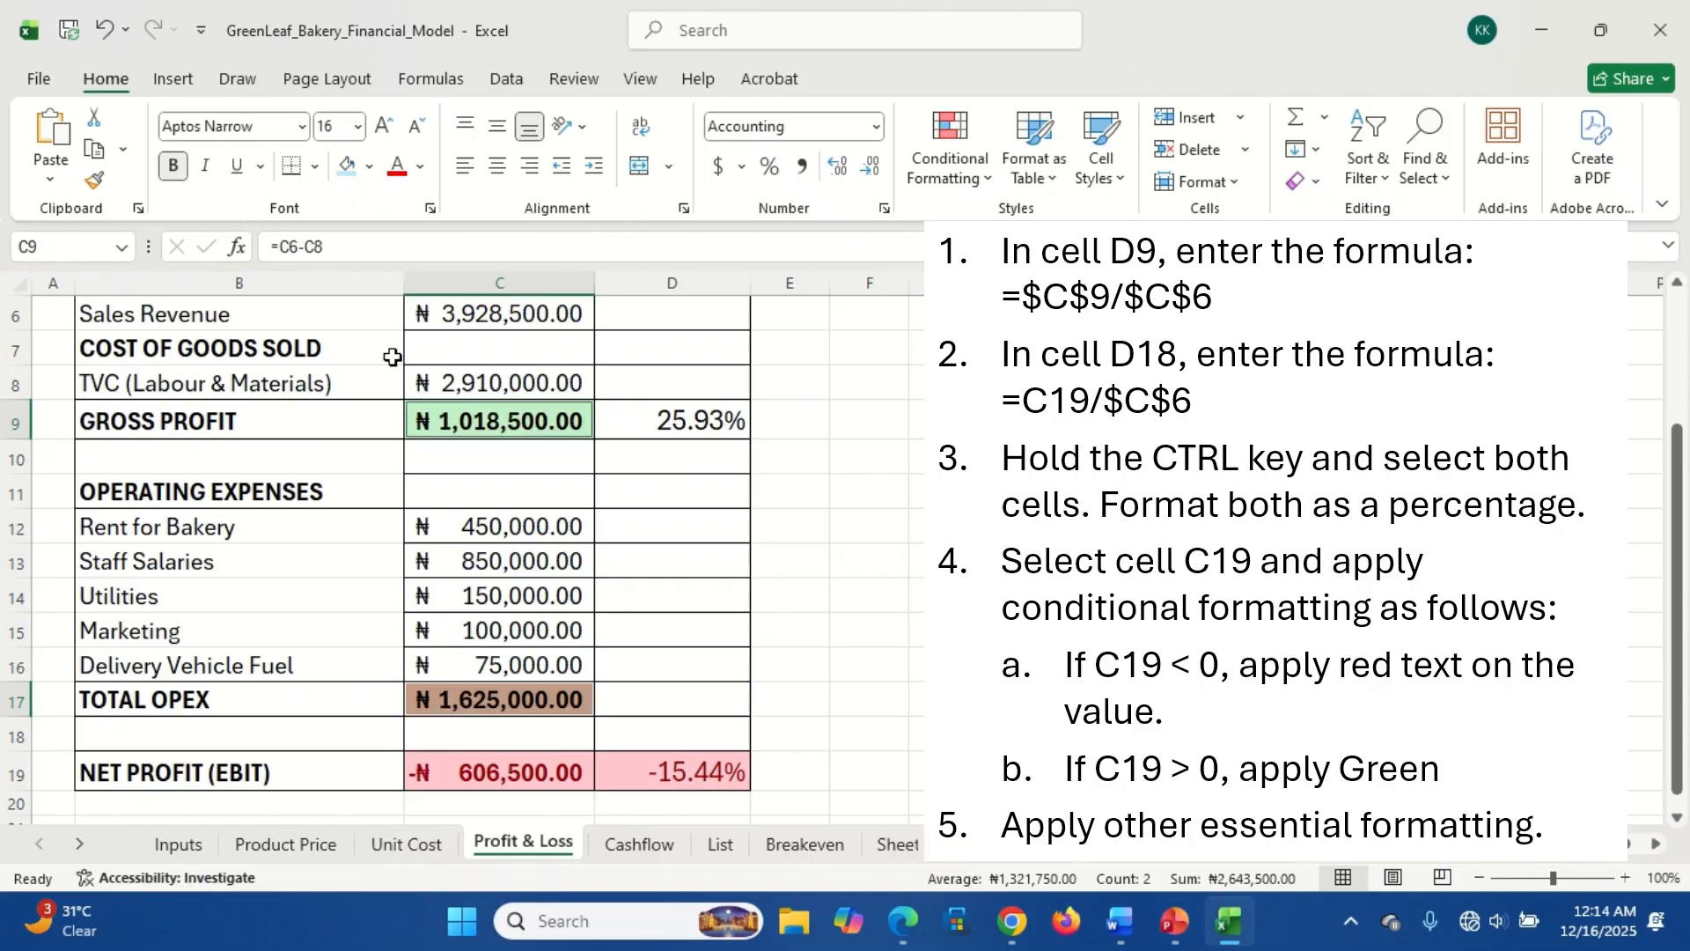
pyautogui.click(916, 626)
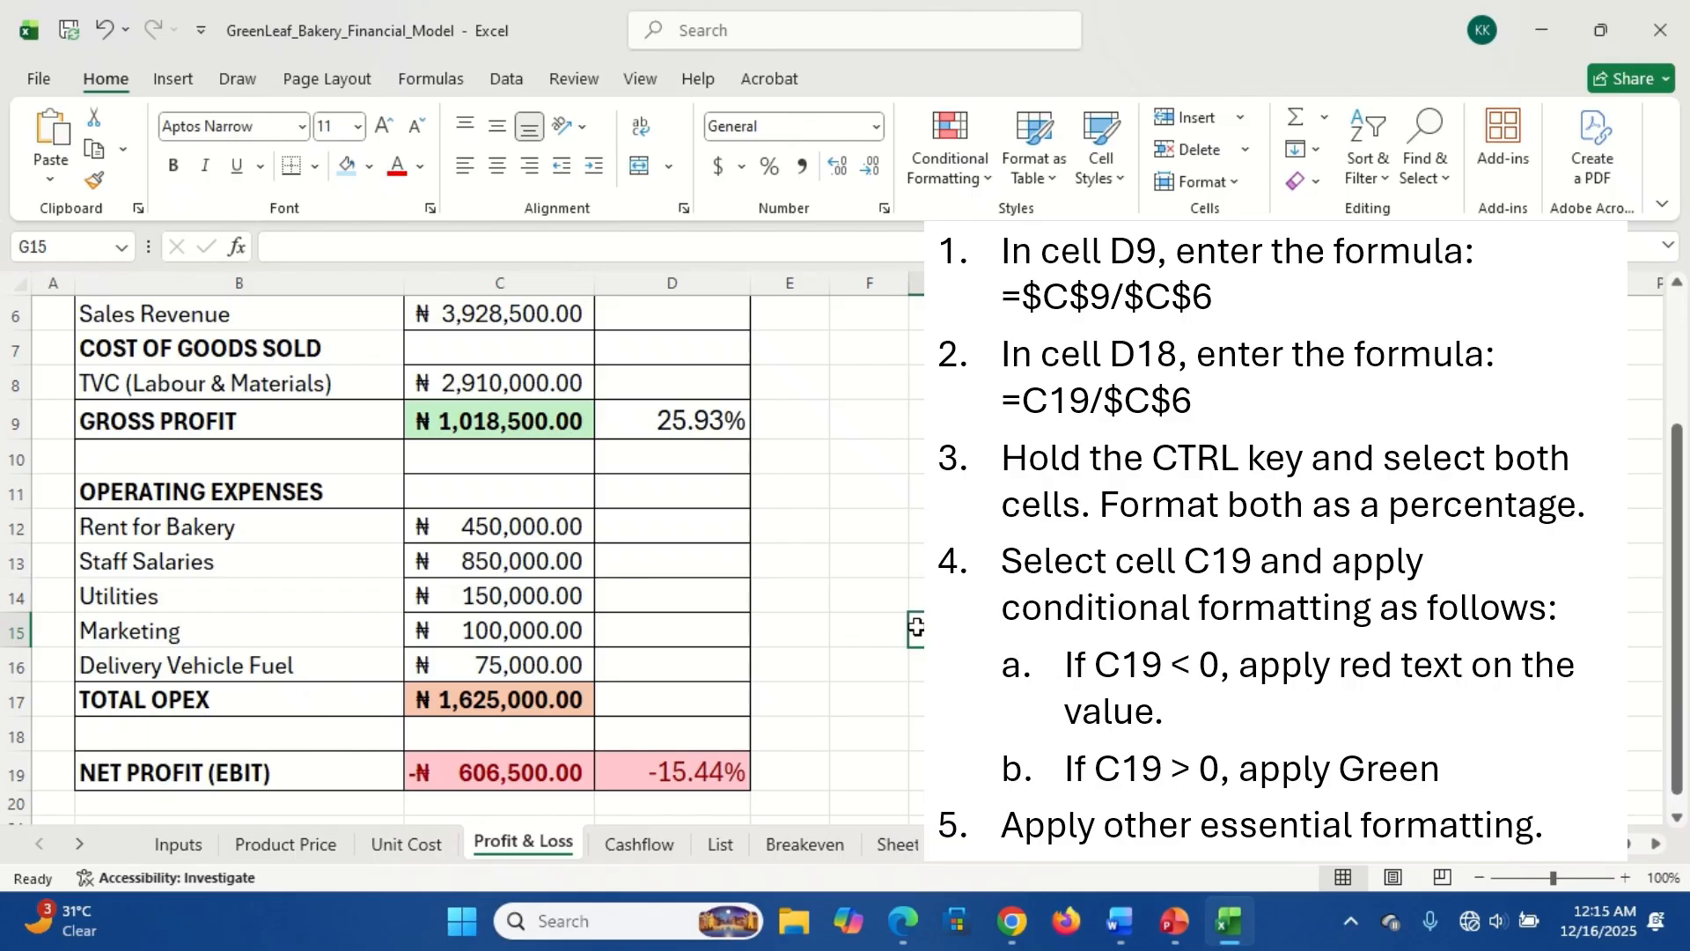
# - Set the selected product in cell B1 of the Inputs sheet to Packaged Cake and return to the Profit & Loss sheet
pyautogui.click(177, 845)
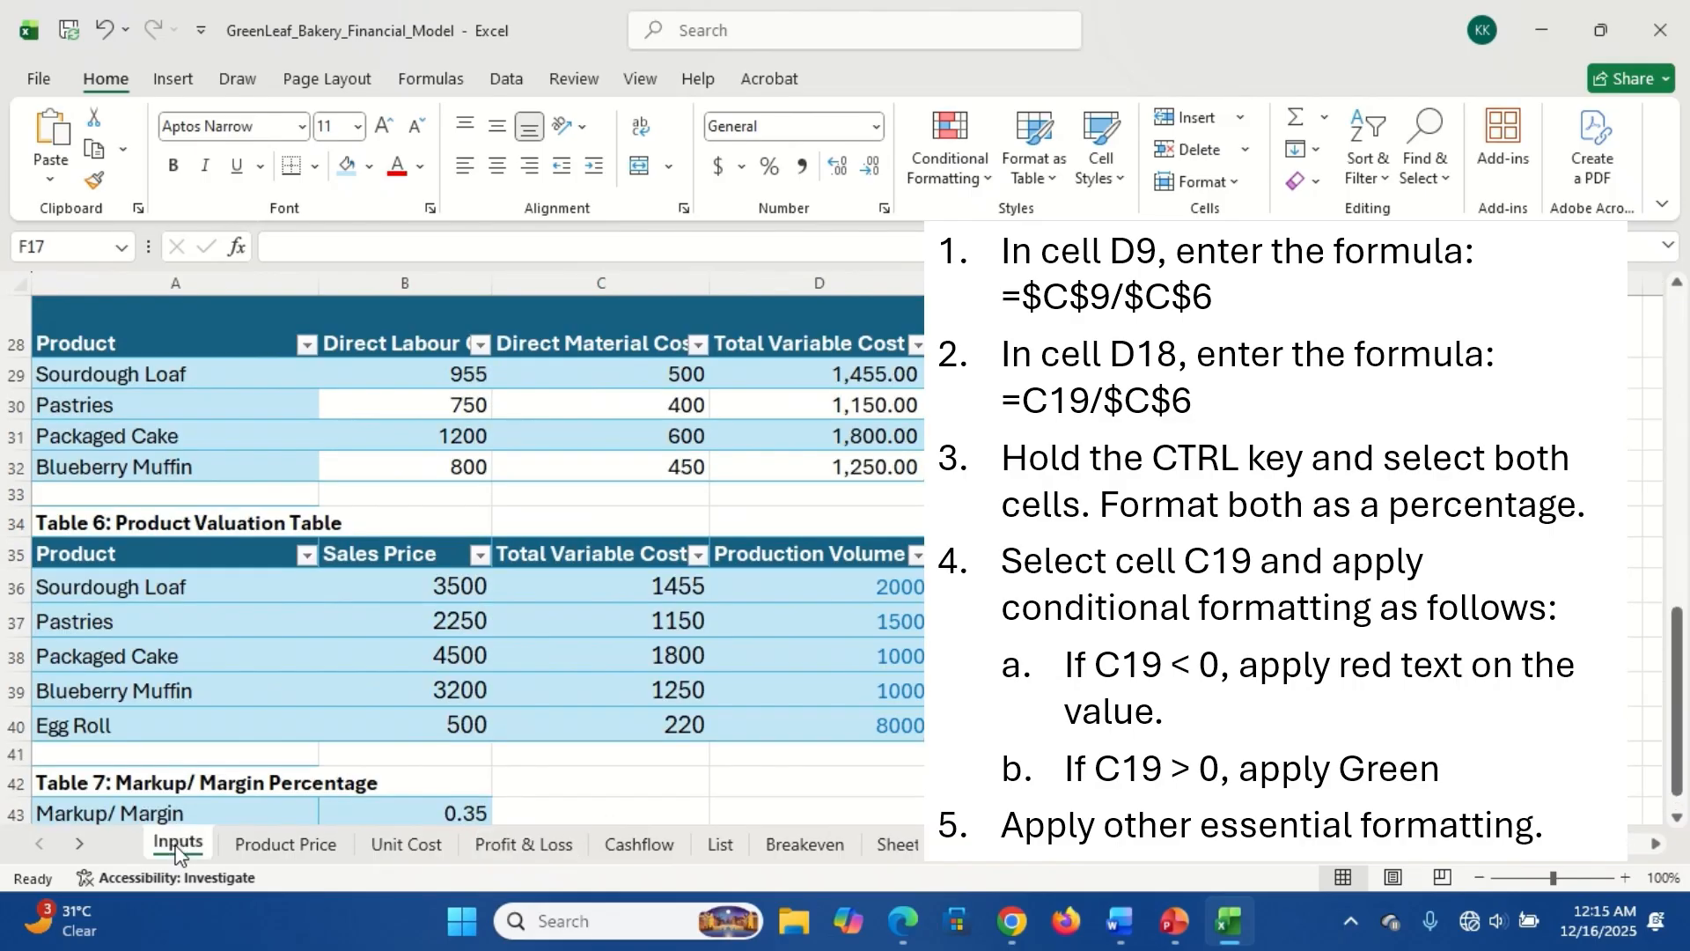
pyautogui.click(1681, 345)
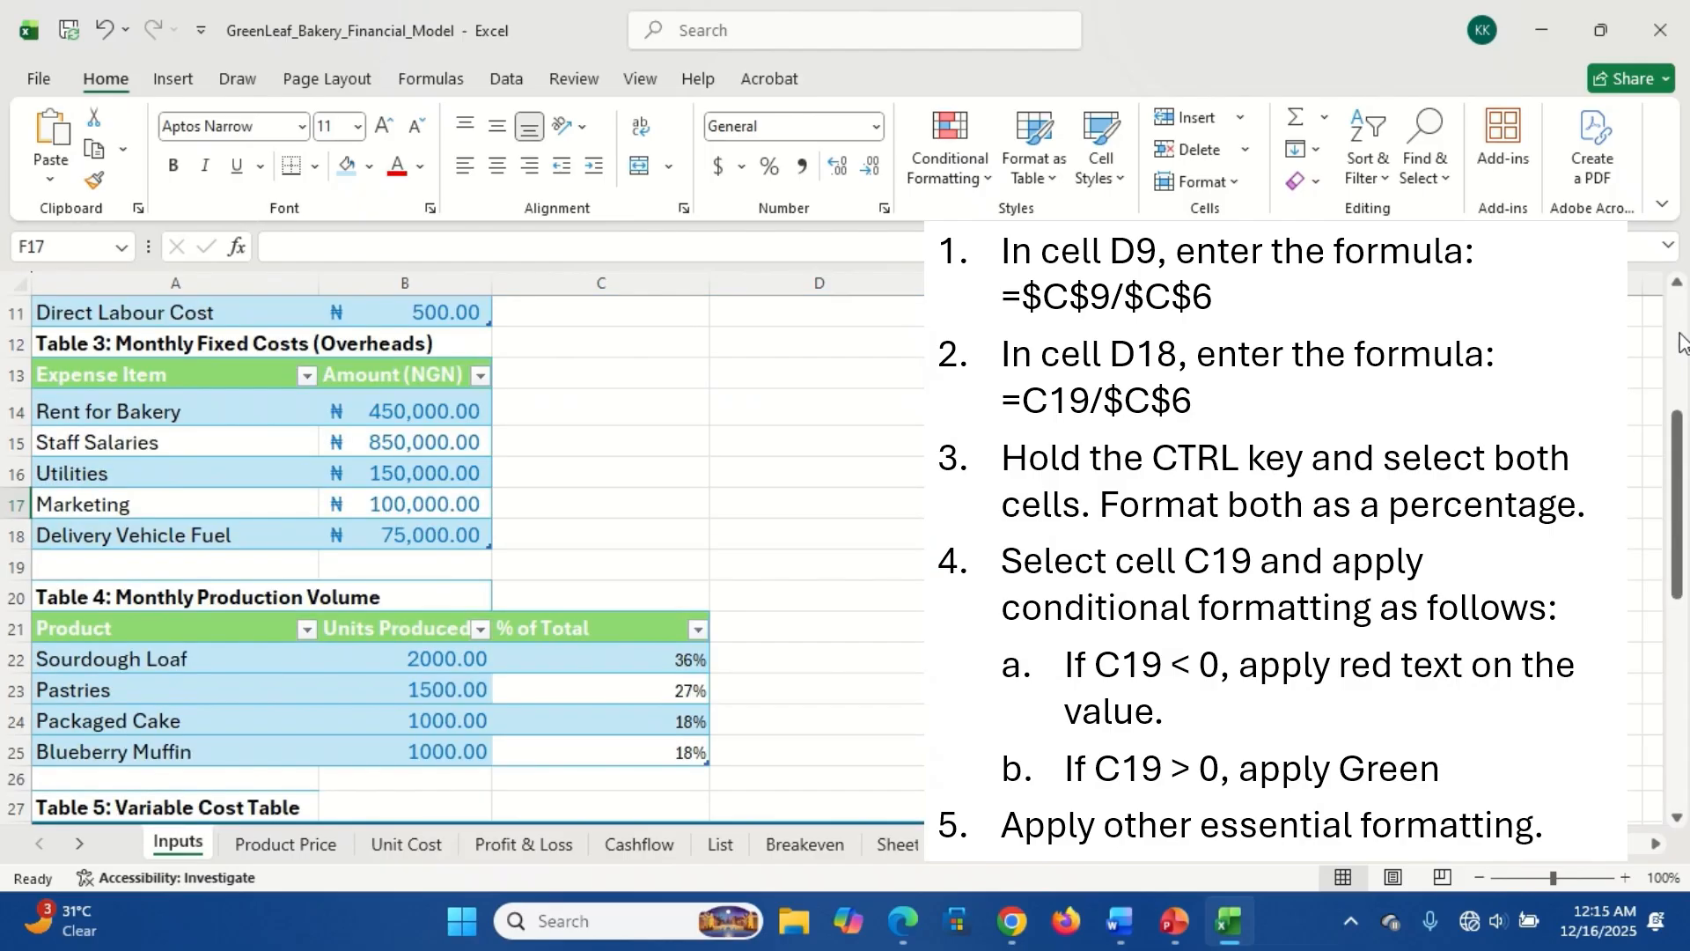
pyautogui.click(1681, 346)
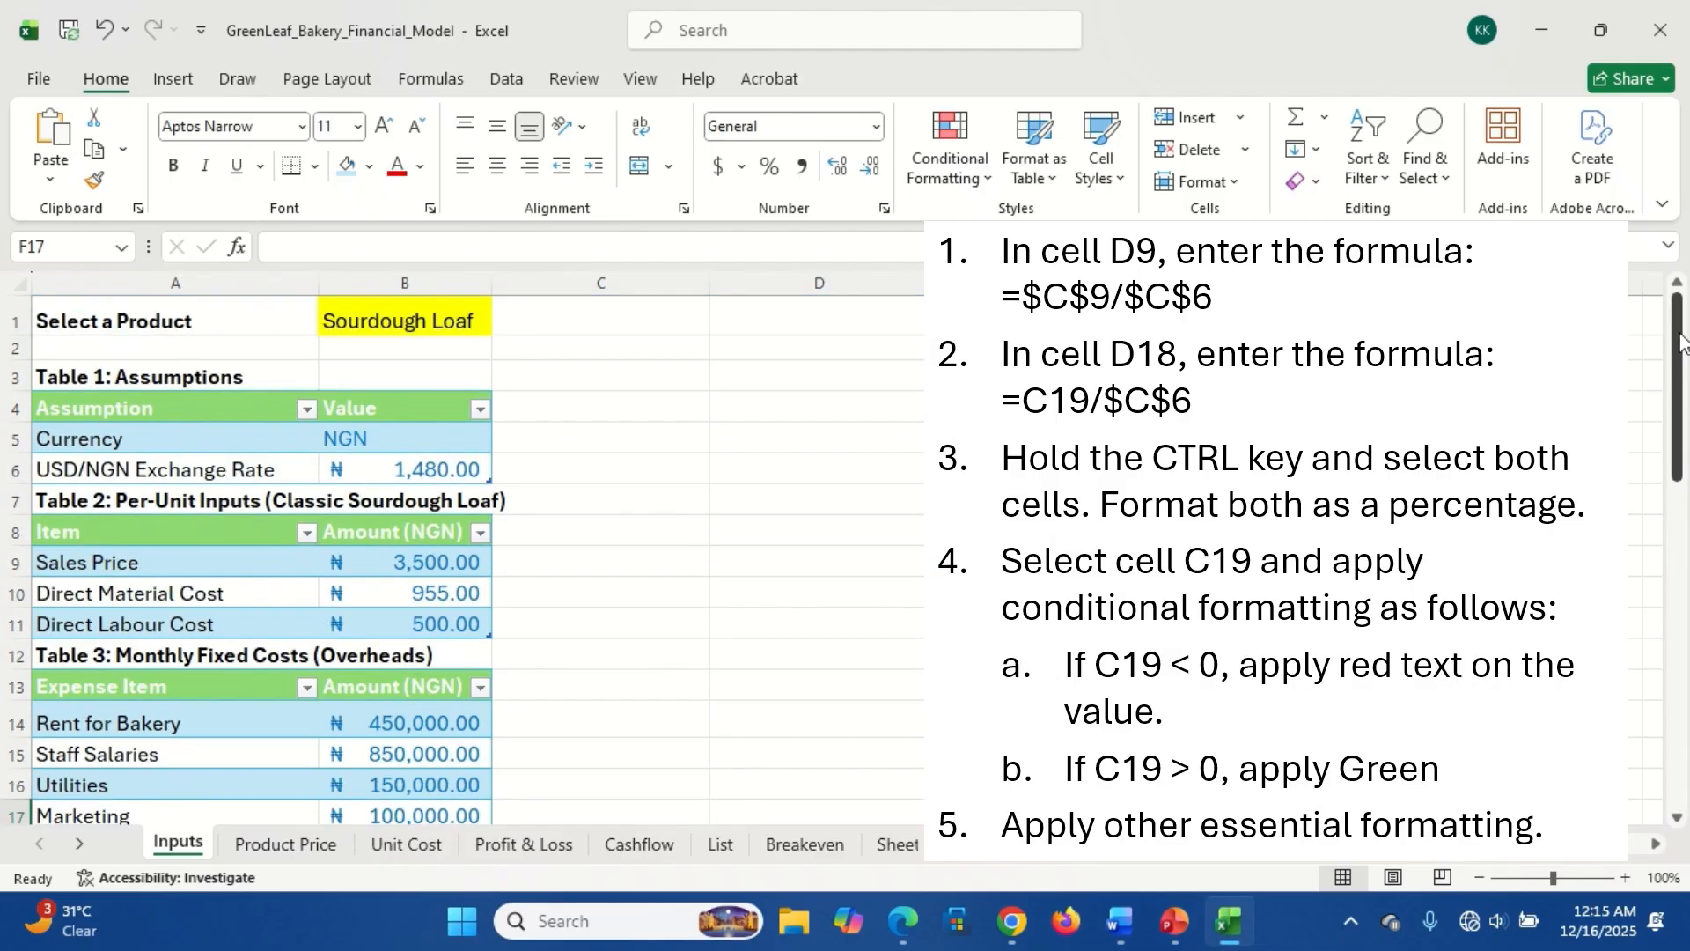
pyautogui.click(390, 318)
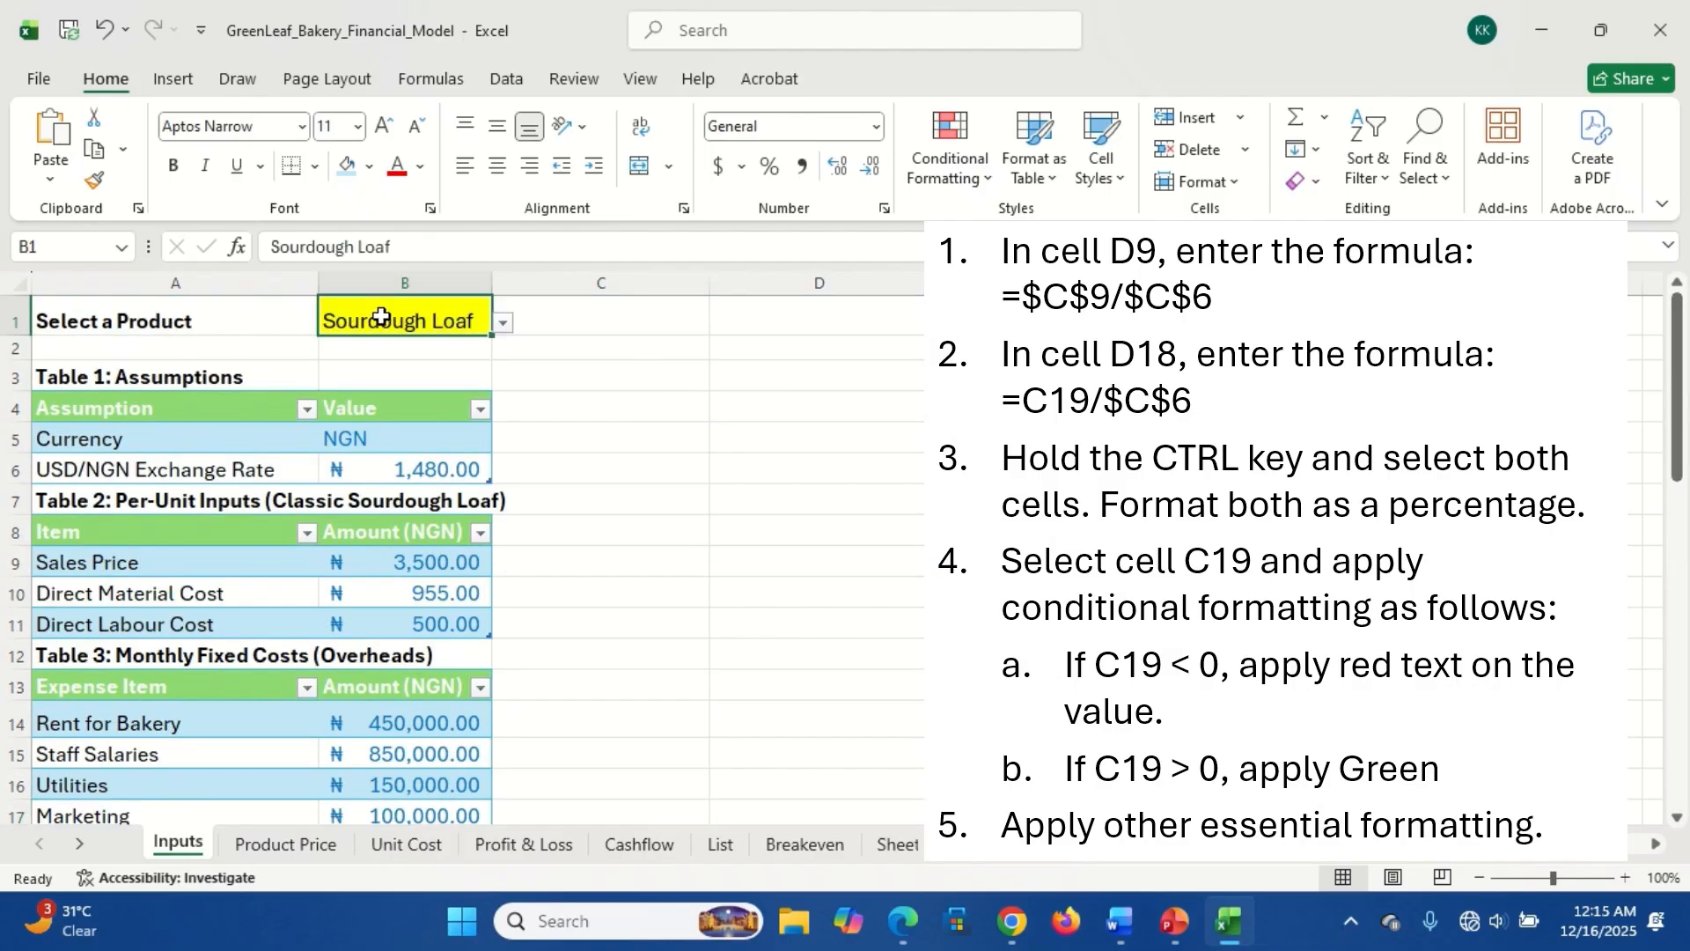
pyautogui.click(502, 326)
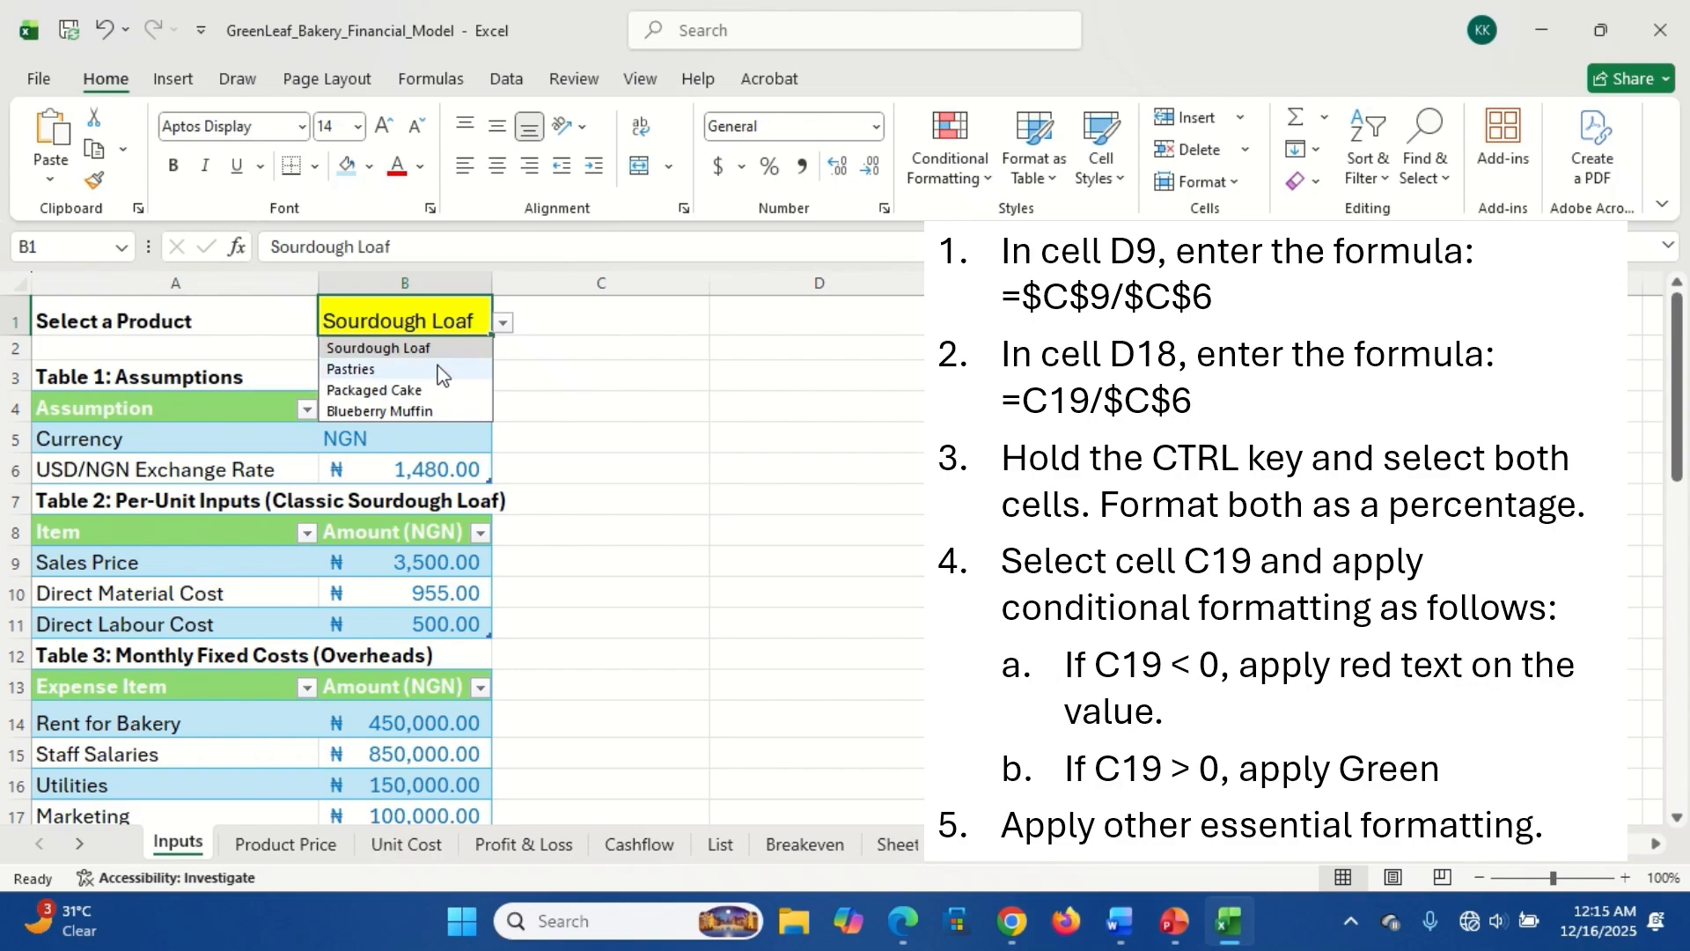
pyautogui.click(413, 390)
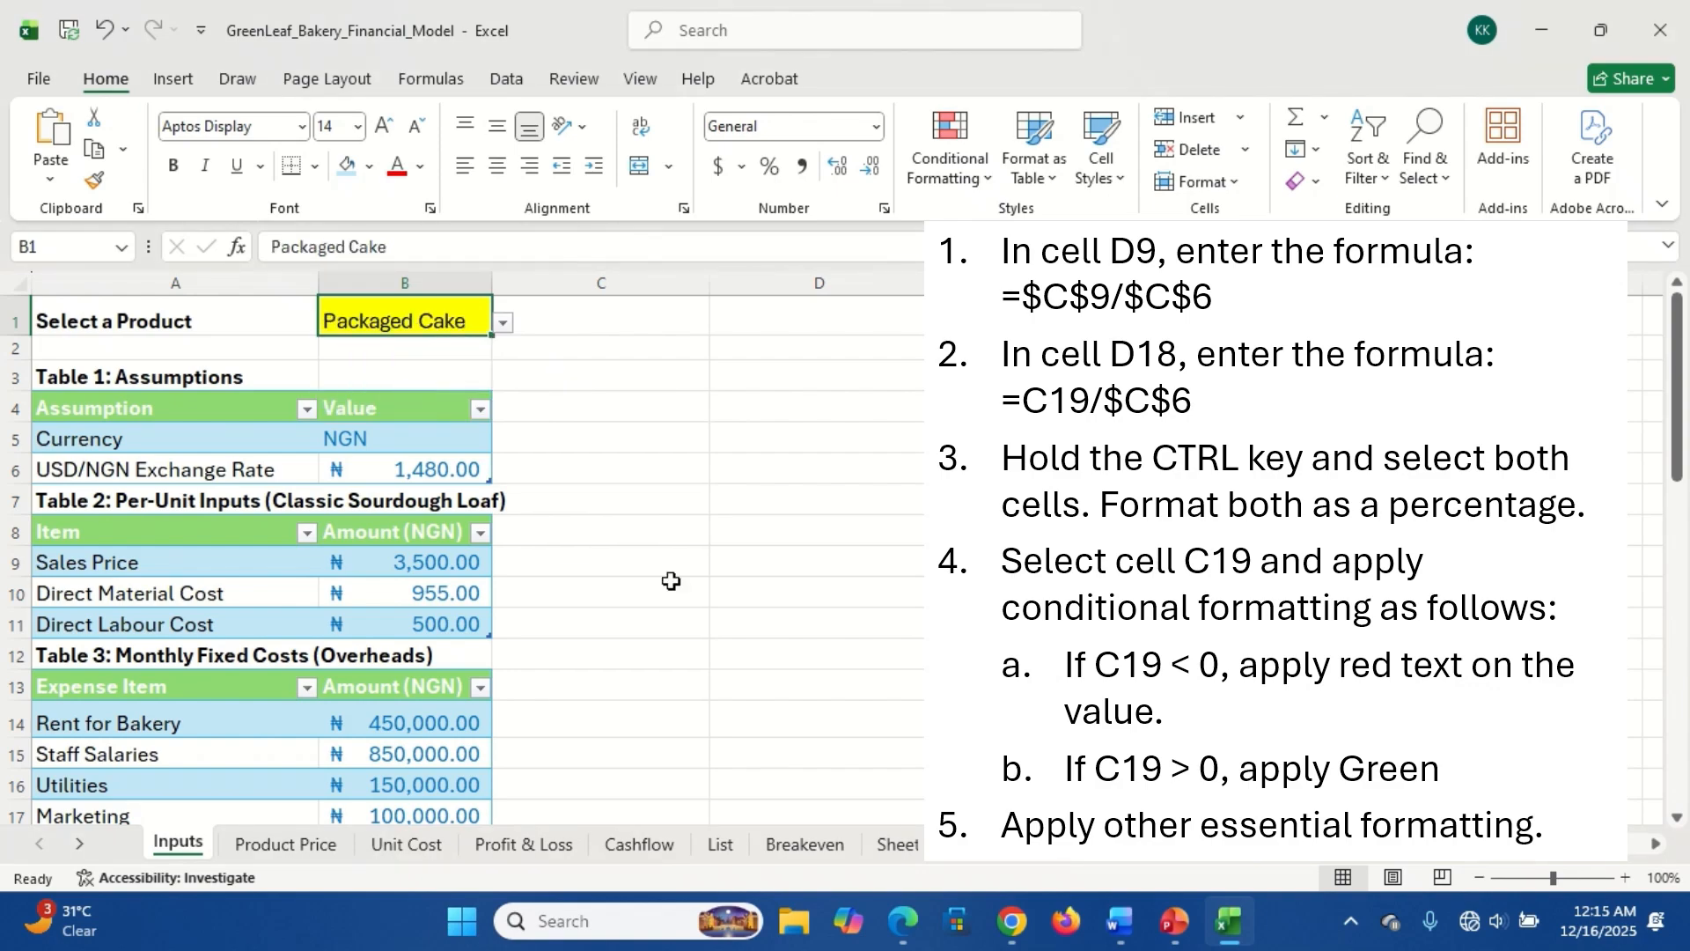
pyautogui.click(525, 845)
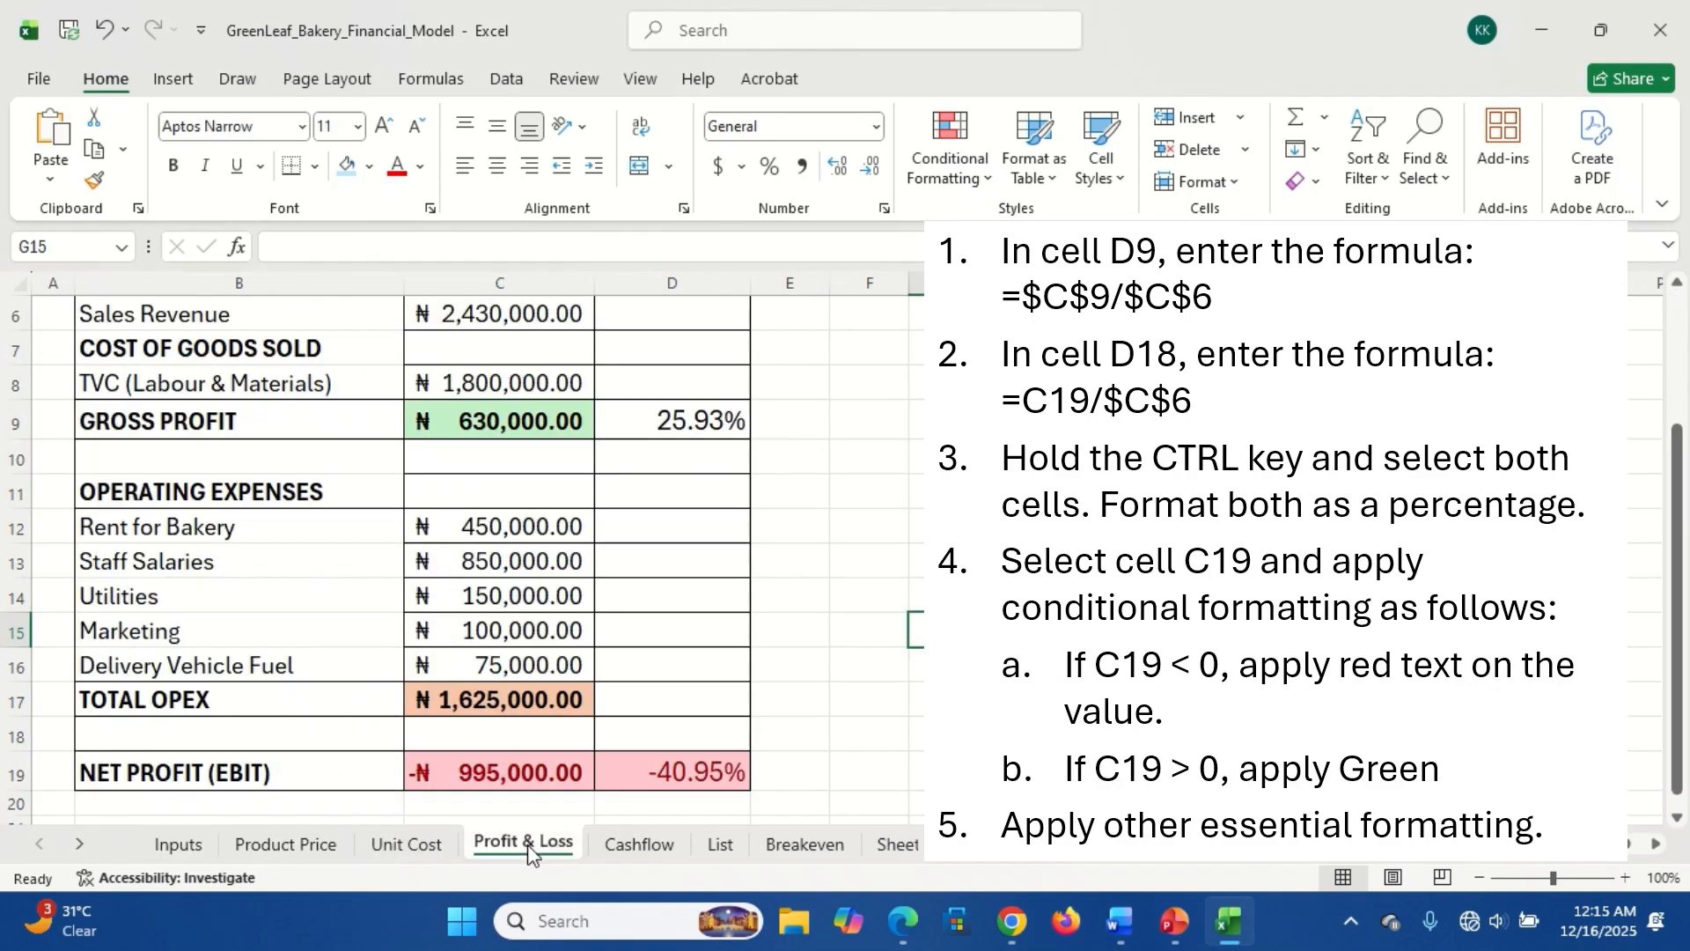